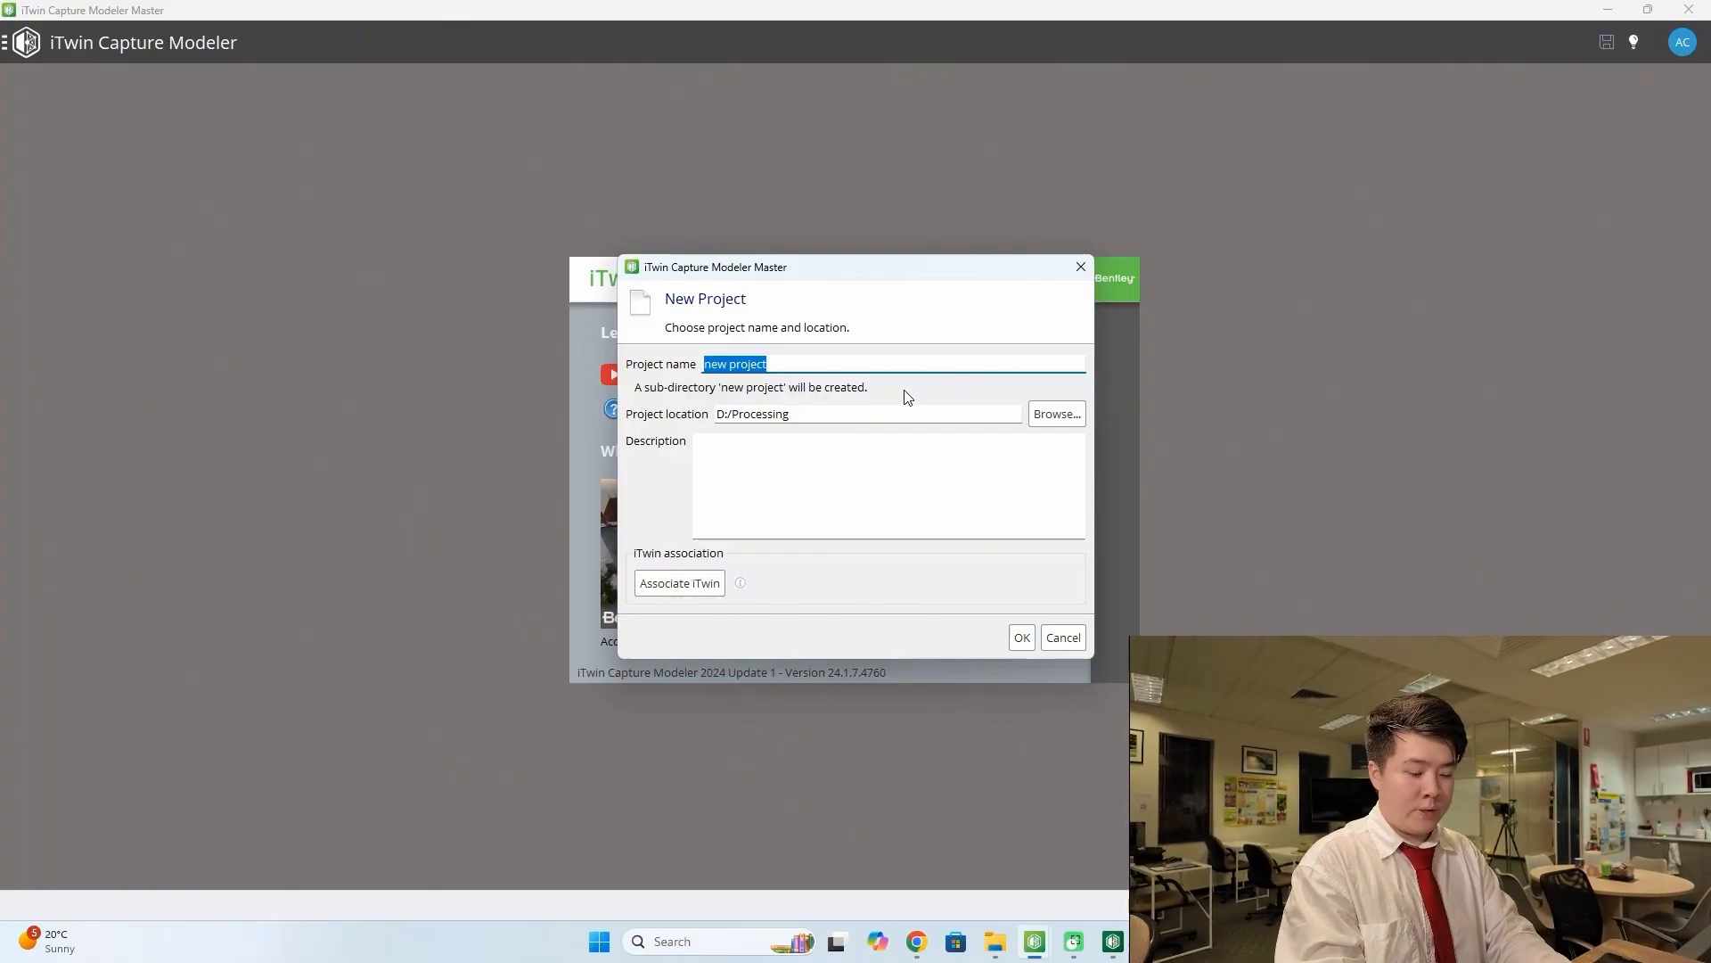
- Create a new project named Test Data Roof in the D:/Processing location
{"action": "type", "text": "tE"}
{"action": "key", "text": "BackSpace"}
{"action": "key", "text": "BackSpace"}
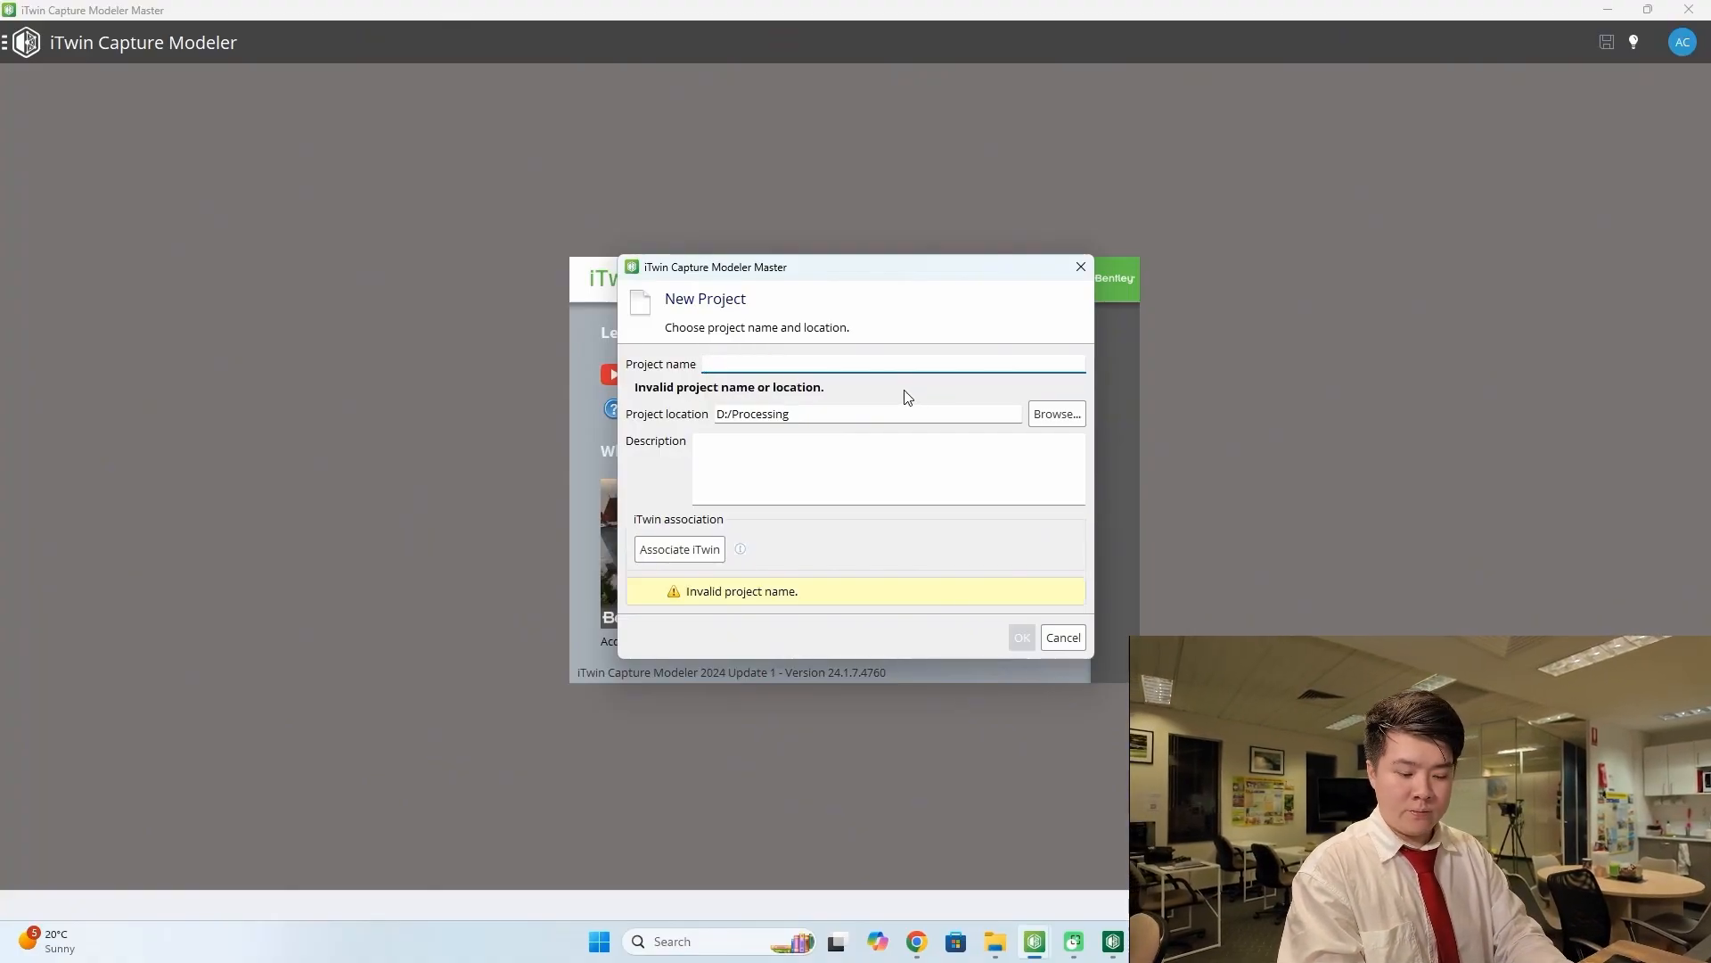
{"action": "type", "text": "T"}
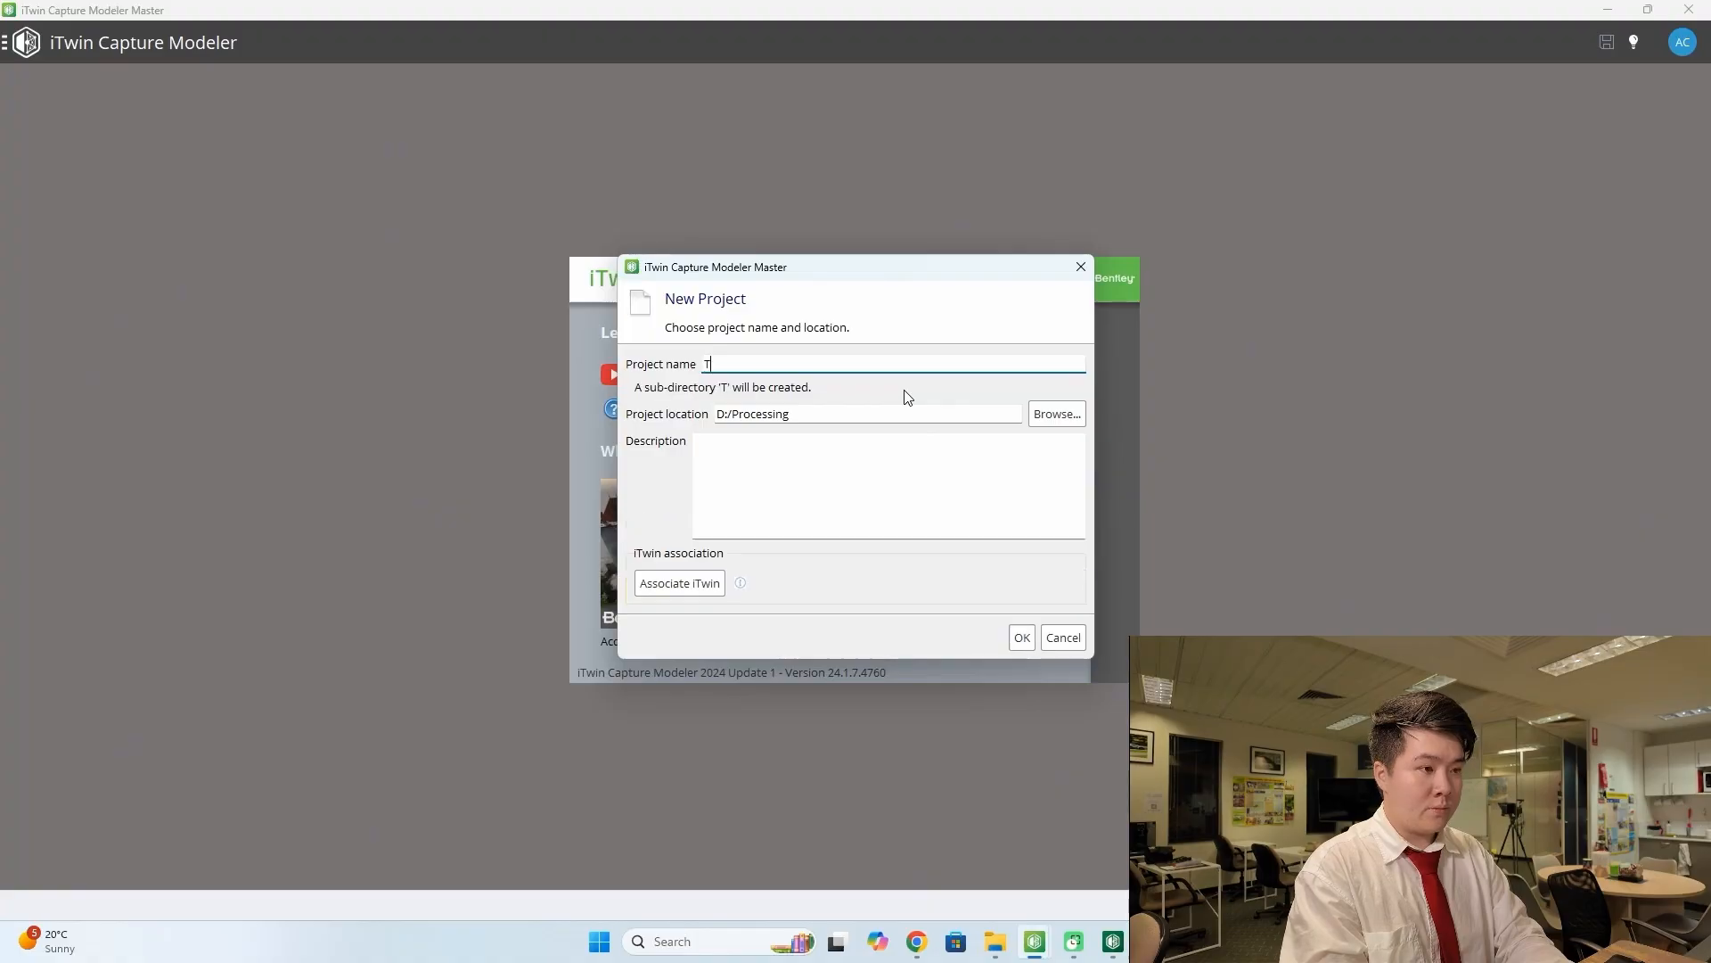
{"action": "type", "text": "eat Data"}
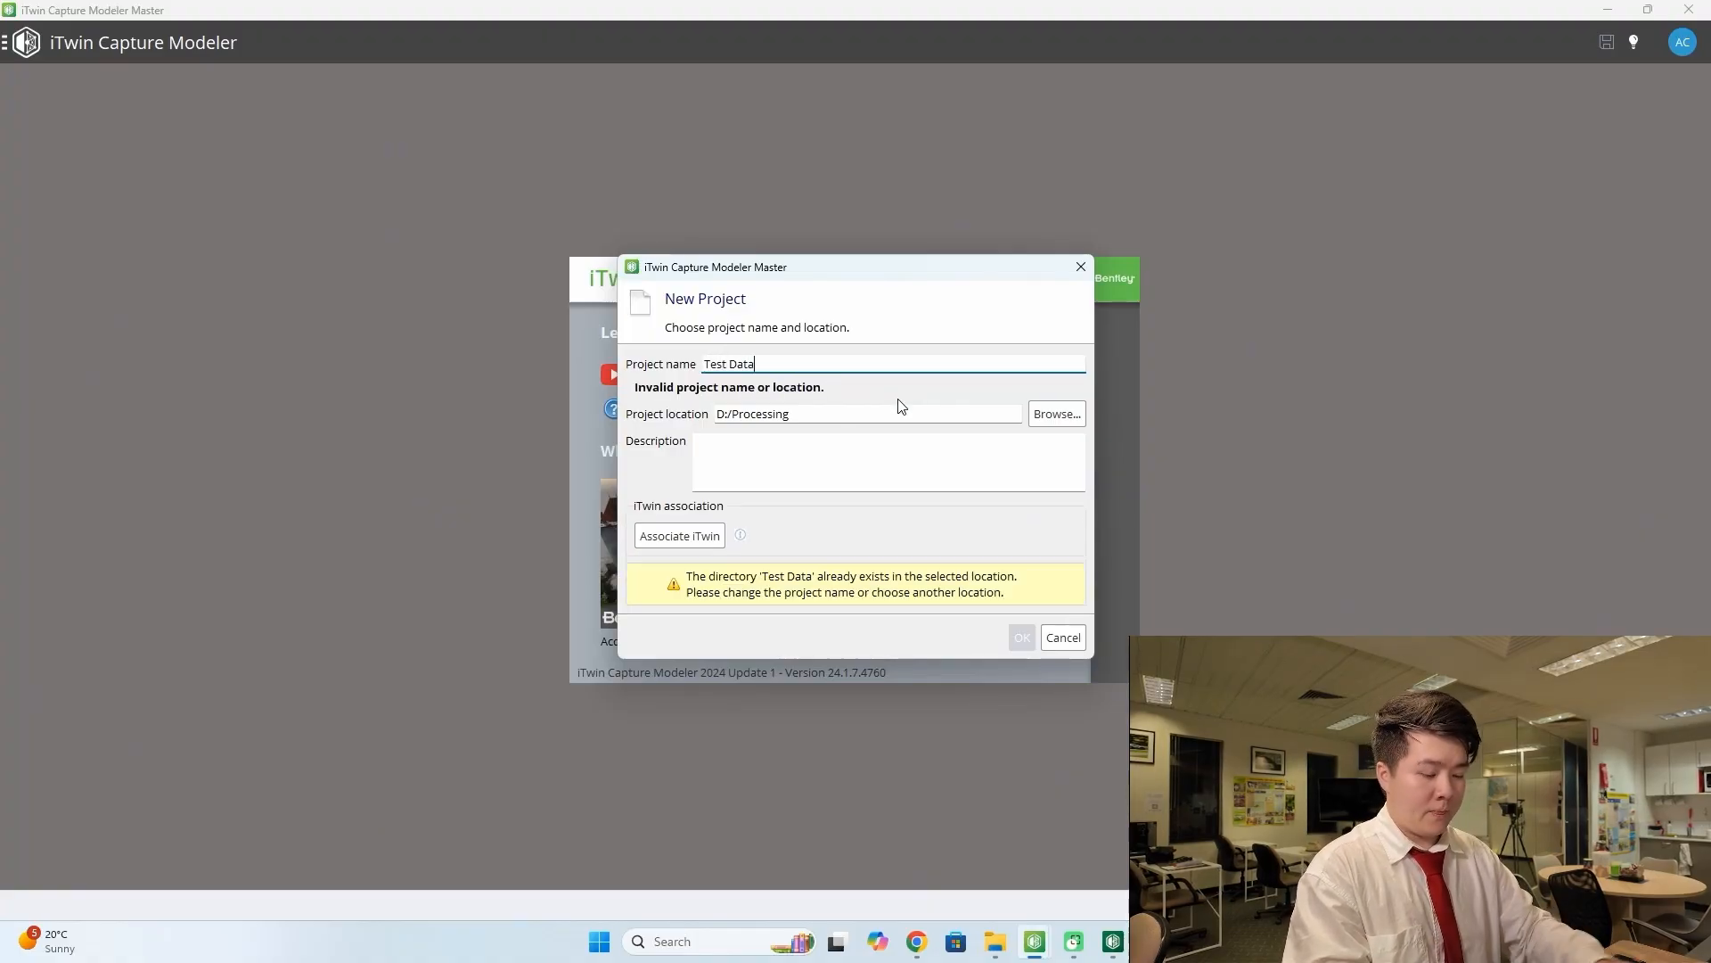
{"action": "type", "text": " Roof"}
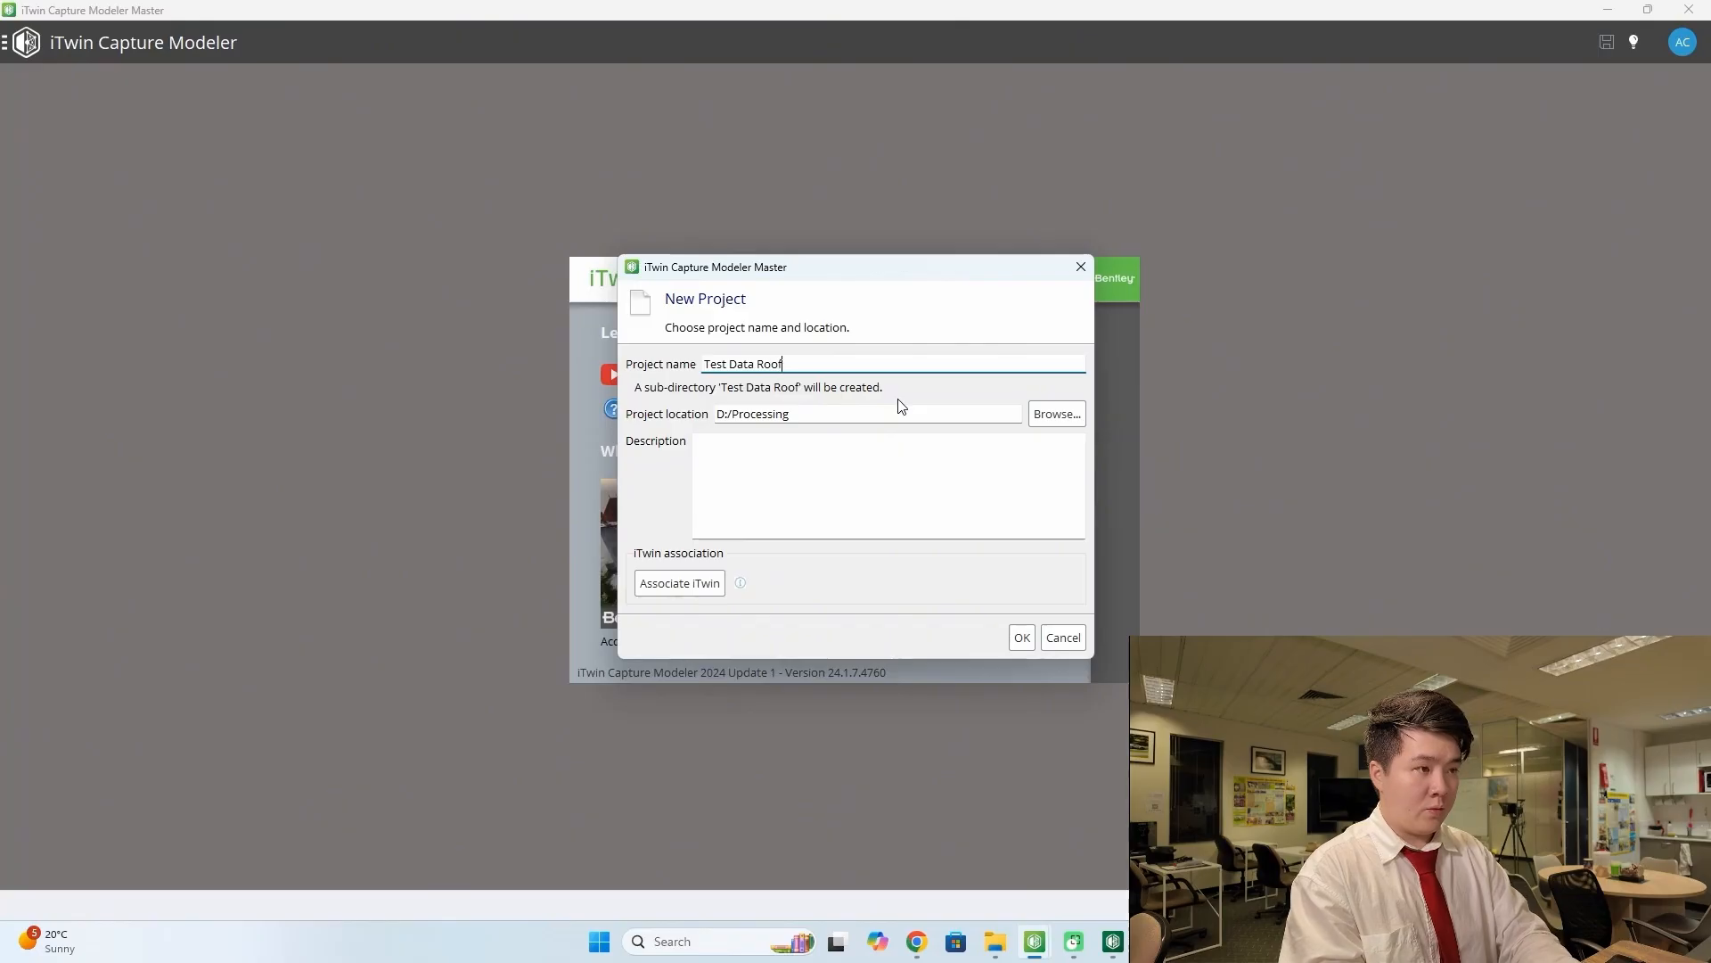
{"action": "left_click", "coordinate": [1021, 638]}
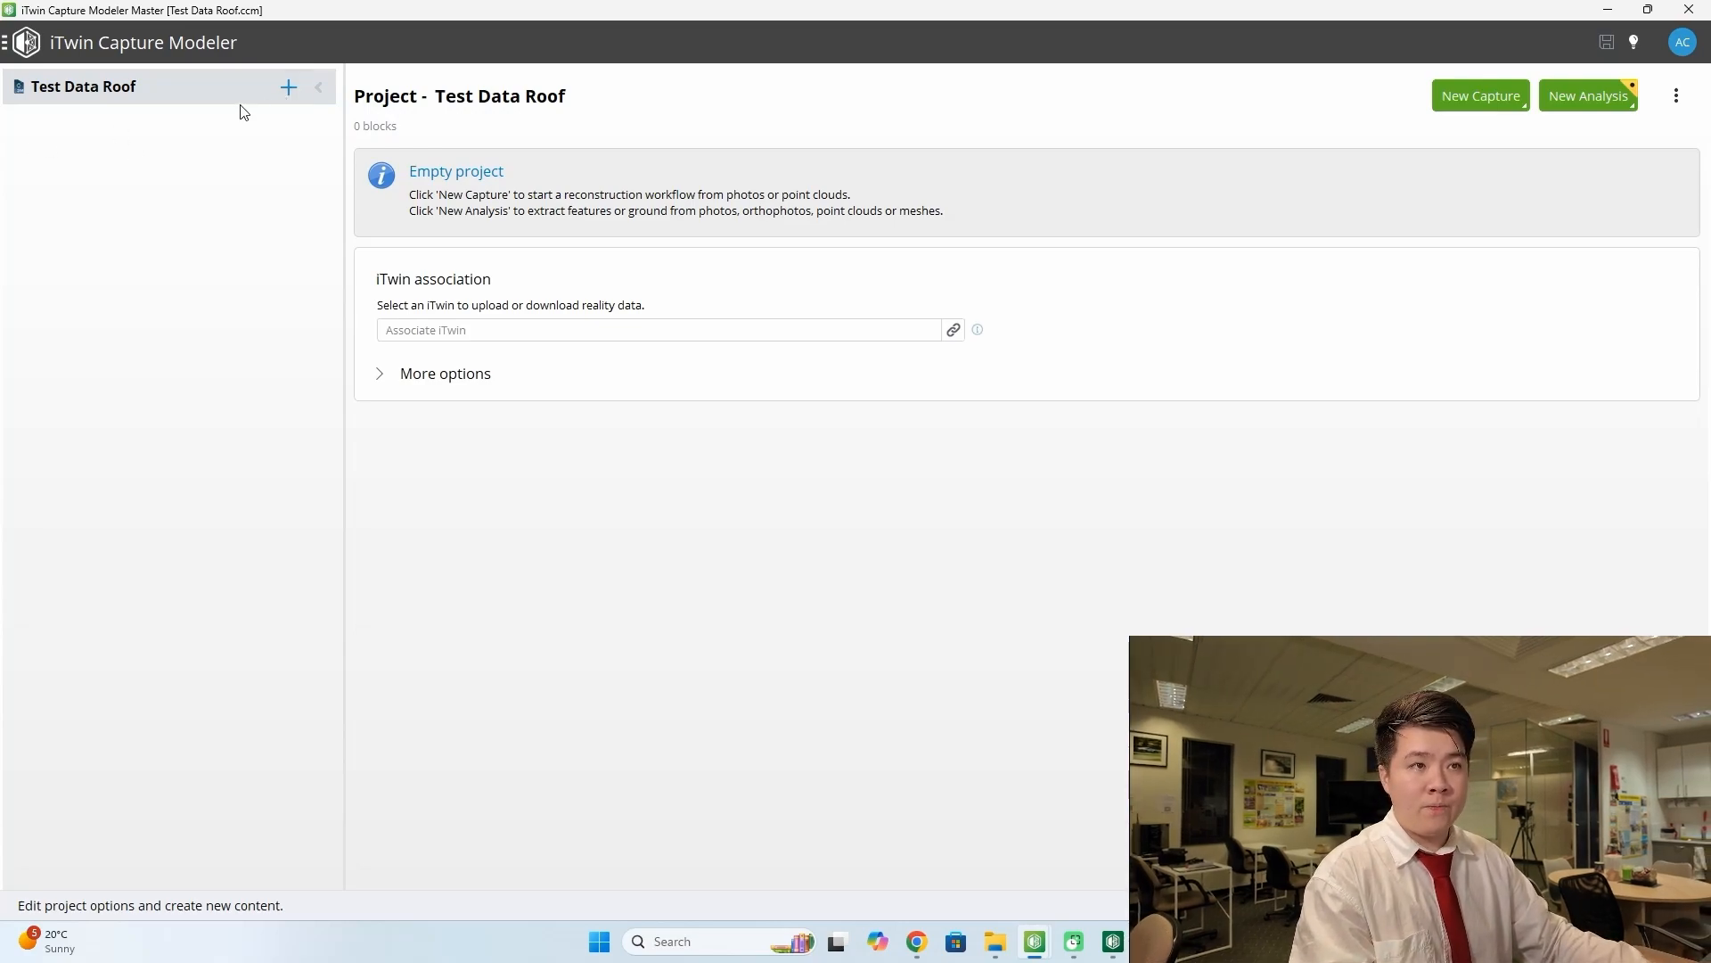
- Add a new block to the Test Data Roof project and look over its photos and overview pages
{"action": "left_click", "coordinate": [303, 102]}
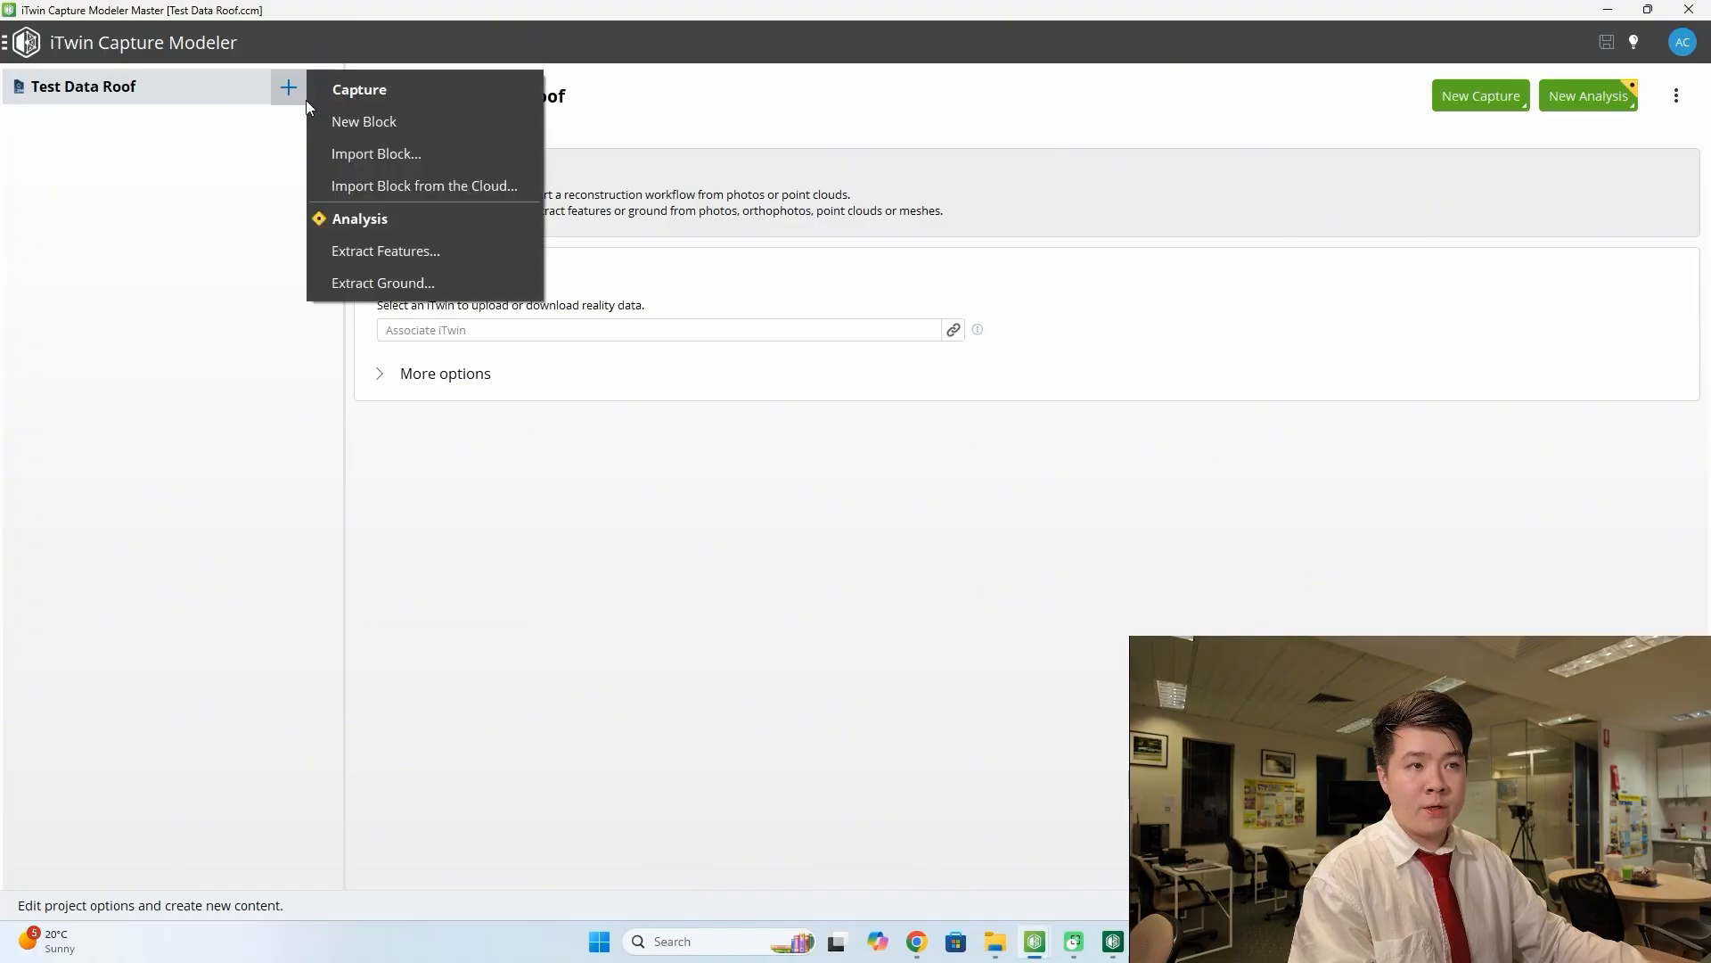
{"action": "left_click", "coordinate": [403, 126]}
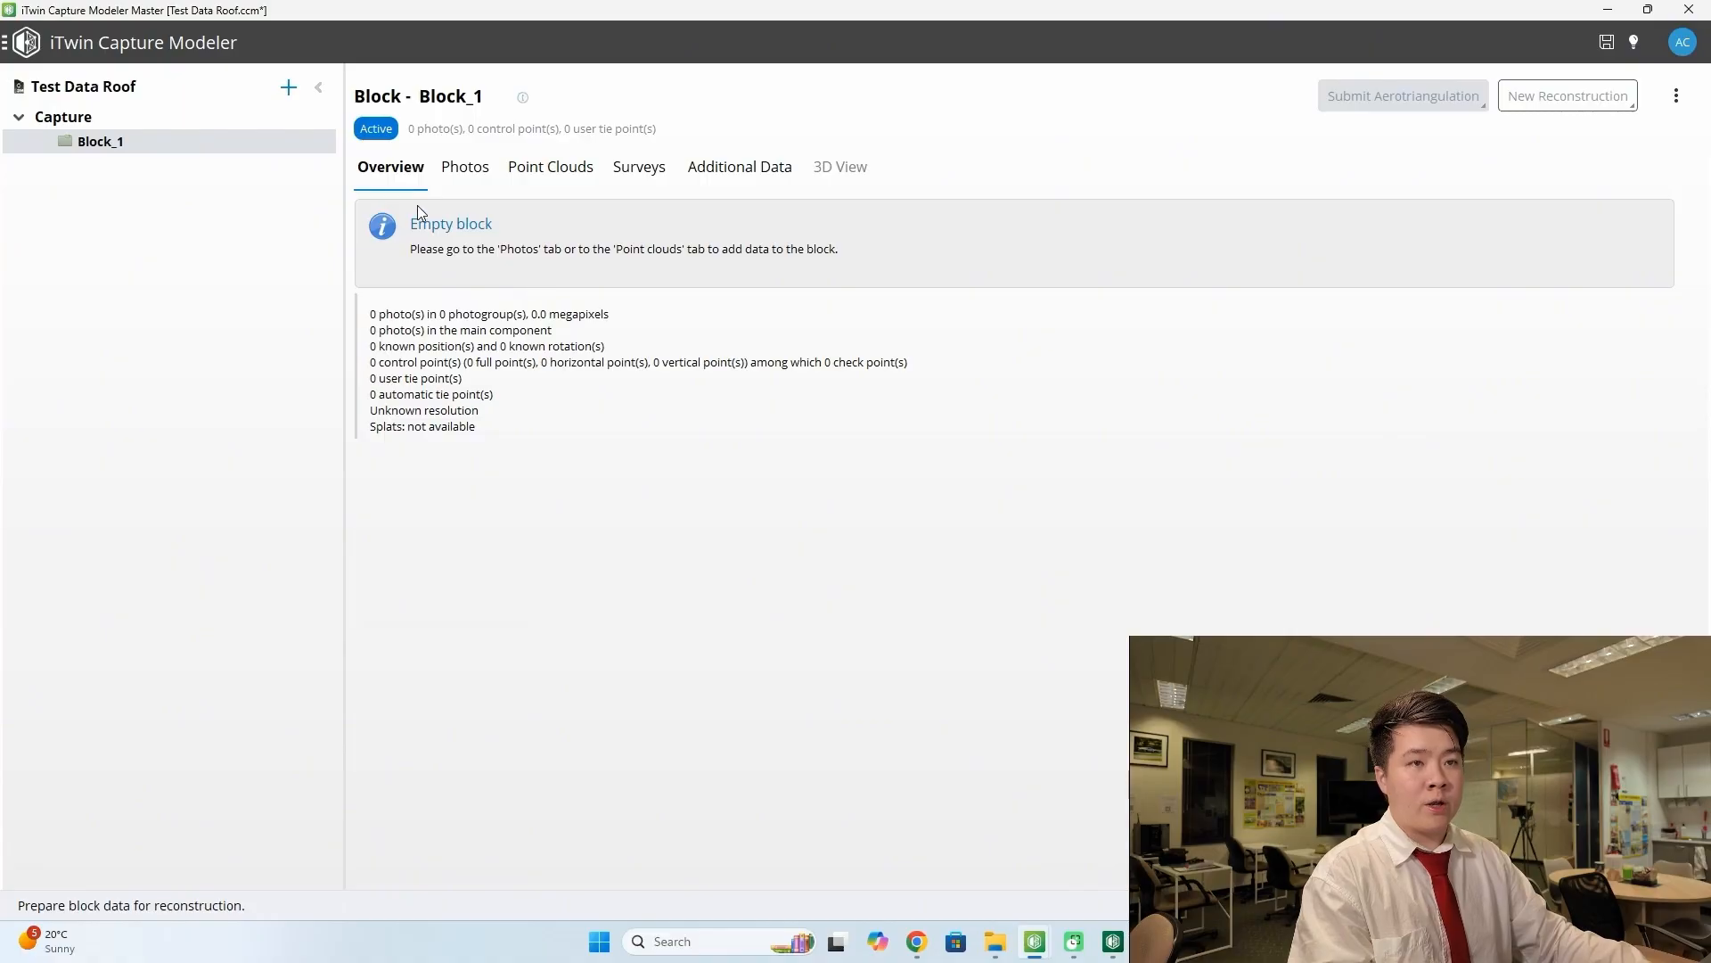
{"action": "left_click", "coordinate": [479, 189]}
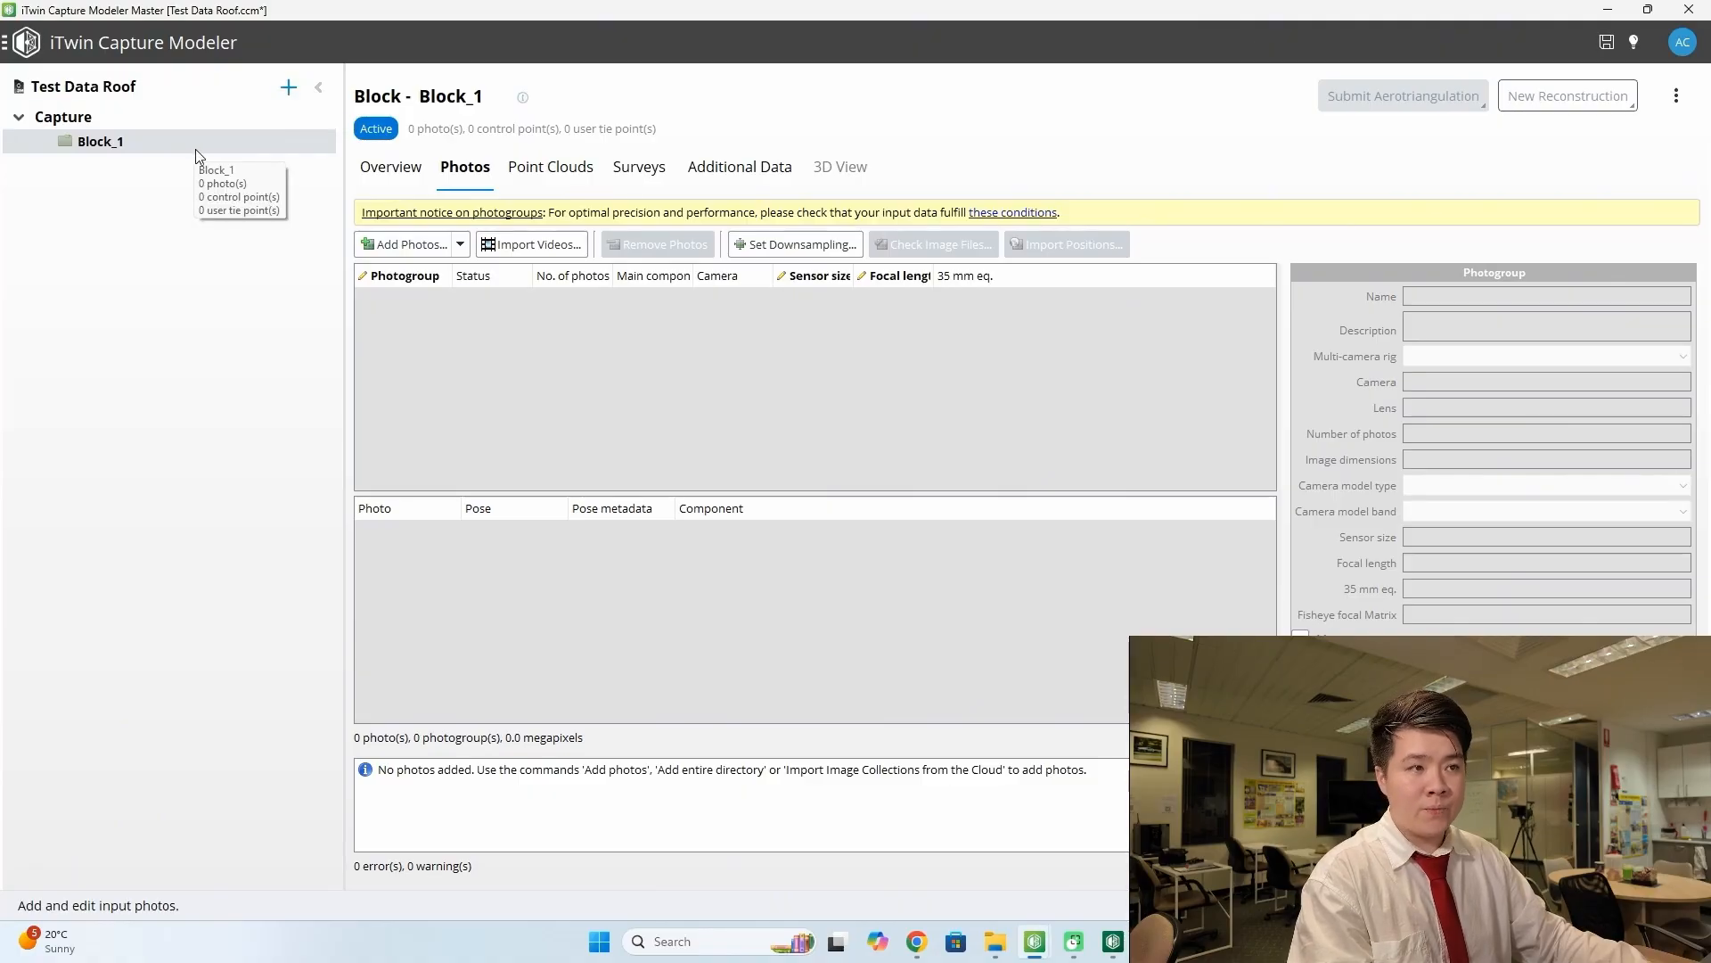
{"action": "left_click", "coordinate": [374, 182]}
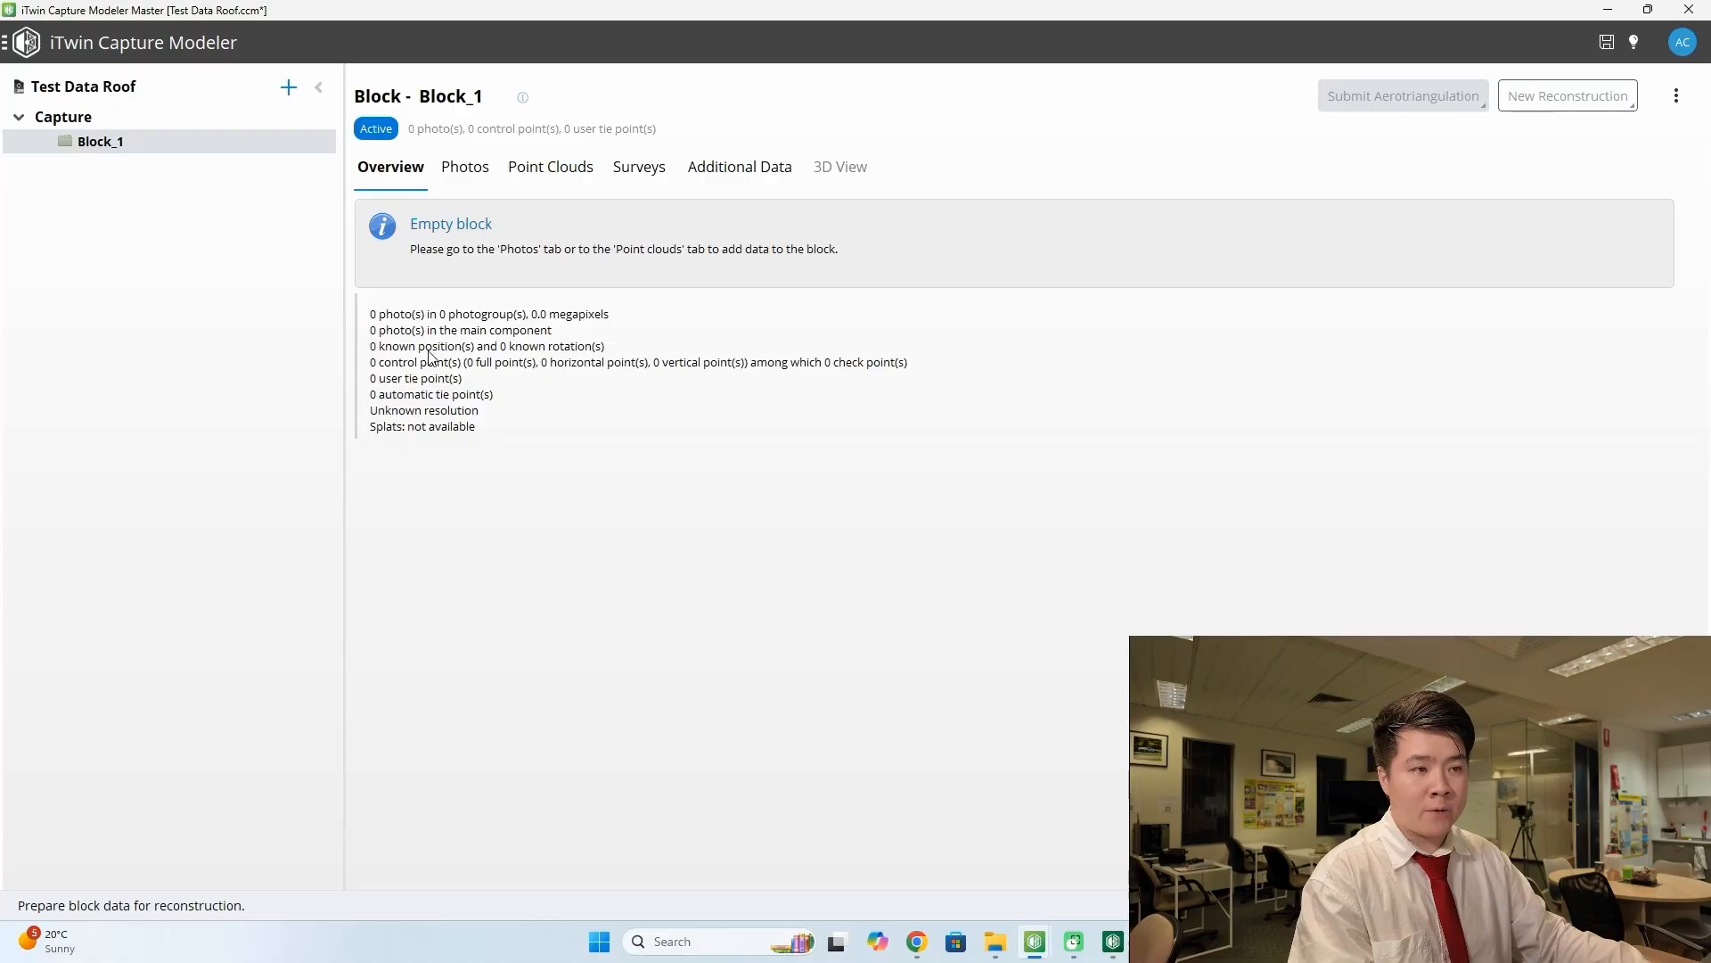
- Start adding a photo selection to Block_1 and browse to the Images > Test Data > AIR 3 folder
{"action": "left_click", "coordinate": [466, 178]}
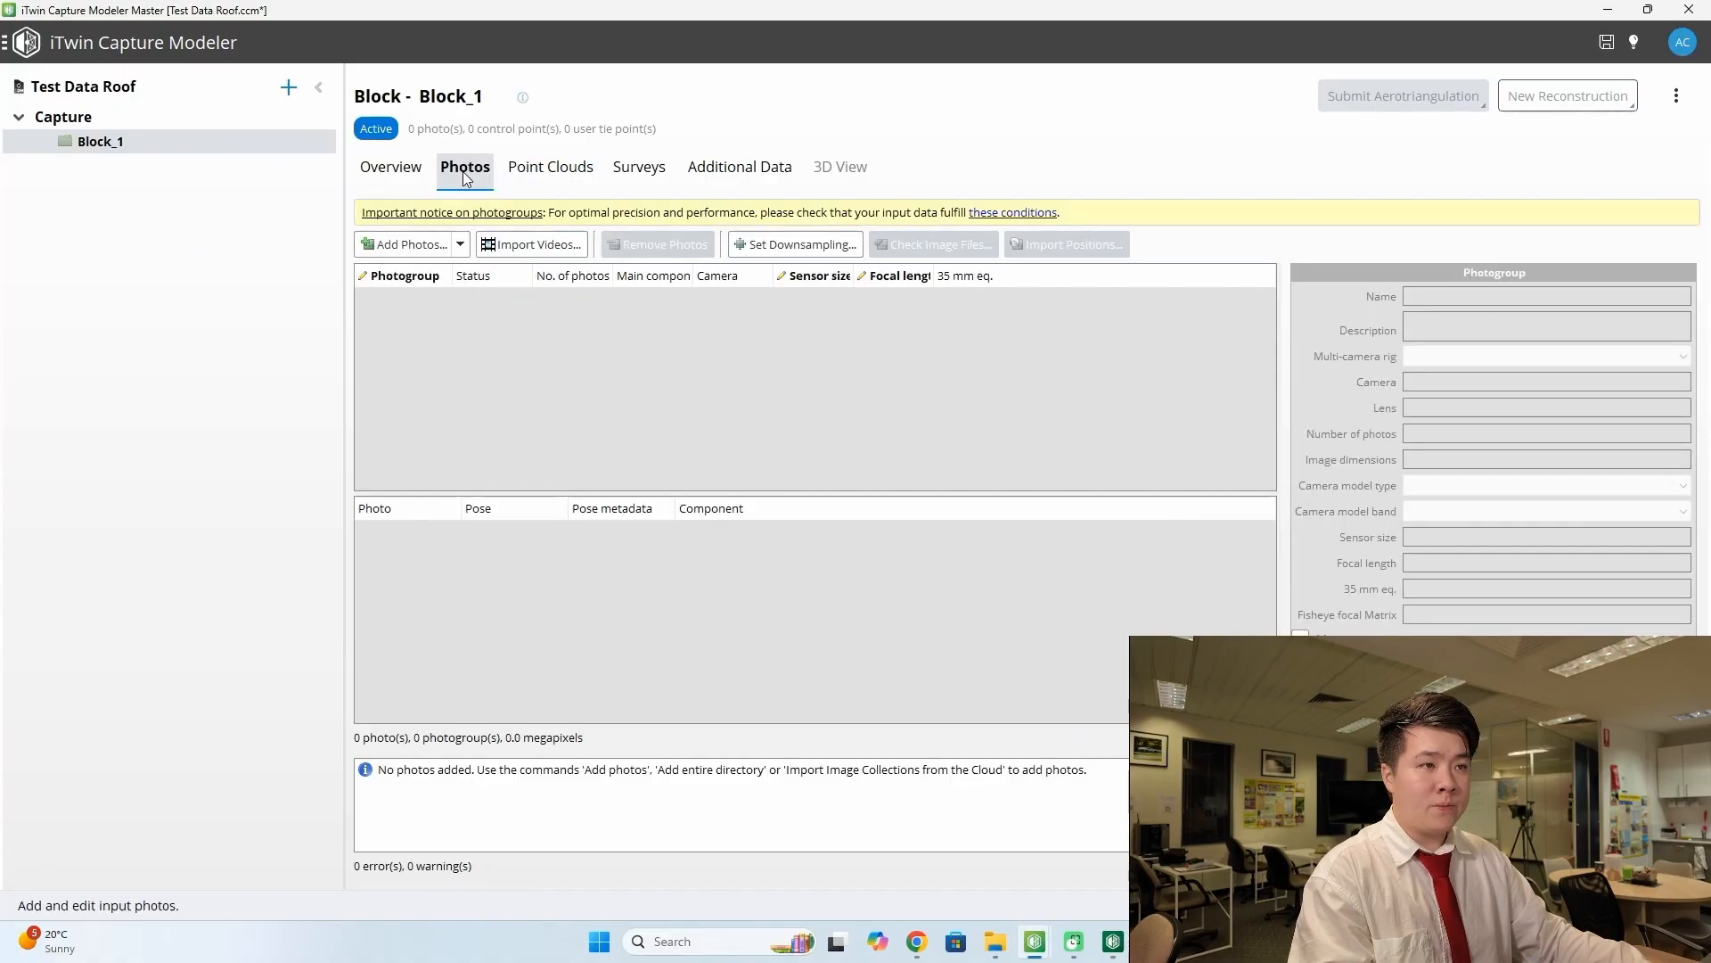
{"action": "left_click", "coordinate": [386, 249]}
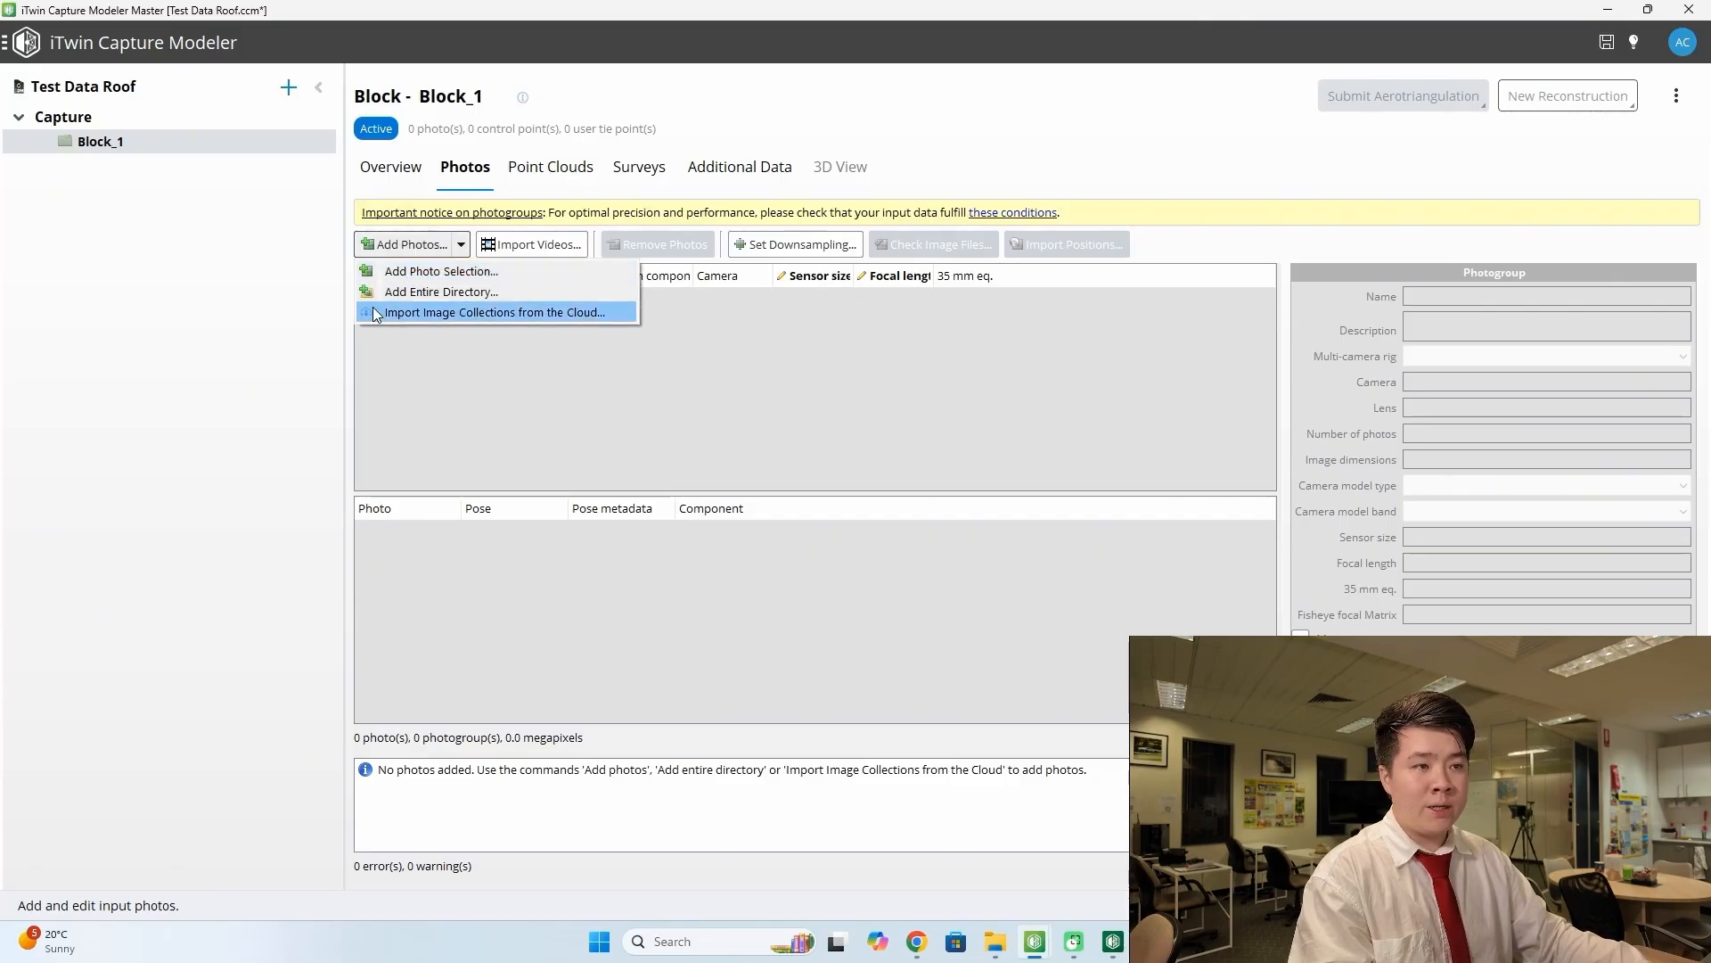
{"action": "left_click", "coordinate": [406, 271]}
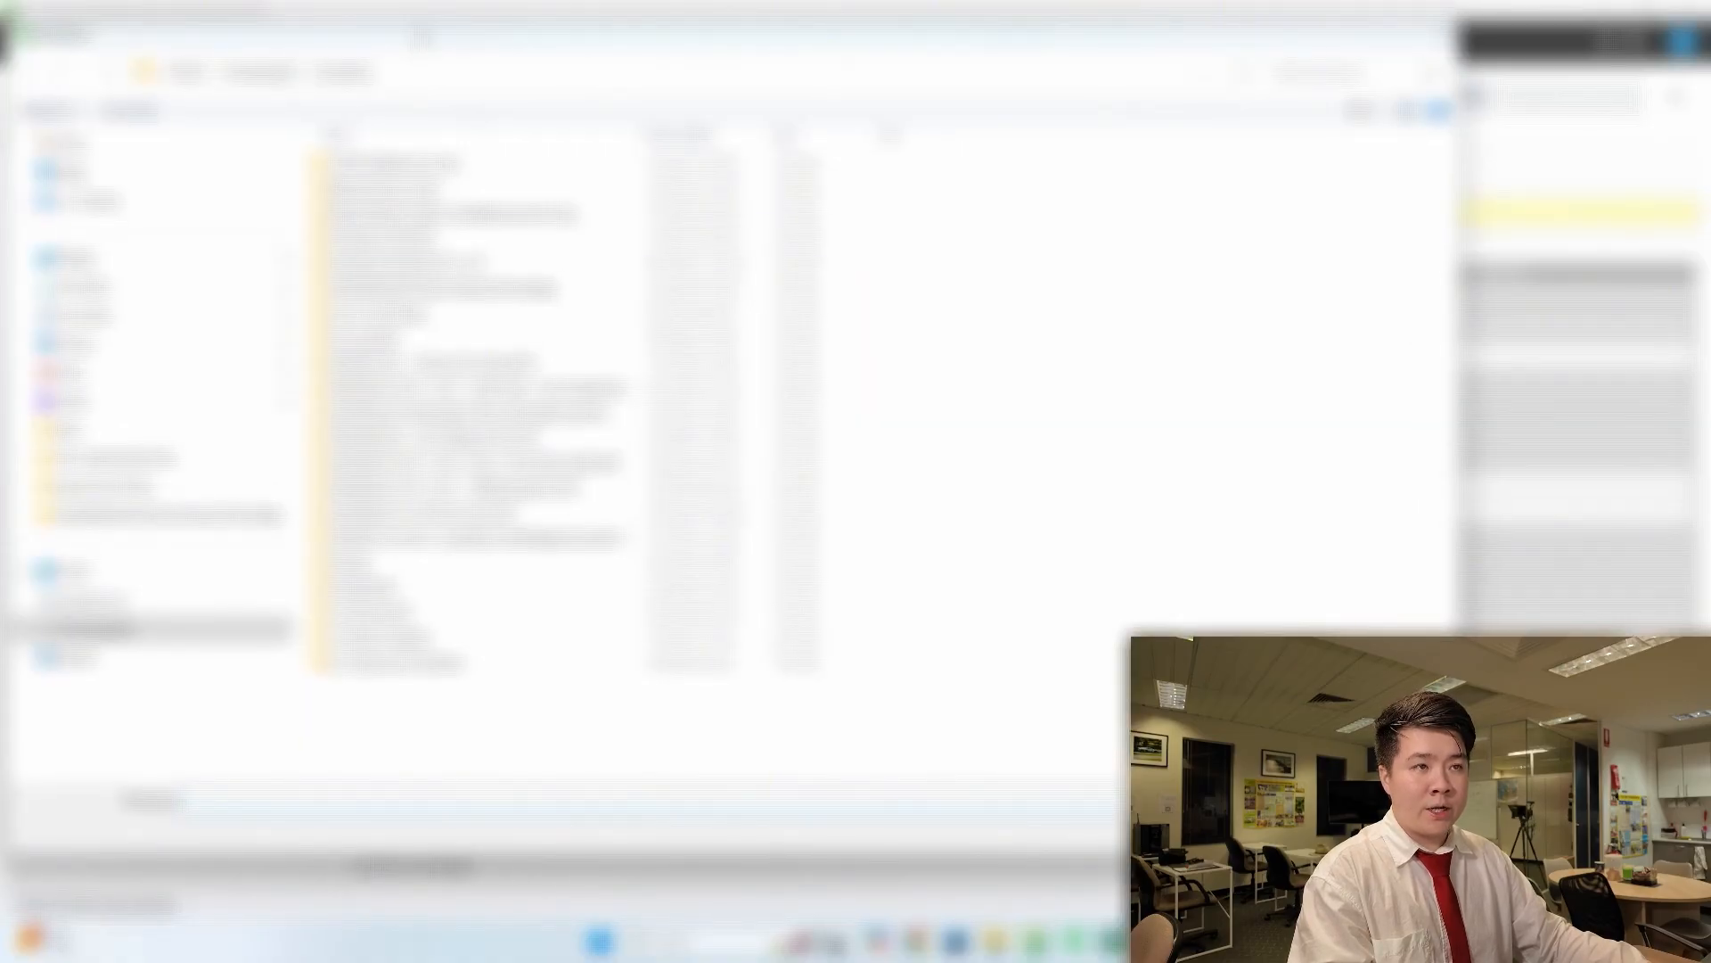
{"action": "left_click_drag", "start_coordinate": [415, 41], "coordinate": [648, 80]}
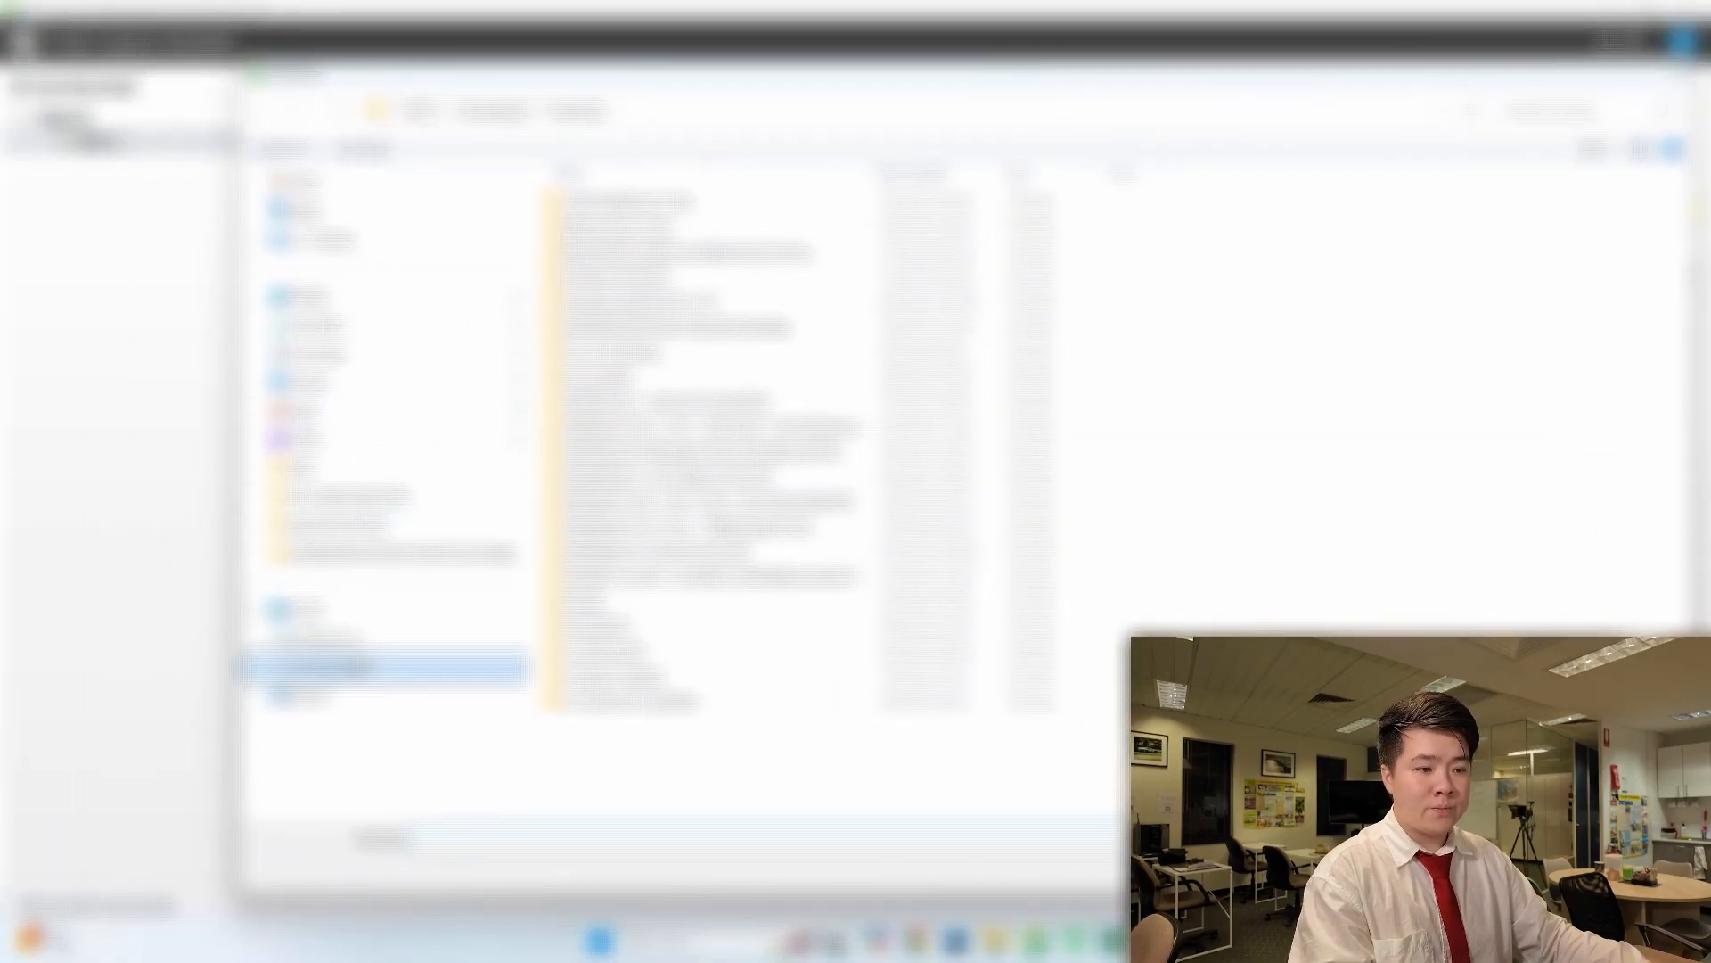
{"action": "left_click", "coordinate": [424, 665]}
{"action": "double_click", "coordinate": [624, 229]}
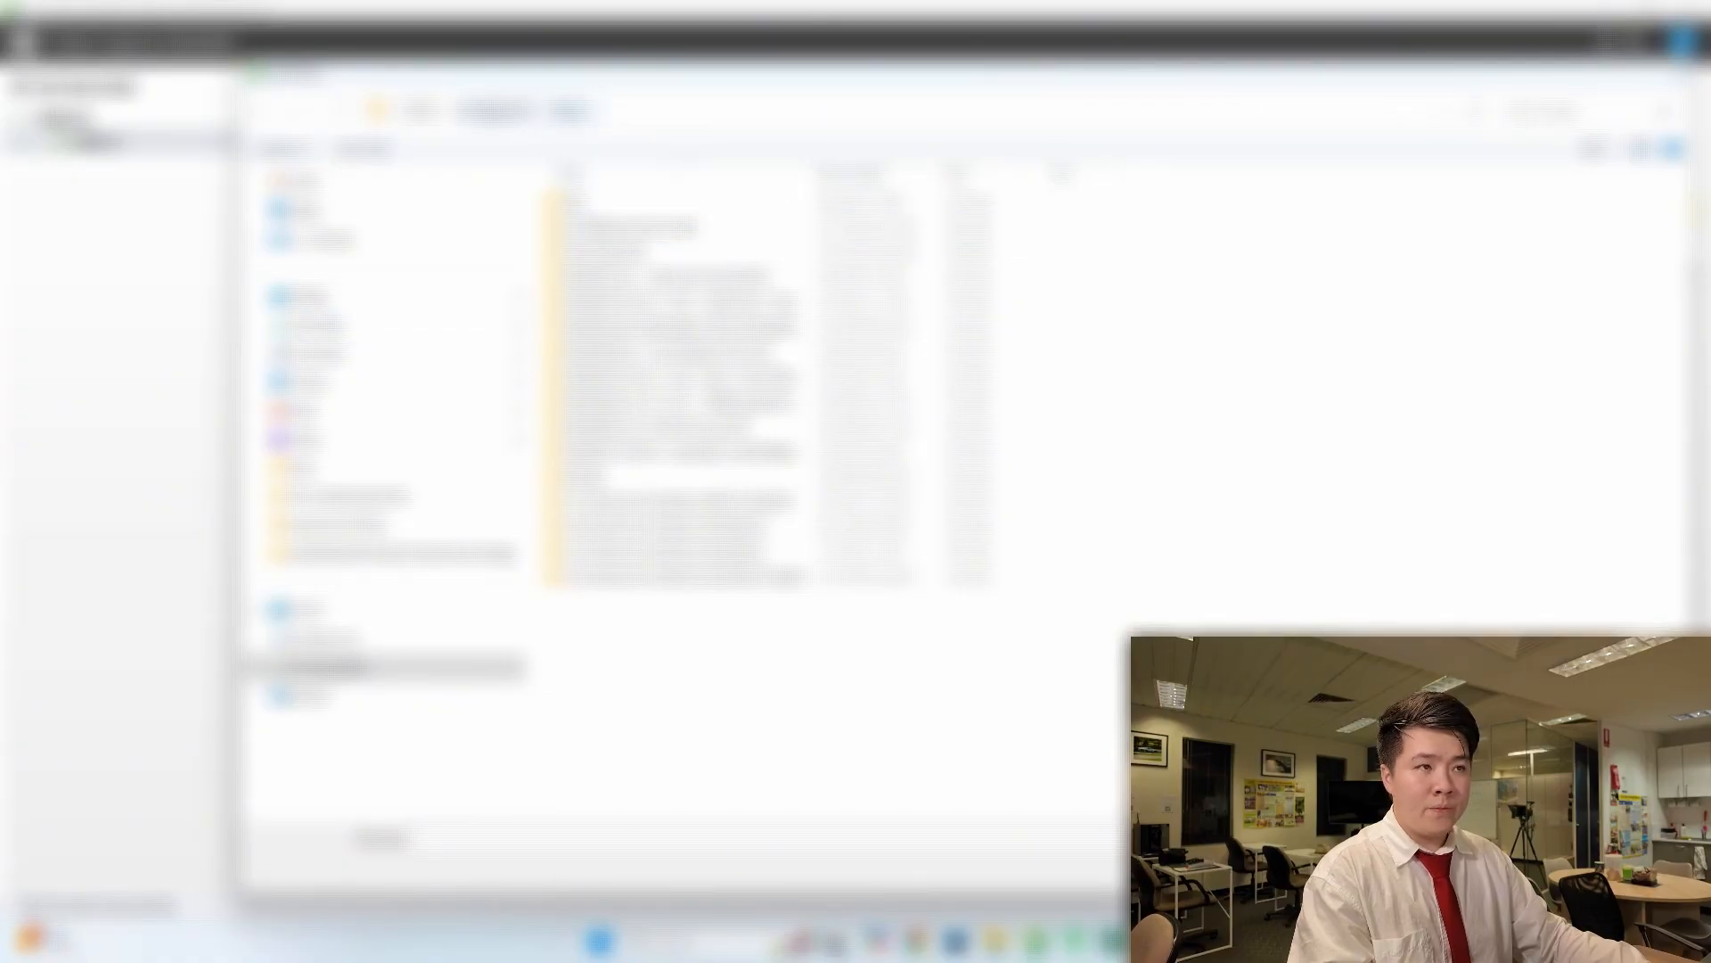
{"action": "double_click", "coordinate": [606, 474]}
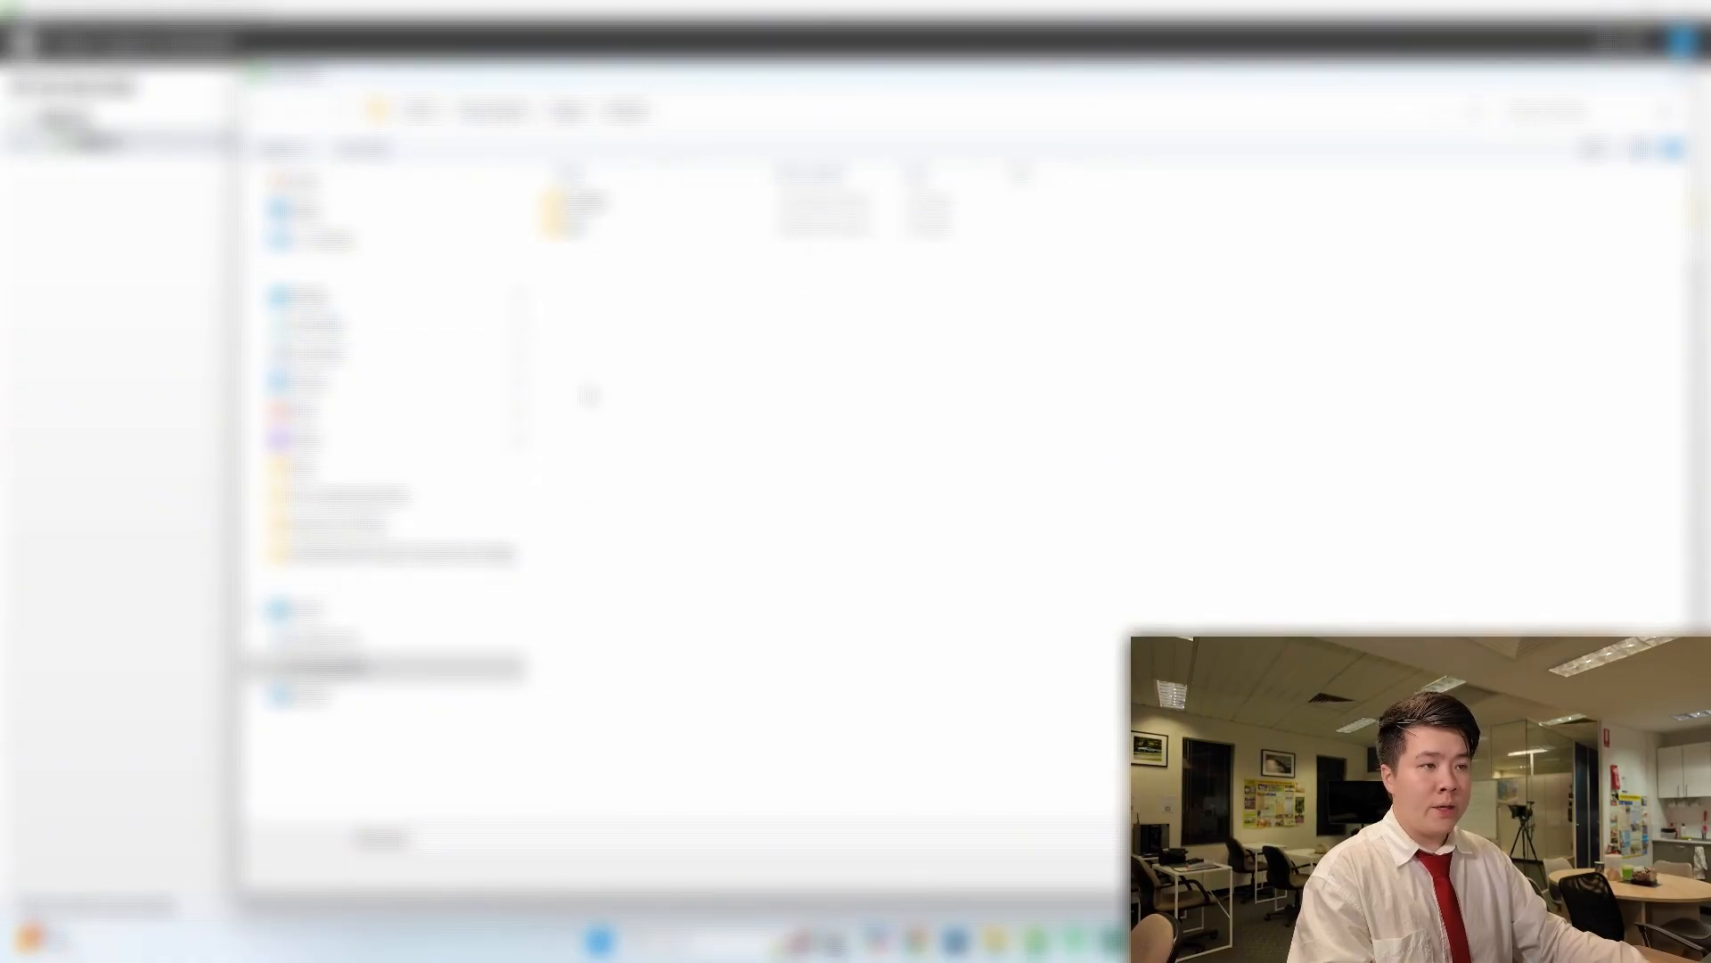
{"action": "double_click", "coordinate": [586, 227]}
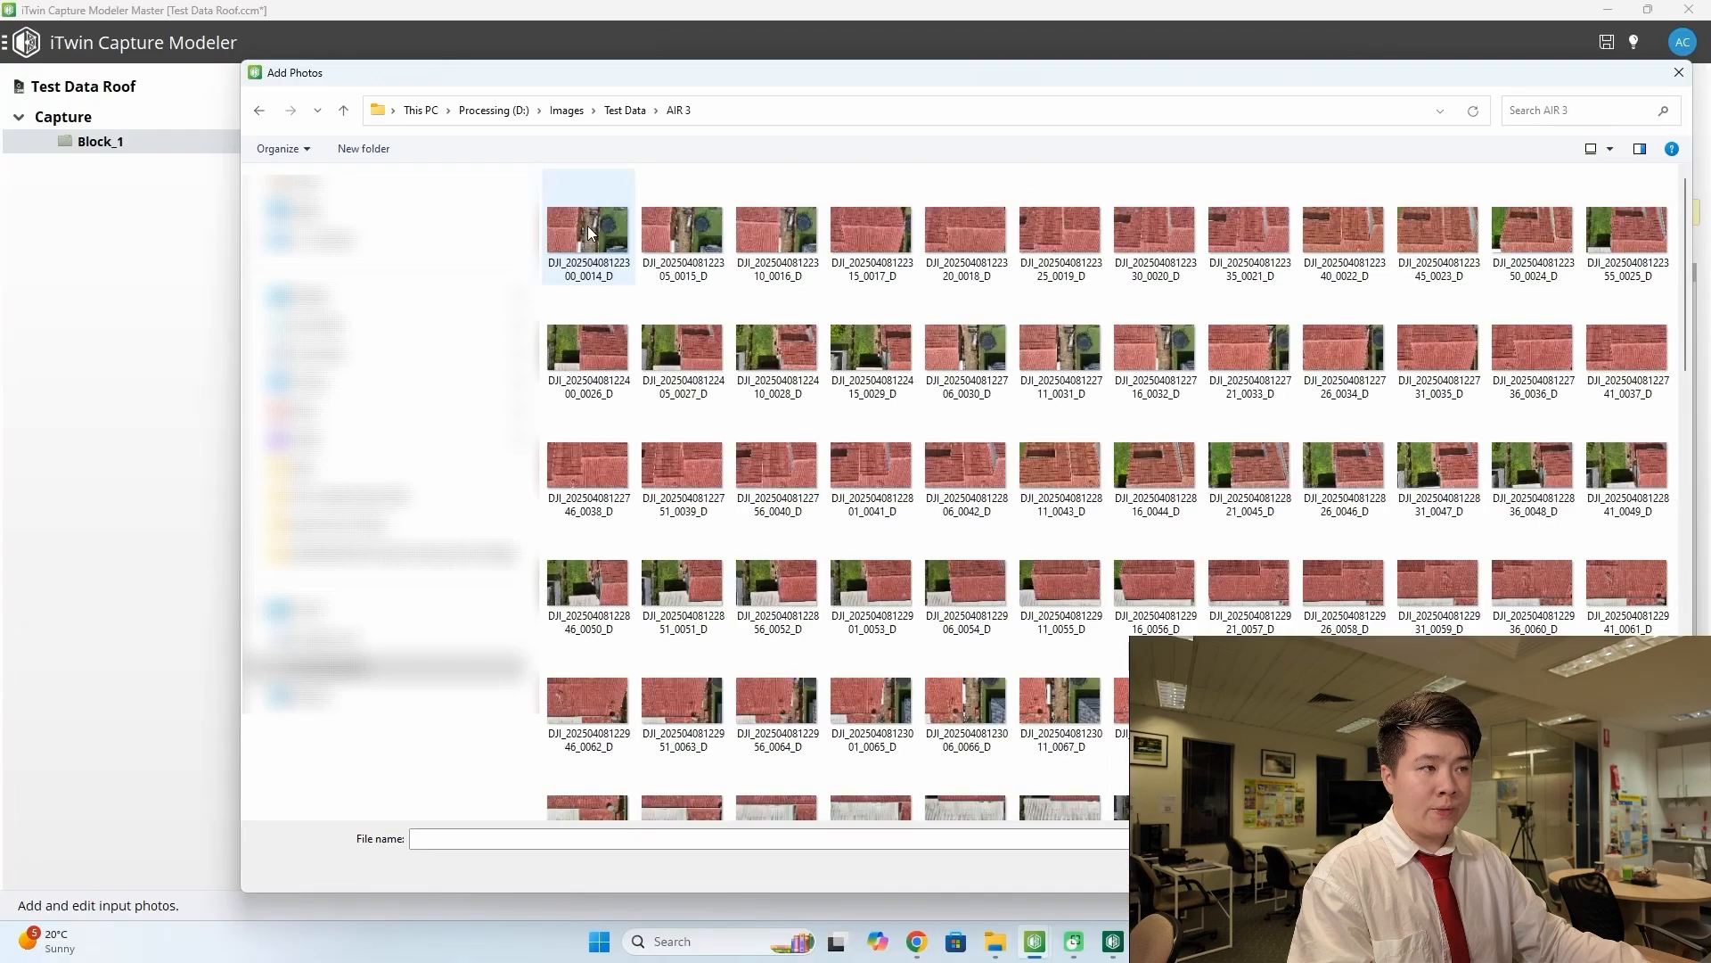
{"action": "scroll", "coordinate": [773, 455], "scroll_direction": "down", "scroll_amount": 10}
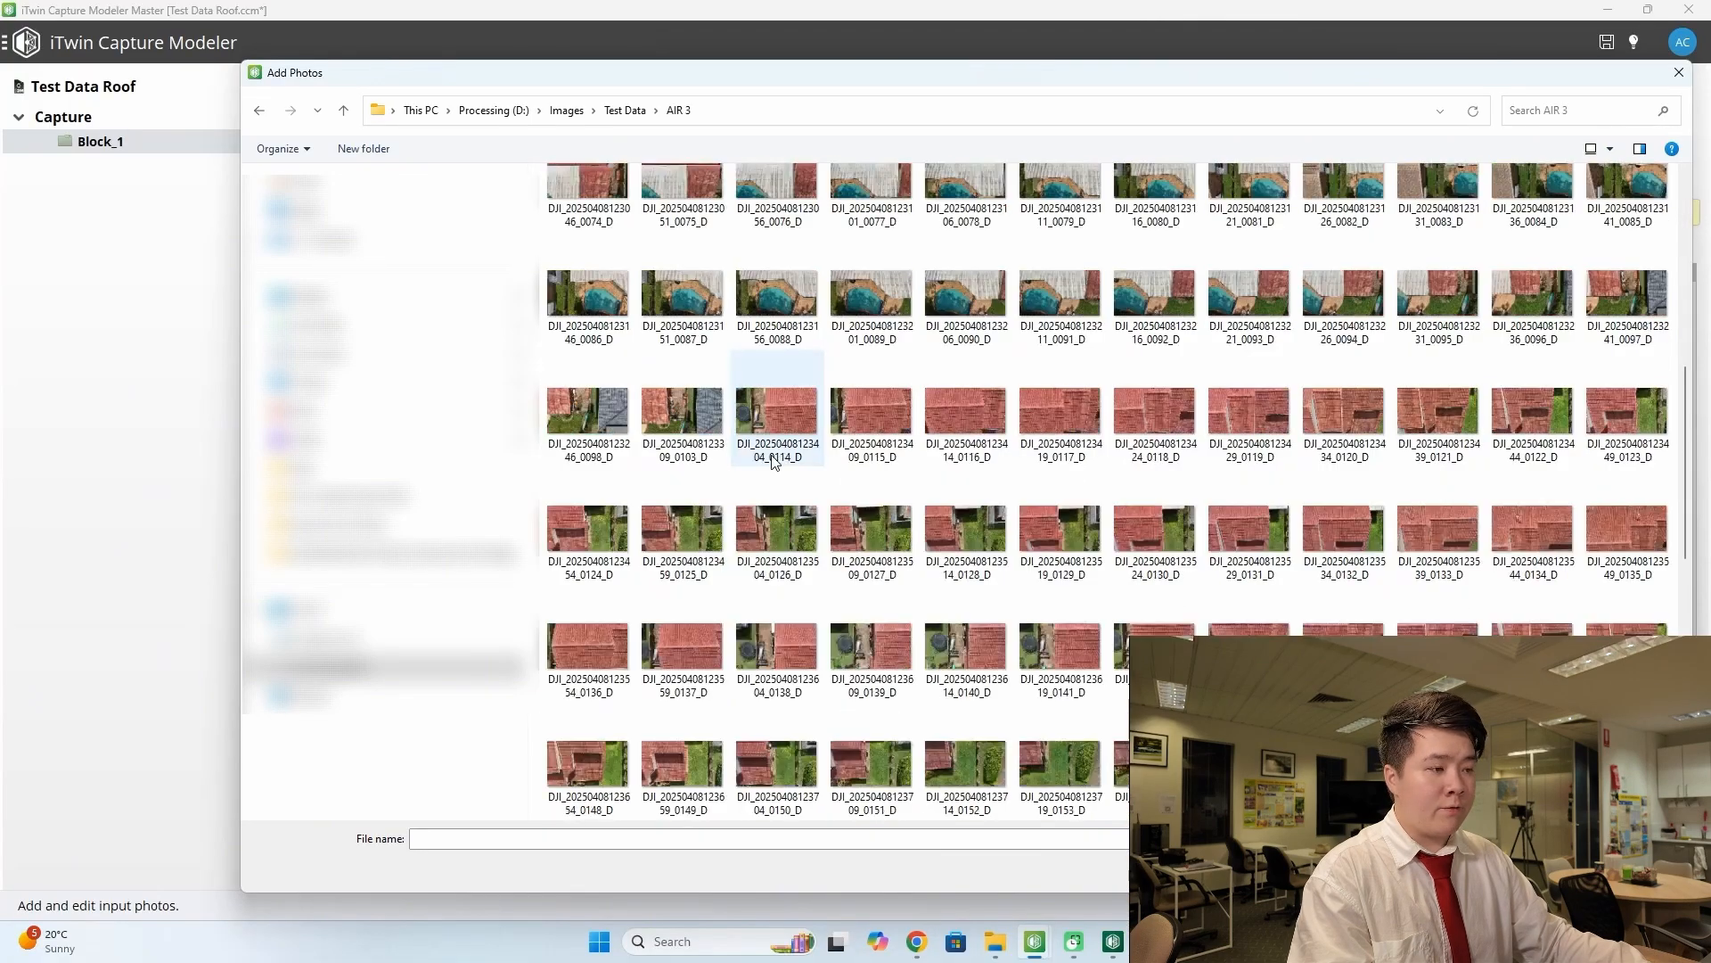
{"action": "scroll", "coordinate": [770, 457], "scroll_direction": "up", "scroll_amount": 5}
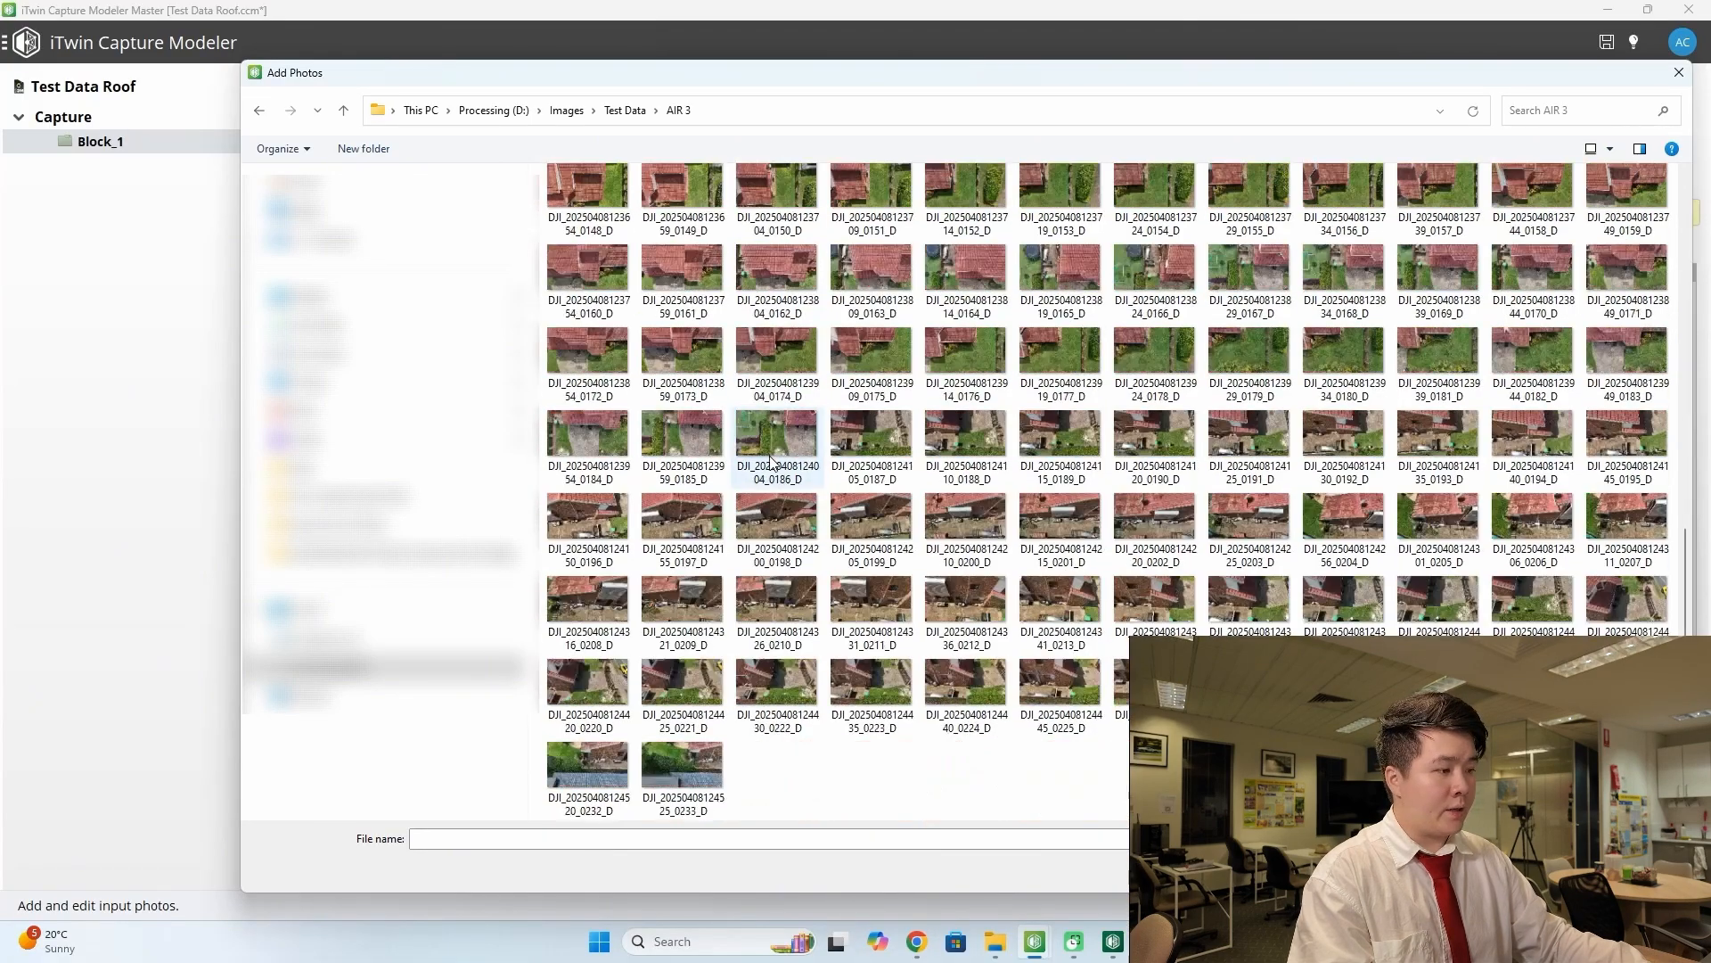
{"action": "scroll", "coordinate": [765, 460], "scroll_direction": "up", "scroll_amount": 2}
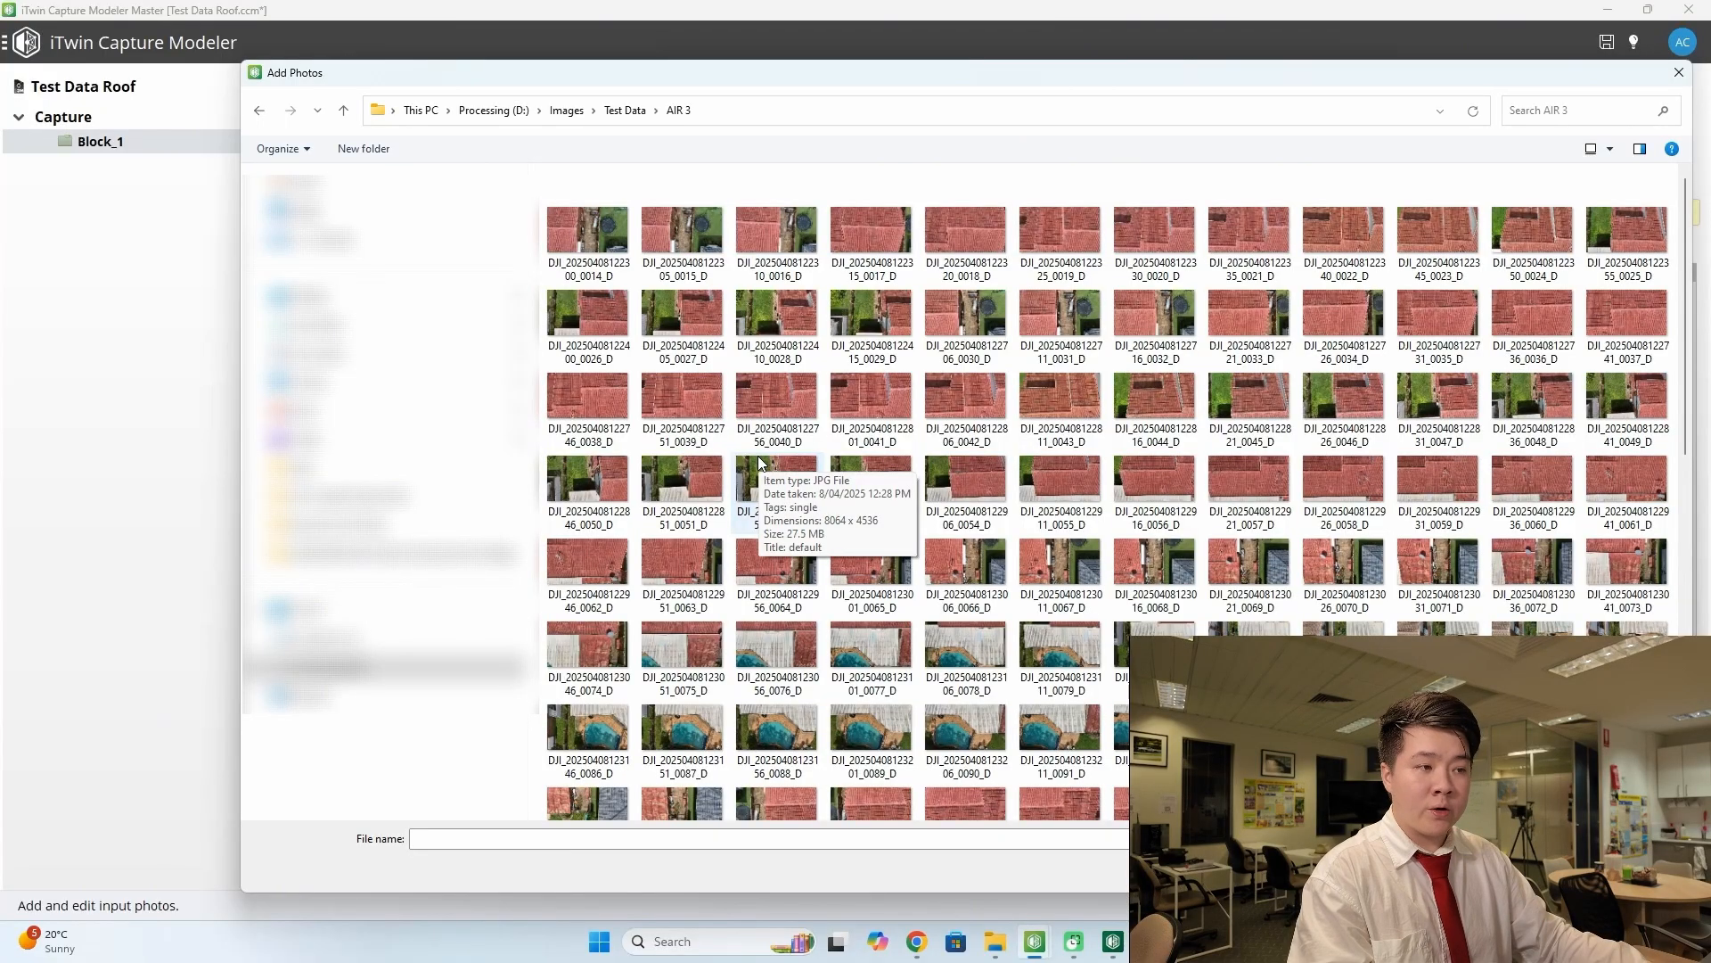
{"action": "scroll", "coordinate": [971, 499], "scroll_direction": "down", "scroll_amount": 8}
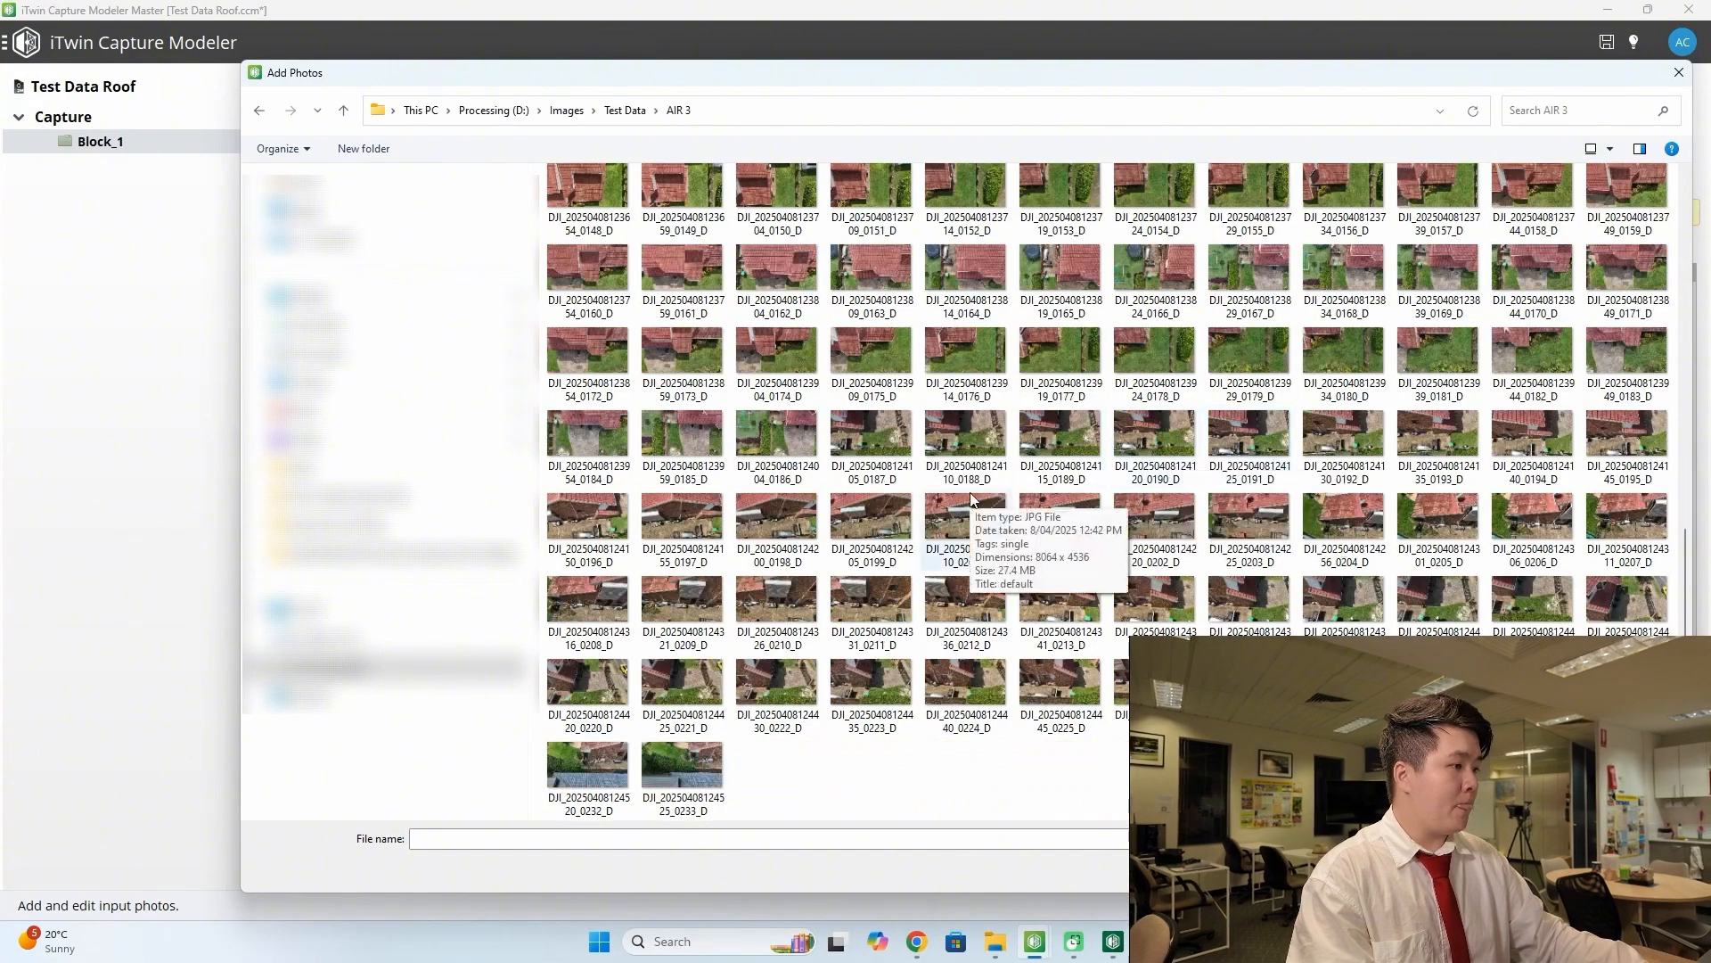
{"action": "scroll", "coordinate": [971, 499], "scroll_direction": "up", "scroll_amount": 8}
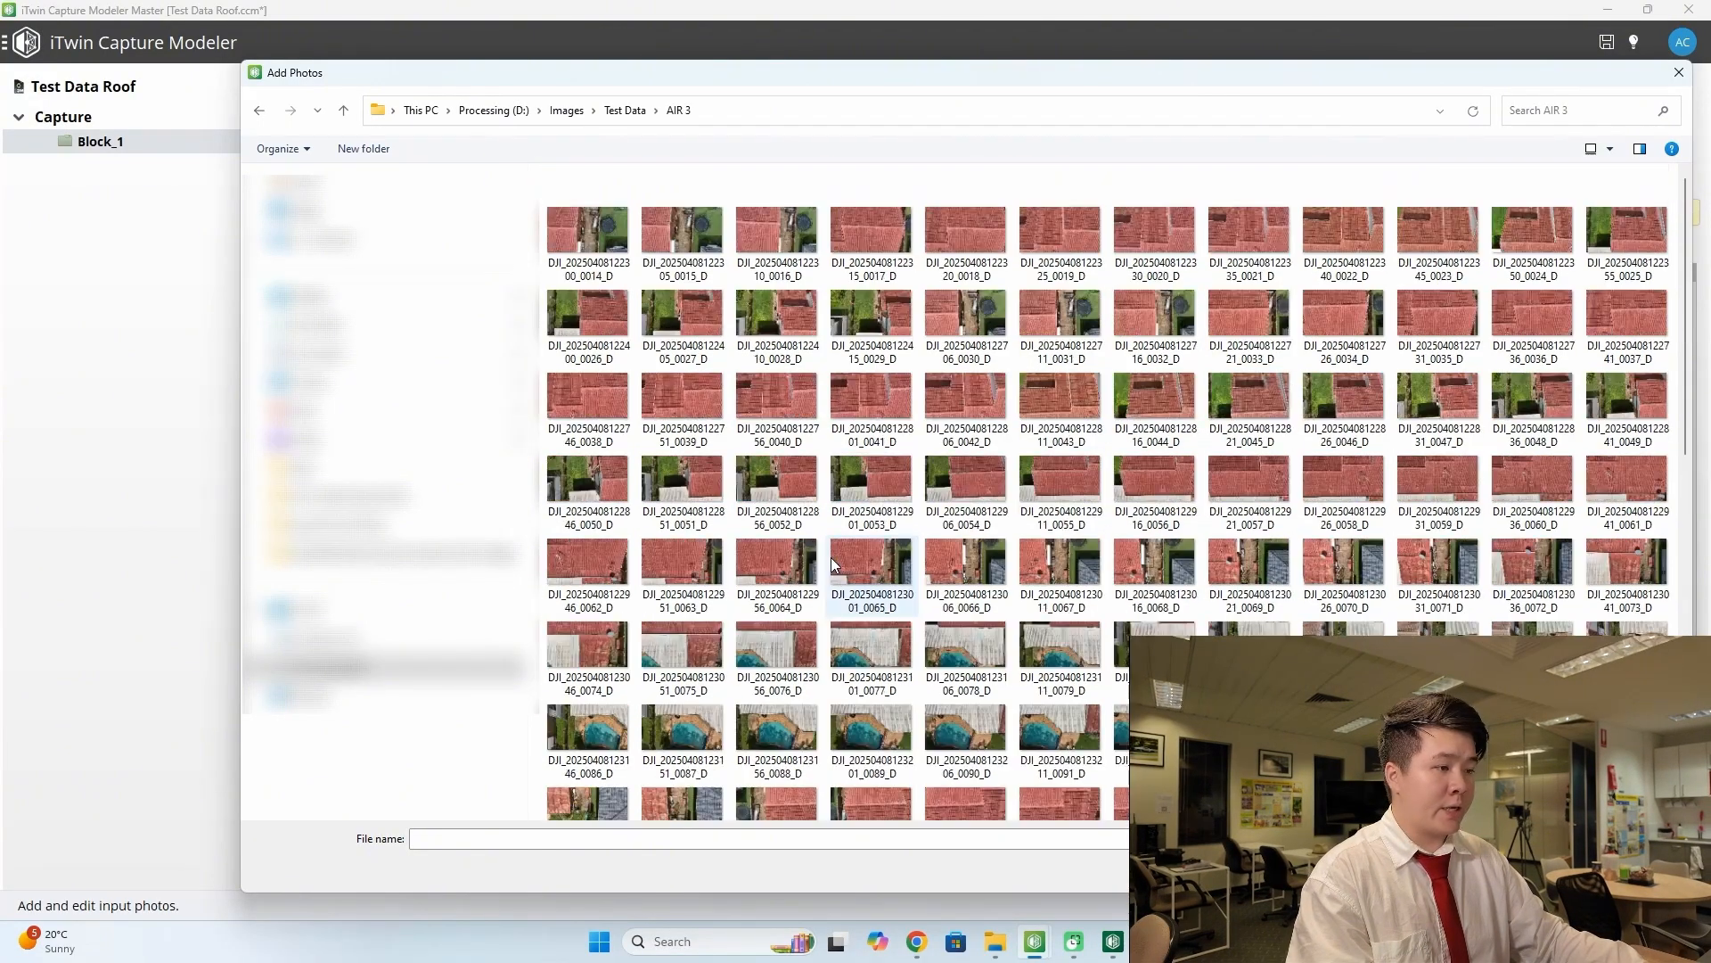
{"action": "left_click", "coordinate": [596, 263]}
{"action": "left_click_drag", "start_coordinate": [635, 79], "coordinate": [445, 47]}
{"action": "scroll", "coordinate": [918, 460], "scroll_direction": "down", "scroll_amount": 8}
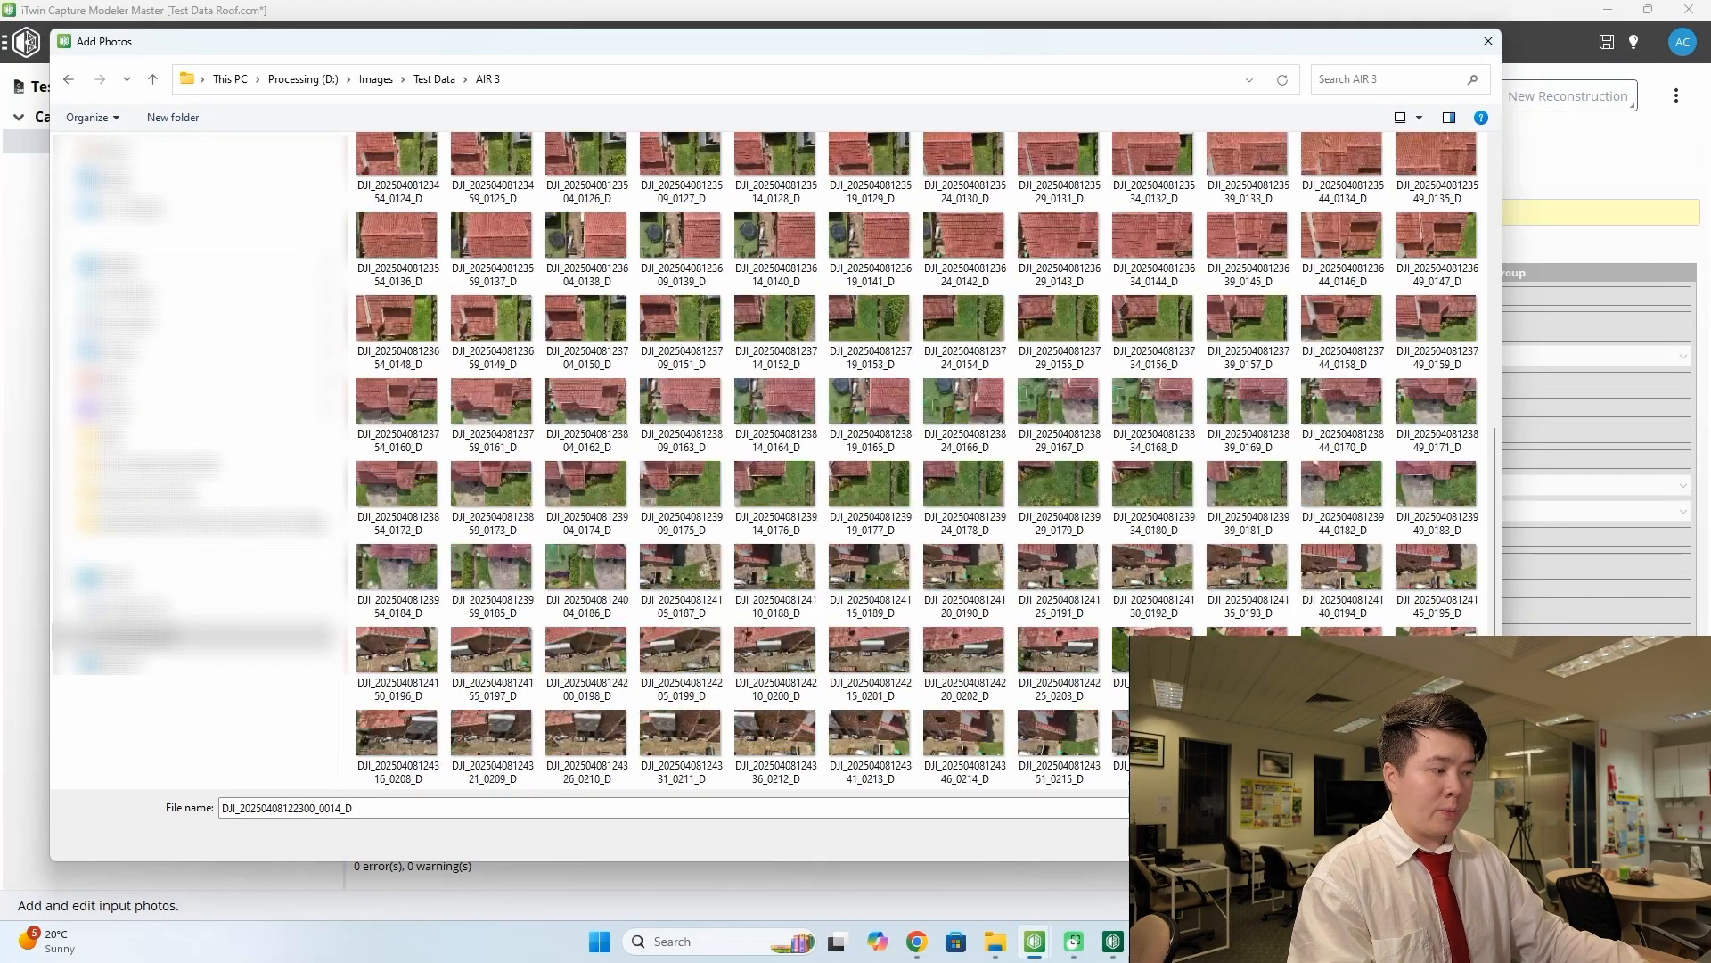
{"action": "scroll", "coordinate": [821, 726], "scroll_direction": "up", "scroll_amount": 8}
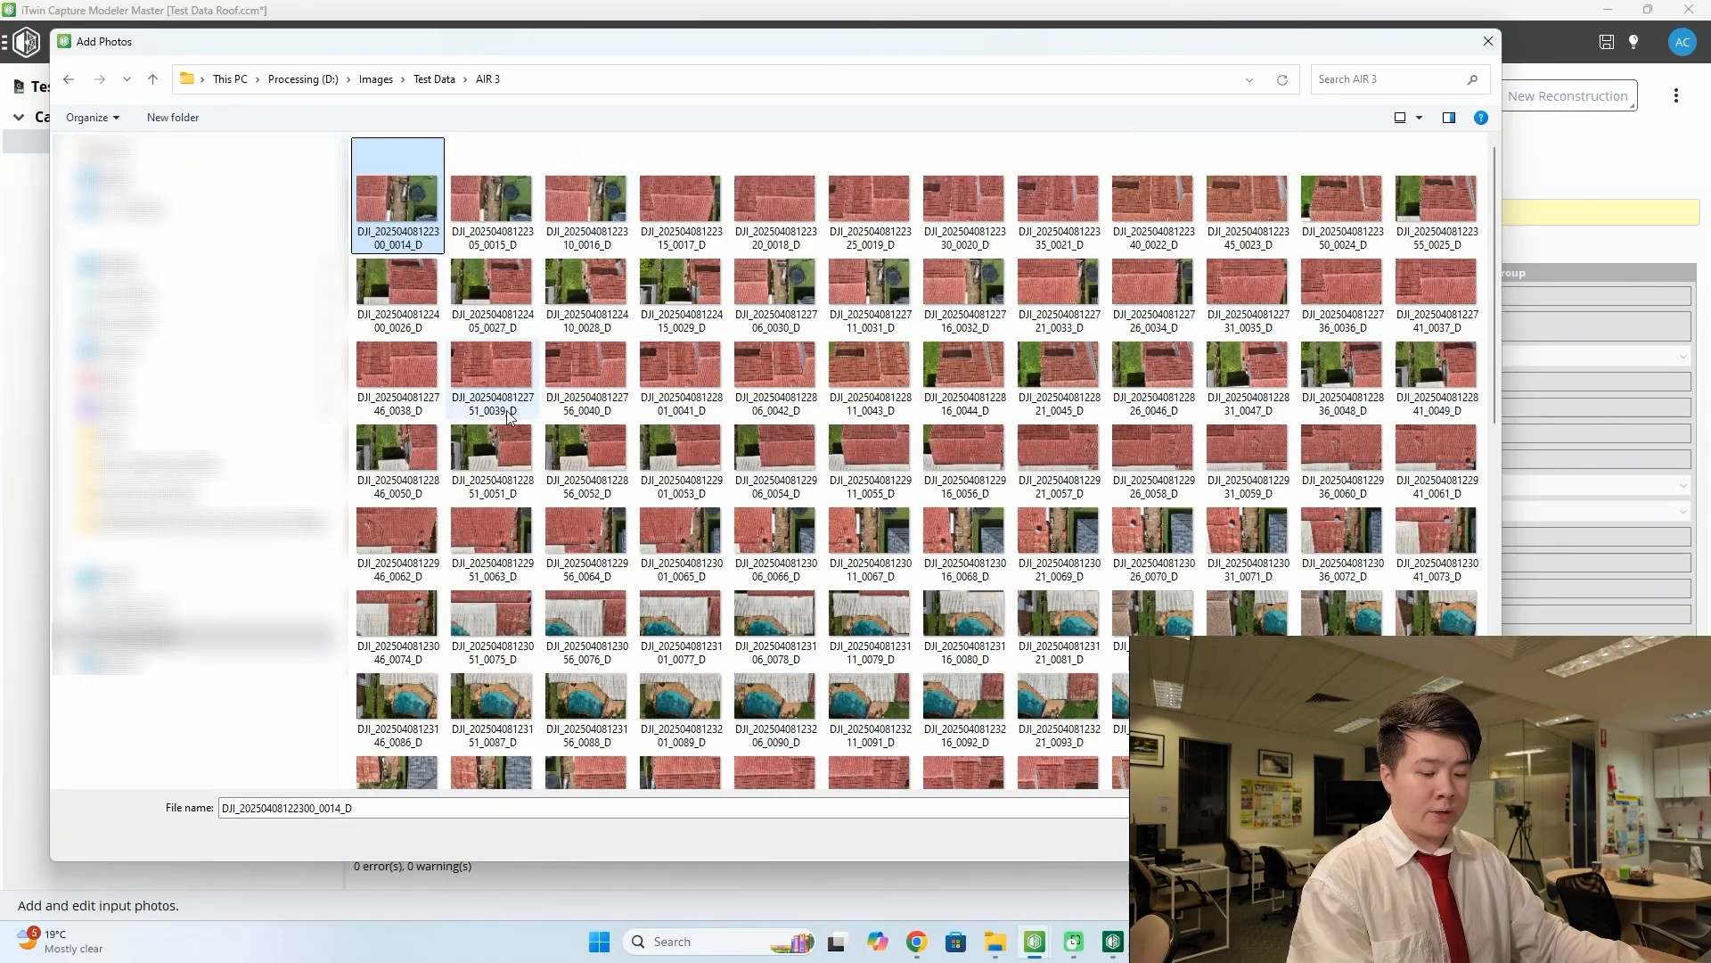
{"action": "scroll", "coordinate": [507, 412], "scroll_direction": "down", "scroll_amount": 8}
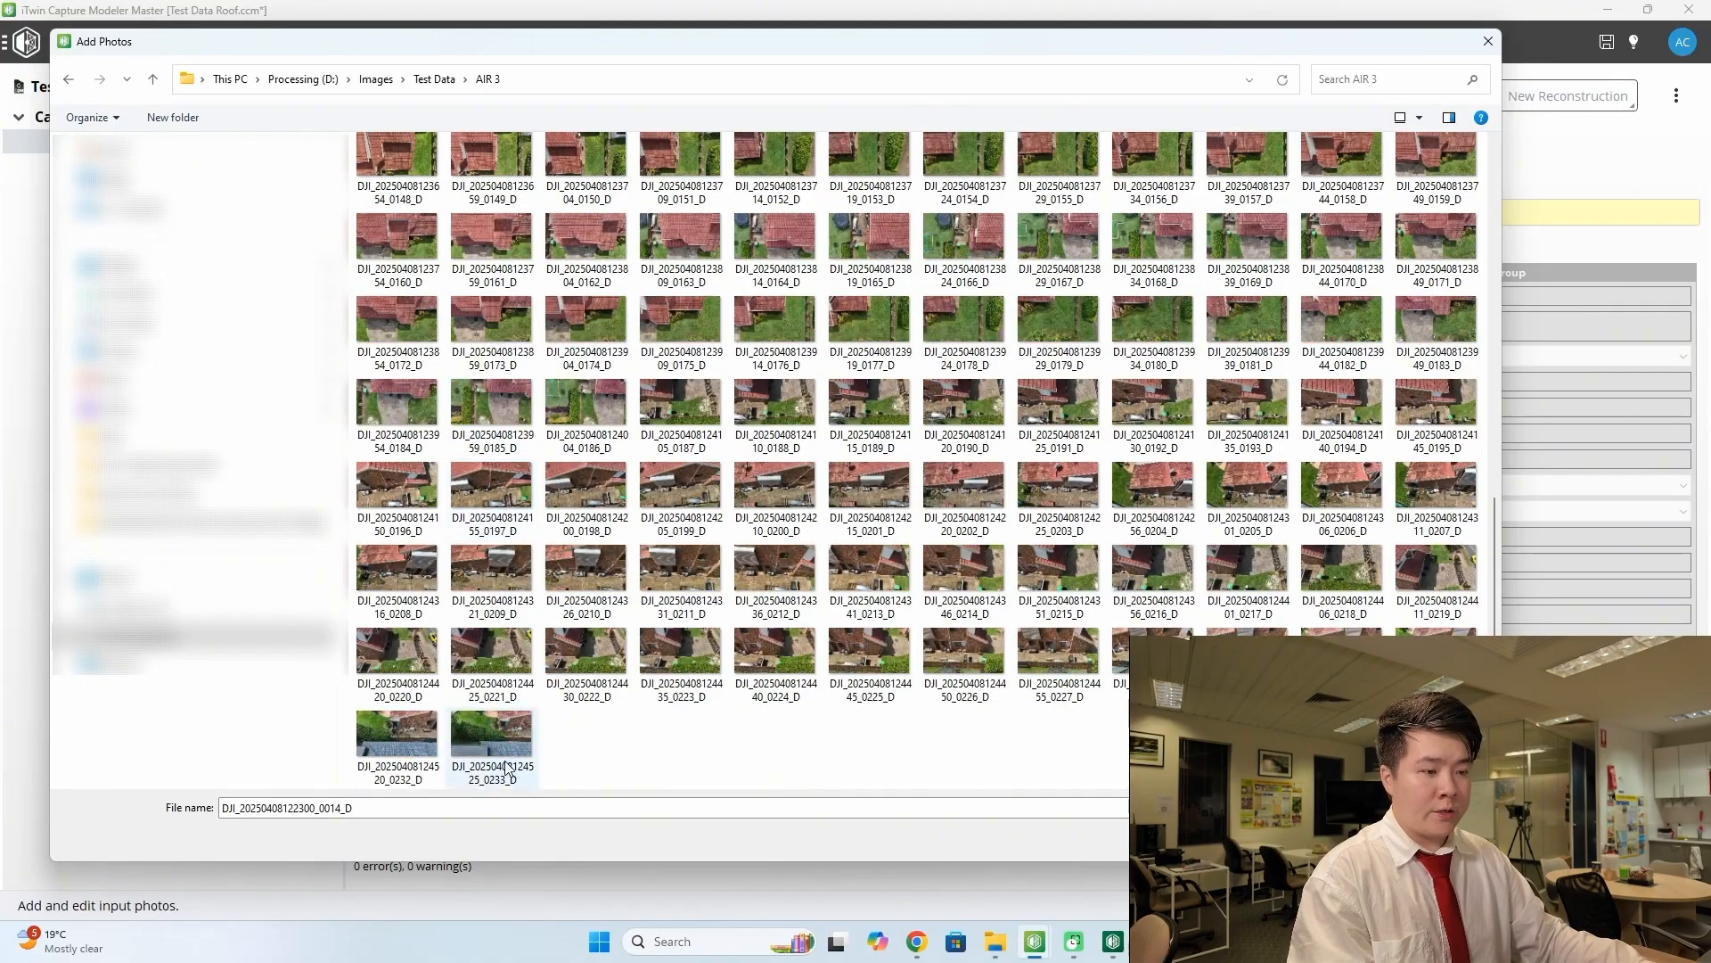
{"action": "left_click", "coordinate": [493, 749], "text": "shift"}
{"action": "key", "text": "Return"}
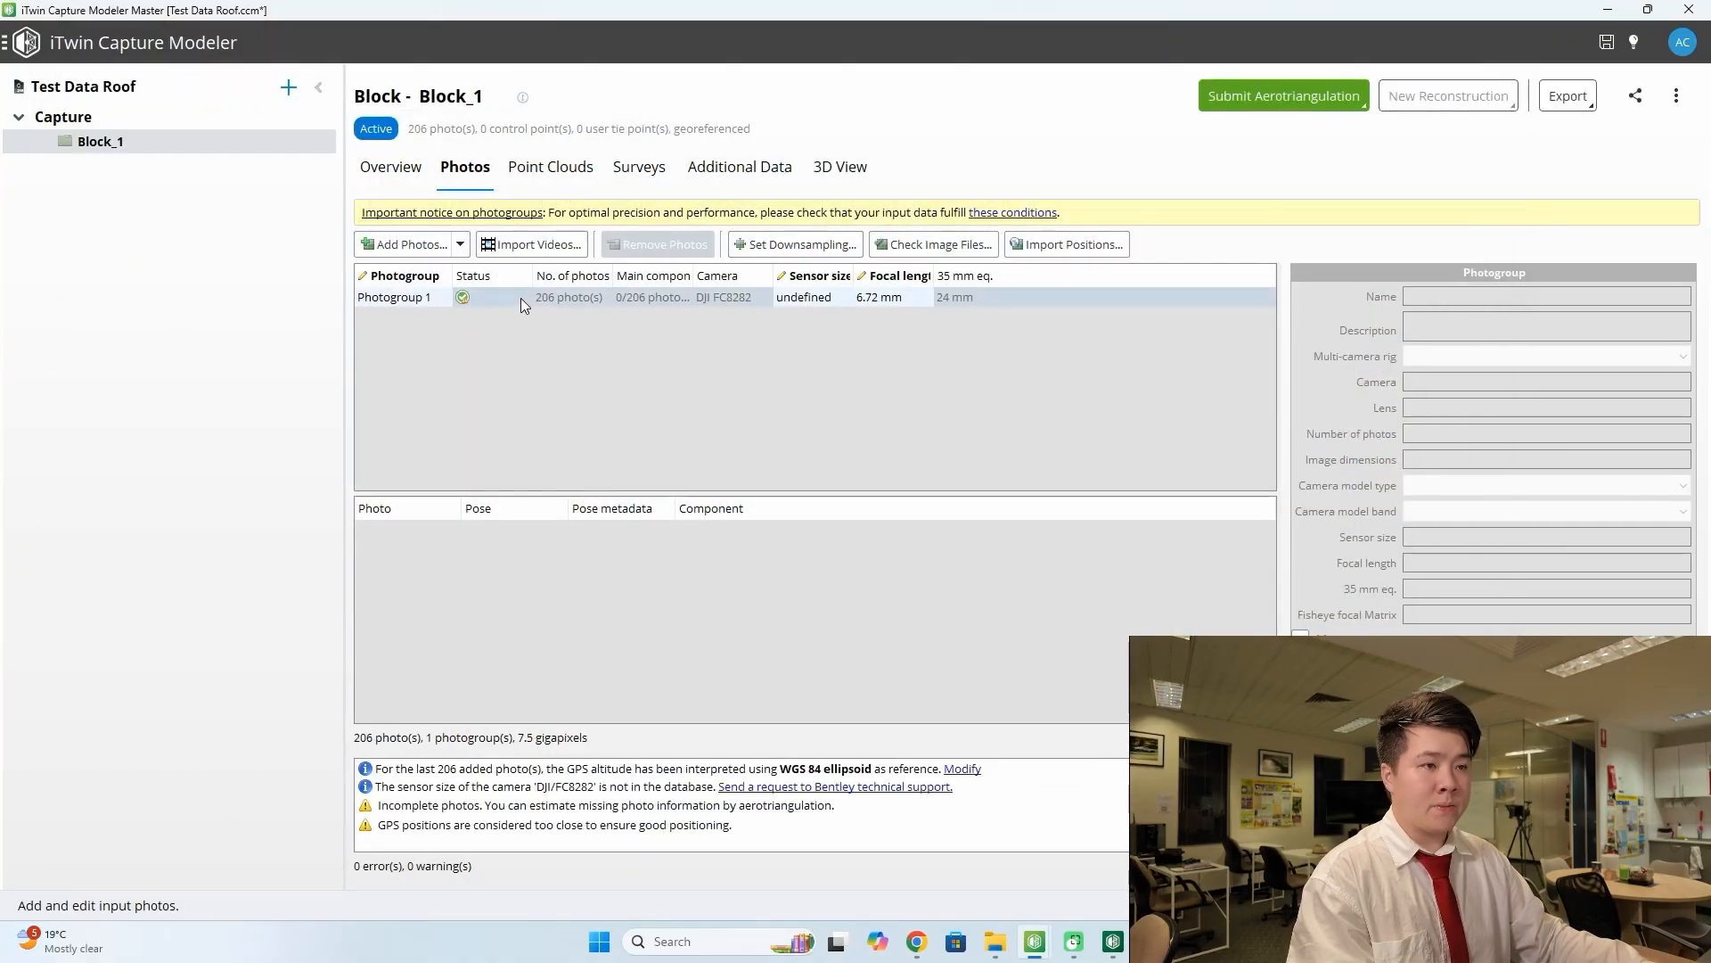
- Delete Photogroup 1 from the block's photos
{"action": "left_click", "coordinate": [460, 247]}
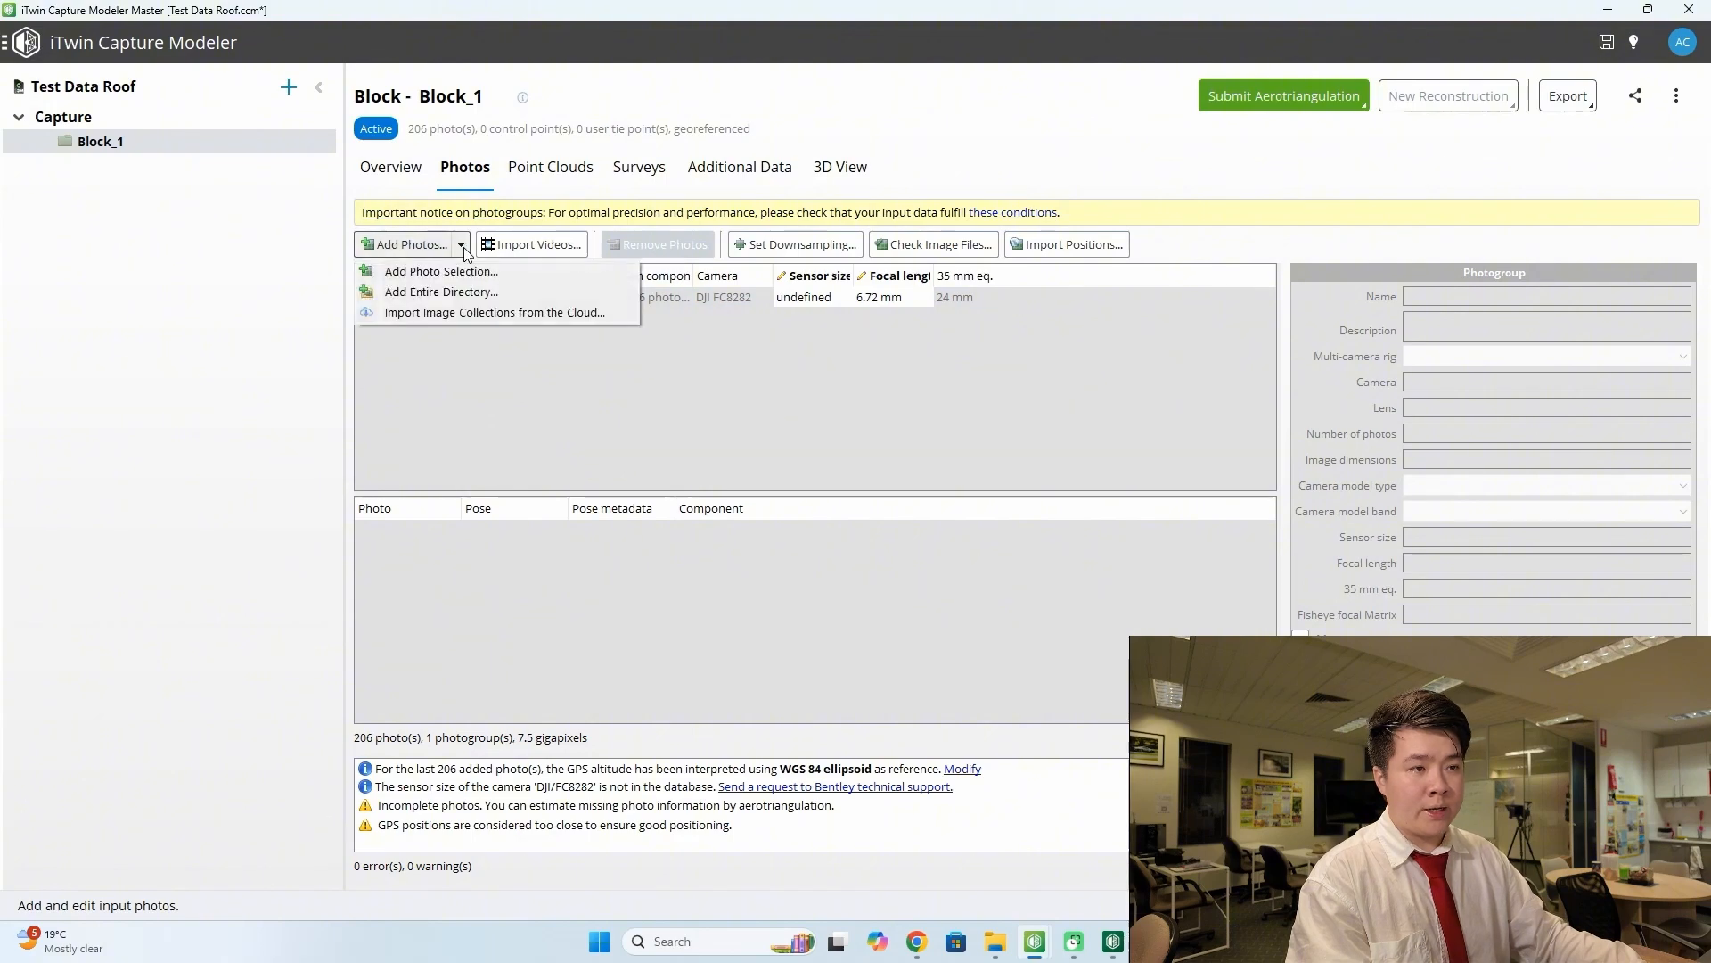
{"action": "left_click", "coordinate": [457, 295]}
{"action": "right_click", "coordinate": [485, 301]}
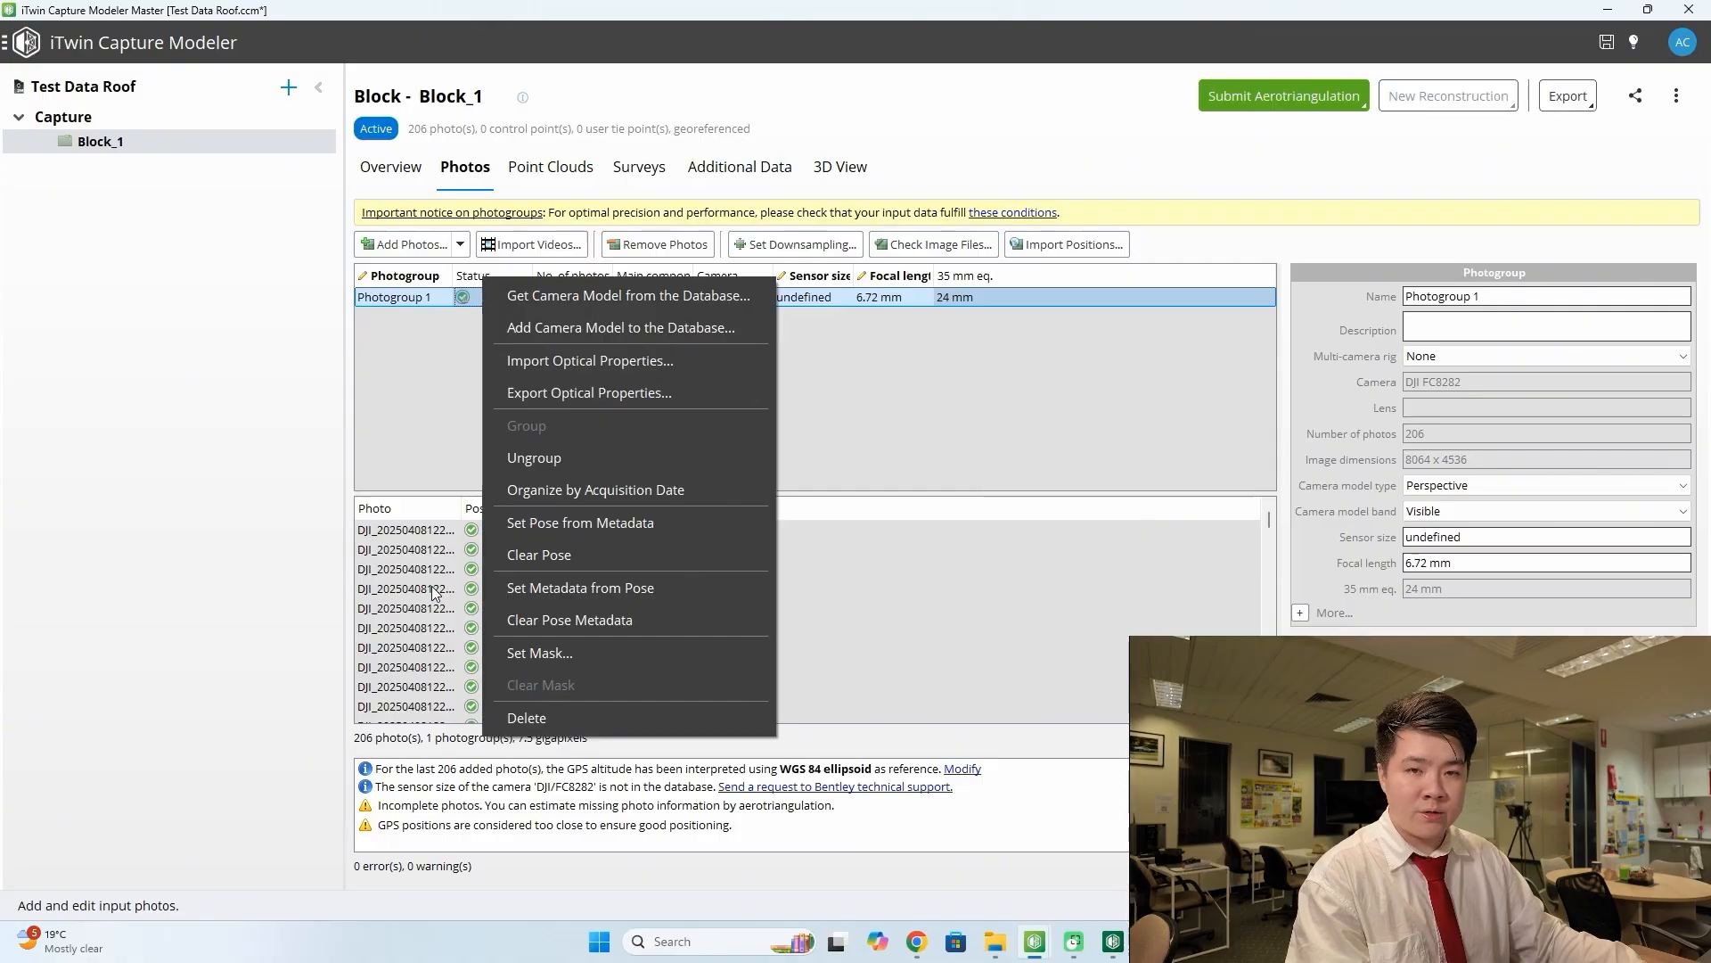
{"action": "left_click", "coordinate": [522, 719]}
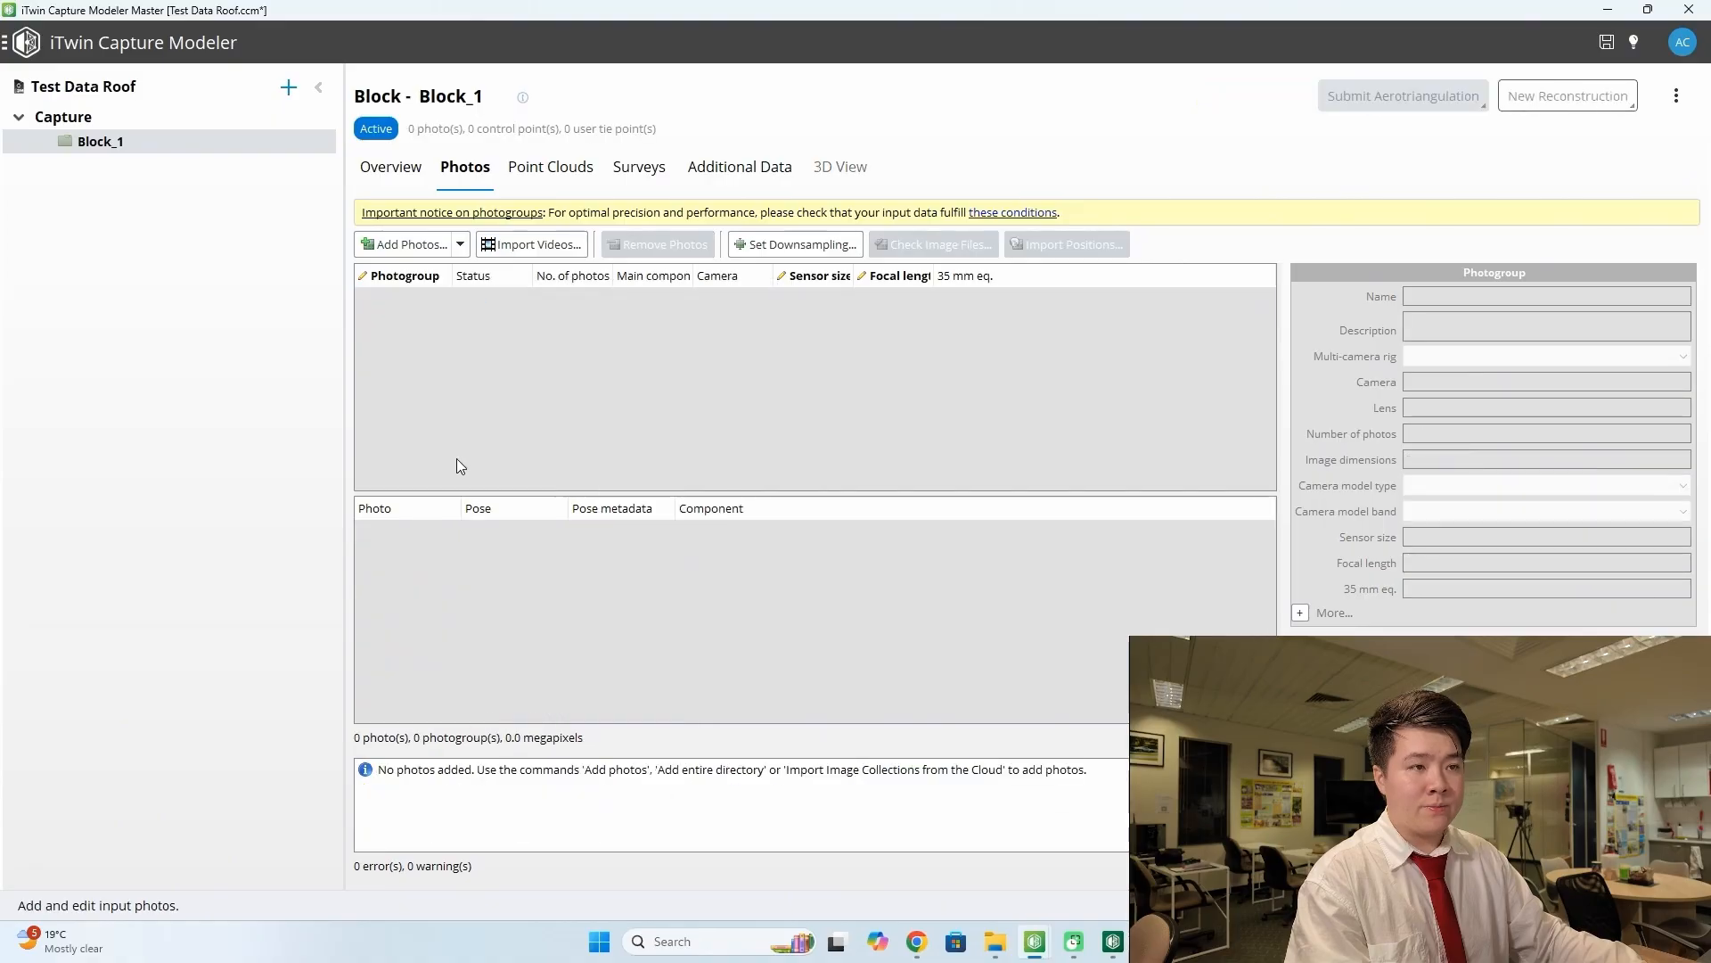
- Import the entire AIR 3 directory from Images > Test Data into the block
{"action": "left_click", "coordinate": [460, 244]}
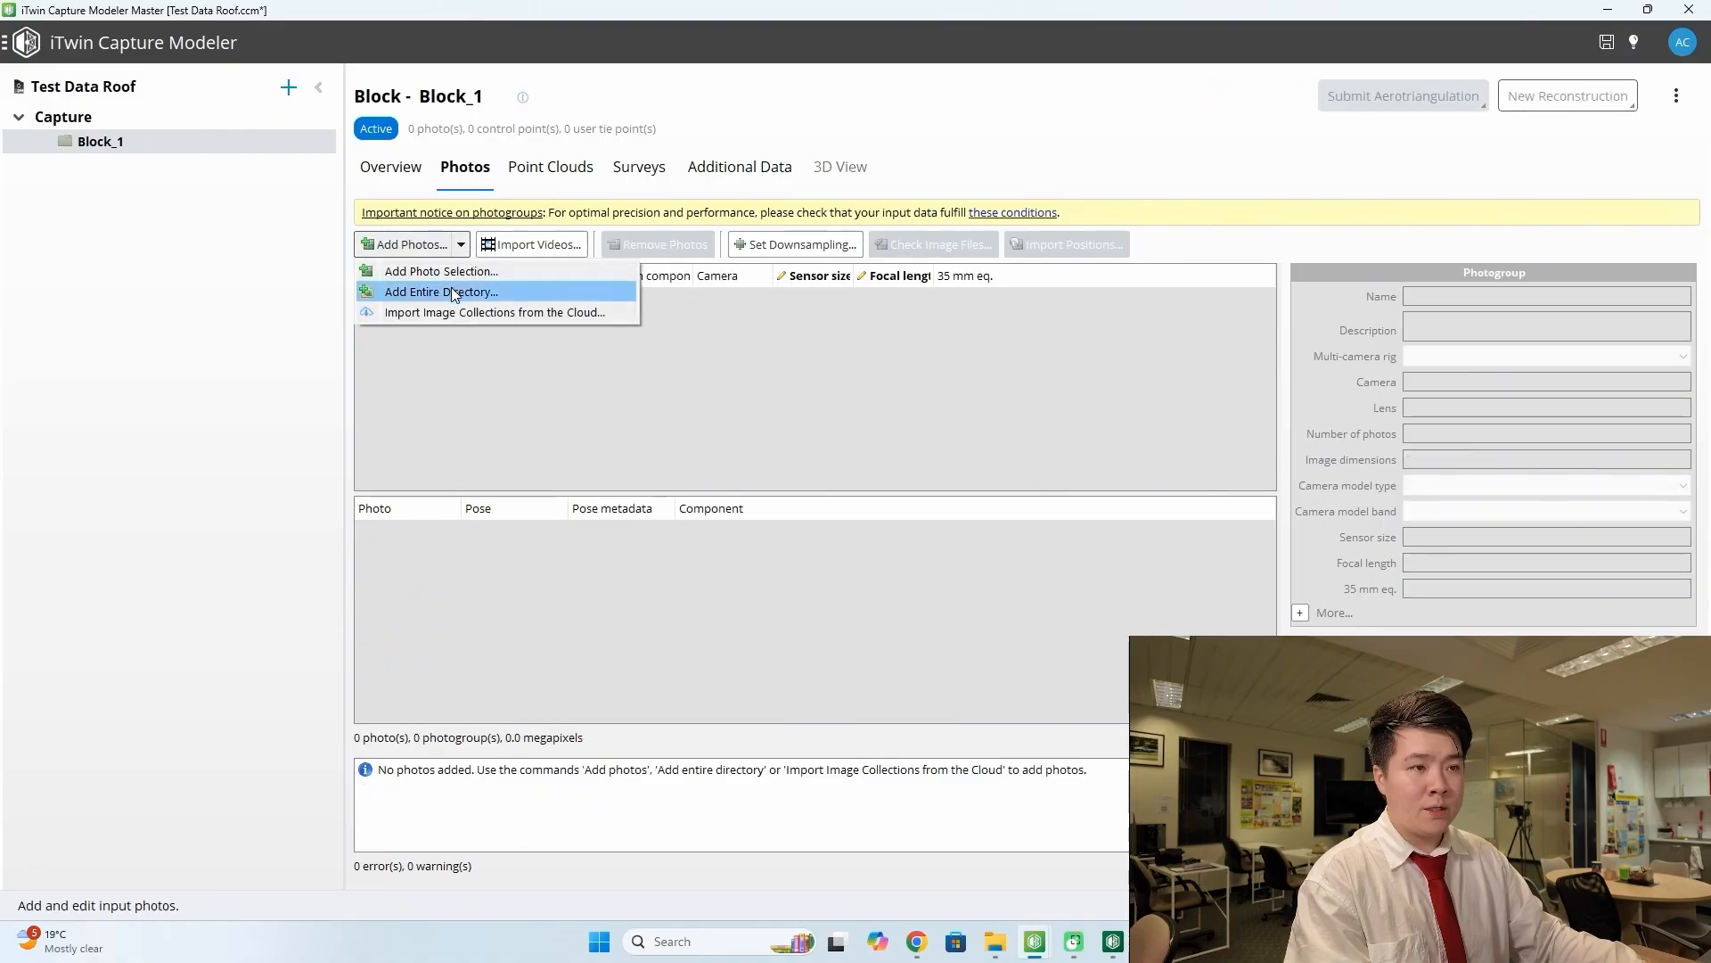
{"action": "left_click", "coordinate": [455, 292]}
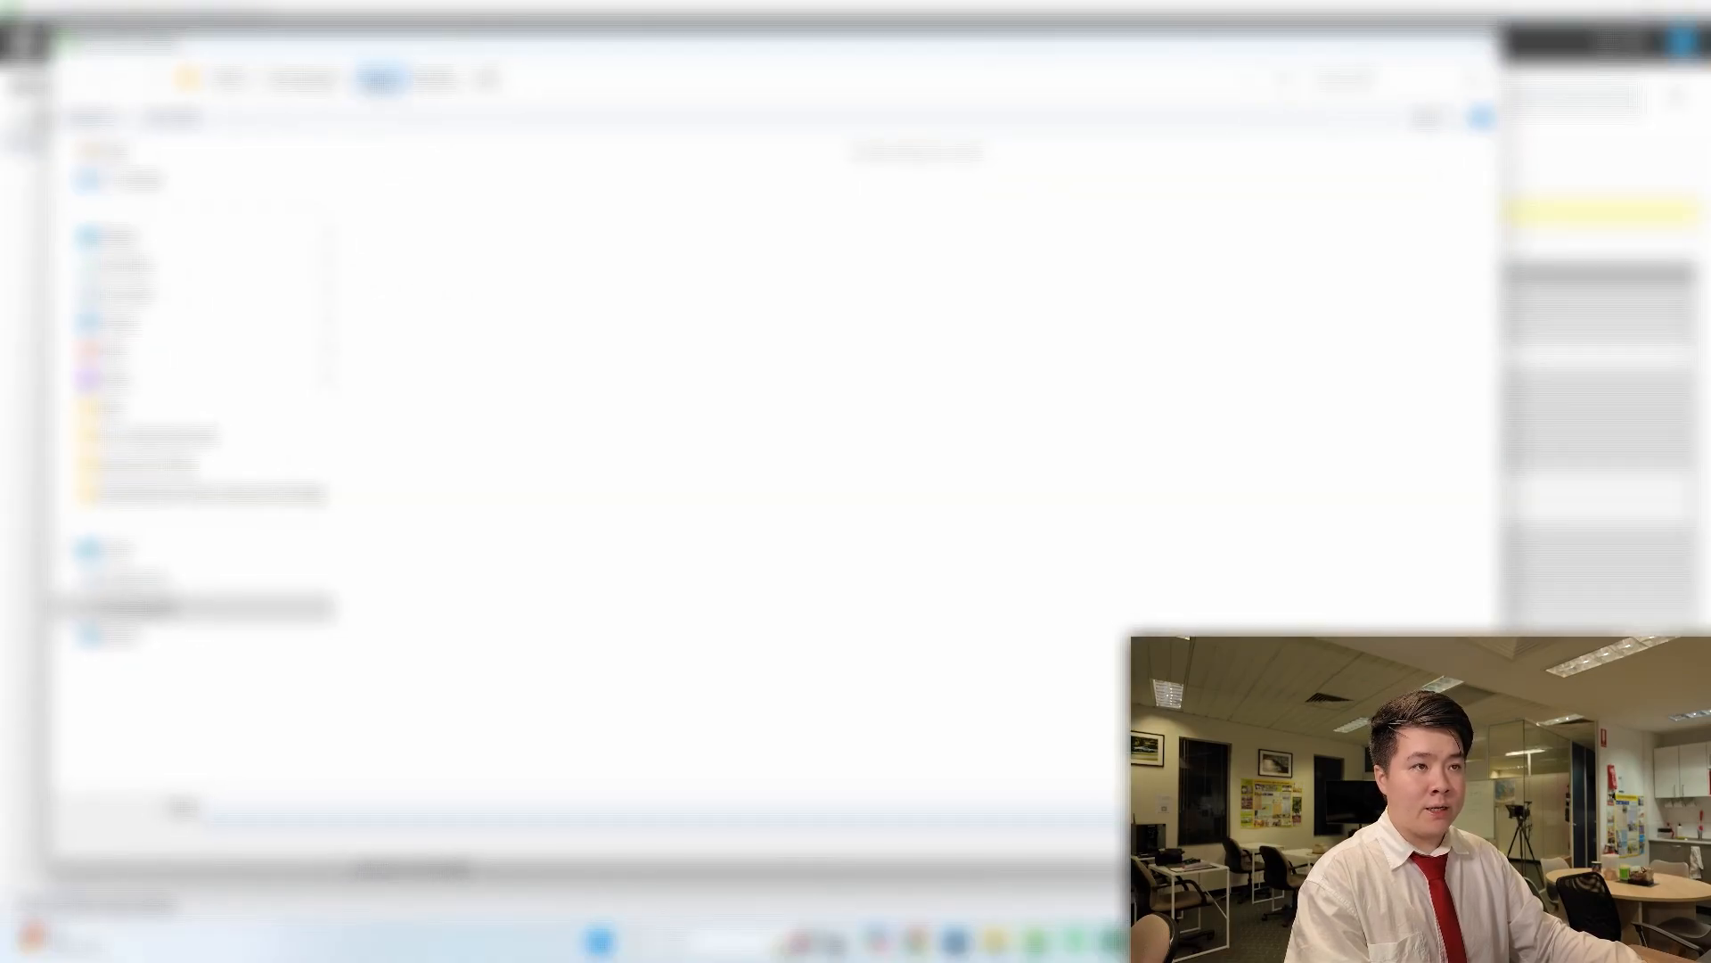
{"action": "double_click", "coordinate": [390, 448]}
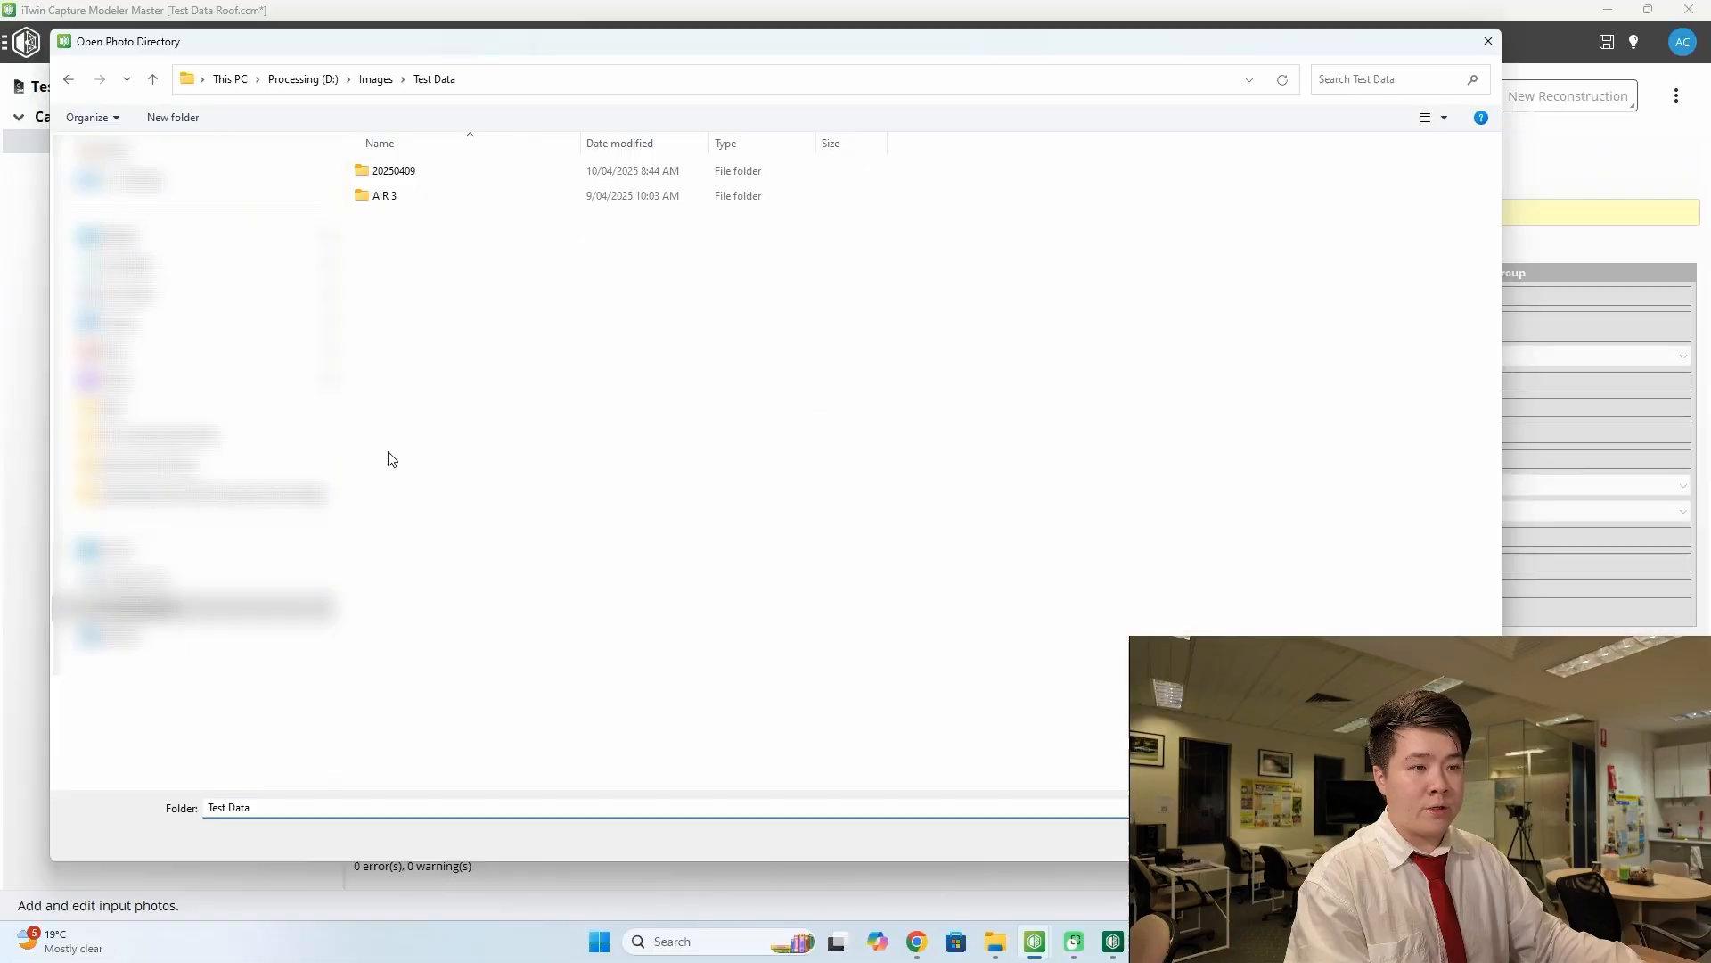
{"action": "left_click", "coordinate": [419, 195]}
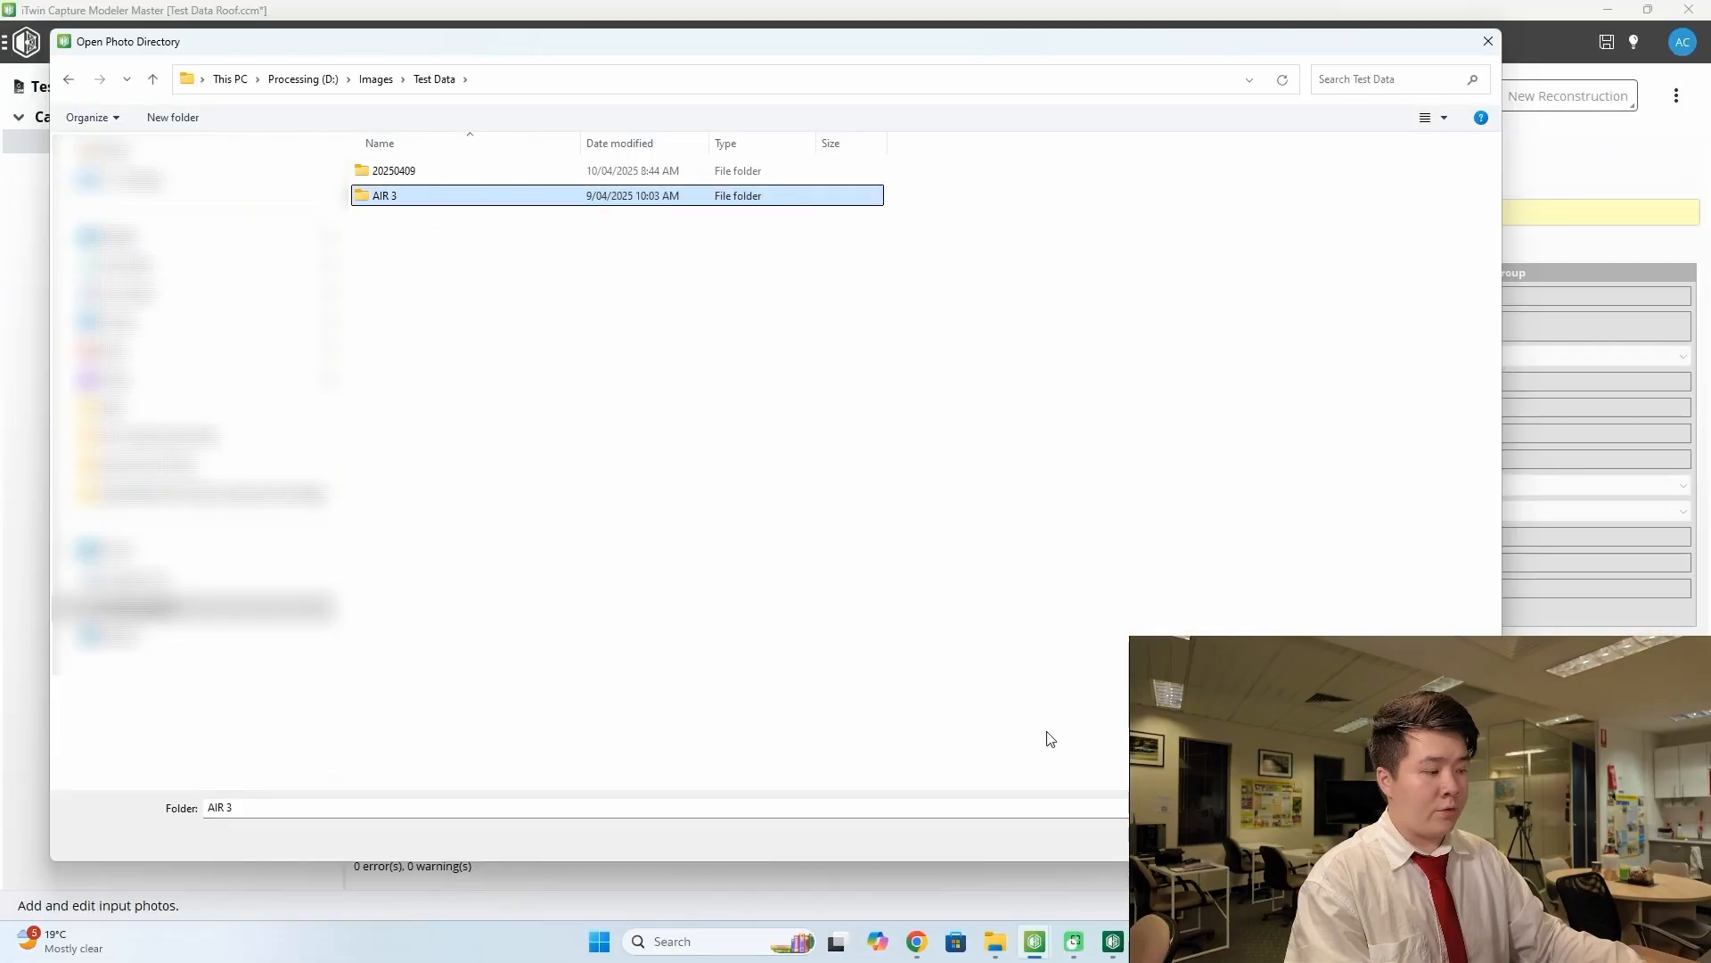
{"action": "left_click", "coordinate": [1361, 838]}
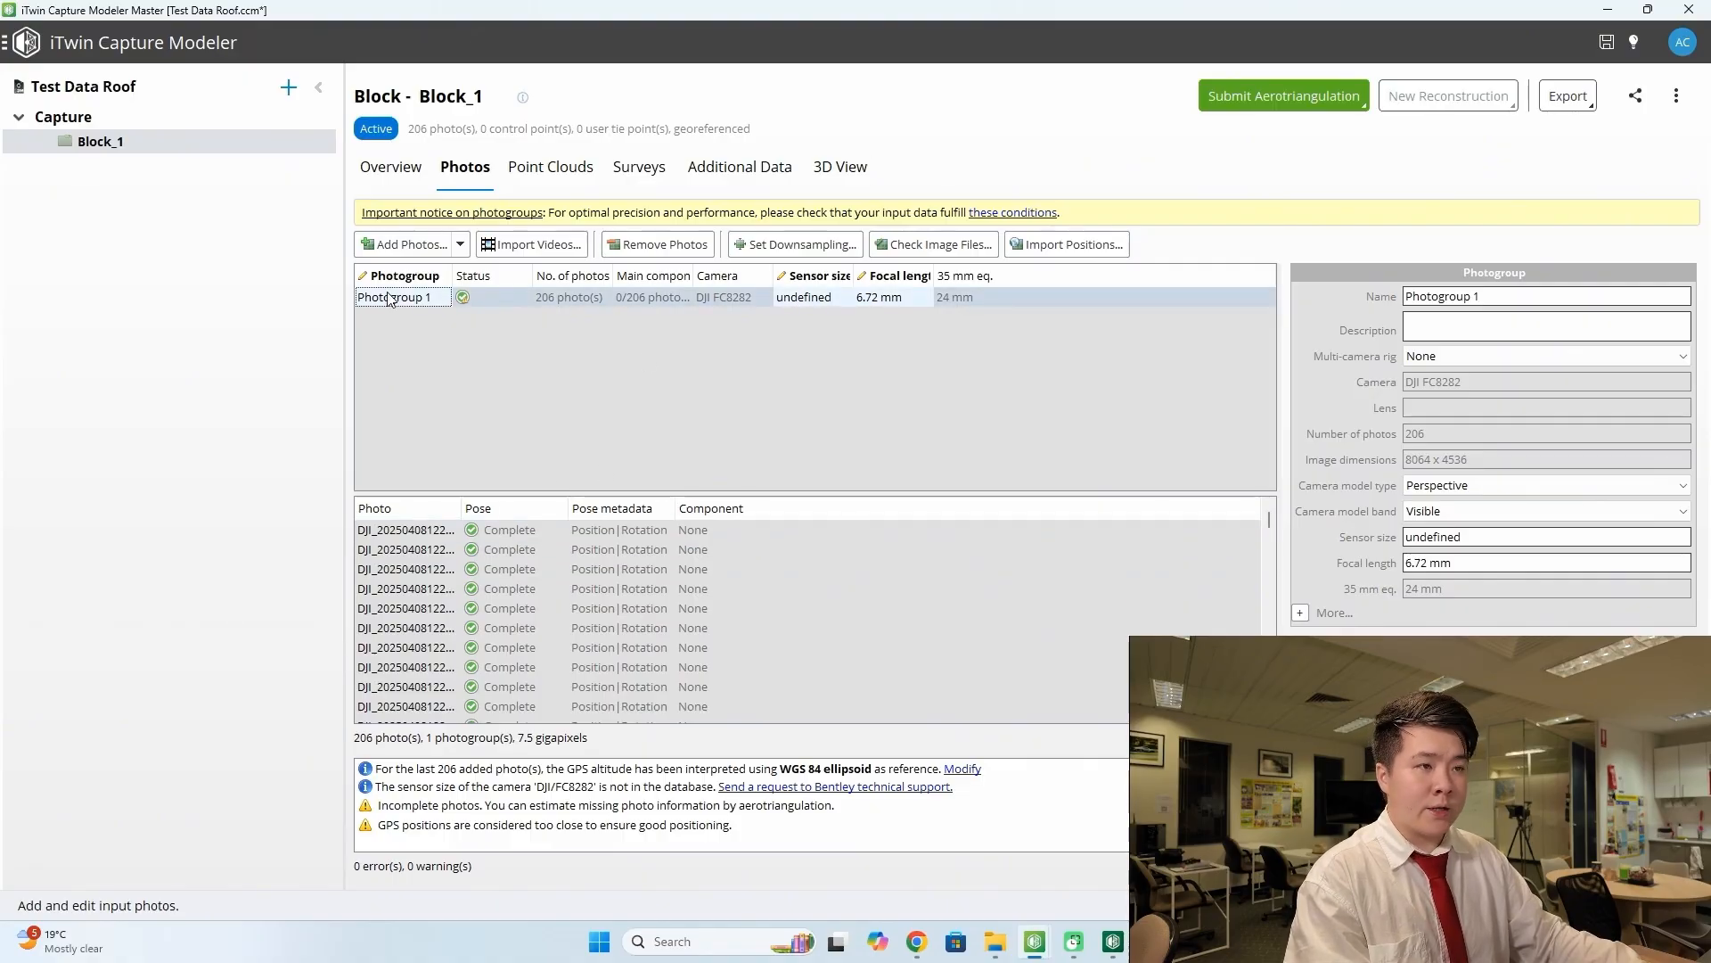
- Review the block's overview summary and display the imported photo positions in the 3D view
{"action": "left_click", "coordinate": [376, 173]}
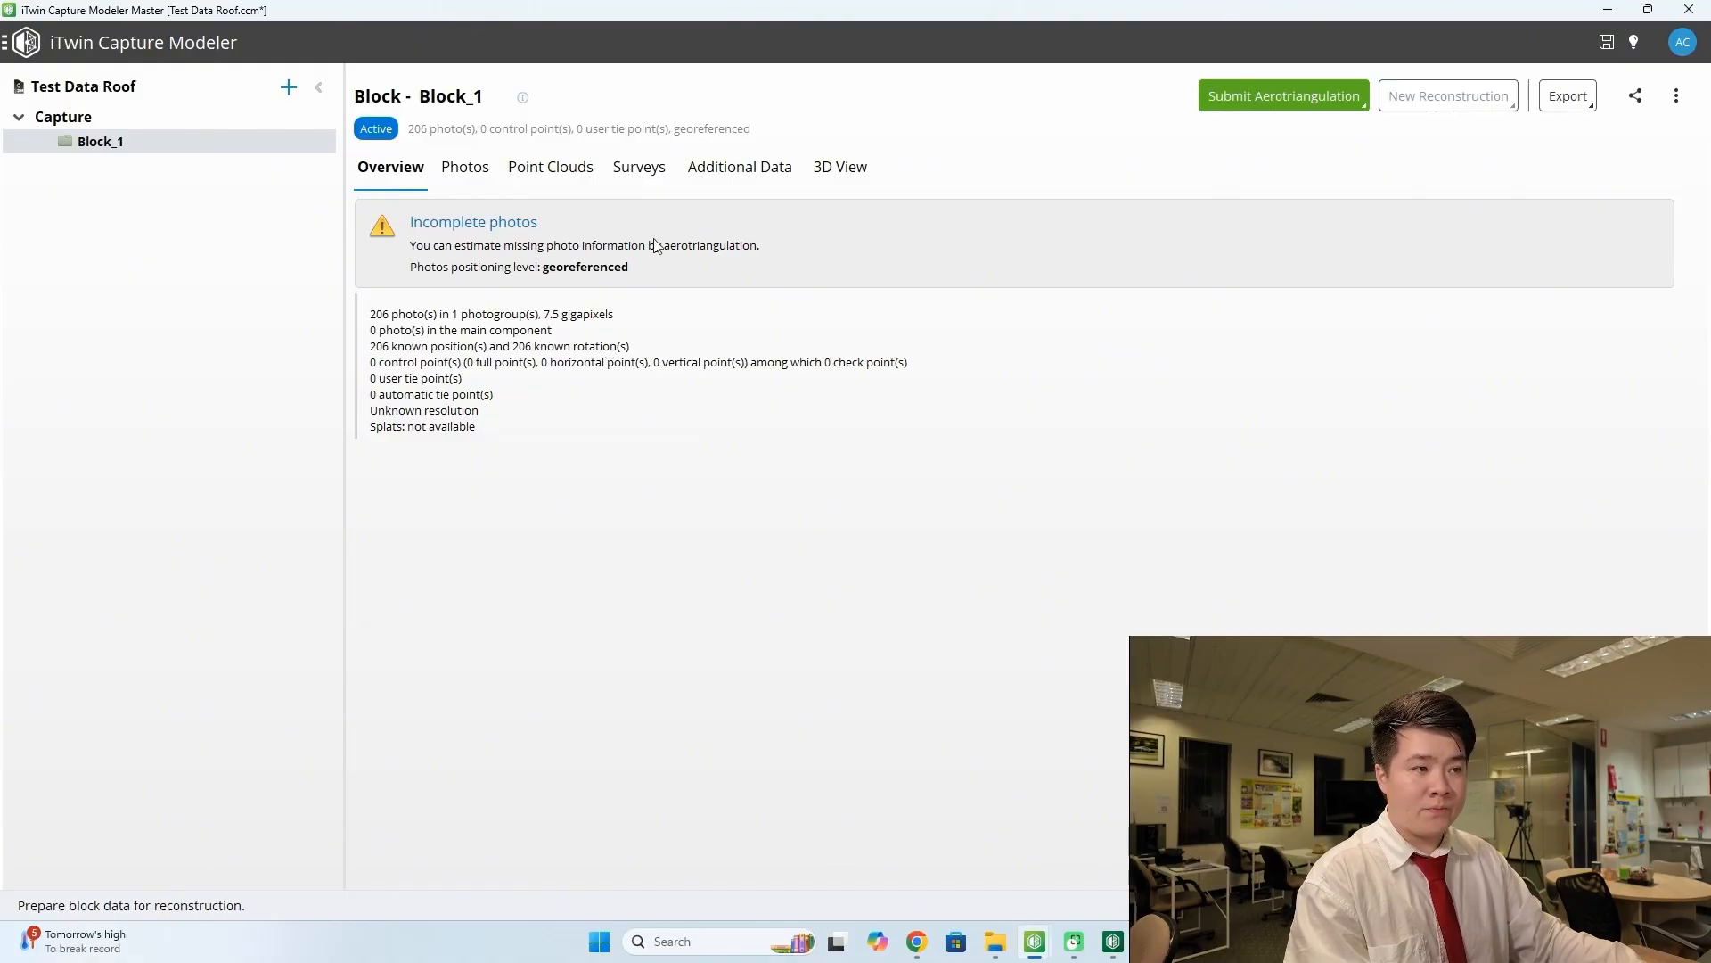
{"action": "left_click", "coordinate": [843, 171]}
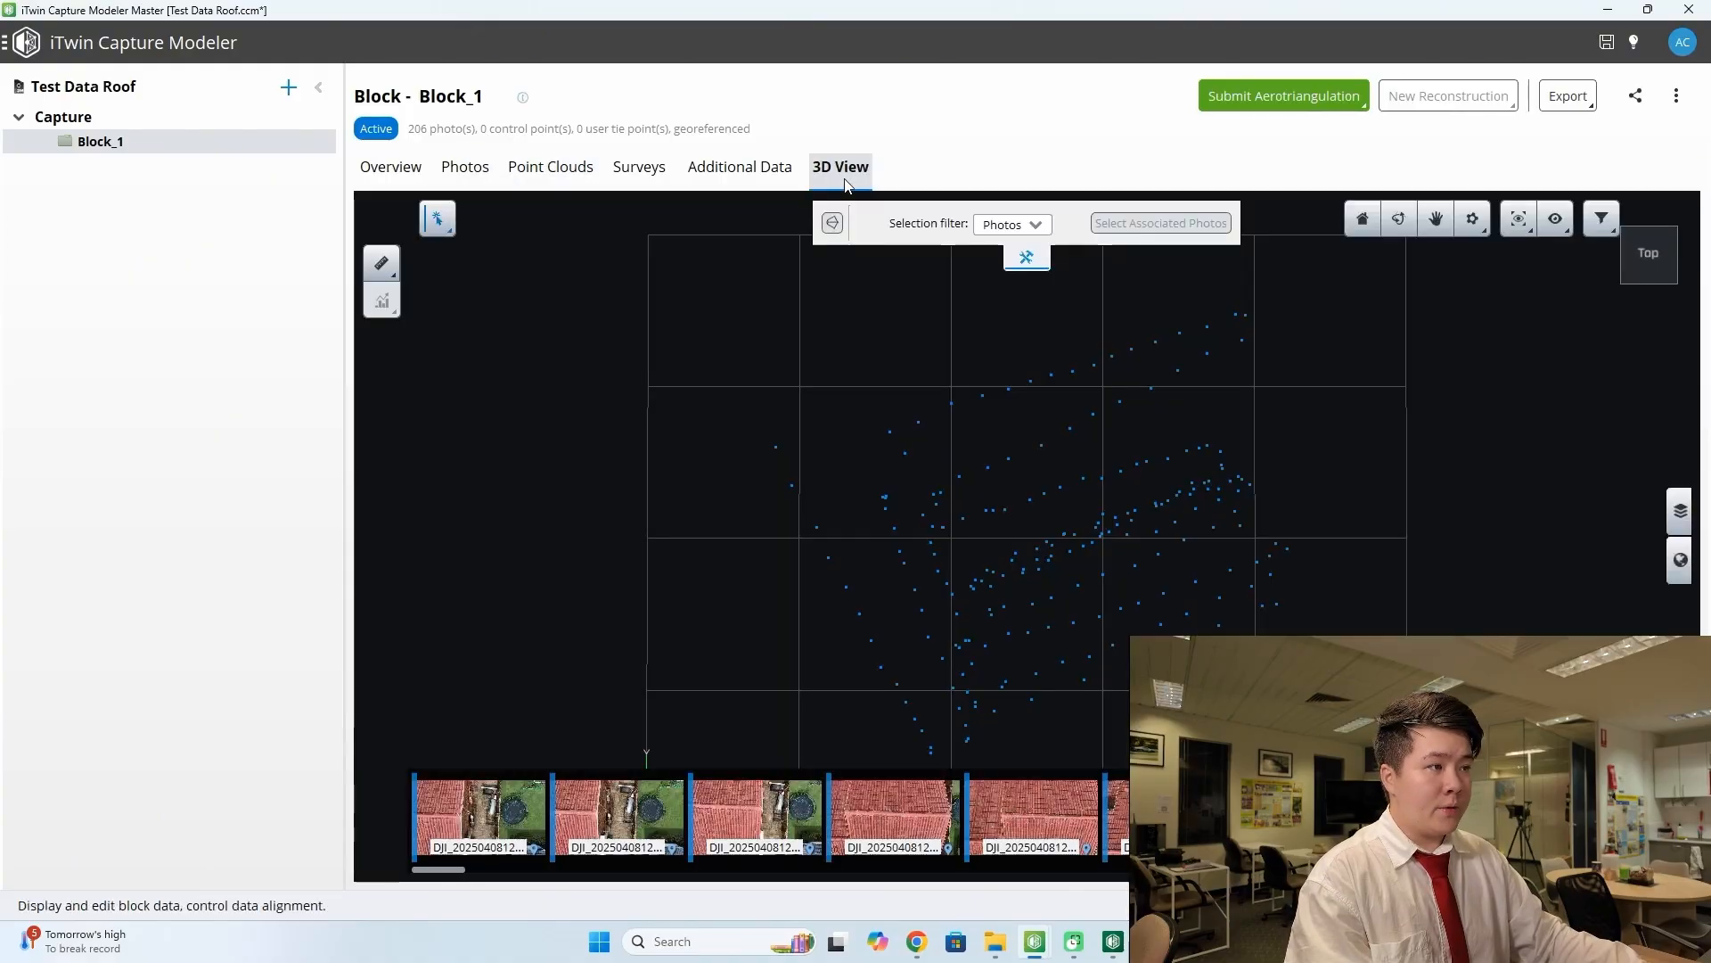
- Examine the drone camera positions in the 3D view and select a single camera up close
{"action": "left_click_drag", "start_coordinate": [1034, 529], "coordinate": [722, 523]}
{"action": "scroll", "coordinate": [1013, 549], "scroll_direction": "up", "scroll_amount": 5}
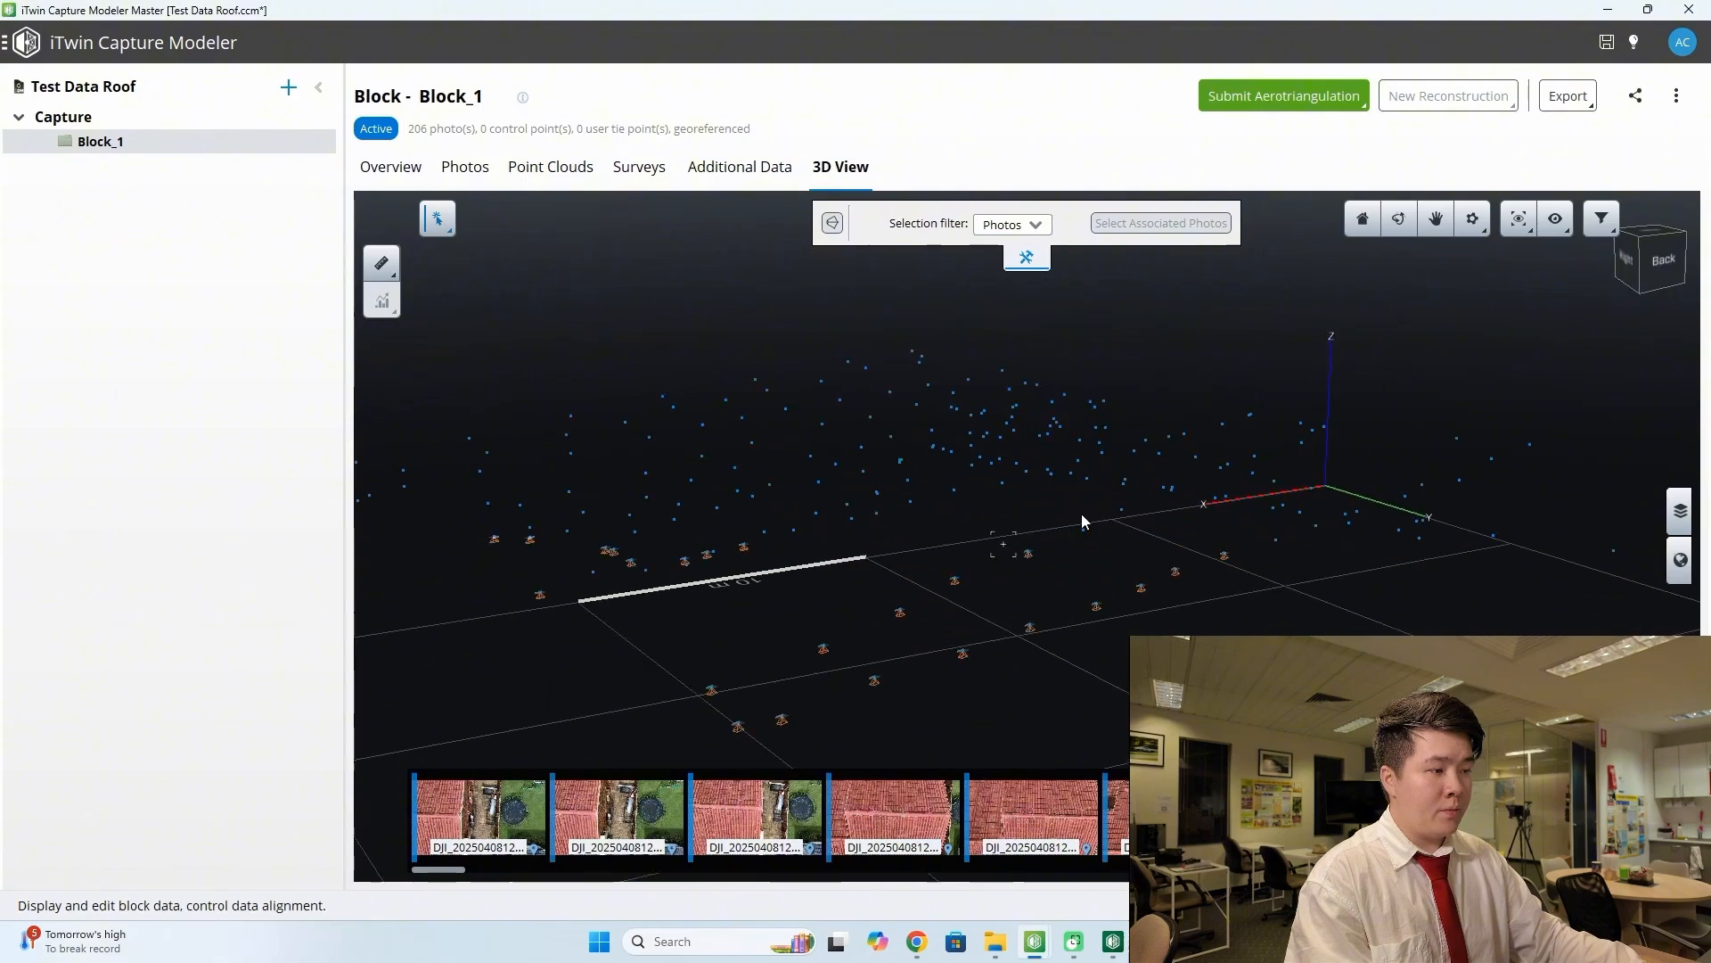
{"action": "left_click_drag", "start_coordinate": [1082, 515], "coordinate": [757, 562]}
{"action": "scroll", "coordinate": [929, 551], "scroll_direction": "up", "scroll_amount": 10}
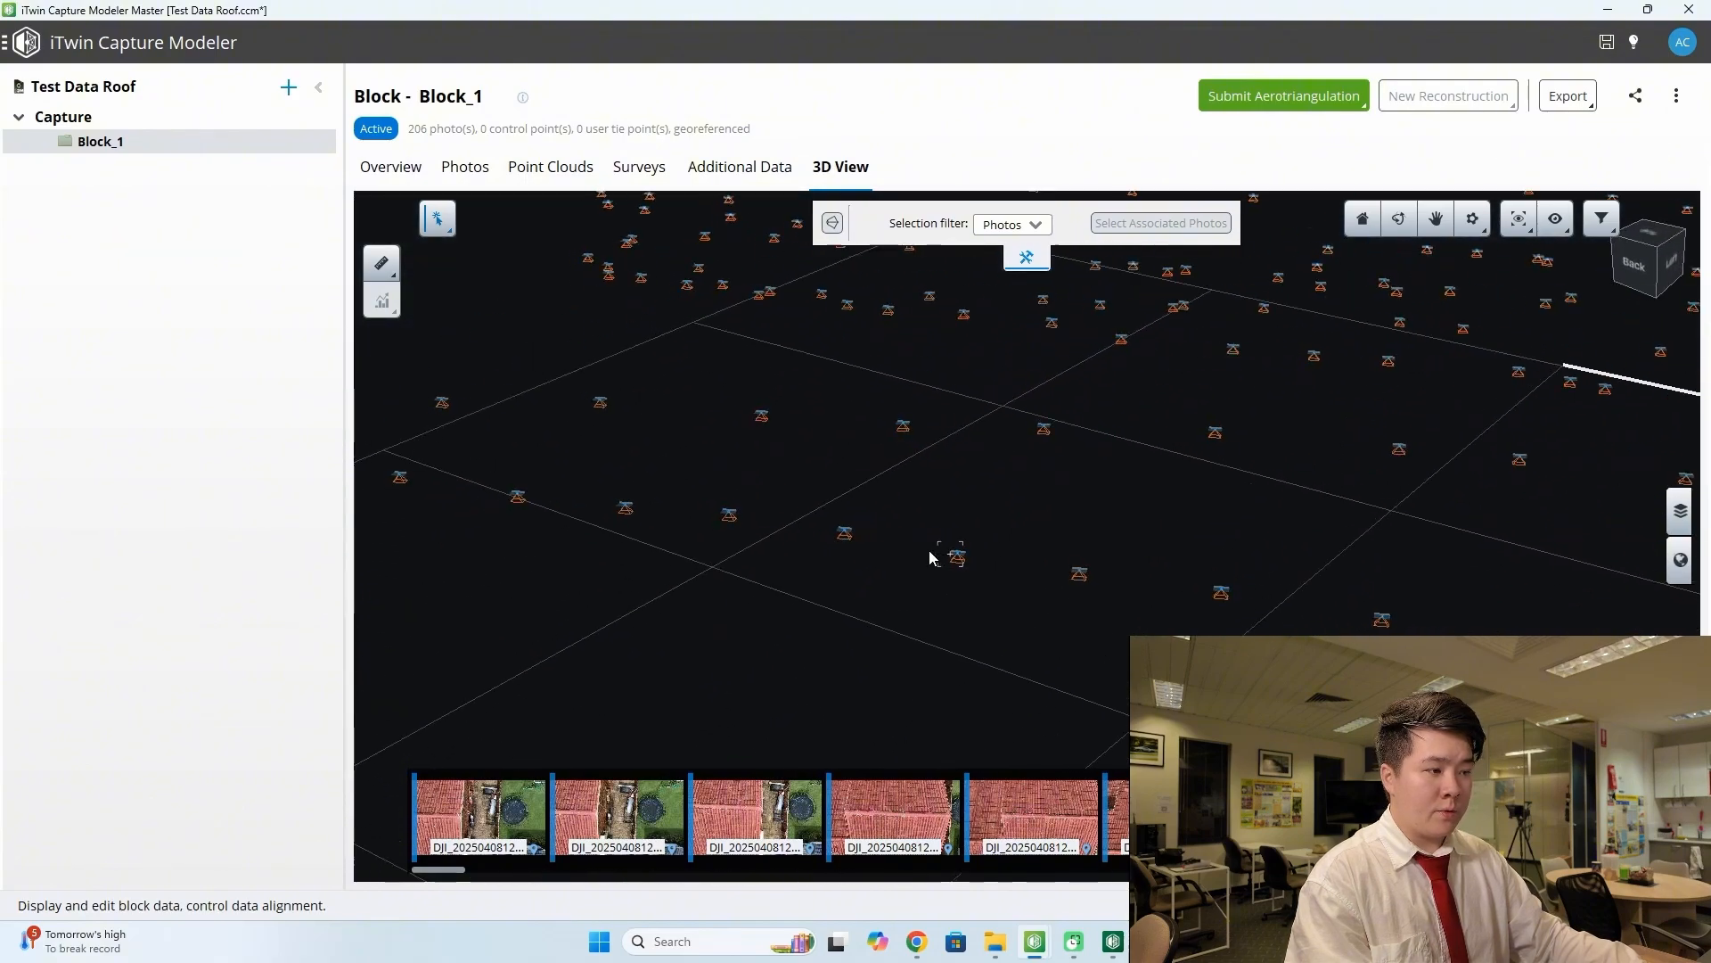
{"action": "left_click_drag", "start_coordinate": [886, 551], "coordinate": [936, 567]}
{"action": "scroll", "coordinate": [952, 565], "scroll_direction": "down", "scroll_amount": 3}
{"action": "left_click", "coordinate": [952, 565]}
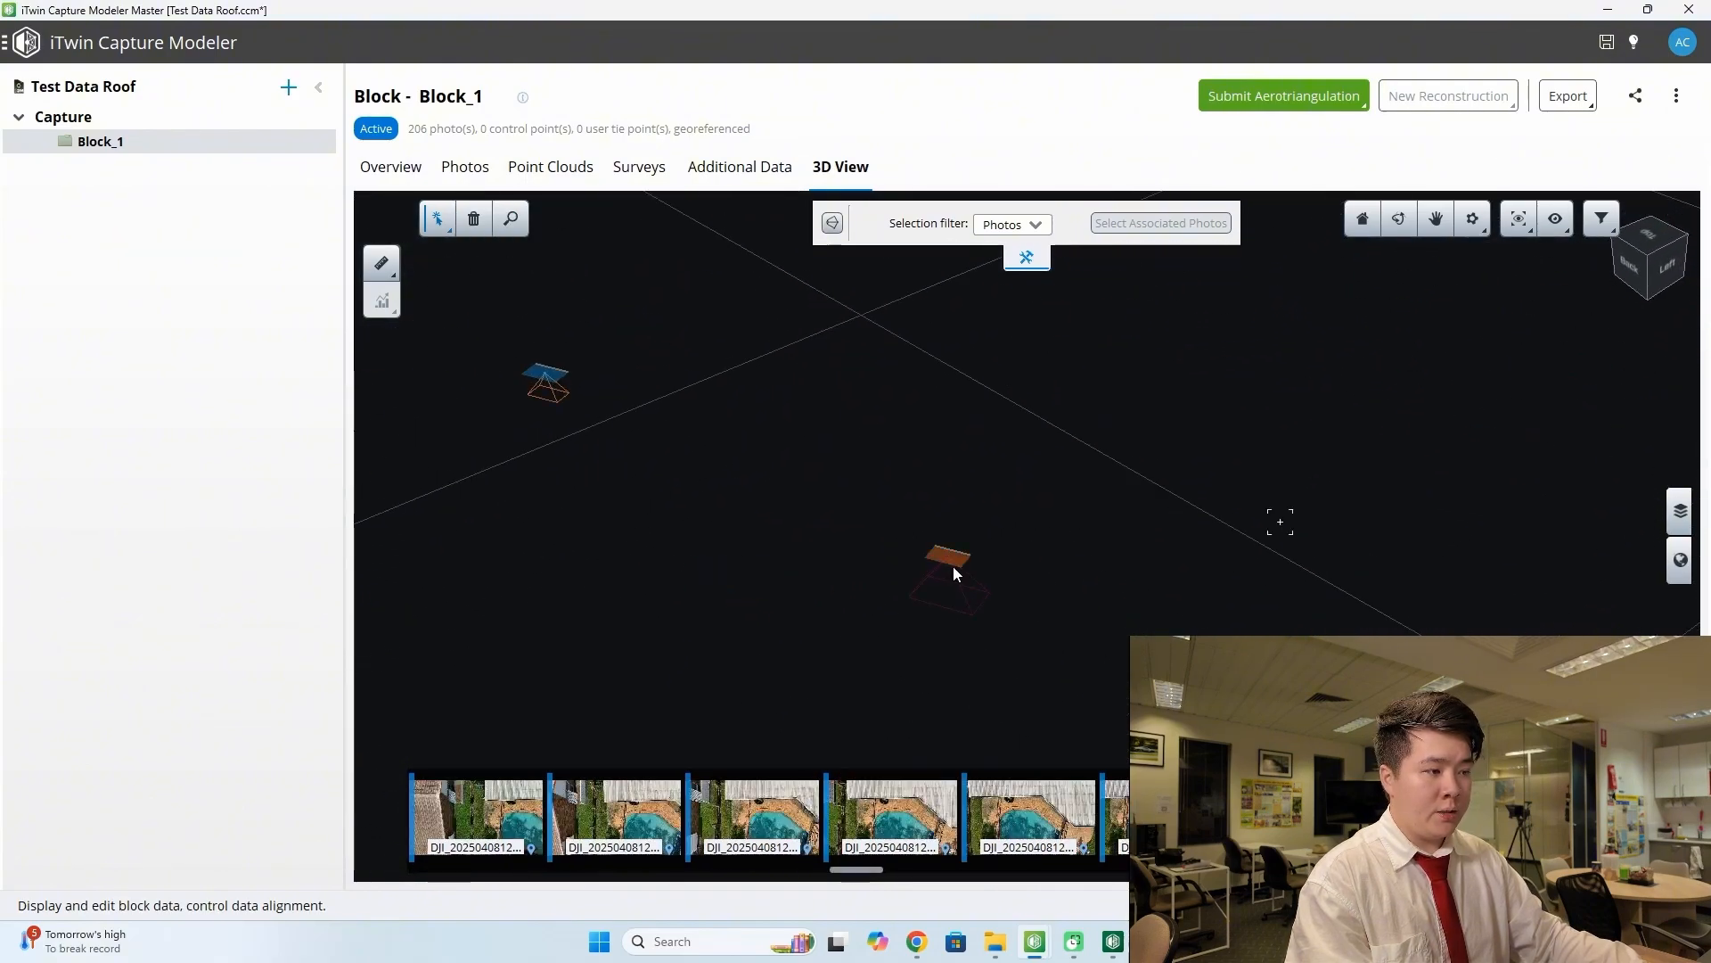
- Examine a different cluster of cameras in the 3D view and select individual photo positions within it
{"action": "scroll", "coordinate": [874, 570], "scroll_direction": "down", "scroll_amount": 3}
{"action": "scroll", "coordinate": [871, 565], "scroll_direction": "down", "scroll_amount": 5}
{"action": "left_click_drag", "start_coordinate": [867, 558], "coordinate": [788, 501]}
{"action": "scroll", "coordinate": [613, 528], "scroll_direction": "up", "scroll_amount": 5}
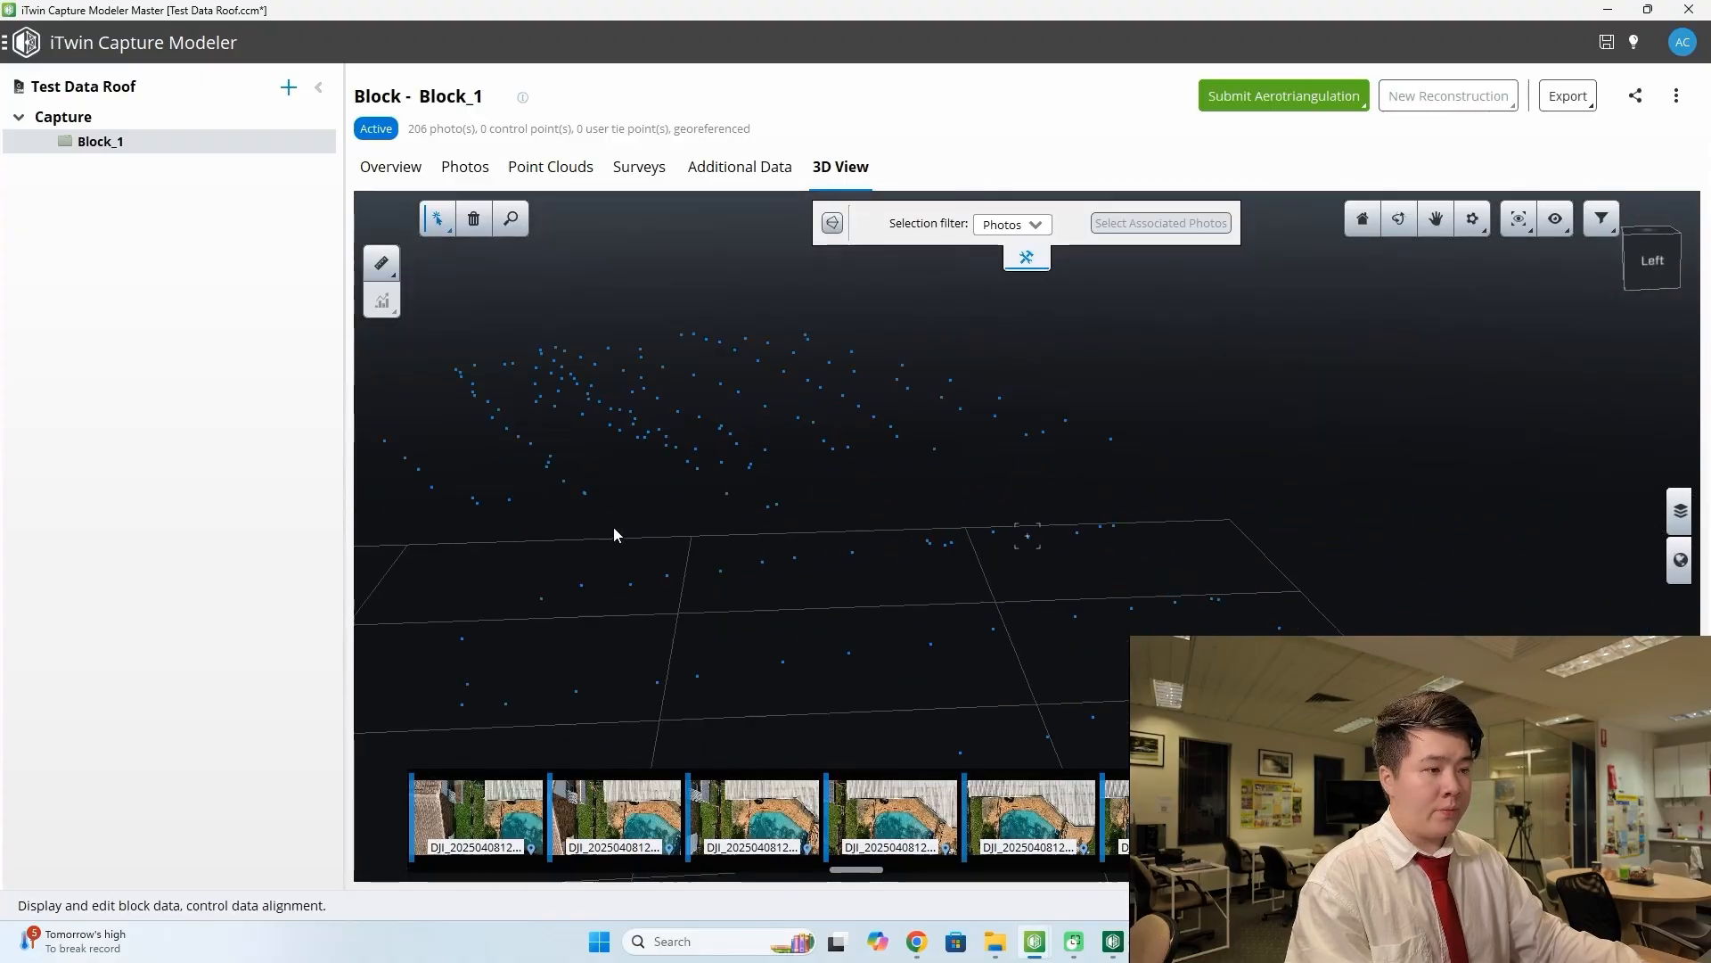
{"action": "scroll", "coordinate": [788, 537], "scroll_direction": "up", "scroll_amount": 3}
{"action": "left_click_drag", "start_coordinate": [726, 560], "coordinate": [662, 601]}
{"action": "left_click_drag", "start_coordinate": [710, 482], "coordinate": [672, 566]}
{"action": "left_click", "coordinate": [676, 567]}
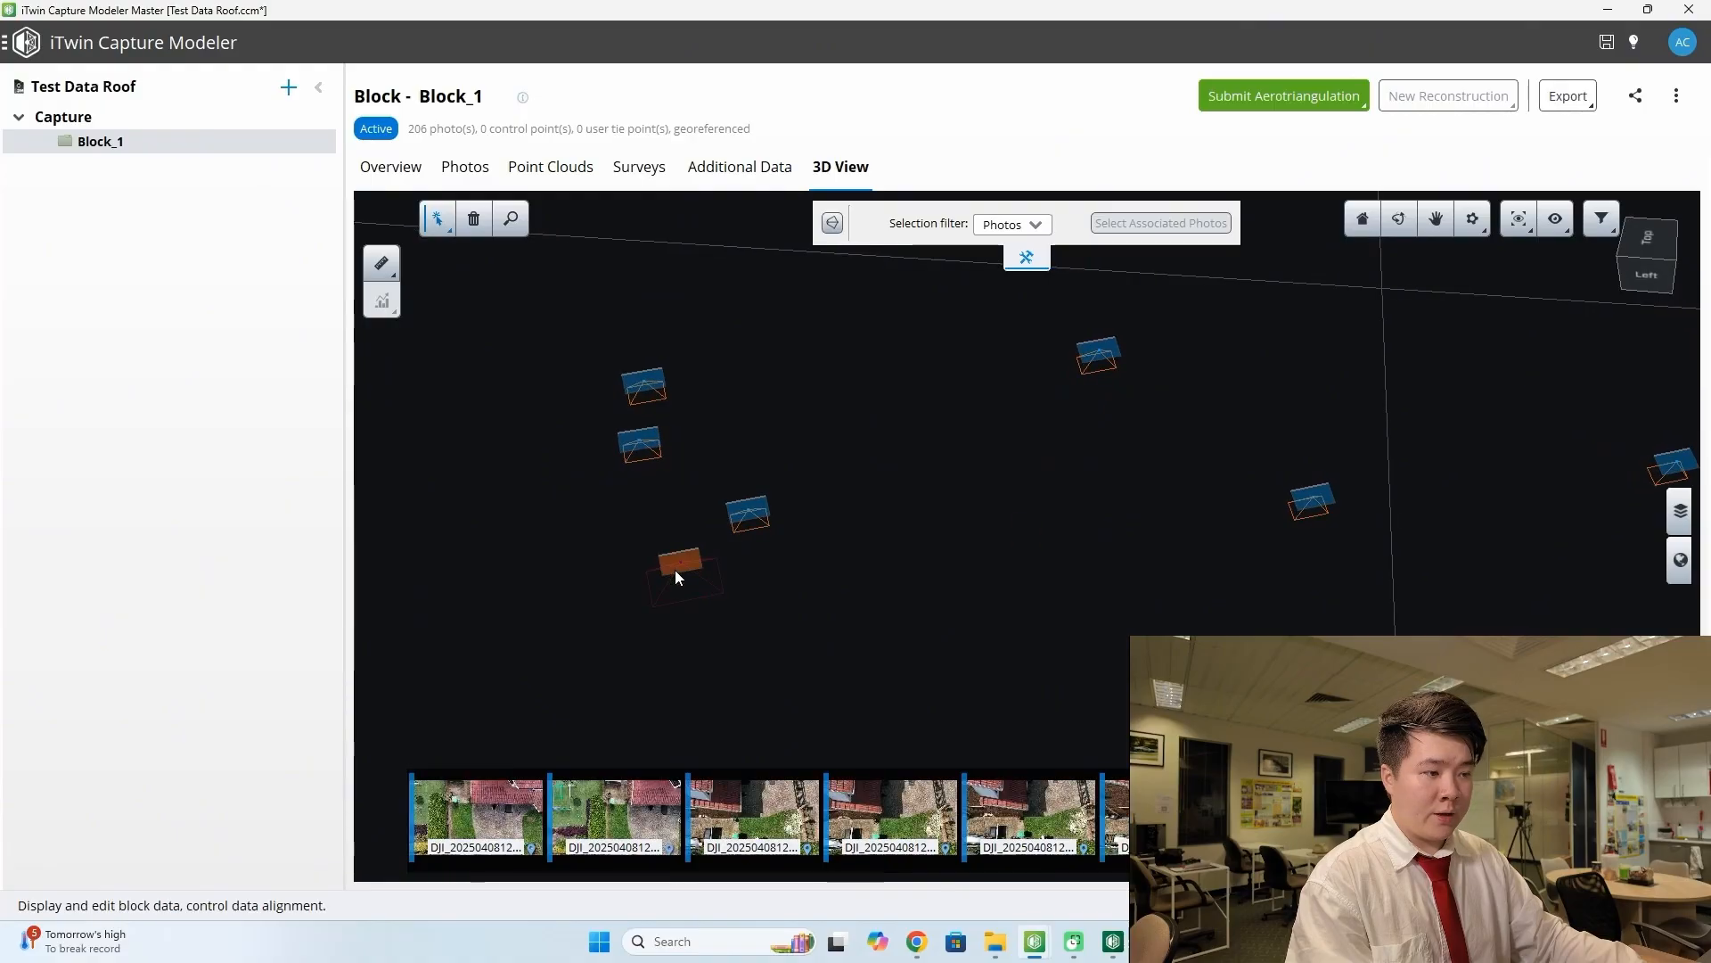
{"action": "scroll", "coordinate": [674, 583], "scroll_direction": "up", "scroll_amount": 3}
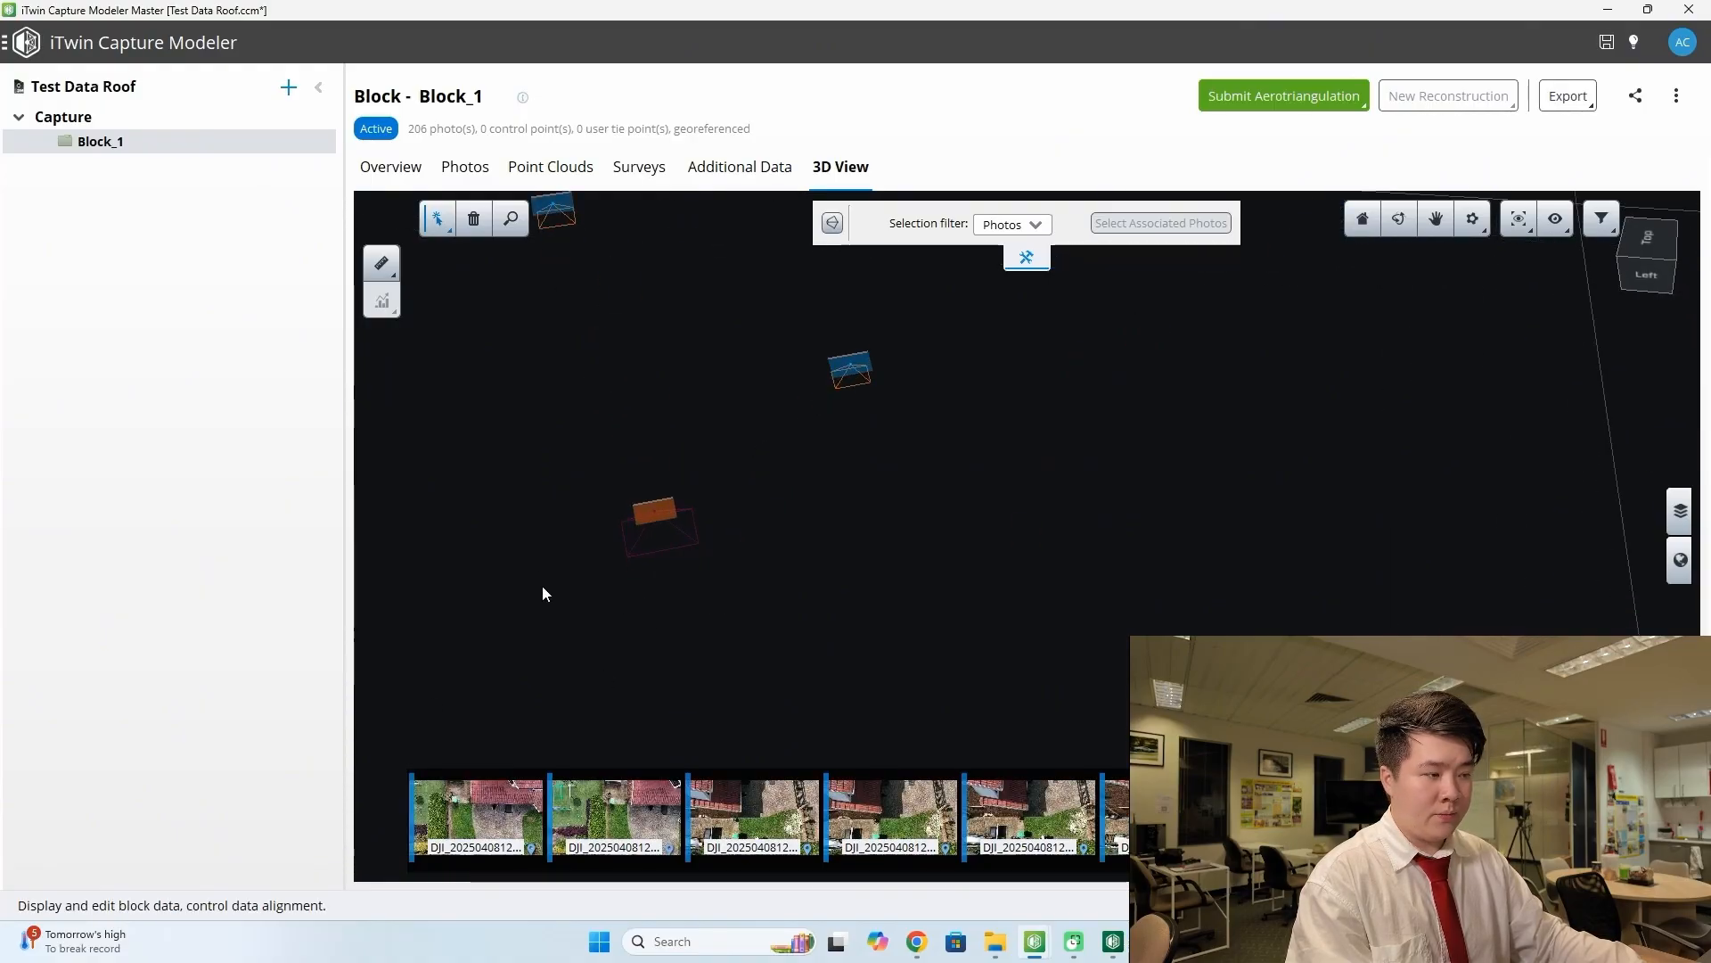
{"action": "left_click", "coordinate": [846, 368]}
{"action": "scroll", "coordinate": [781, 604], "scroll_direction": "down", "scroll_amount": 1}
{"action": "scroll", "coordinate": [781, 610], "scroll_direction": "down", "scroll_amount": 2}
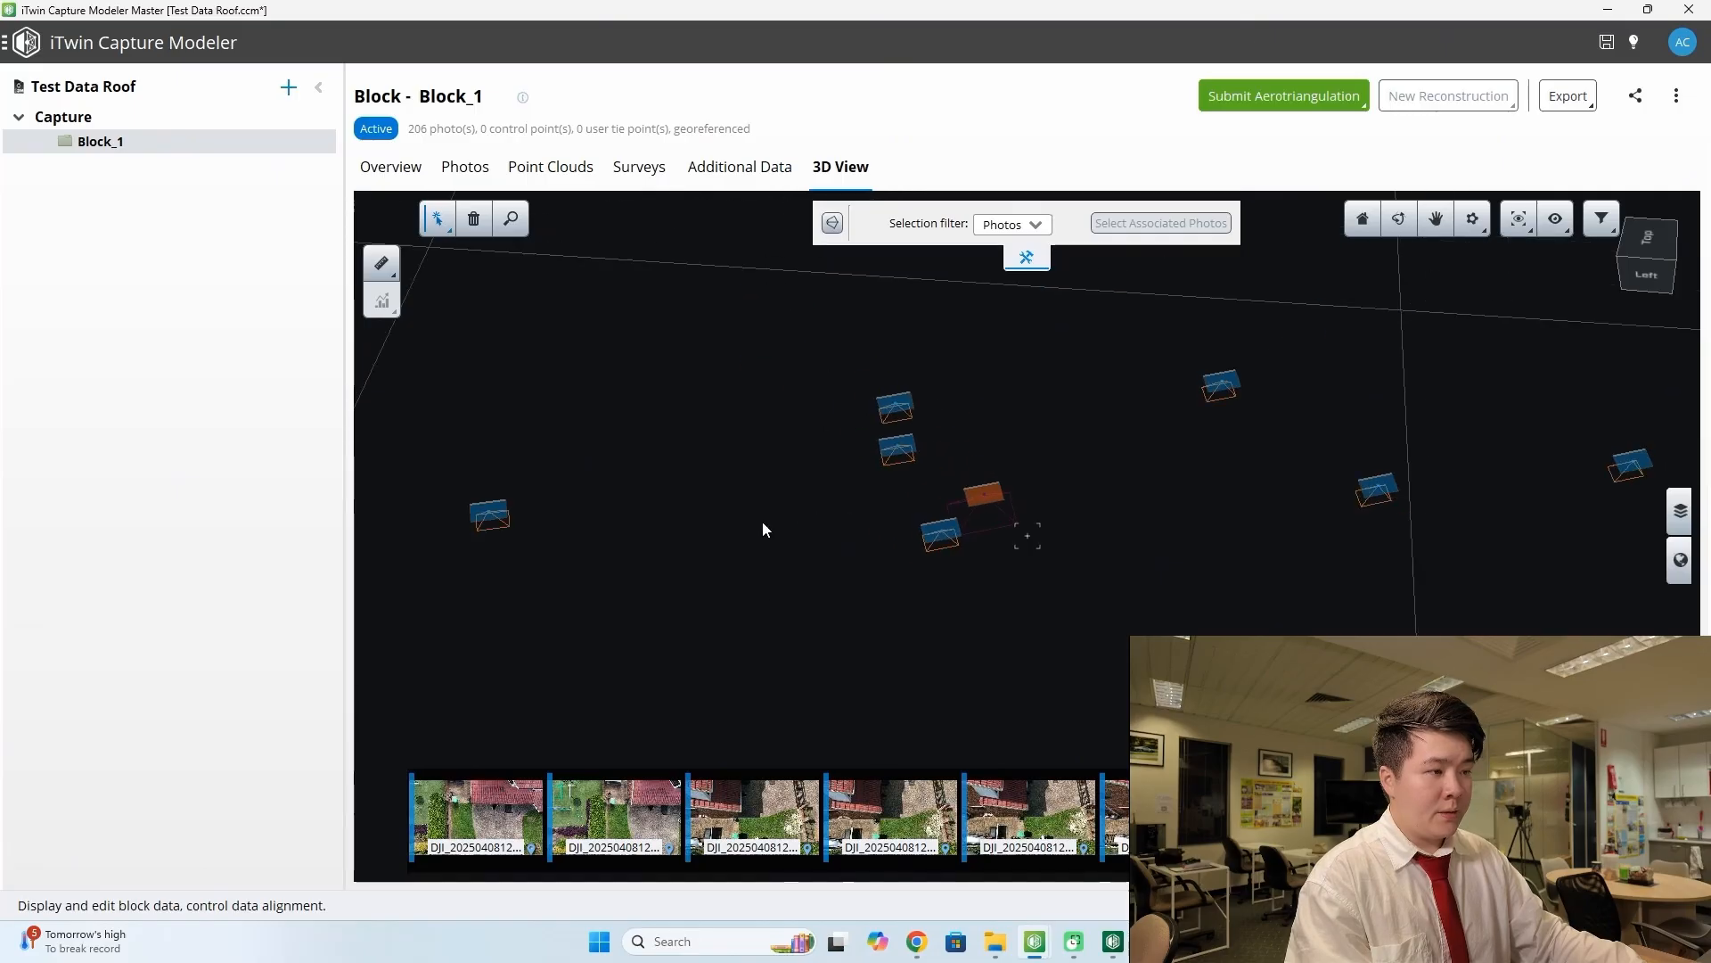
- View one of the clustered photos in Lock on Photo mode and compare it with neighbouring photos of the house
{"action": "double_click", "coordinate": [909, 455]}
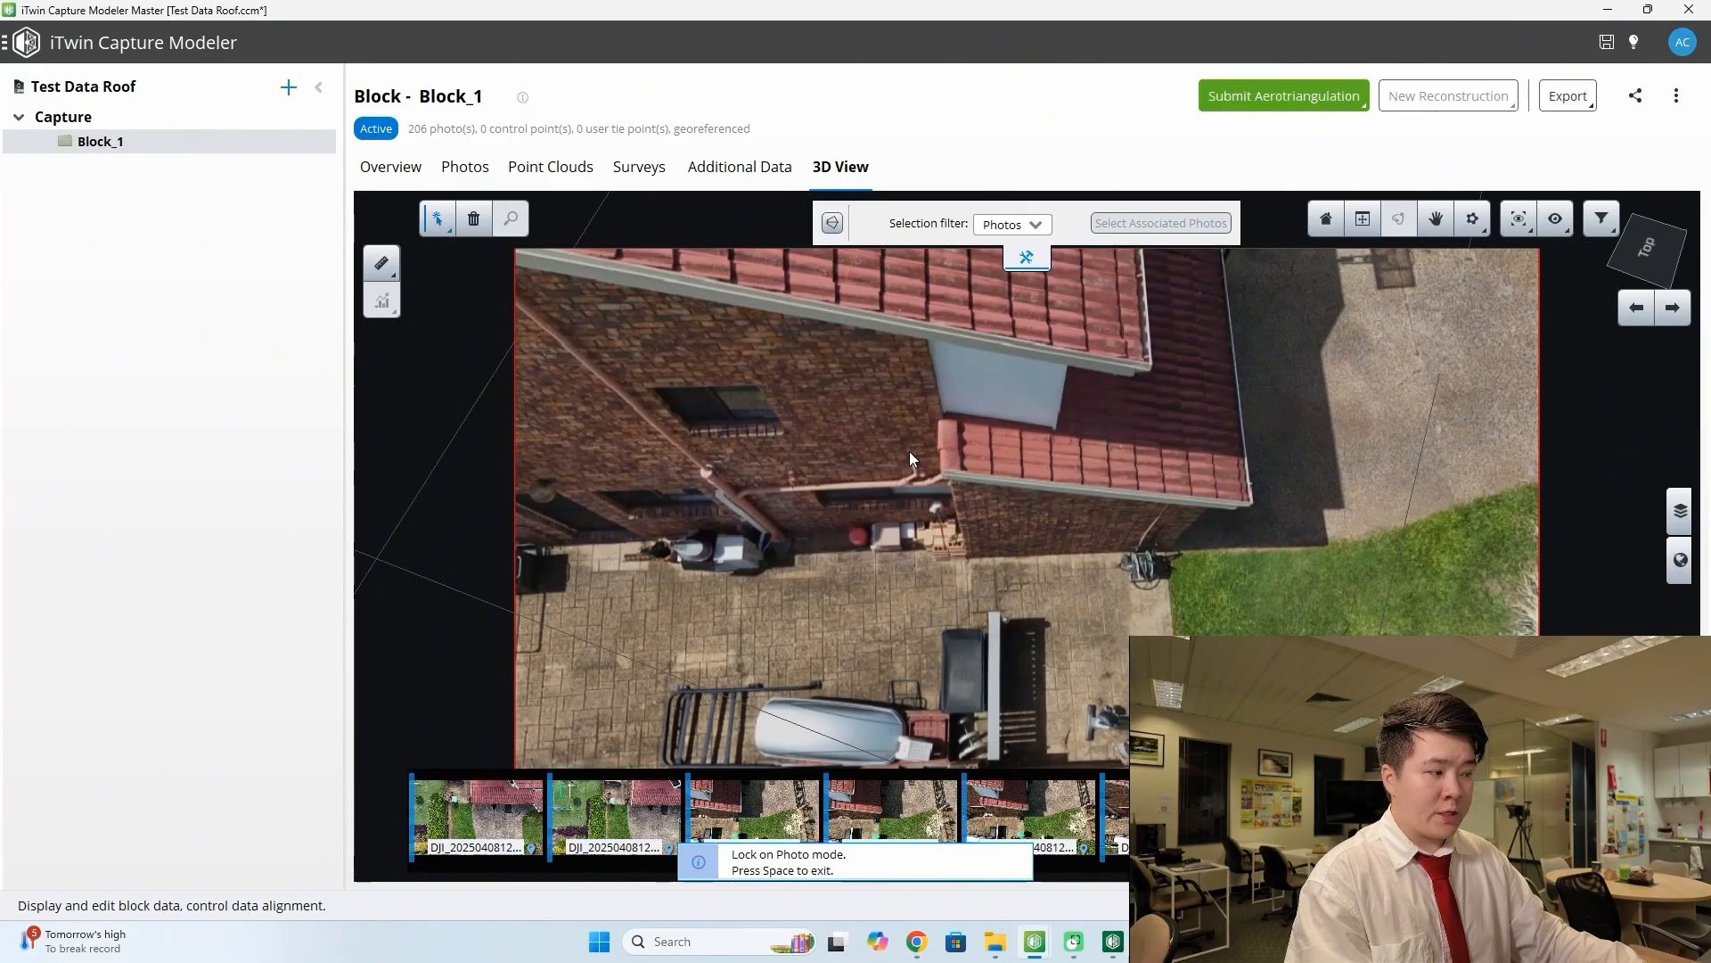
{"action": "double_click", "coordinate": [1302, 806]}
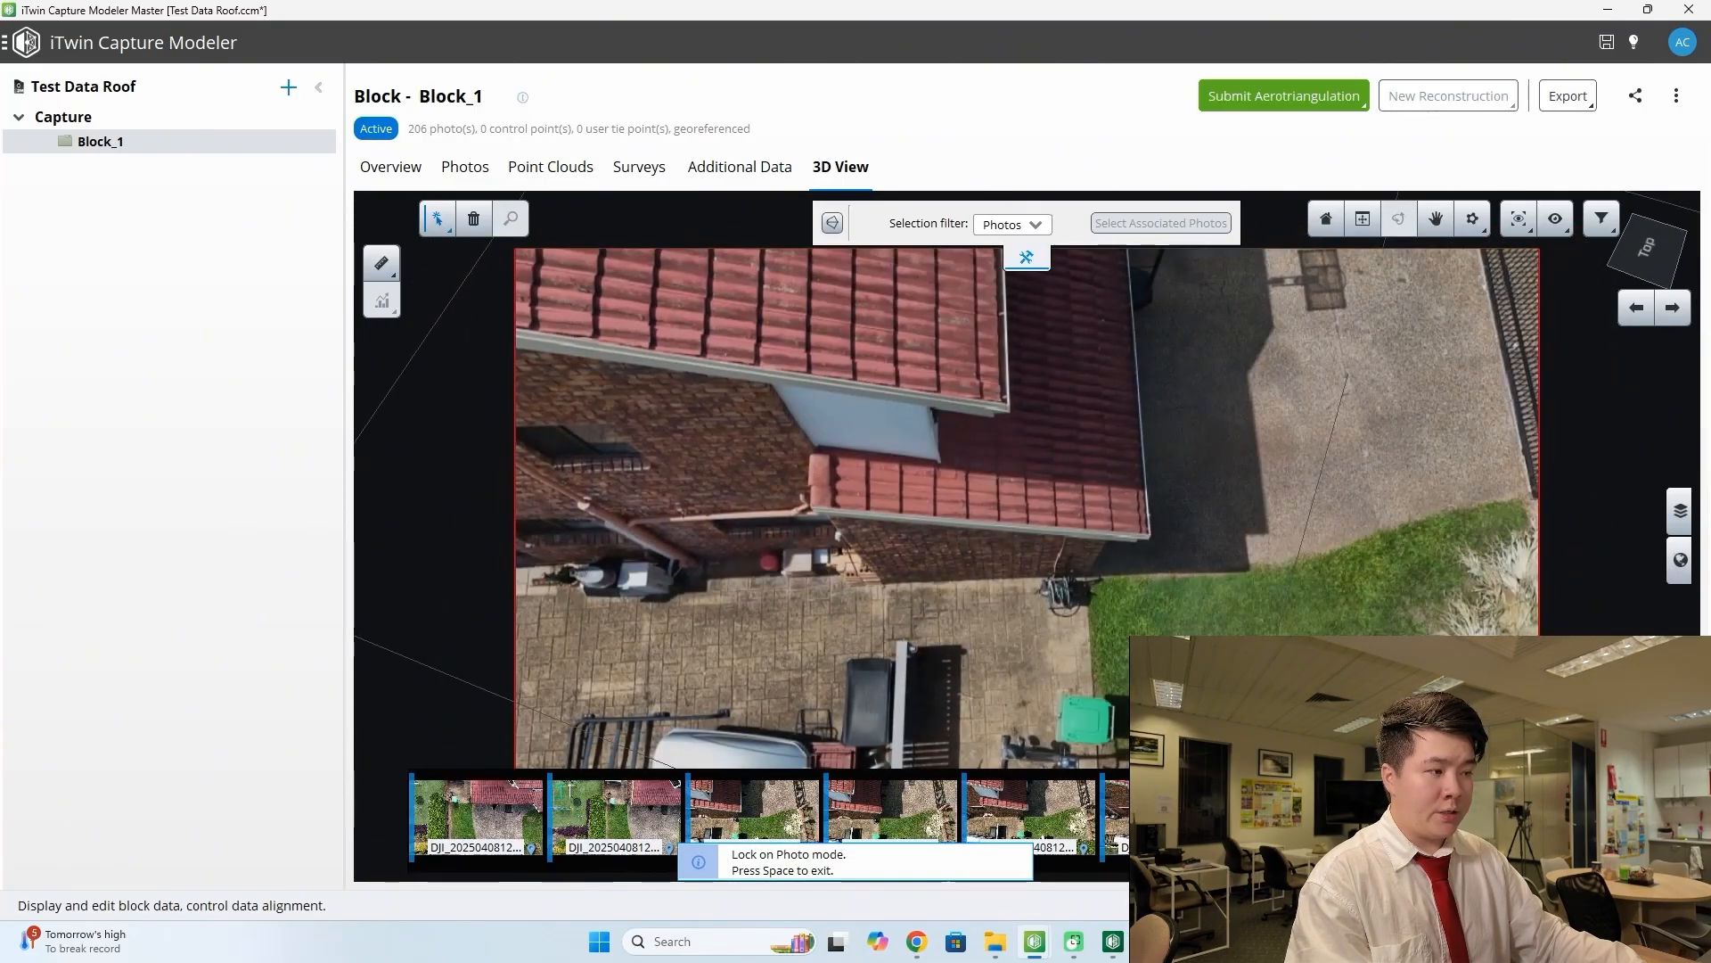
{"action": "double_click", "coordinate": [1168, 806]}
{"action": "double_click", "coordinate": [866, 793]}
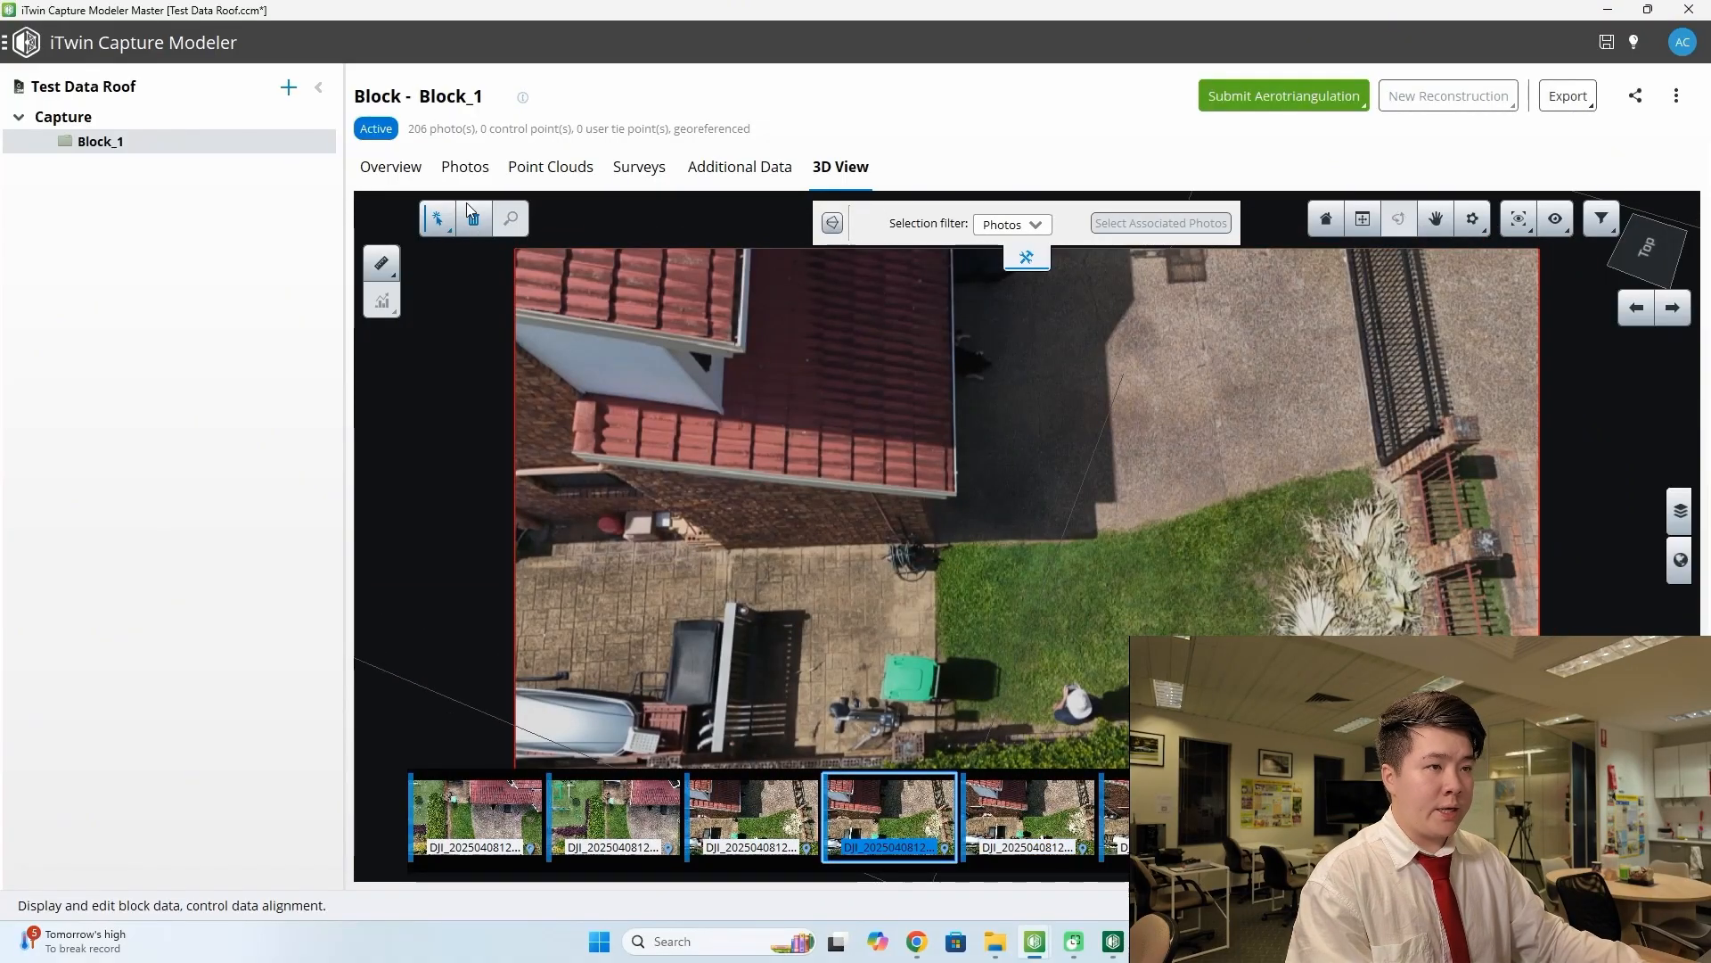
- Leave Lock on Photo mode and examine the overall layout of the photo positions from several sides
{"action": "left_click_drag", "start_coordinate": [531, 428], "coordinate": [752, 576]}
{"action": "scroll", "coordinate": [922, 601], "scroll_direction": "down", "scroll_amount": 10}
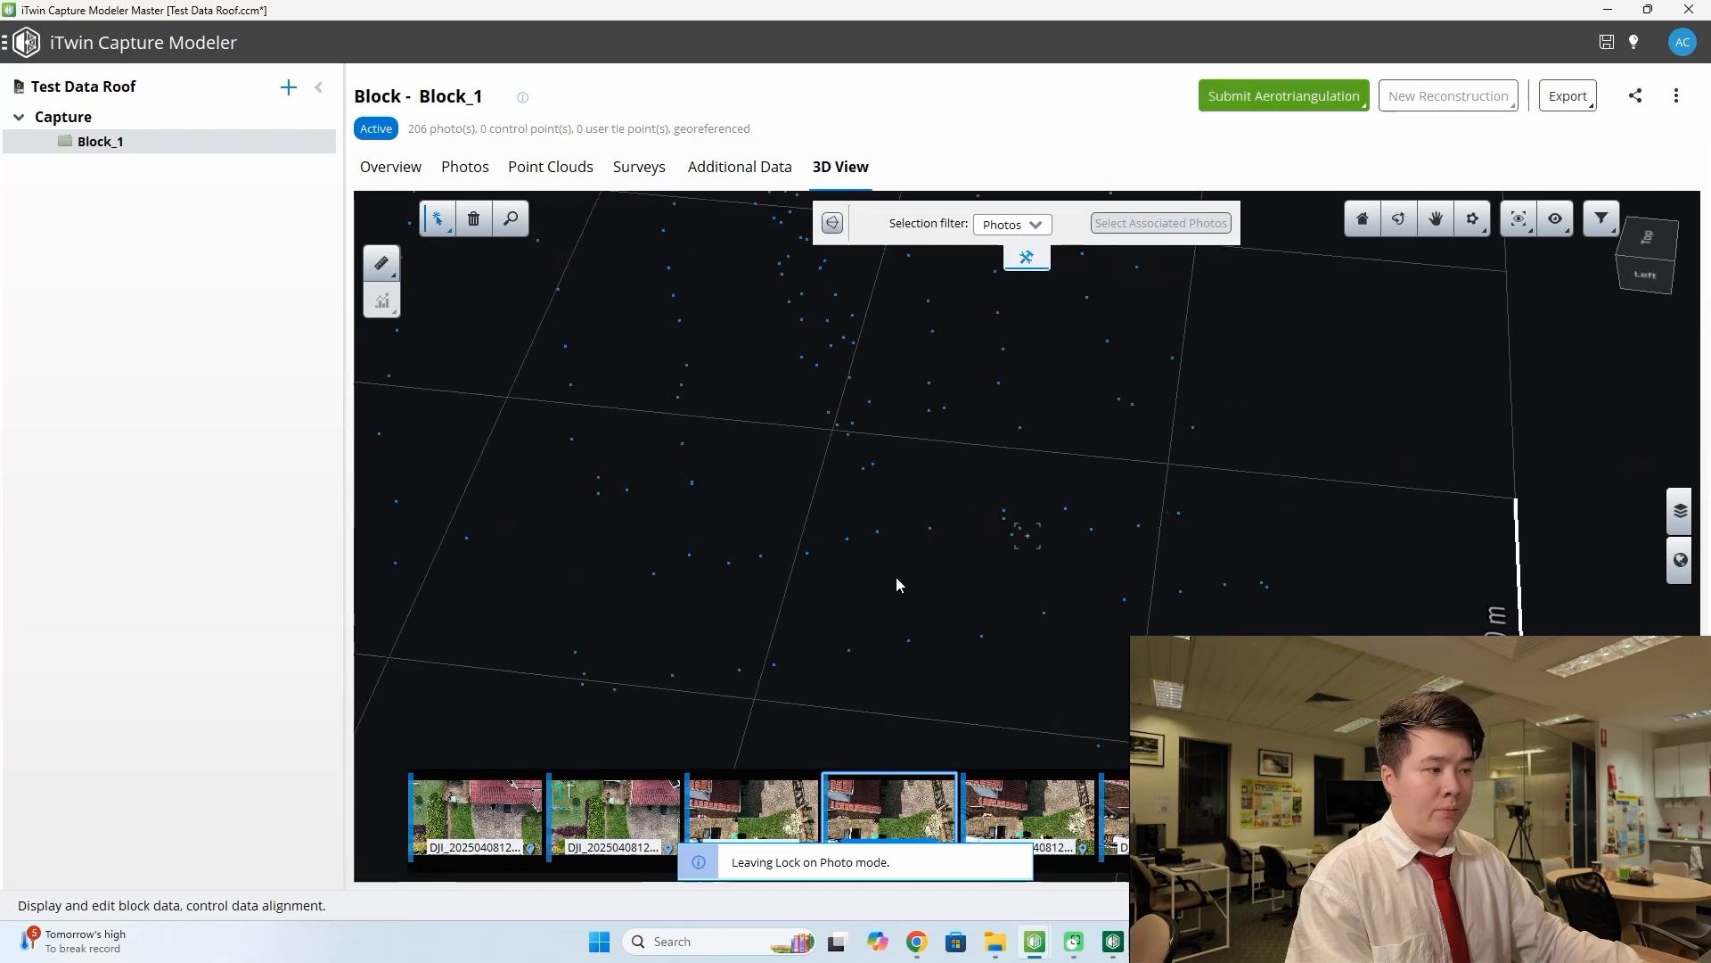
{"action": "left_click_drag", "start_coordinate": [1034, 571], "coordinate": [785, 448]}
{"action": "left_click_drag", "start_coordinate": [1253, 476], "coordinate": [802, 481]}
{"action": "scroll", "coordinate": [963, 538], "scroll_direction": "up", "scroll_amount": 4}
{"action": "scroll", "coordinate": [770, 474], "scroll_direction": "down", "scroll_amount": 7}
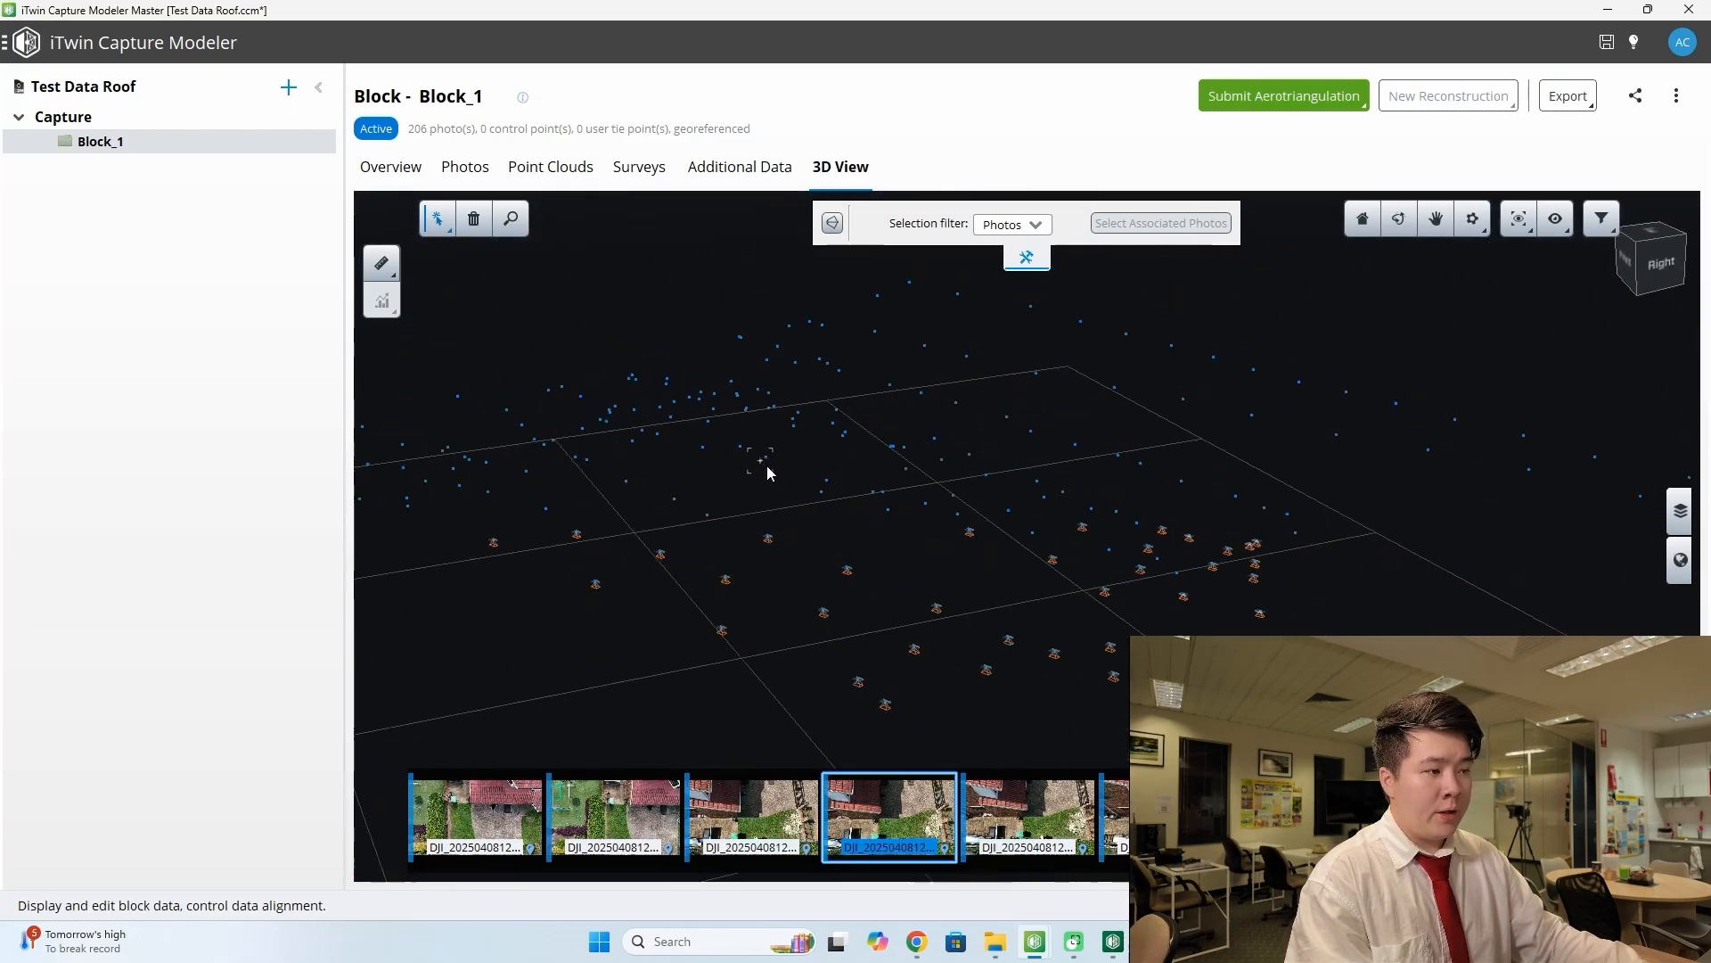
{"action": "left_click_drag", "start_coordinate": [1204, 511], "coordinate": [796, 426]}
{"action": "middle_click_drag", "start_coordinate": [918, 402], "coordinate": [1011, 482]}
{"action": "mouse_move", "coordinate": [1011, 482]}
{"action": "left_mouse_down"}
{"action": "mouse_move", "coordinate": [841, 558]}
{"action": "mouse_move", "coordinate": [1066, 478]}
{"action": "mouse_move", "coordinate": [906, 550]}
{"action": "mouse_move", "coordinate": [927, 532]}
{"action": "mouse_move", "coordinate": [867, 496]}
{"action": "mouse_move", "coordinate": [699, 562]}
{"action": "mouse_move", "coordinate": [749, 604]}
{"action": "mouse_move", "coordinate": [943, 432]}
{"action": "mouse_move", "coordinate": [917, 562]}
{"action": "mouse_move", "coordinate": [707, 527]}
{"action": "mouse_move", "coordinate": [928, 463]}
{"action": "mouse_move", "coordinate": [720, 484]}
{"action": "mouse_move", "coordinate": [659, 455]}
{"action": "mouse_move", "coordinate": [722, 471]}
{"action": "mouse_move", "coordinate": [573, 469]}
{"action": "mouse_move", "coordinate": [829, 563]}
{"action": "mouse_move", "coordinate": [900, 489]}
{"action": "mouse_move", "coordinate": [779, 480]}
{"action": "left_mouse_up"}
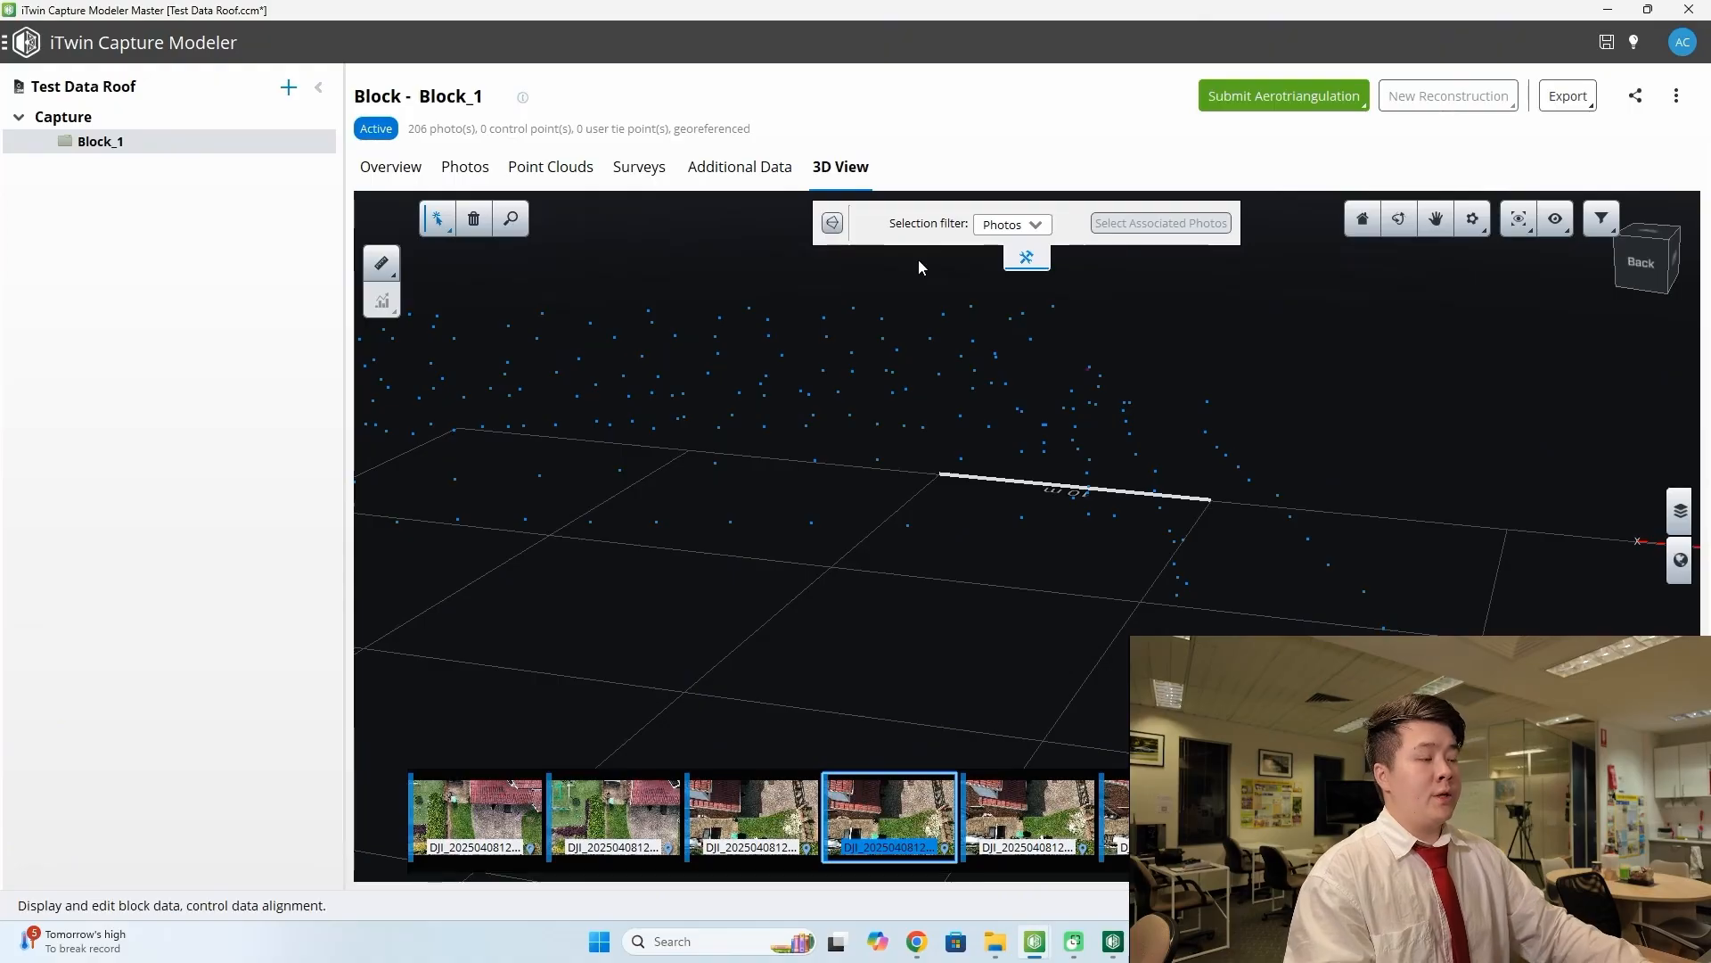
- Start defining a local aerotriangulation with the iTwin Capture Modeler Engine and name its output block First Roof Process
{"action": "left_click", "coordinate": [1277, 100]}
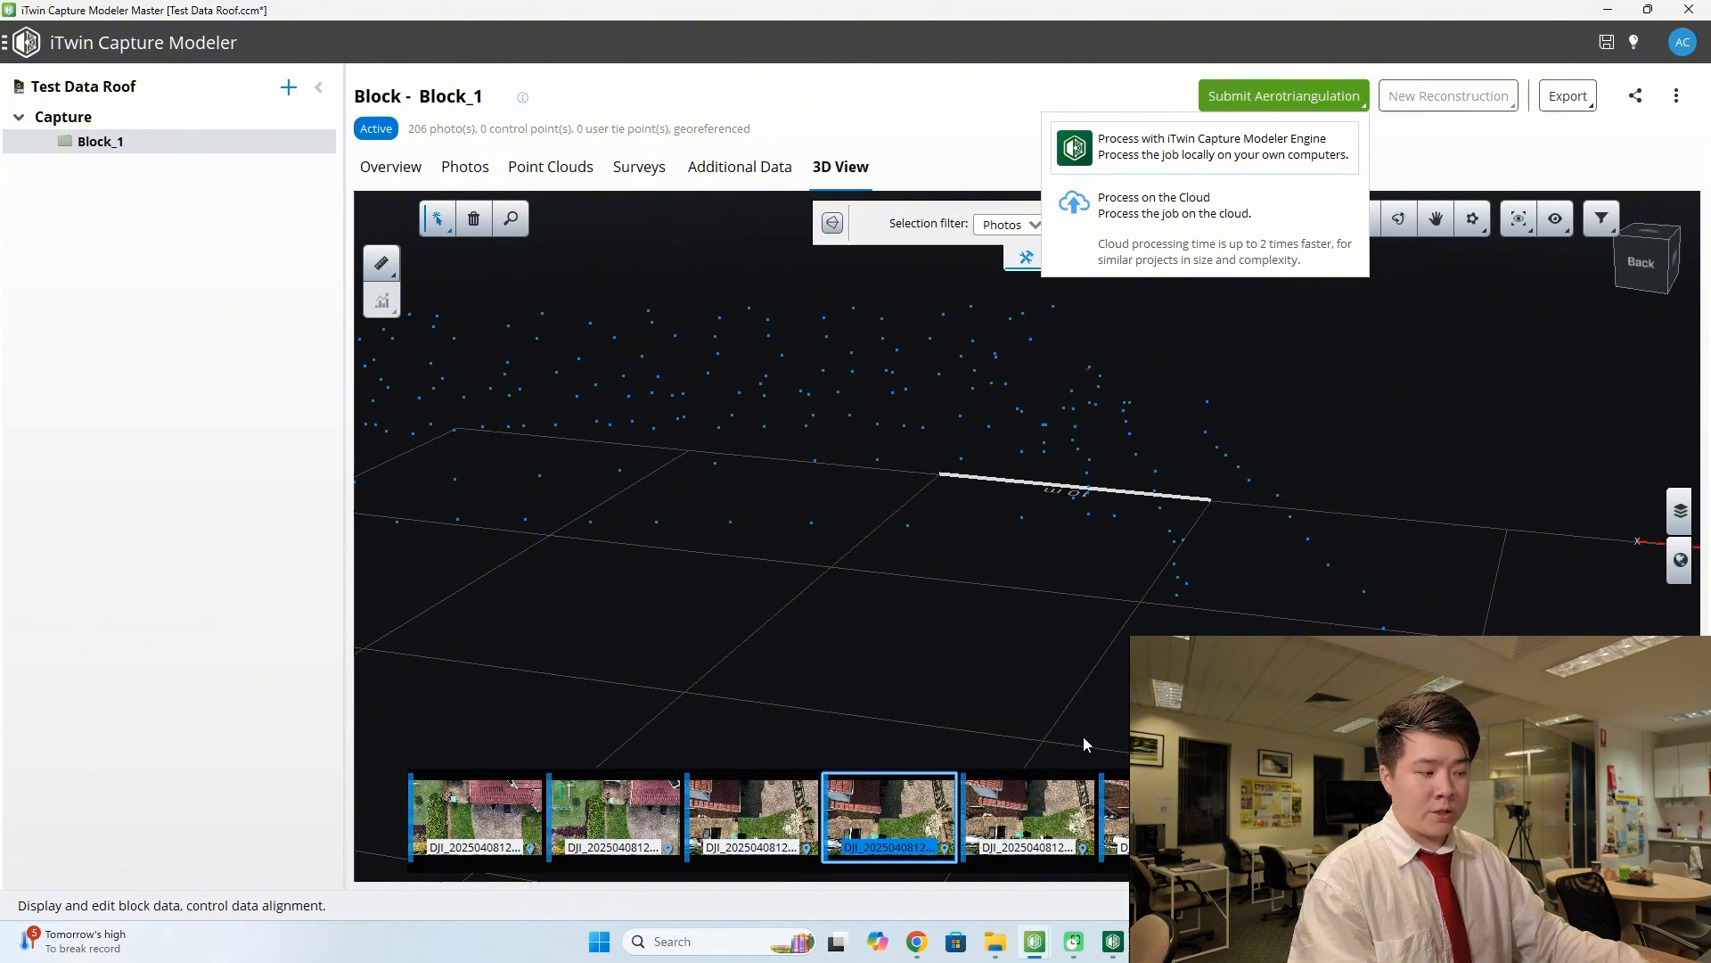
{"action": "left_click", "coordinate": [1188, 144]}
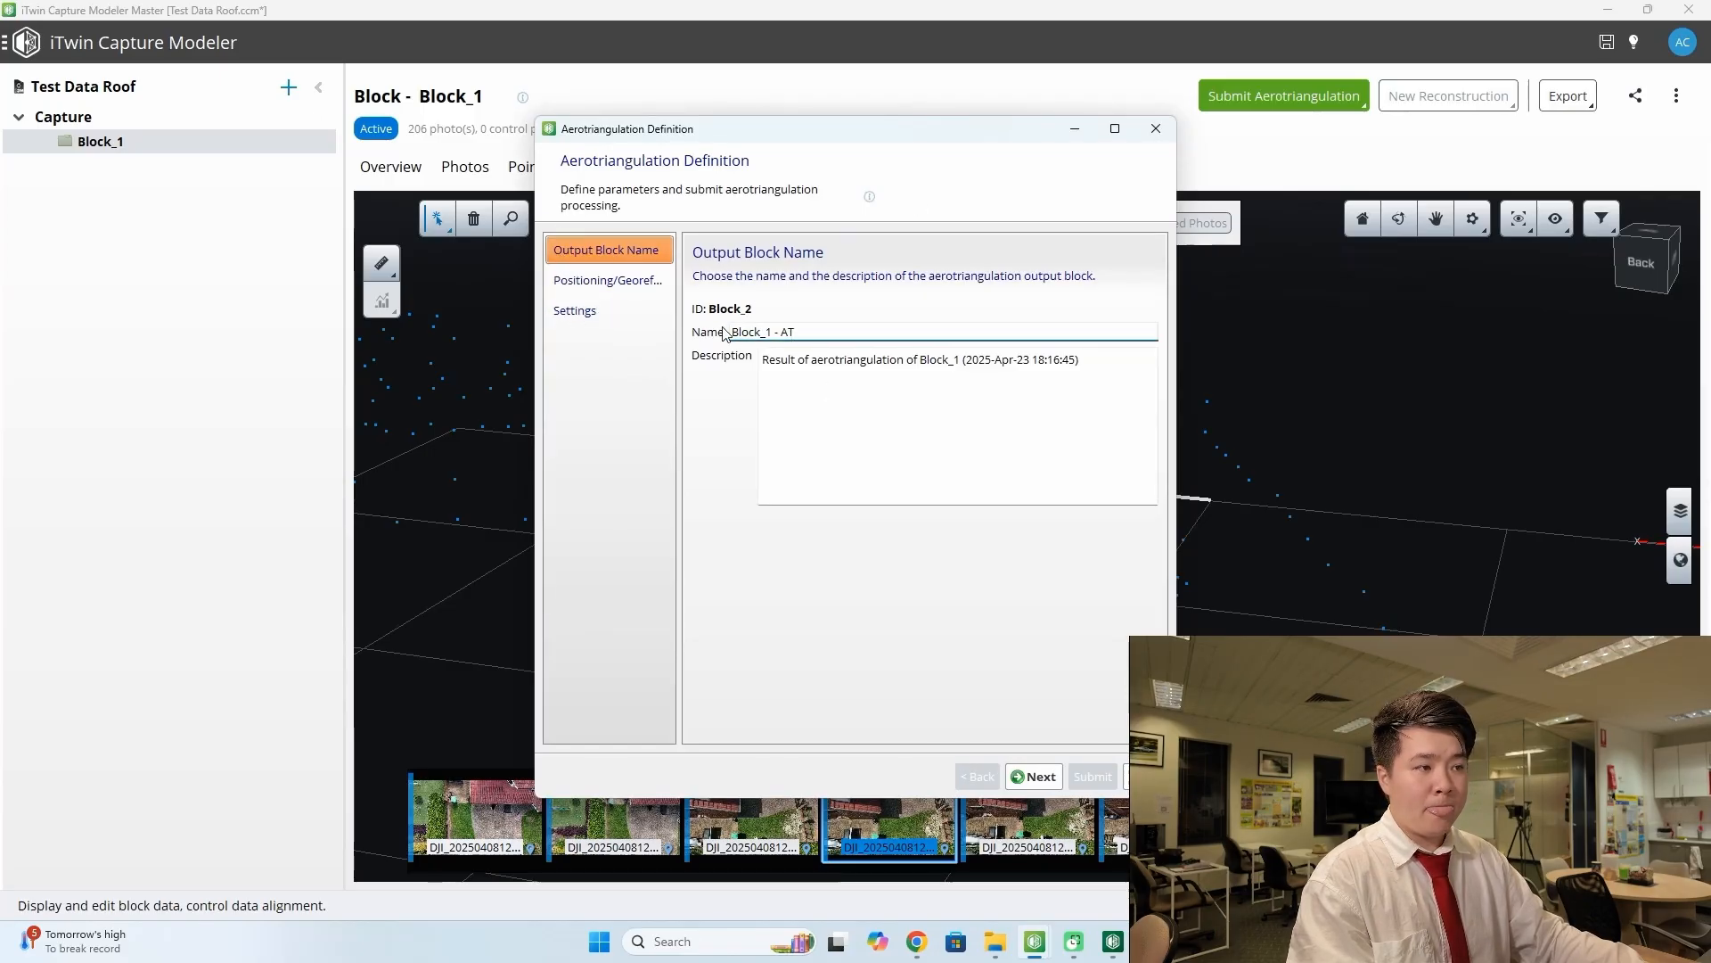
{"action": "left_click_drag", "start_coordinate": [729, 334], "coordinate": [898, 343]}
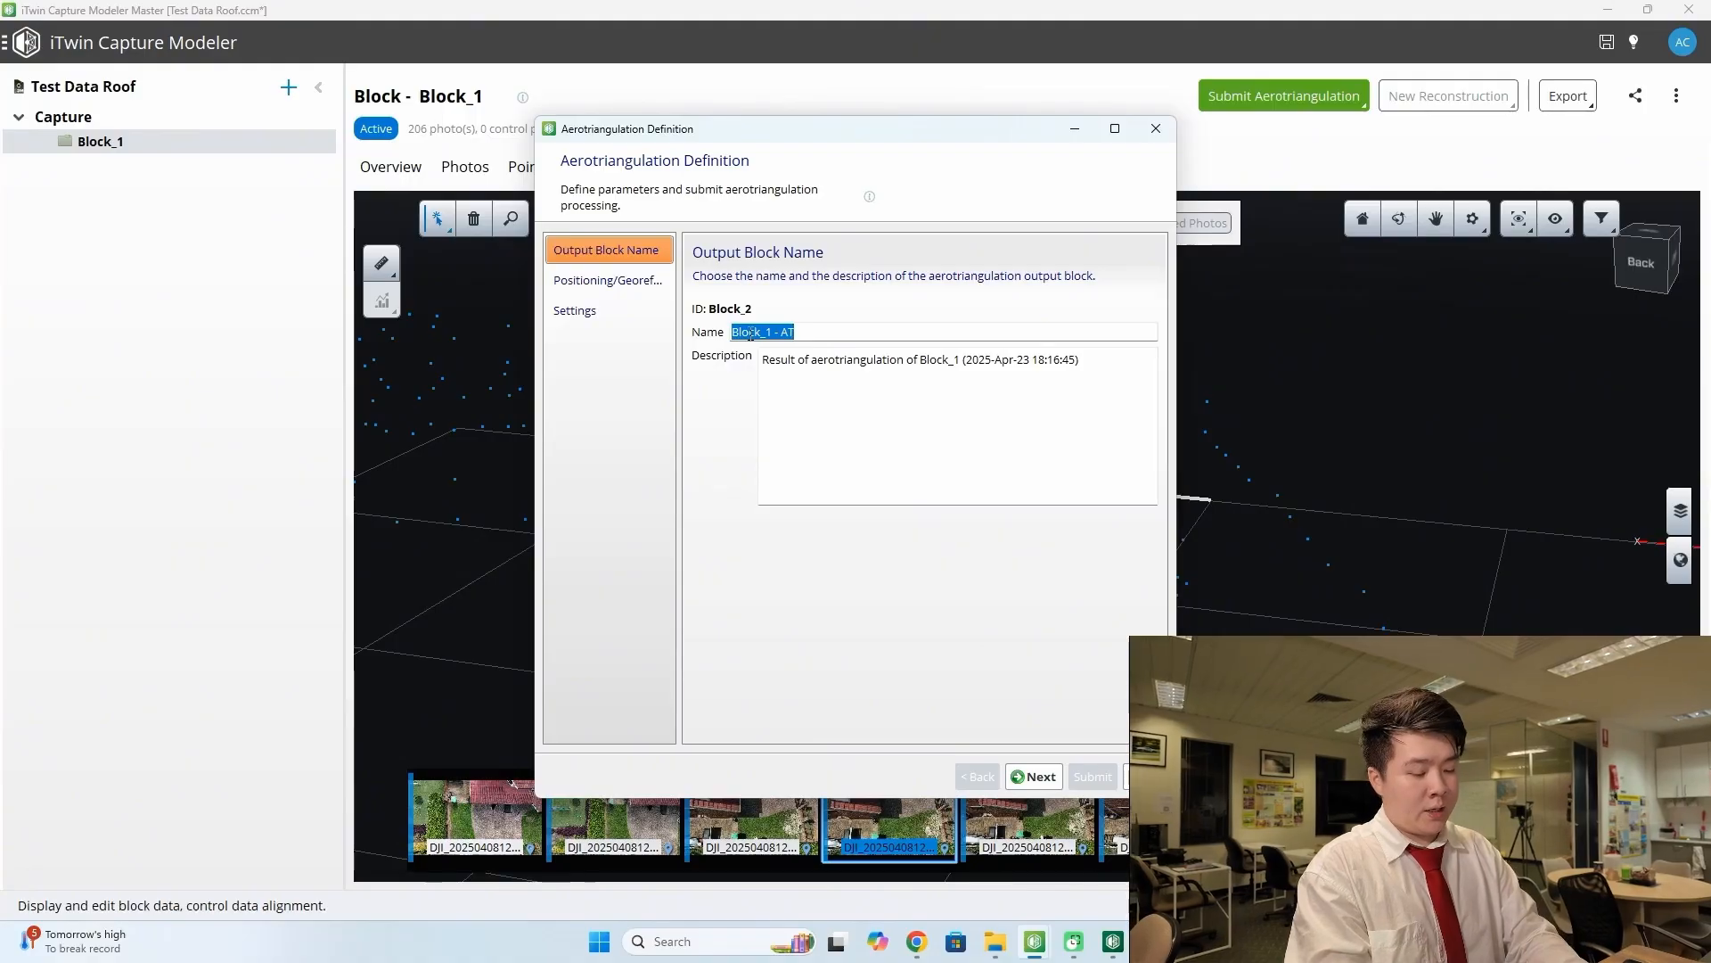
{"action": "type", "text": "Firs"}
{"action": "type", "text": "t Fo"}
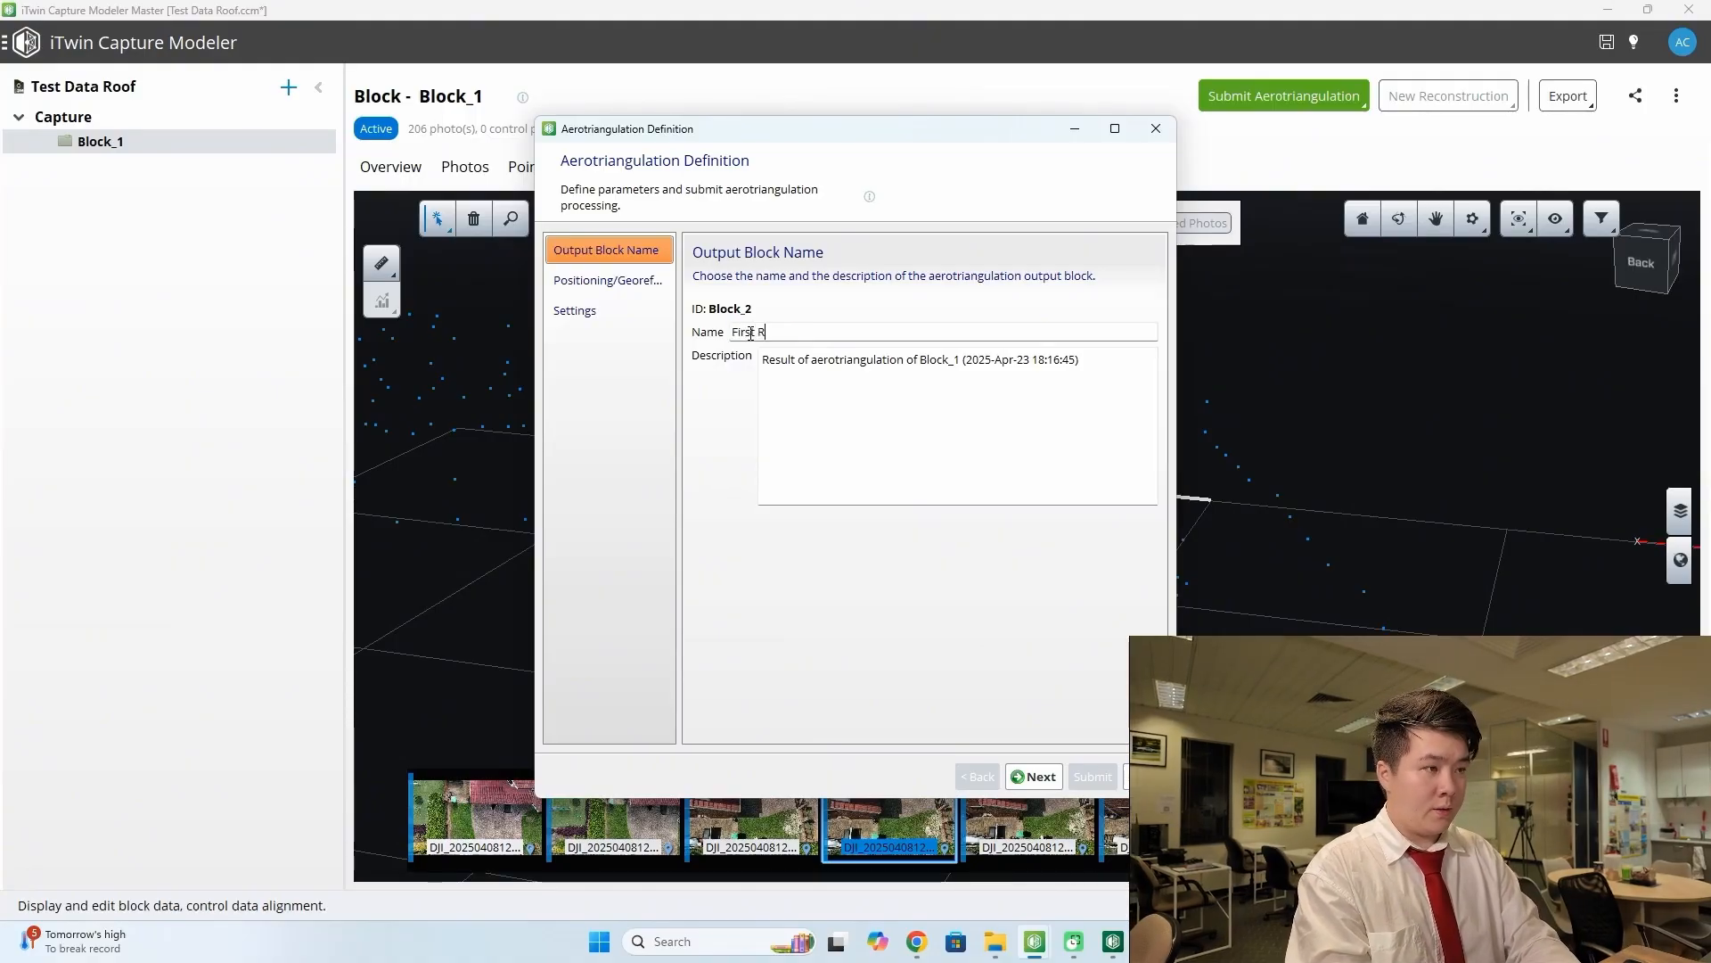
{"action": "type", "text": "oof"}
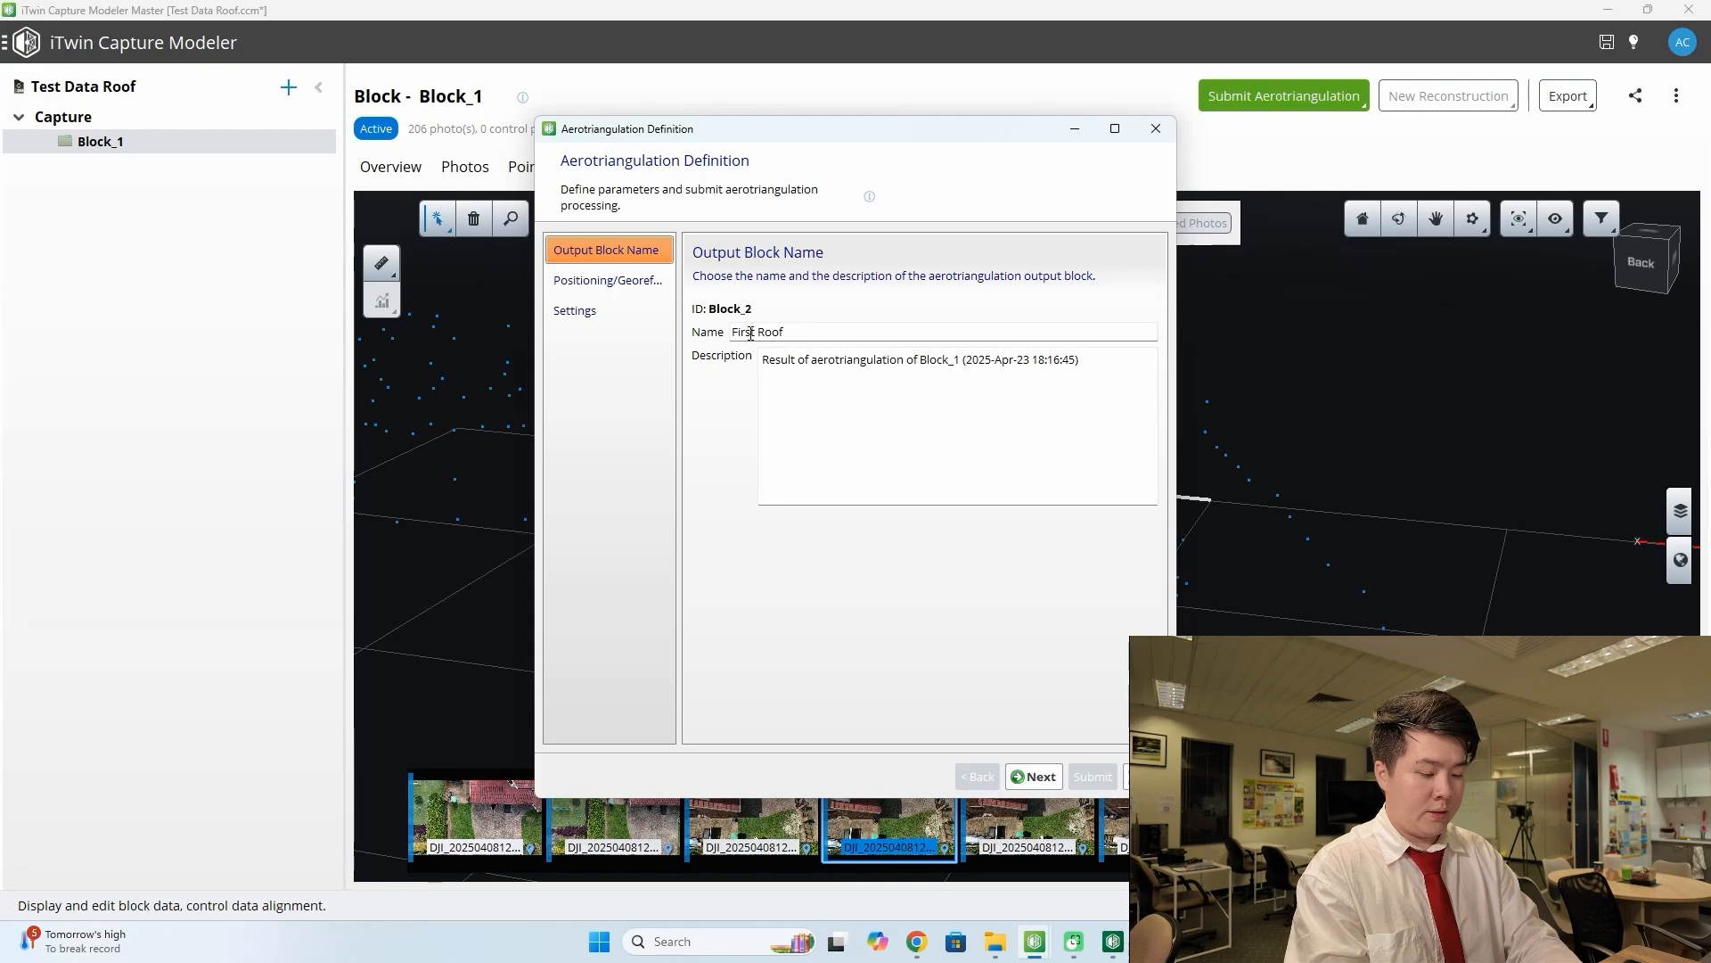
{"action": "type", "text": " Process"}
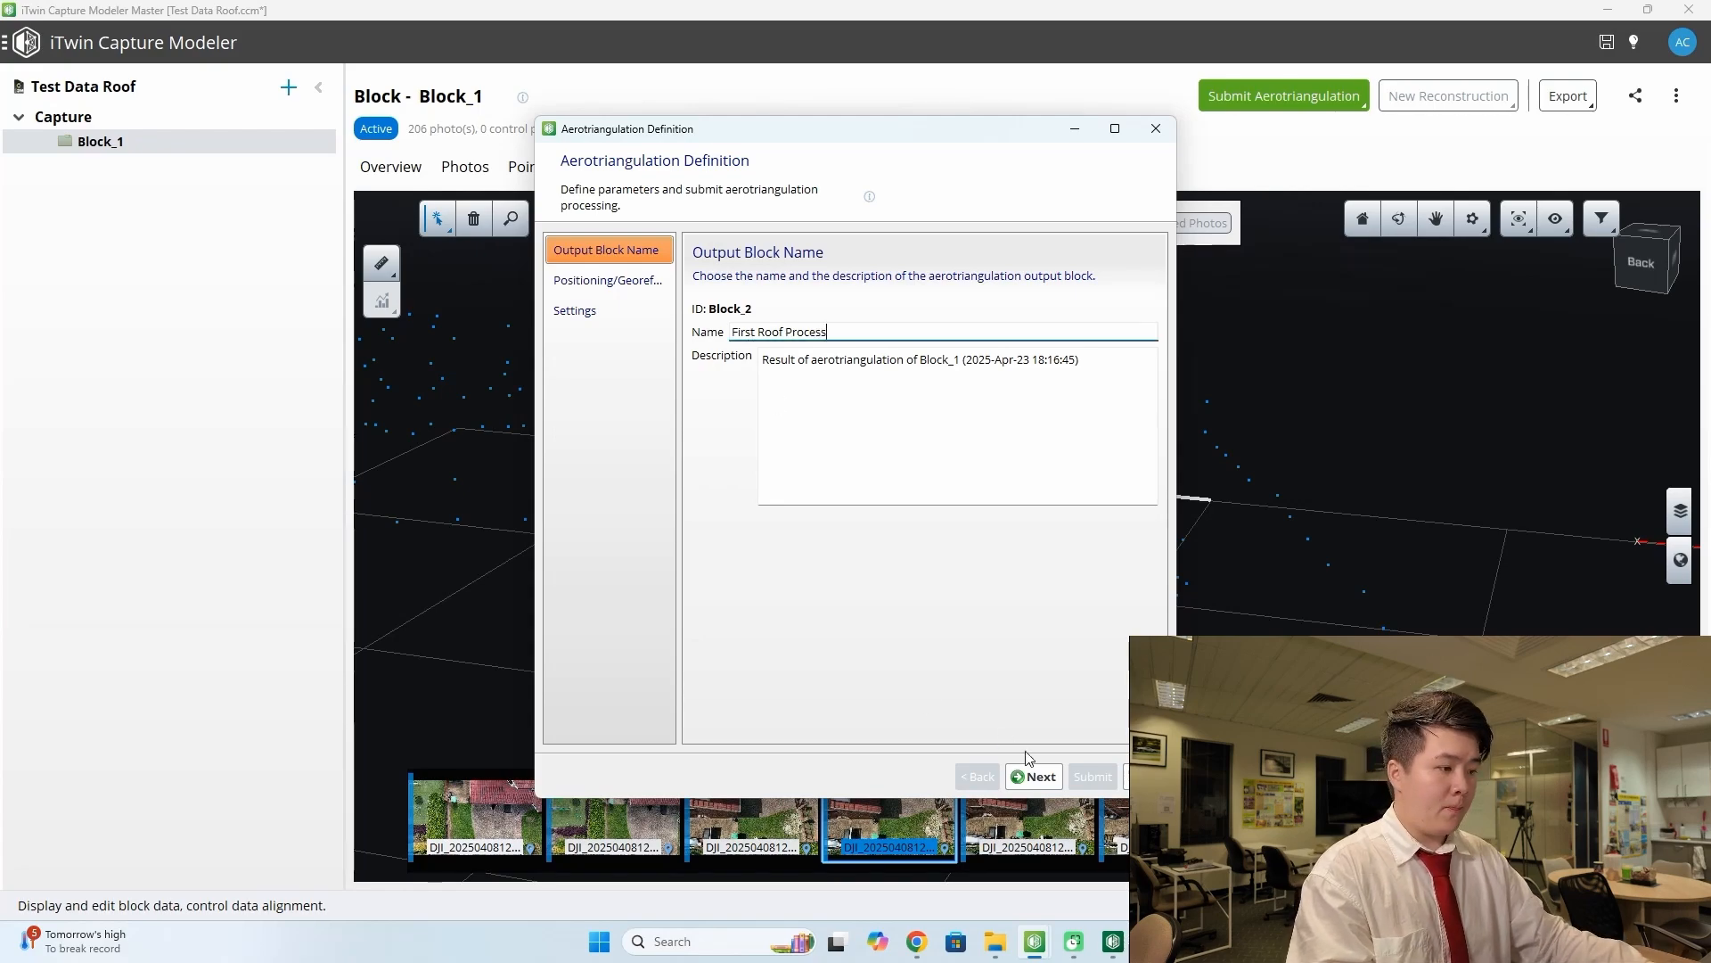
{"action": "left_click", "coordinate": [1041, 777]}
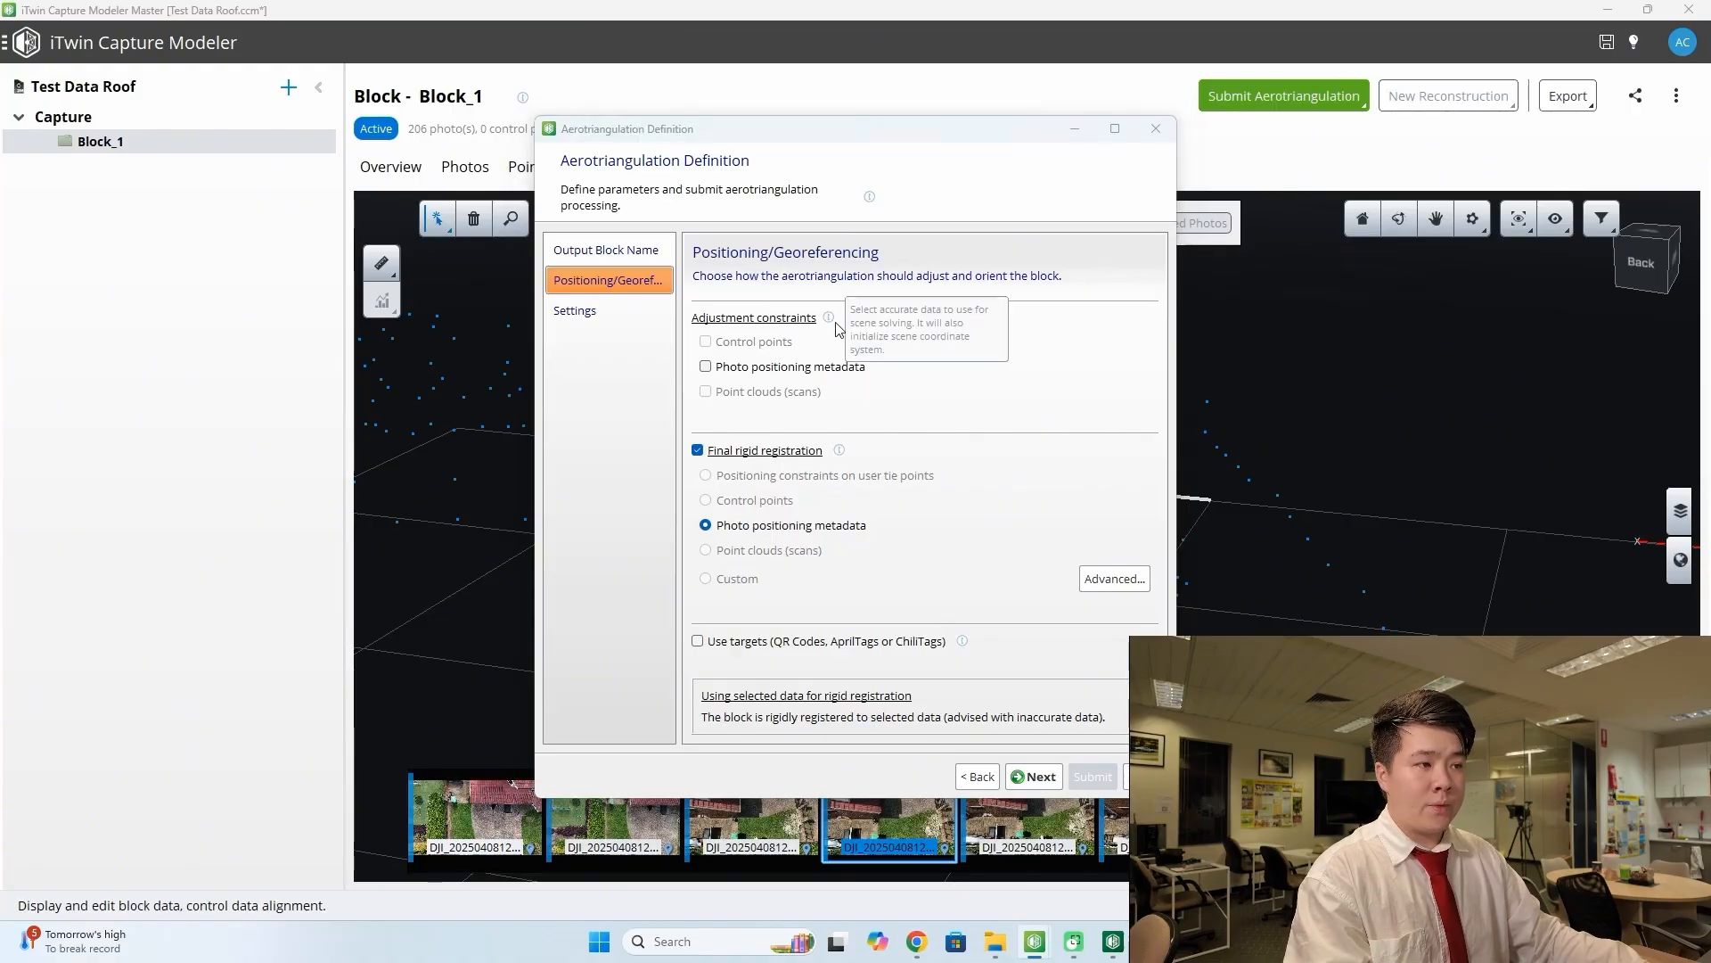
- Read the positioning help notes and try photo positioning metadata as an adjustment constraint, then clear that option
{"action": "mouse_move", "coordinate": [832, 327]}
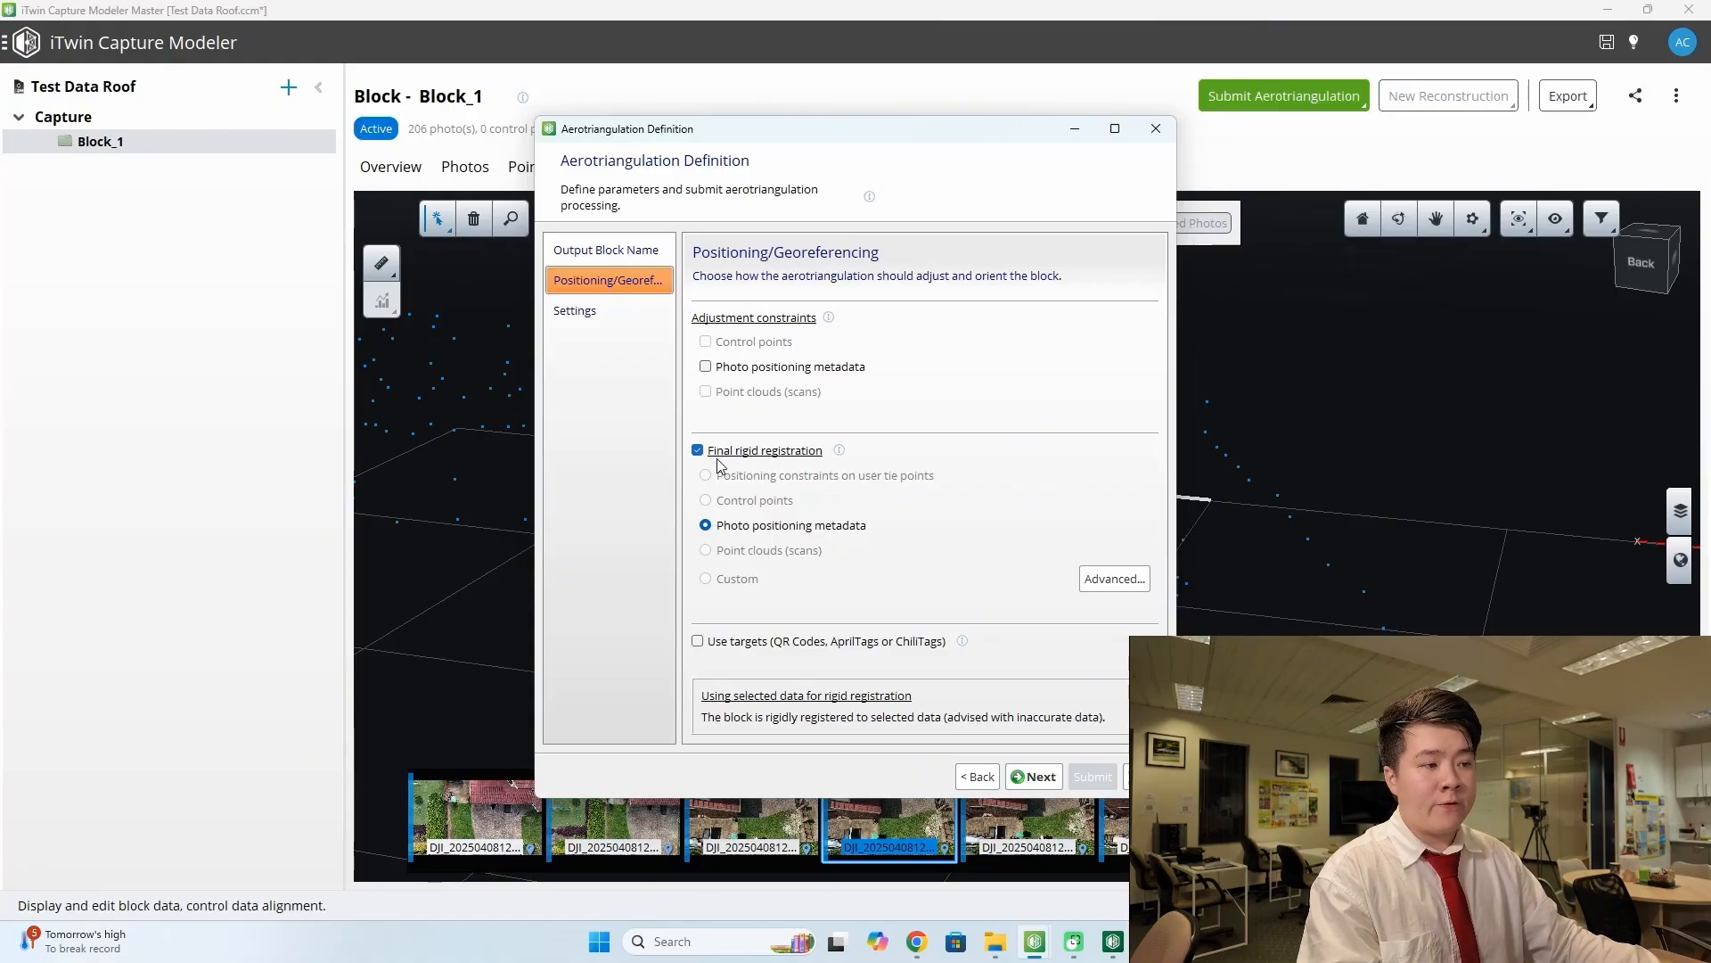
{"action": "mouse_move", "coordinate": [841, 453]}
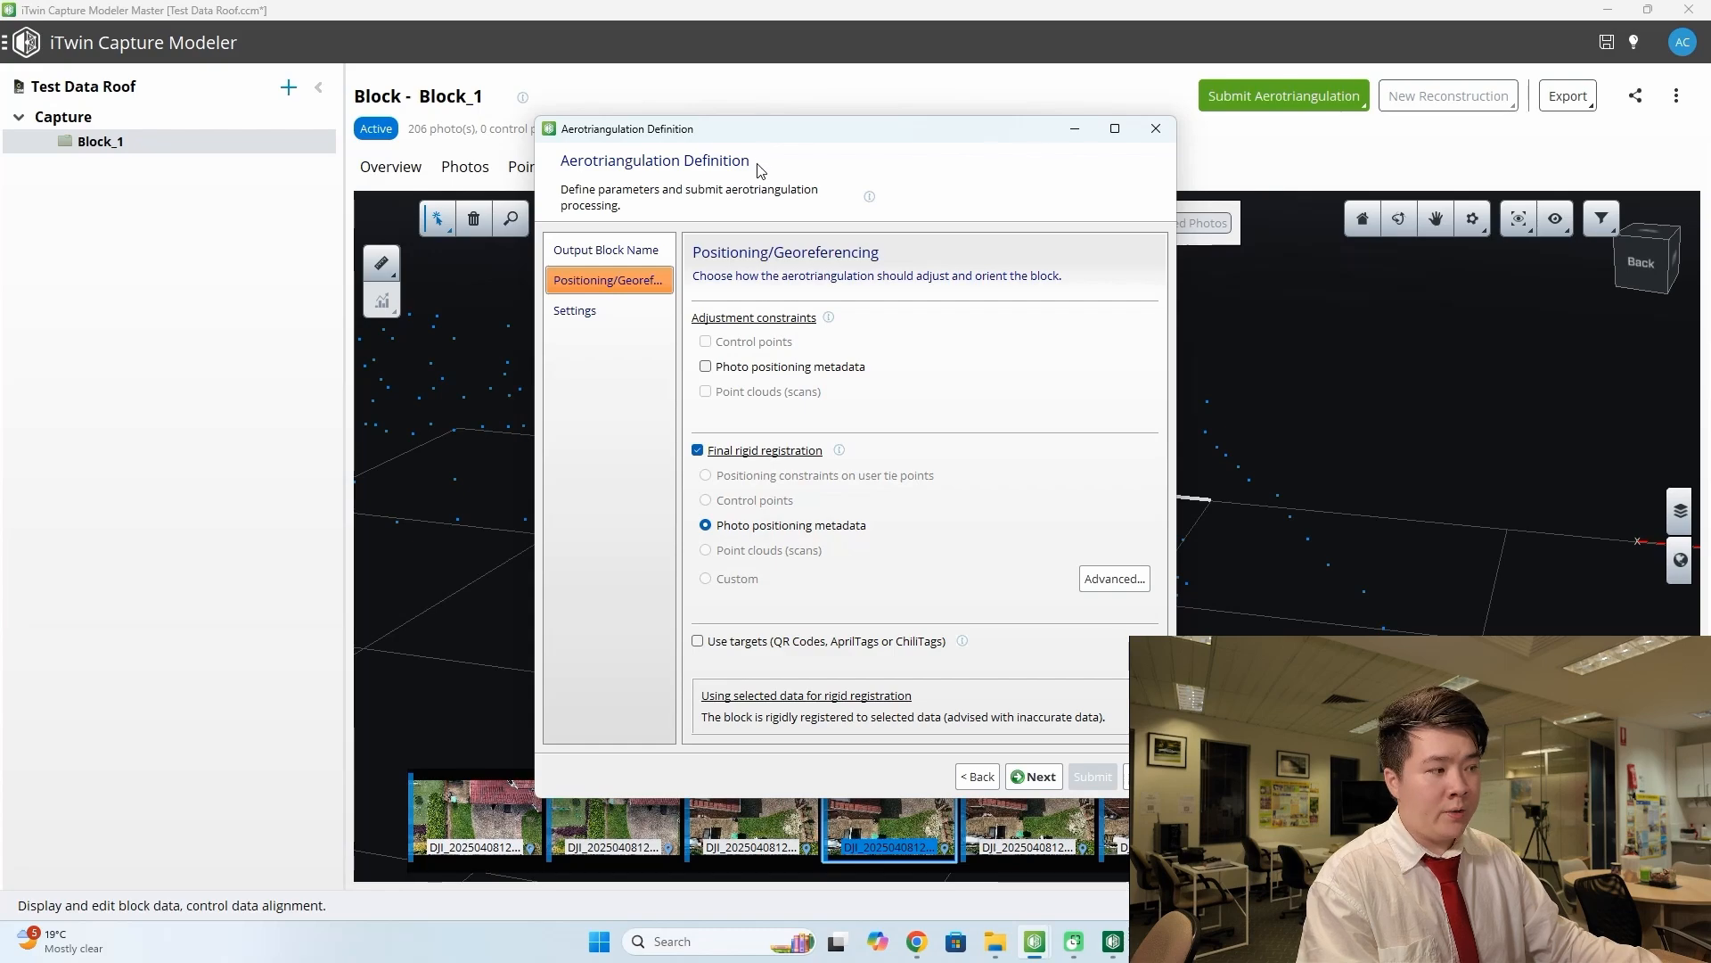
{"action": "left_click_drag", "start_coordinate": [807, 132], "coordinate": [768, 155]}
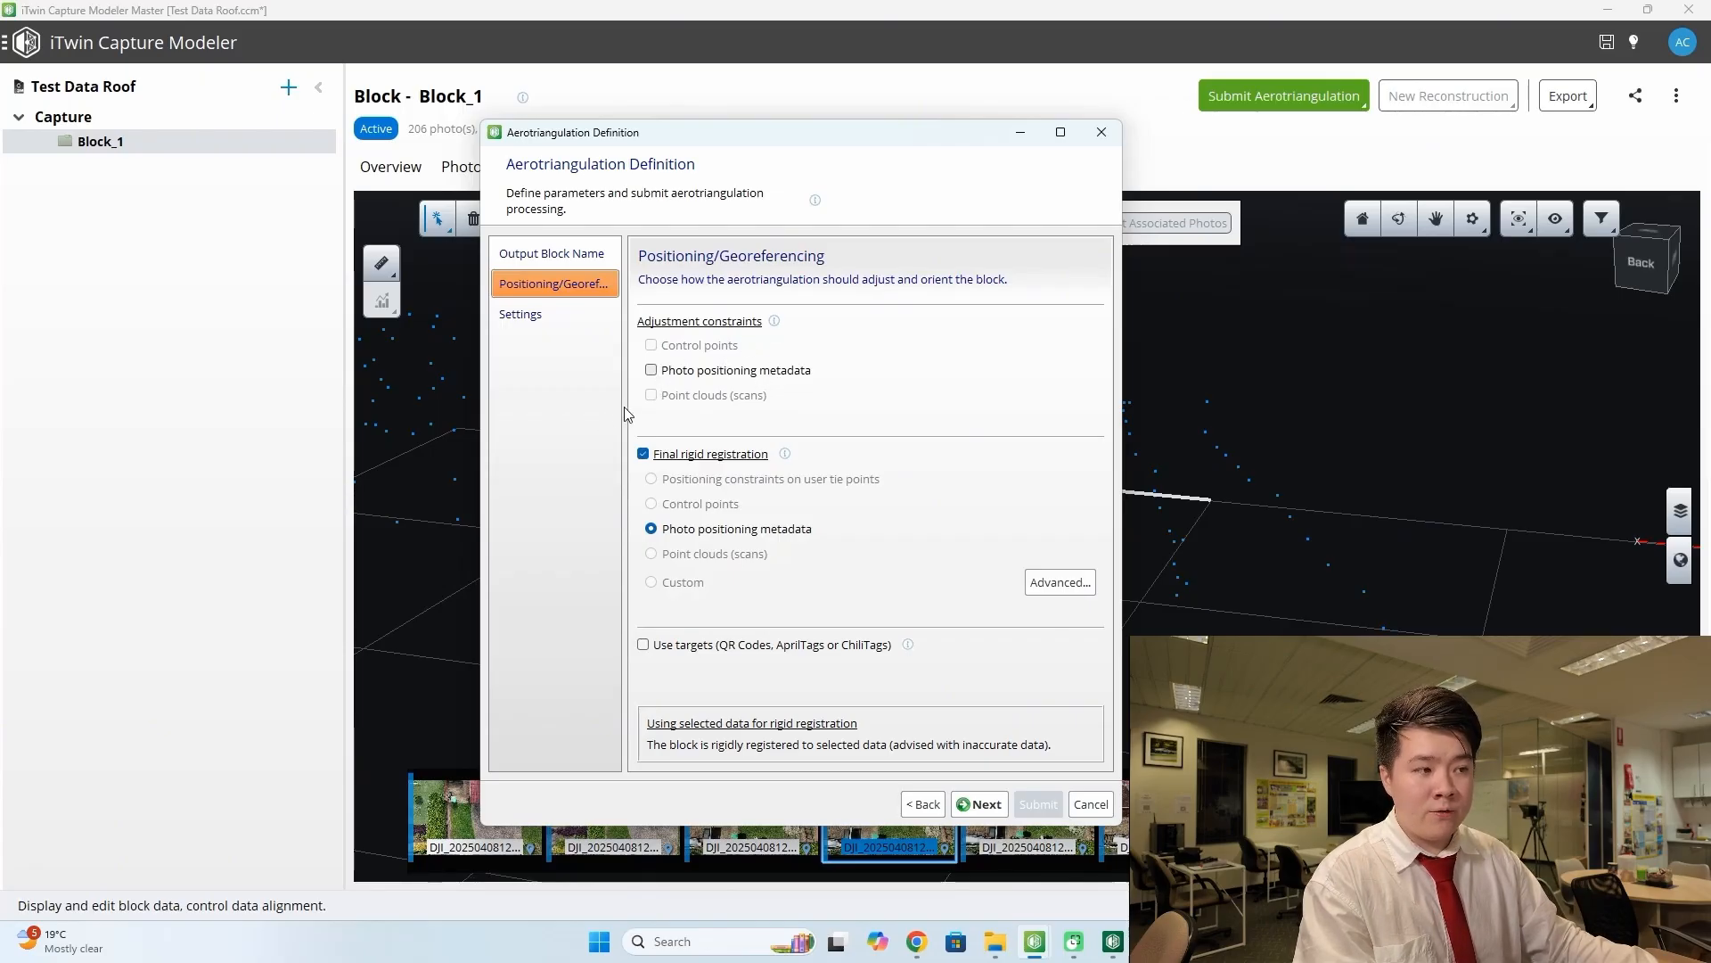
{"action": "left_click", "coordinate": [652, 371]}
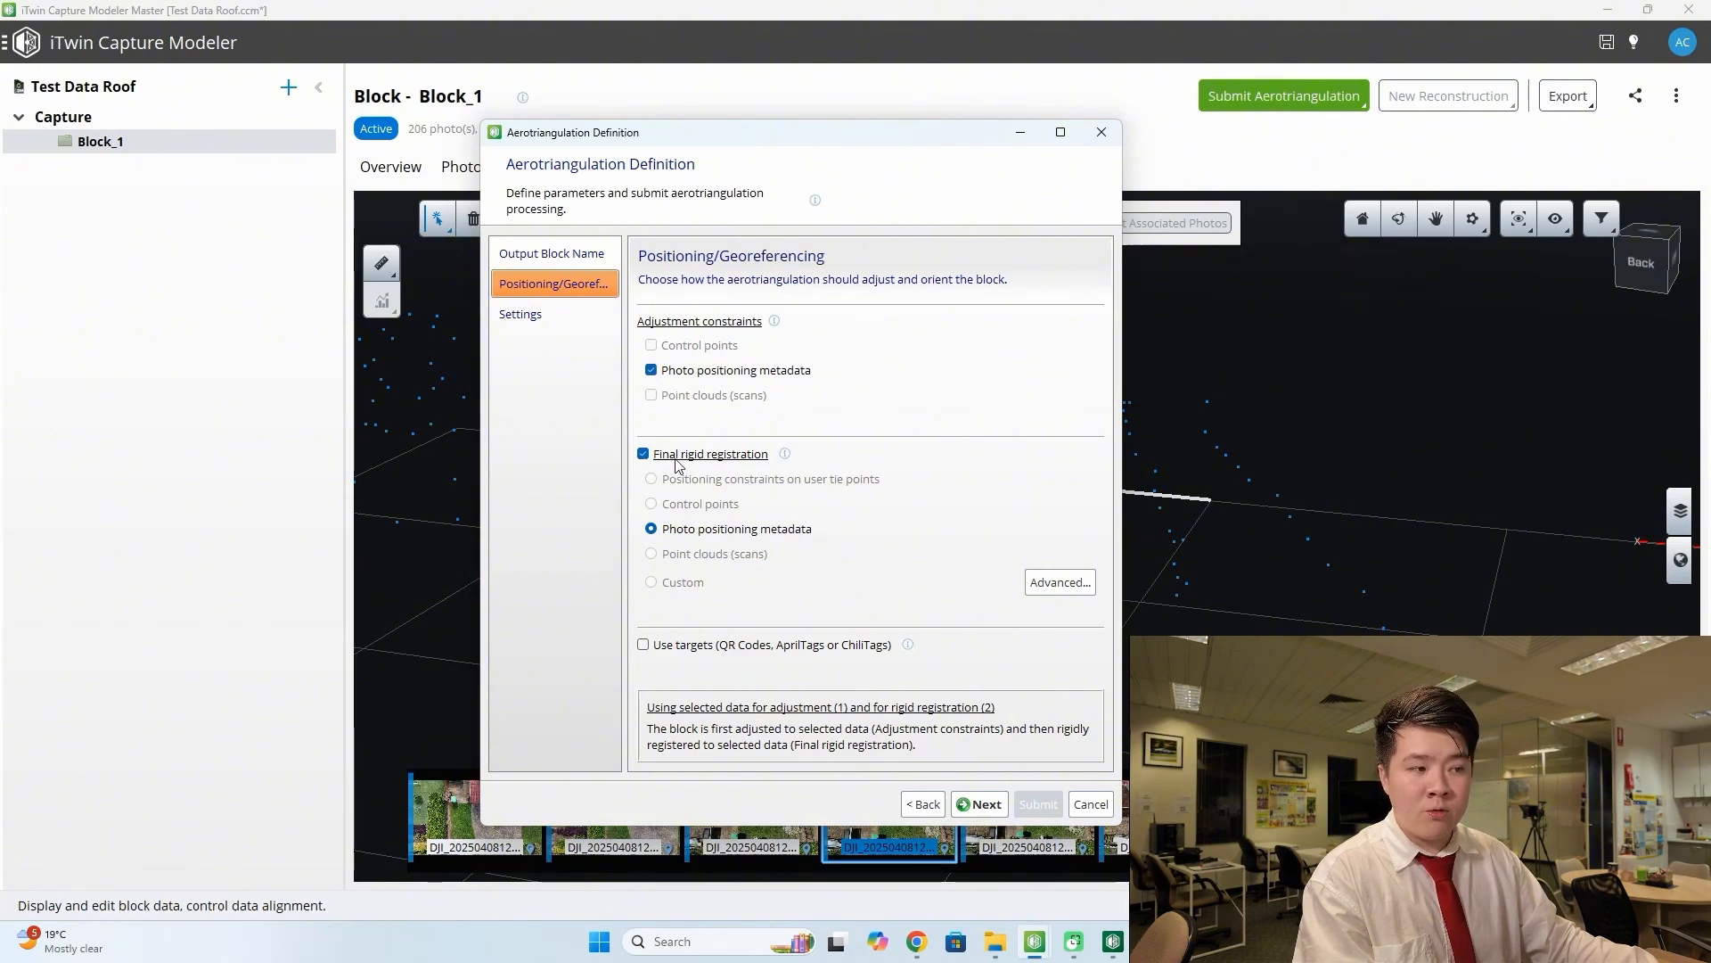
{"action": "left_click", "coordinate": [658, 371]}
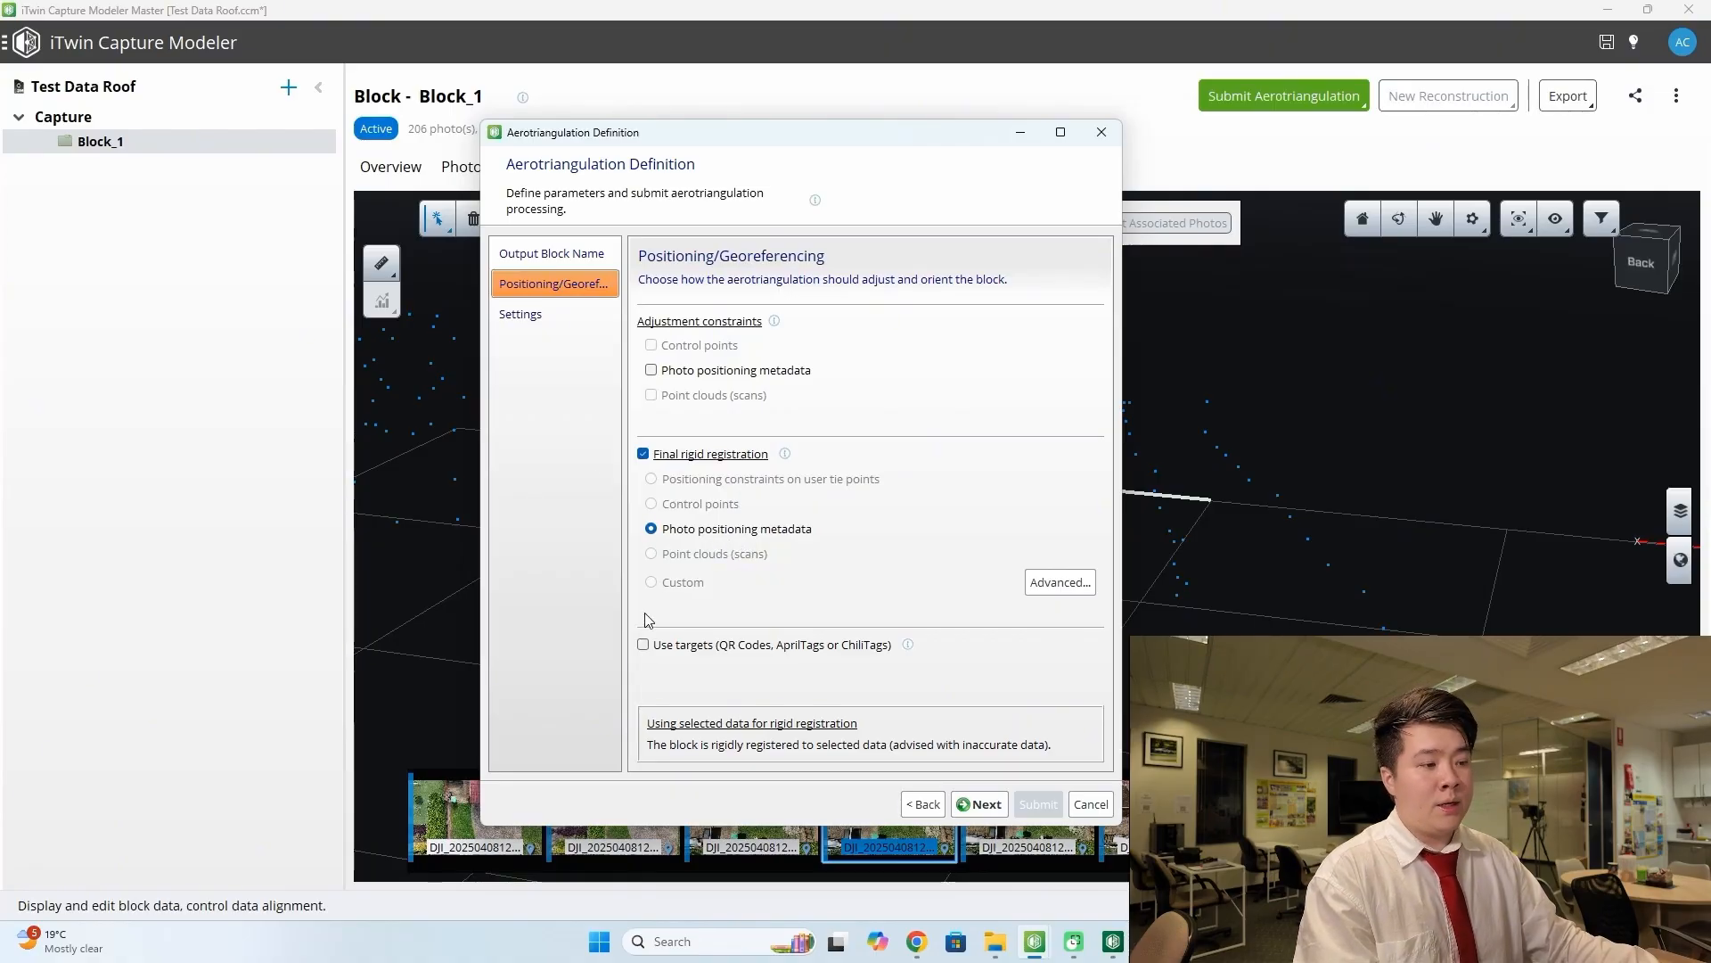
- Set poses and tie points to Compute in the aerotriangulation settings
{"action": "left_click", "coordinate": [547, 321]}
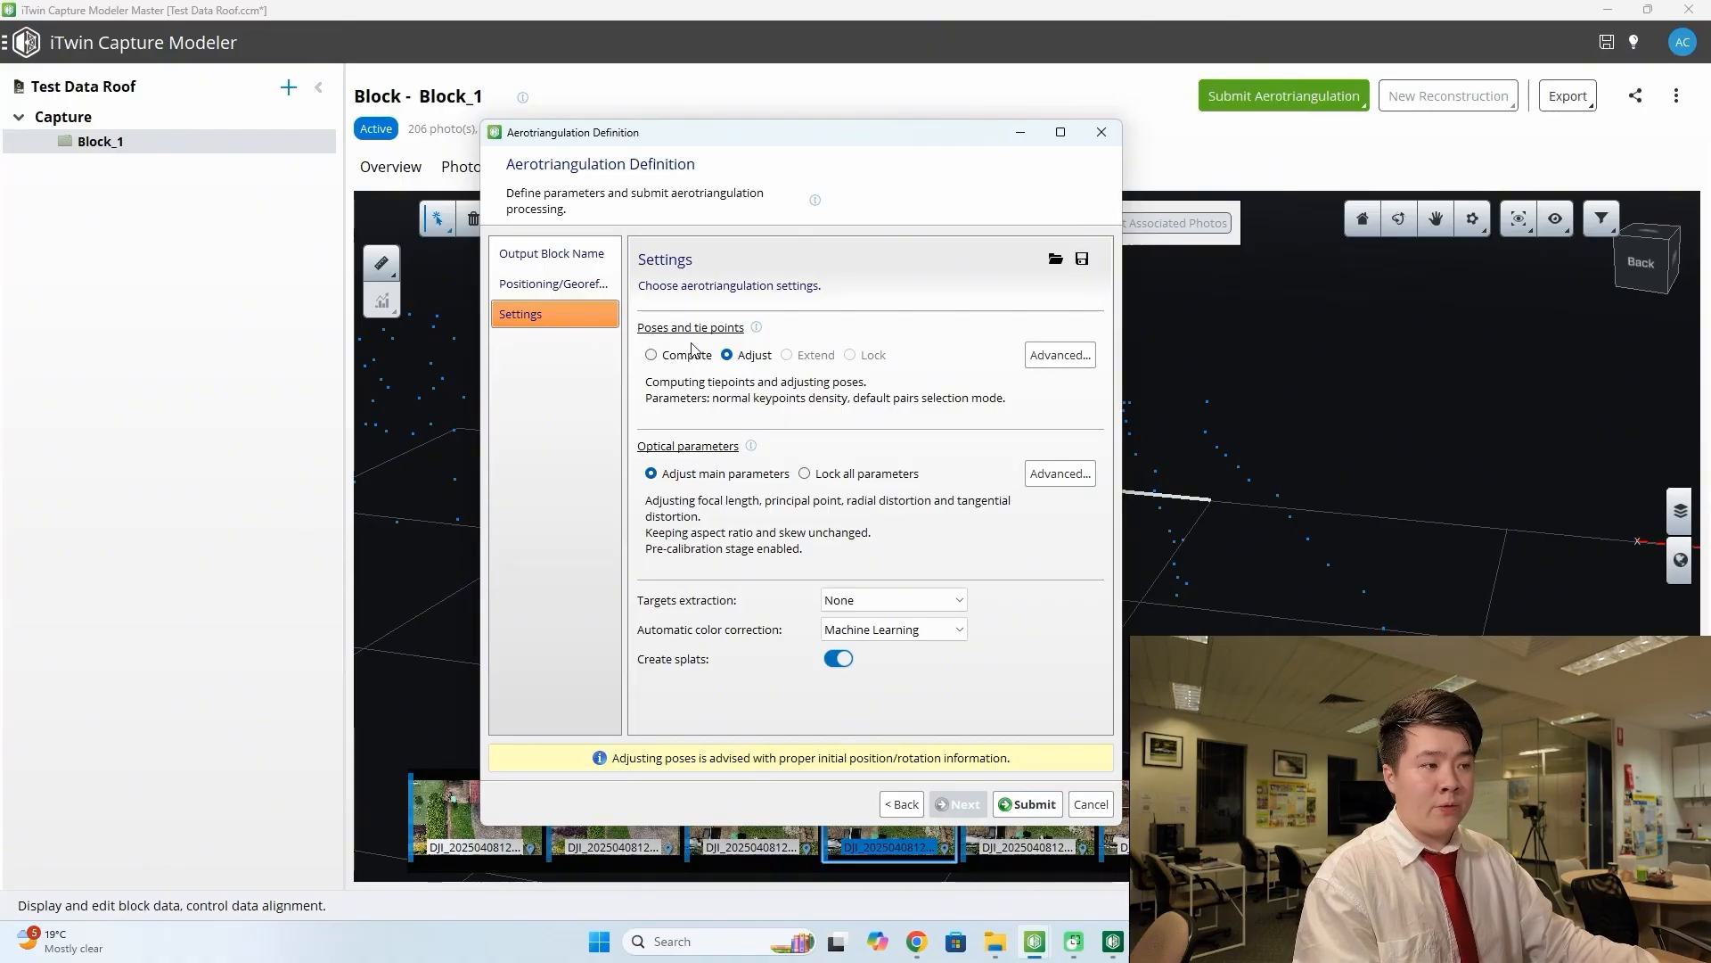
{"action": "mouse_move", "coordinate": [762, 331]}
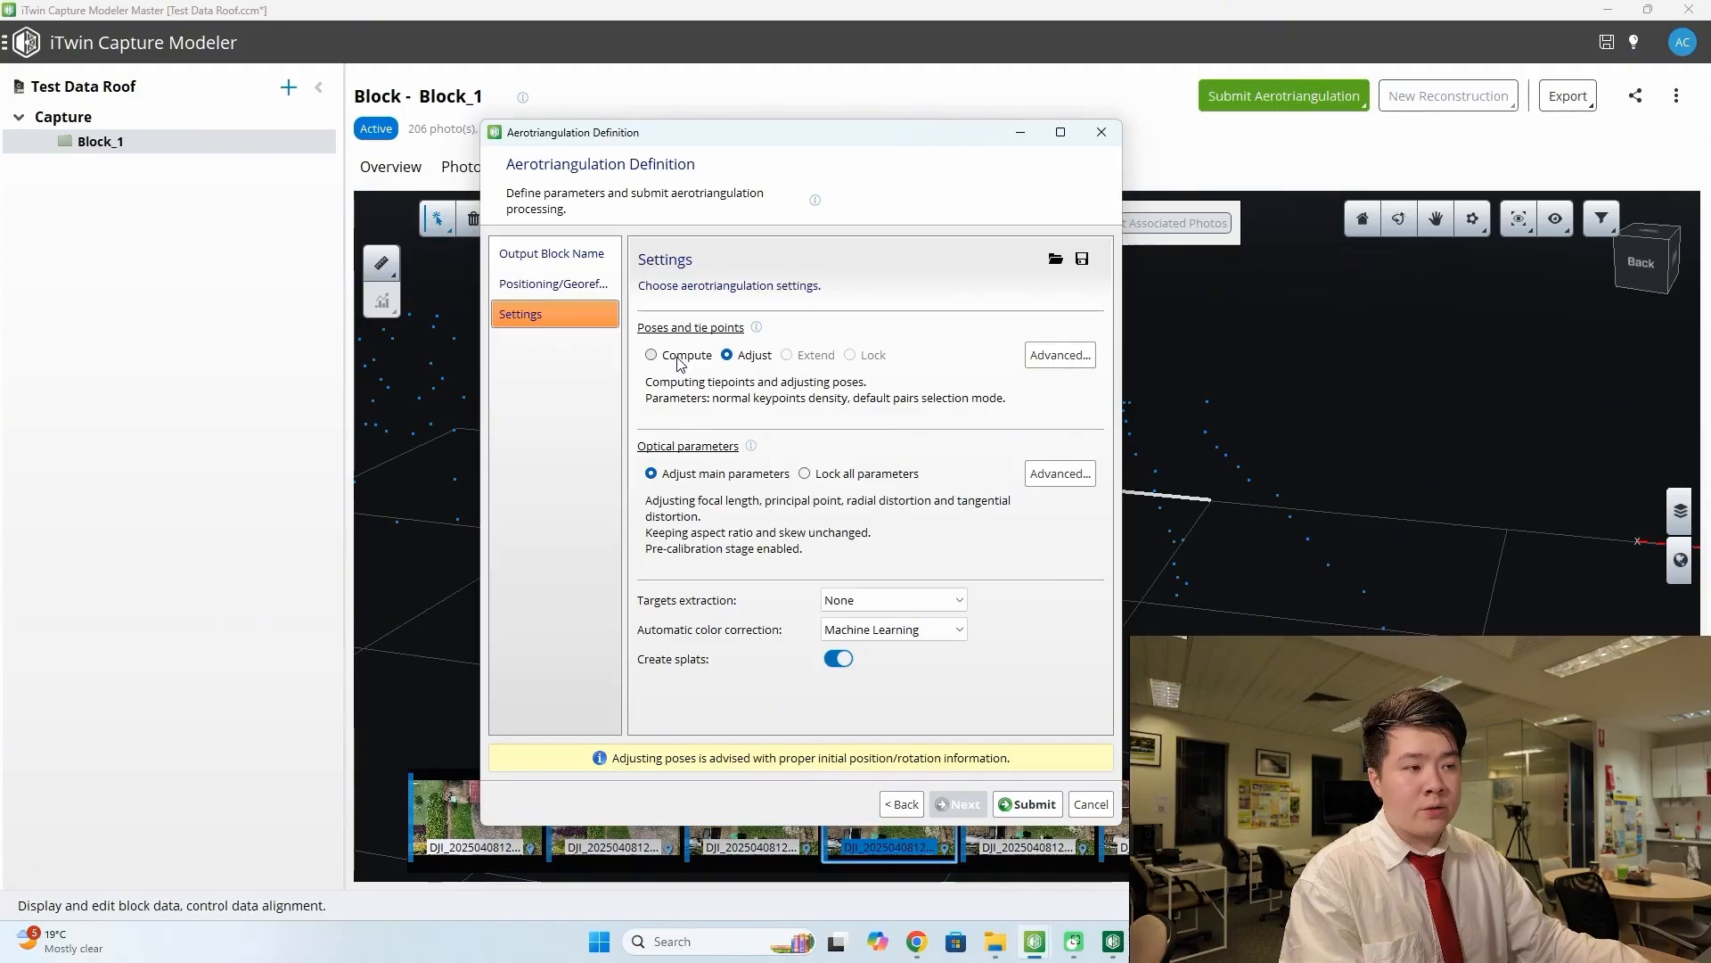
{"action": "left_click", "coordinate": [680, 360]}
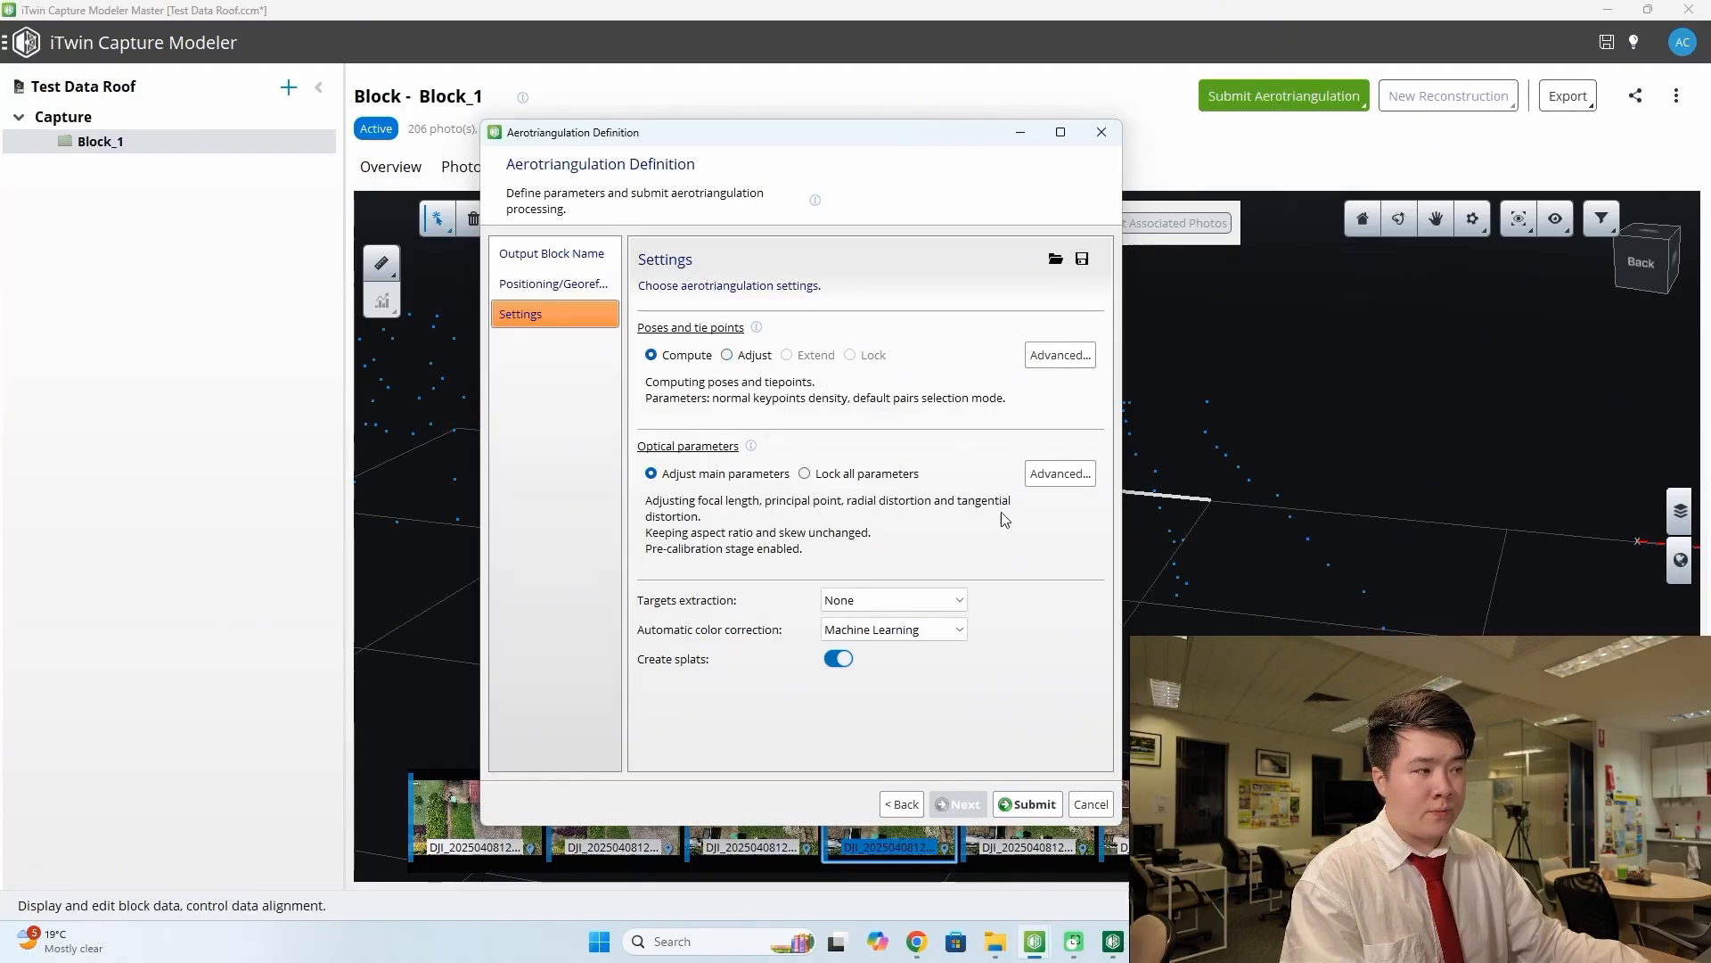
- Review the advanced poses and tie points policies for position, rotation and tie points, leaving them all on Compute
{"action": "left_click", "coordinate": [1059, 355]}
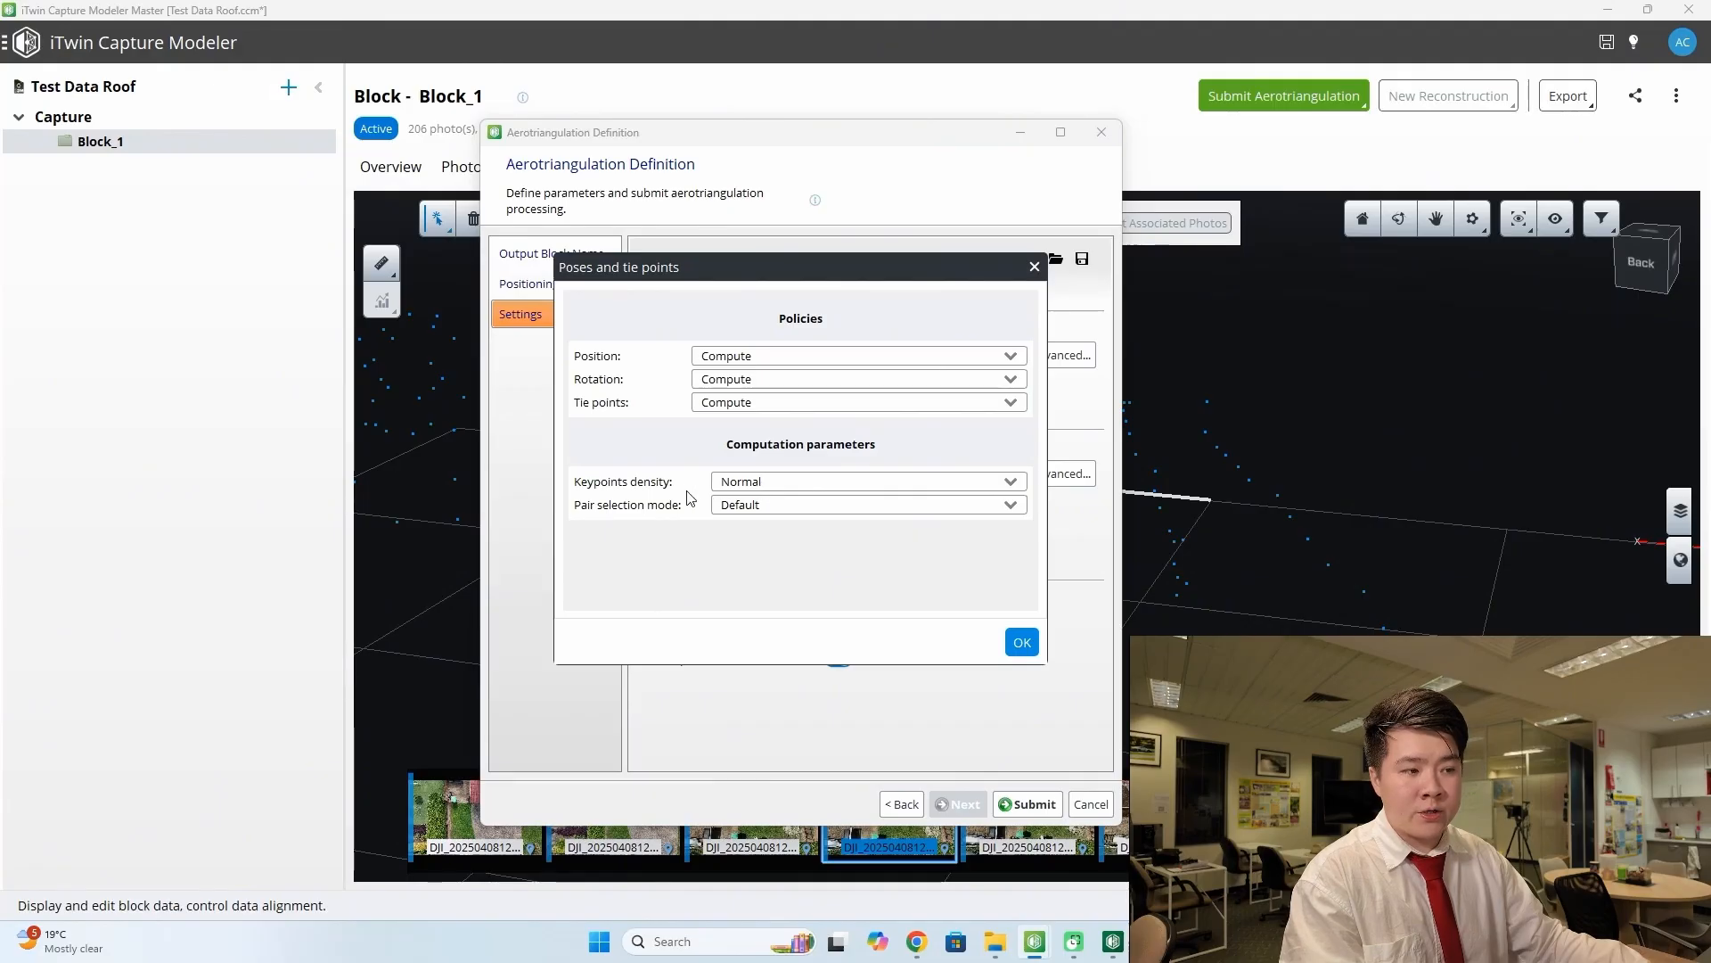
{"action": "left_click", "coordinate": [761, 481]}
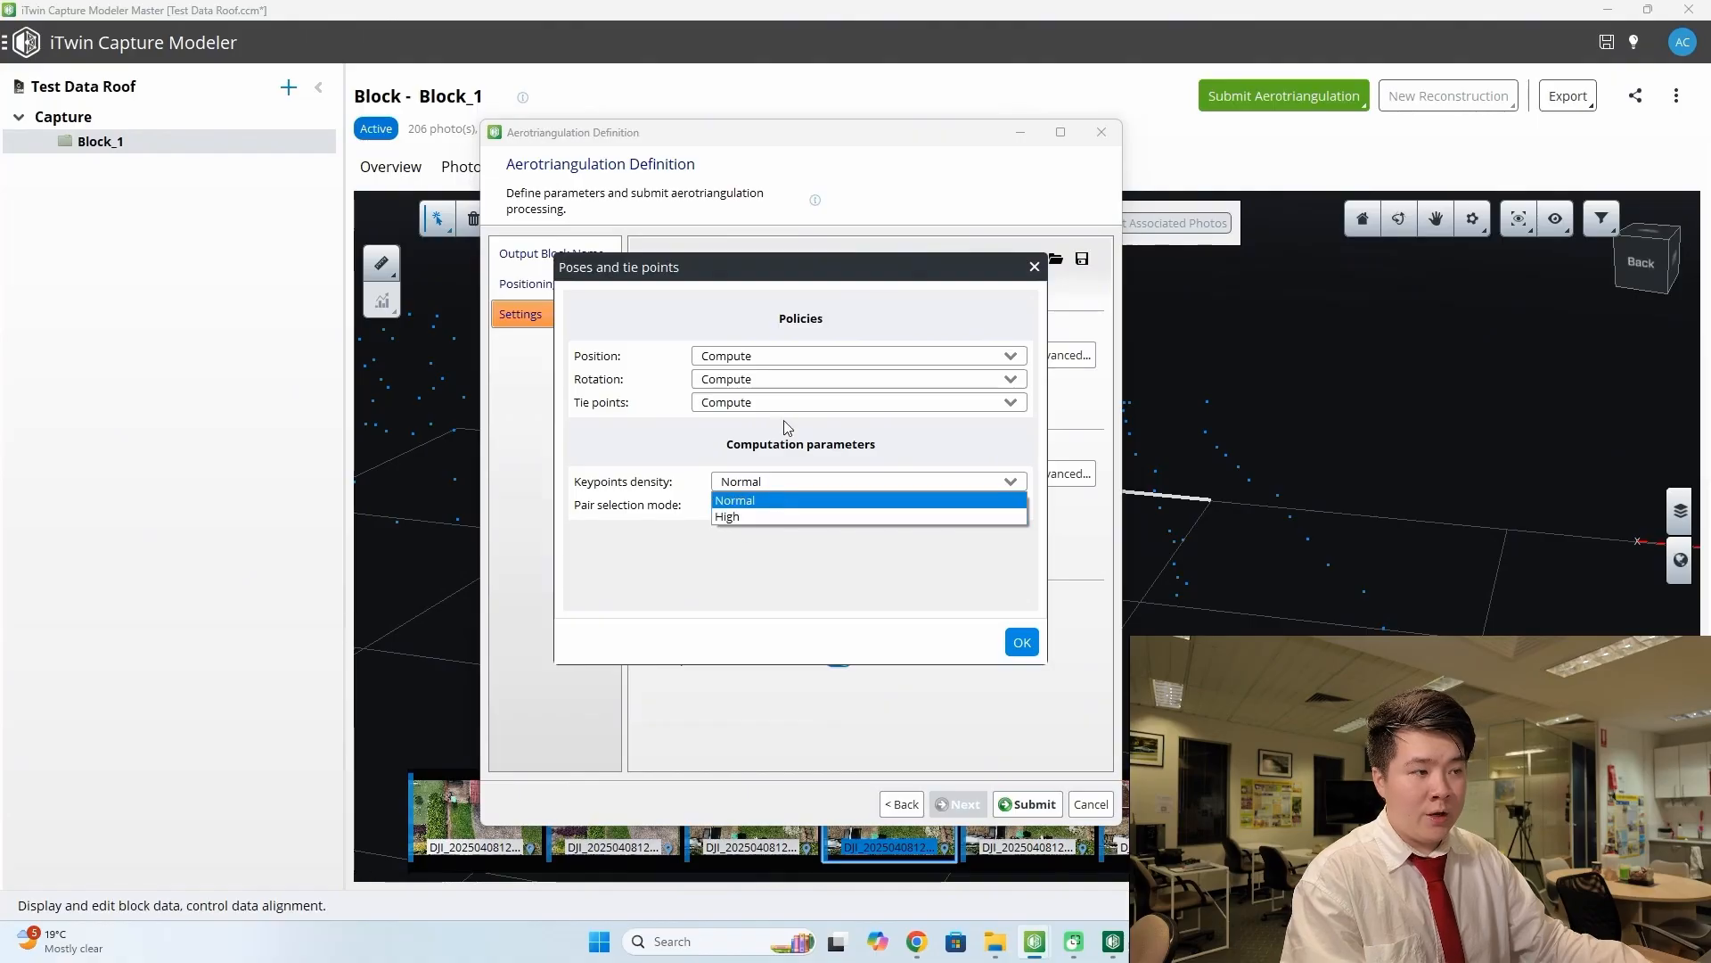
{"action": "left_click", "coordinate": [736, 346]}
{"action": "left_click", "coordinate": [738, 354]}
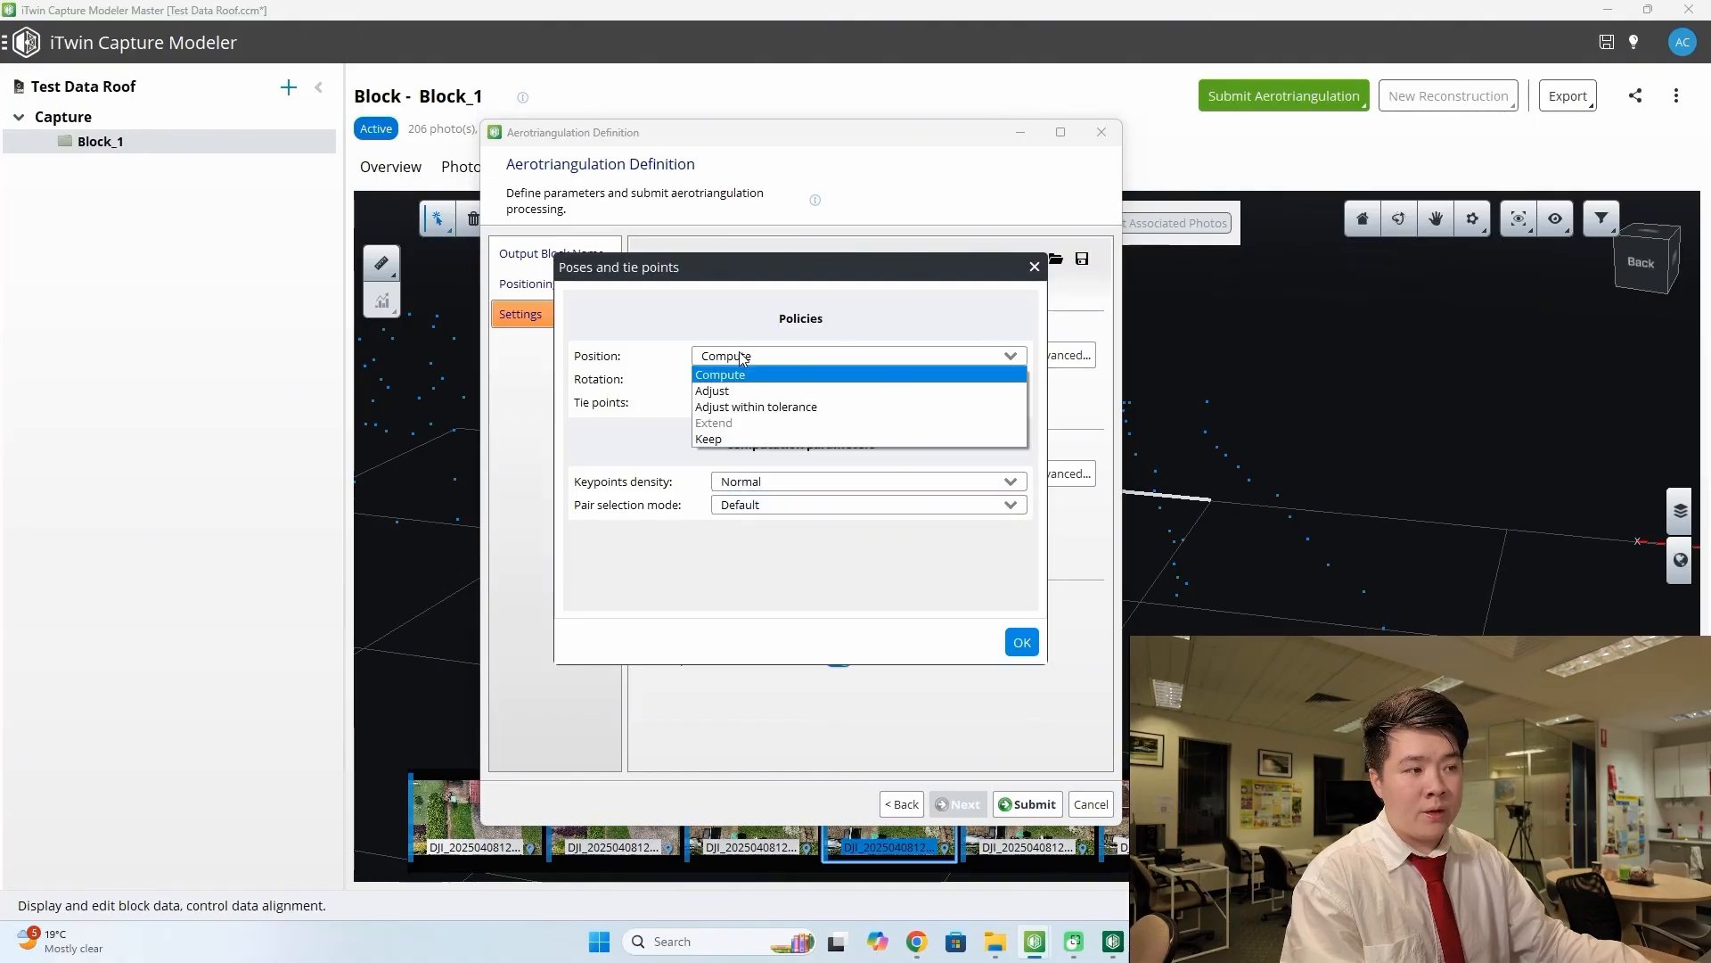
{"action": "left_click", "coordinate": [742, 359]}
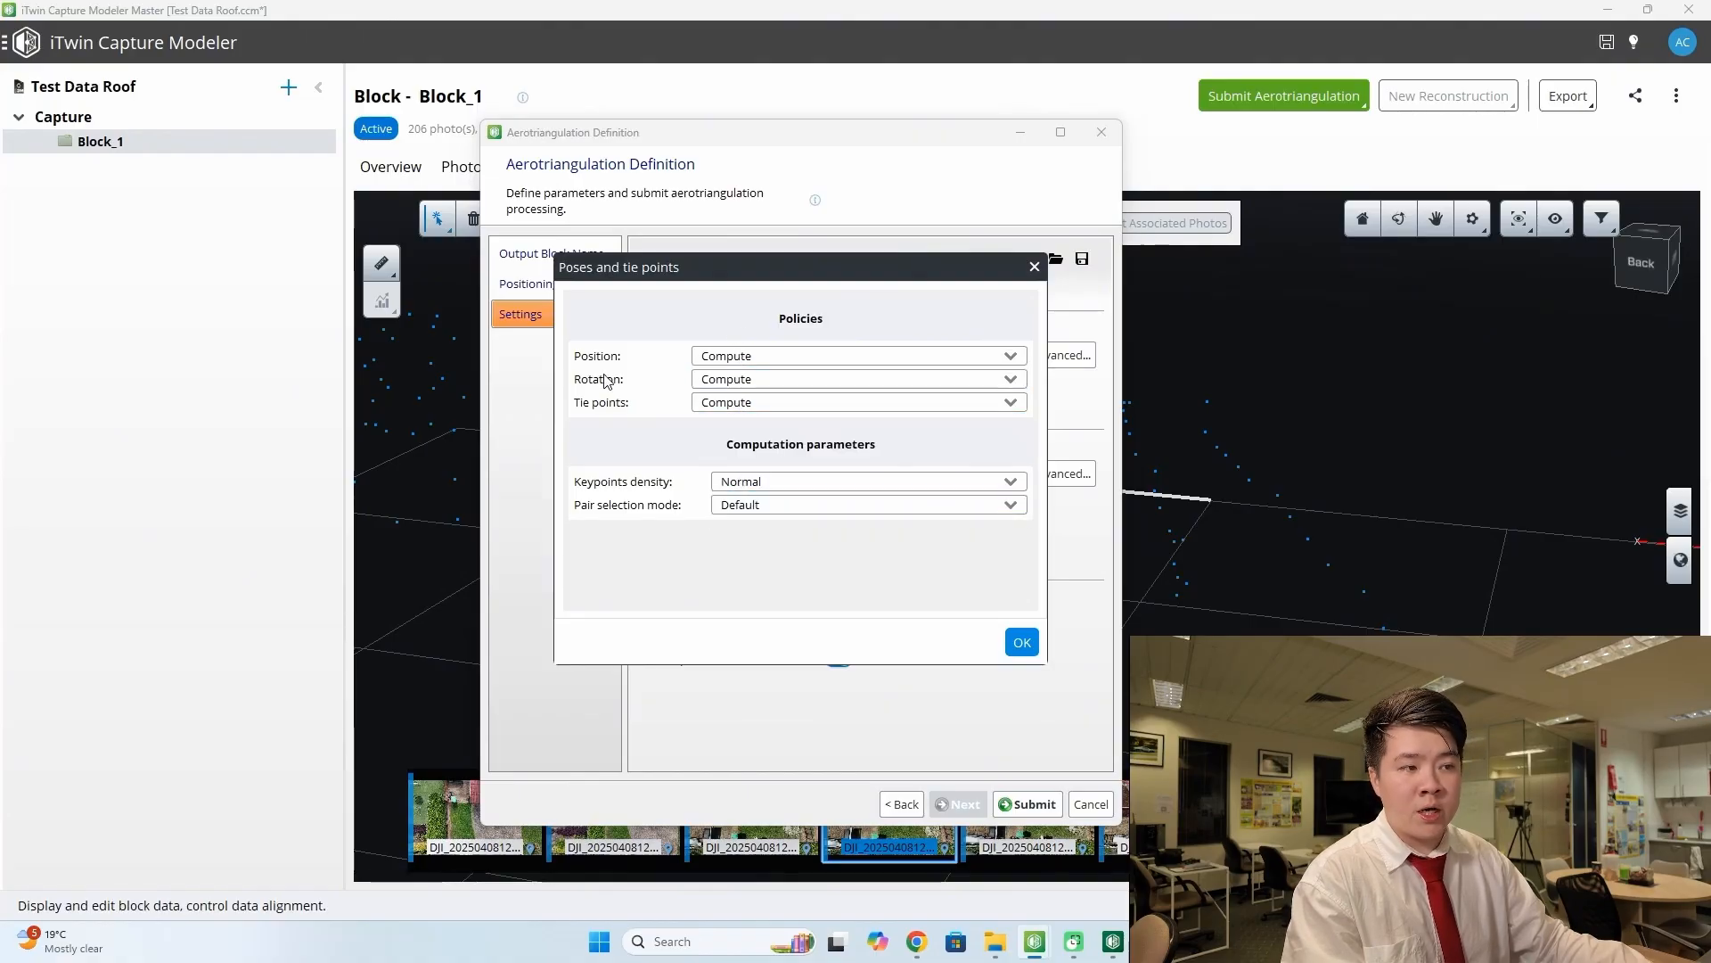
{"action": "left_click", "coordinate": [754, 403]}
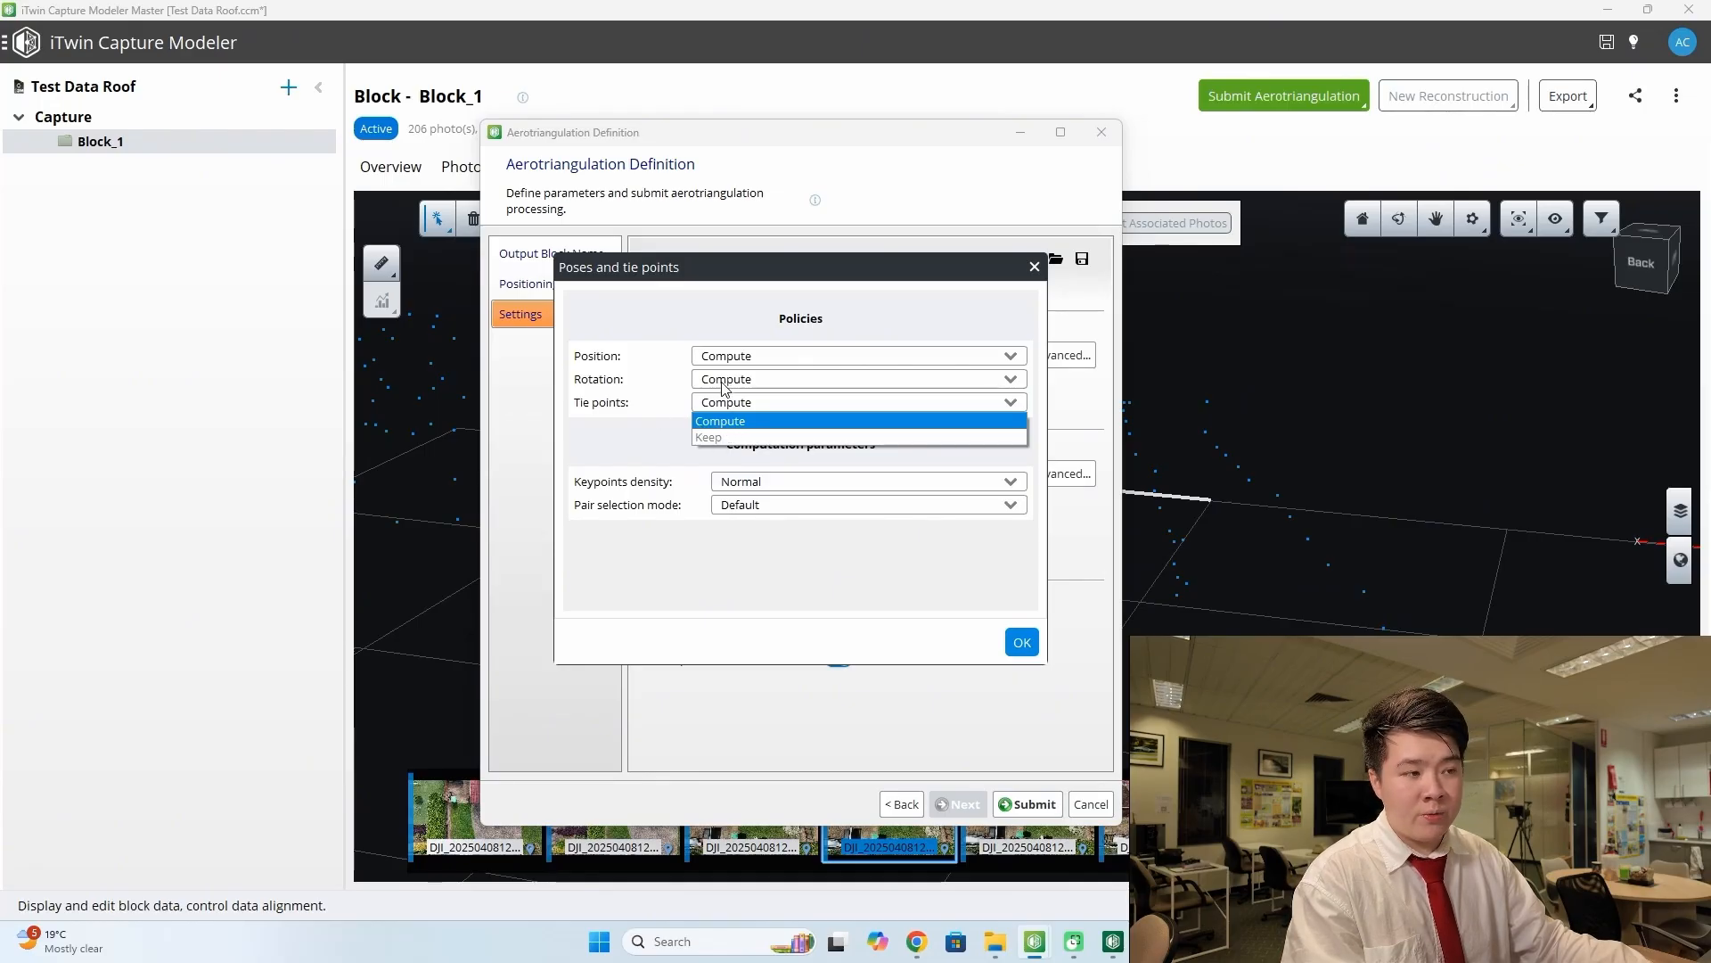
{"action": "left_click", "coordinate": [722, 419]}
{"action": "left_click", "coordinate": [749, 358]}
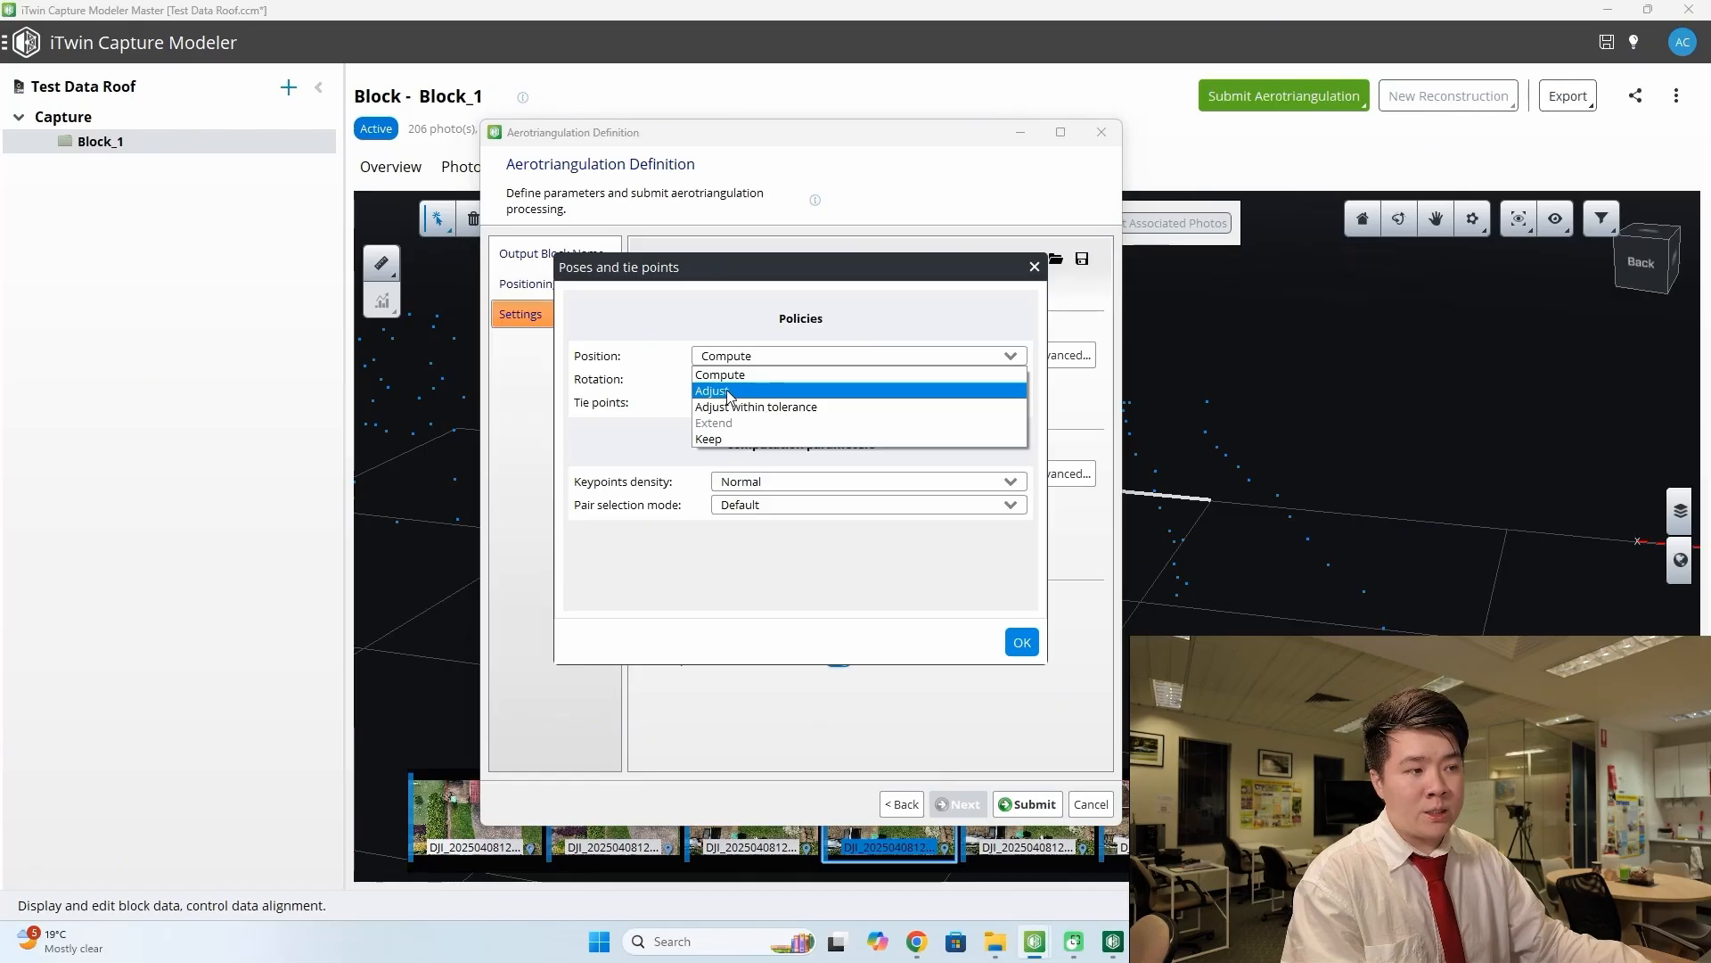
{"action": "left_click", "coordinate": [694, 452]}
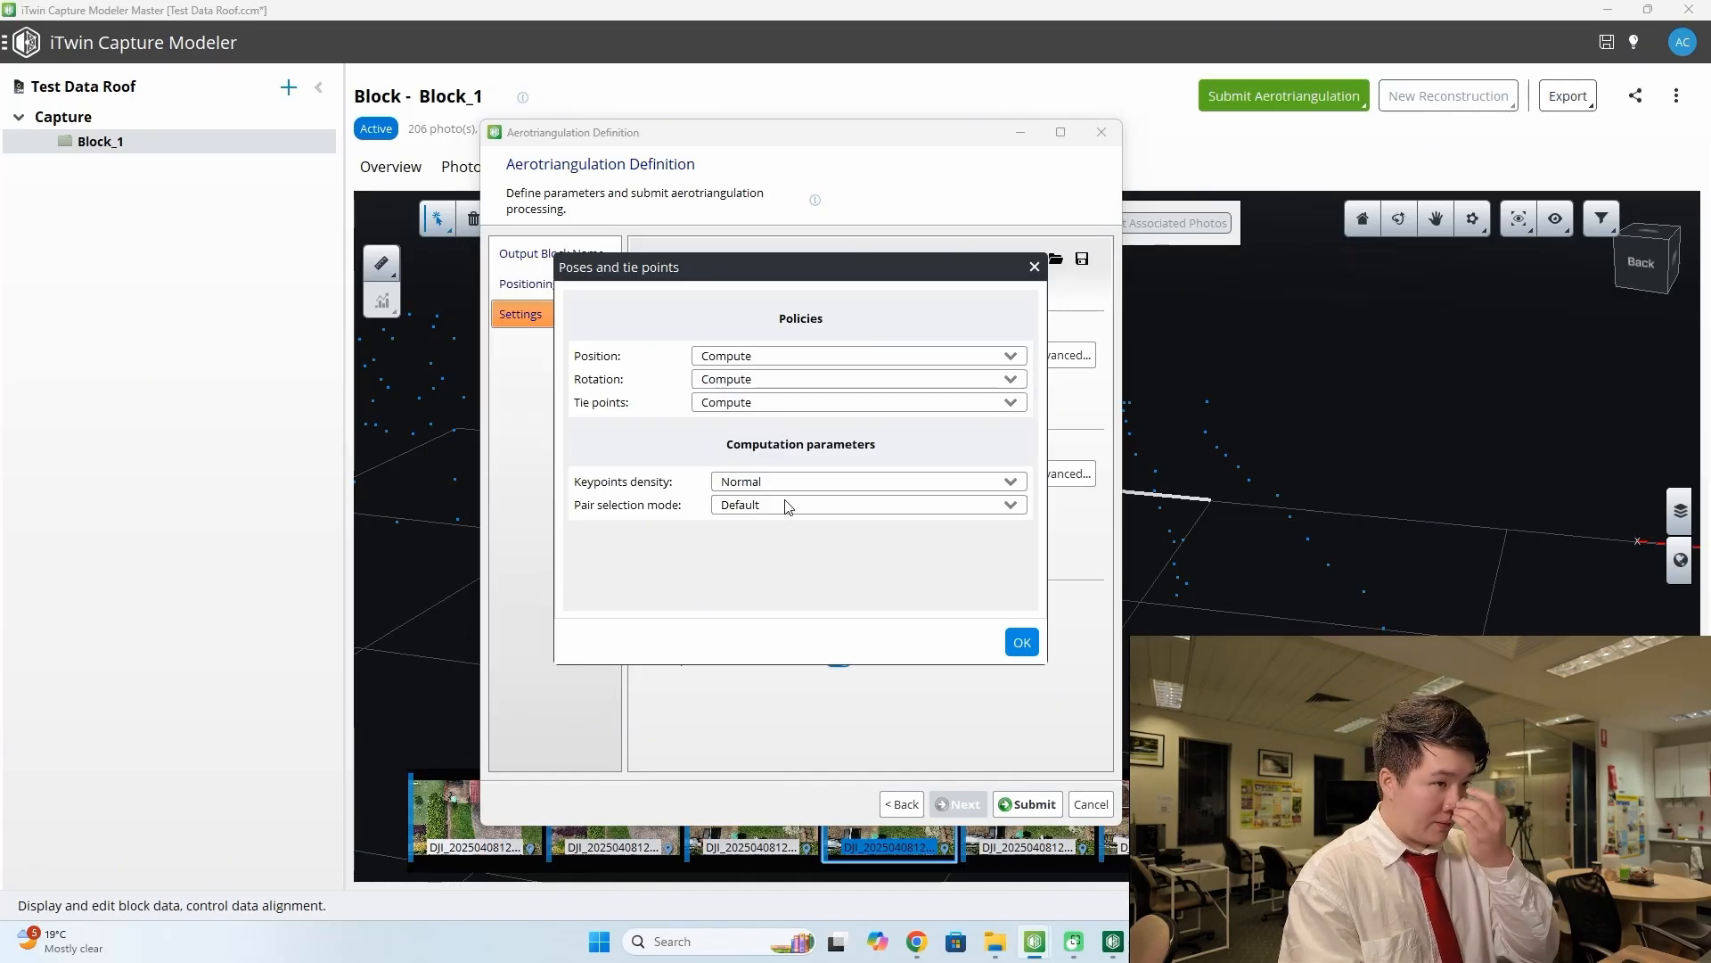
- Review the keypoints density and pair selection options, keeping Normal and Default, and look over the advanced optical parameters
{"action": "left_click", "coordinate": [737, 483]}
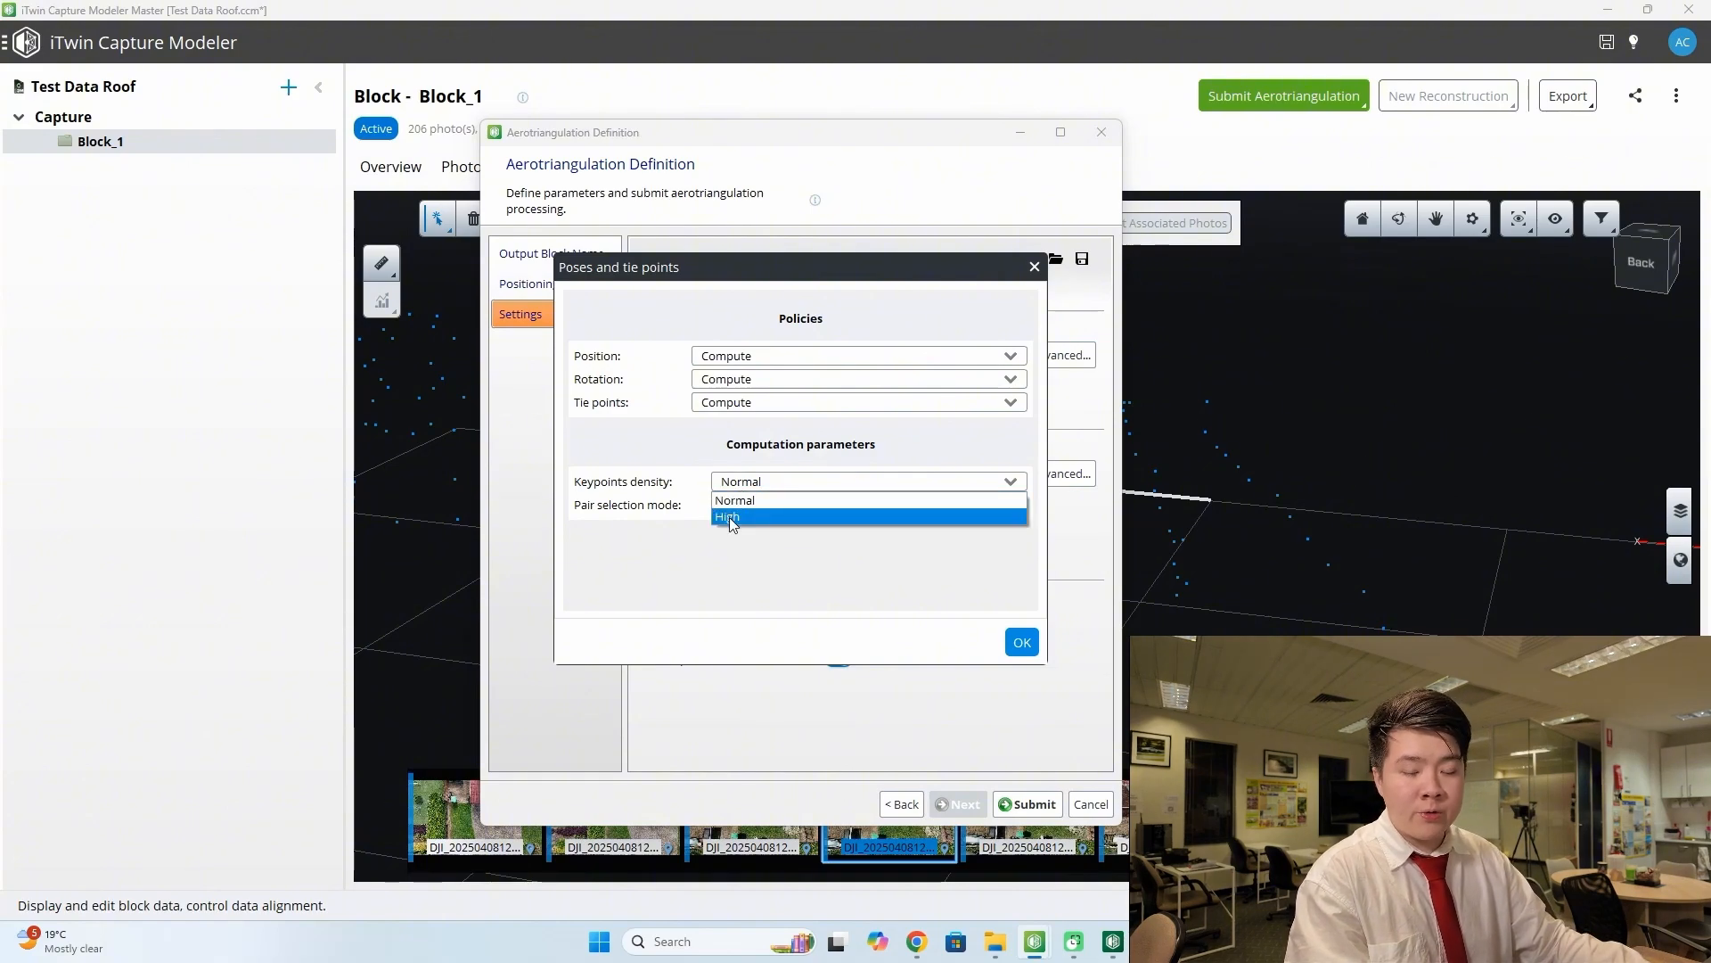
{"action": "left_click", "coordinate": [741, 501]}
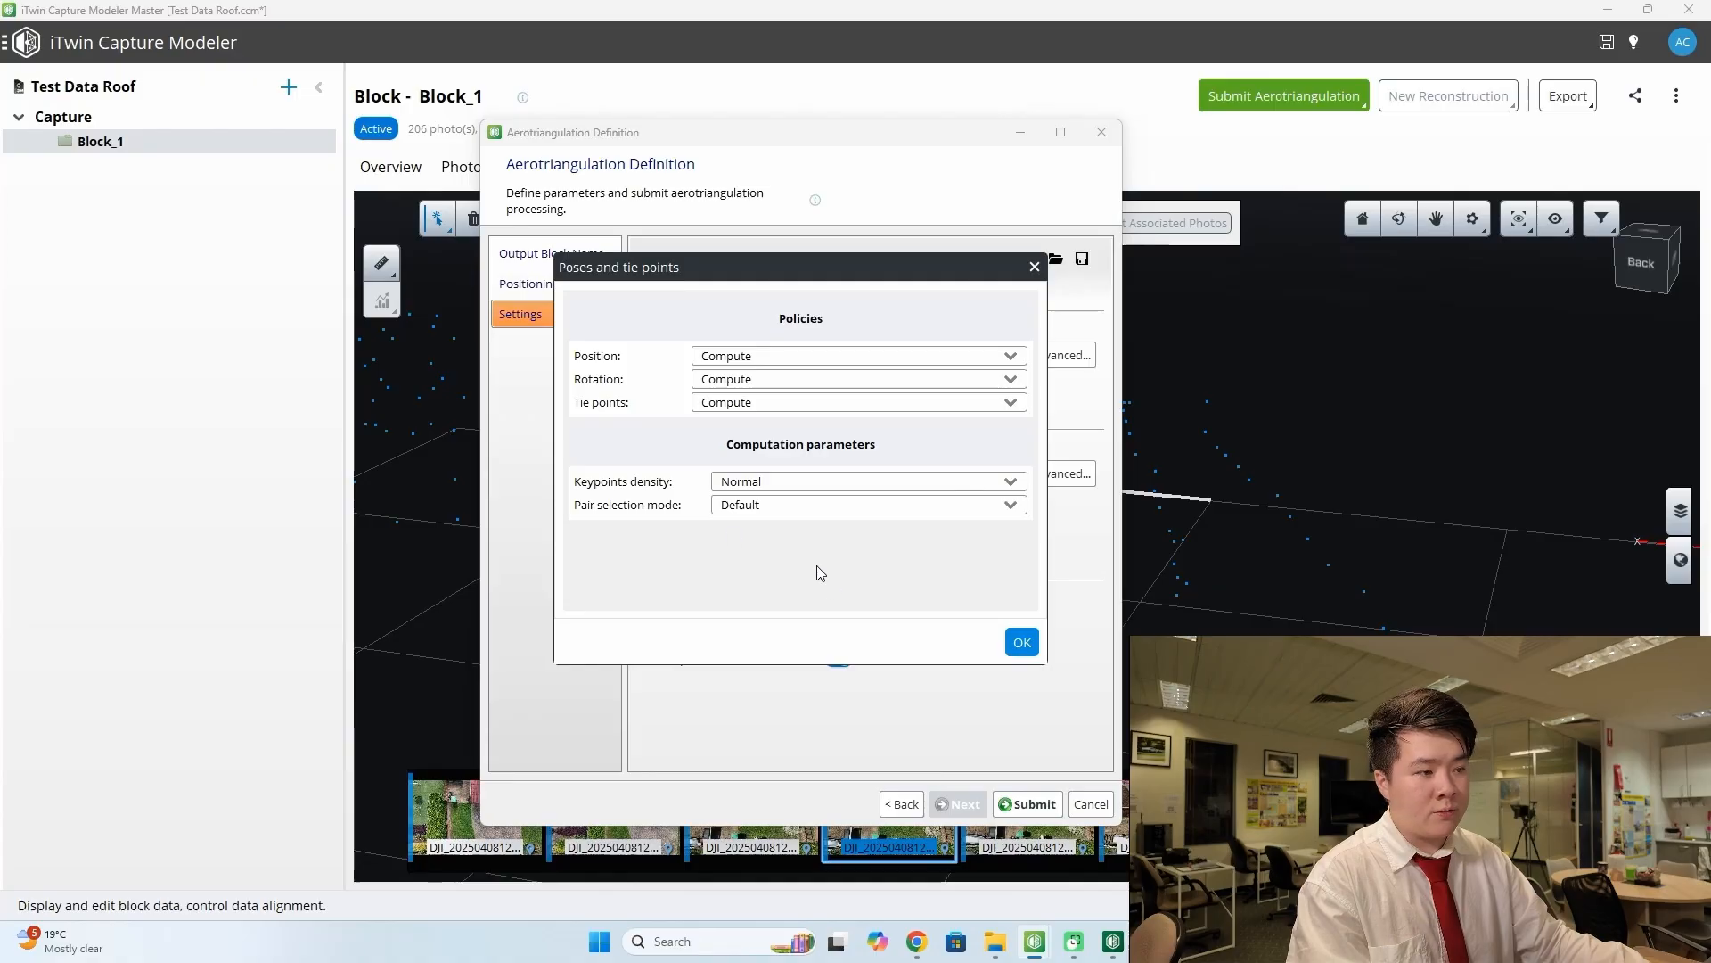
{"action": "left_click", "coordinate": [750, 512]}
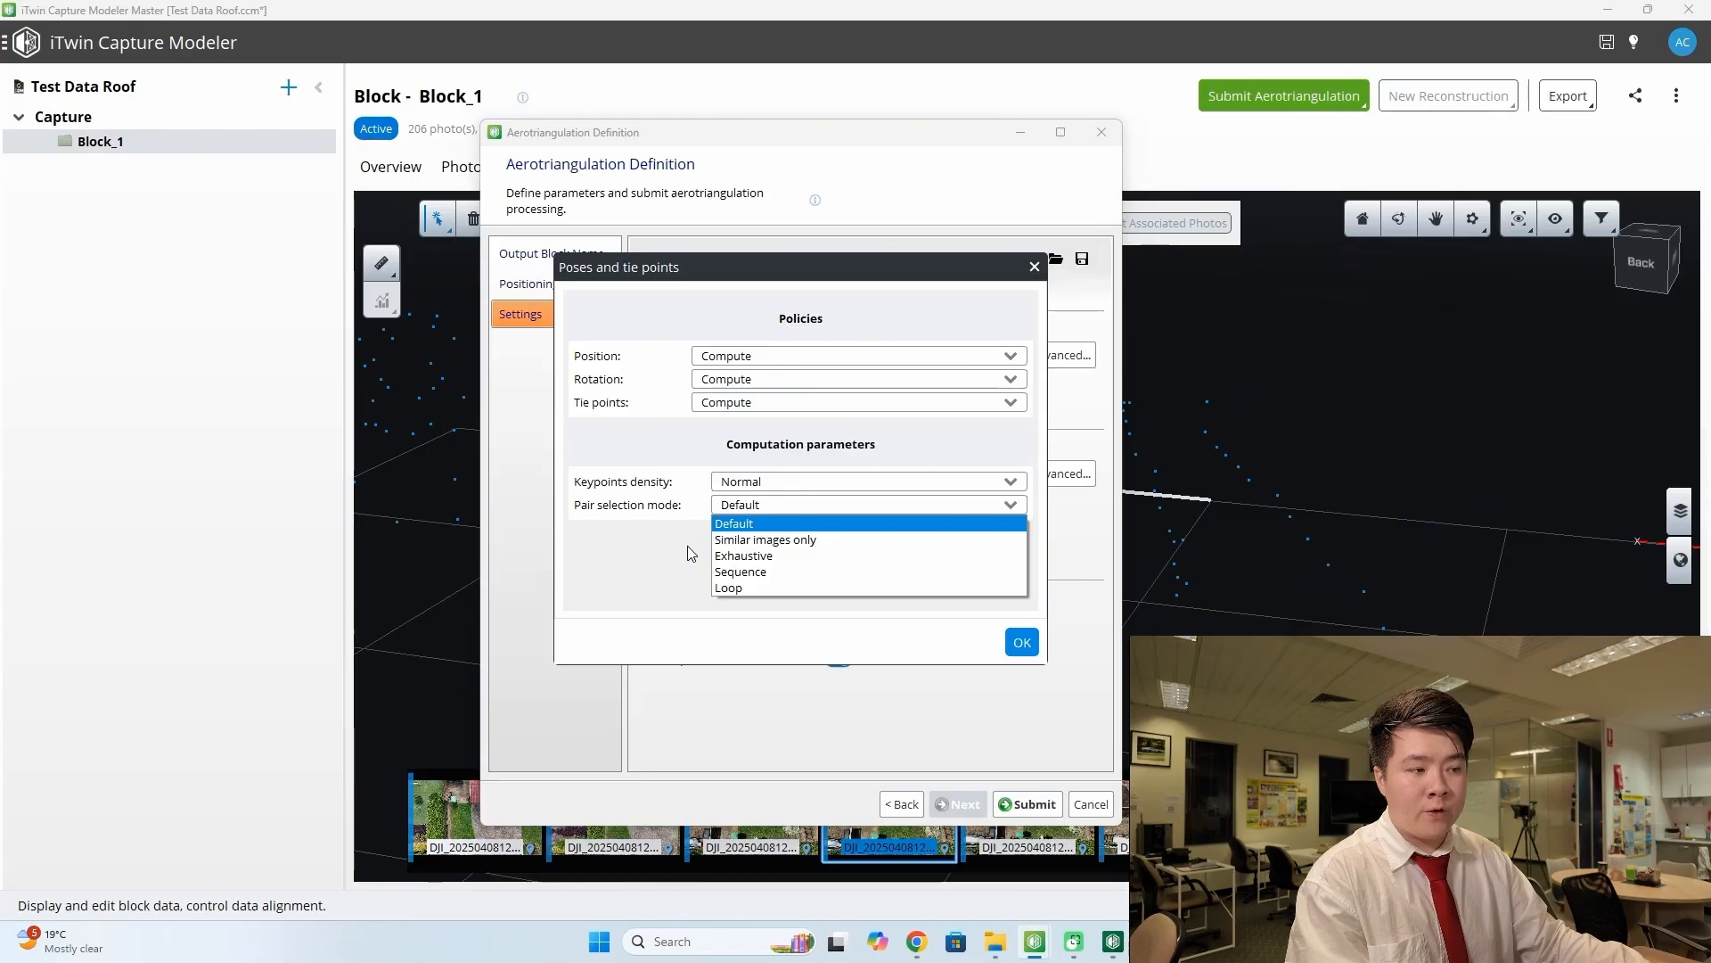
{"action": "left_click", "coordinate": [763, 525]}
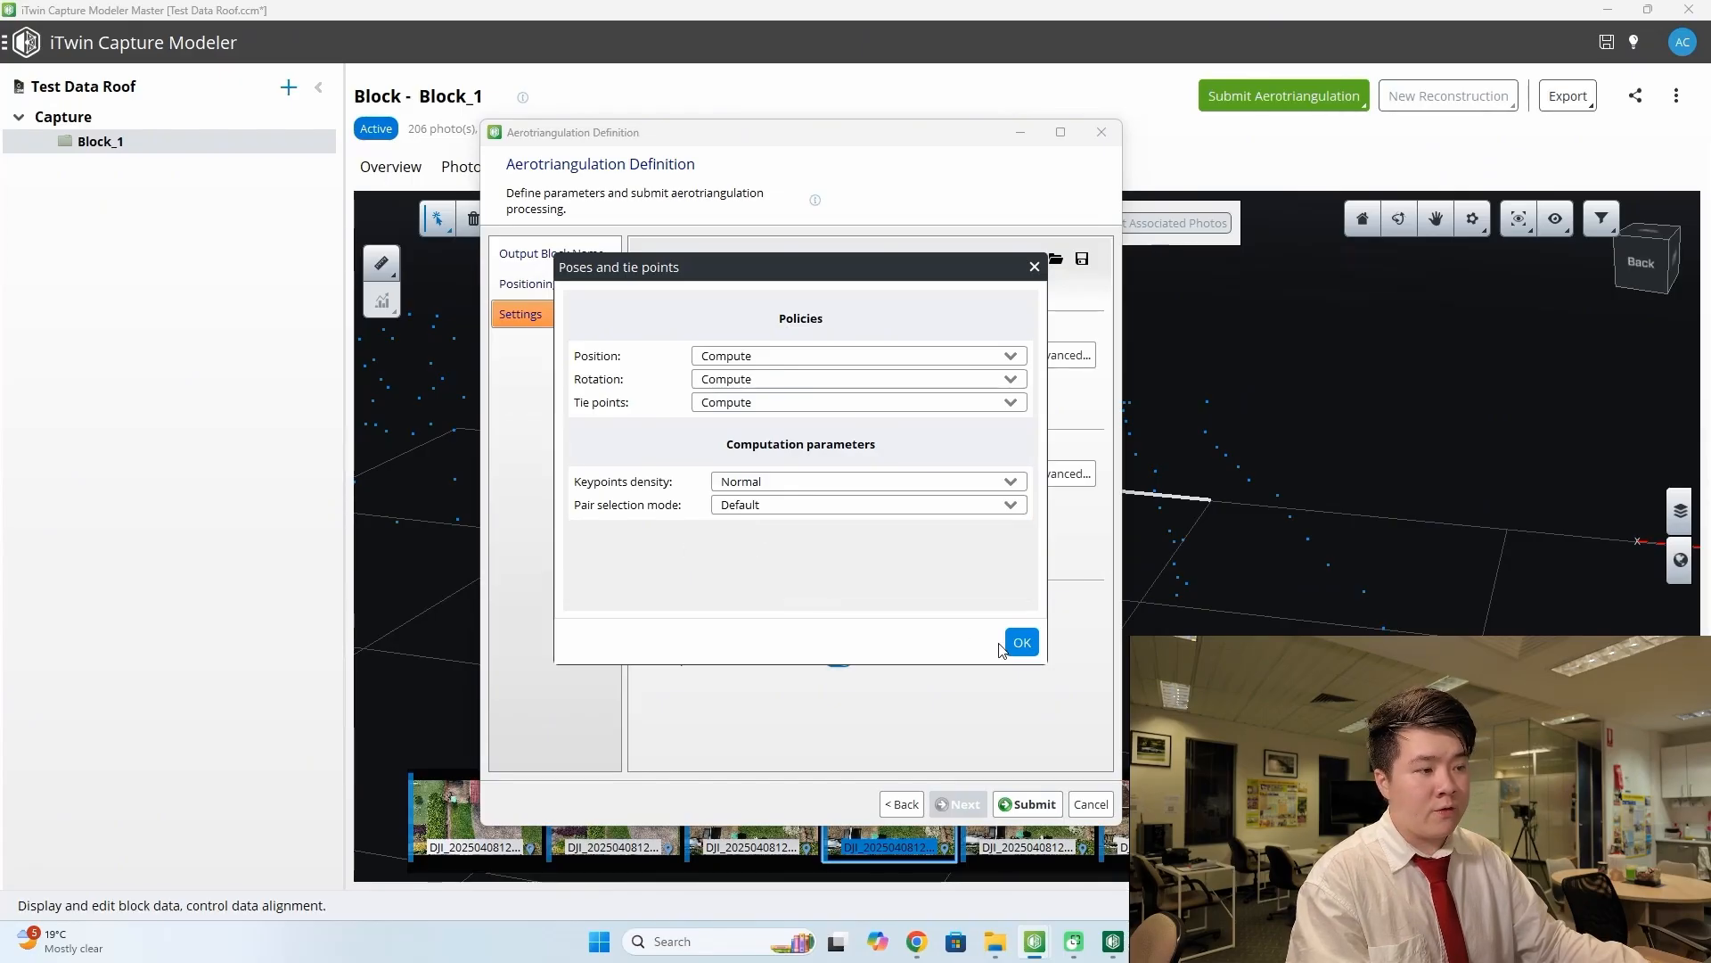
{"action": "left_click", "coordinate": [1021, 642]}
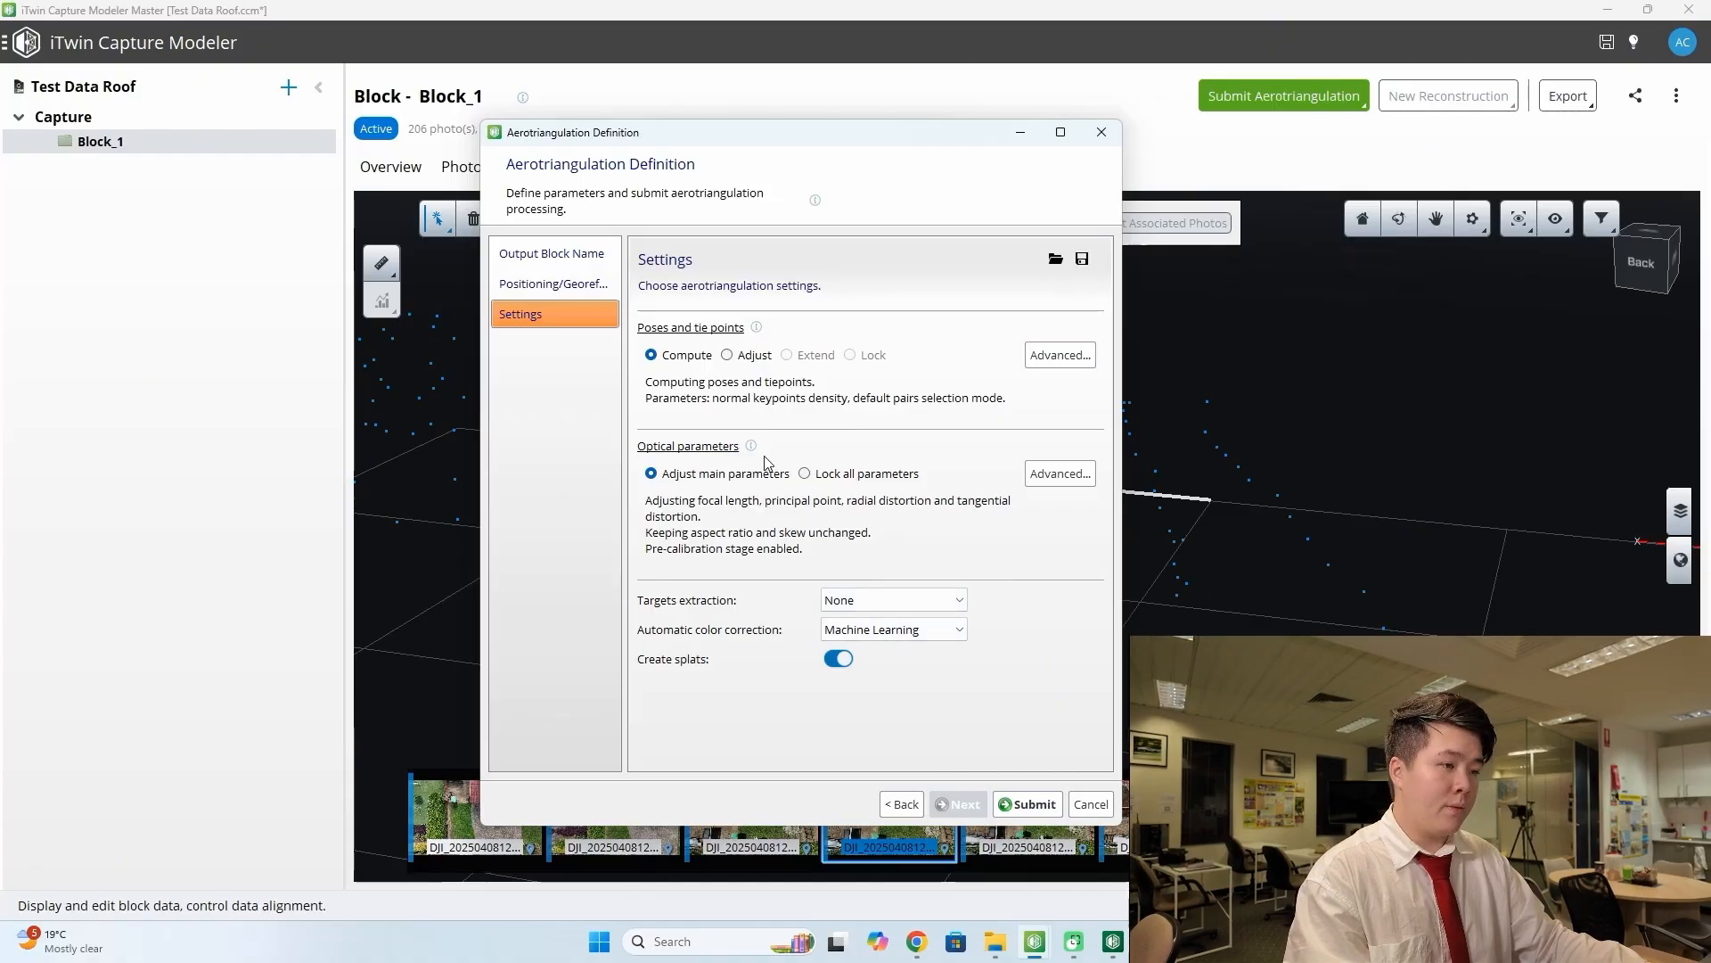
{"action": "left_click", "coordinate": [1060, 473]}
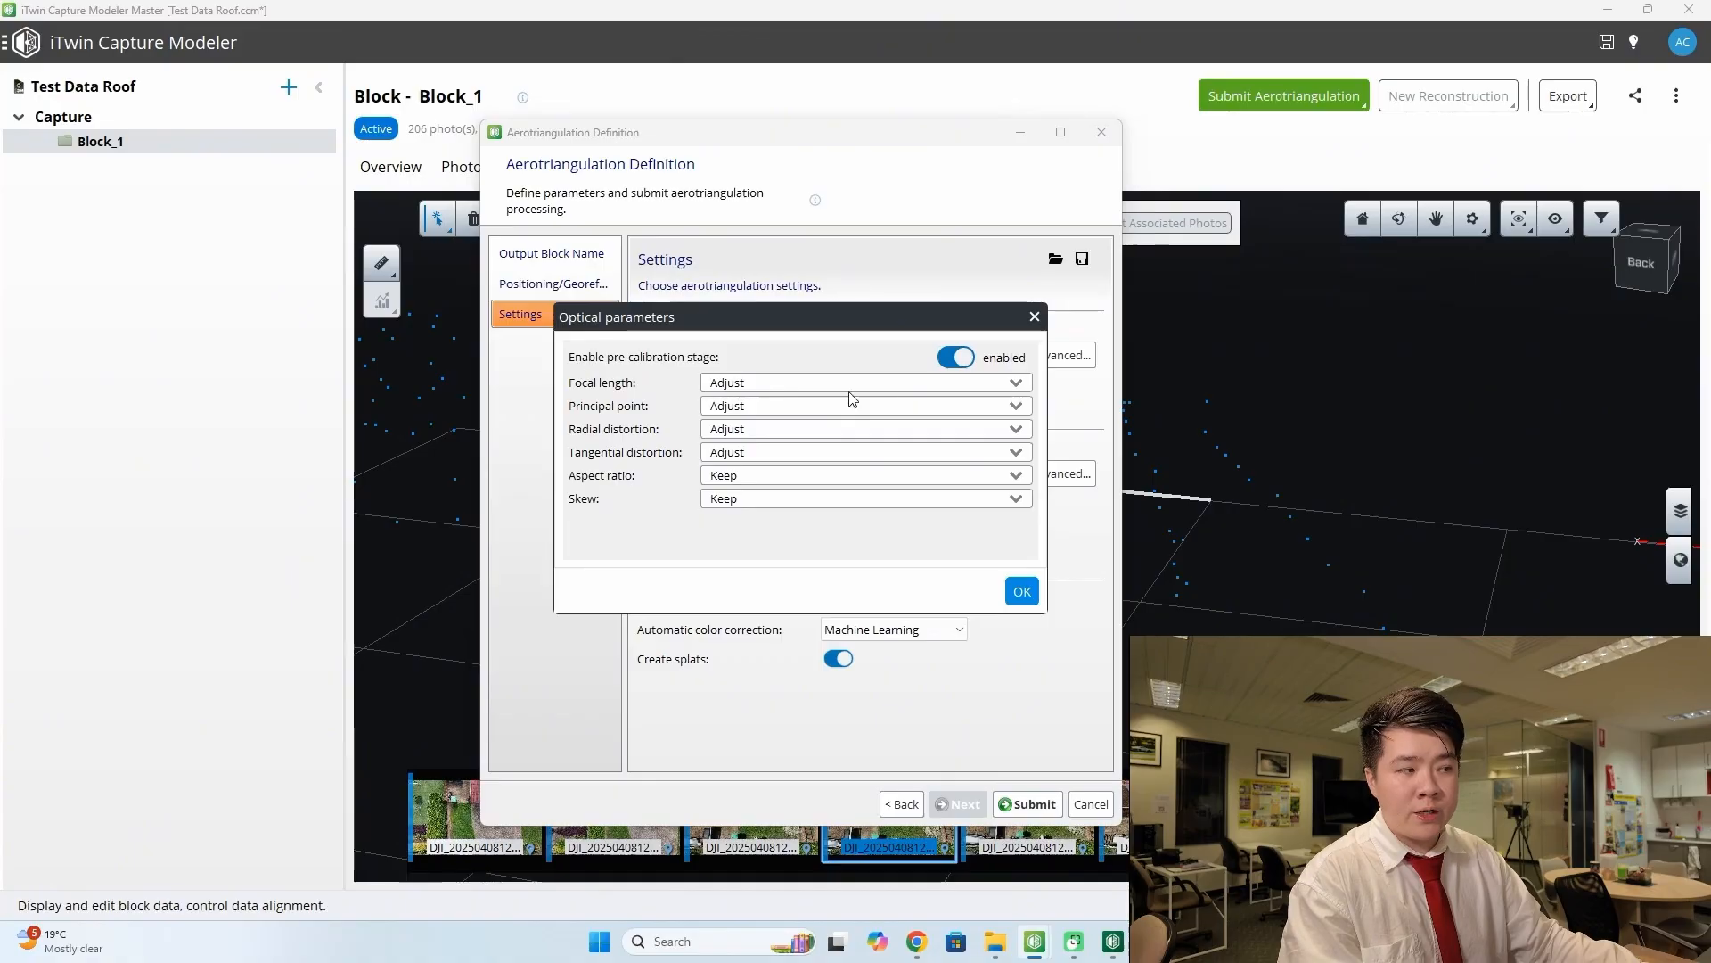
{"action": "left_click", "coordinate": [1034, 318]}
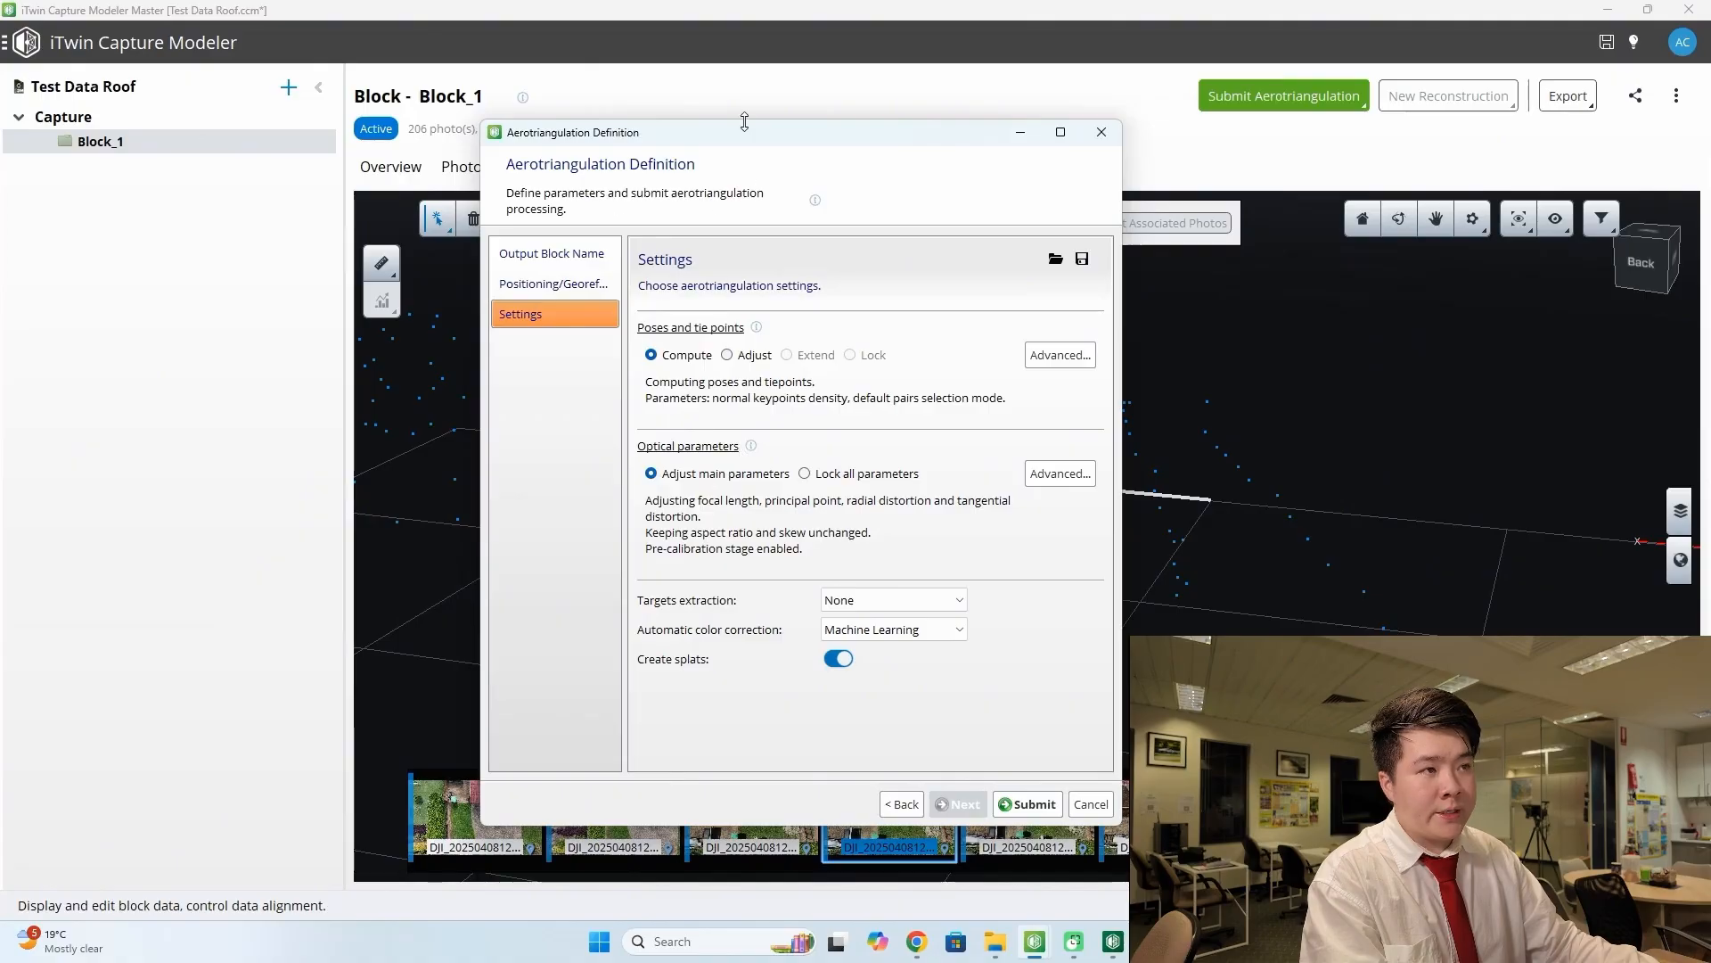
- Move the aerotriangulation definition aside, discard it, and return to the photo list of Block_1
{"action": "left_click_drag", "start_coordinate": [740, 142], "coordinate": [745, 208]}
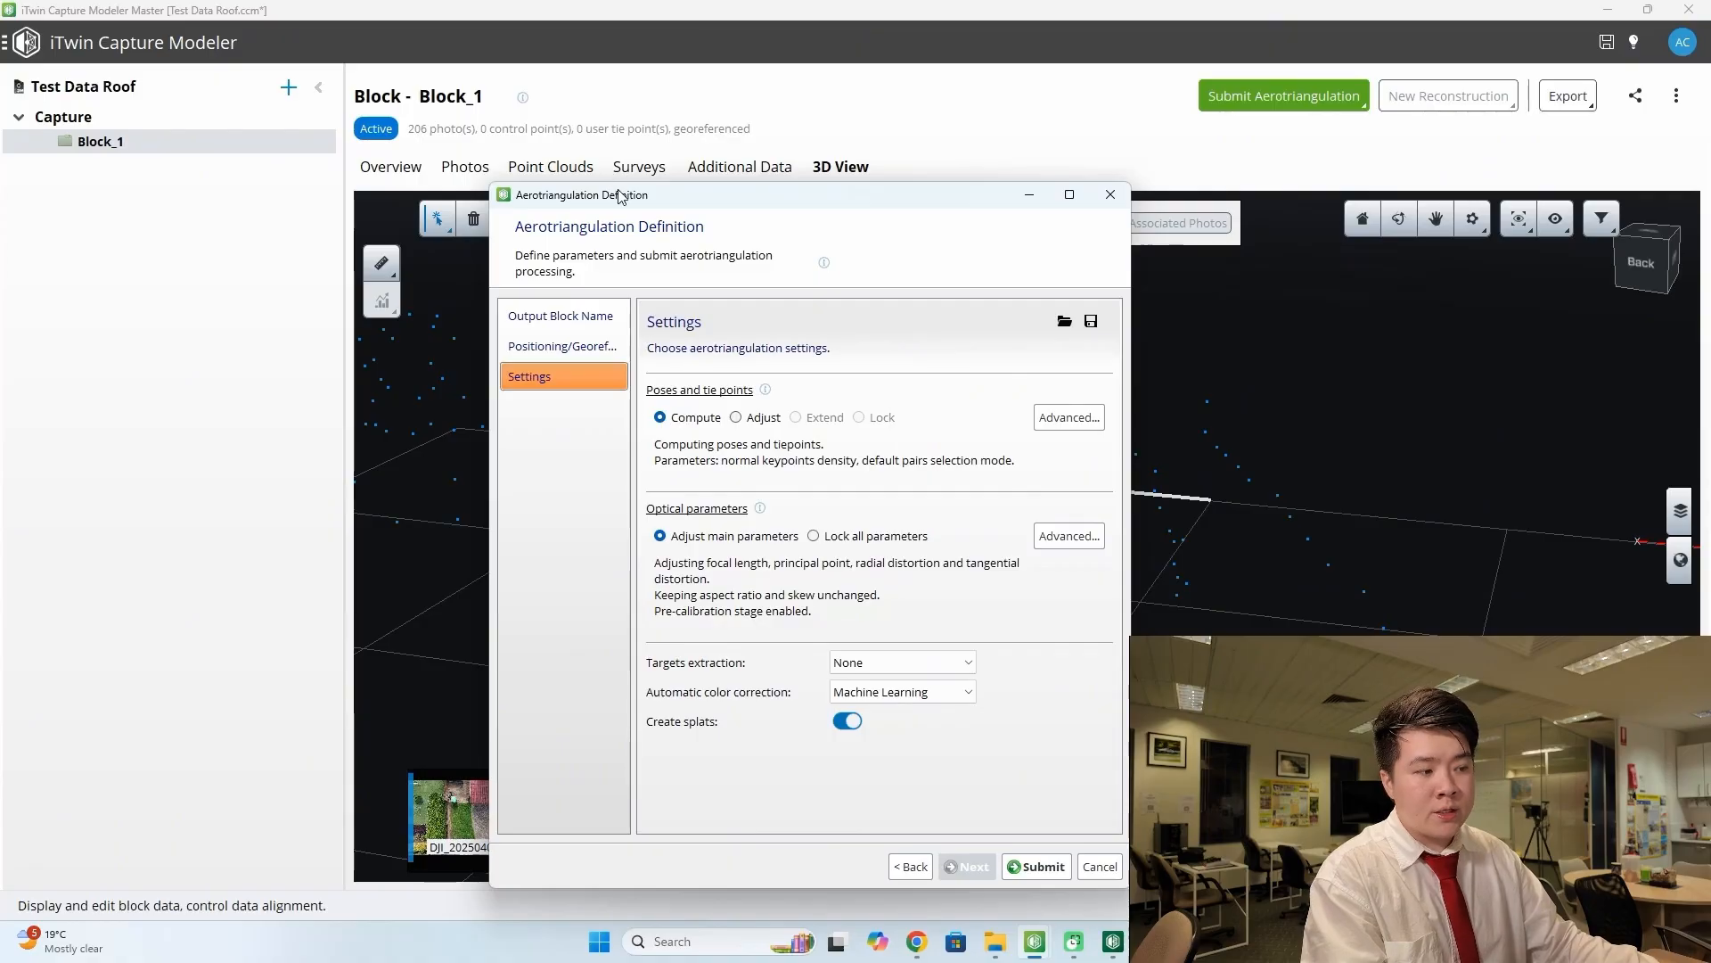
{"action": "left_click", "coordinate": [1056, 197]}
{"action": "left_click_drag", "start_coordinate": [1538, 9], "coordinate": [1369, 116]}
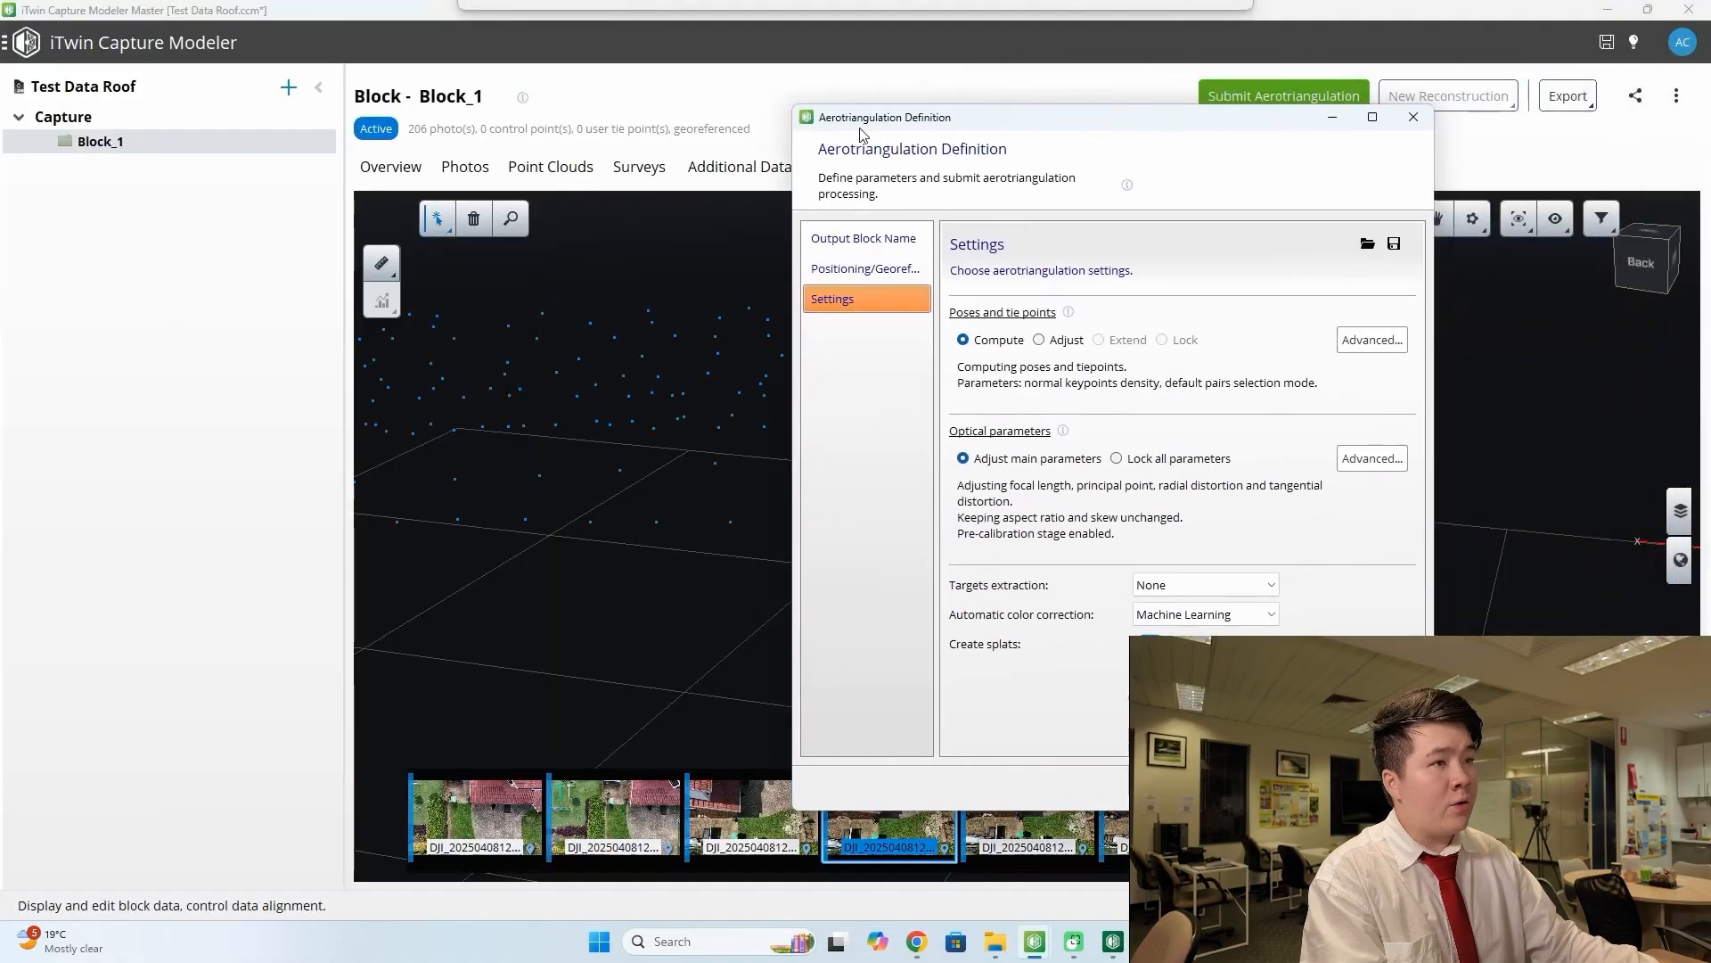
{"action": "left_click", "coordinate": [1333, 117]}
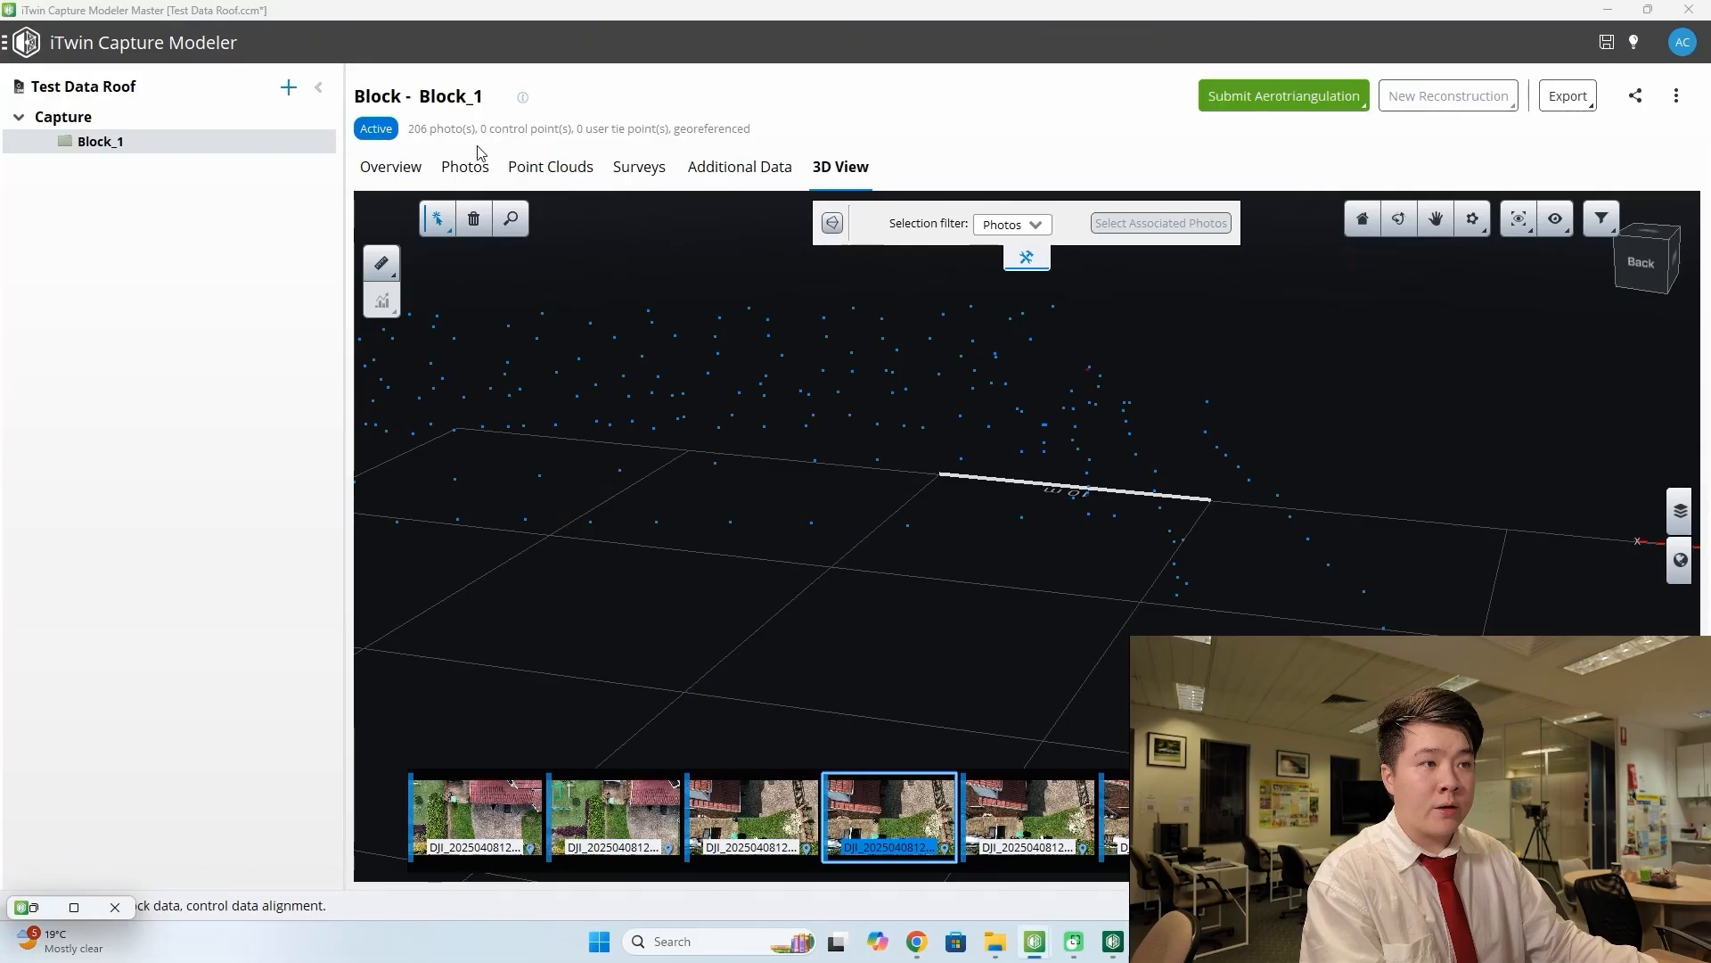
{"action": "left_click", "coordinate": [114, 907]}
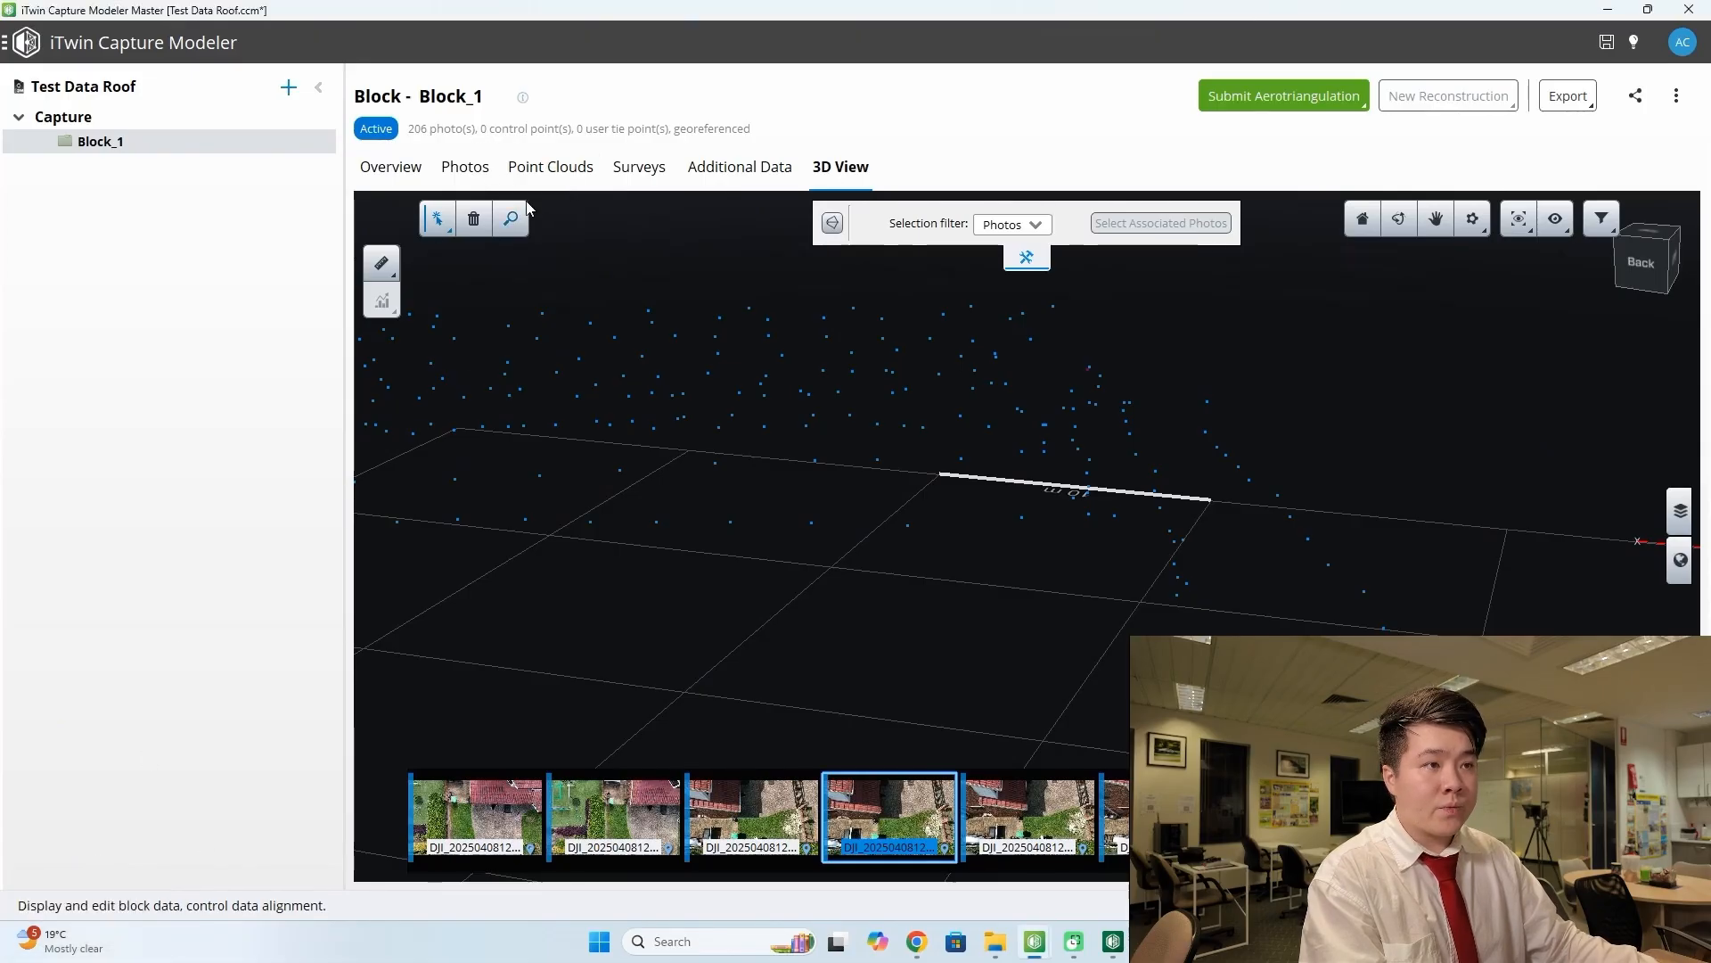
{"action": "left_click", "coordinate": [462, 172]}
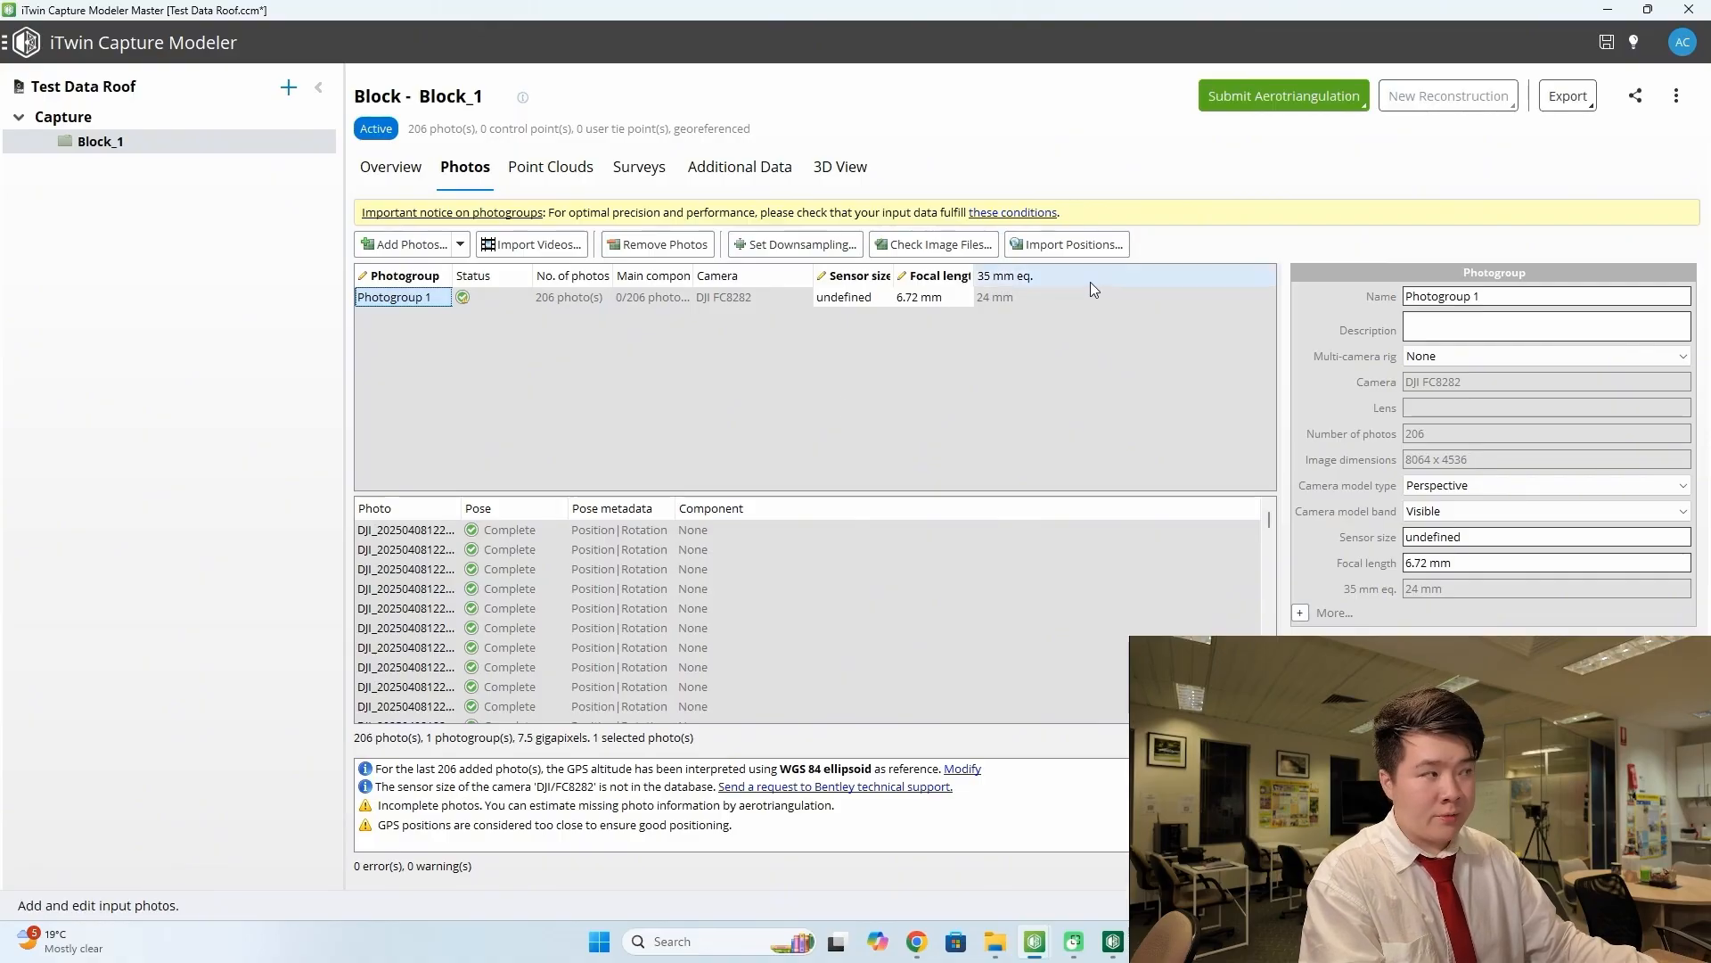
- Start a new aerotriangulation definition for Block_1 and name its output block Roof AT
{"action": "left_click", "coordinate": [1283, 96]}
{"action": "left_click", "coordinate": [1173, 157]}
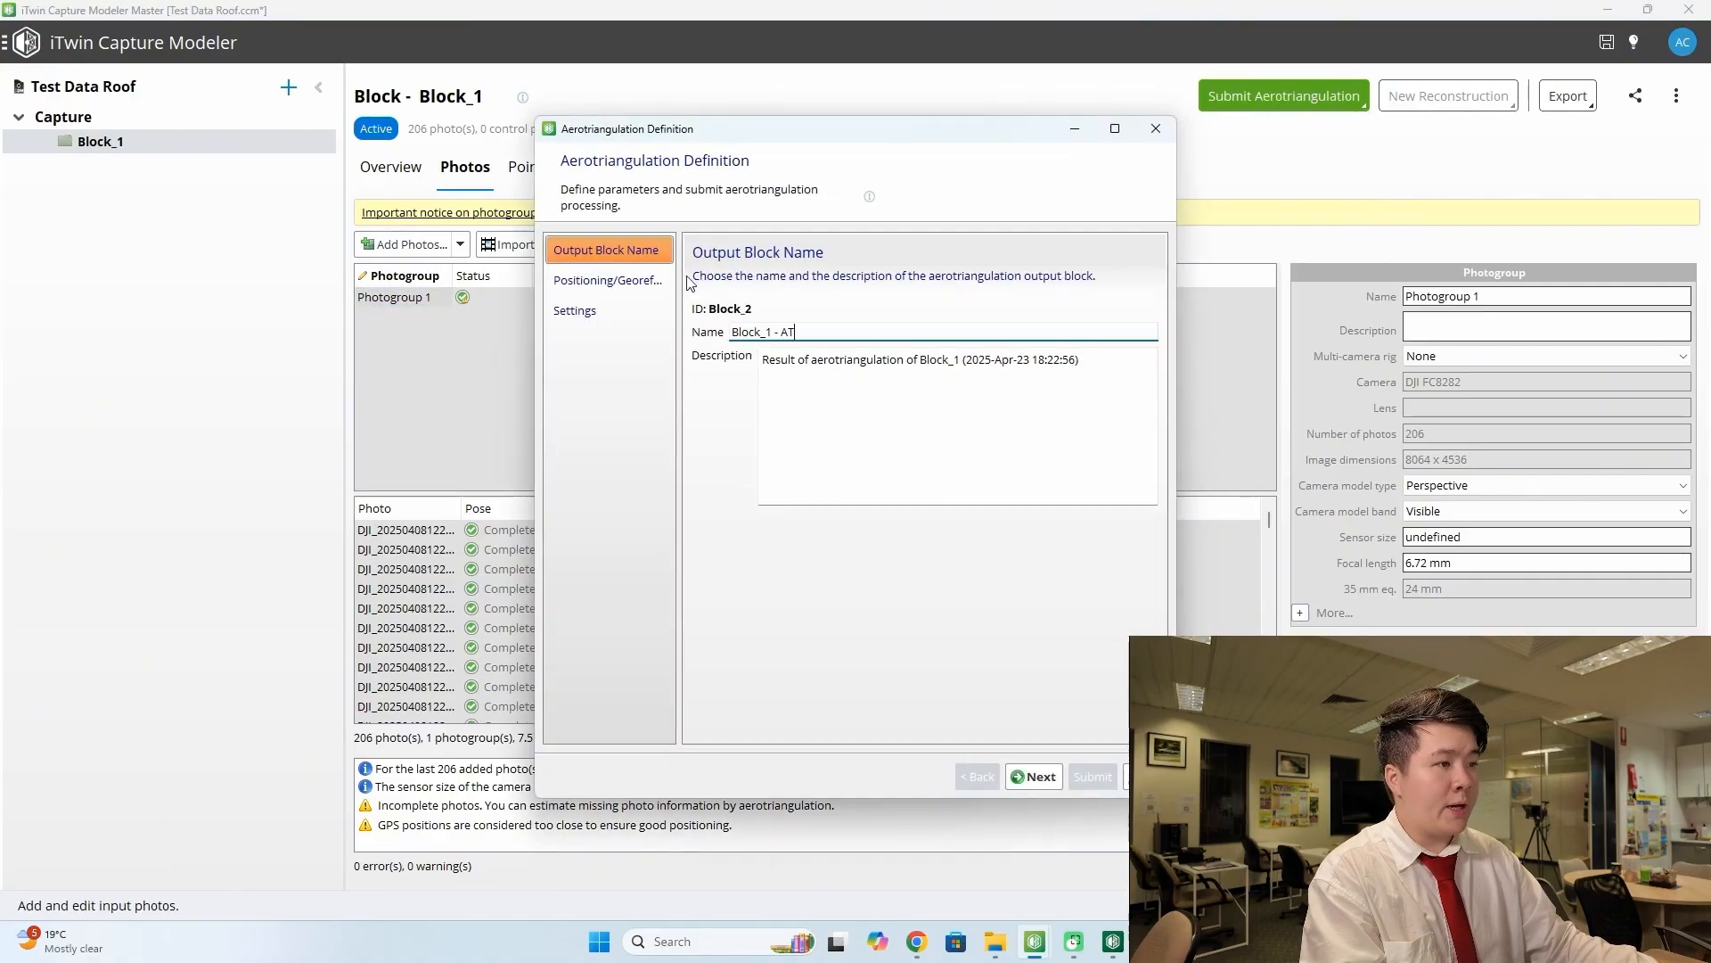
{"action": "triple_click", "coordinate": [722, 346]}
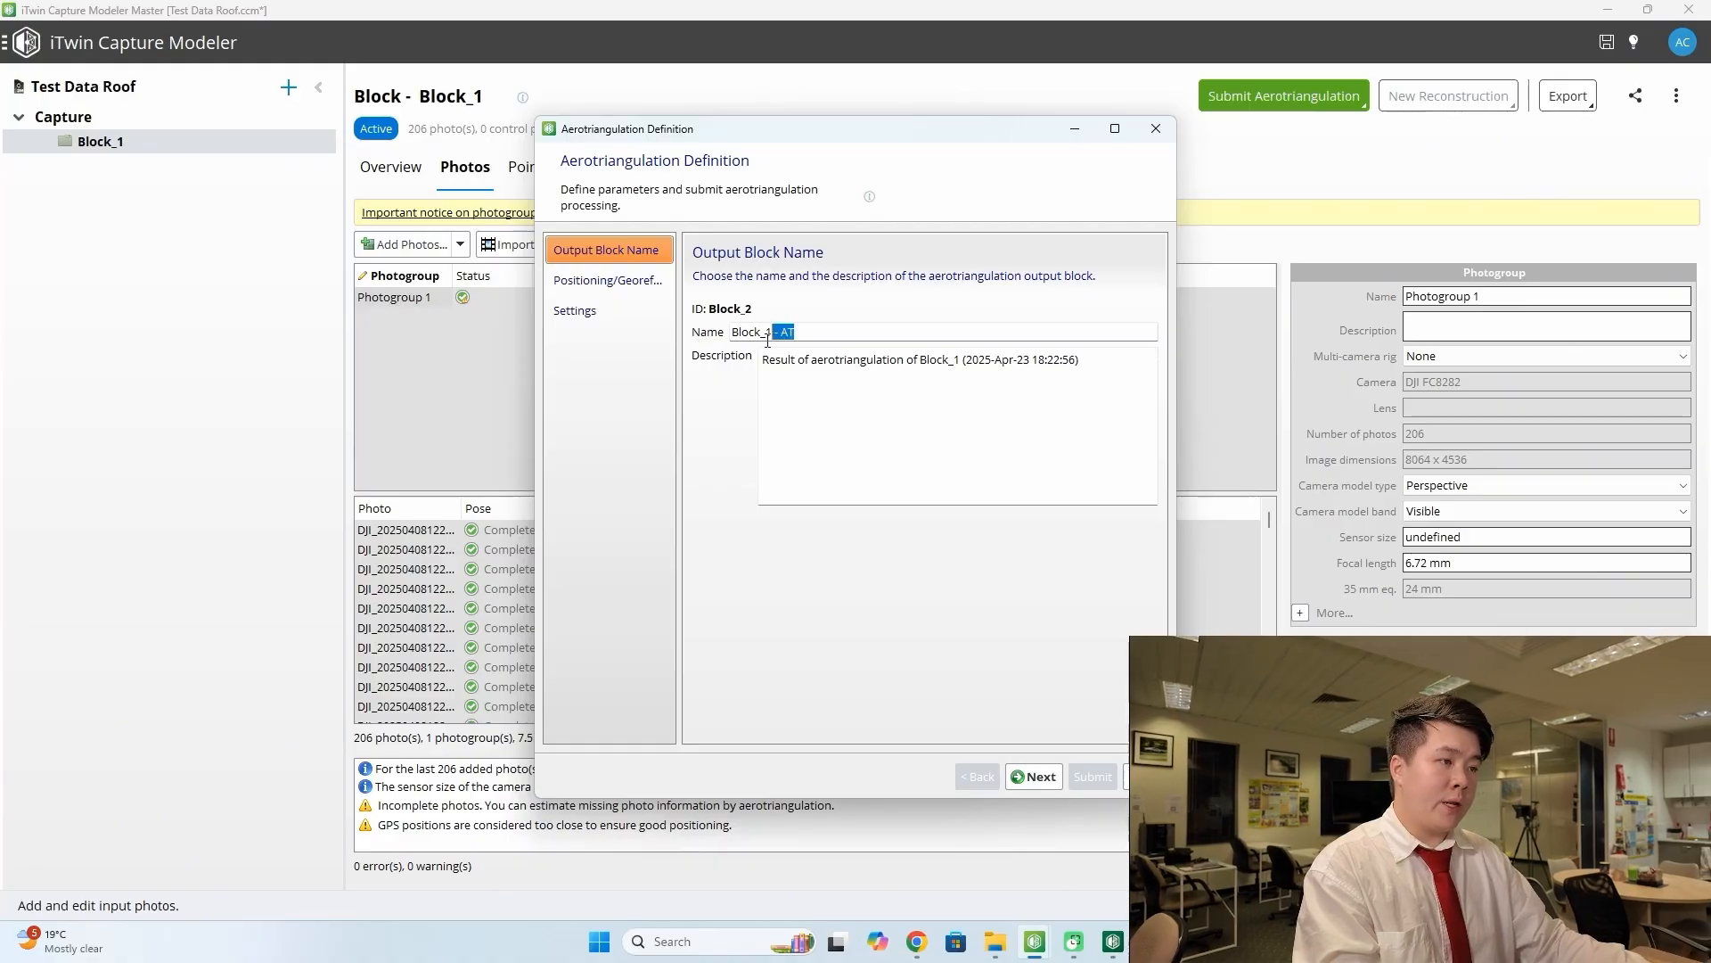
{"action": "type", "text": "Roof"}
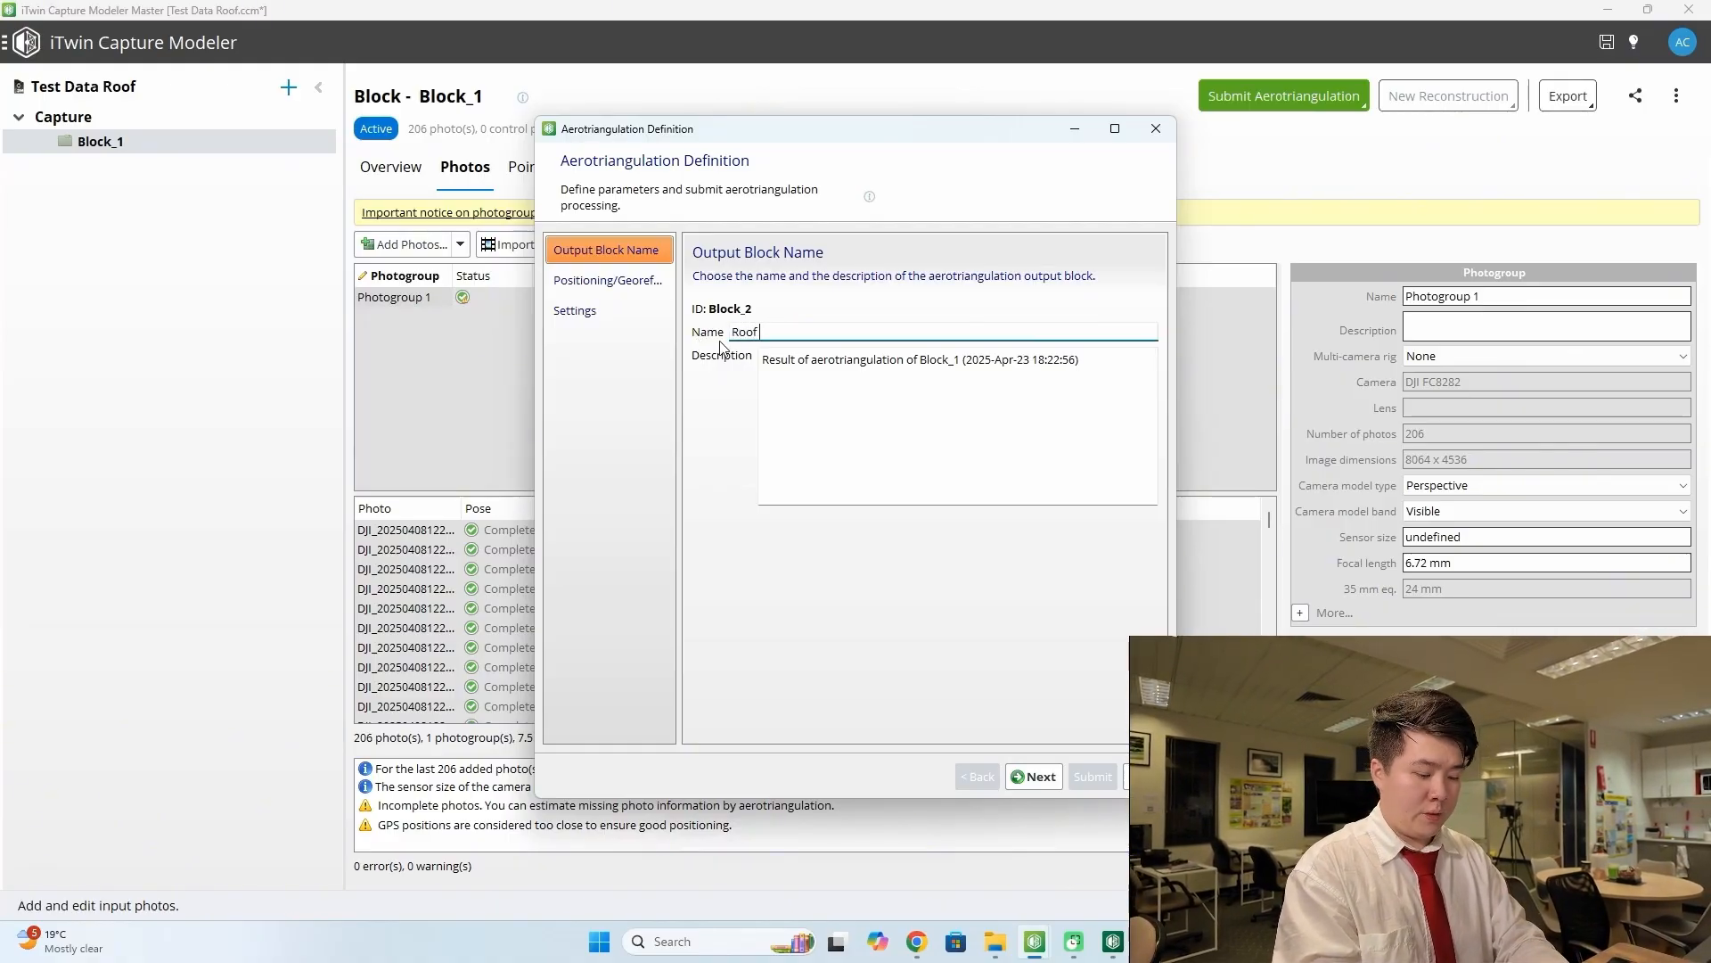
{"action": "type", "text": " AT"}
- Check the positioning page, set poses and tie points to Compute, and leave targets extraction at None
{"action": "left_click", "coordinate": [613, 281]}
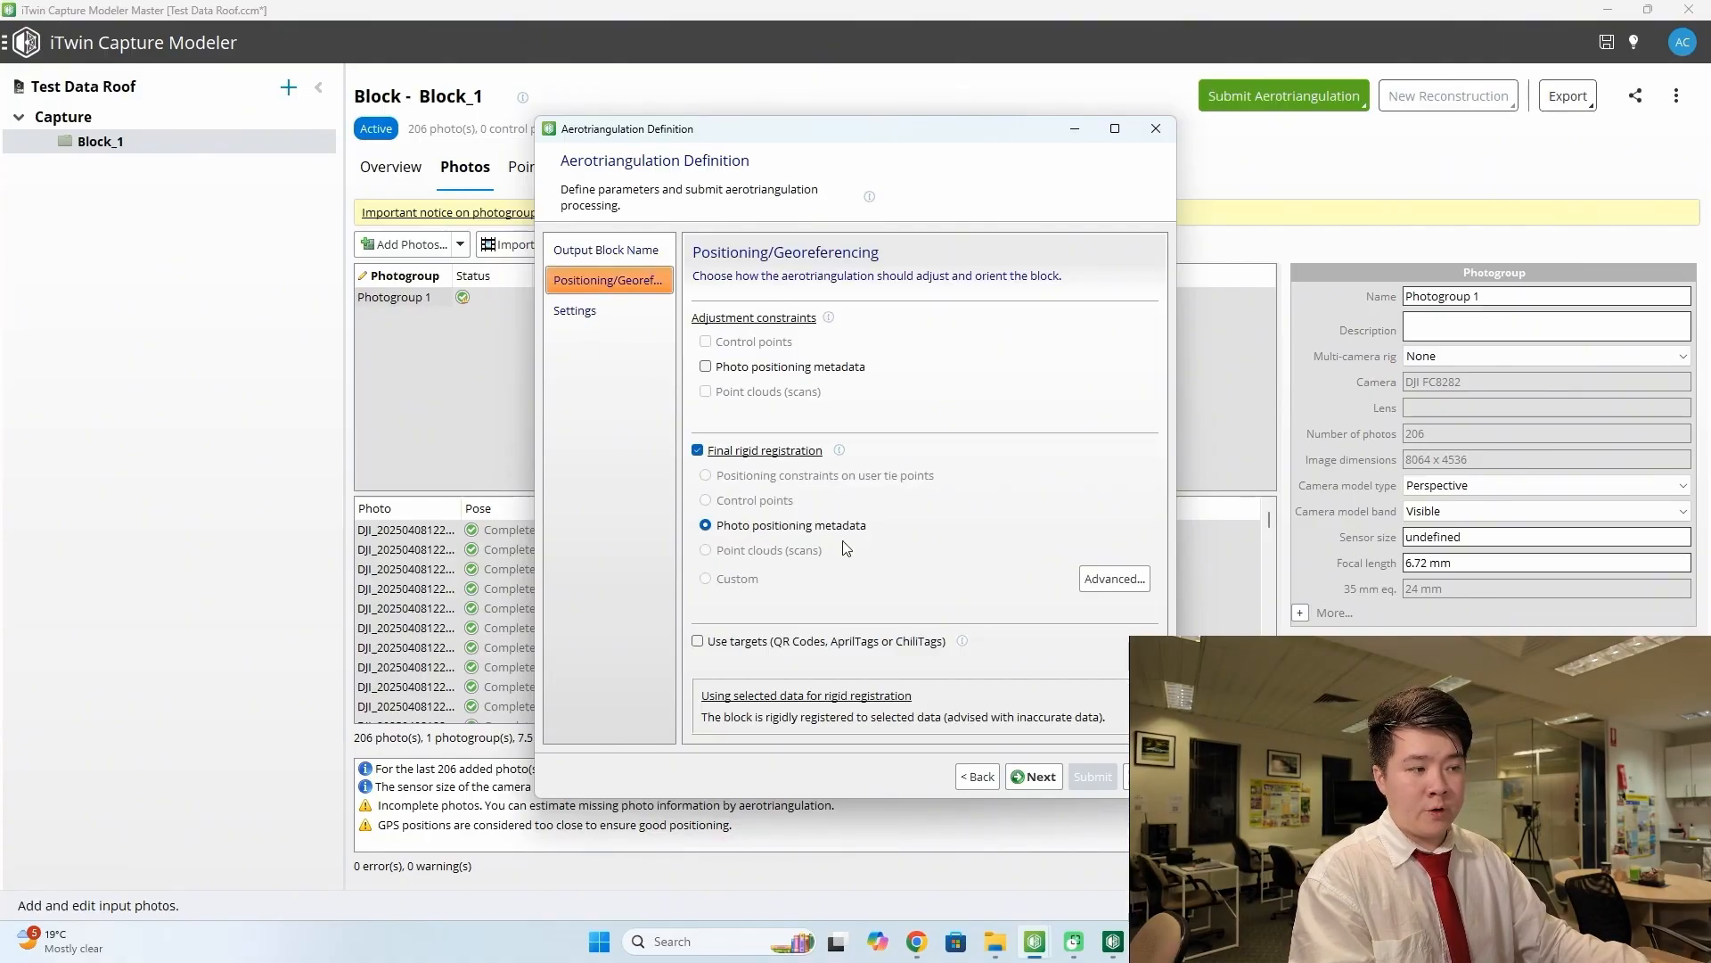
{"action": "left_click", "coordinate": [608, 308]}
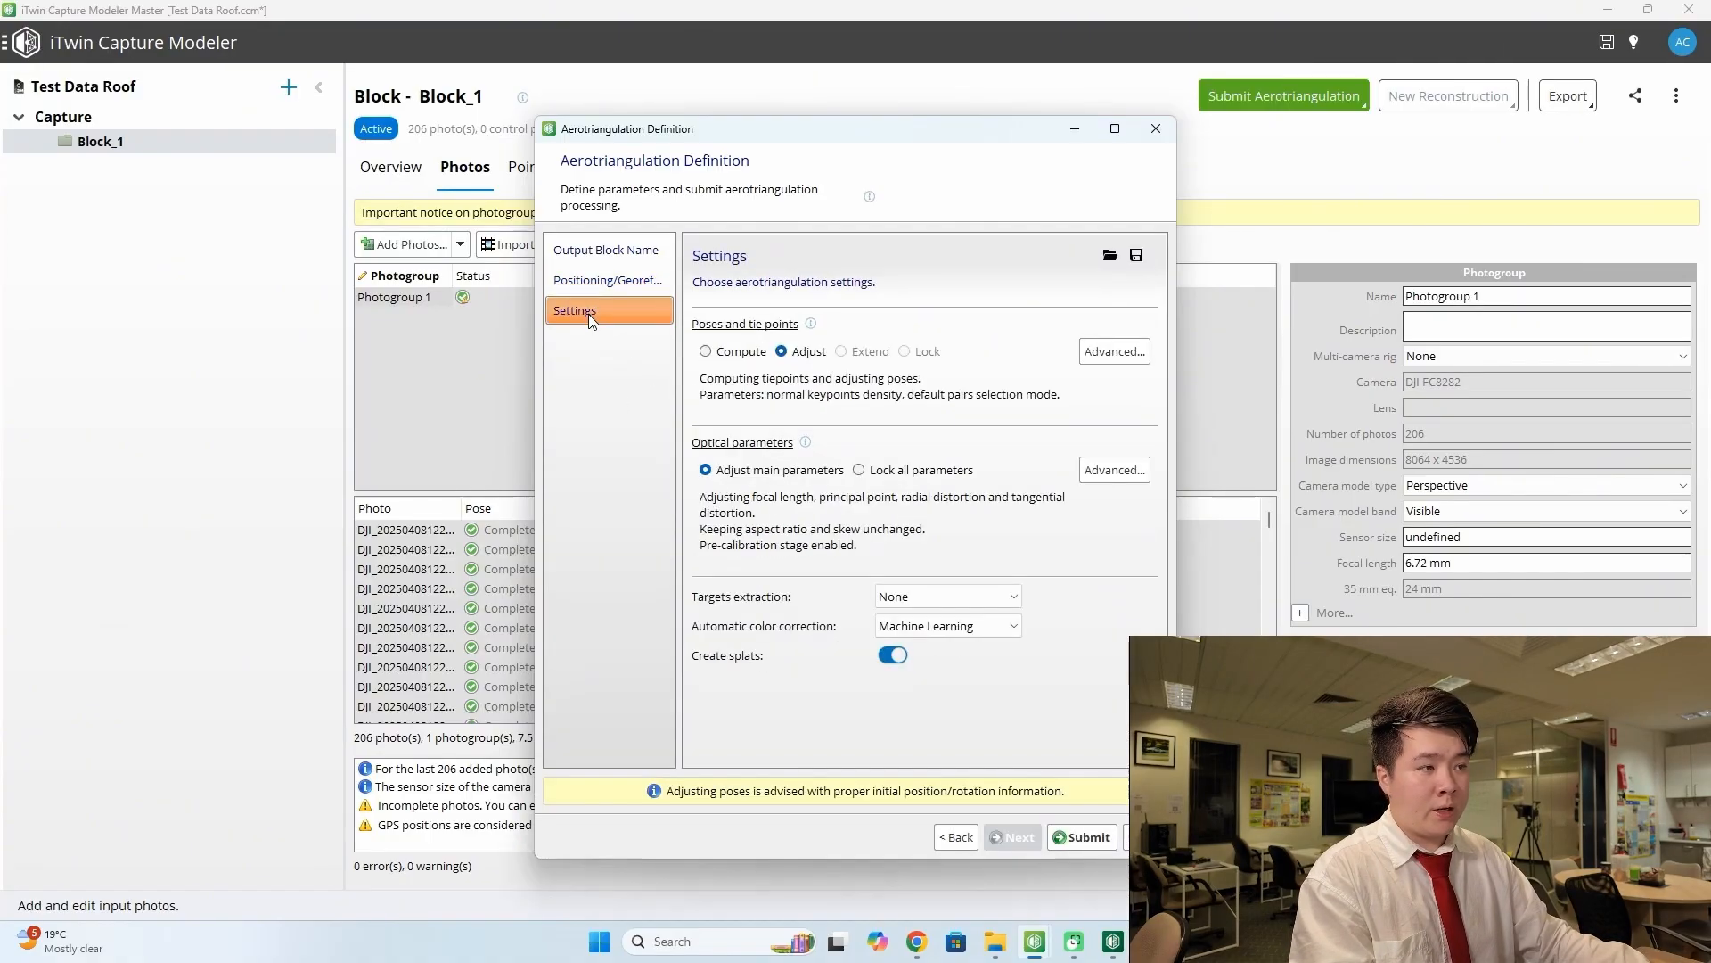
{"action": "left_click", "coordinate": [723, 354]}
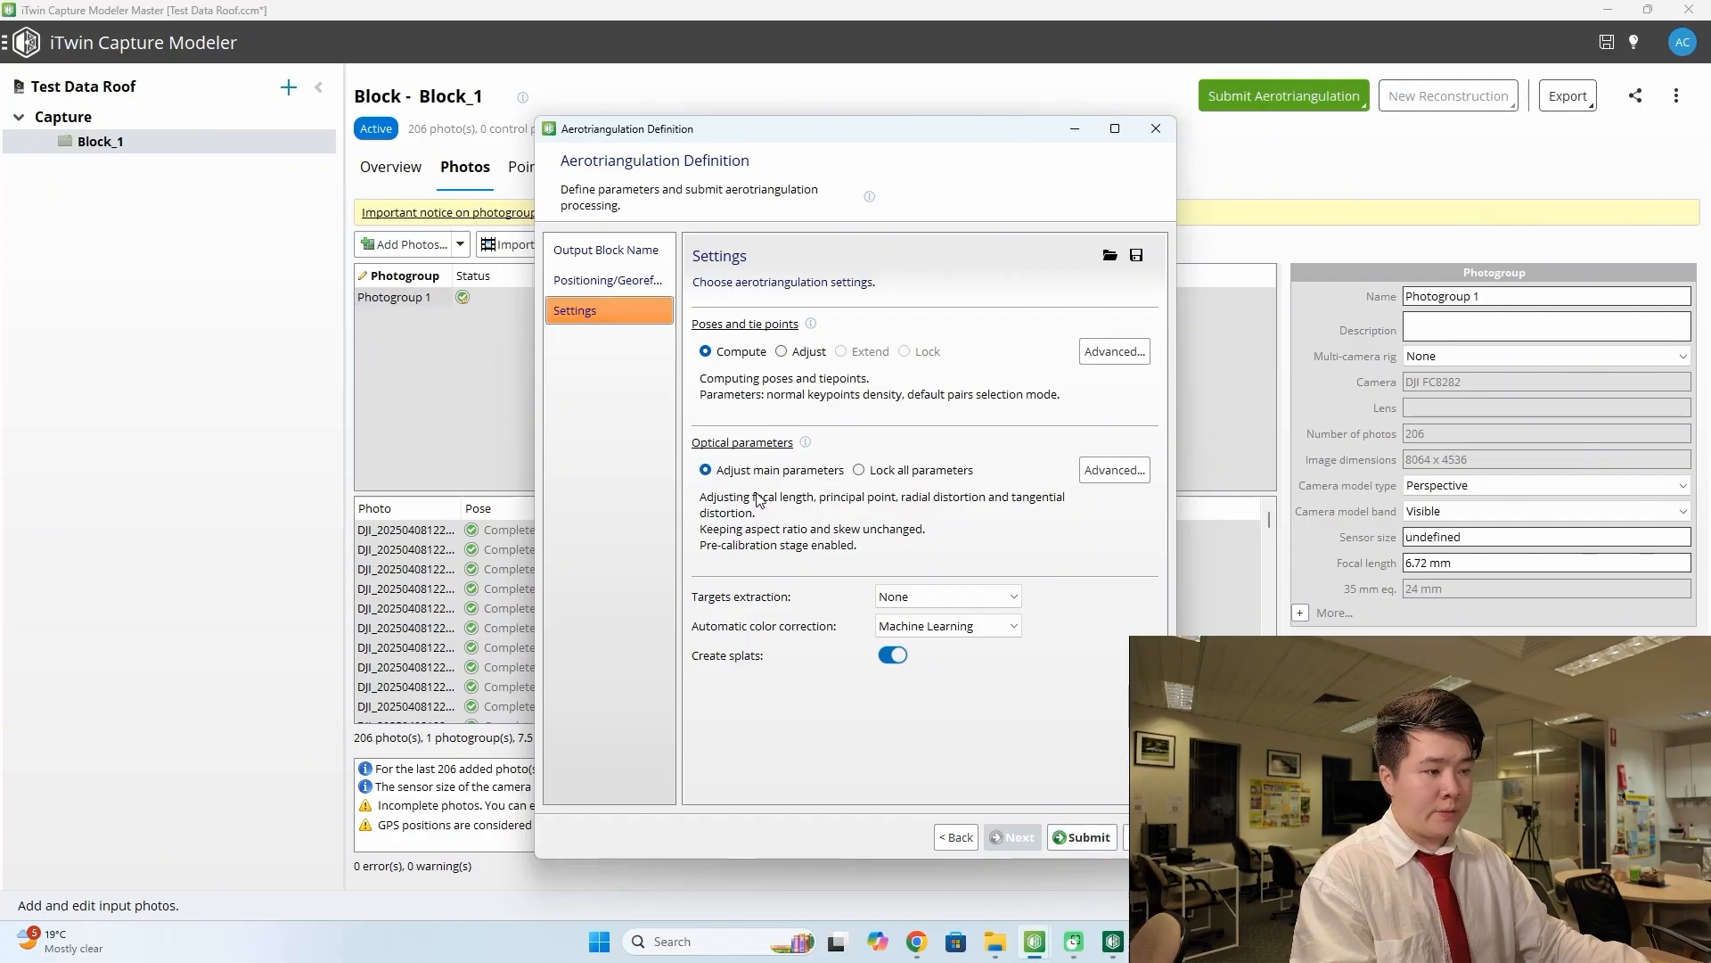
{"action": "left_click", "coordinate": [884, 596]}
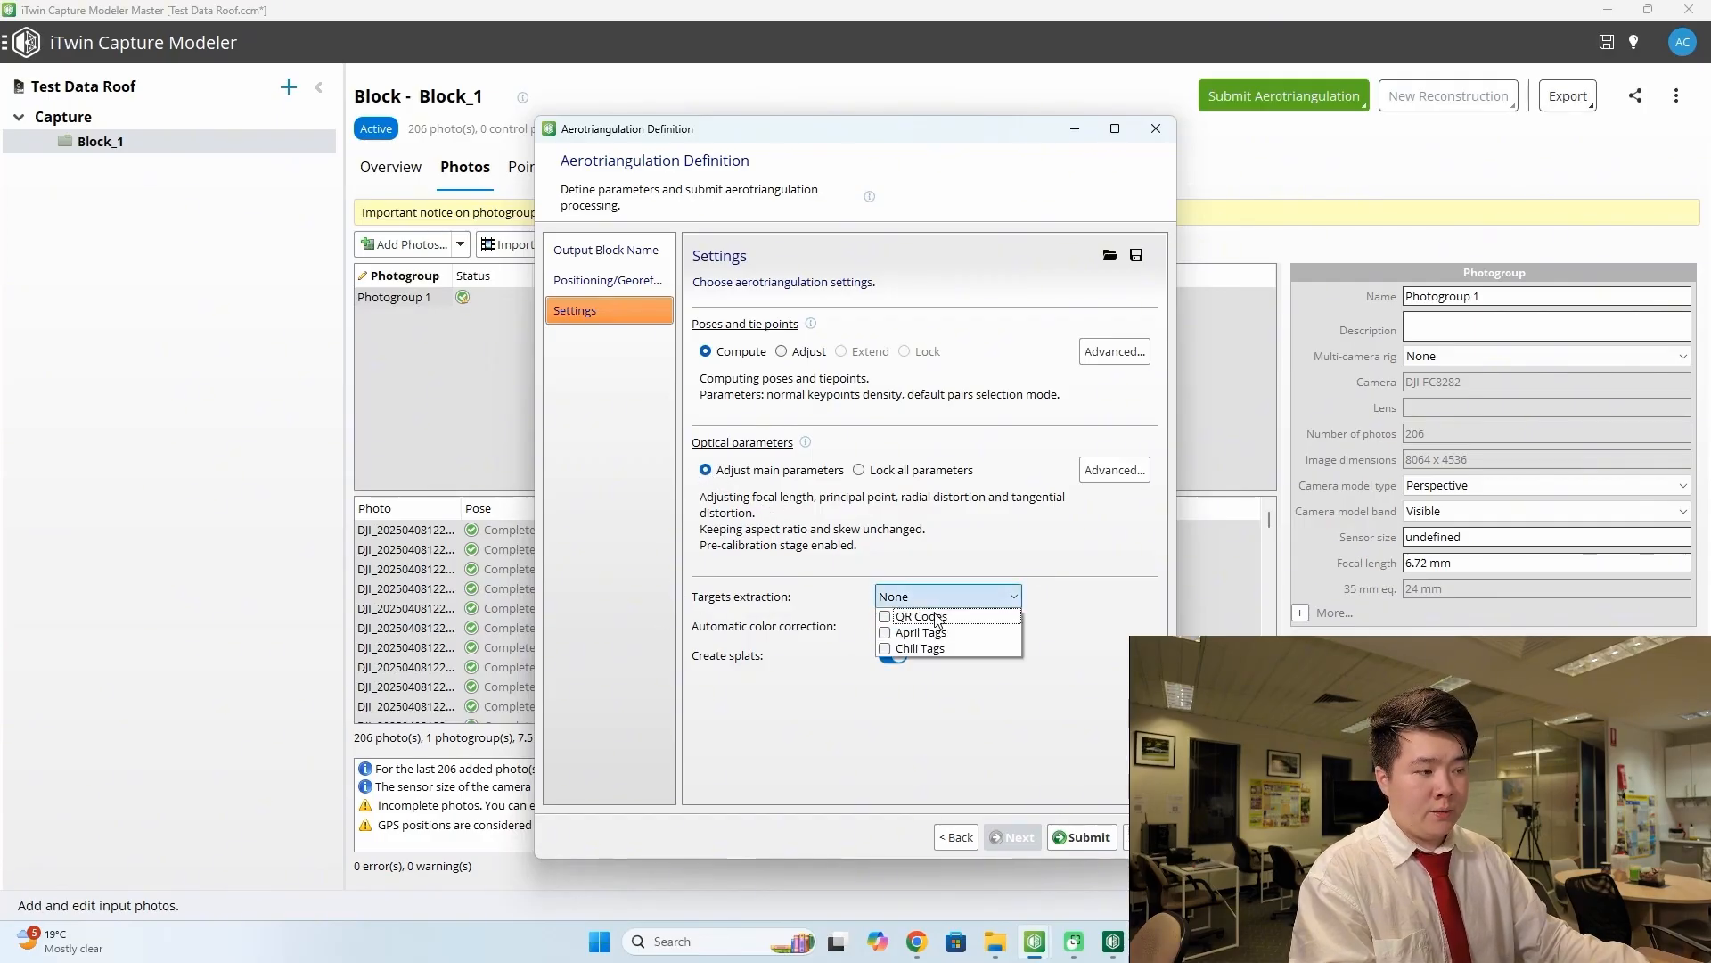
{"action": "left_click", "coordinate": [999, 603]}
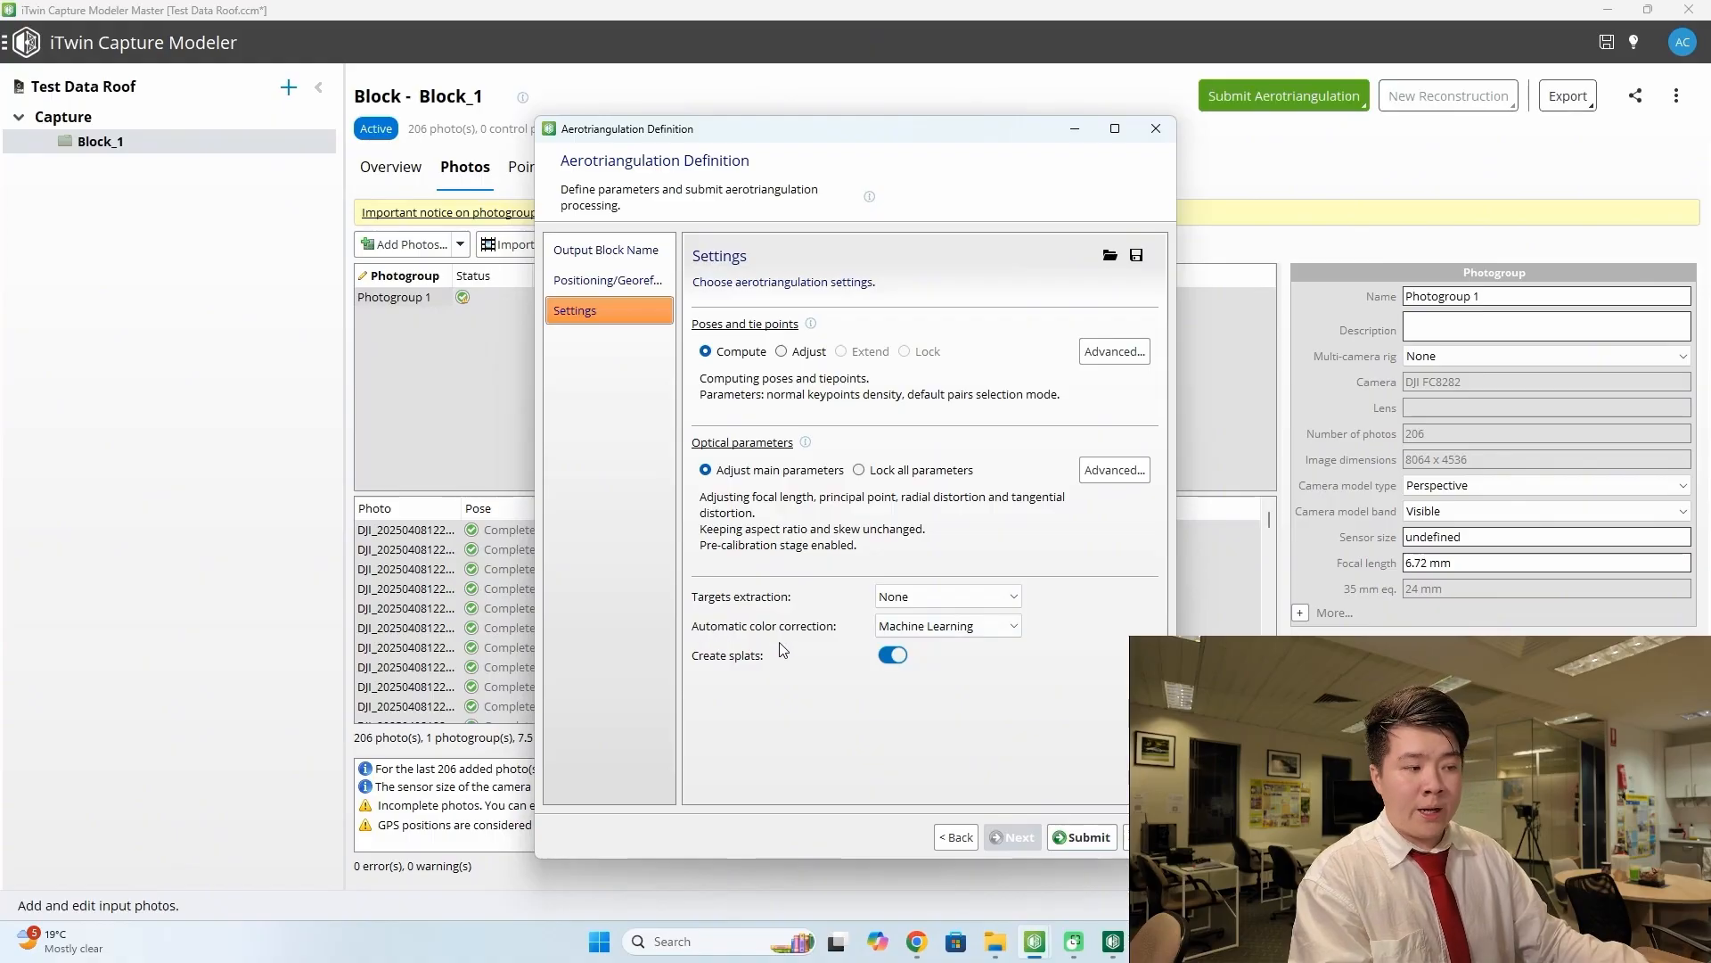
- Compare the automatic color correction options None, Blockwise and Machine Learning, and keep Machine Learning
{"action": "left_click", "coordinate": [961, 627]}
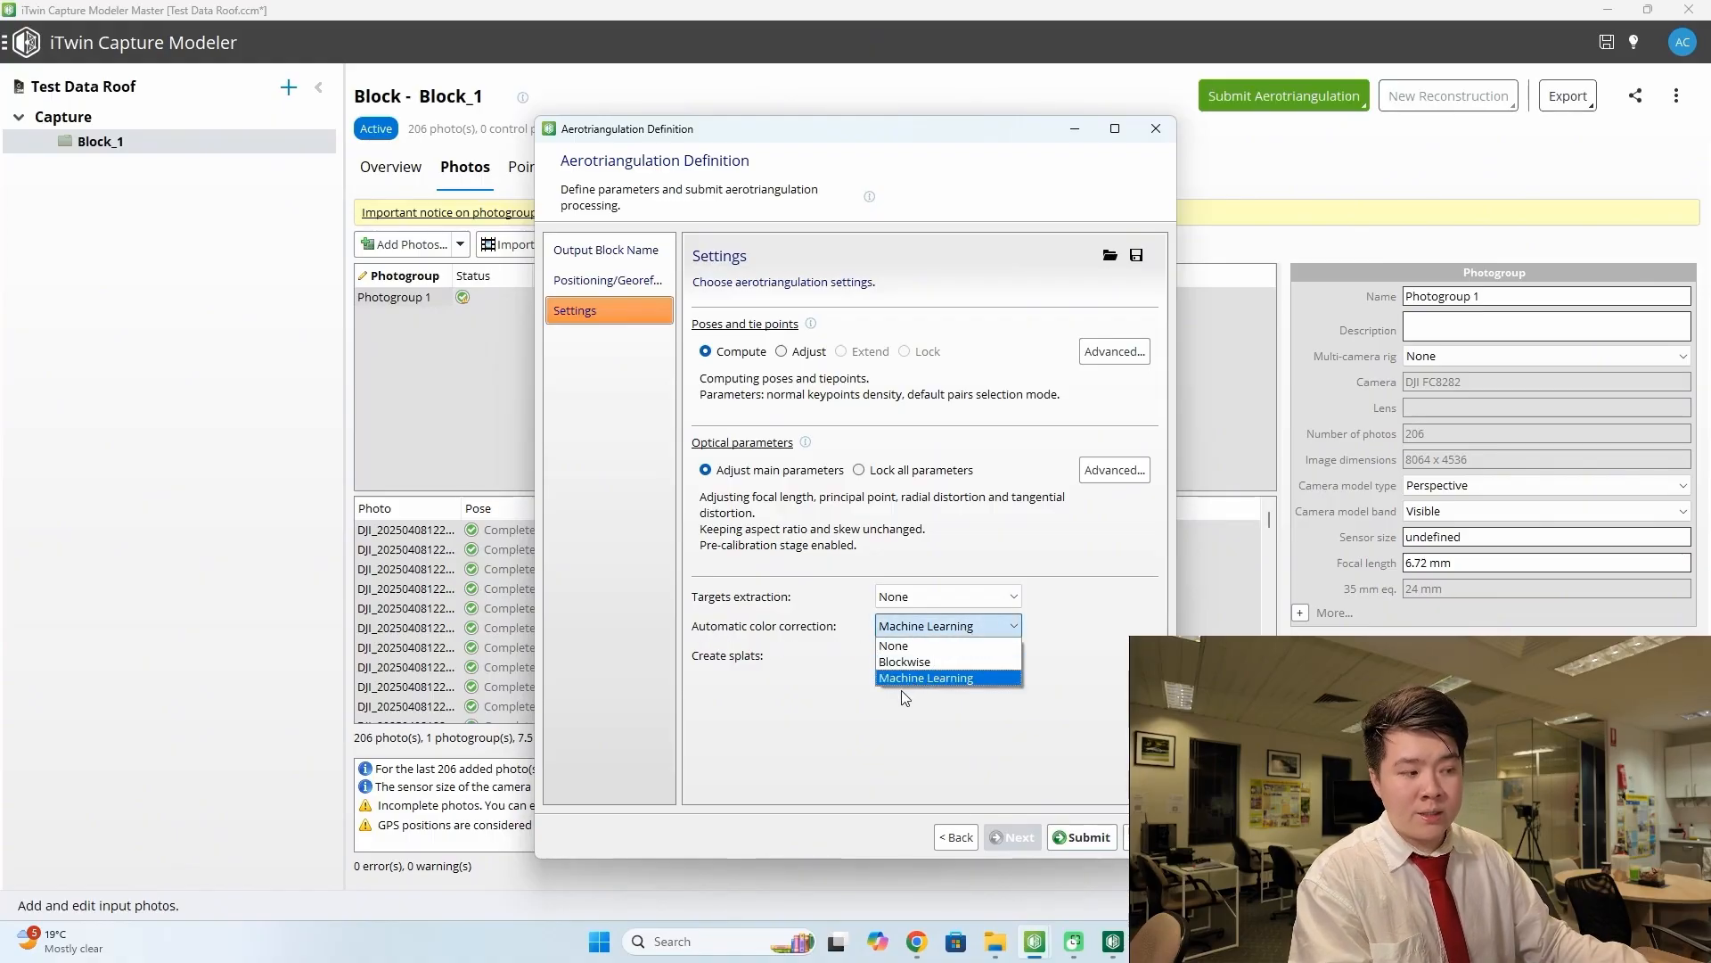
{"action": "left_click", "coordinate": [816, 694]}
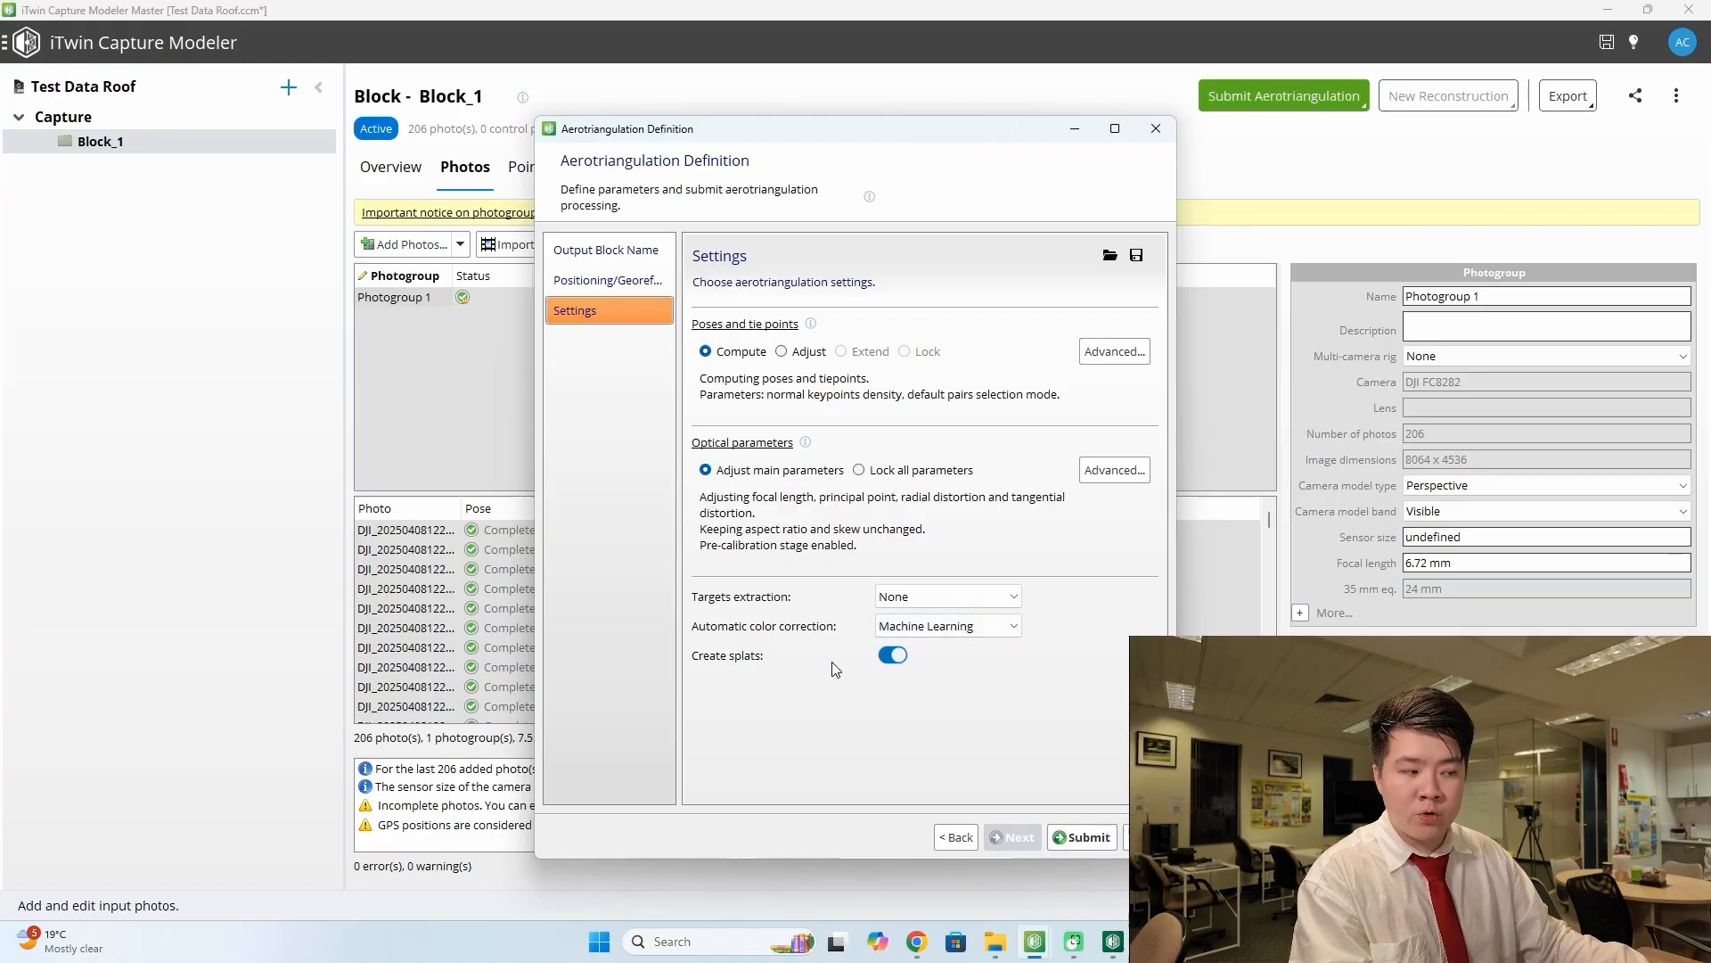
{"action": "left_click", "coordinate": [933, 627]}
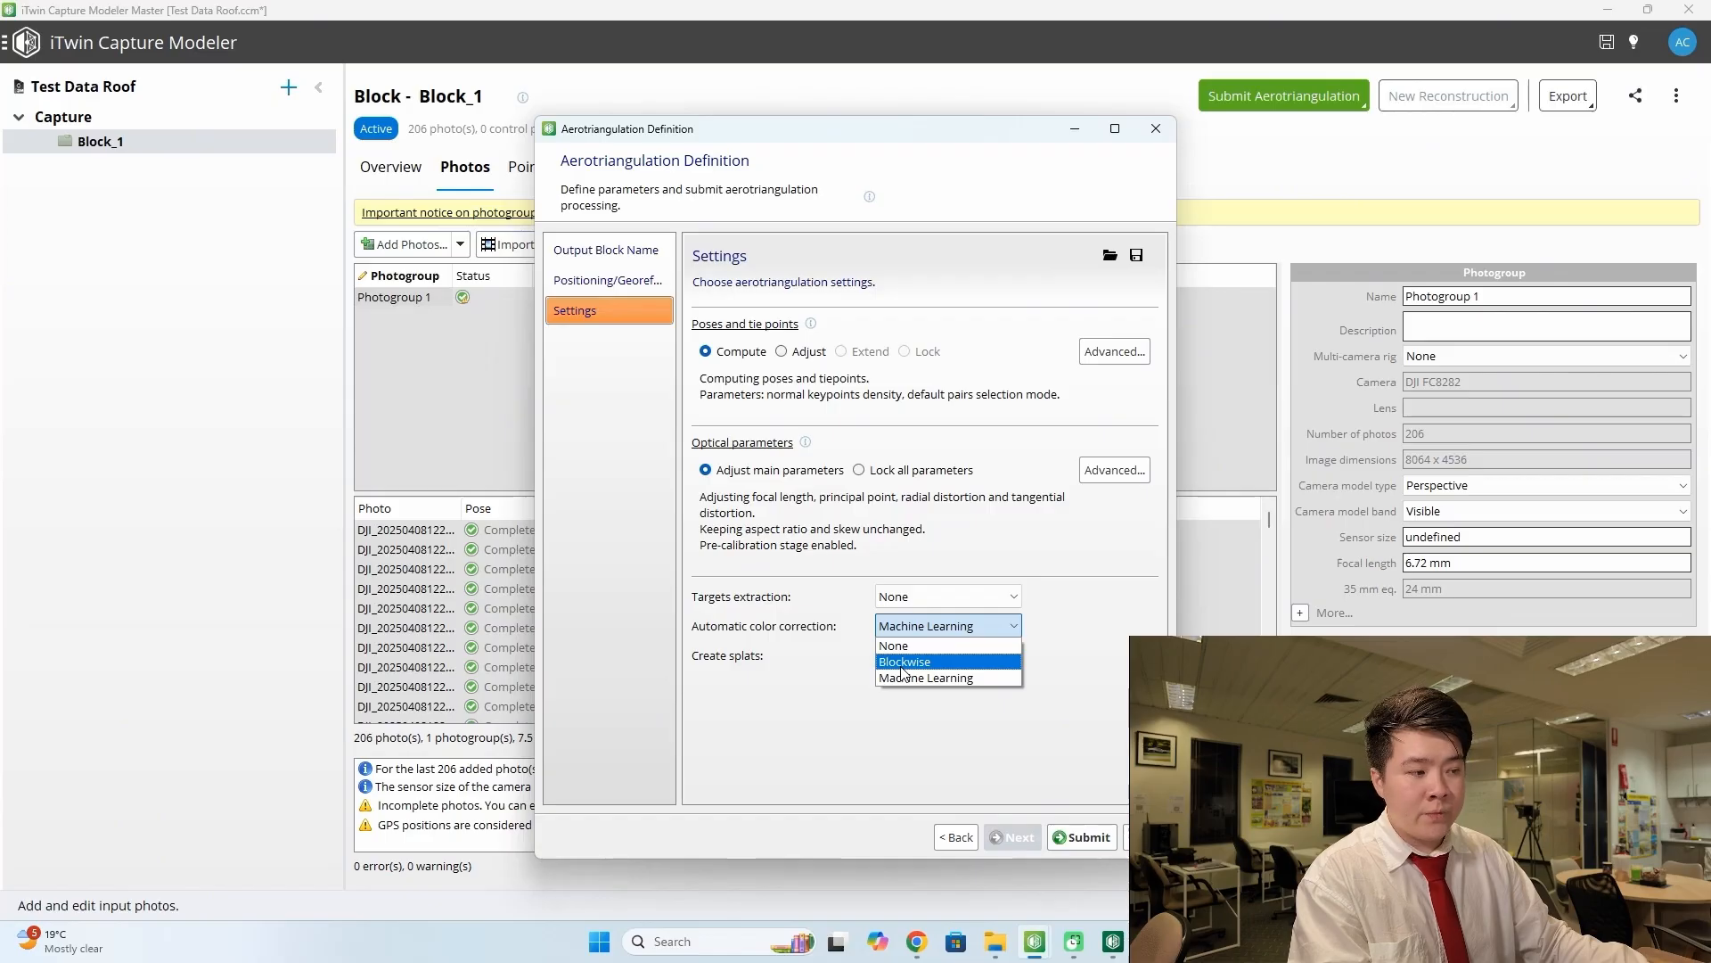
{"action": "left_click", "coordinate": [987, 624]}
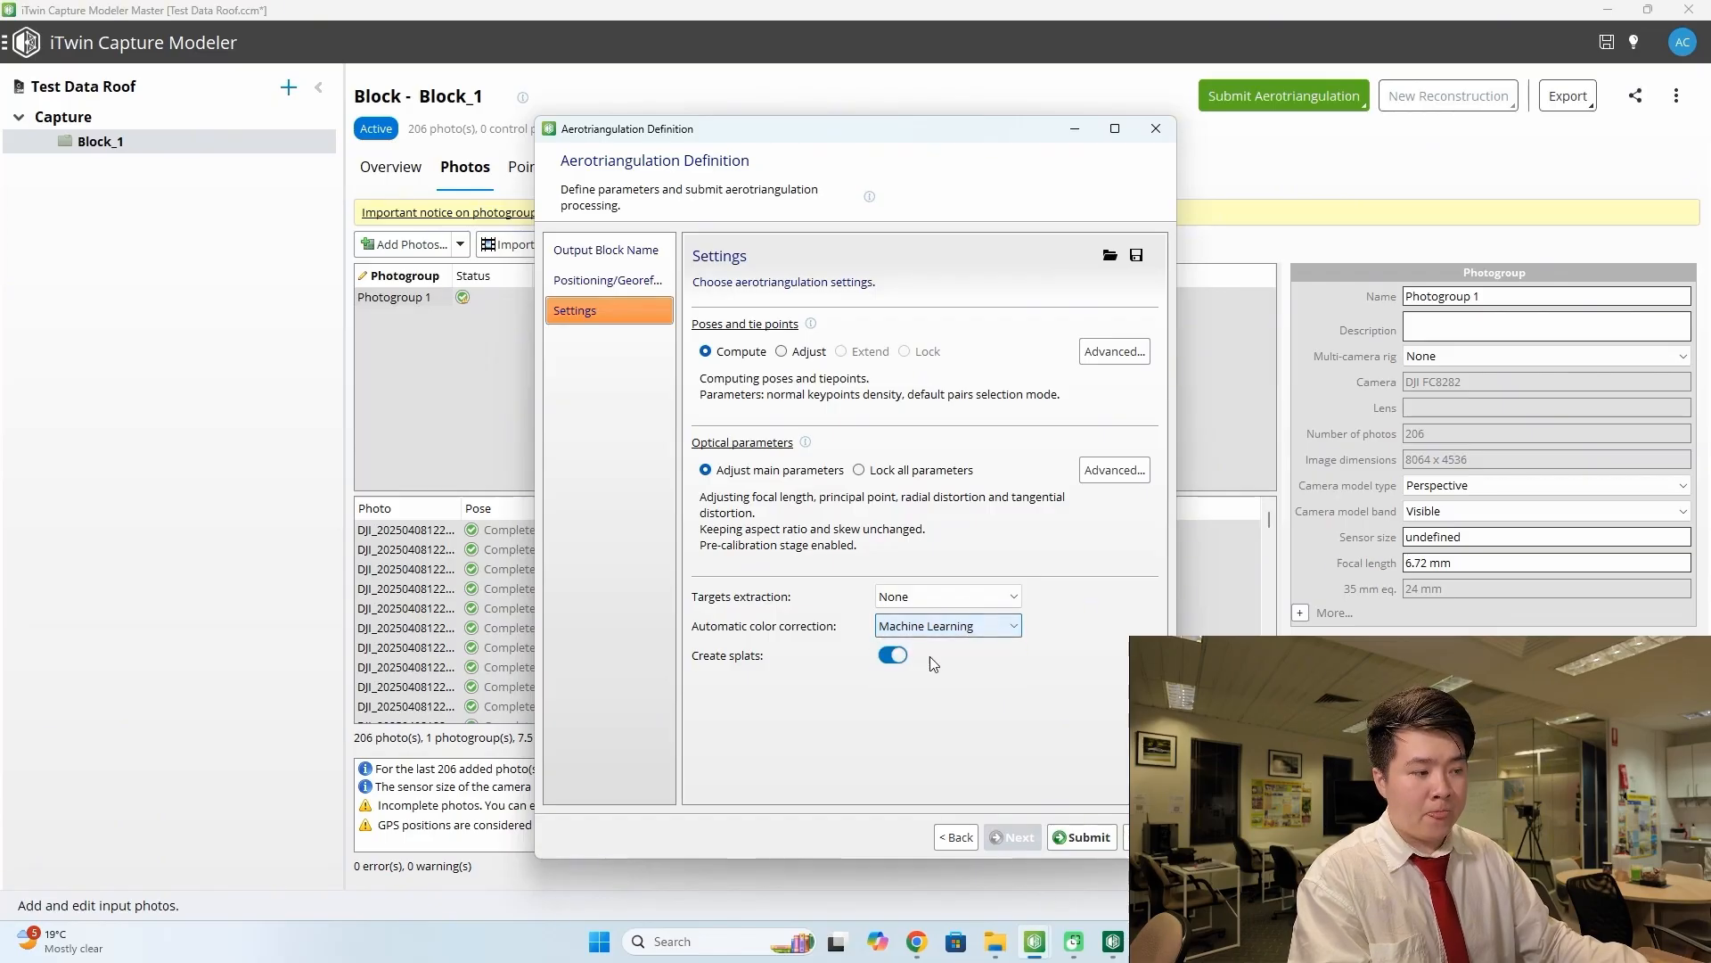
{"action": "left_click", "coordinate": [901, 626]}
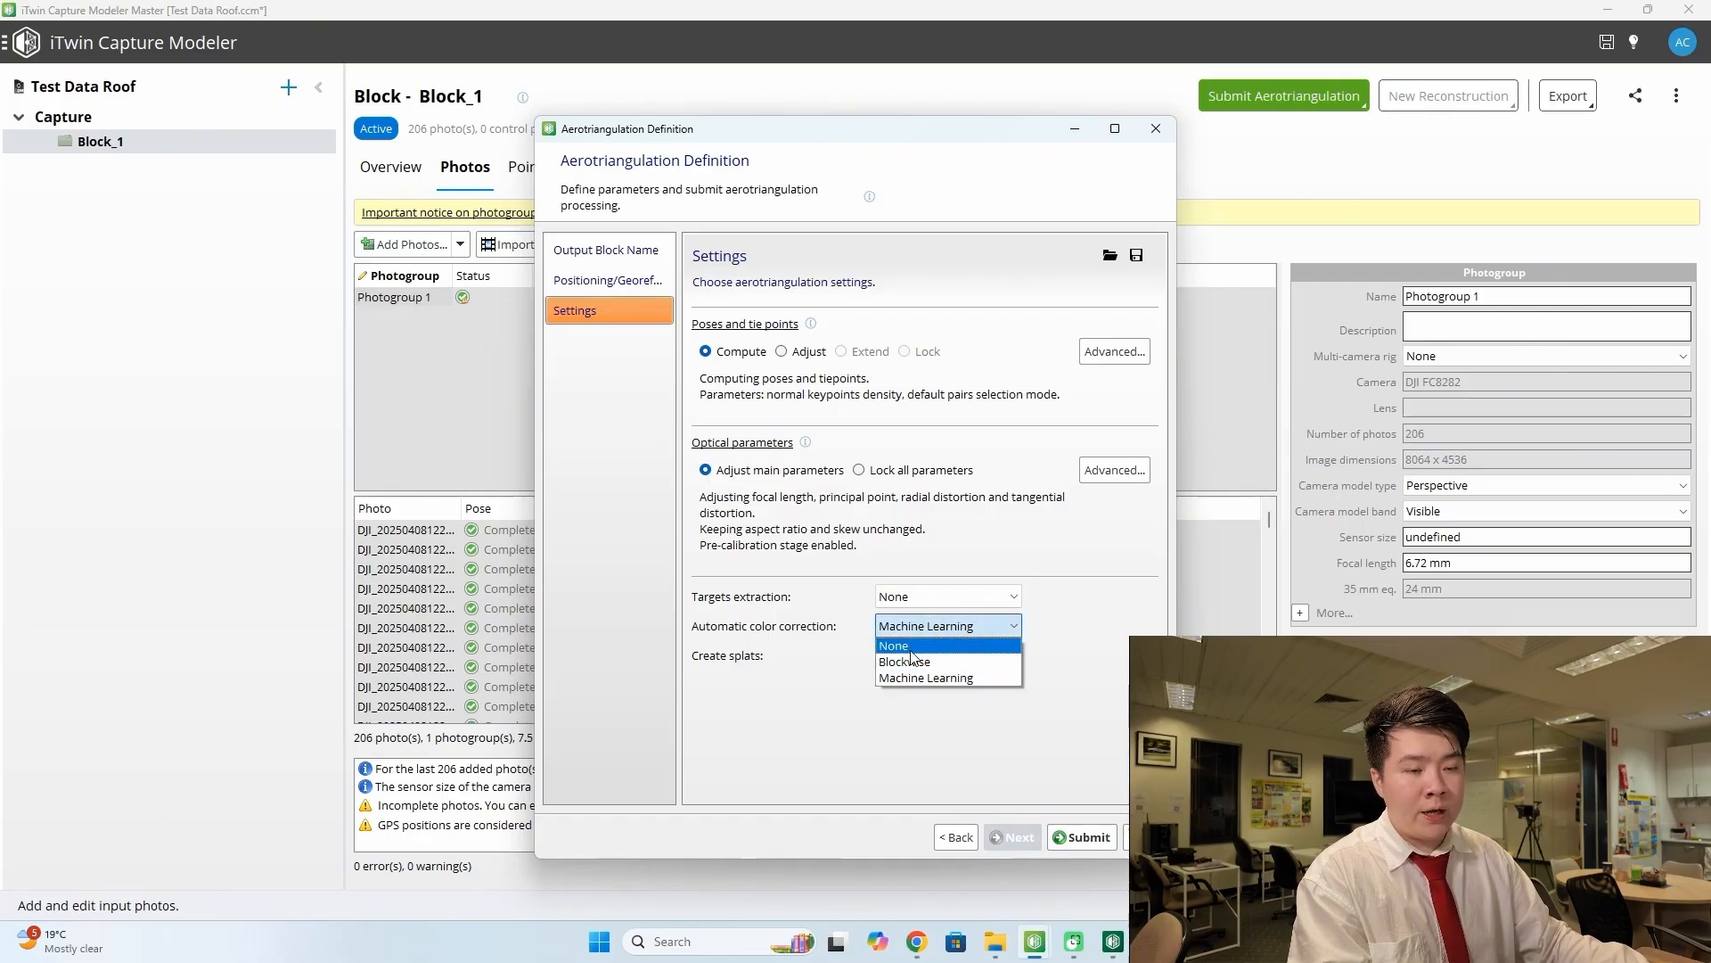
{"action": "left_click", "coordinate": [977, 622]}
{"action": "left_click", "coordinate": [941, 626]}
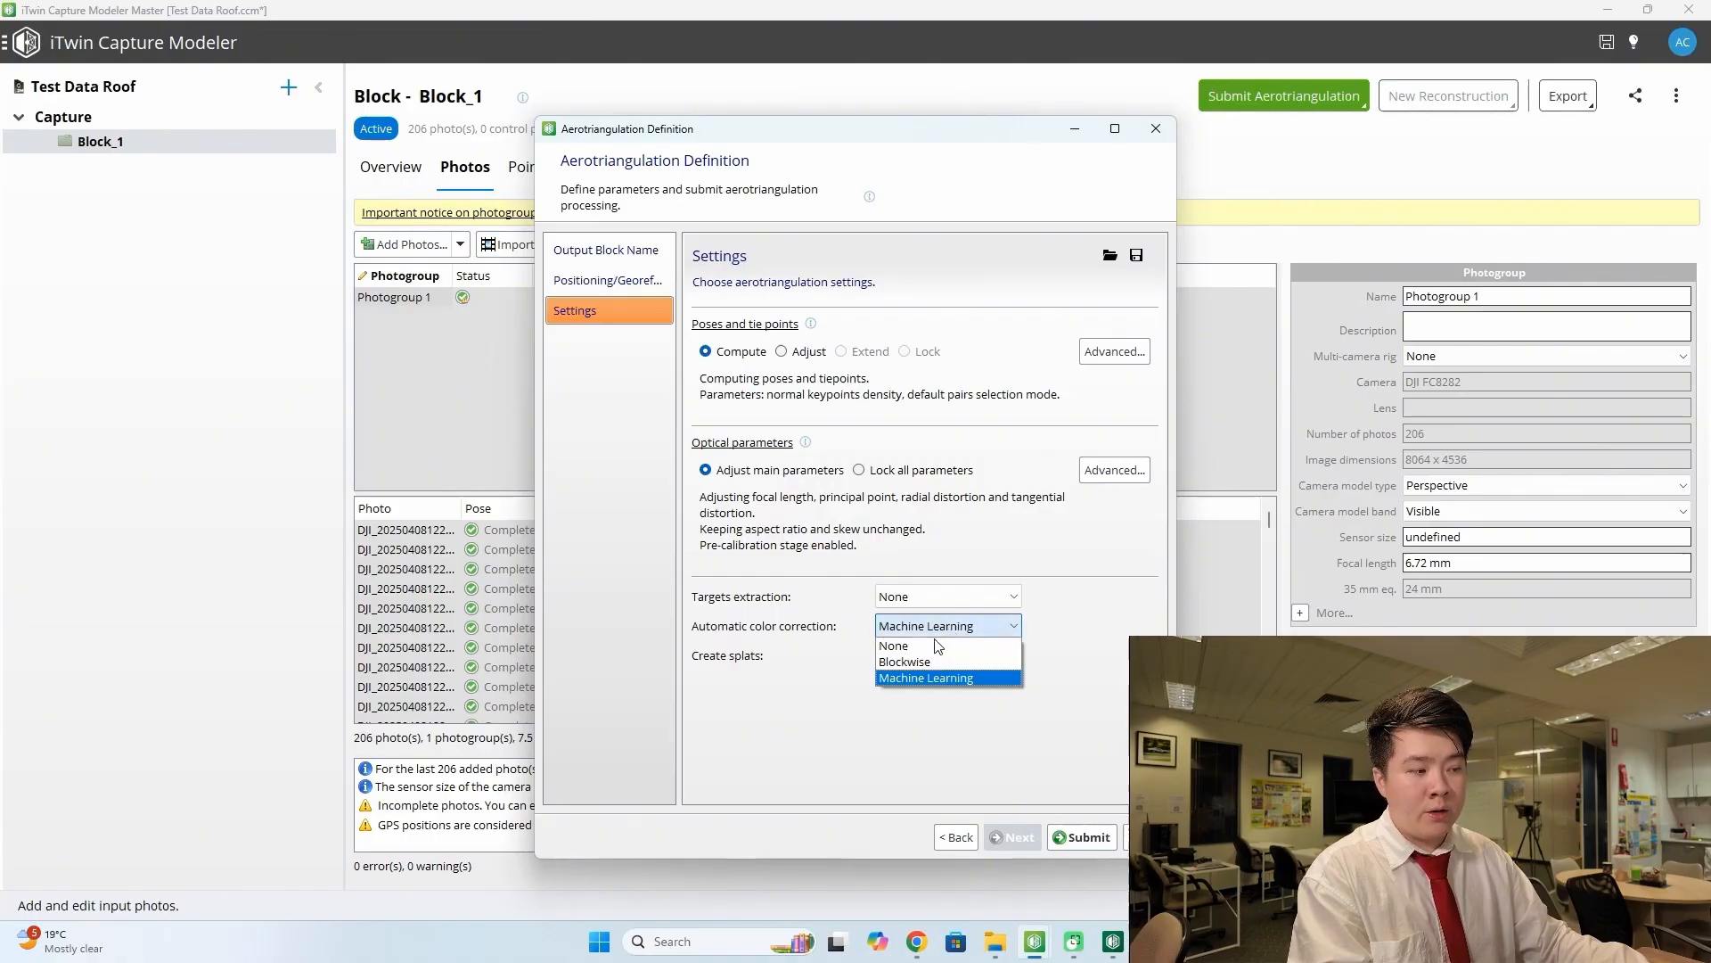
{"action": "left_click", "coordinate": [906, 678]}
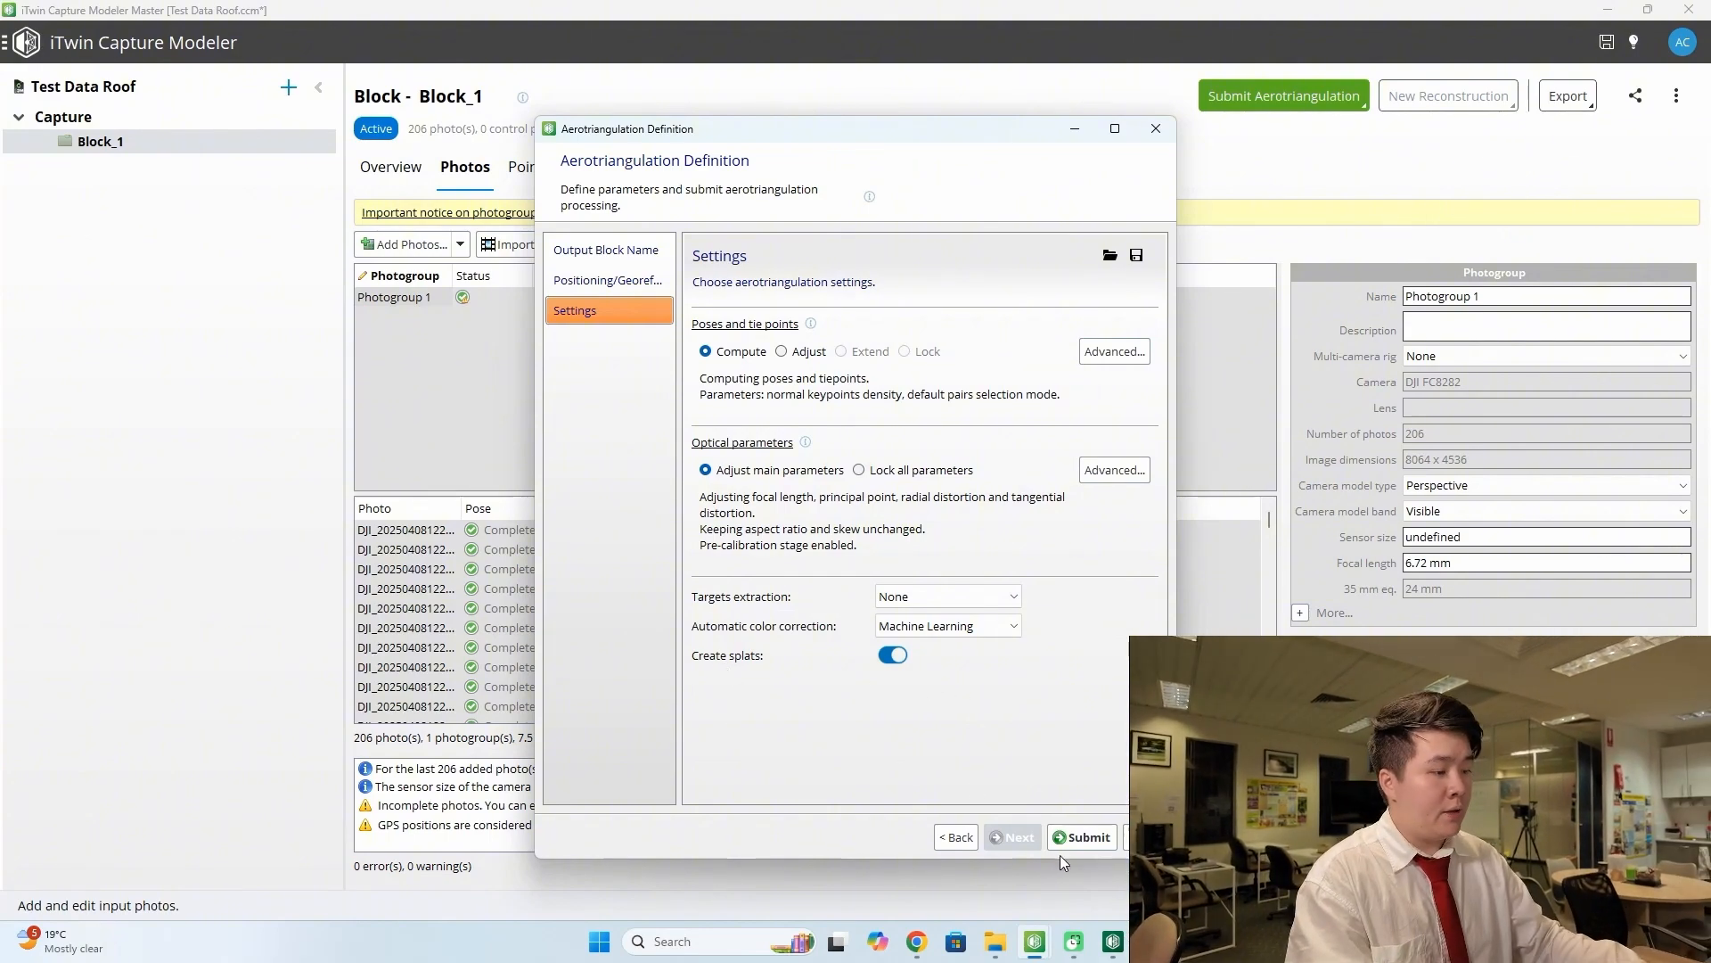
- Recheck the positioning and settings pages of the Roof AT definition and submit the aerotriangulation
{"action": "left_click", "coordinate": [621, 254]}
{"action": "left_click", "coordinate": [609, 282]}
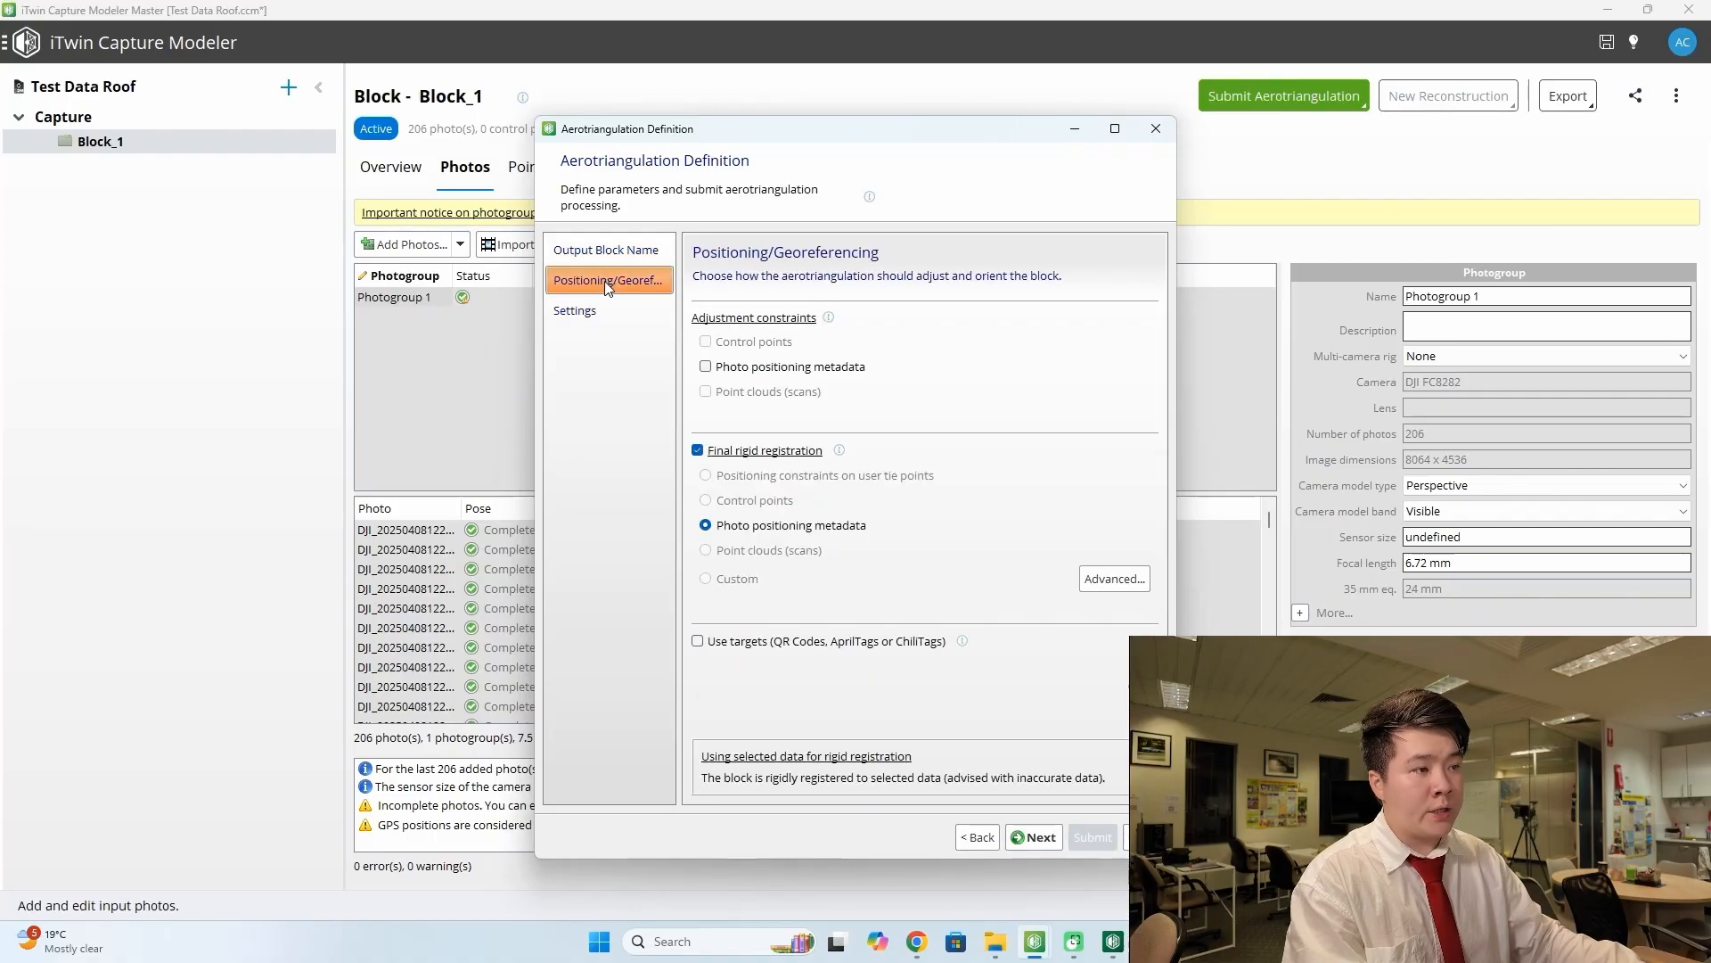
{"action": "left_click", "coordinate": [606, 311]}
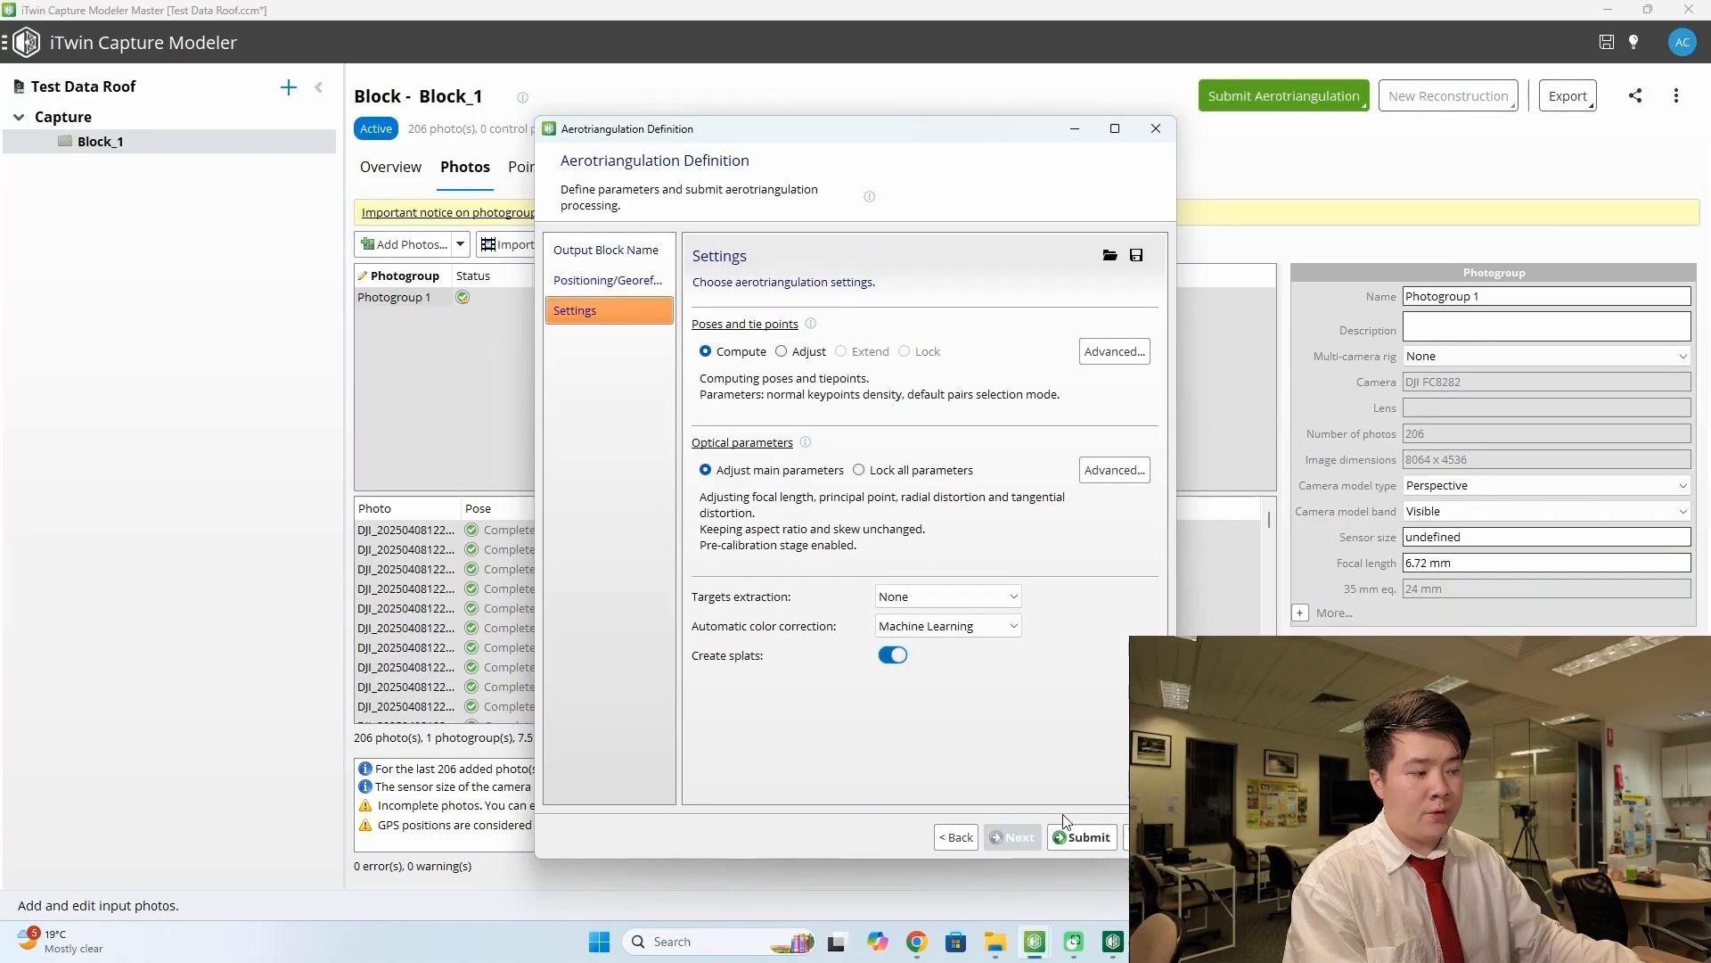
{"action": "left_click", "coordinate": [1102, 846]}
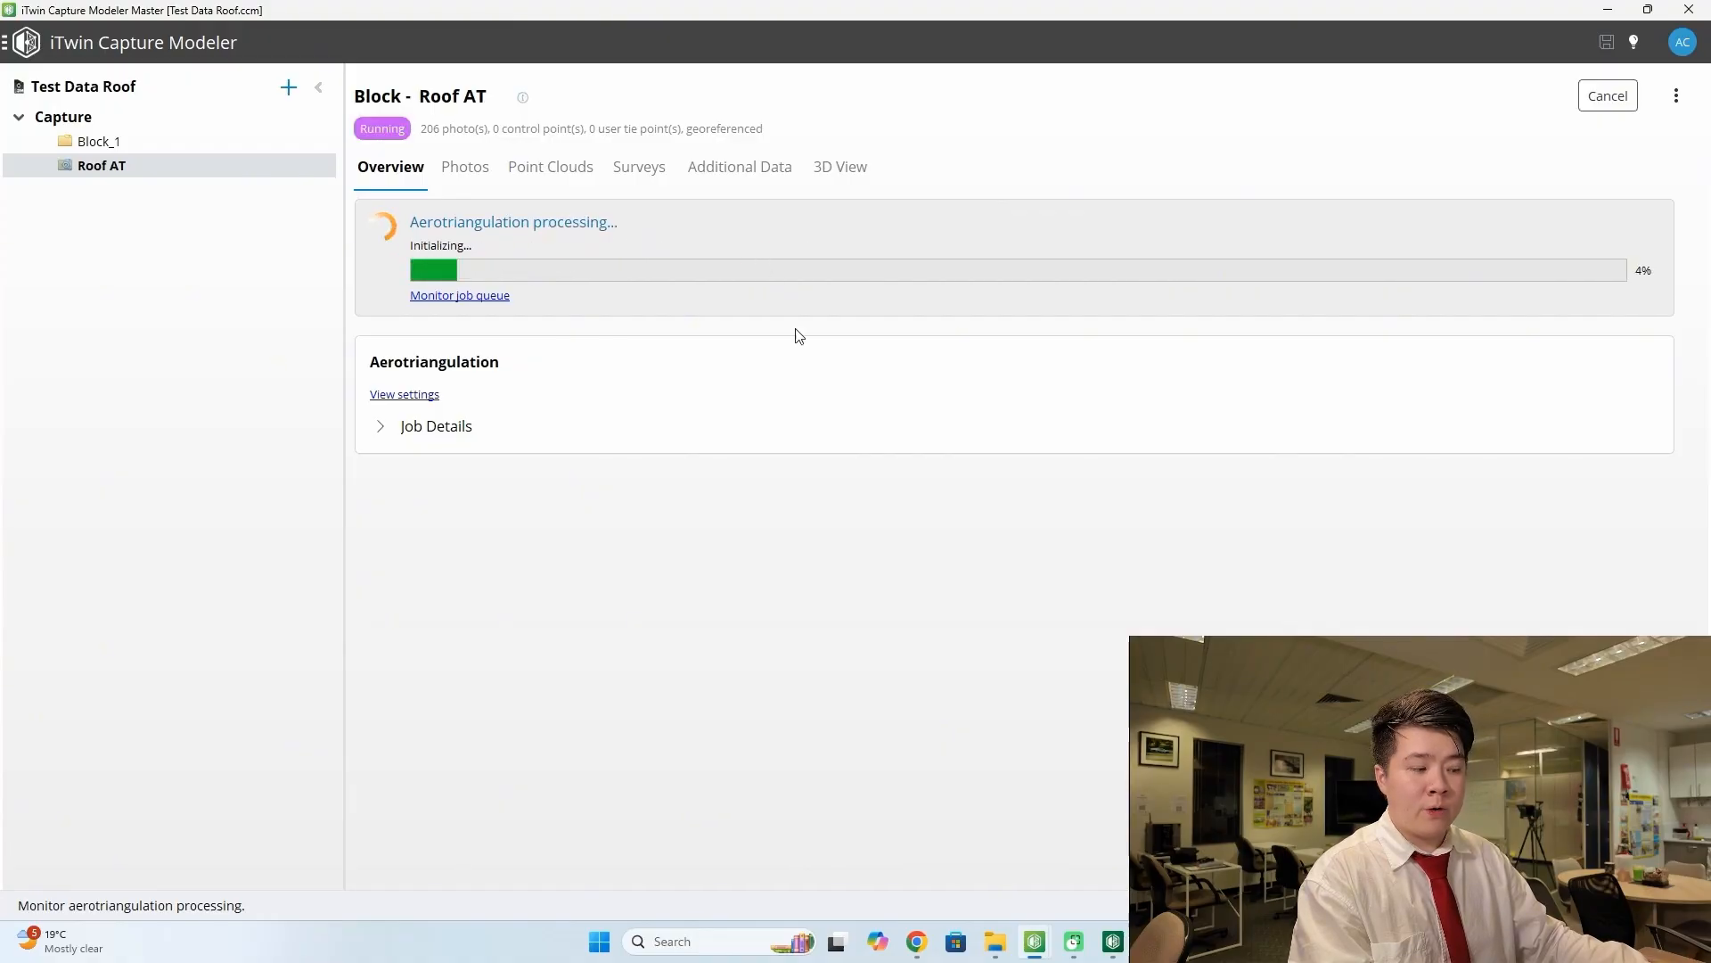
- Check the Modeler Engine console, minimize it, and expand the job details of the Roof AT block
{"action": "left_click", "coordinate": [1113, 942]}
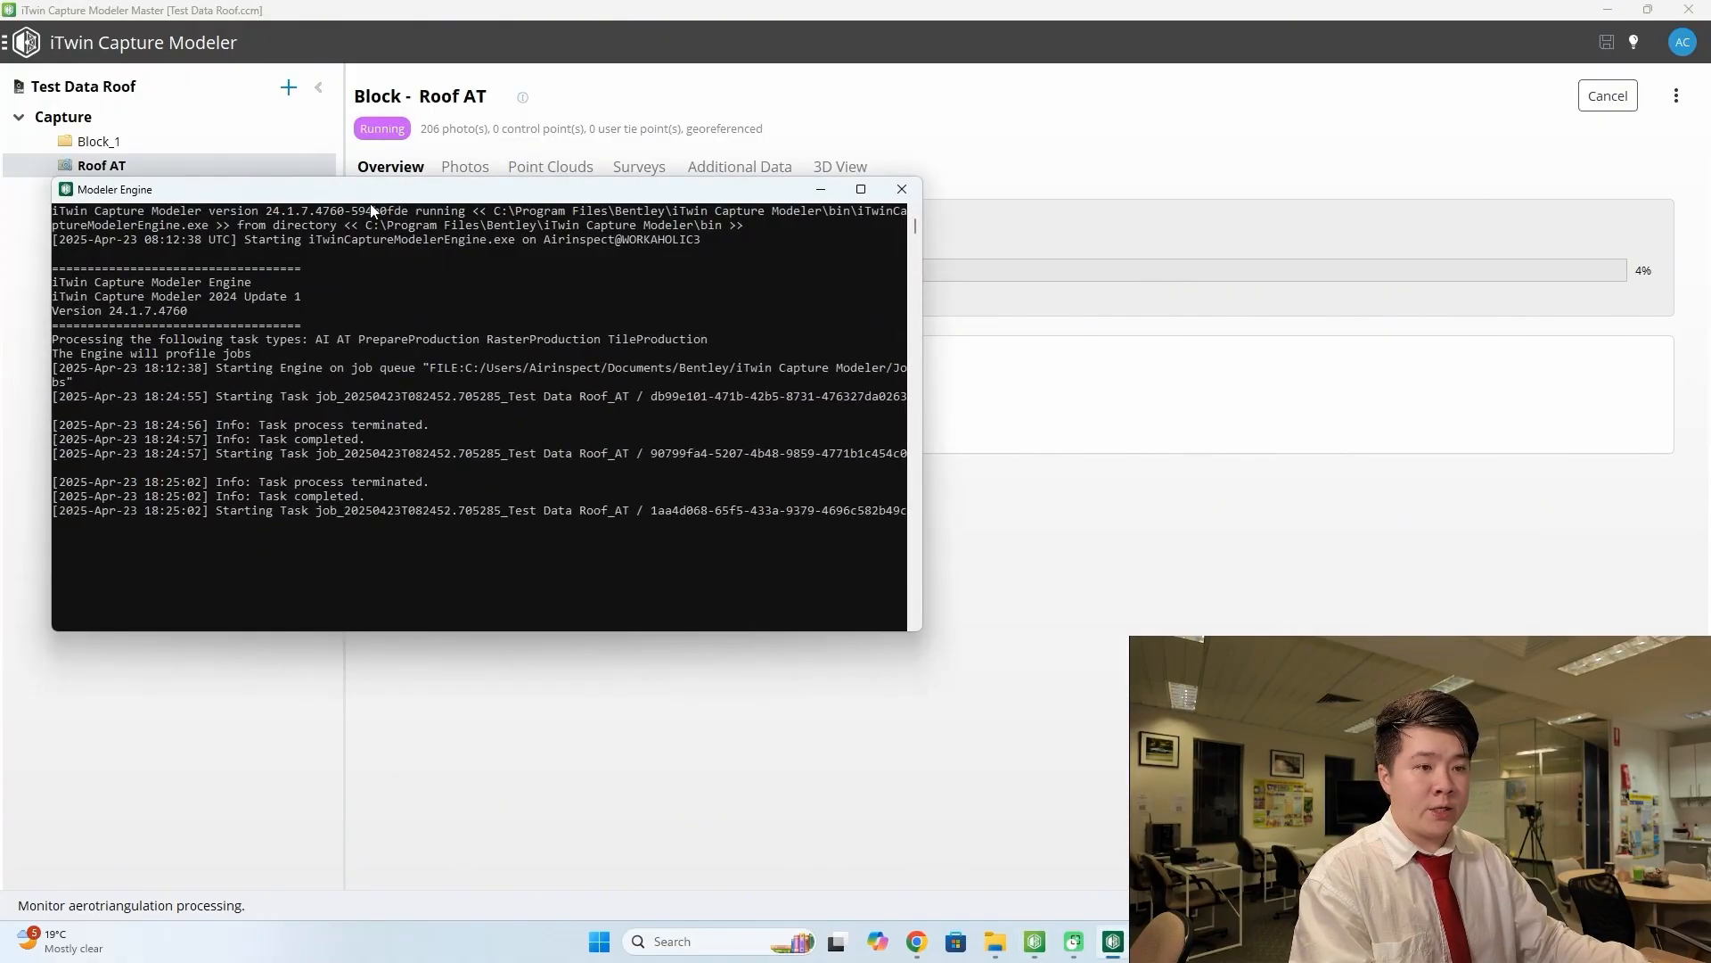
{"action": "left_click_drag", "start_coordinate": [393, 198], "coordinate": [1090, 135]}
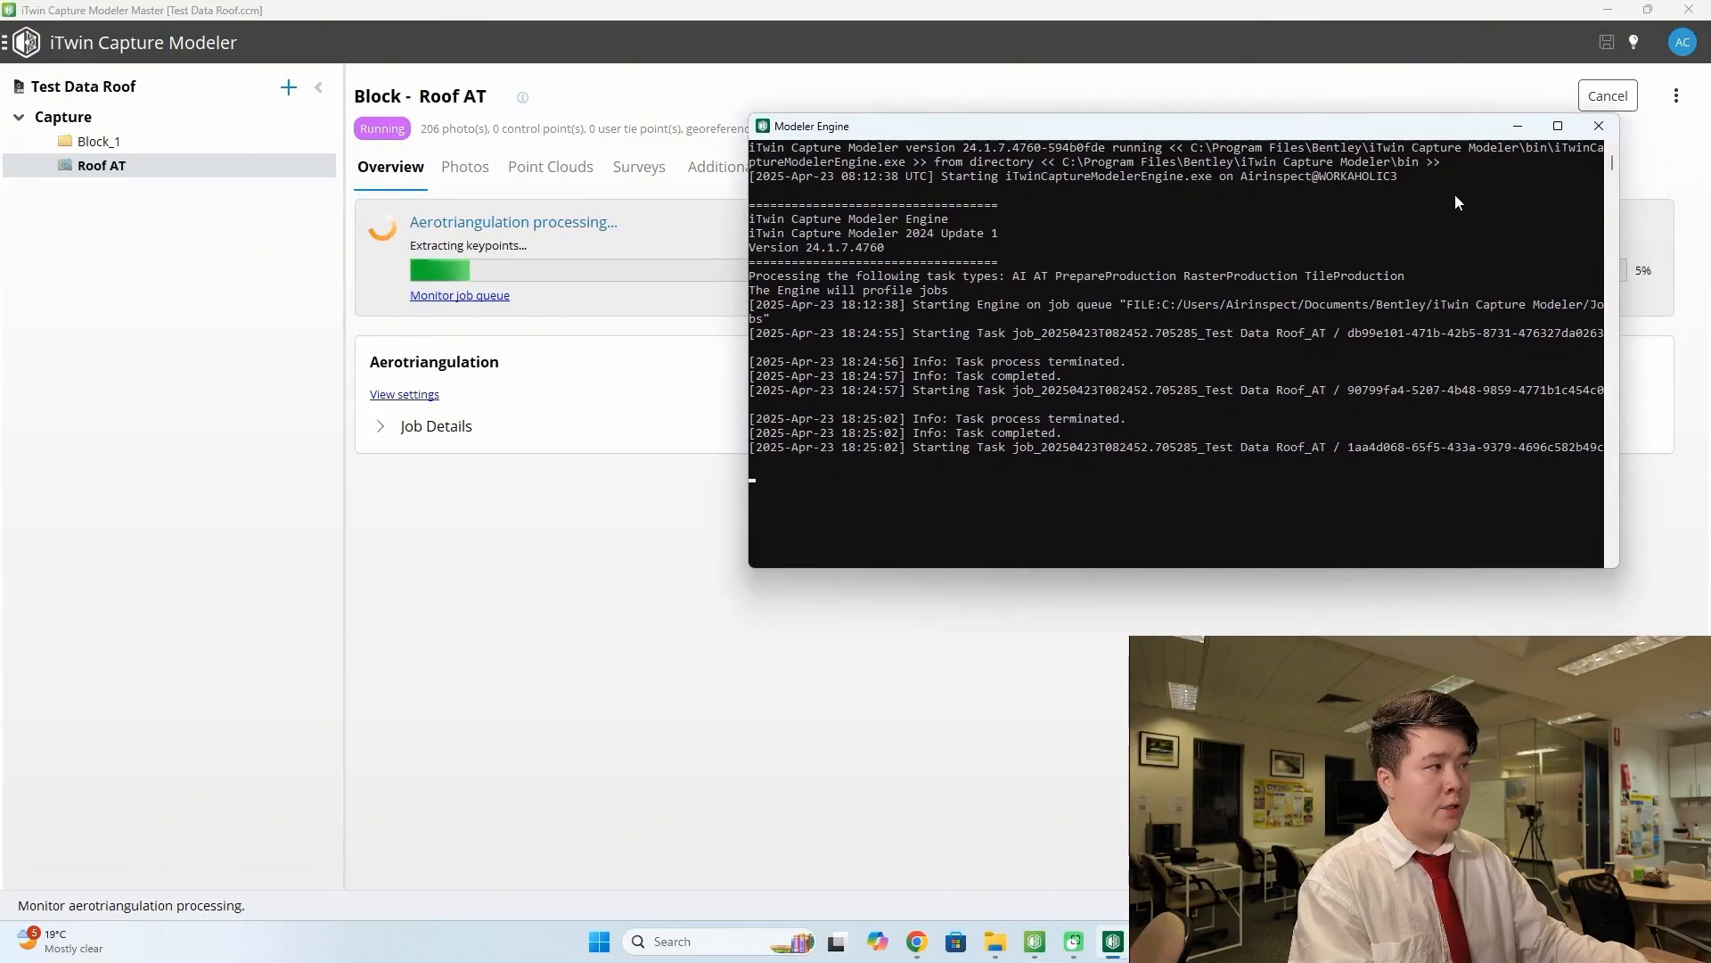
{"action": "left_click", "coordinate": [1518, 127]}
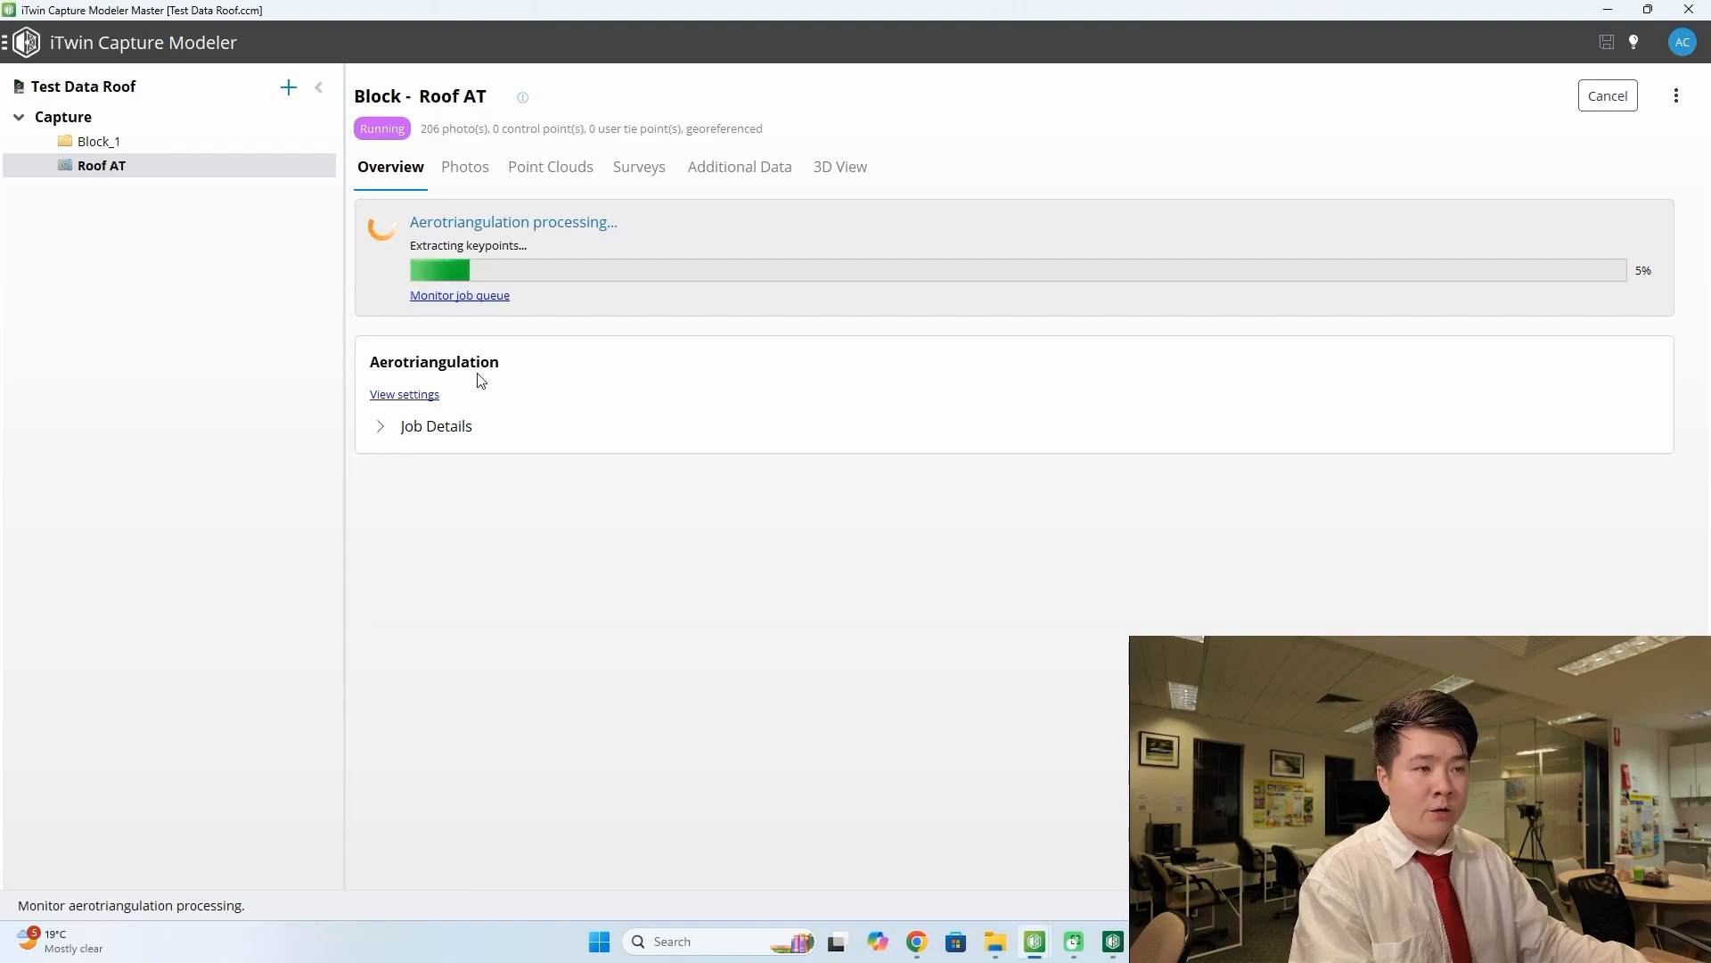
{"action": "left_click", "coordinate": [379, 426]}
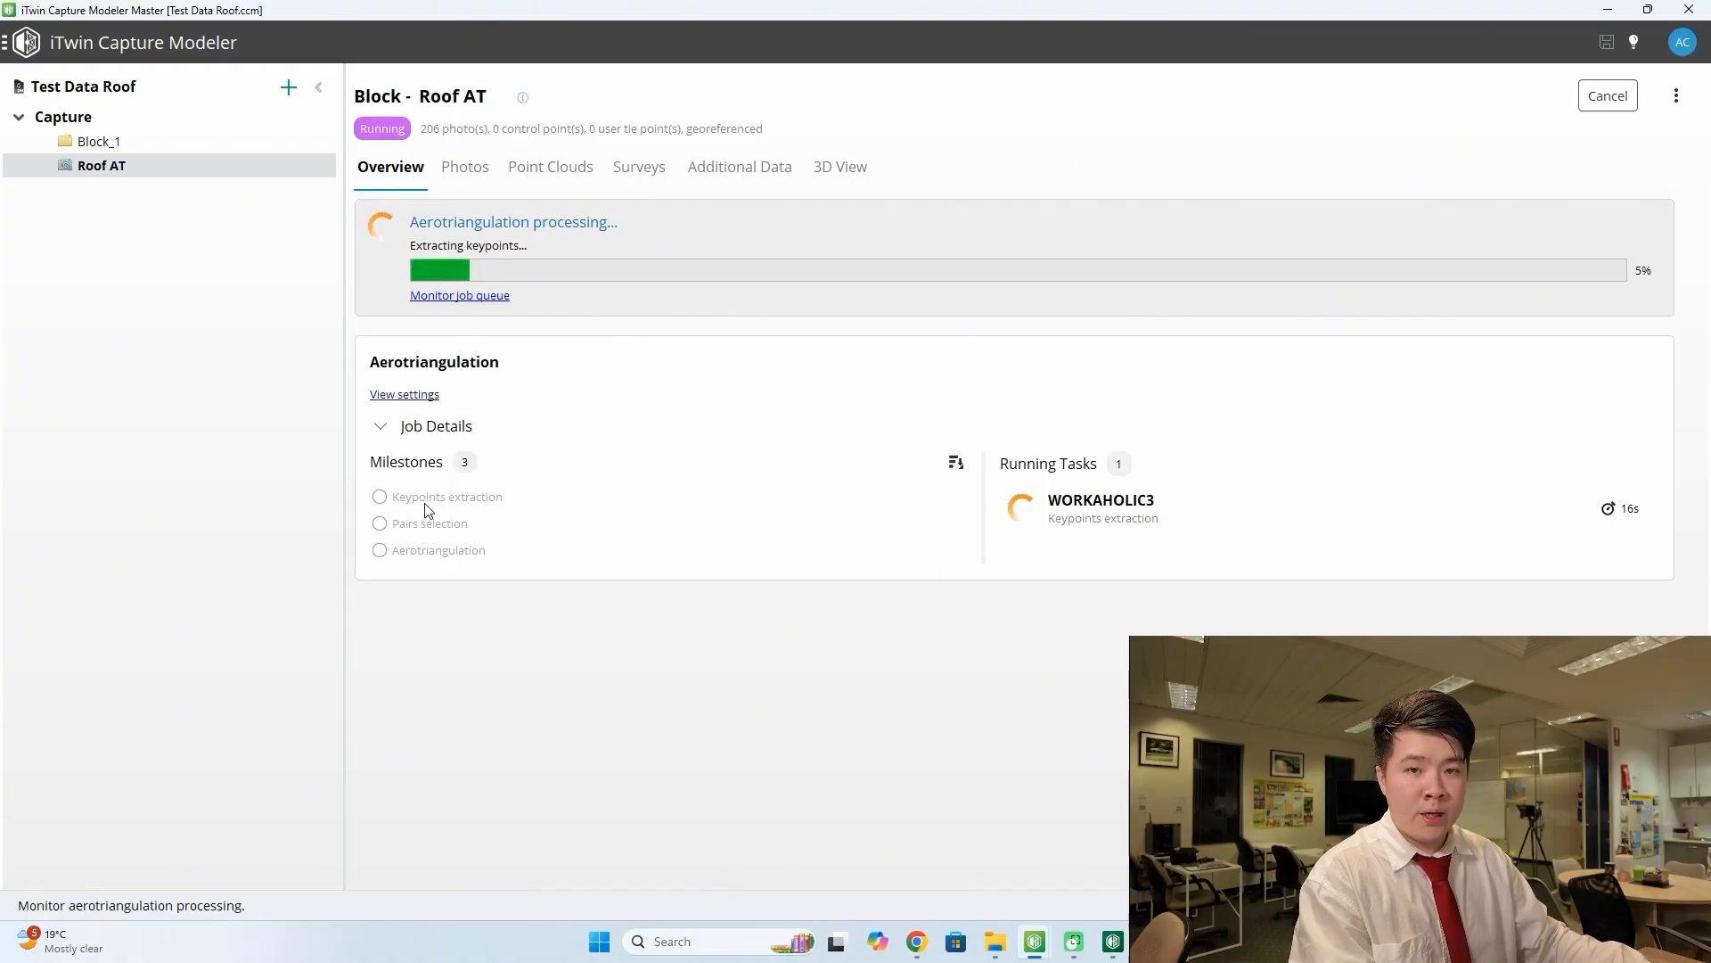
- Review the full list of Roof AT aerotriangulation settings in an enlarged dialog and close it
{"action": "left_click", "coordinate": [412, 396]}
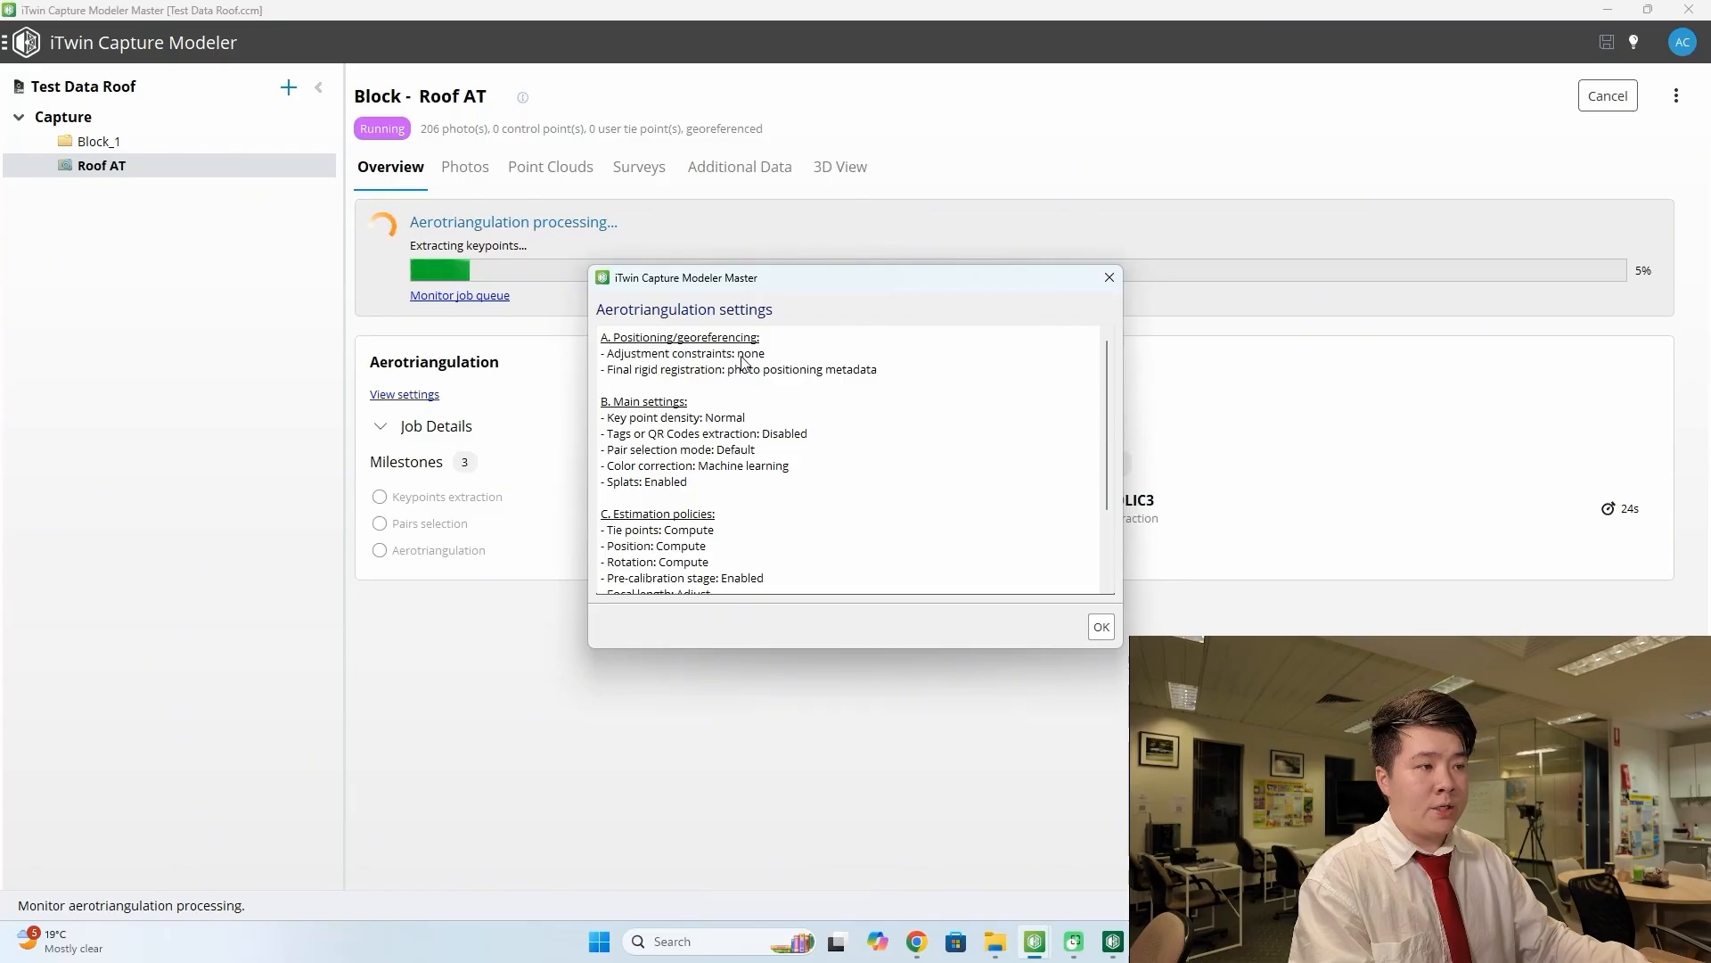
{"action": "scroll", "coordinate": [749, 413], "scroll_direction": "down", "scroll_amount": 1}
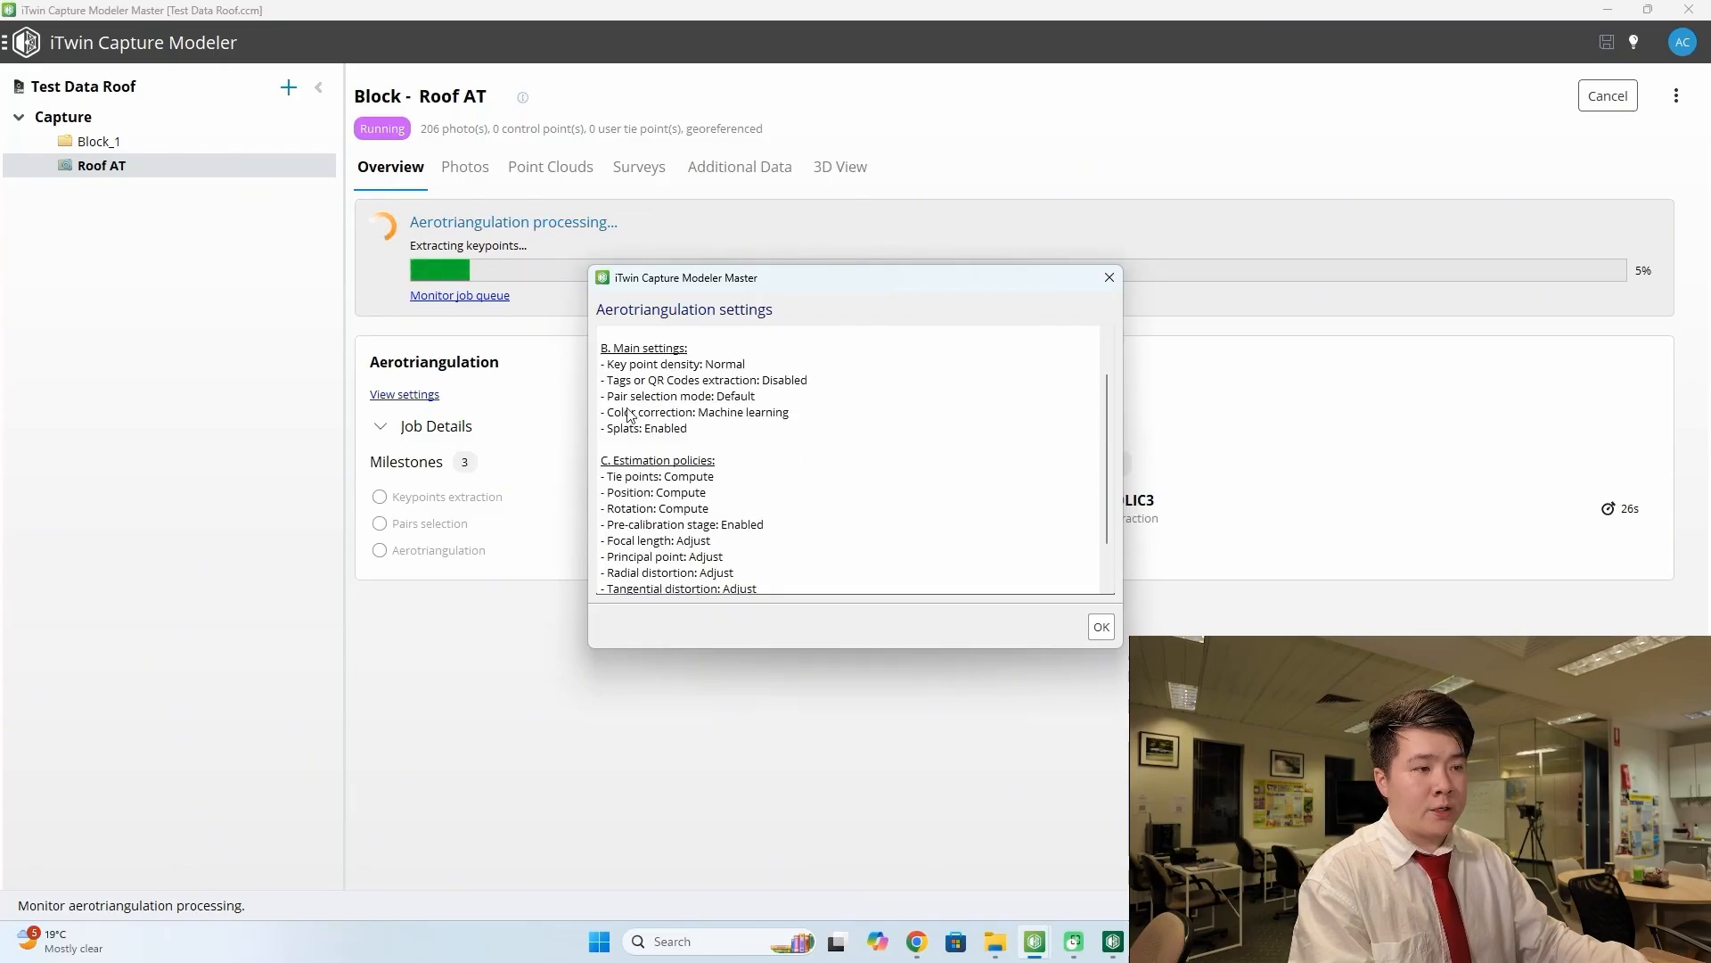
{"action": "scroll", "coordinate": [699, 512], "scroll_direction": "down", "scroll_amount": 1}
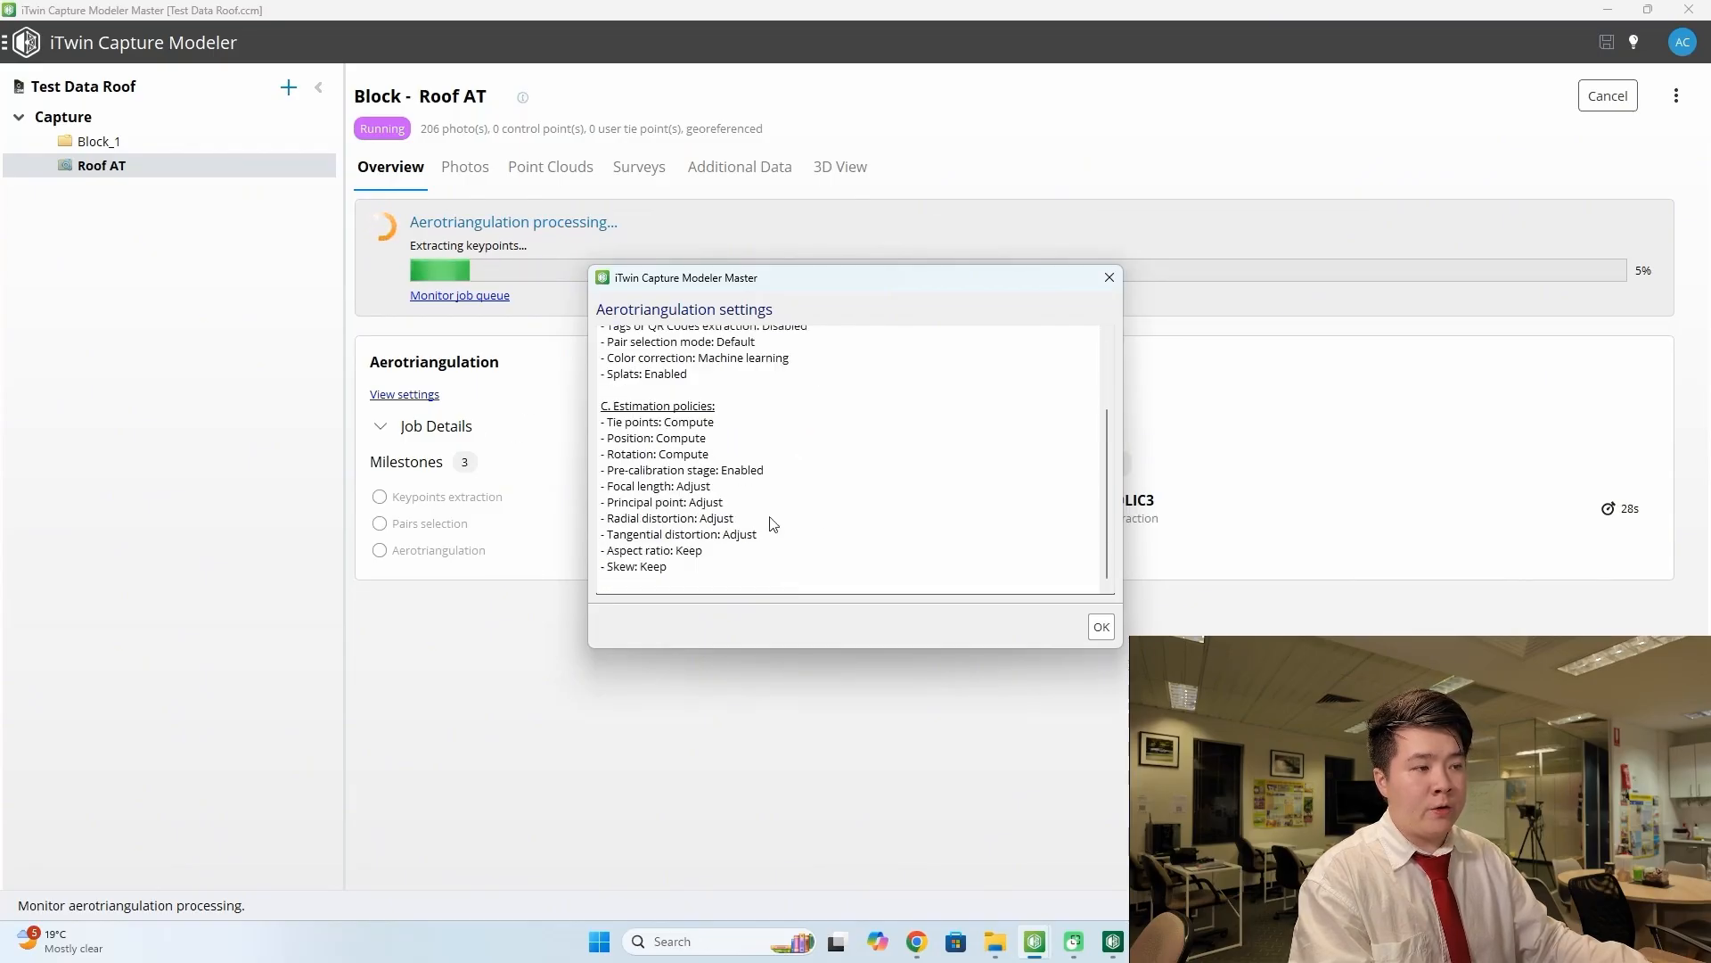
{"action": "scroll", "coordinate": [762, 517], "scroll_direction": "up", "scroll_amount": 2}
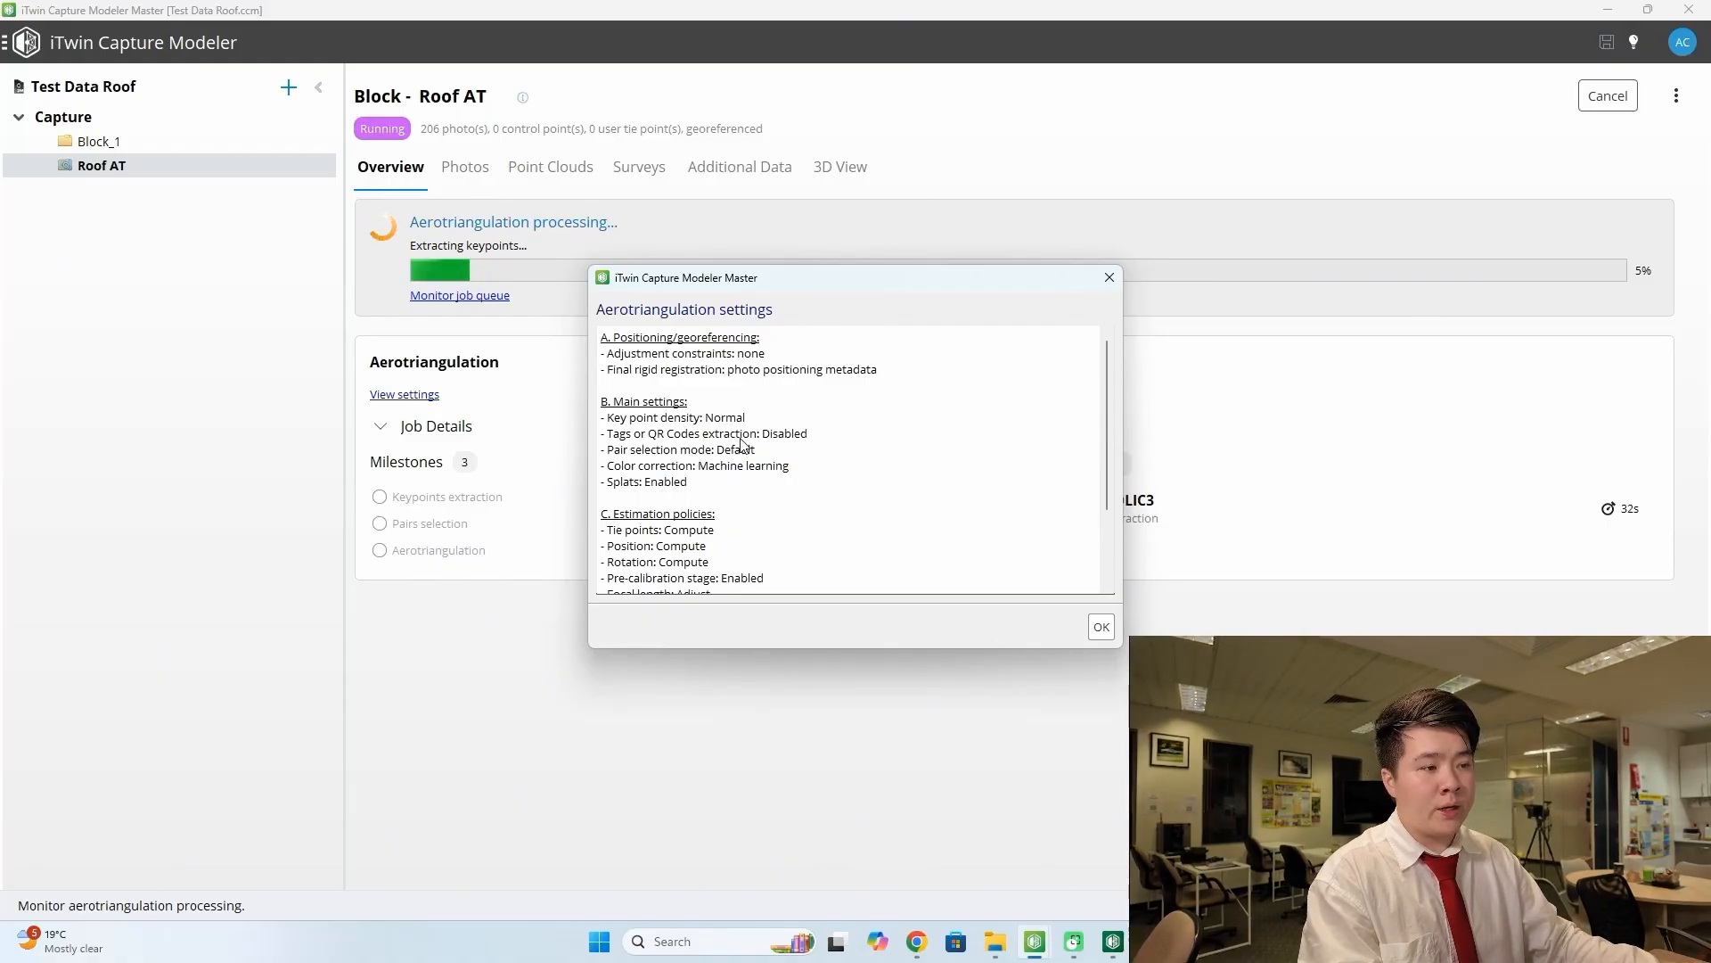
{"action": "left_click_drag", "start_coordinate": [809, 649], "coordinate": [771, 777]}
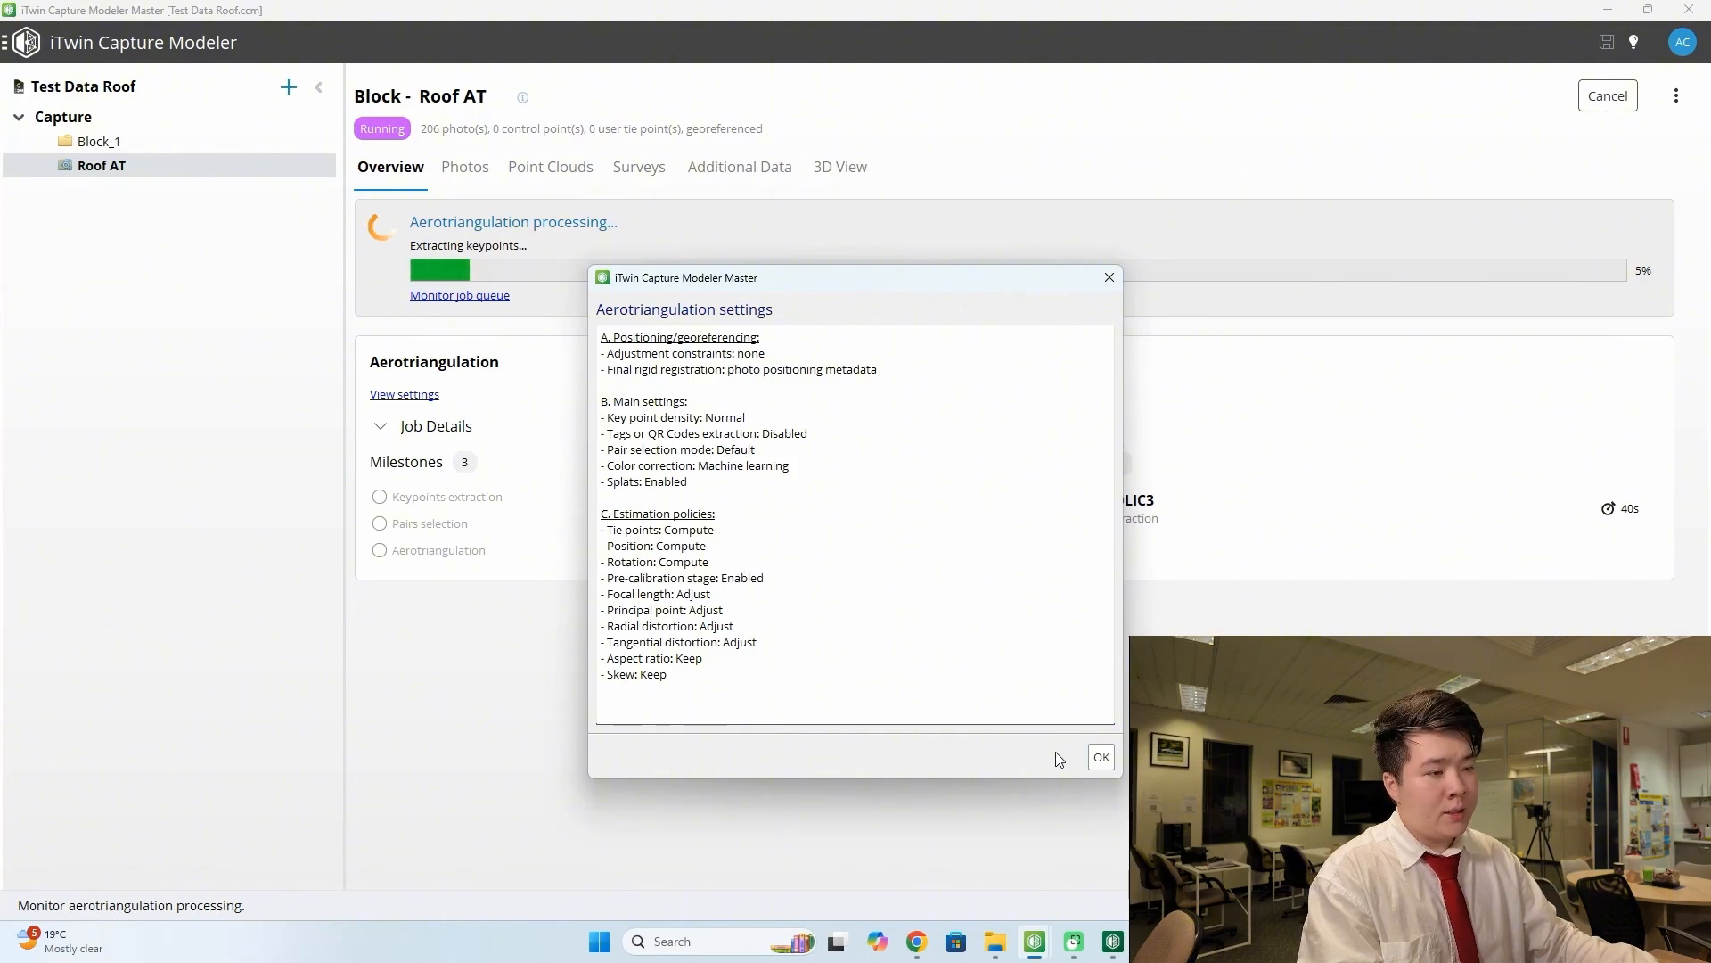
{"action": "left_click", "coordinate": [1110, 278]}
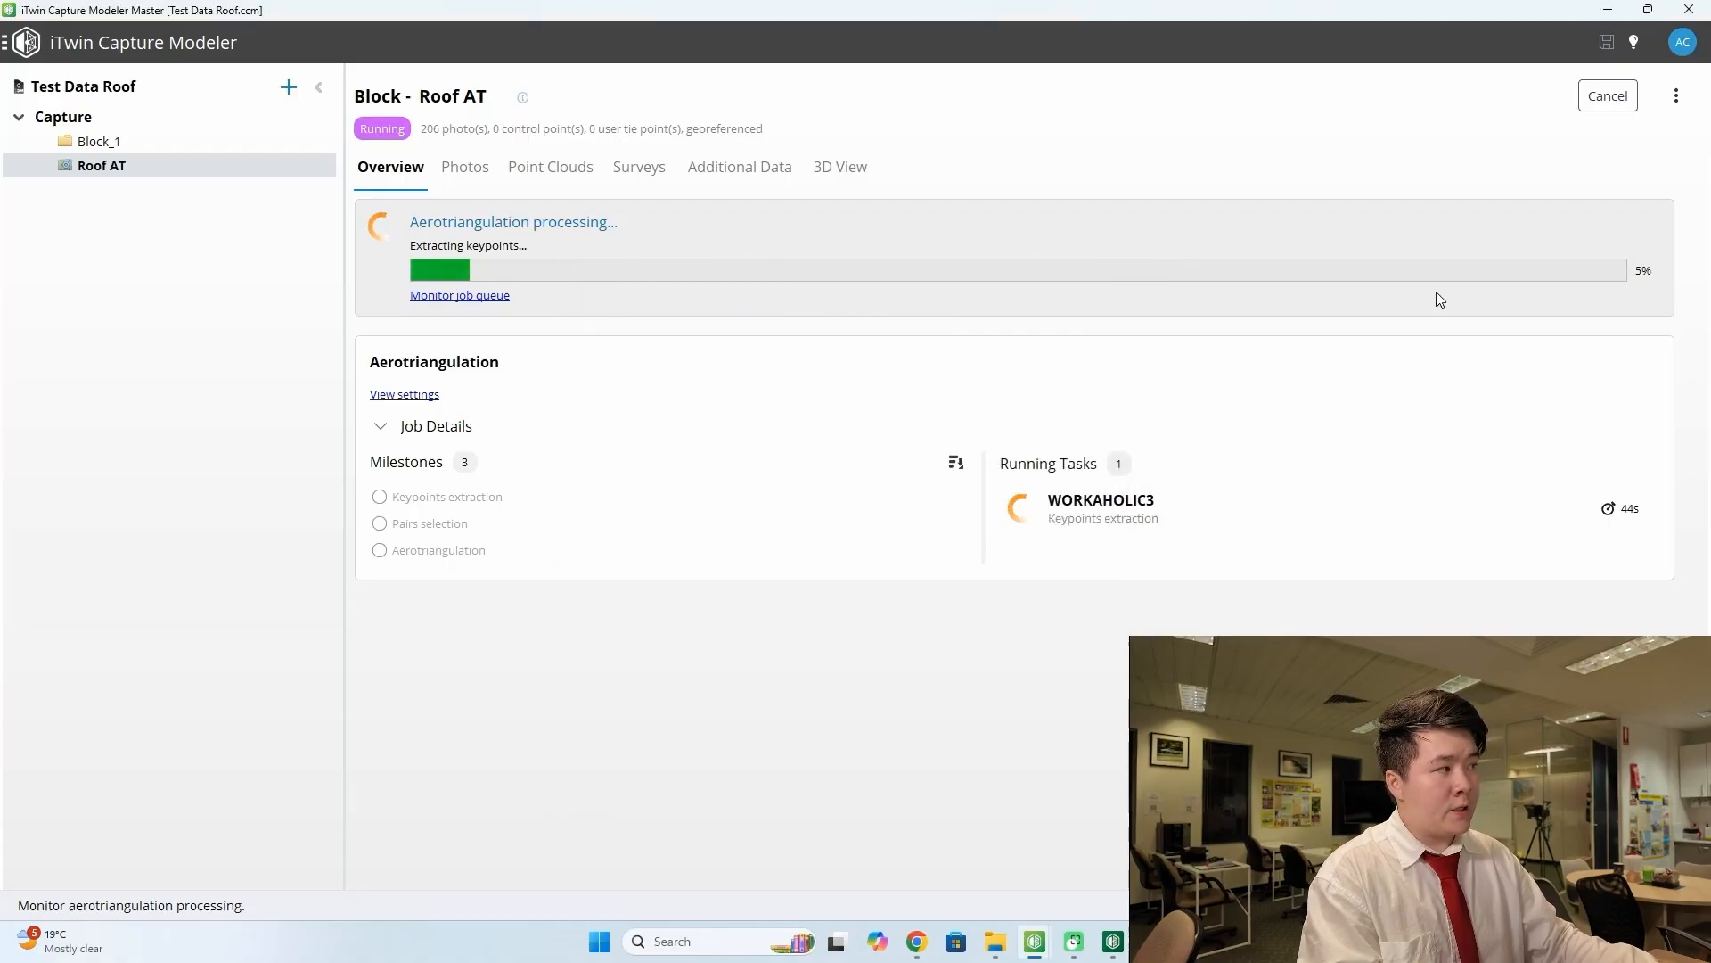
- Cancel the running Roof AT aerotriangulation and switch to the already open Test data project
{"action": "left_click", "coordinate": [1608, 96]}
{"action": "left_click", "coordinate": [921, 491]}
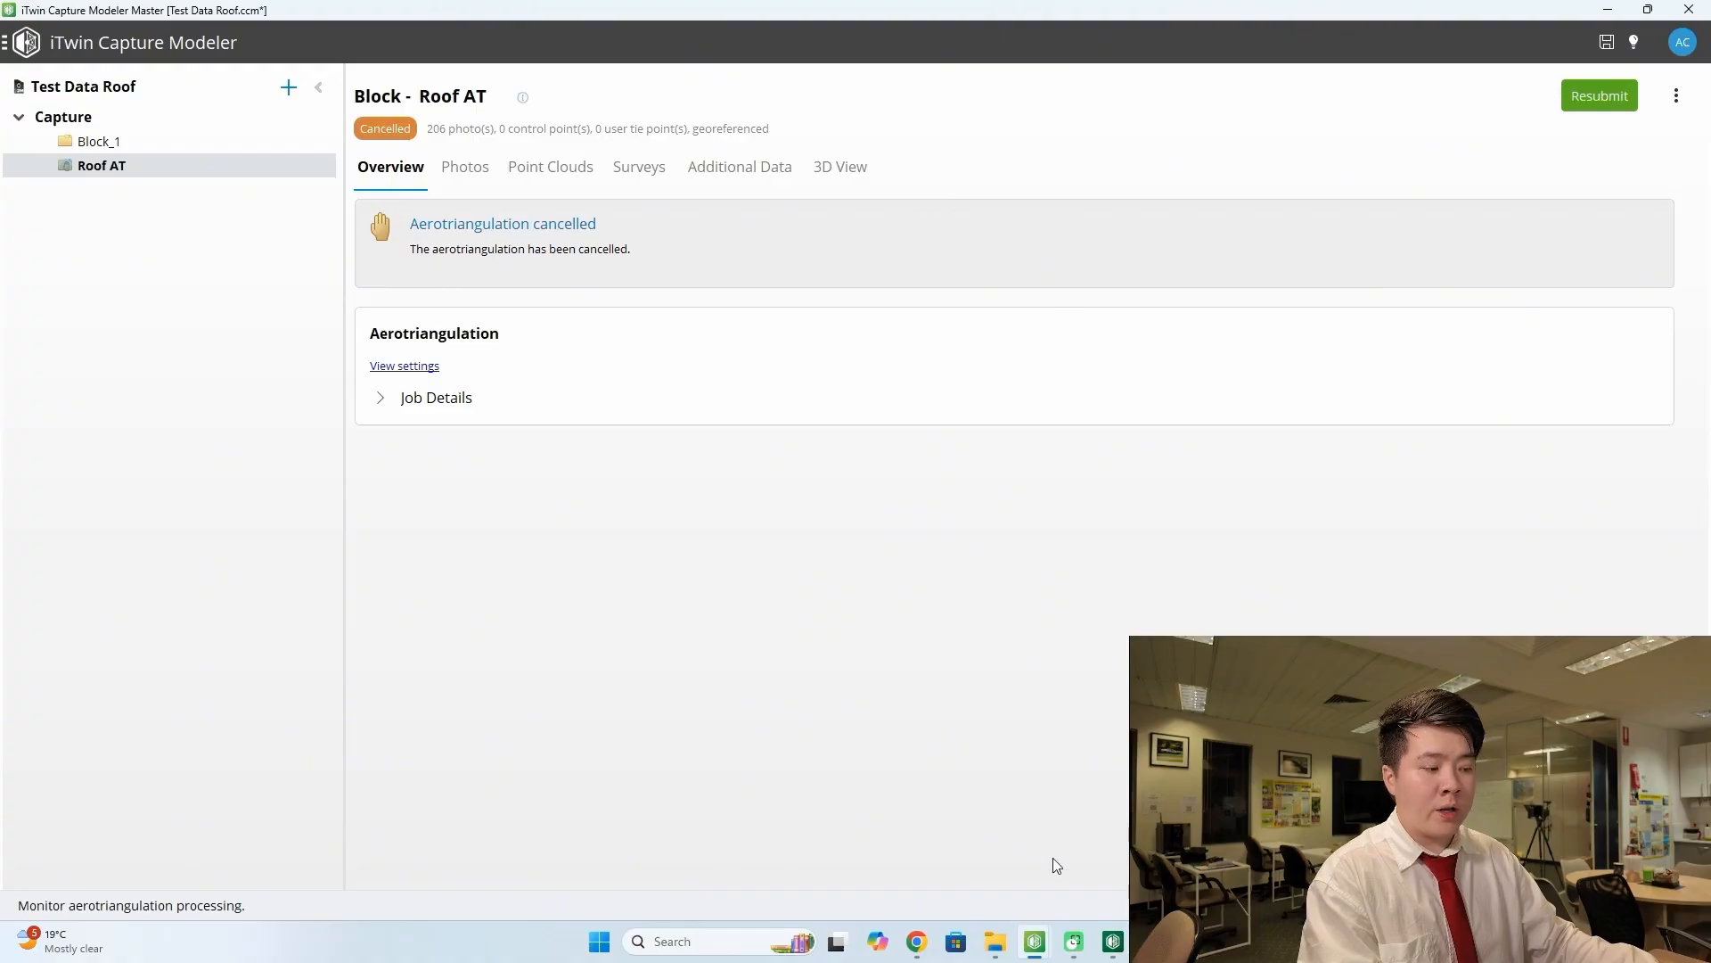
{"action": "mouse_move", "coordinate": [1040, 938]}
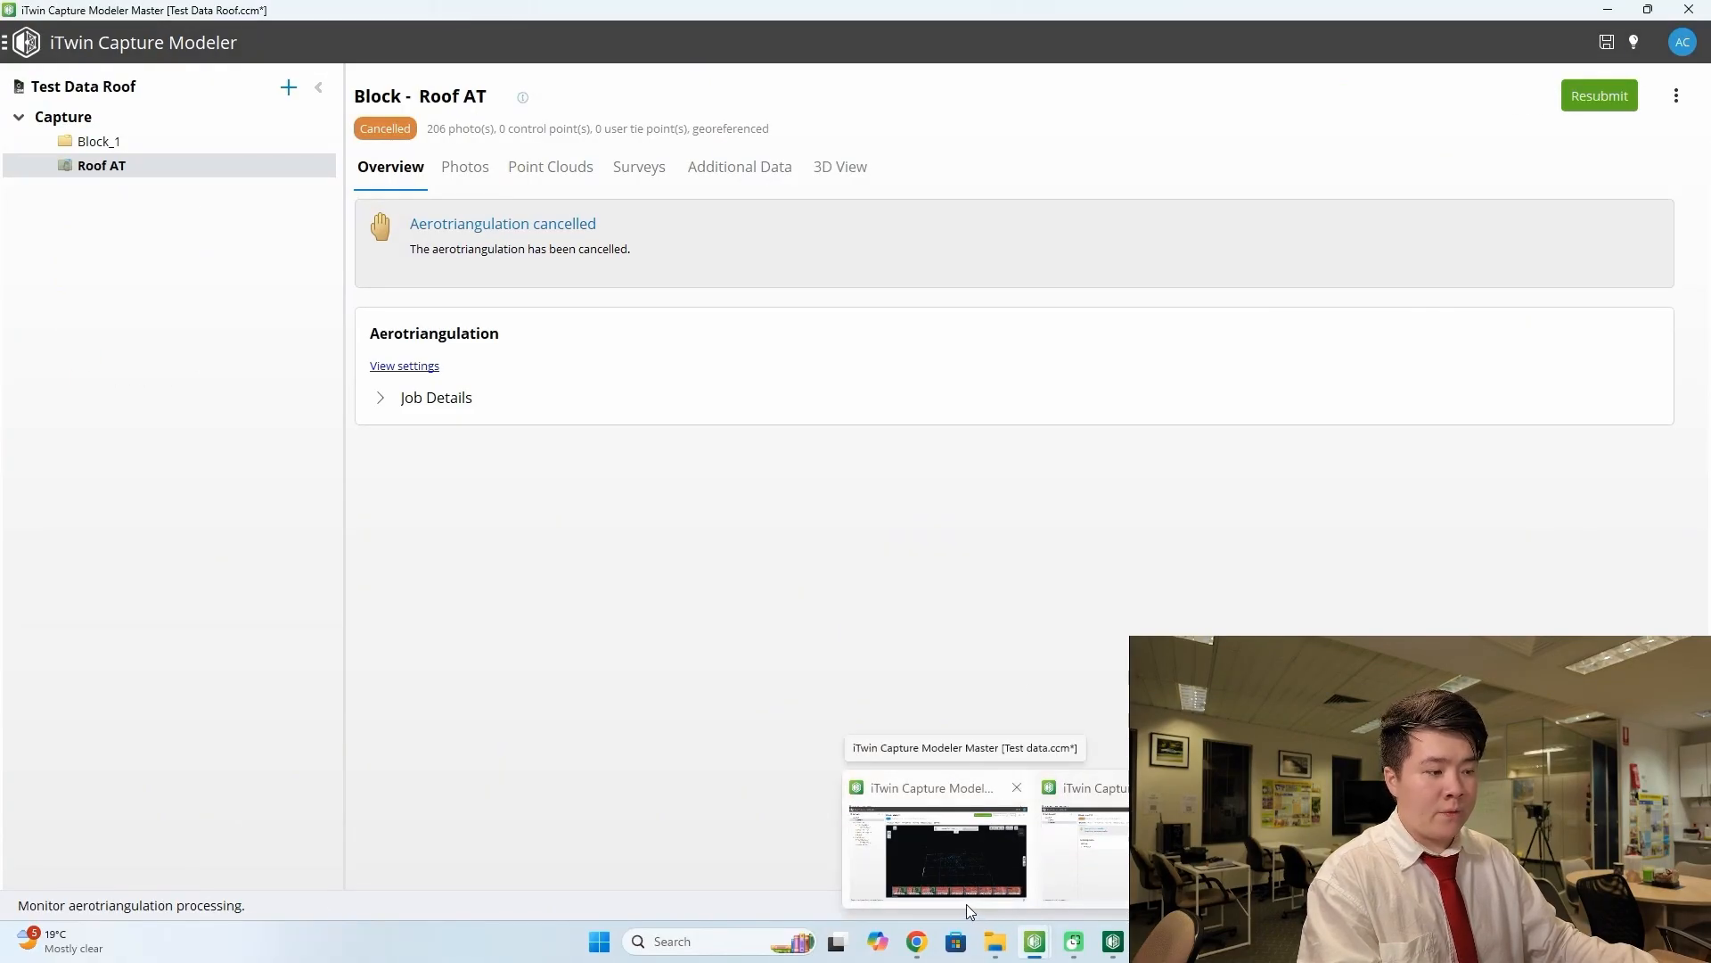
{"action": "left_click", "coordinate": [964, 901]}
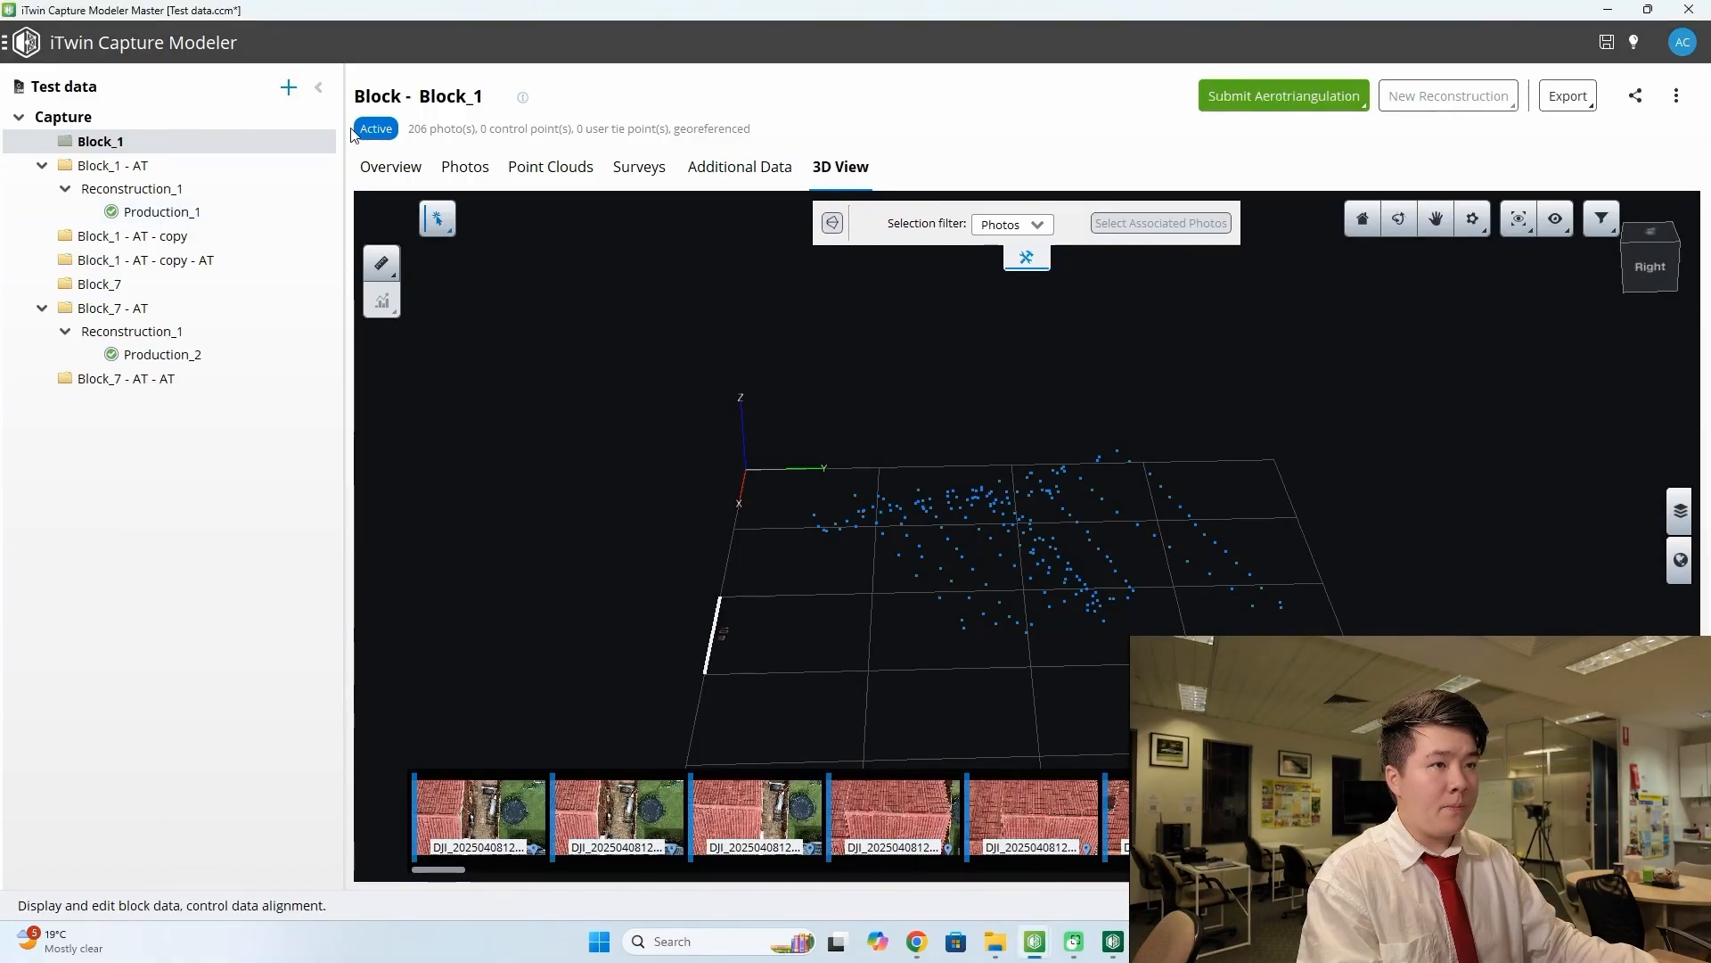
- Examine the overview of Block_1 in the Test data project and orbit around its photo positions in 3D
{"action": "left_click", "coordinate": [391, 167]}
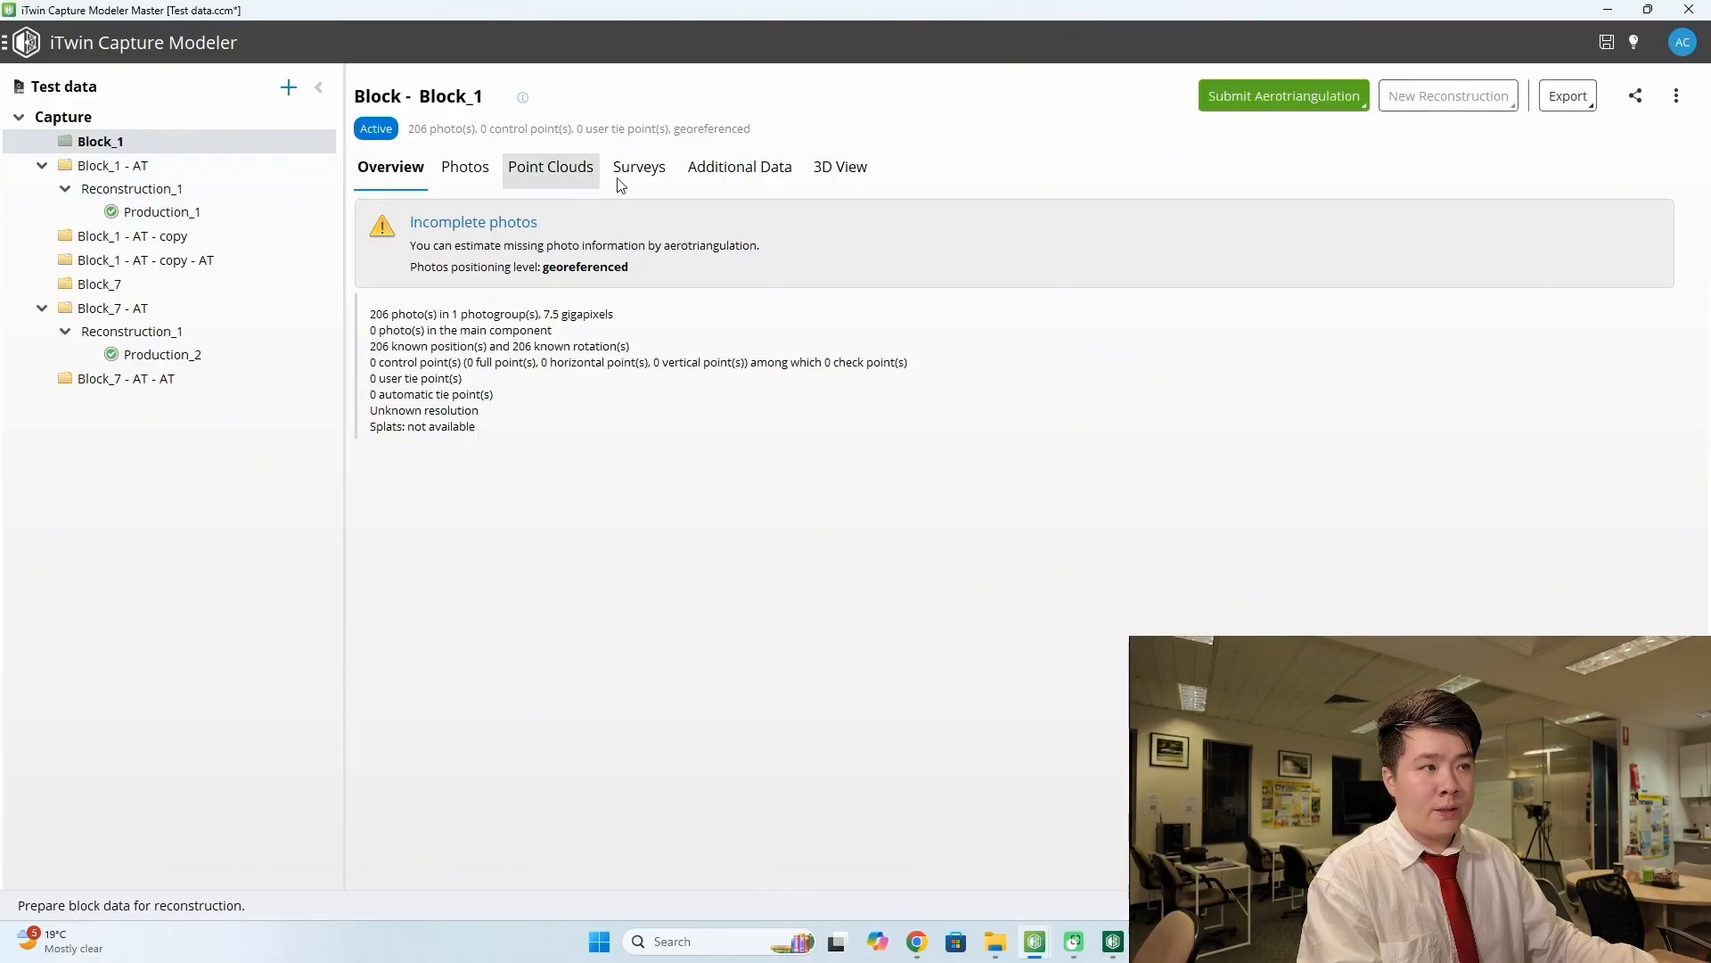
{"action": "left_click", "coordinate": [837, 170]}
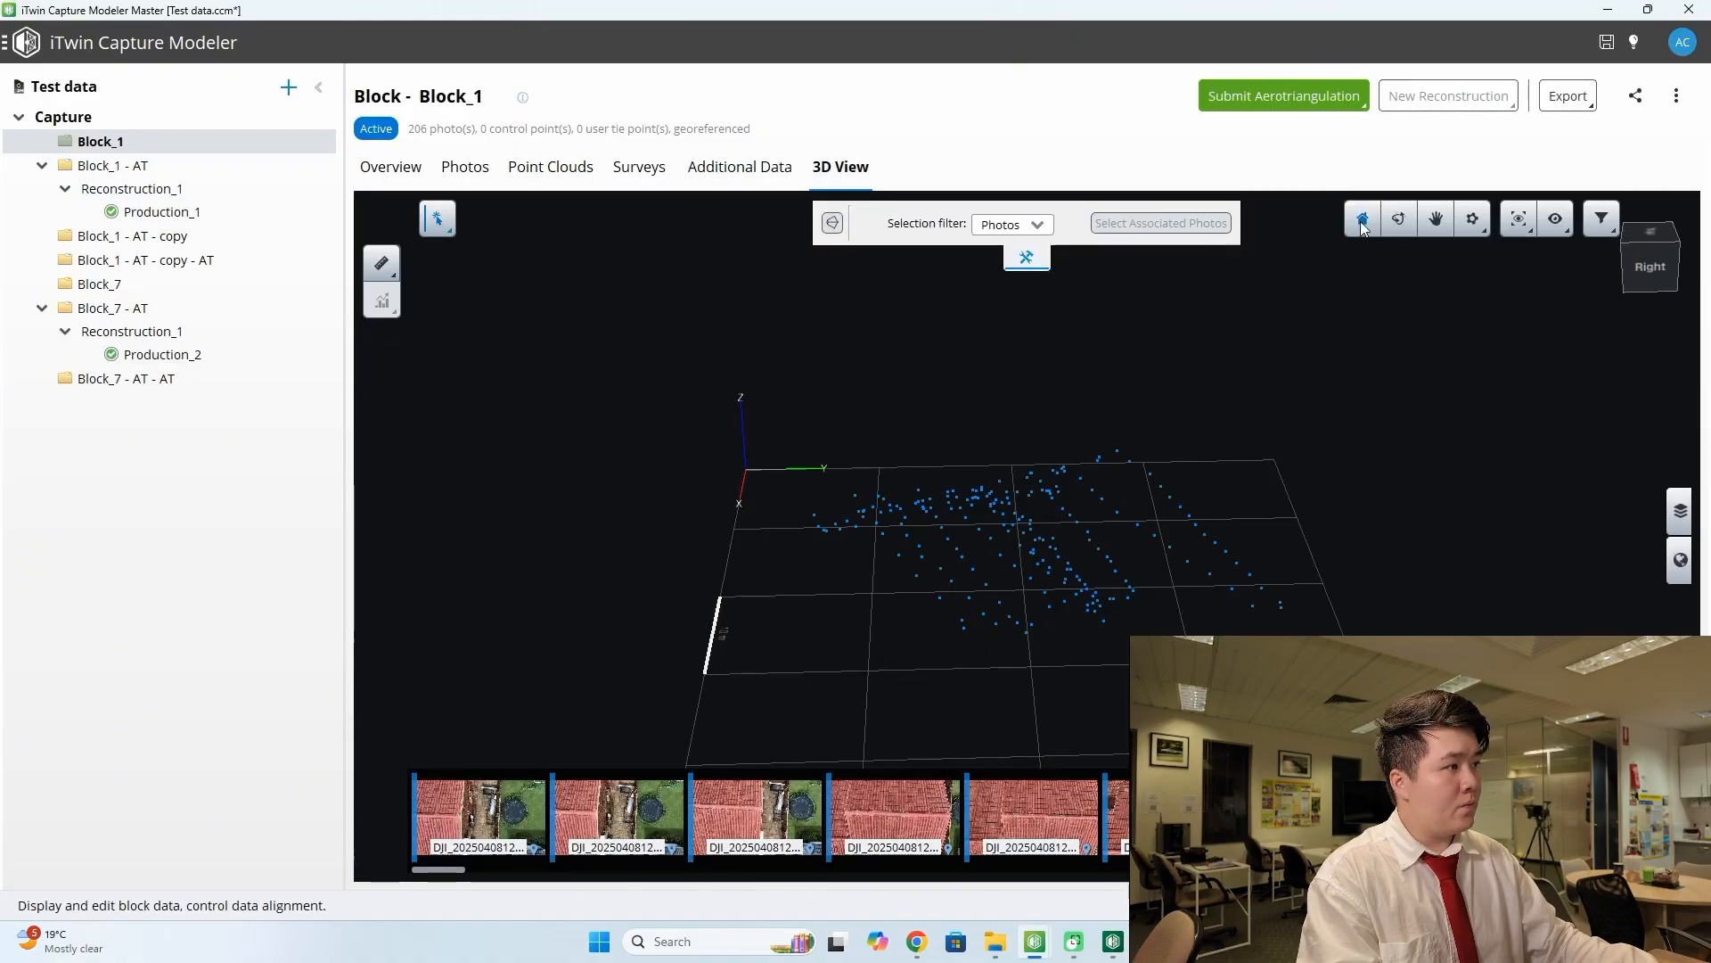
{"action": "left_click", "coordinate": [1398, 220]}
{"action": "left_click_drag", "start_coordinate": [847, 490], "coordinate": [526, 490]}
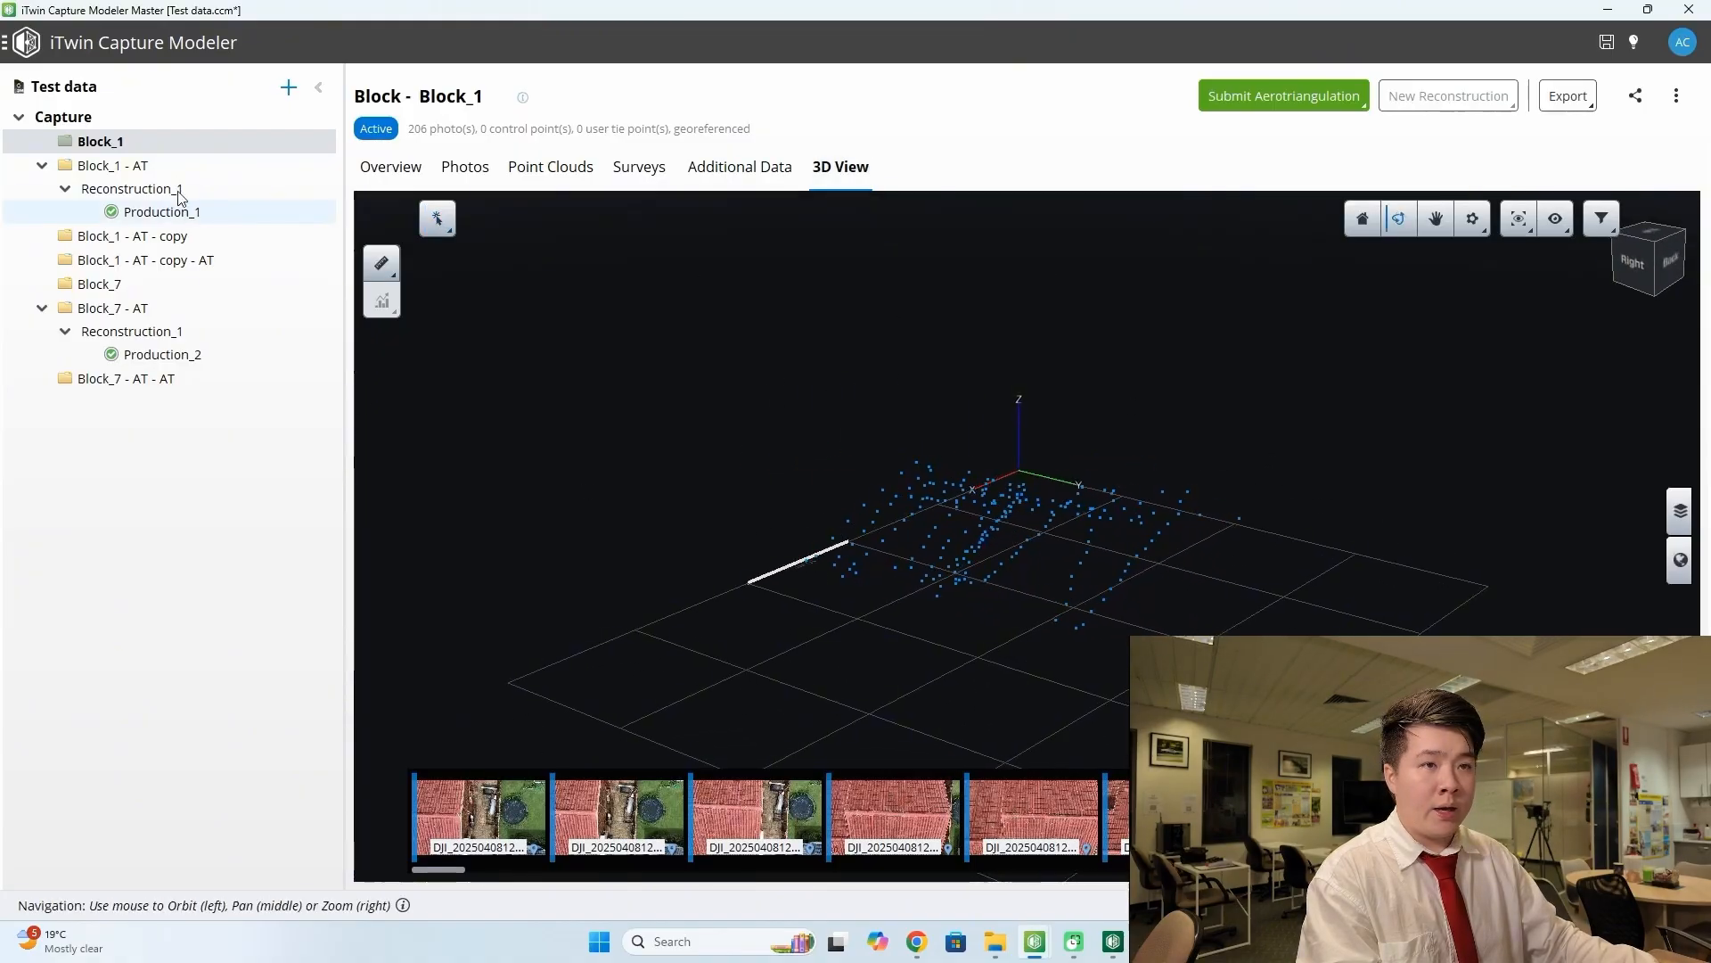
- Display the processed block Block_1 - AT in 3D and examine the house model from an oblique angle
{"action": "left_click", "coordinate": [111, 166]}
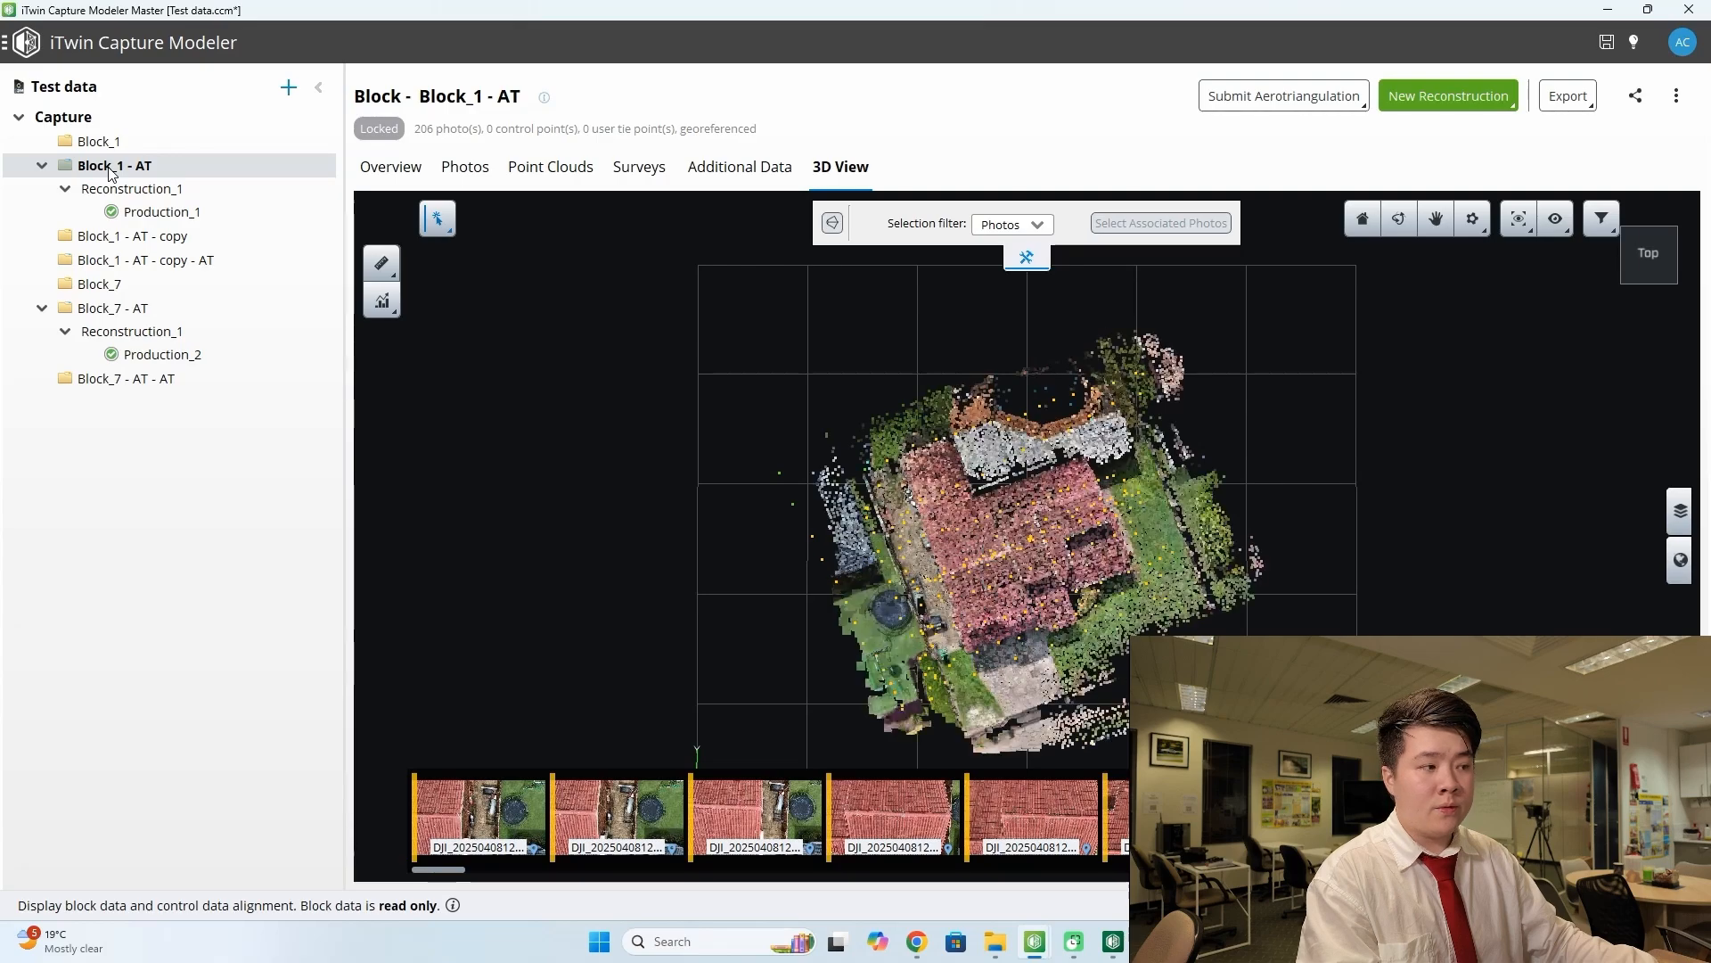
{"action": "left_click", "coordinate": [1400, 219]}
{"action": "left_click_drag", "start_coordinate": [1364, 659], "coordinate": [927, 518]}
{"action": "scroll", "coordinate": [922, 526], "scroll_direction": "up", "scroll_amount": 4}
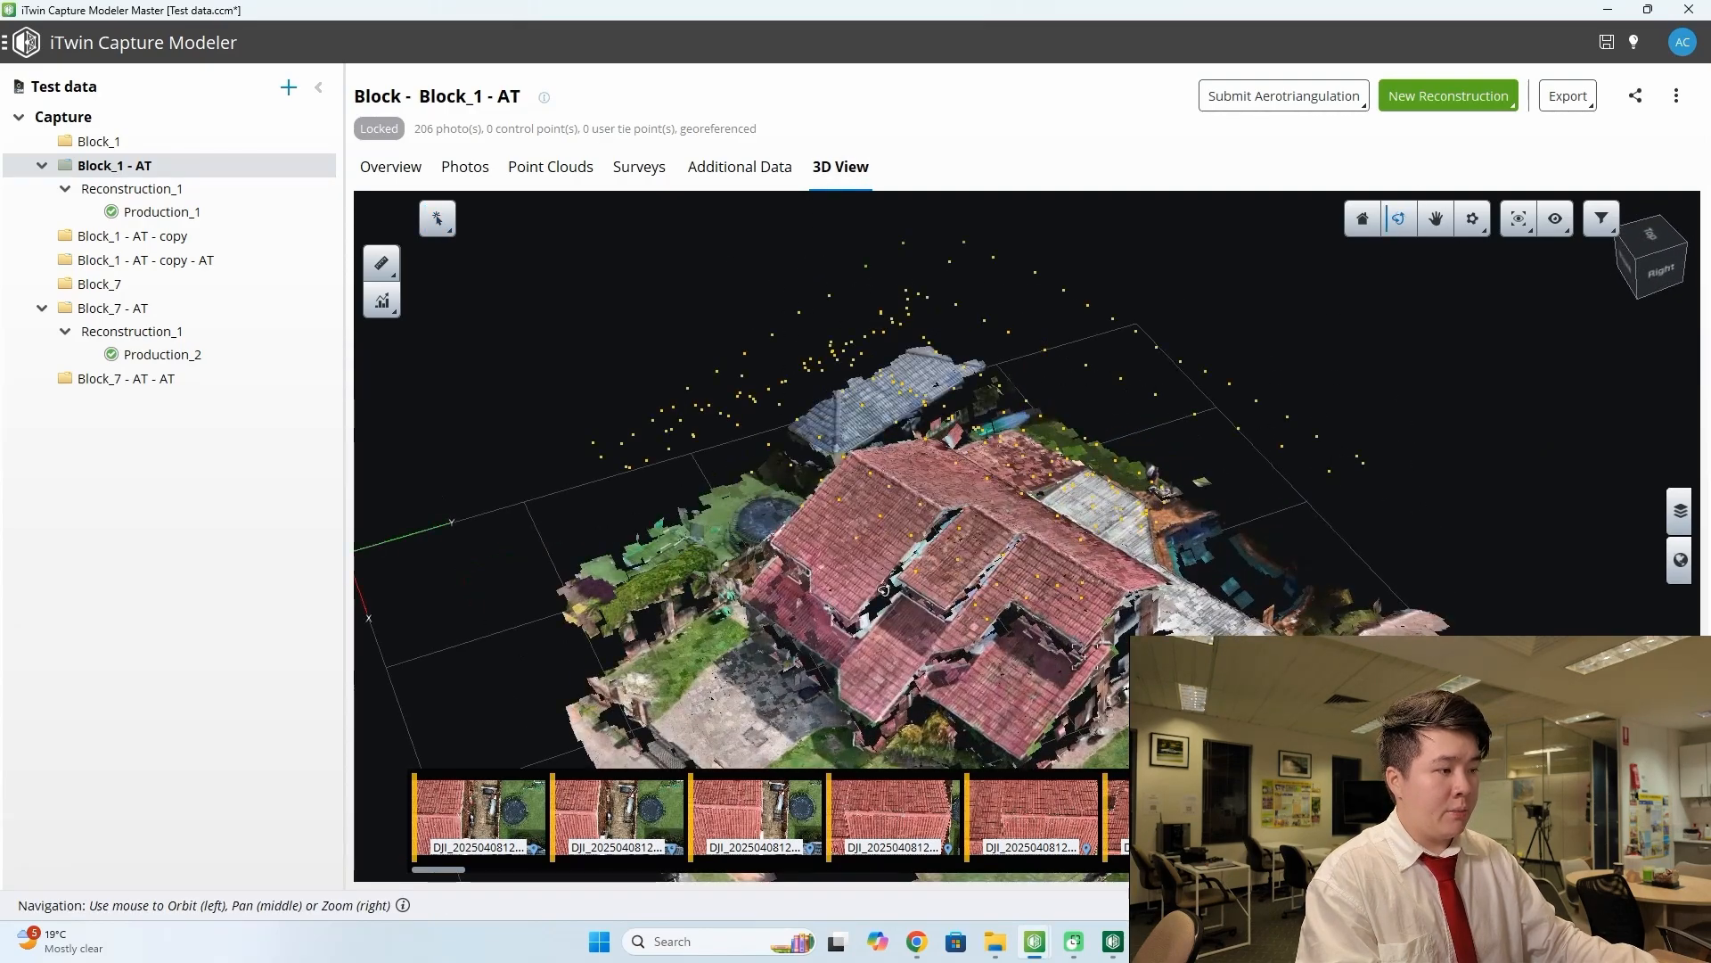
- Check the completion overview of Block_1 - AT and examine its 3D splats and photo positions from several sides
{"action": "left_click", "coordinate": [392, 178]}
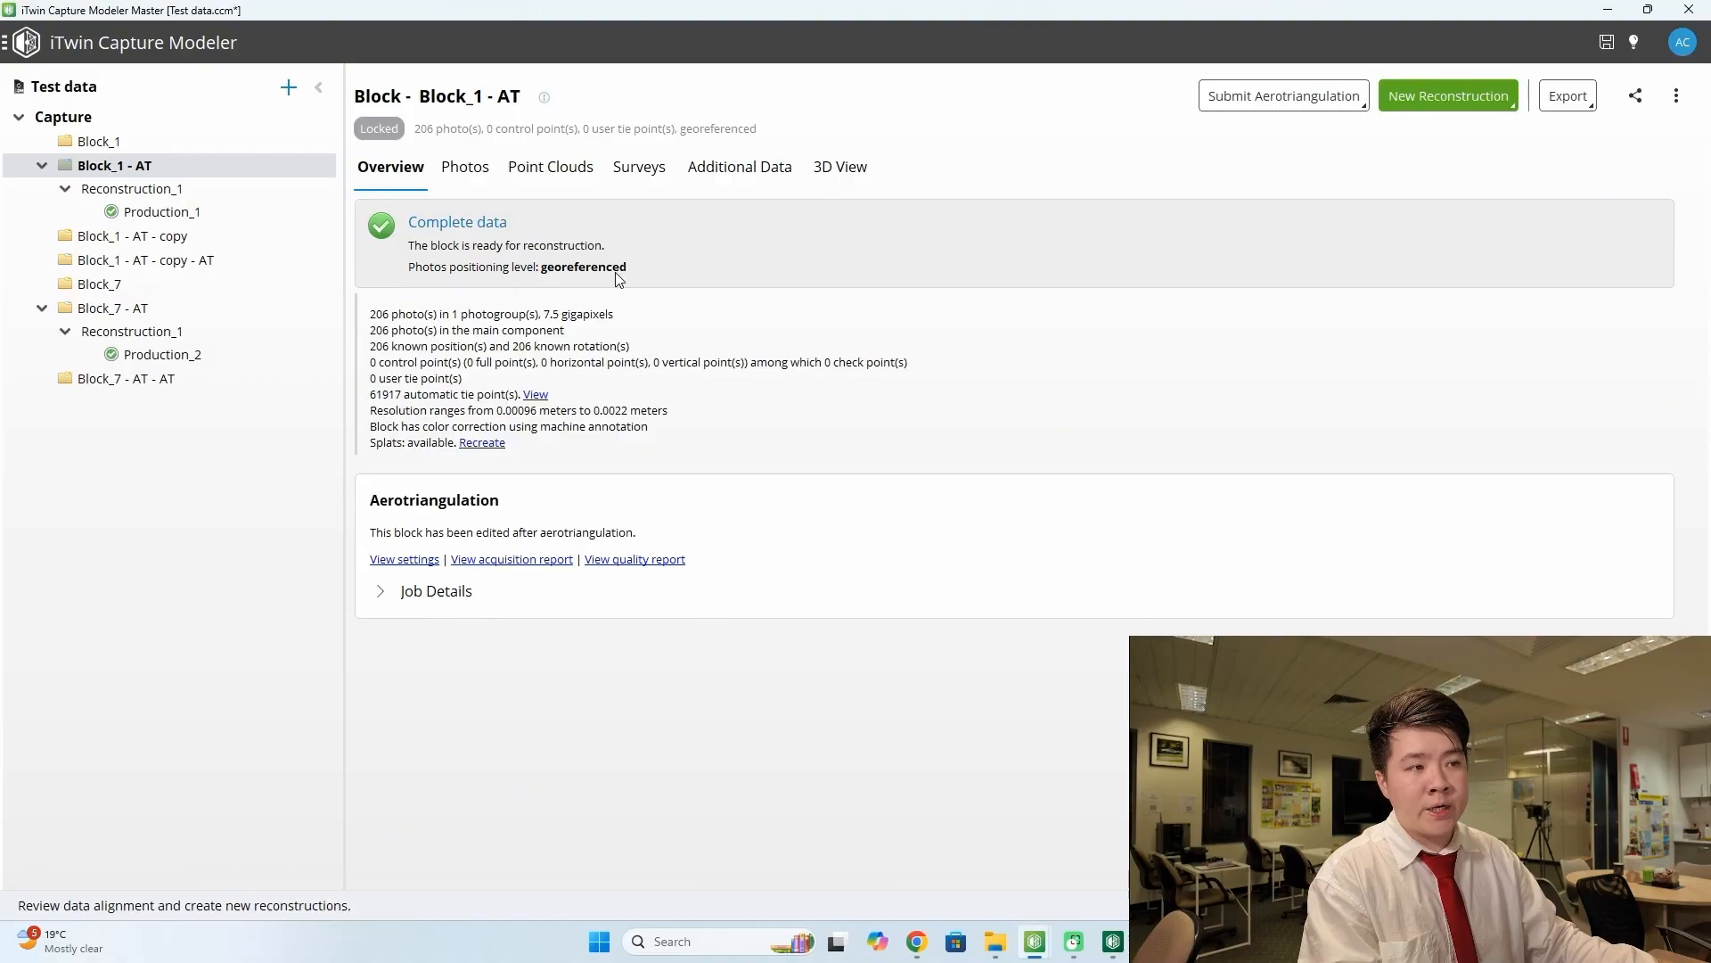
{"action": "left_click", "coordinate": [840, 168]}
{"action": "mouse_move", "coordinate": [863, 545]}
{"action": "left_mouse_down"}
{"action": "mouse_move", "coordinate": [908, 517]}
{"action": "mouse_move", "coordinate": [1234, 454]}
{"action": "mouse_move", "coordinate": [822, 433]}
{"action": "mouse_move", "coordinate": [753, 469]}
{"action": "mouse_move", "coordinate": [736, 457]}
{"action": "left_mouse_up"}
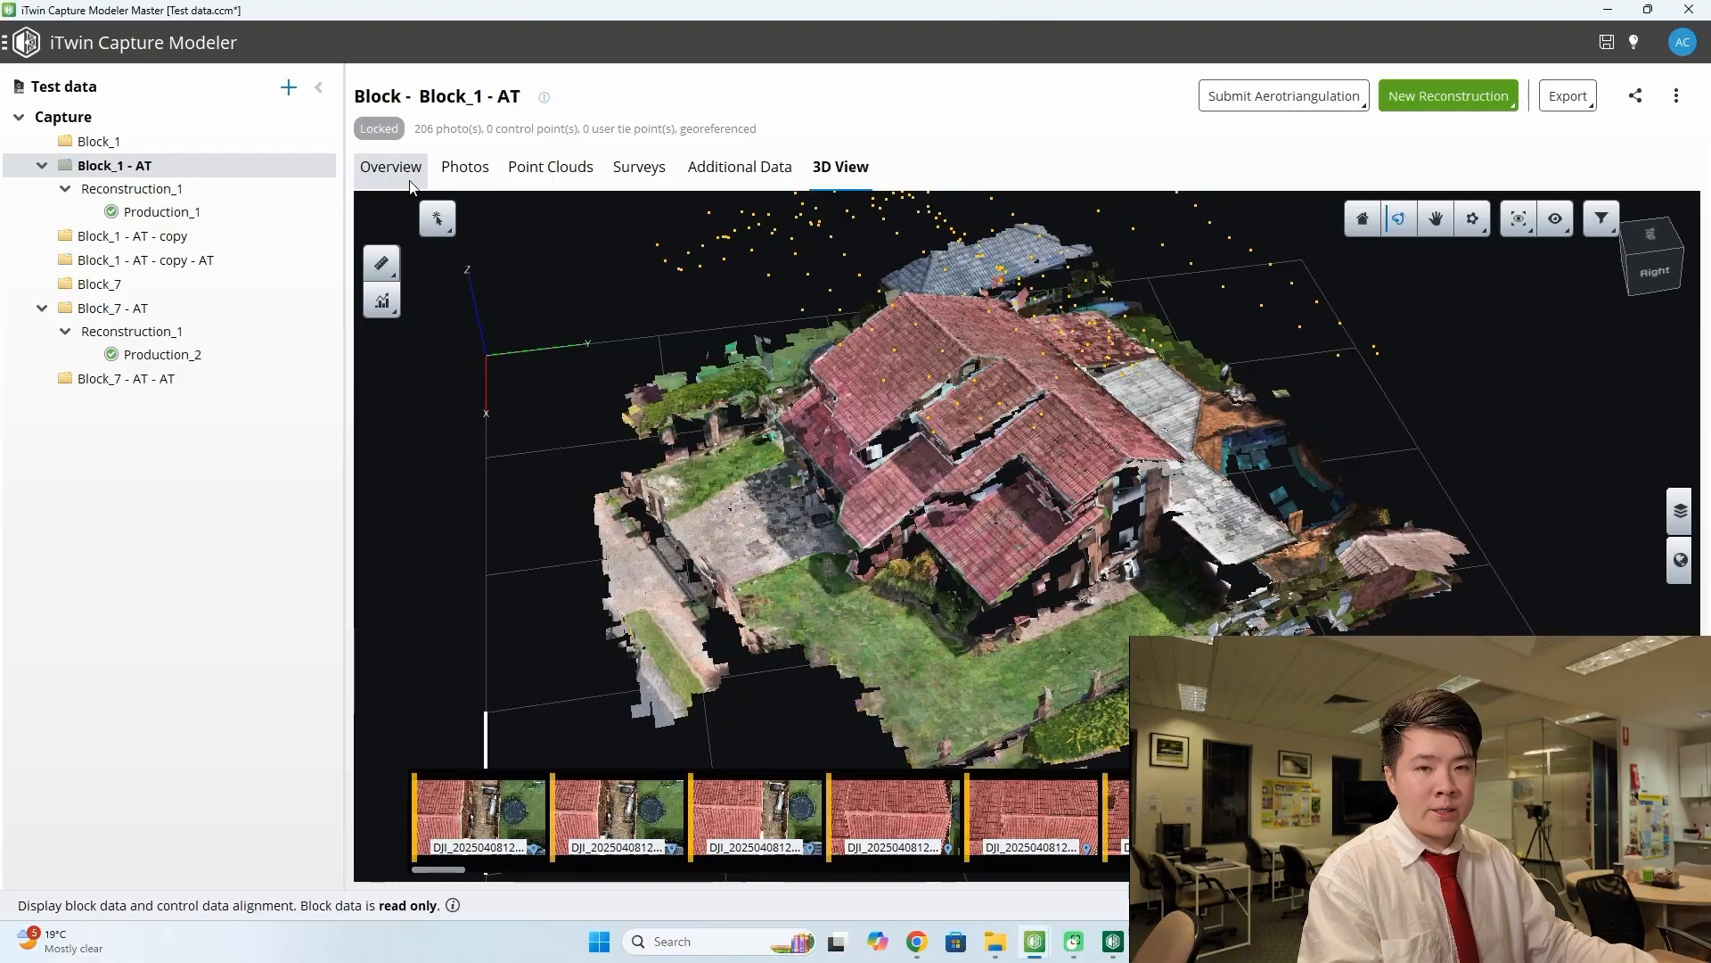
{"action": "left_click_drag", "start_coordinate": [716, 423], "coordinate": [664, 466]}
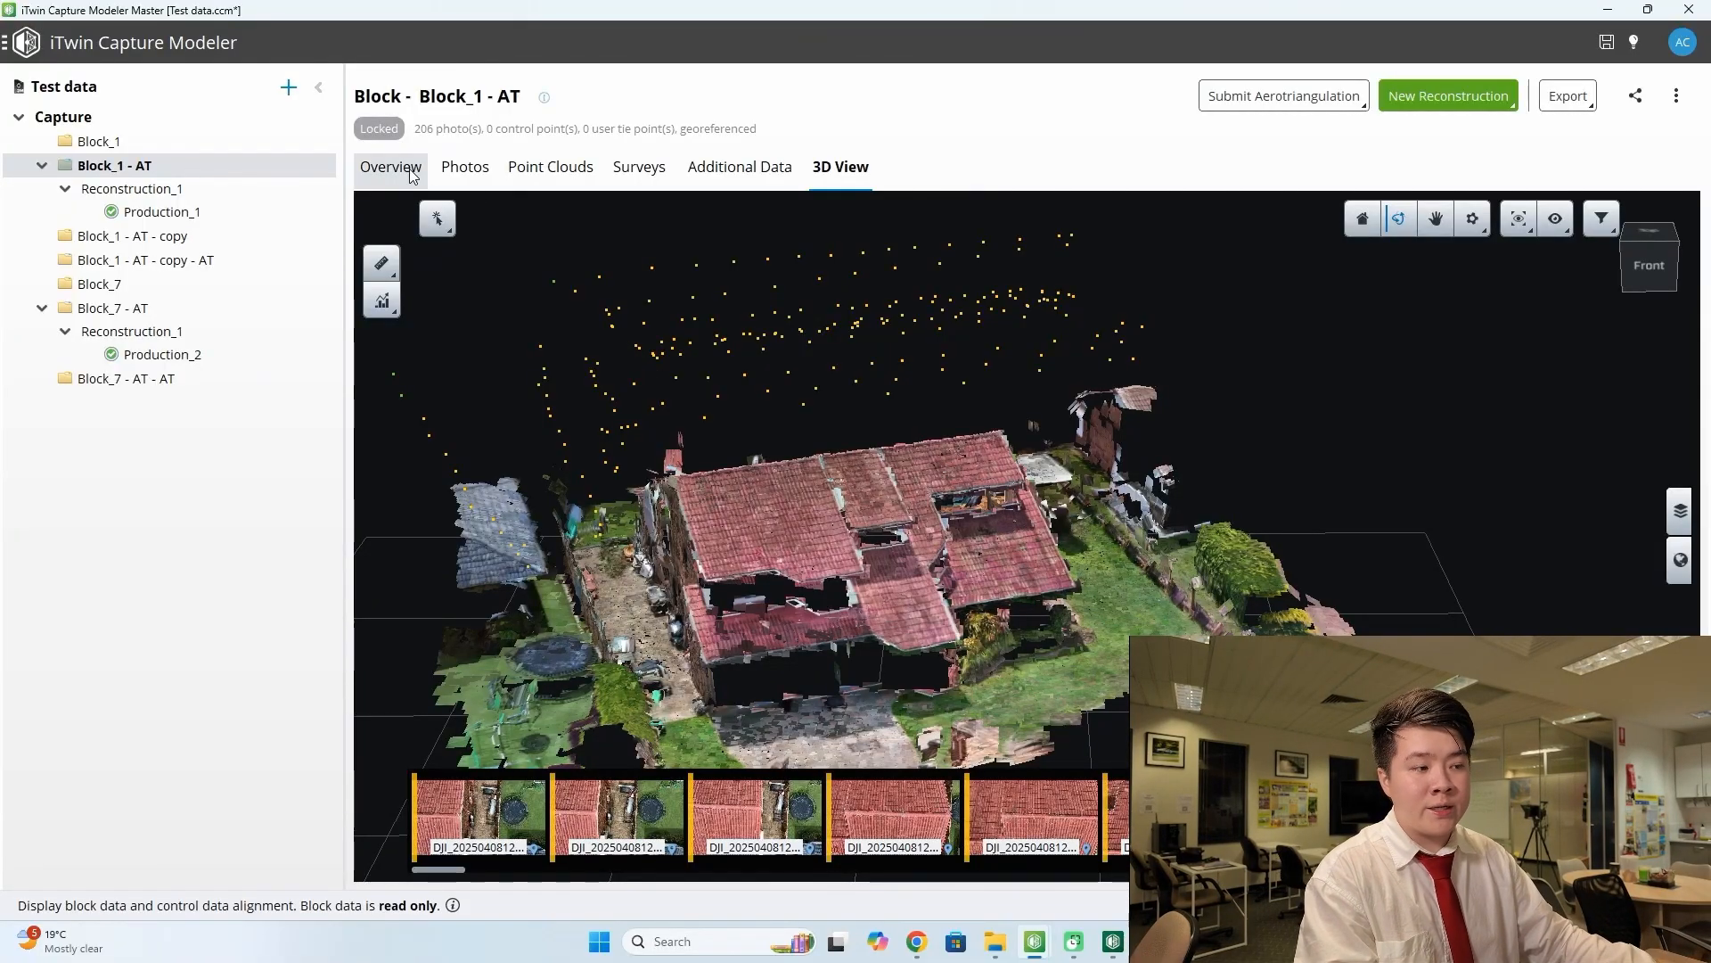
{"action": "left_click_drag", "start_coordinate": [704, 383], "coordinate": [708, 337]}
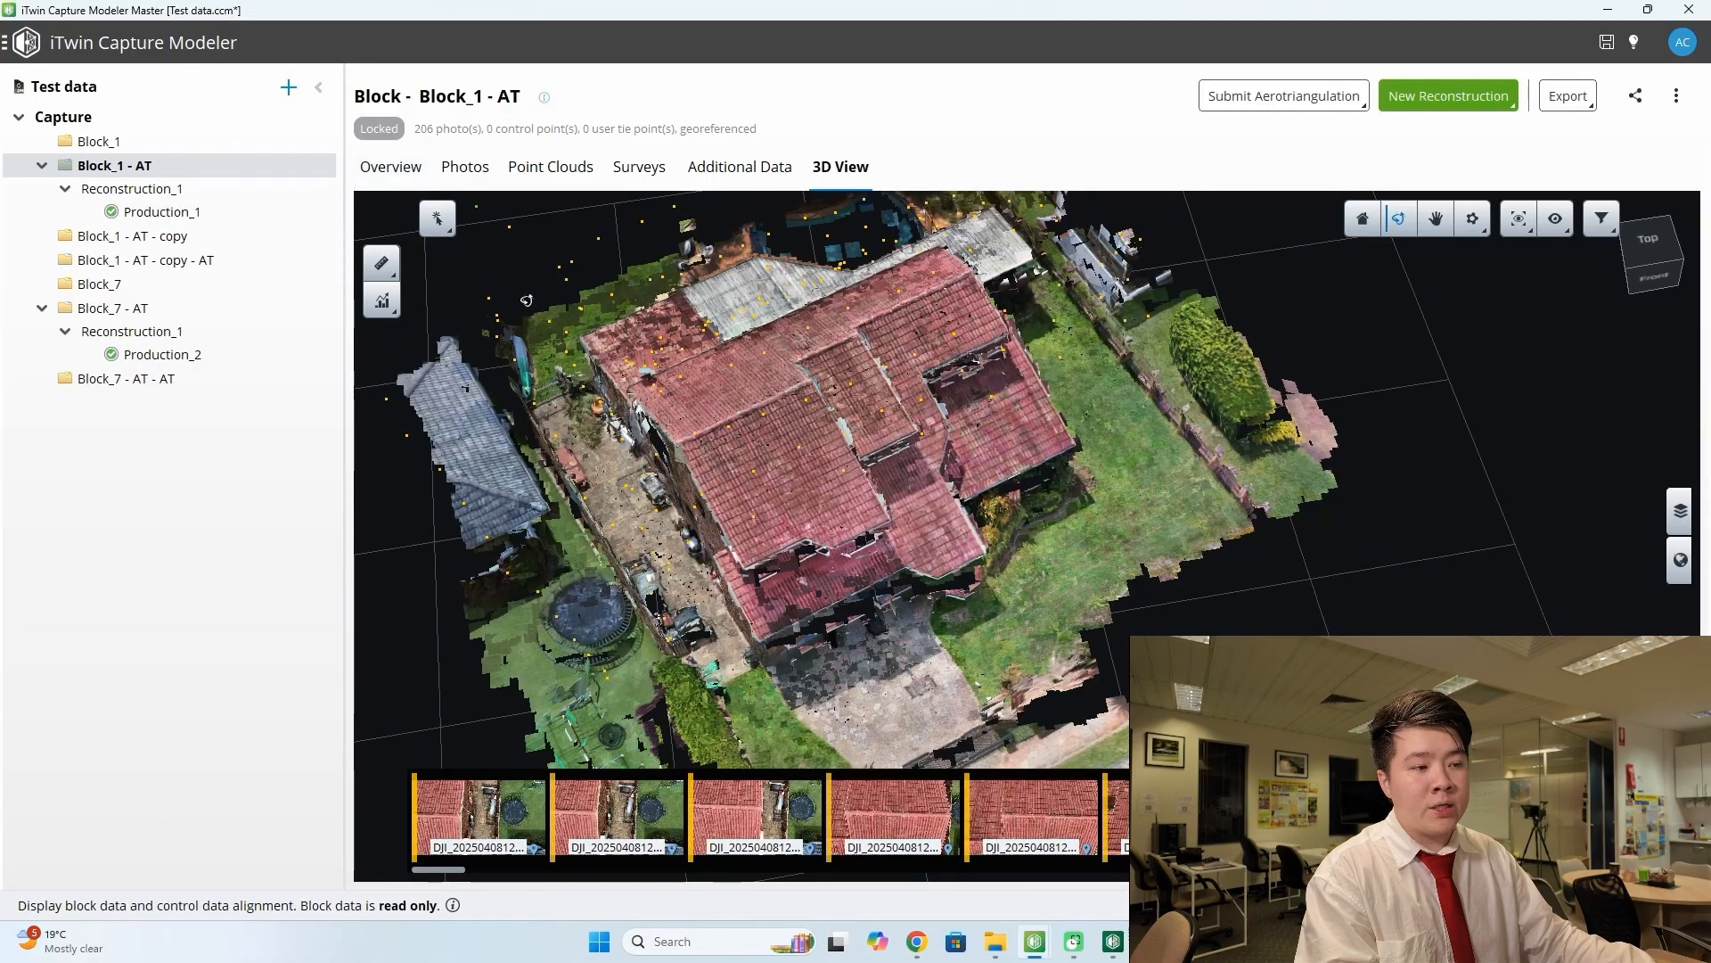
- Review the overview of Block_1 - AT and read through the settings used for its aerotriangulation
{"action": "left_click", "coordinate": [391, 166]}
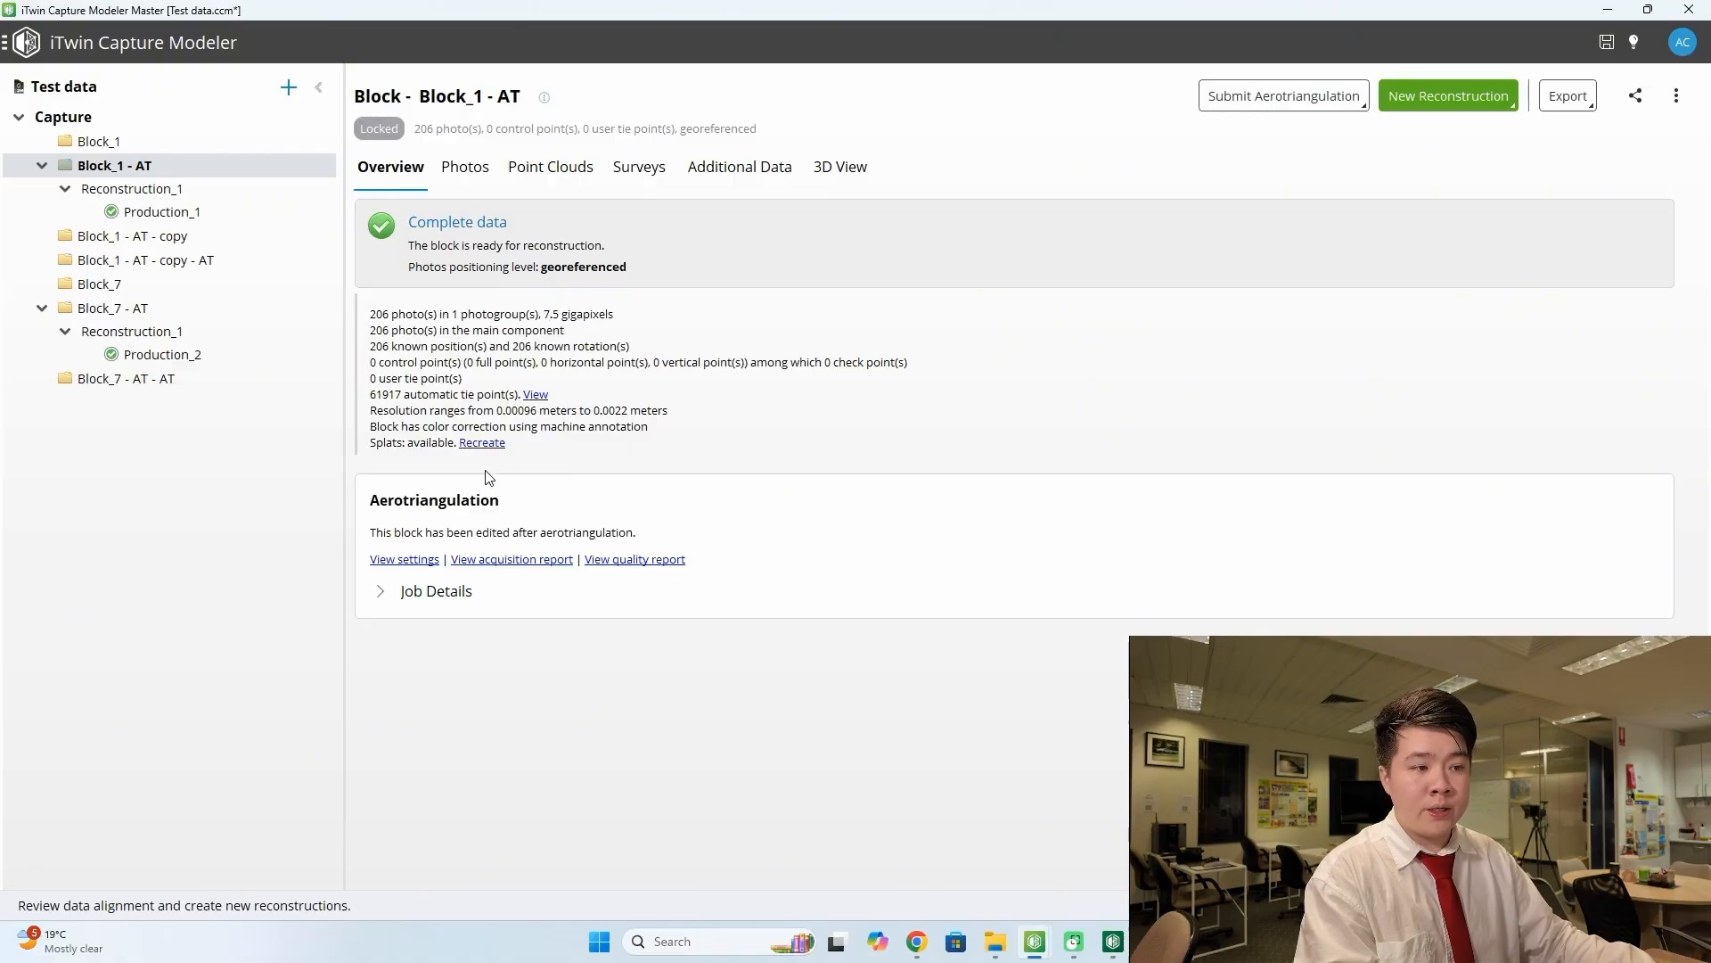
{"action": "left_click", "coordinate": [390, 560]}
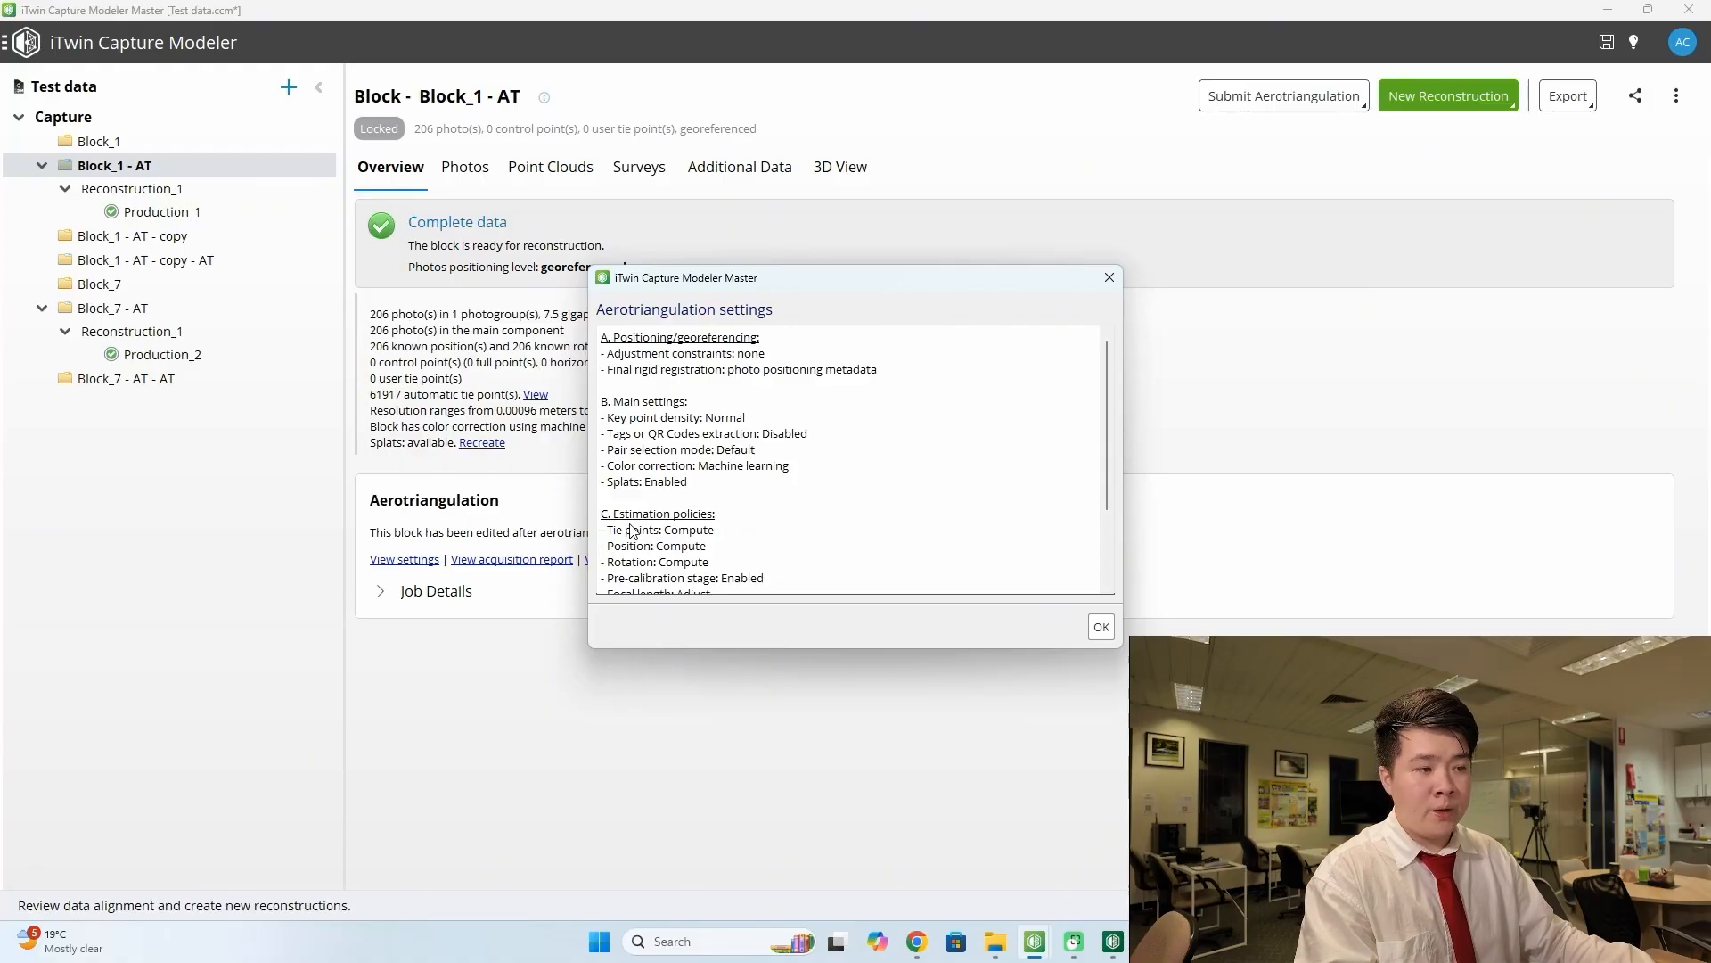
{"action": "scroll", "coordinate": [686, 444], "scroll_direction": "down", "scroll_amount": 2}
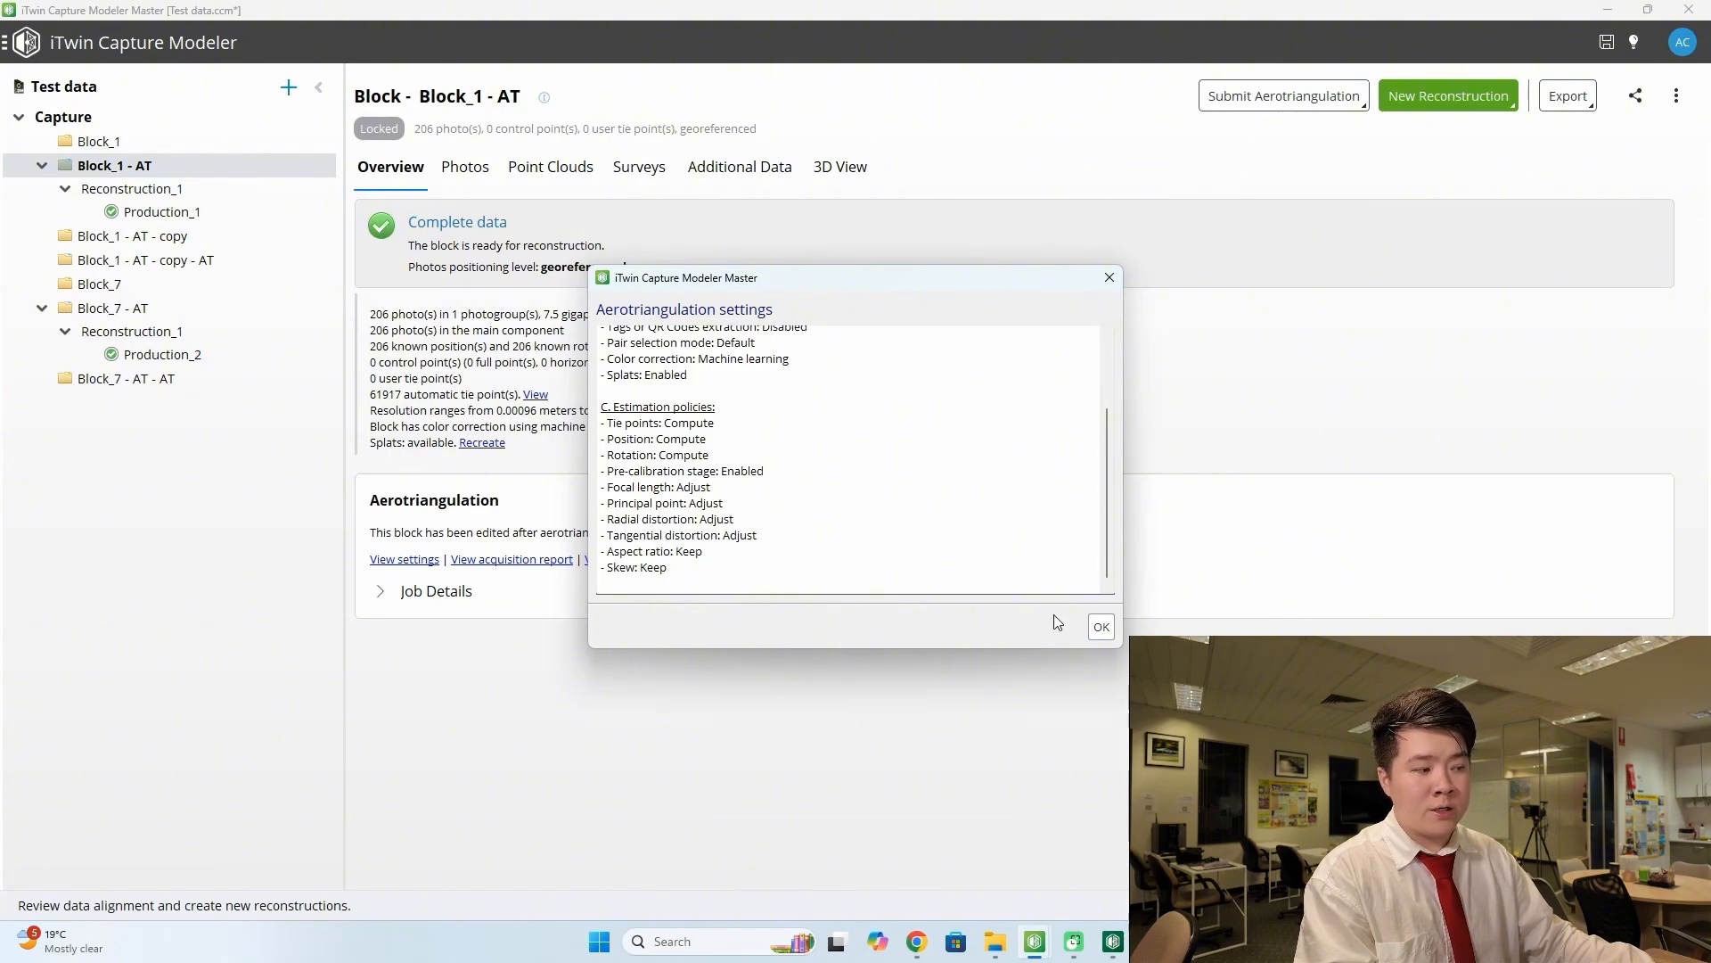
{"action": "left_click", "coordinate": [1101, 626]}
- Inspect the roof surfaces, gaps and photo positions of Block_1 - AT in 3D, both close up and as a whole
{"action": "left_click", "coordinate": [847, 186]}
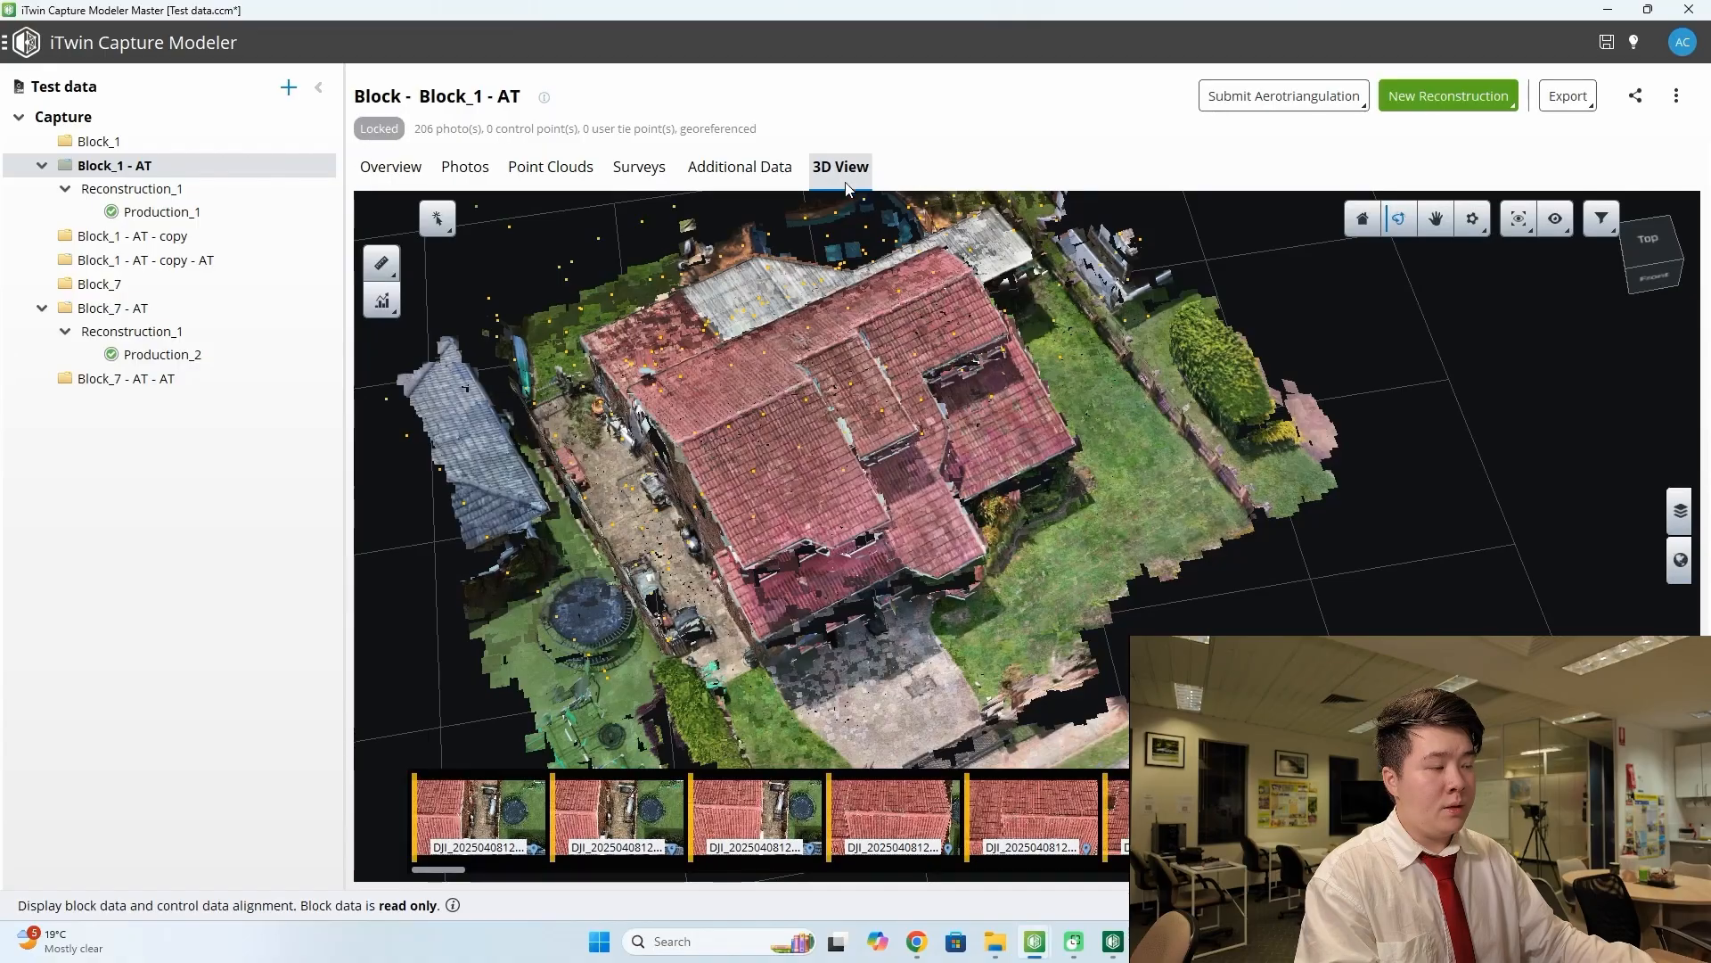
{"action": "left_click_drag", "start_coordinate": [809, 503], "coordinate": [740, 478]}
{"action": "scroll", "coordinate": [741, 477], "scroll_direction": "up", "scroll_amount": 6}
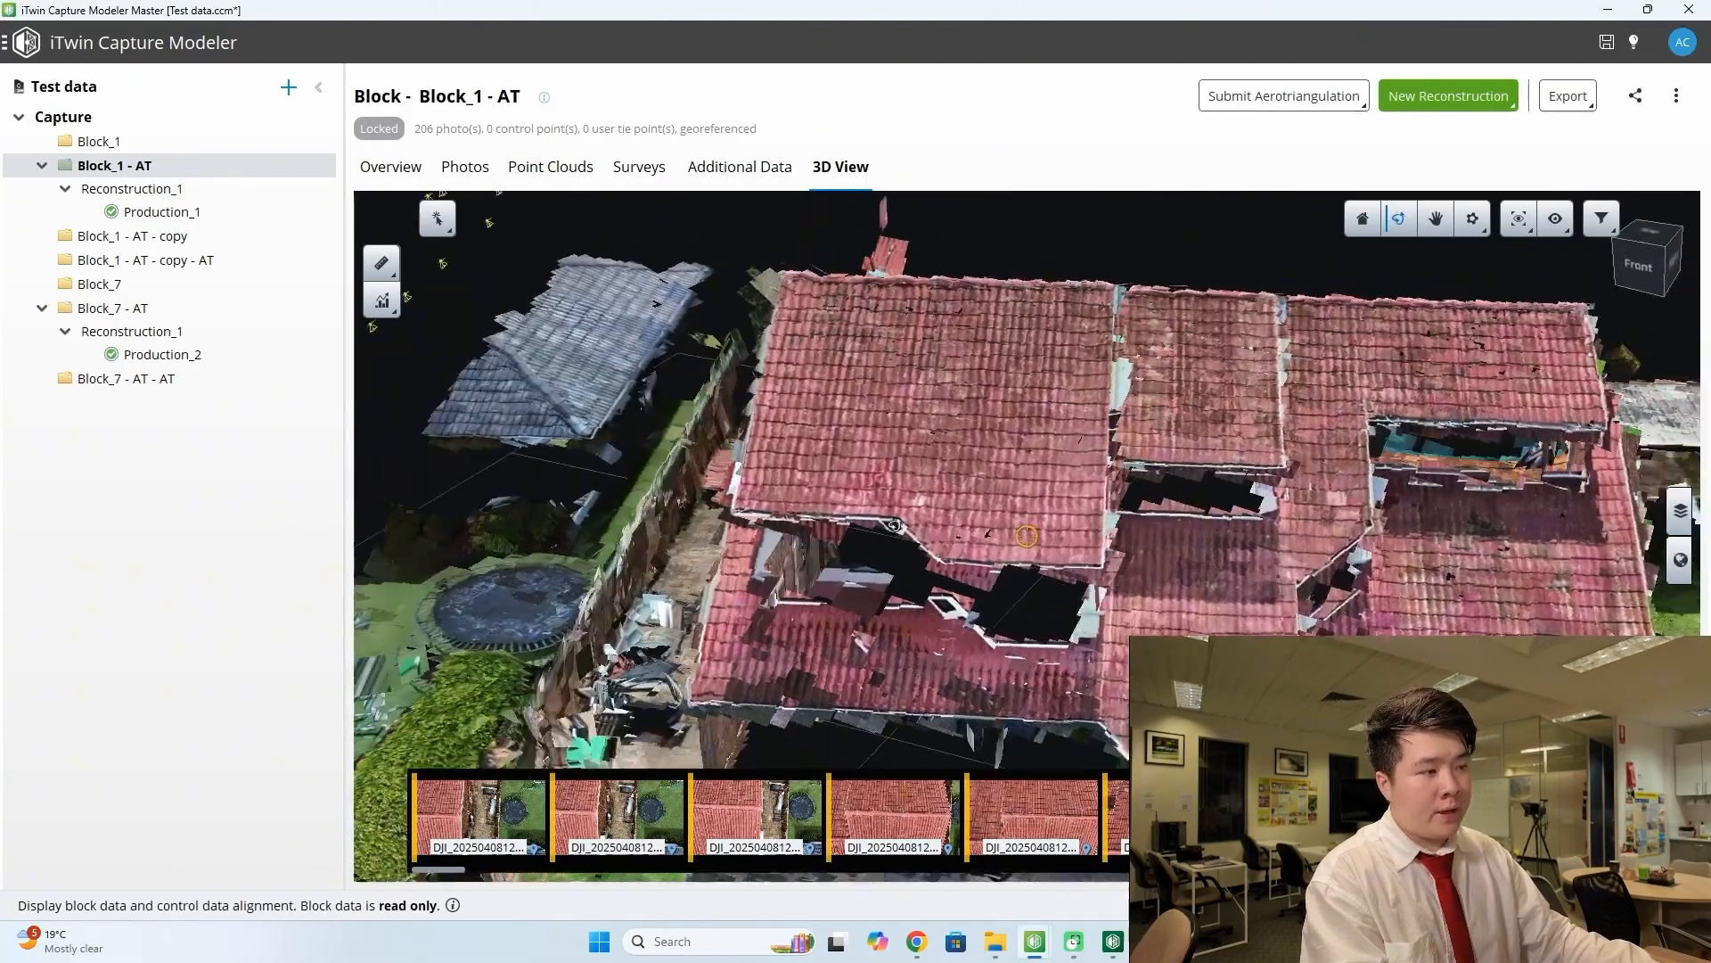
{"action": "left_click_drag", "start_coordinate": [894, 525], "coordinate": [994, 500]}
{"action": "scroll", "coordinate": [1159, 517], "scroll_direction": "down", "scroll_amount": 4}
{"action": "scroll", "coordinate": [1291, 487], "scroll_direction": "up", "scroll_amount": 4}
{"action": "scroll", "coordinate": [994, 500], "scroll_direction": "down", "scroll_amount": 4}
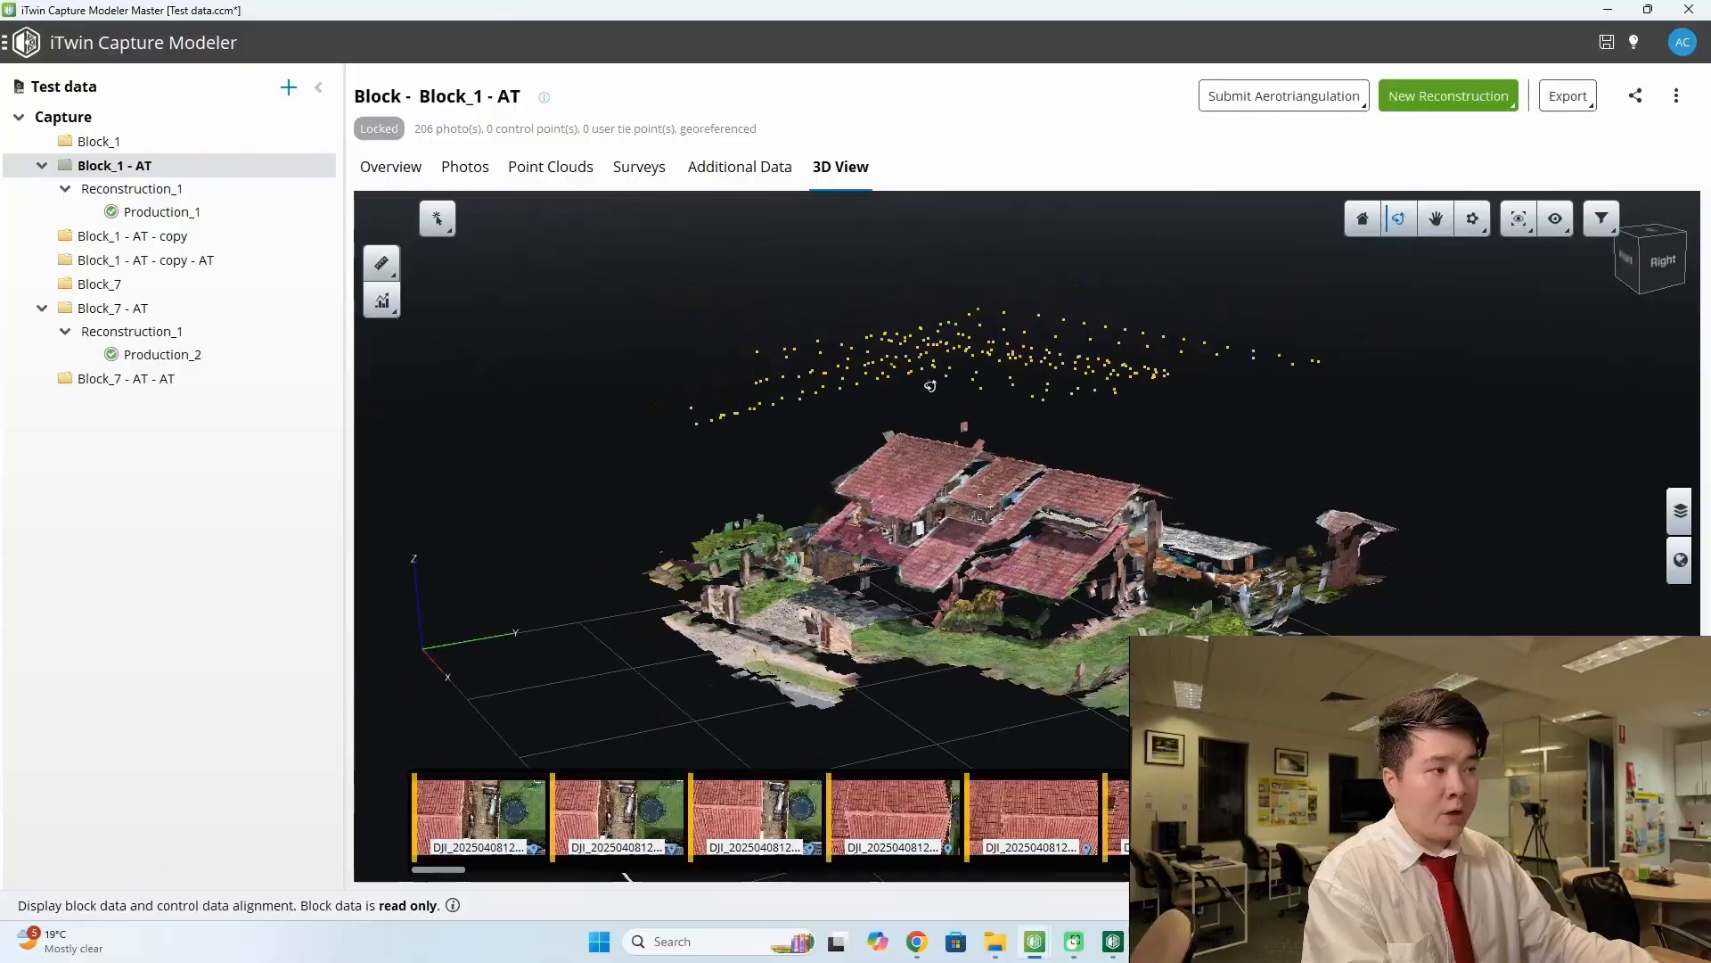
{"action": "left_click_drag", "start_coordinate": [971, 366], "coordinate": [1083, 533]}
{"action": "scroll", "coordinate": [1016, 482], "scroll_direction": "up", "scroll_amount": 4}
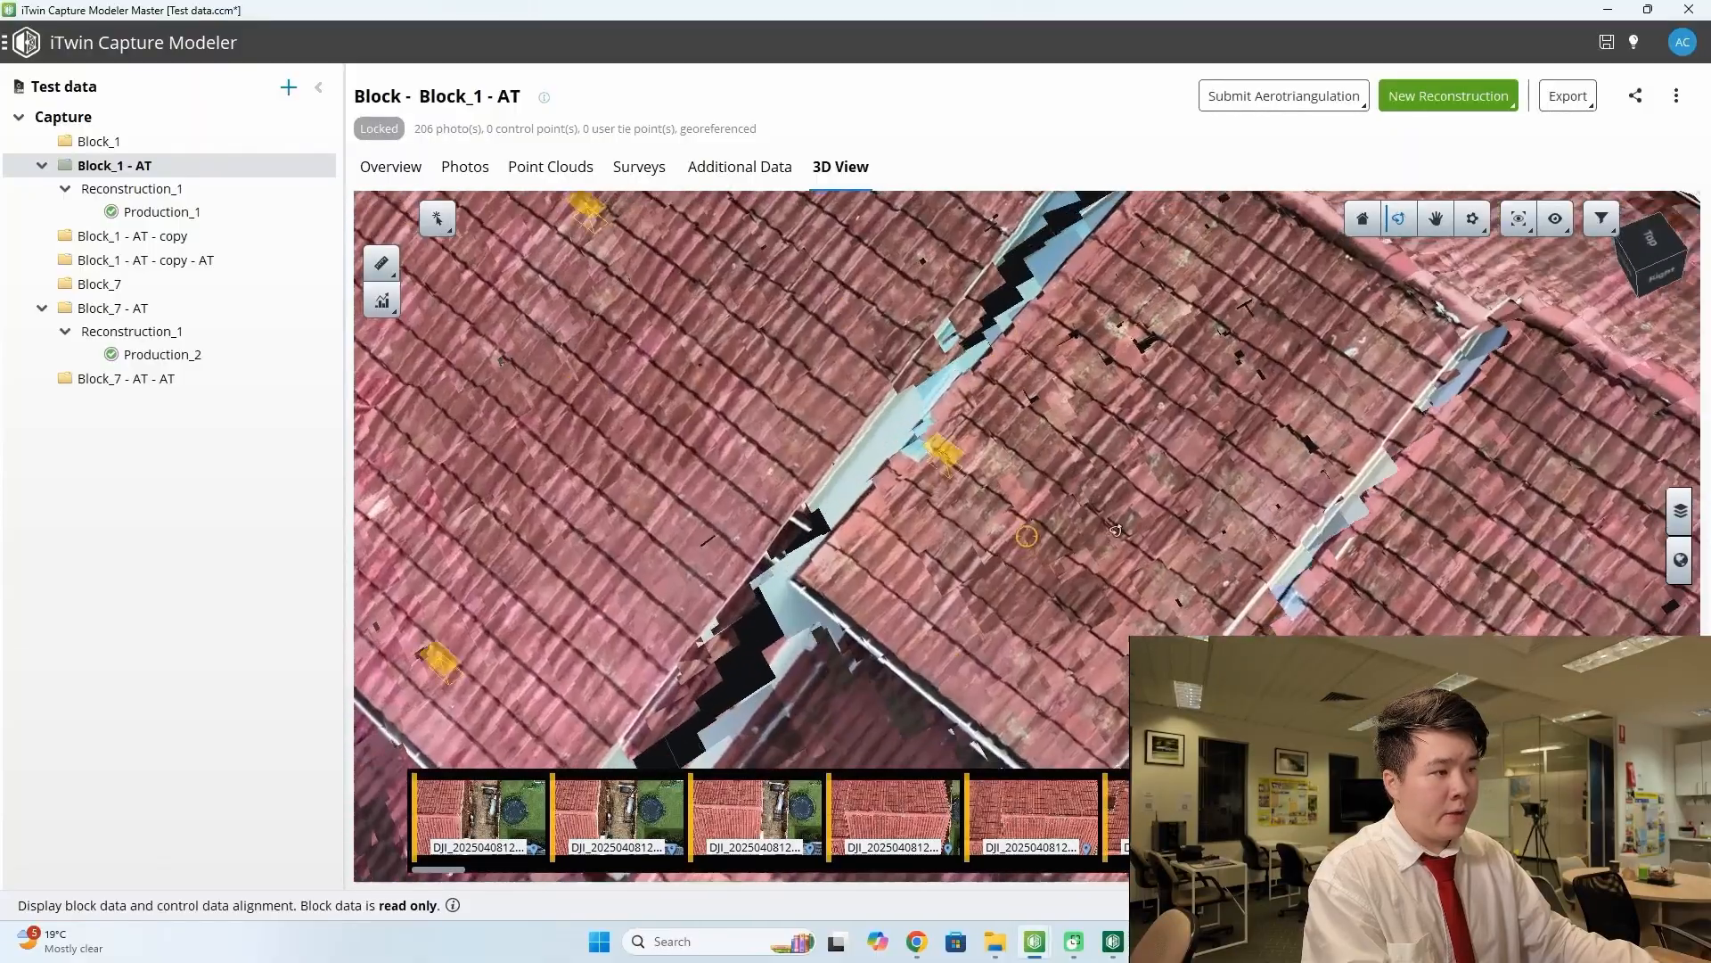
{"action": "scroll", "coordinate": [1099, 535], "scroll_direction": "down", "scroll_amount": 4}
{"action": "scroll", "coordinate": [1099, 535], "scroll_direction": "down", "scroll_amount": 3}
{"action": "scroll", "coordinate": [1025, 544], "scroll_direction": "up", "scroll_amount": 4}
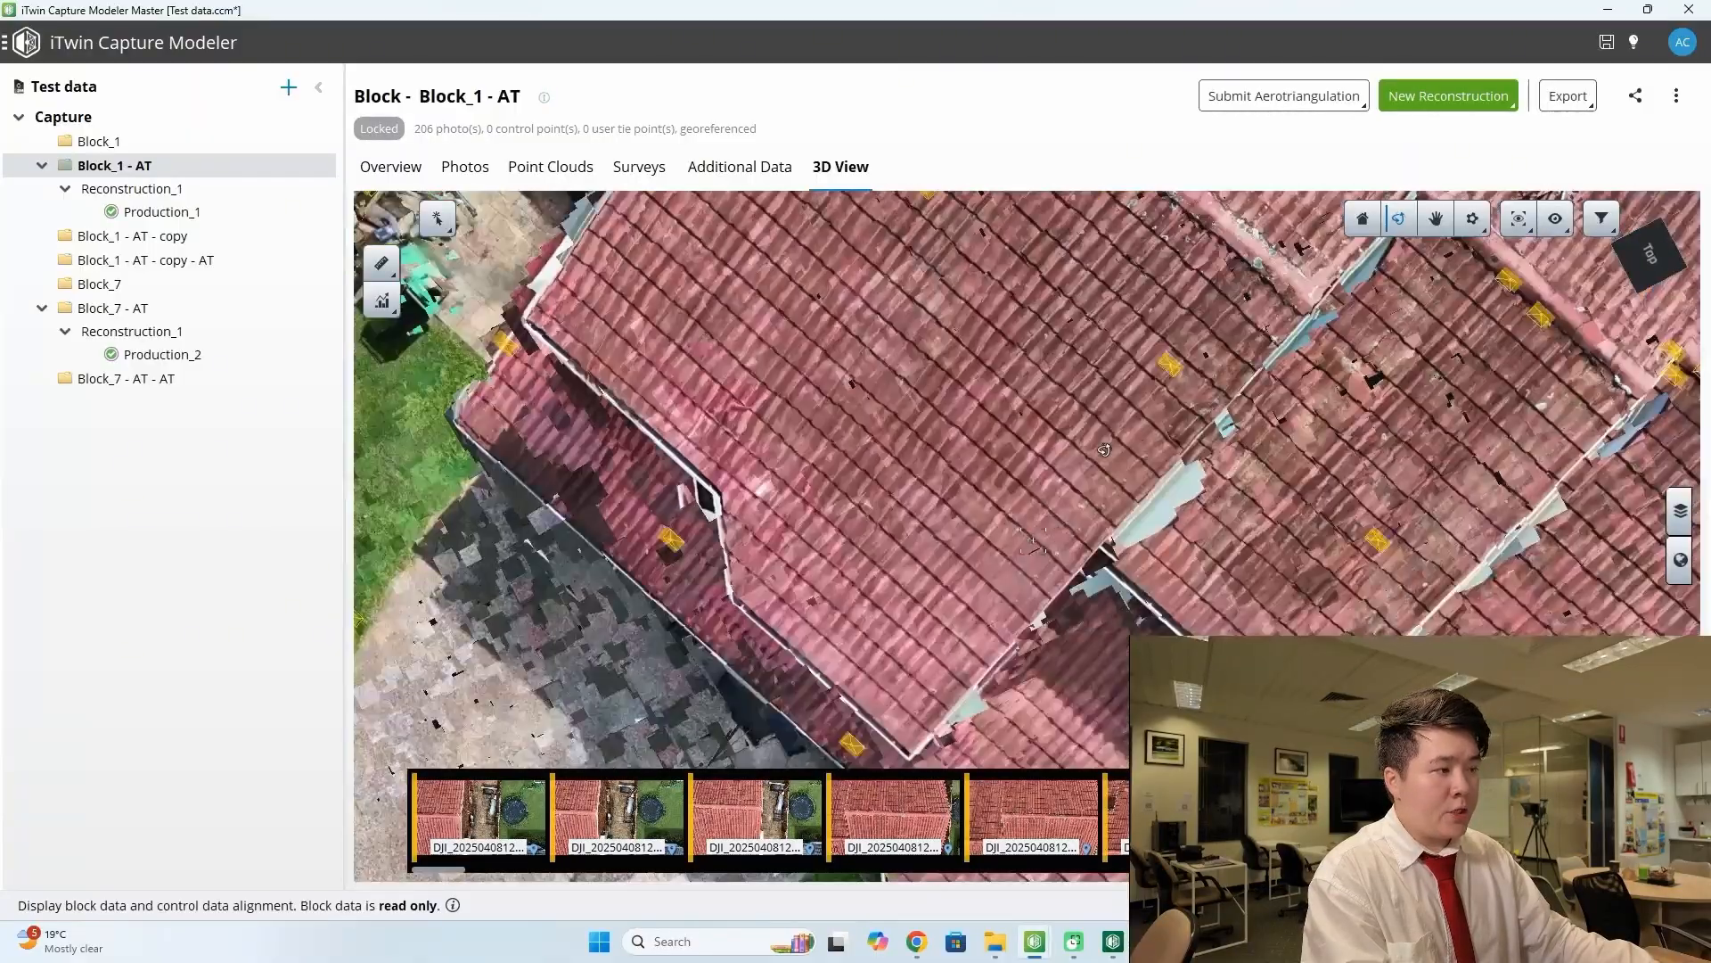
{"action": "scroll", "coordinate": [822, 529], "scroll_direction": "down", "scroll_amount": 5}
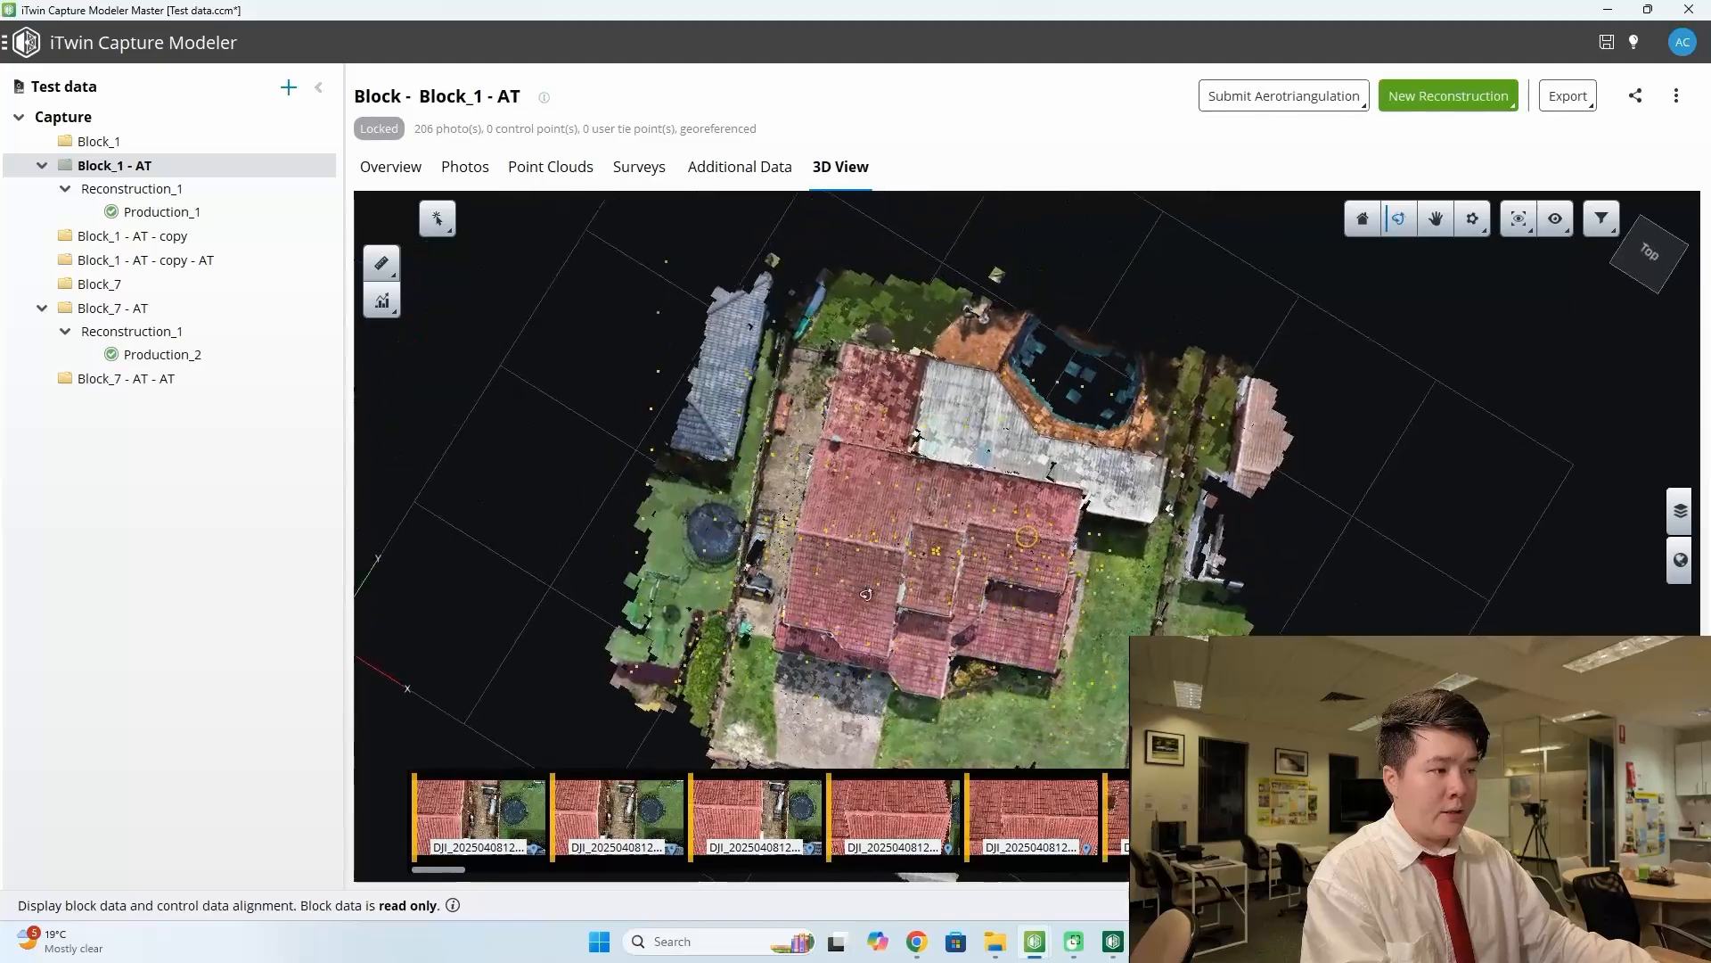
{"action": "scroll", "coordinate": [973, 592], "scroll_direction": "up", "scroll_amount": 4}
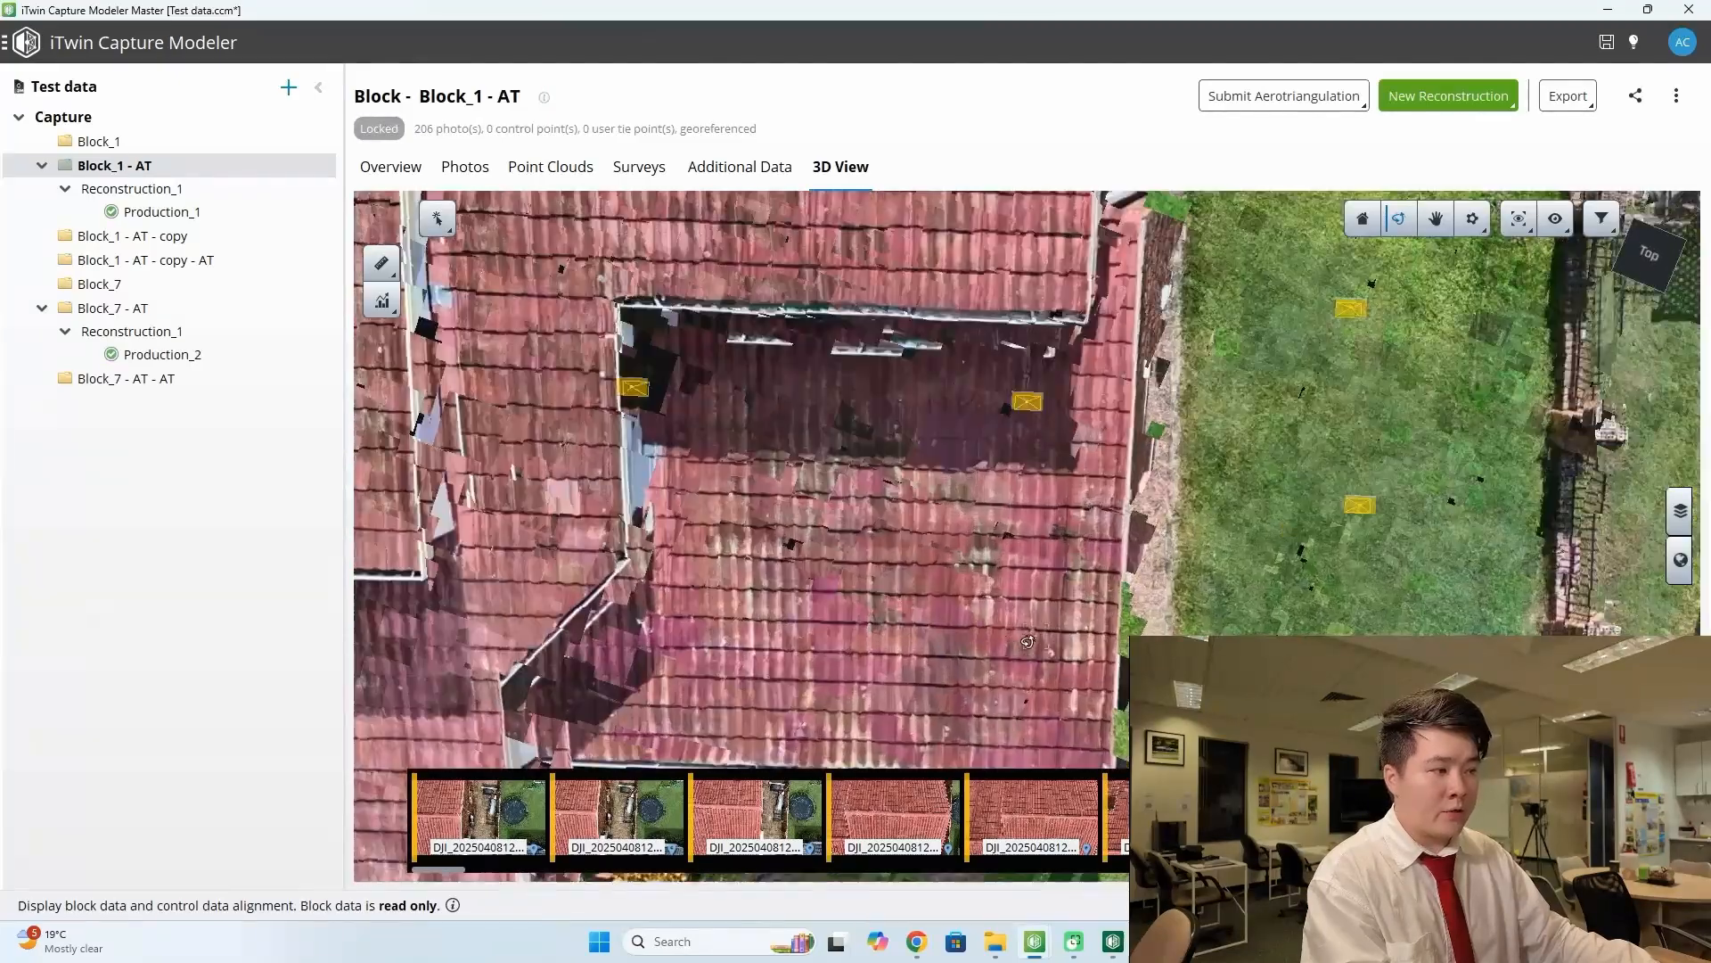
- Examine the roof planes and the walls beneath them in the 3D model of Block_1 - AT from above and from oblique angles
{"action": "middle_click_drag", "start_coordinate": [1028, 433], "coordinate": [1072, 747]}
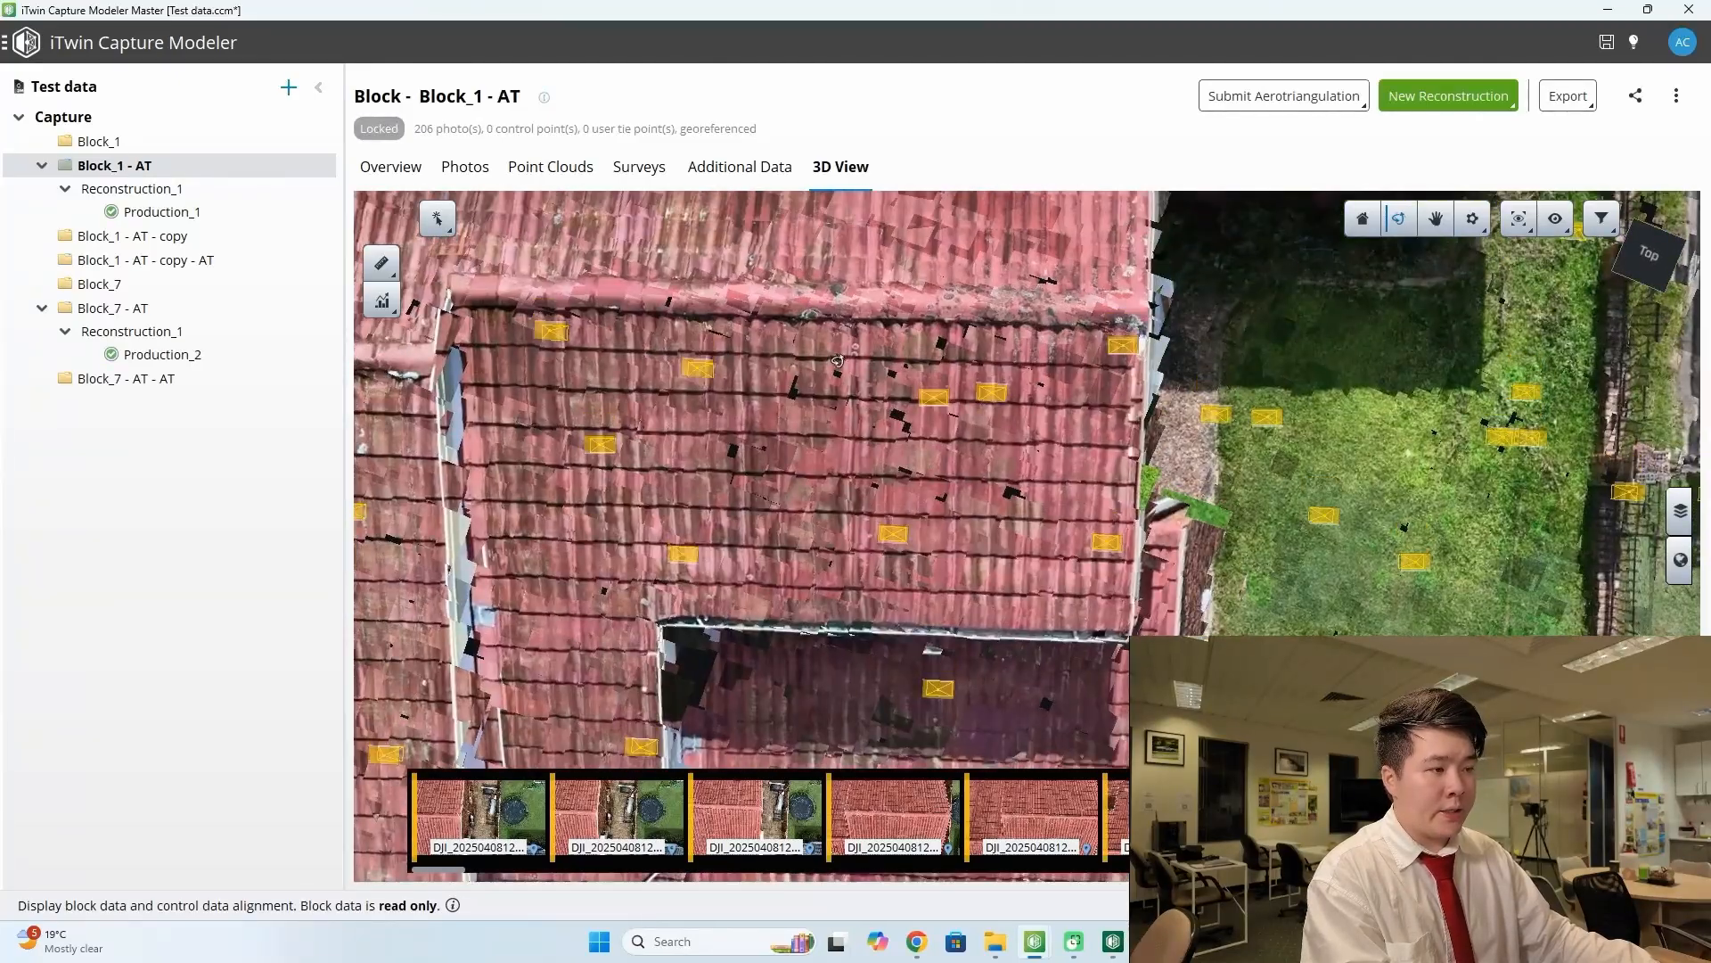
{"action": "middle_click_drag", "start_coordinate": [700, 231], "coordinate": [1268, 562]}
{"action": "mouse_move", "coordinate": [441, 653]}
{"action": "middle_mouse_down"}
{"action": "mouse_move", "coordinate": [650, 677]}
{"action": "mouse_move", "coordinate": [837, 657]}
{"action": "mouse_move", "coordinate": [1166, 524]}
{"action": "middle_mouse_up"}
{"action": "left_click_drag", "start_coordinate": [1213, 528], "coordinate": [1131, 536]}
{"action": "scroll", "coordinate": [1131, 536], "scroll_direction": "down", "scroll_amount": 10}
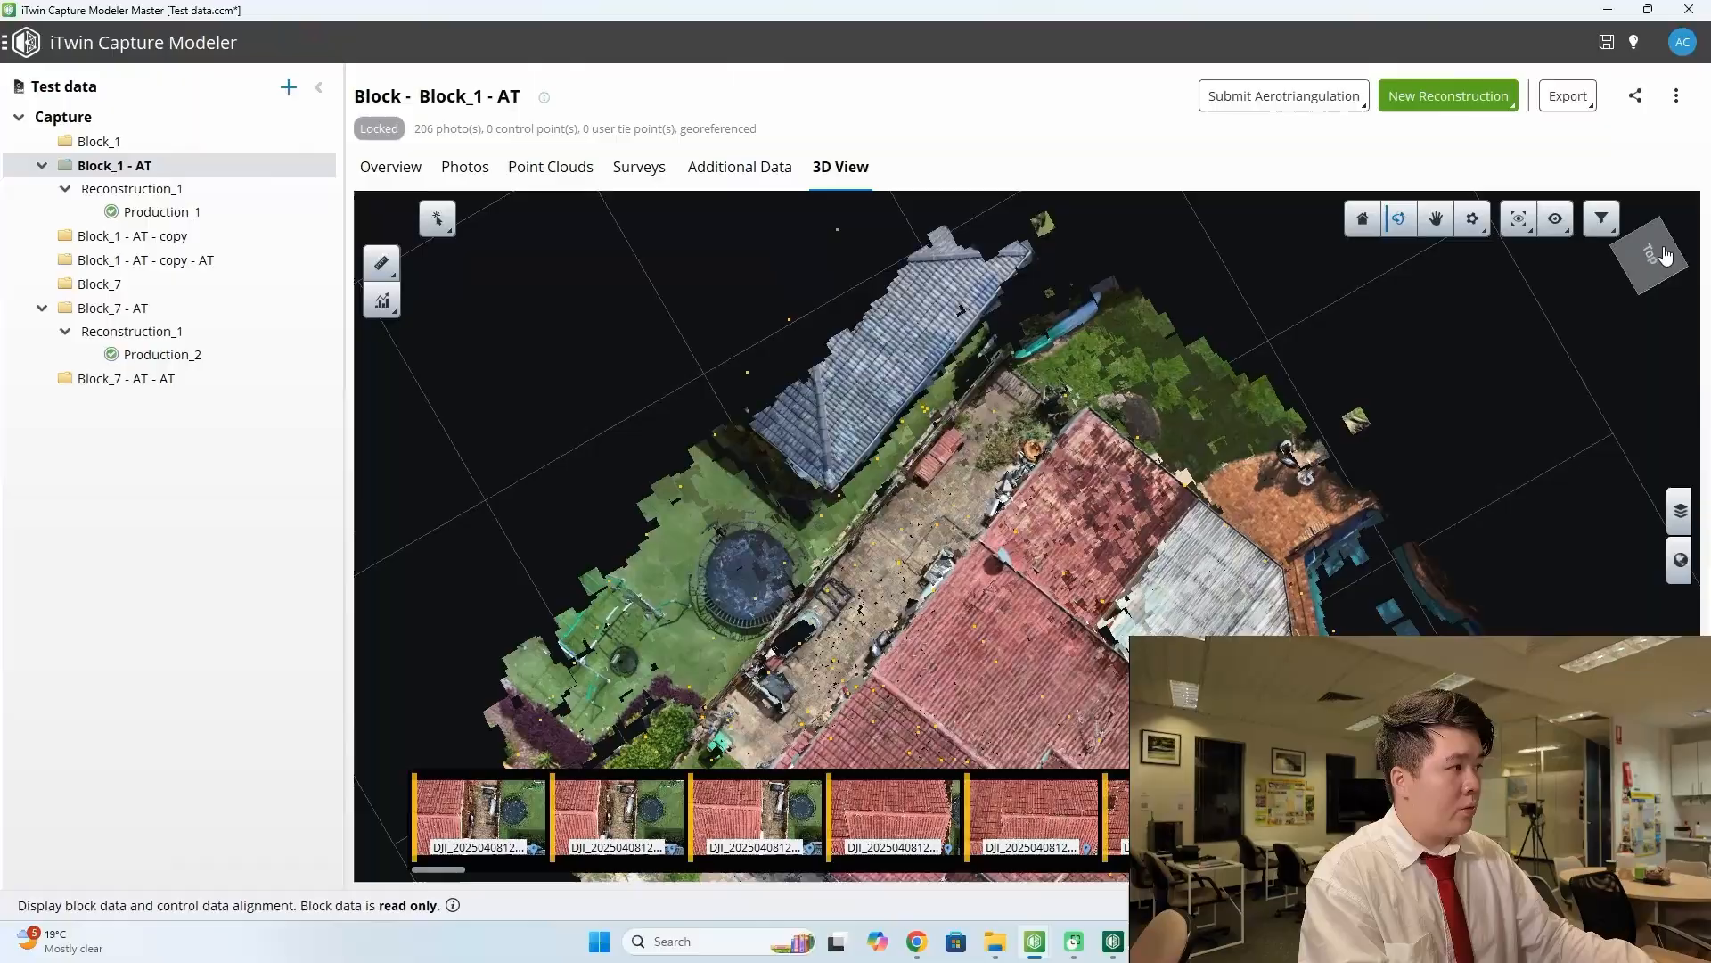
{"action": "left_click", "coordinate": [1666, 256]}
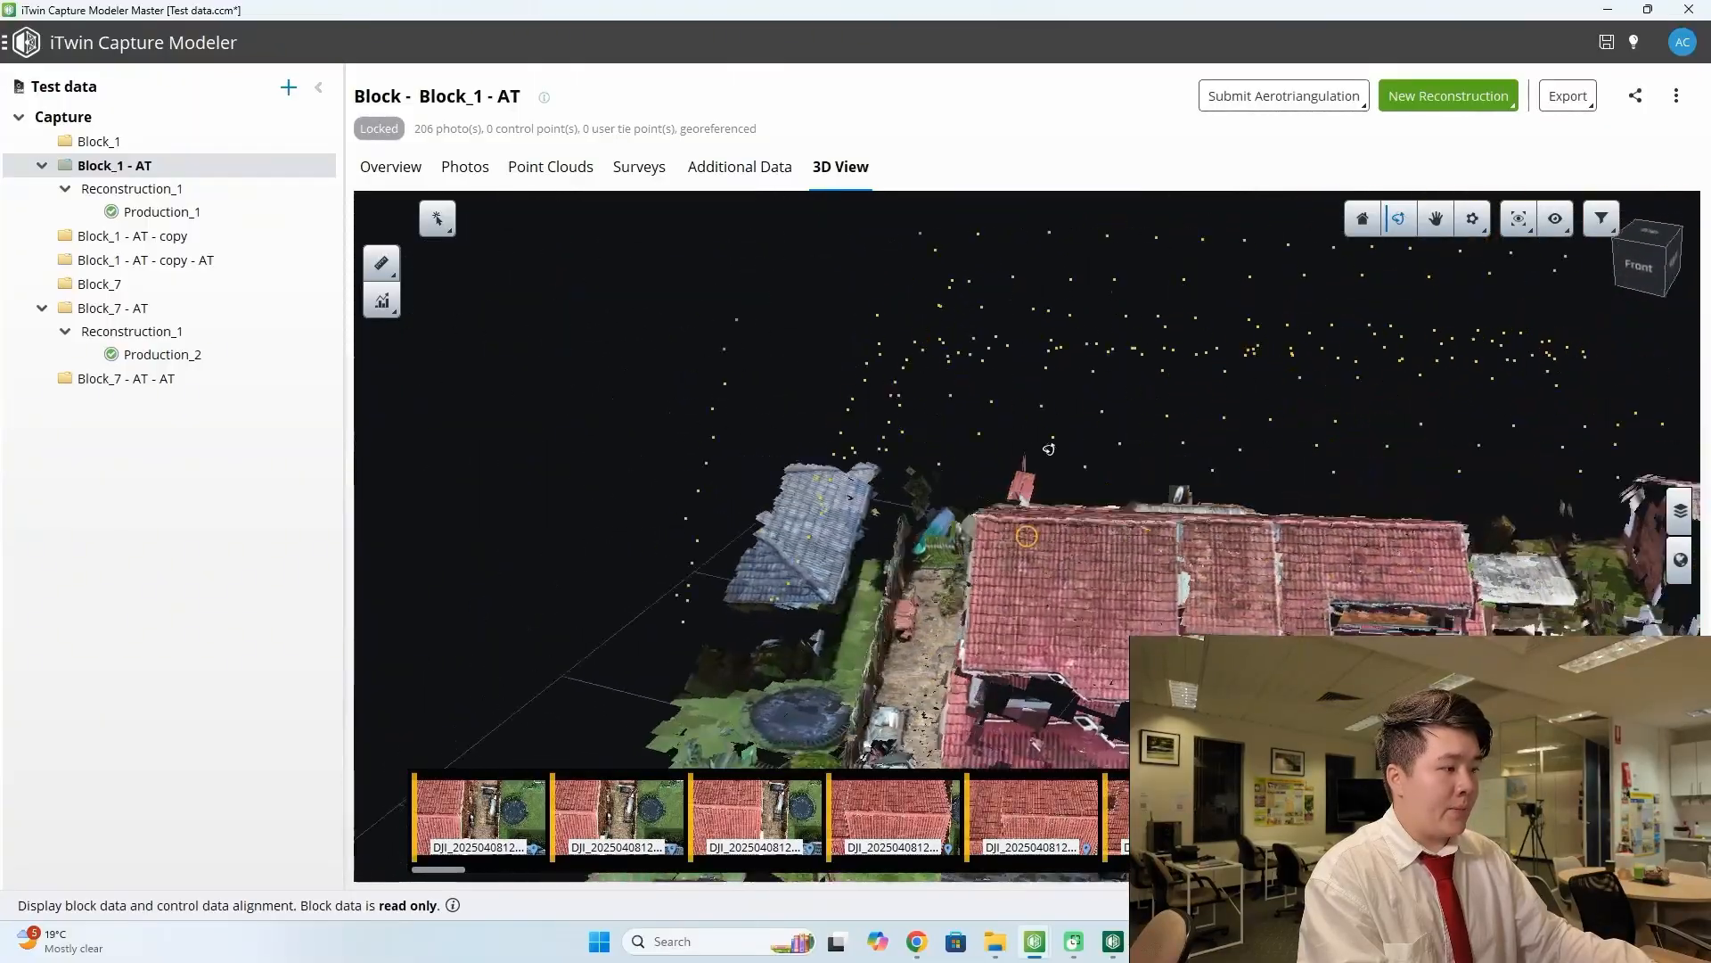
{"action": "scroll", "coordinate": [853, 364], "scroll_direction": "up", "scroll_amount": 10}
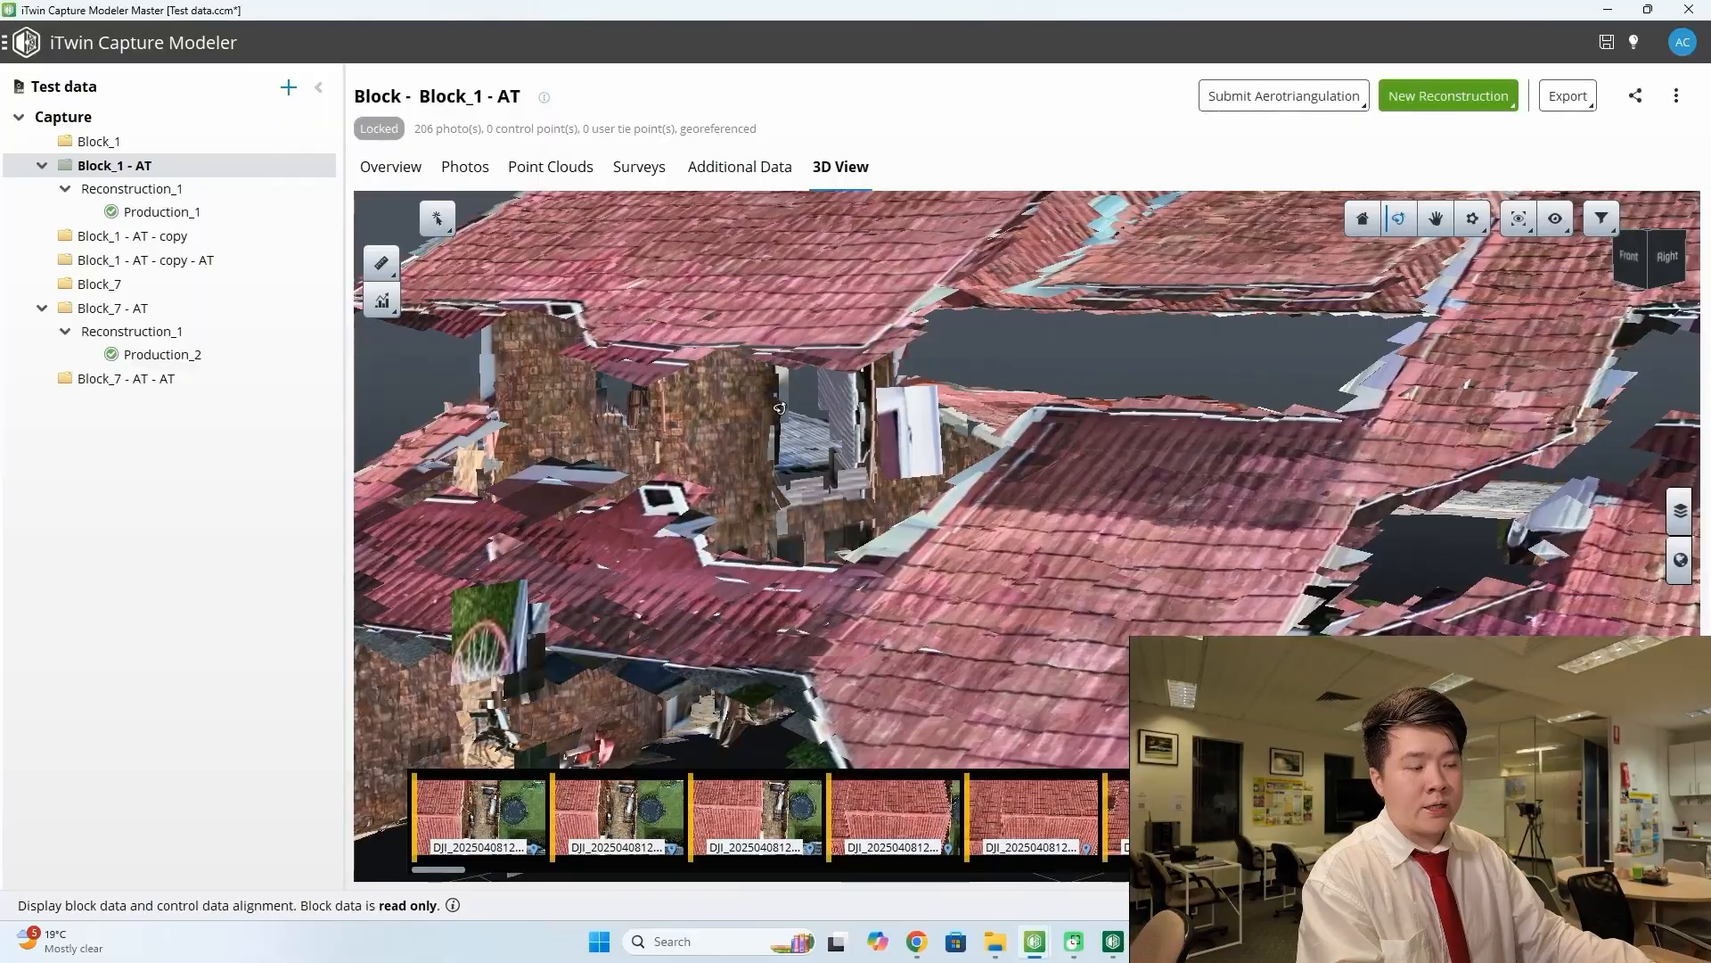
{"action": "left_click_drag", "start_coordinate": [743, 400], "coordinate": [985, 420]}
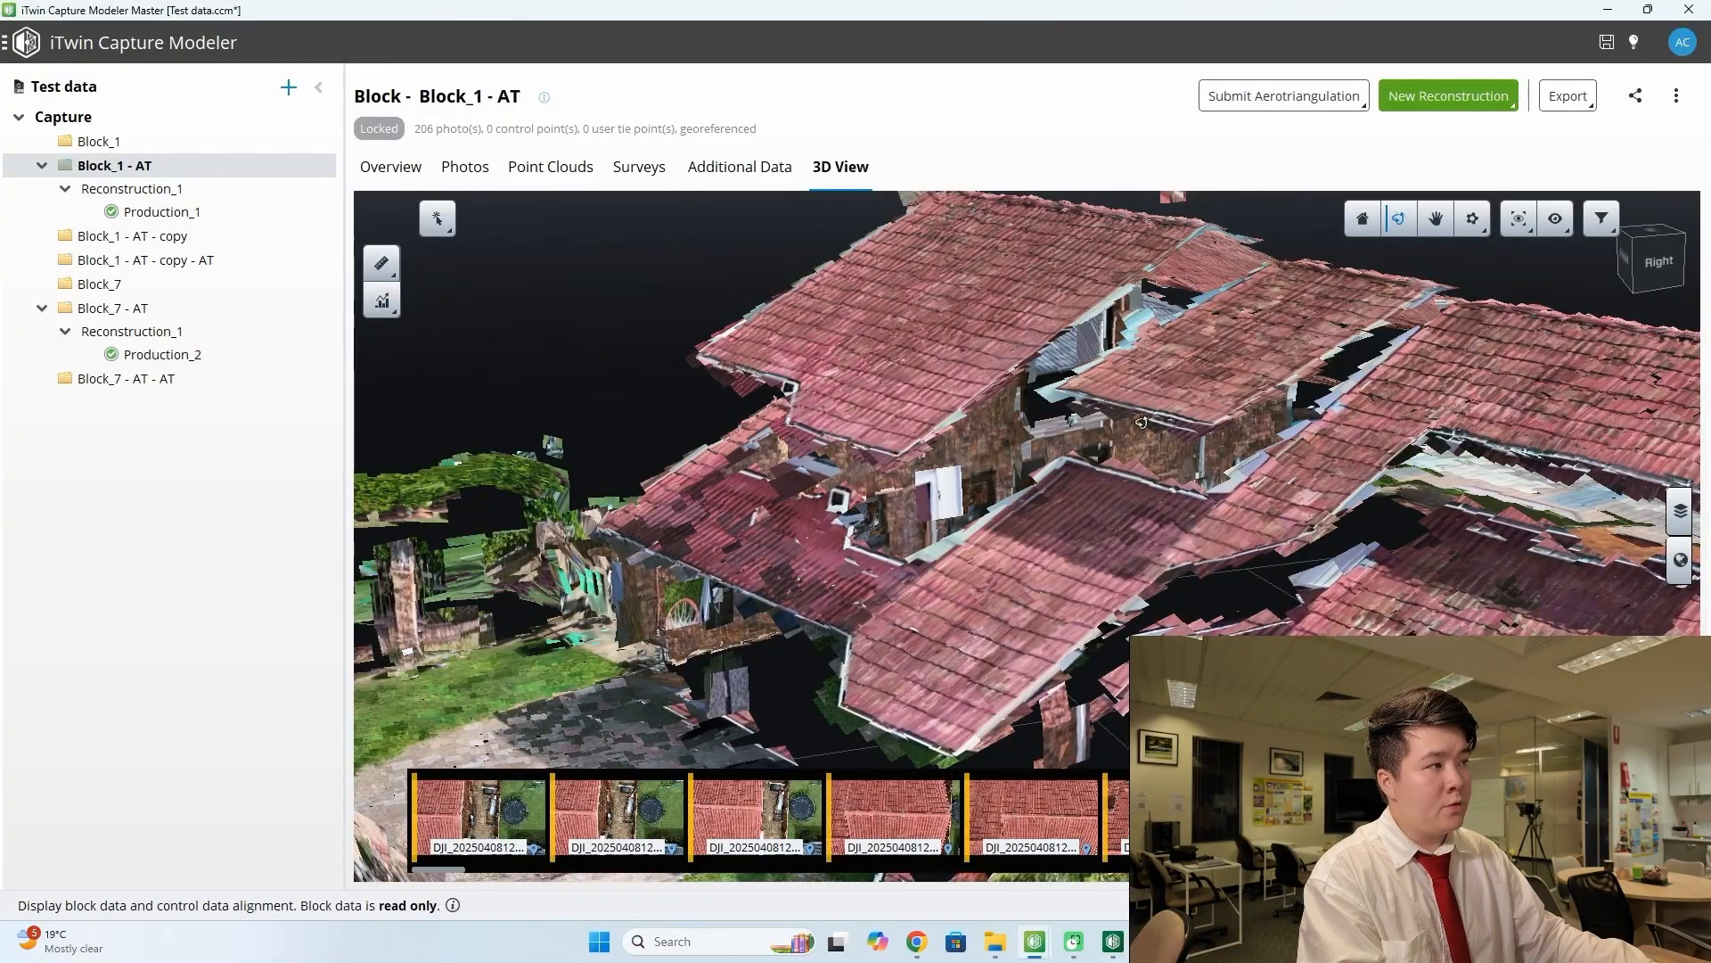
{"action": "left_click_drag", "start_coordinate": [1160, 371], "coordinate": [1027, 301]}
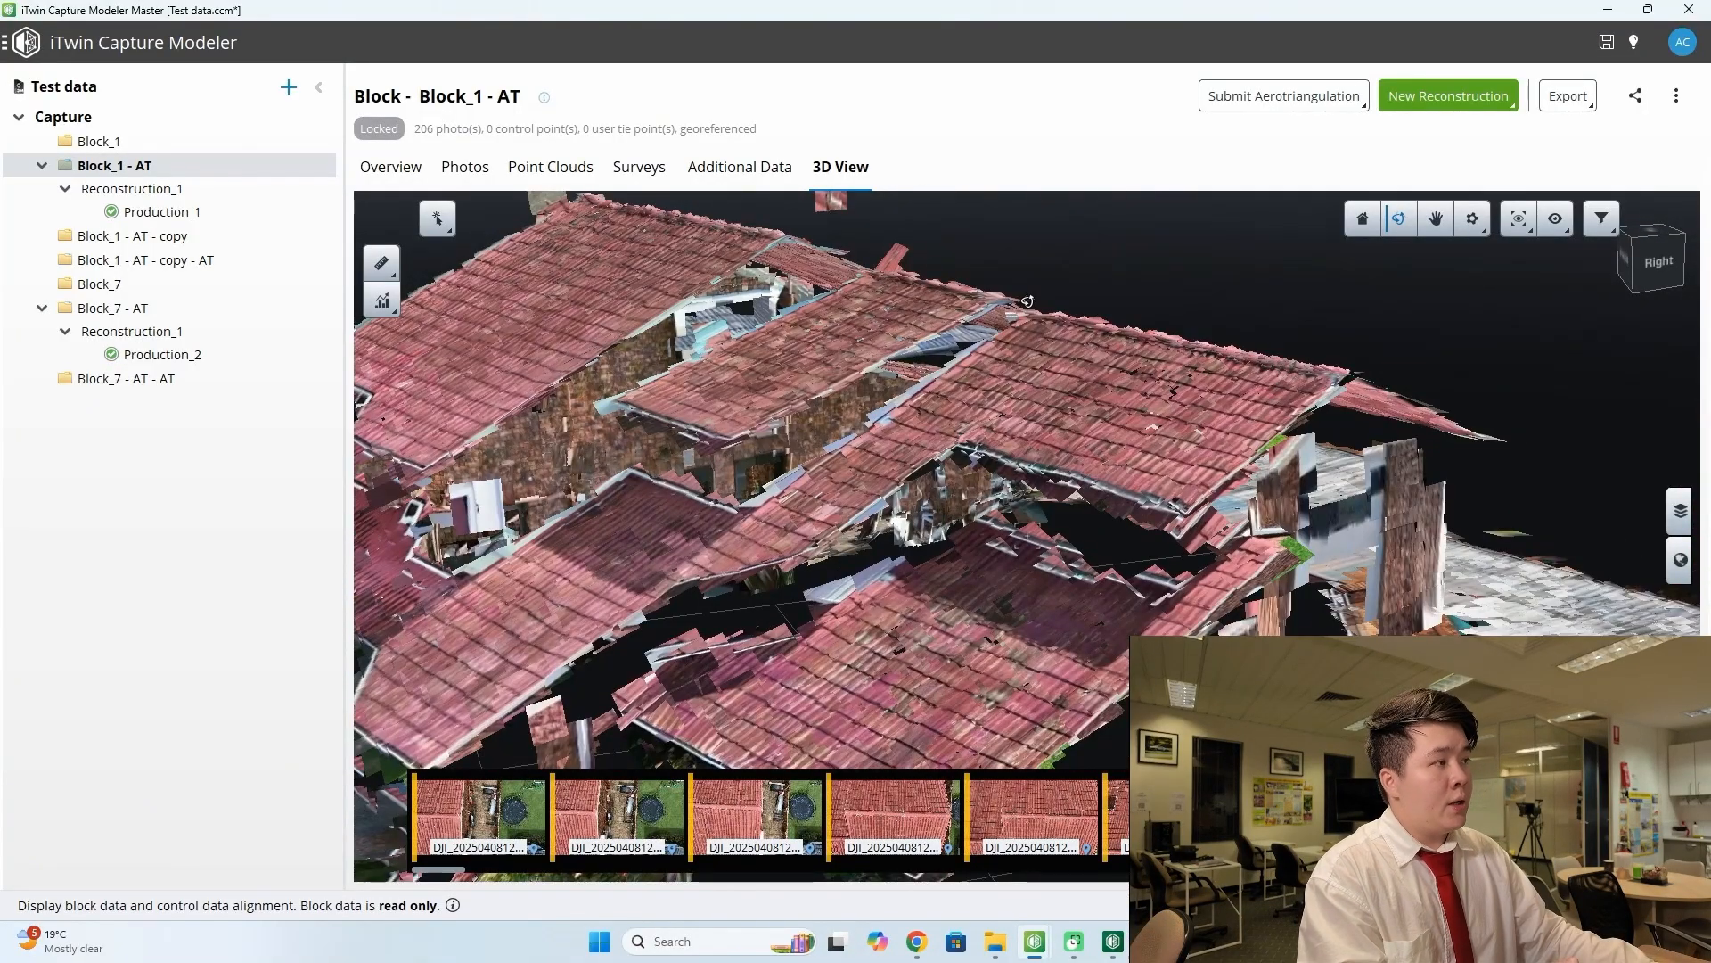
{"action": "scroll", "coordinate": [767, 436], "scroll_direction": "down", "scroll_amount": 5}
{"action": "left_click_drag", "start_coordinate": [767, 436], "coordinate": [980, 432]}
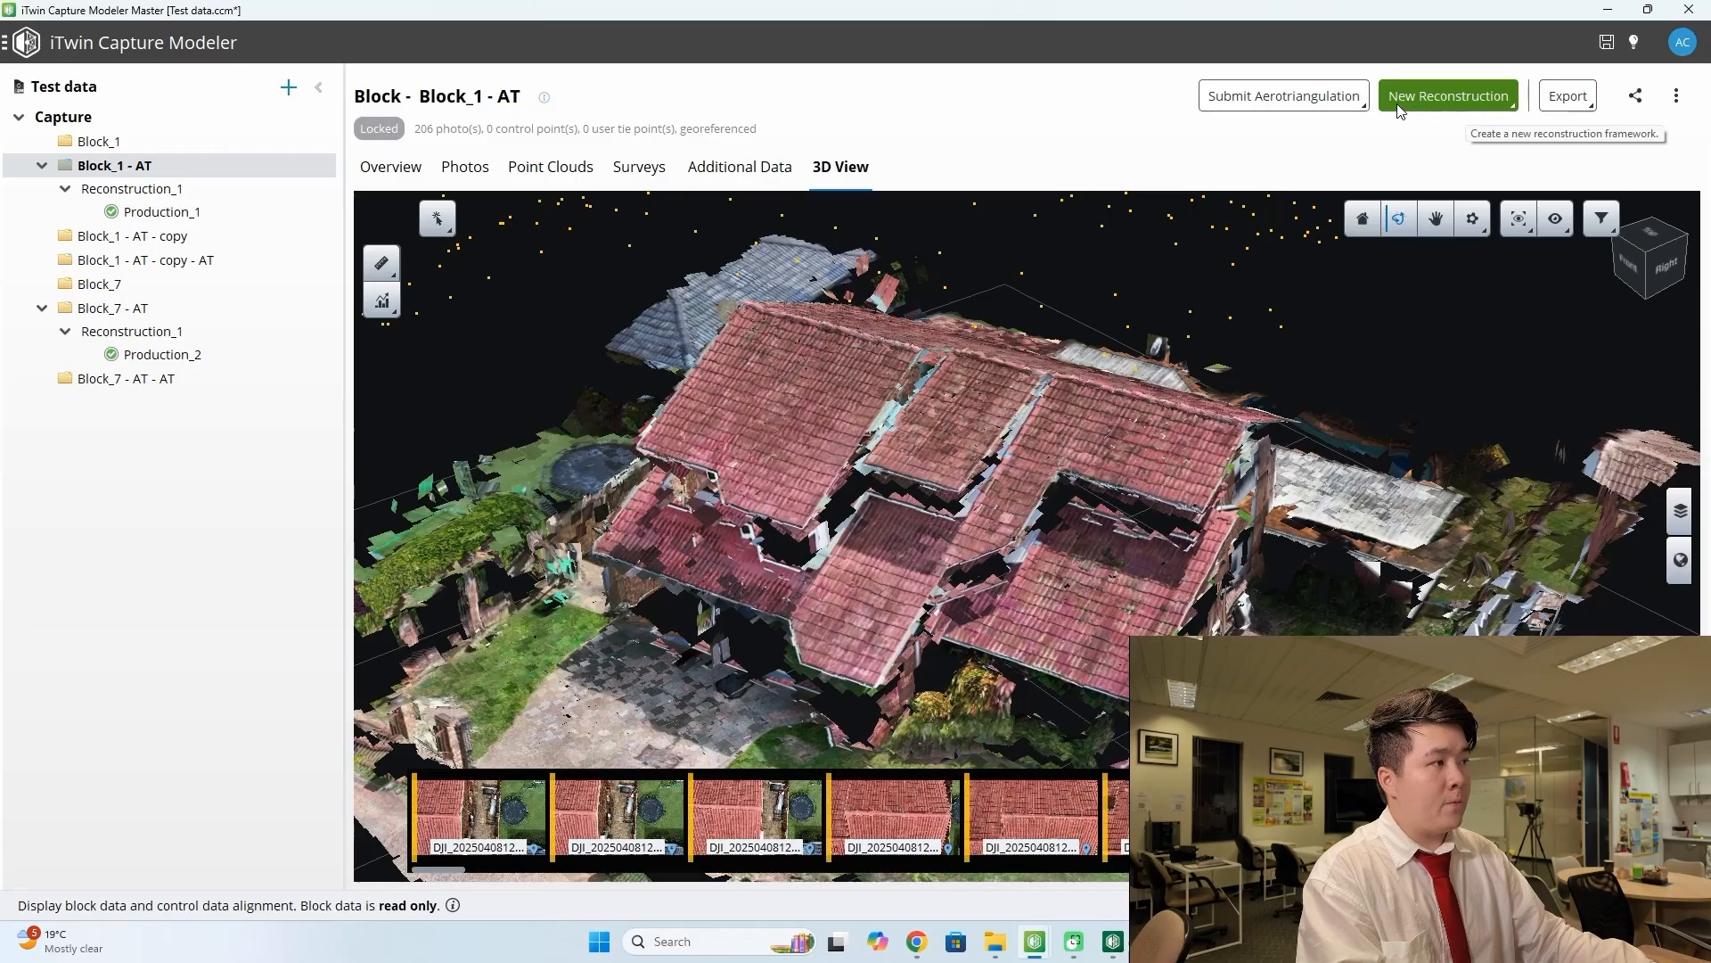
- Create a new 3D Reconstruction from Block_1 - AT and display its spatial framework
{"action": "left_click", "coordinate": [1401, 103]}
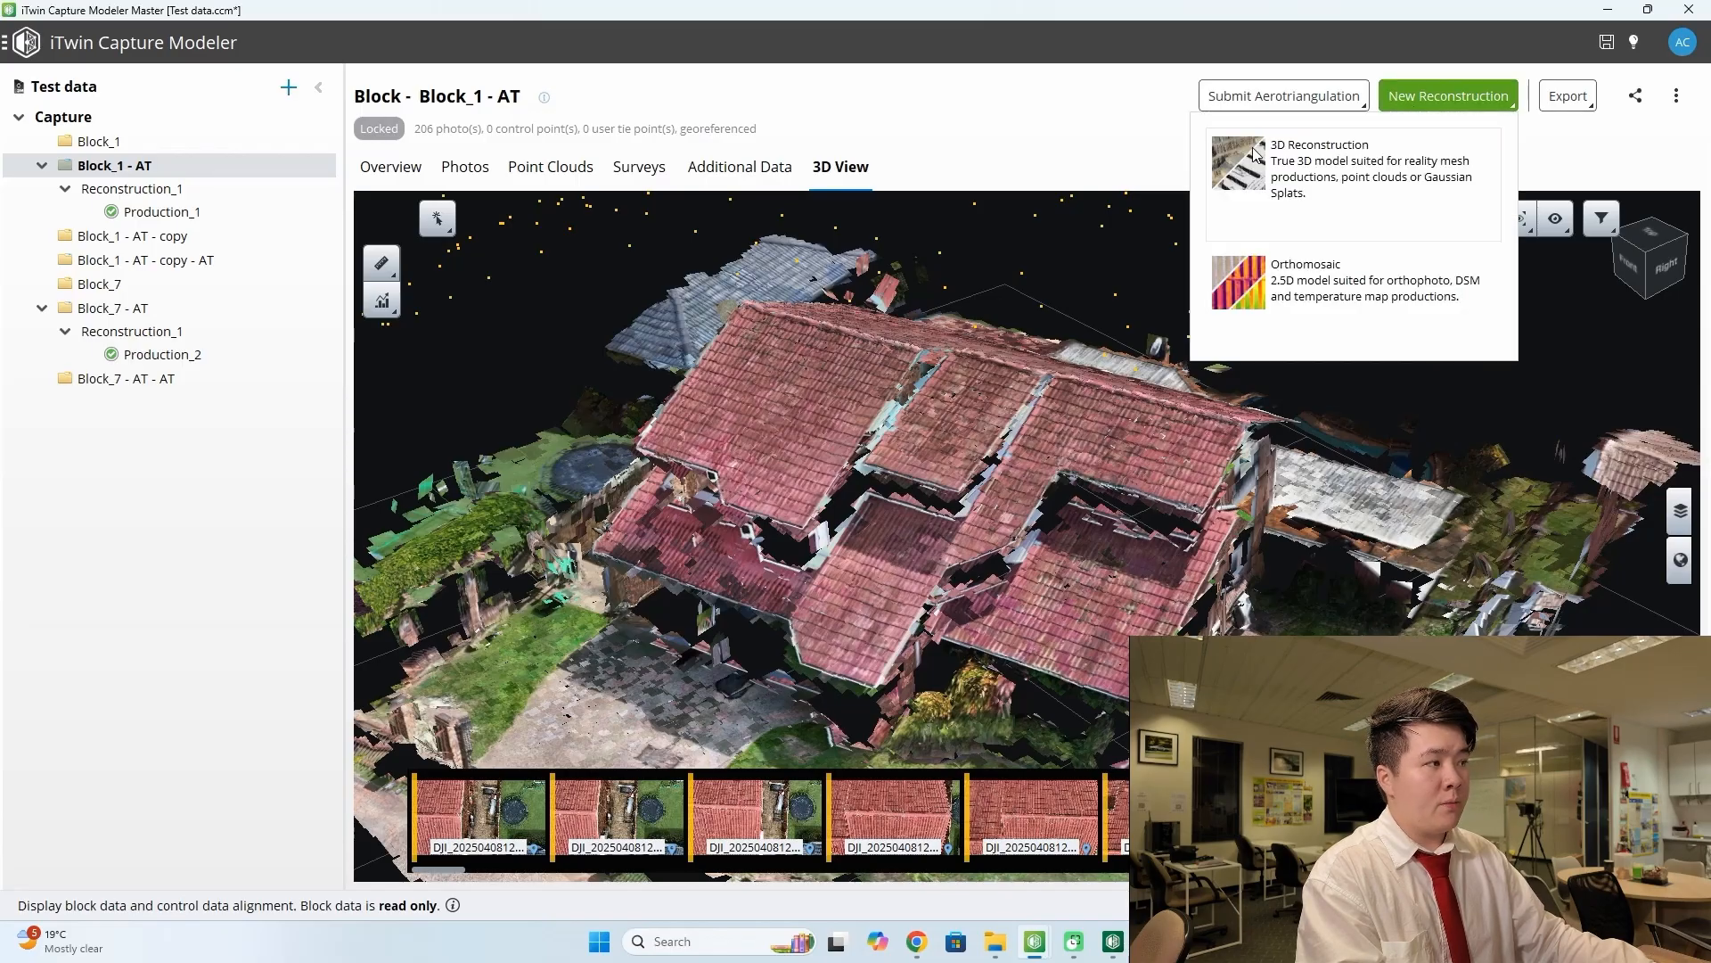
{"action": "left_click", "coordinate": [1322, 192]}
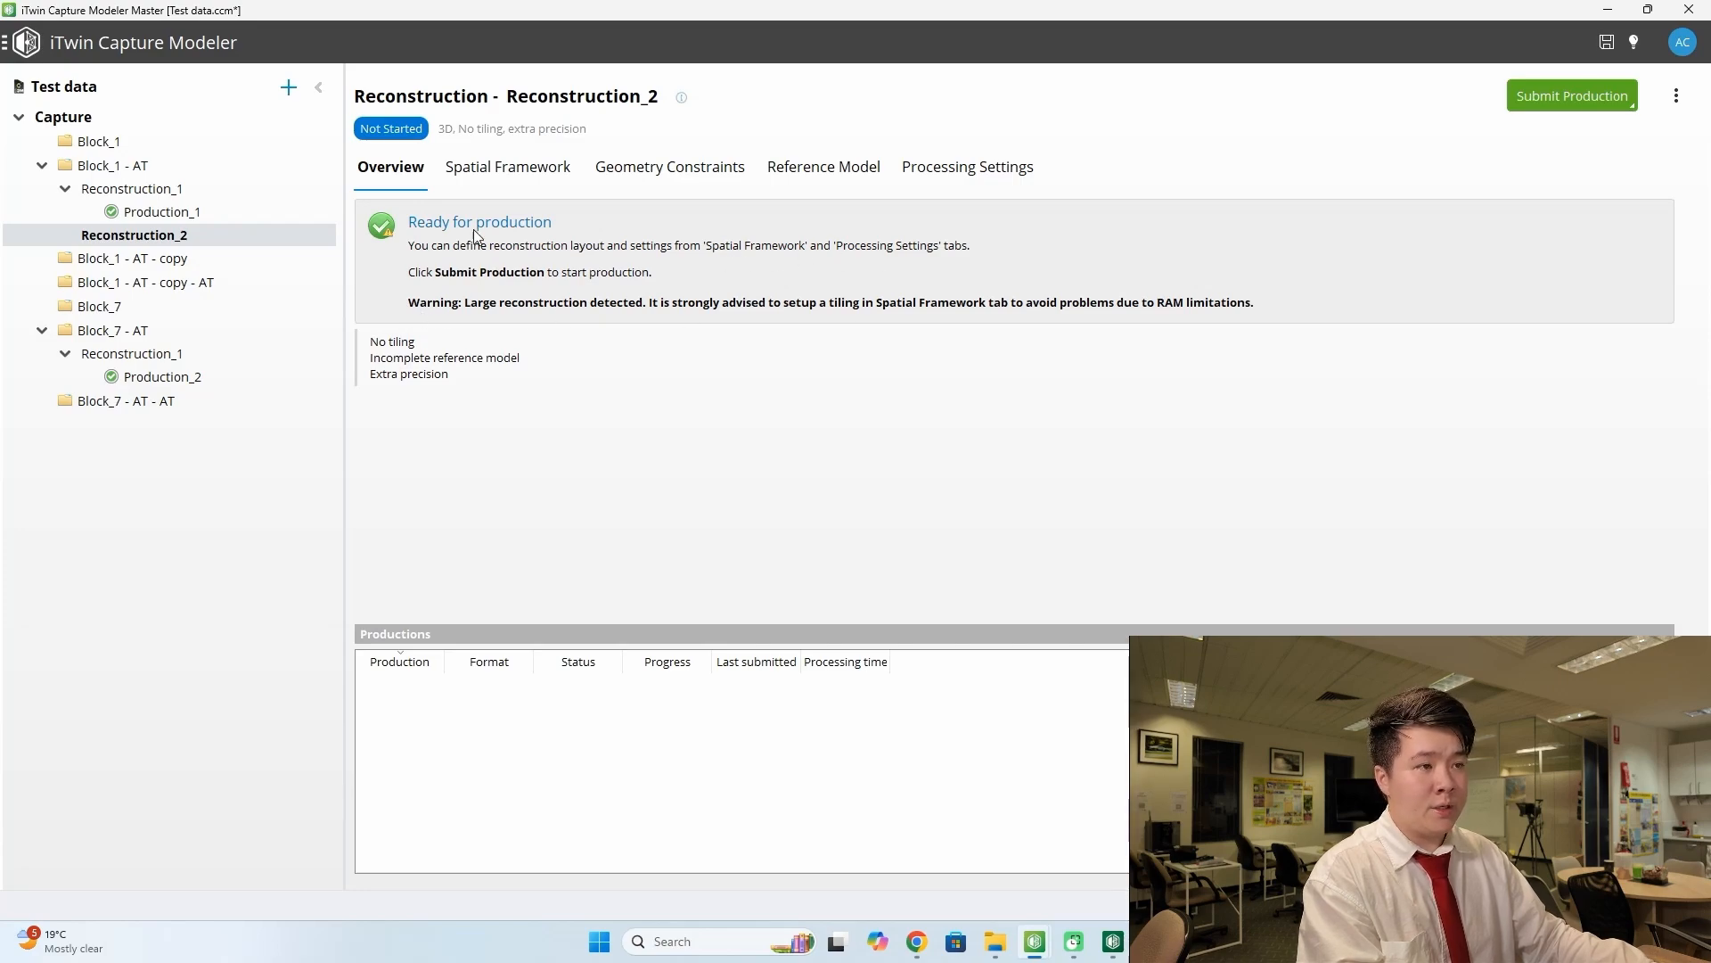
{"action": "left_click", "coordinate": [501, 168]}
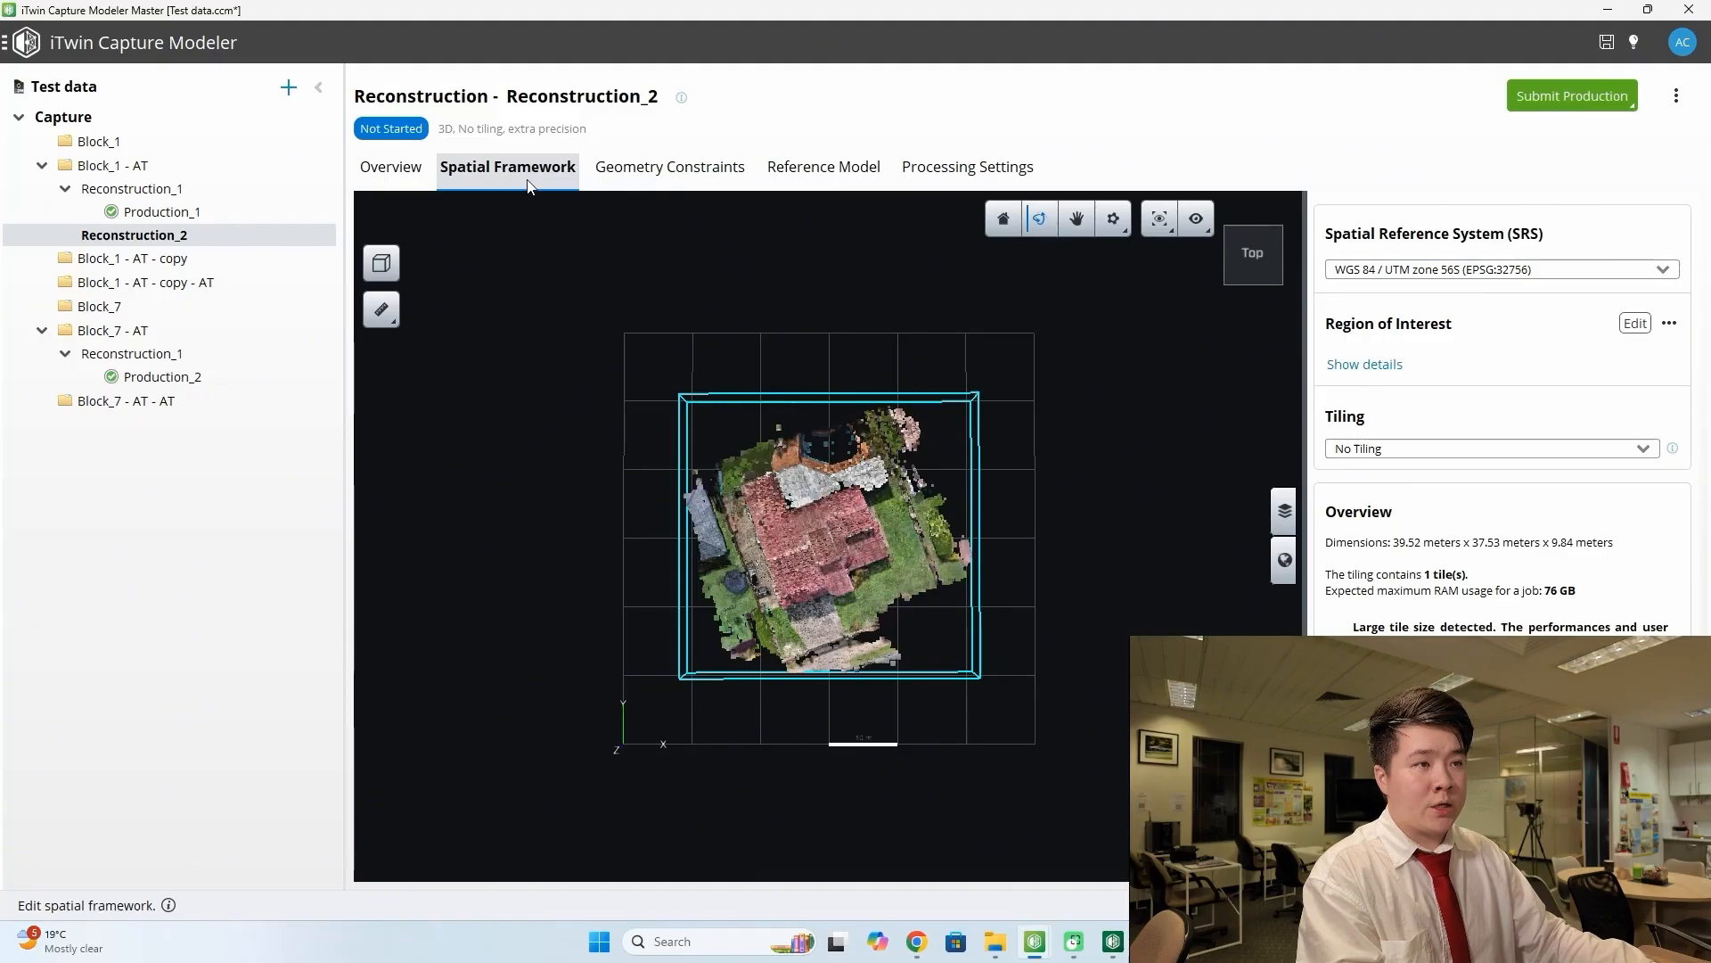
- Examine the region of interest box around the house and garden from several sides
{"action": "mouse_move", "coordinate": [620, 250]}
{"action": "left_mouse_down"}
{"action": "mouse_move", "coordinate": [657, 370]}
{"action": "mouse_move", "coordinate": [588, 259]}
{"action": "mouse_move", "coordinate": [499, 245]}
{"action": "left_mouse_up"}
{"action": "scroll", "coordinate": [812, 610], "scroll_direction": "up", "scroll_amount": 5}
{"action": "left_click_drag", "start_coordinate": [905, 553], "coordinate": [612, 425]}
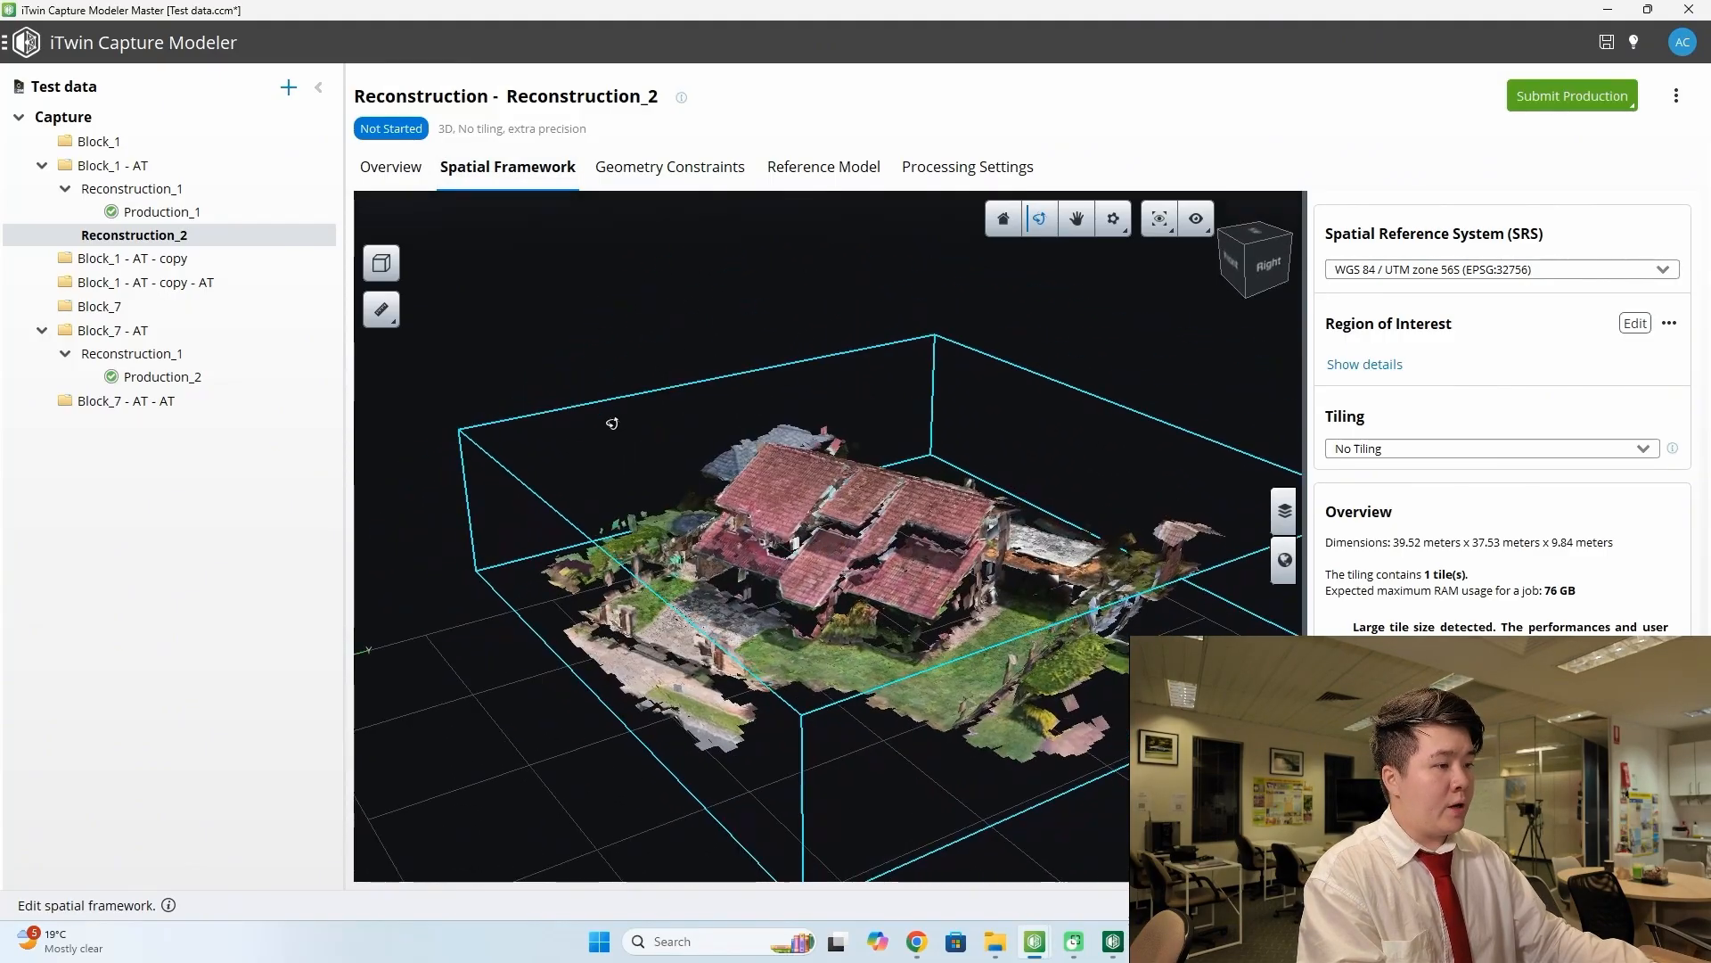
{"action": "left_click_drag", "start_coordinate": [1234, 451], "coordinate": [927, 446]}
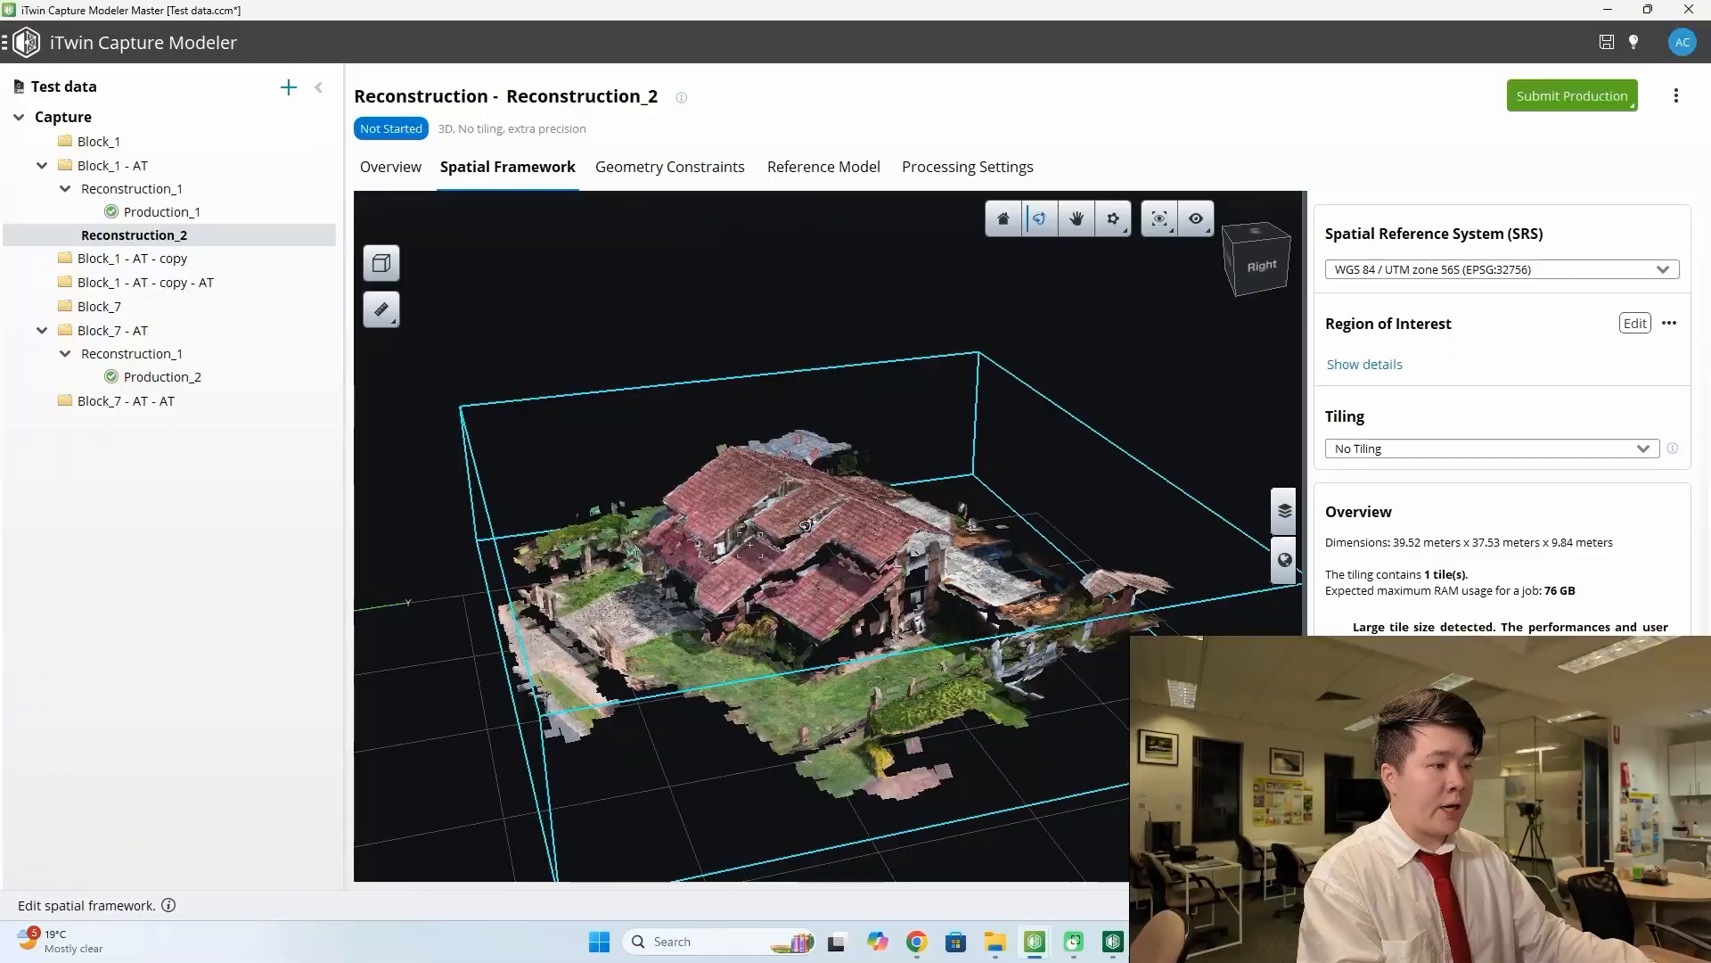
{"action": "mouse_move", "coordinate": [691, 557]}
{"action": "left_mouse_down"}
{"action": "mouse_move", "coordinate": [851, 484]}
{"action": "mouse_move", "coordinate": [956, 599]}
{"action": "left_mouse_up"}
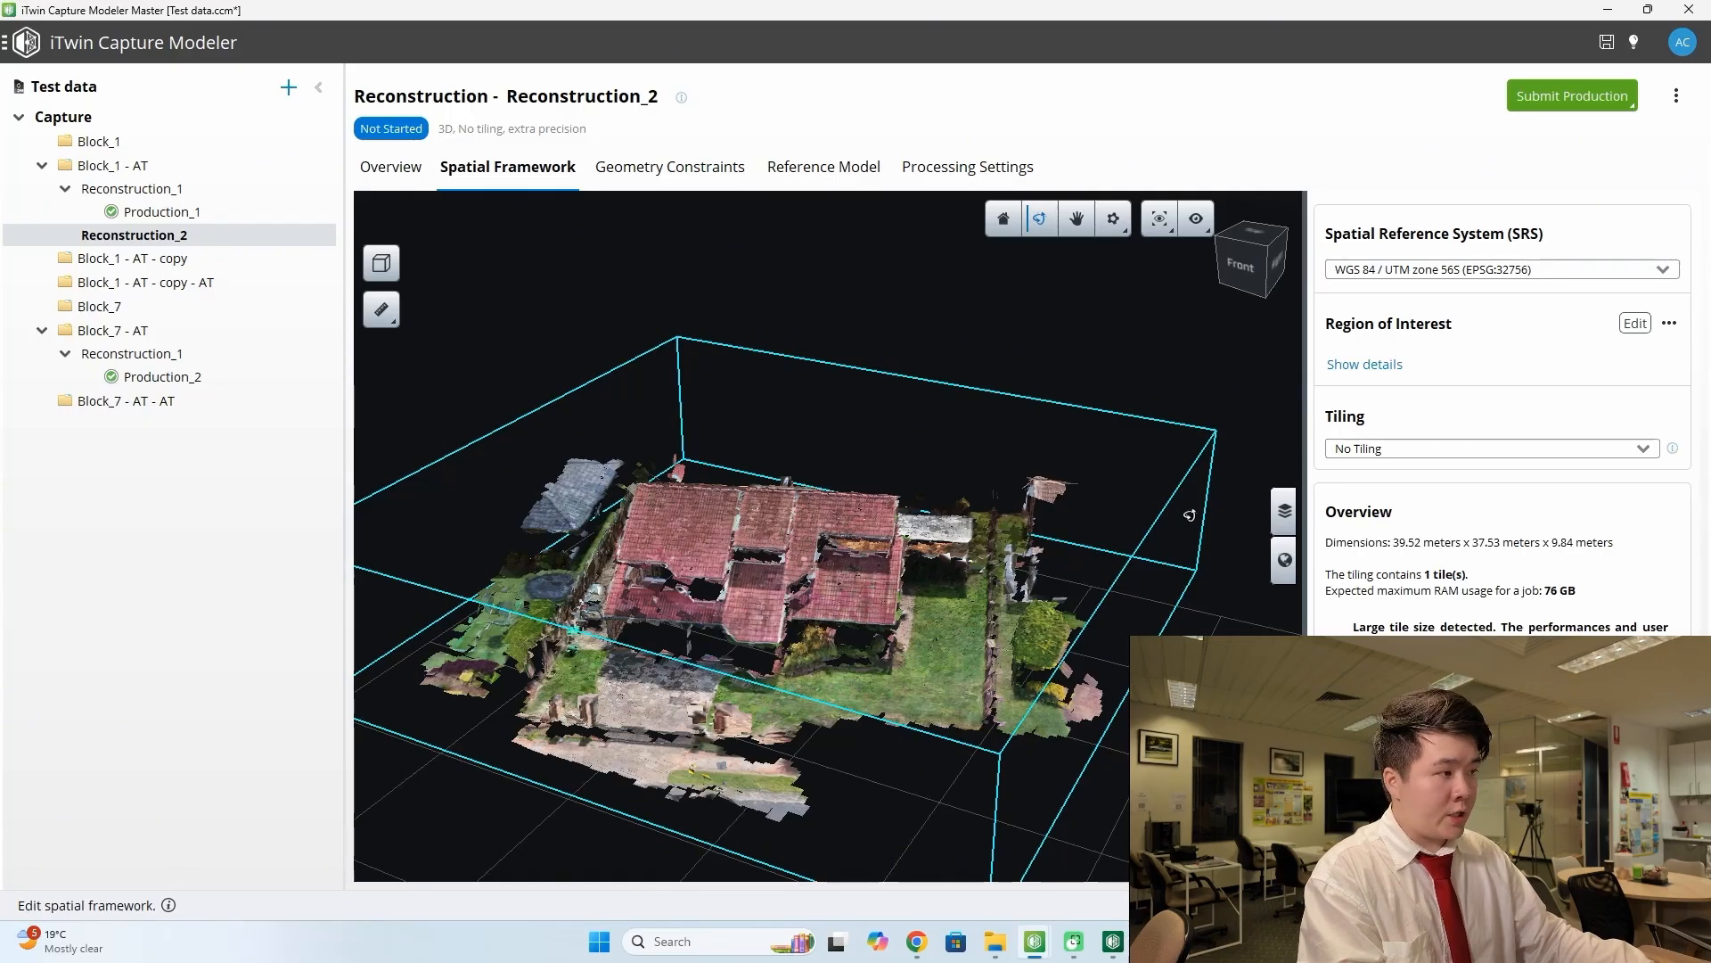
{"action": "left_click_drag", "start_coordinate": [1215, 514], "coordinate": [1011, 515]}
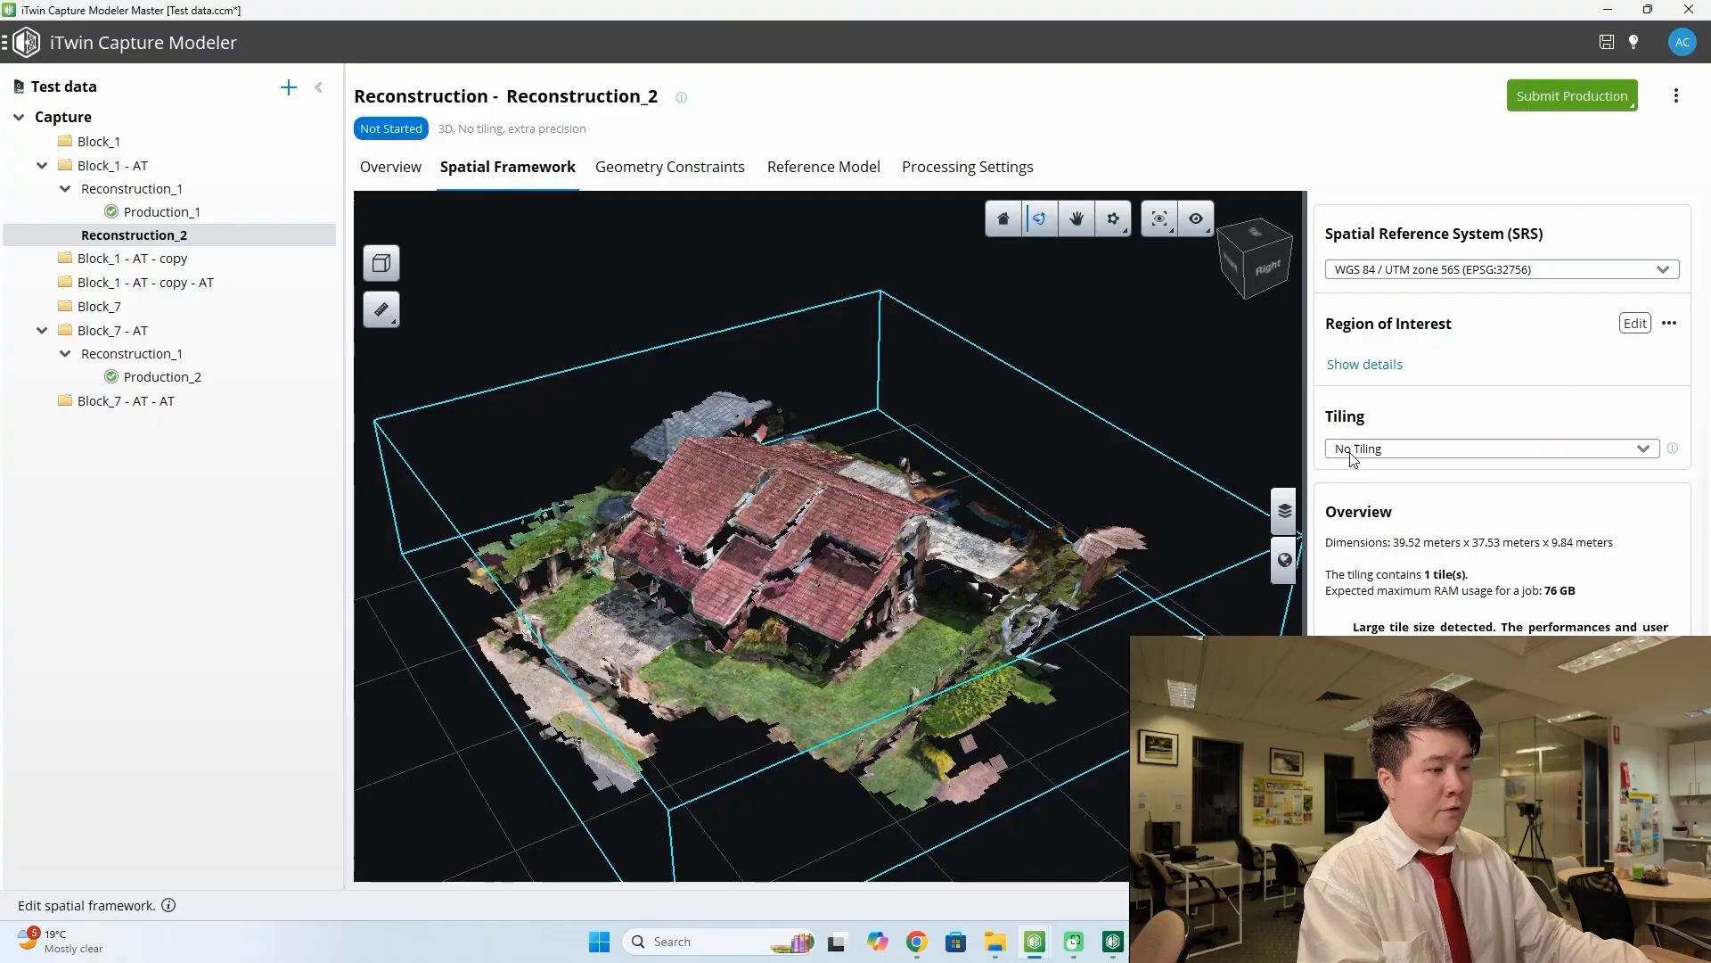
{"action": "left_click_drag", "start_coordinate": [887, 540], "coordinate": [673, 588]}
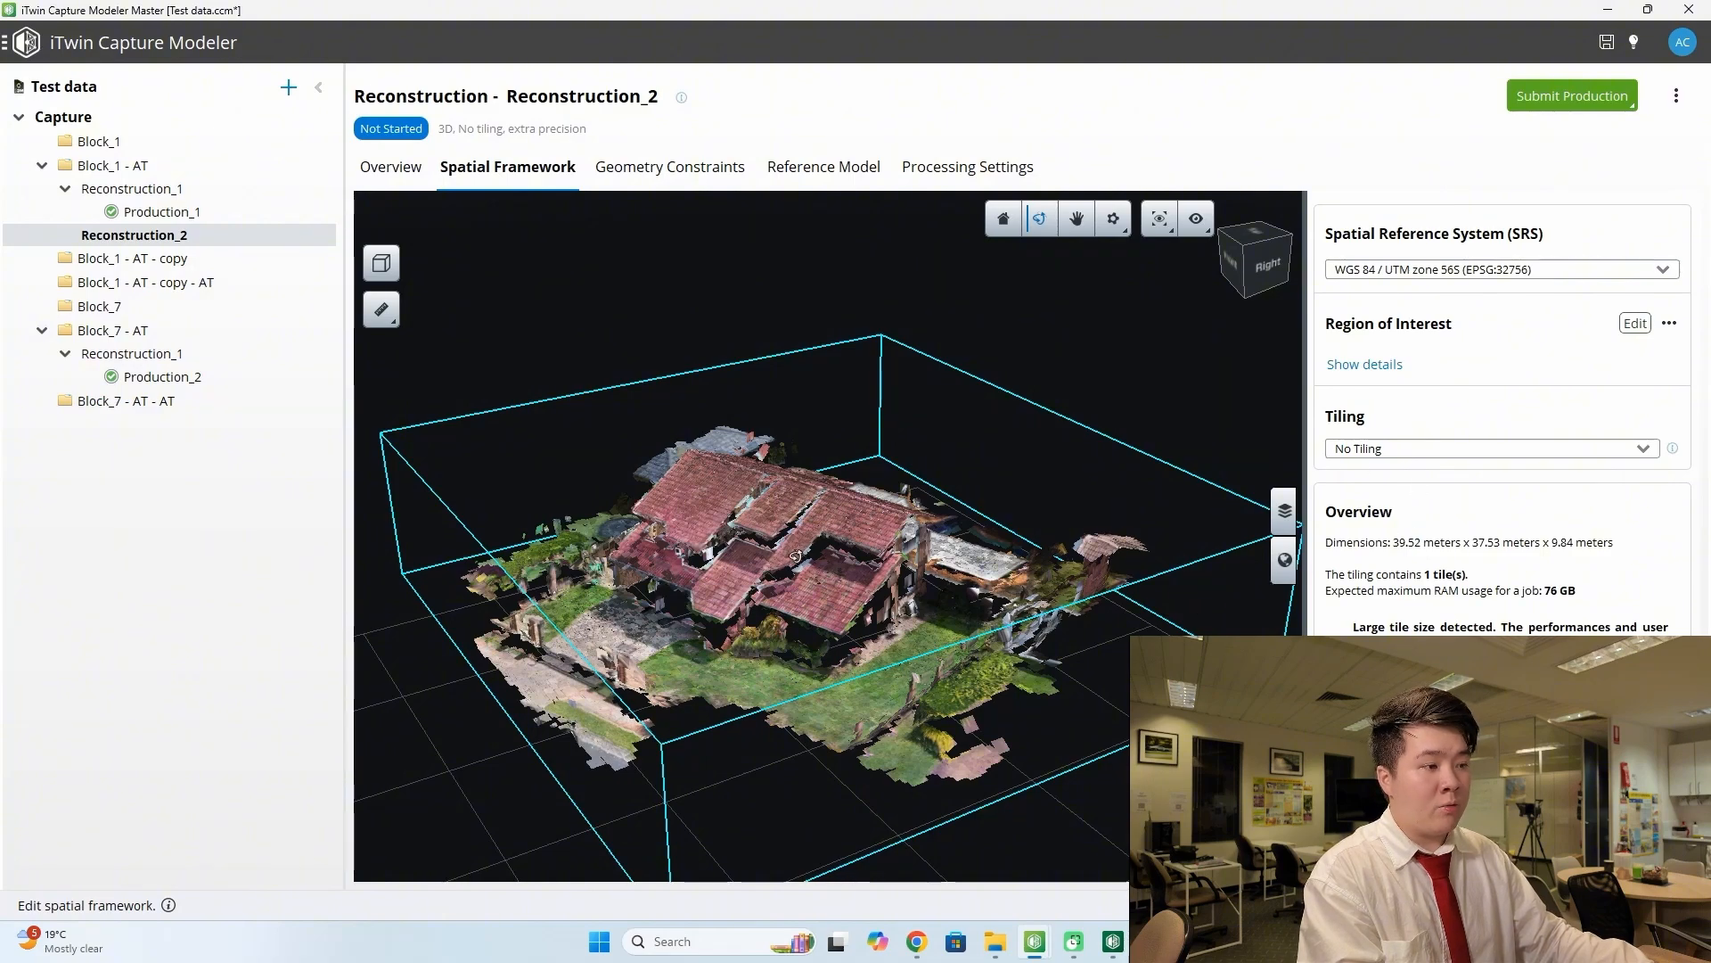
{"action": "mouse_move", "coordinate": [794, 556]}
{"action": "left_mouse_down"}
{"action": "mouse_move", "coordinate": [867, 511]}
{"action": "mouse_move", "coordinate": [840, 521]}
{"action": "left_mouse_up"}
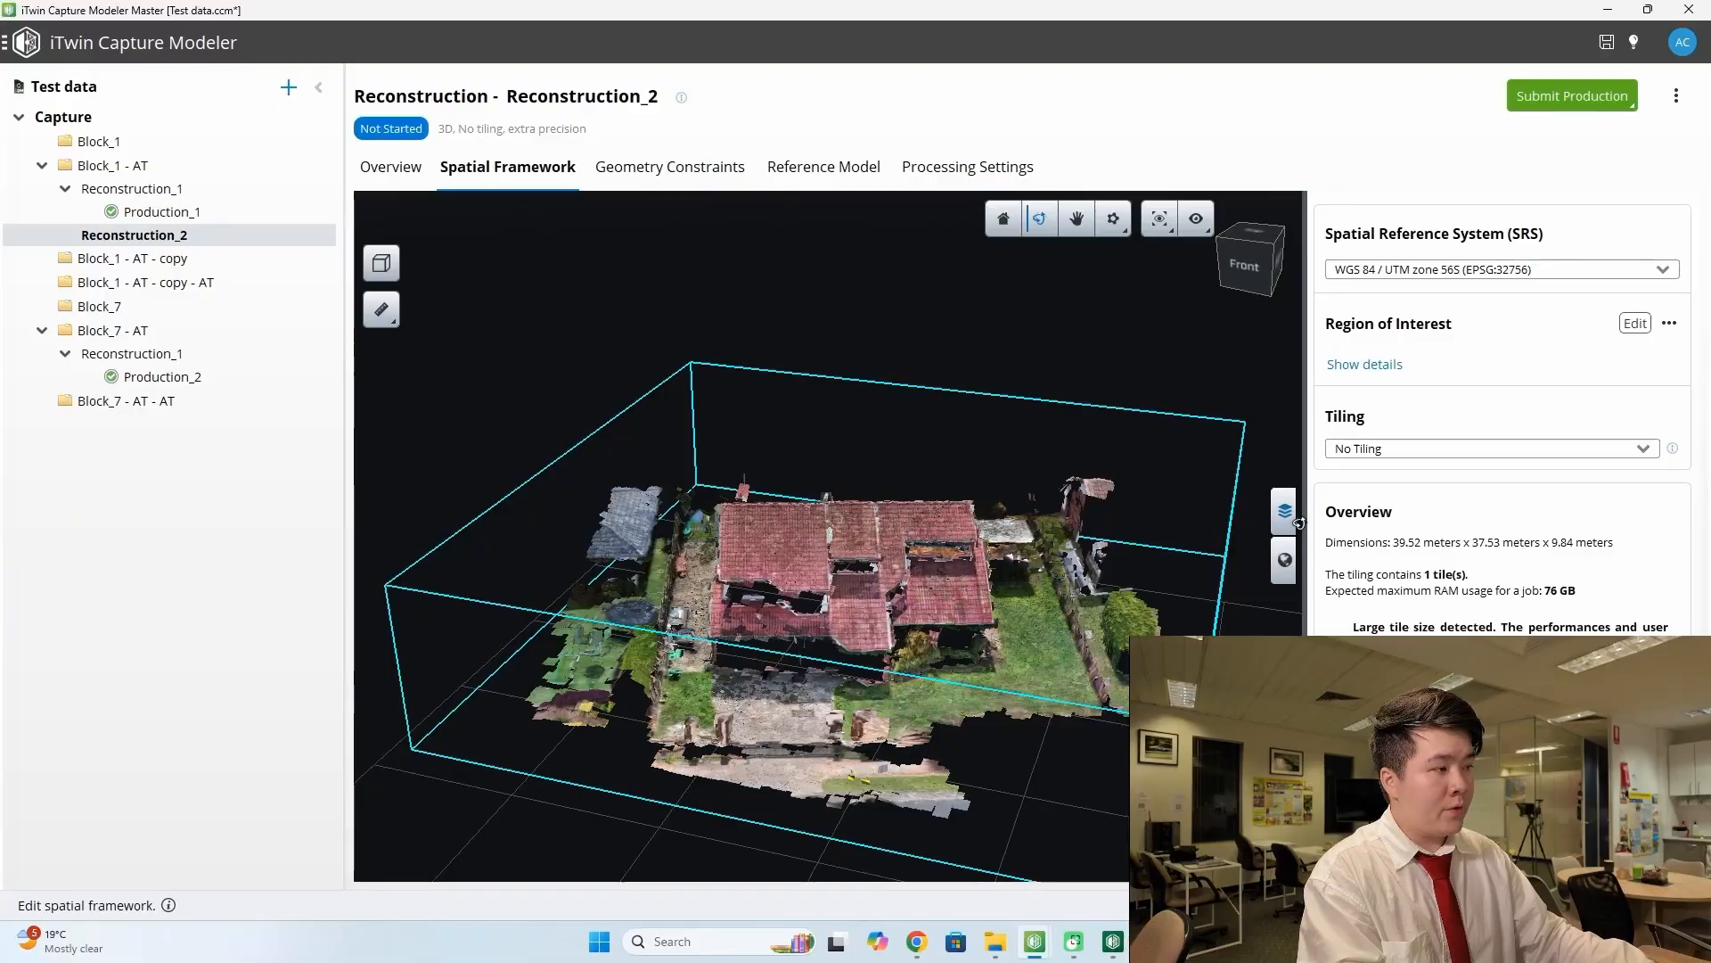
- Set the reconstruction's tiling to Adaptive Tiling and view the tile layout over the house
{"action": "left_click", "coordinate": [1475, 454]}
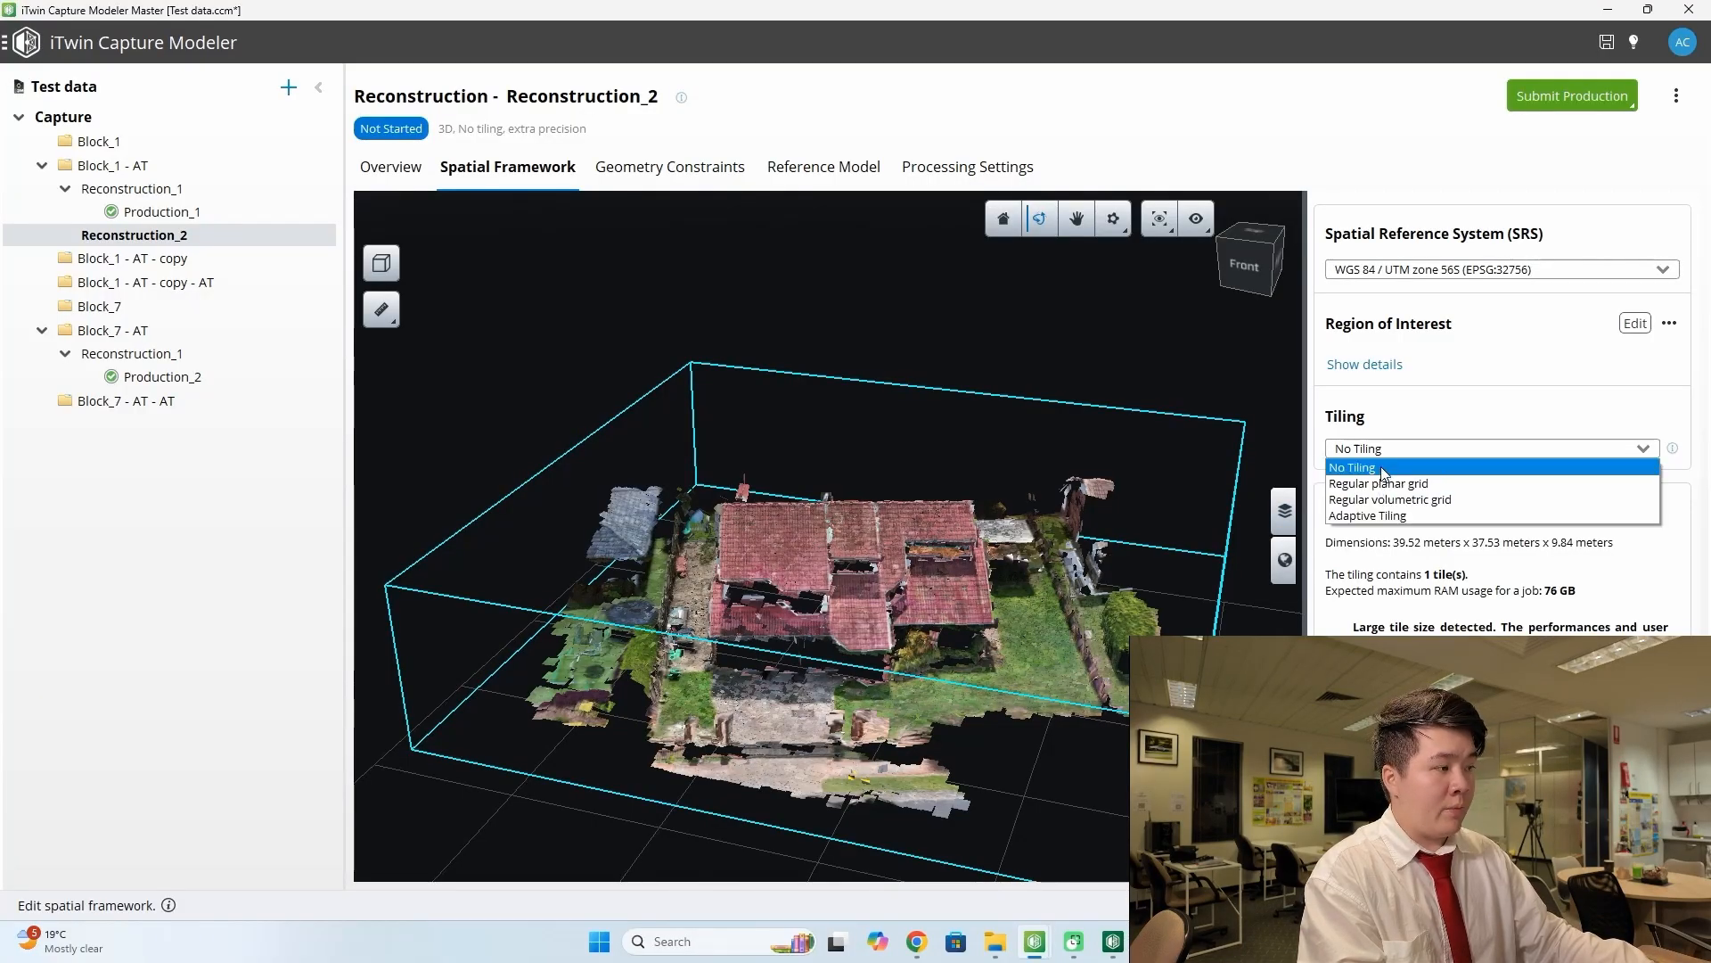
{"action": "left_click", "coordinate": [1356, 517]}
{"action": "left_click_drag", "start_coordinate": [1006, 400], "coordinate": [749, 579]}
{"action": "scroll", "coordinate": [872, 698], "scroll_direction": "up", "scroll_amount": 3}
{"action": "middle_click_drag", "start_coordinate": [678, 557], "coordinate": [719, 680]}
{"action": "left_click_drag", "start_coordinate": [714, 748], "coordinate": [624, 608]}
{"action": "scroll", "coordinate": [831, 524], "scroll_direction": "down", "scroll_amount": 3}
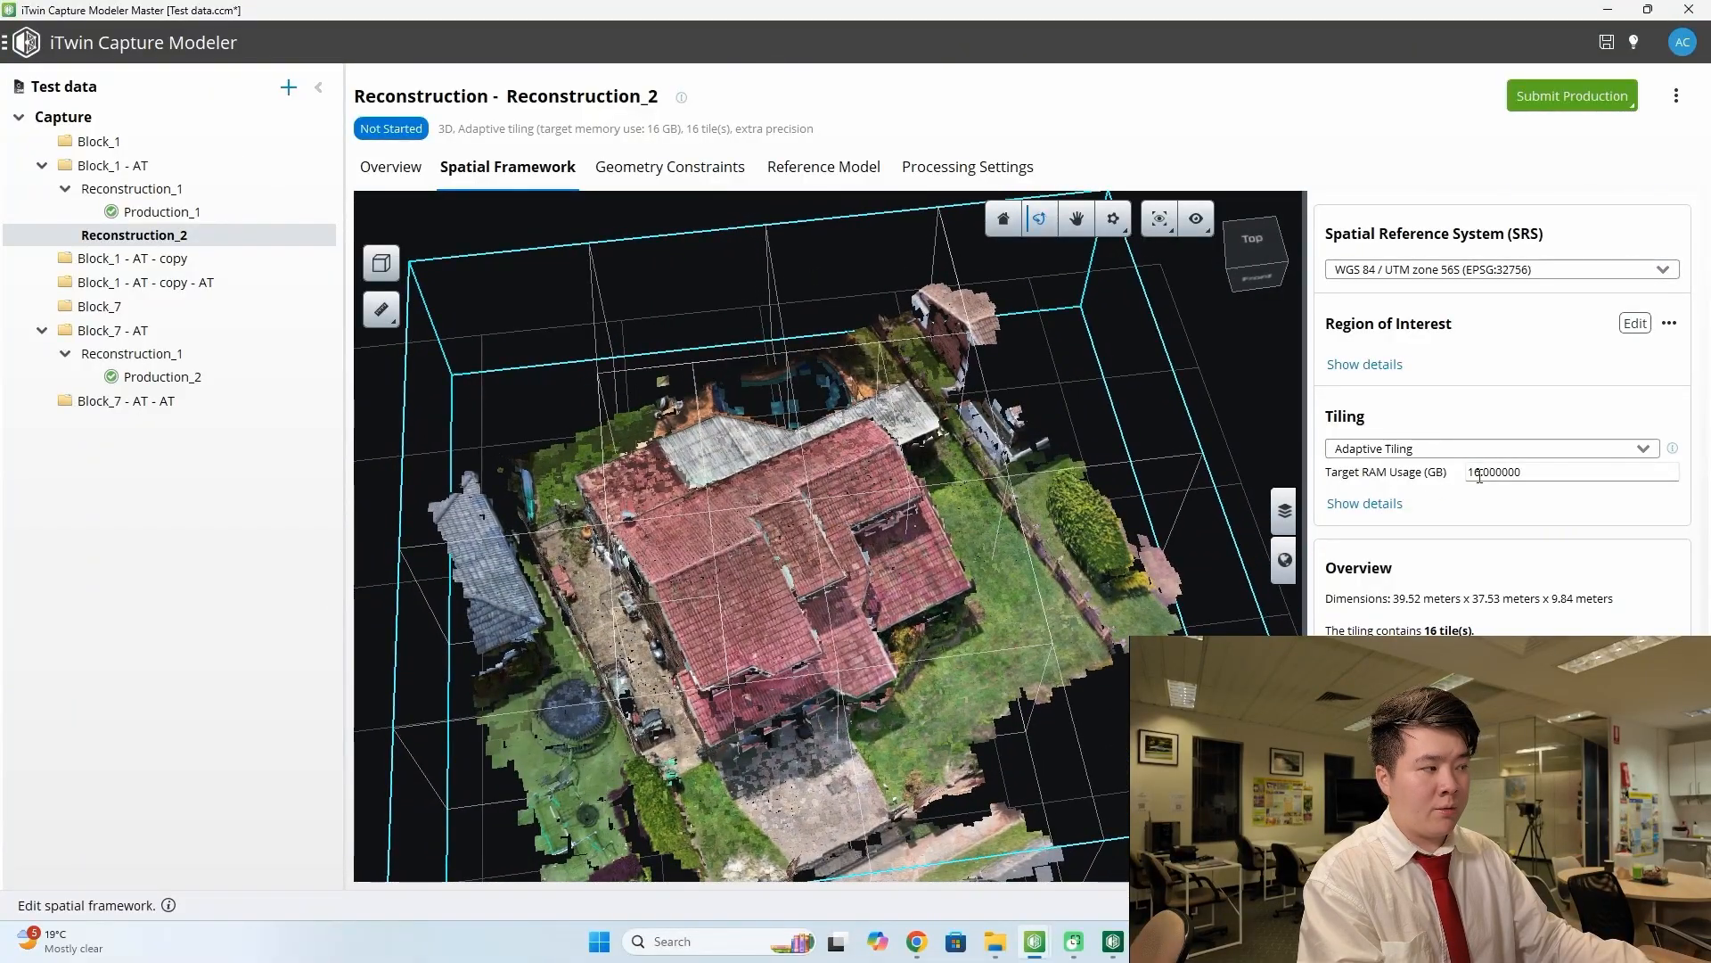
- Inspect how the adaptive tiles divide the roof and the whole property, both close up and from a distance
{"action": "left_click_drag", "start_coordinate": [1086, 527], "coordinate": [701, 489]}
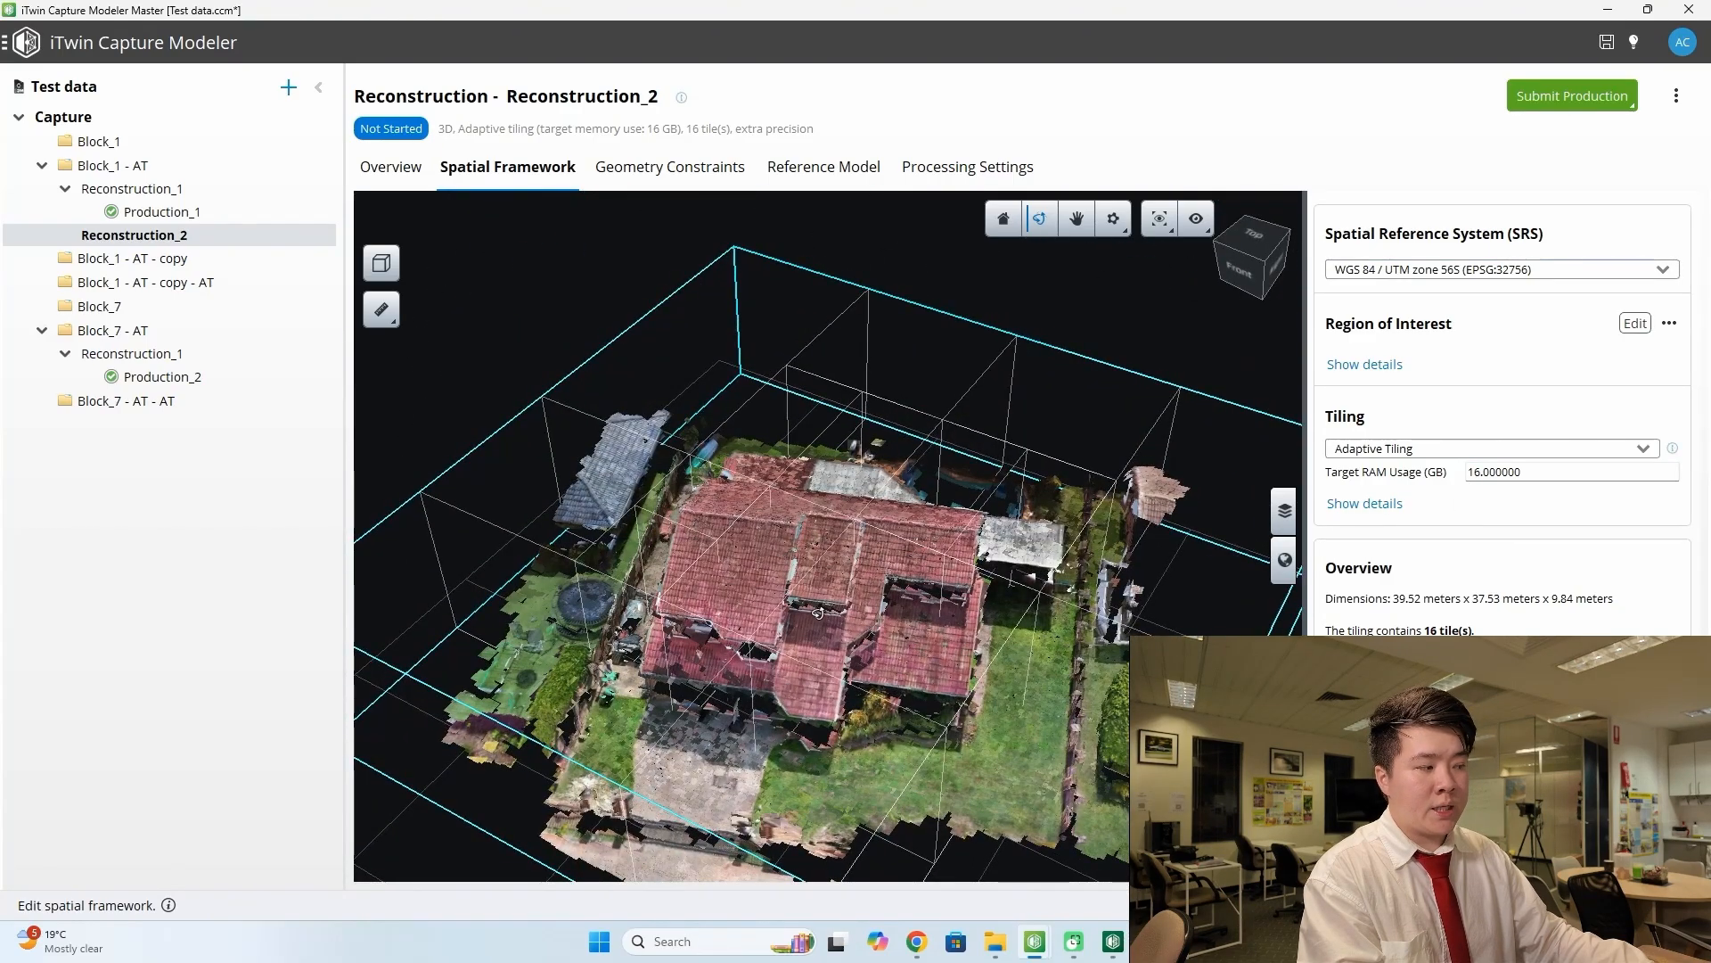
{"action": "left_click_drag", "start_coordinate": [847, 648], "coordinate": [860, 743]}
{"action": "scroll", "coordinate": [748, 541], "scroll_direction": "up", "scroll_amount": 5}
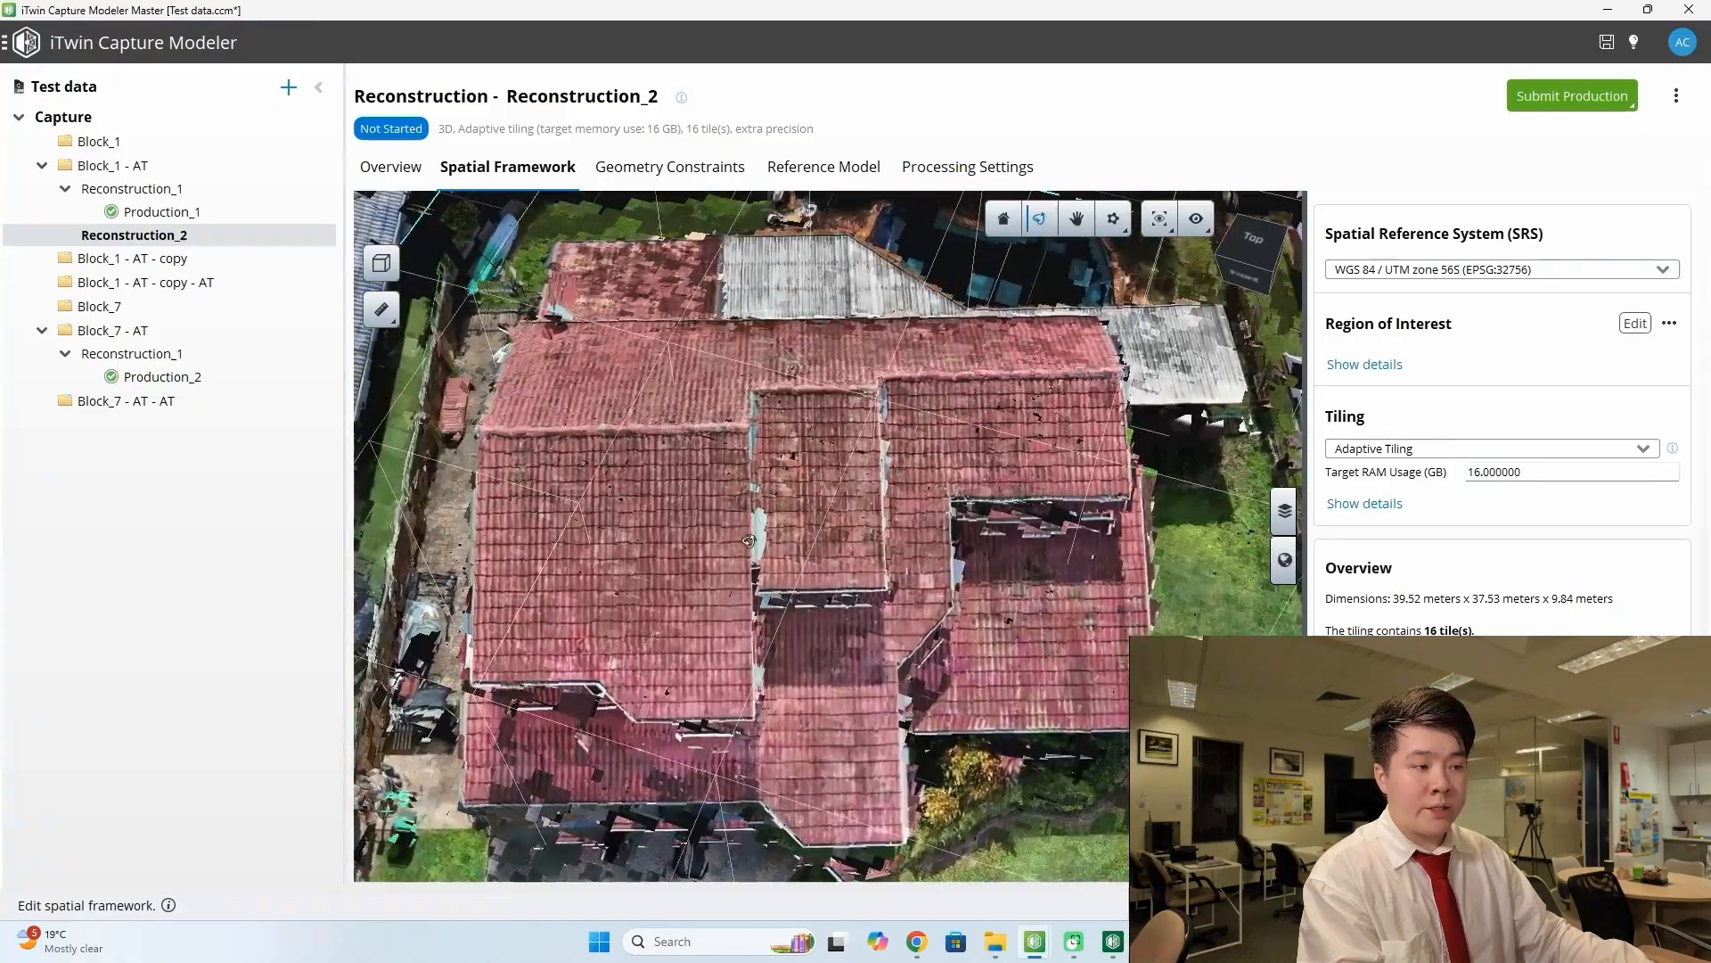
{"action": "left_click_drag", "start_coordinate": [749, 541], "coordinate": [553, 669]}
{"action": "scroll", "coordinate": [620, 535], "scroll_direction": "down", "scroll_amount": 5}
{"action": "middle_click_drag", "start_coordinate": [552, 669], "coordinate": [775, 605]}
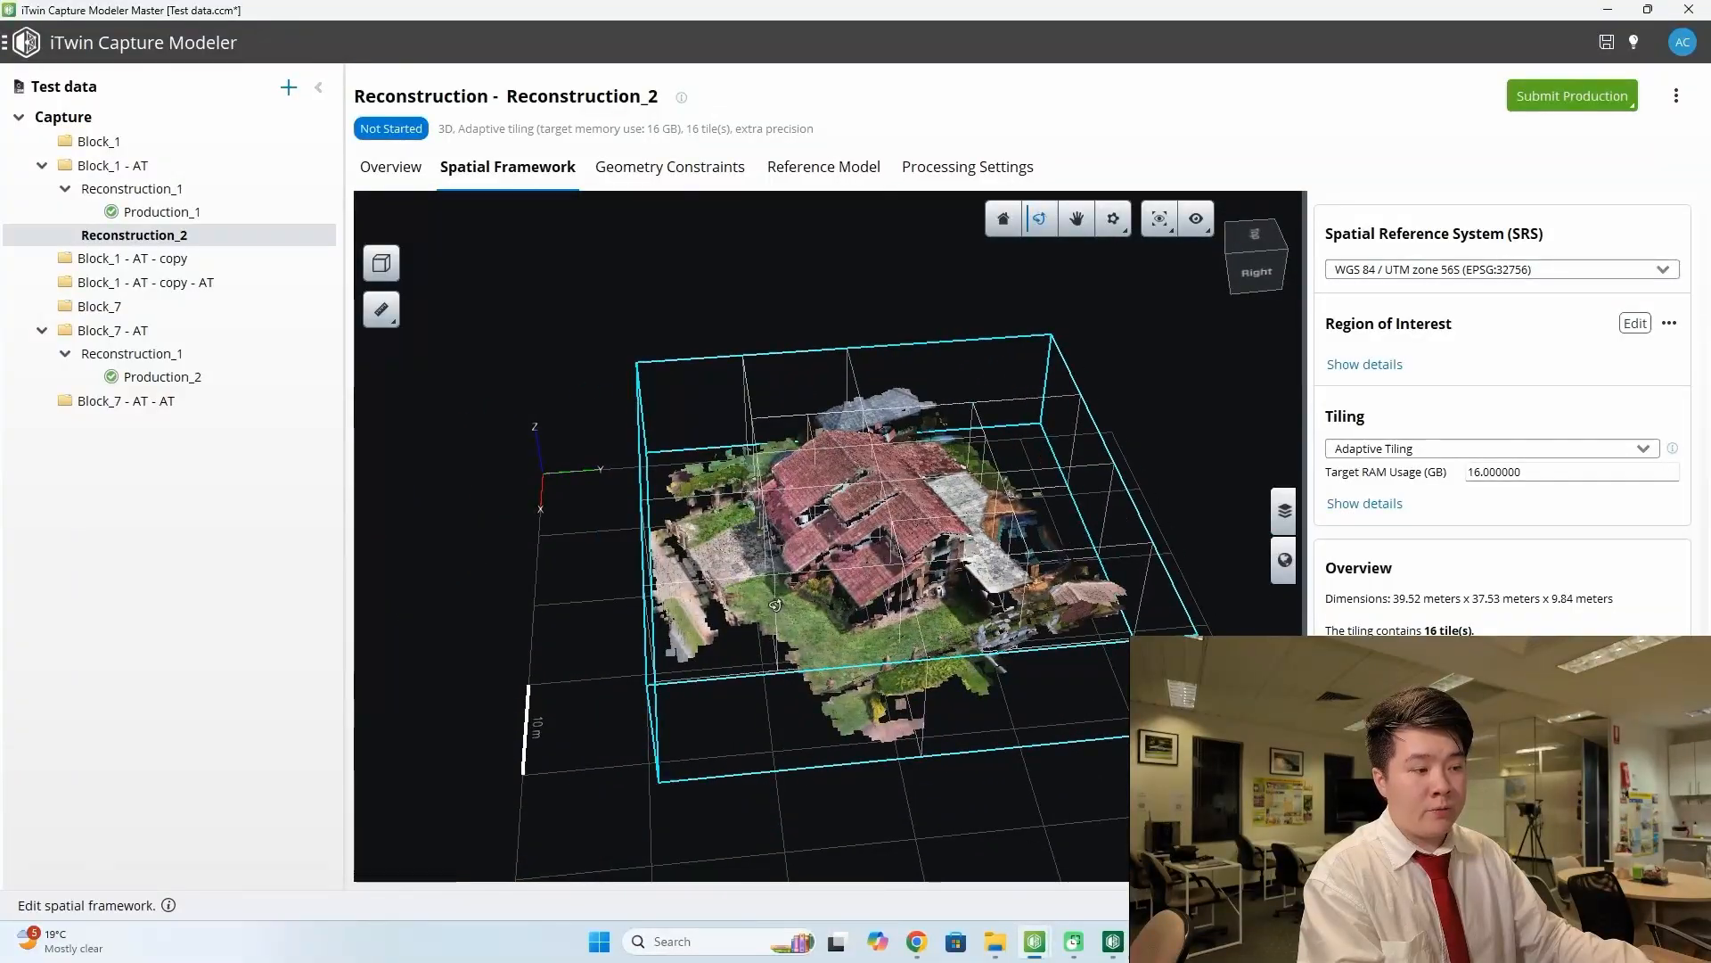
{"action": "left_click_drag", "start_coordinate": [776, 604], "coordinate": [847, 639]}
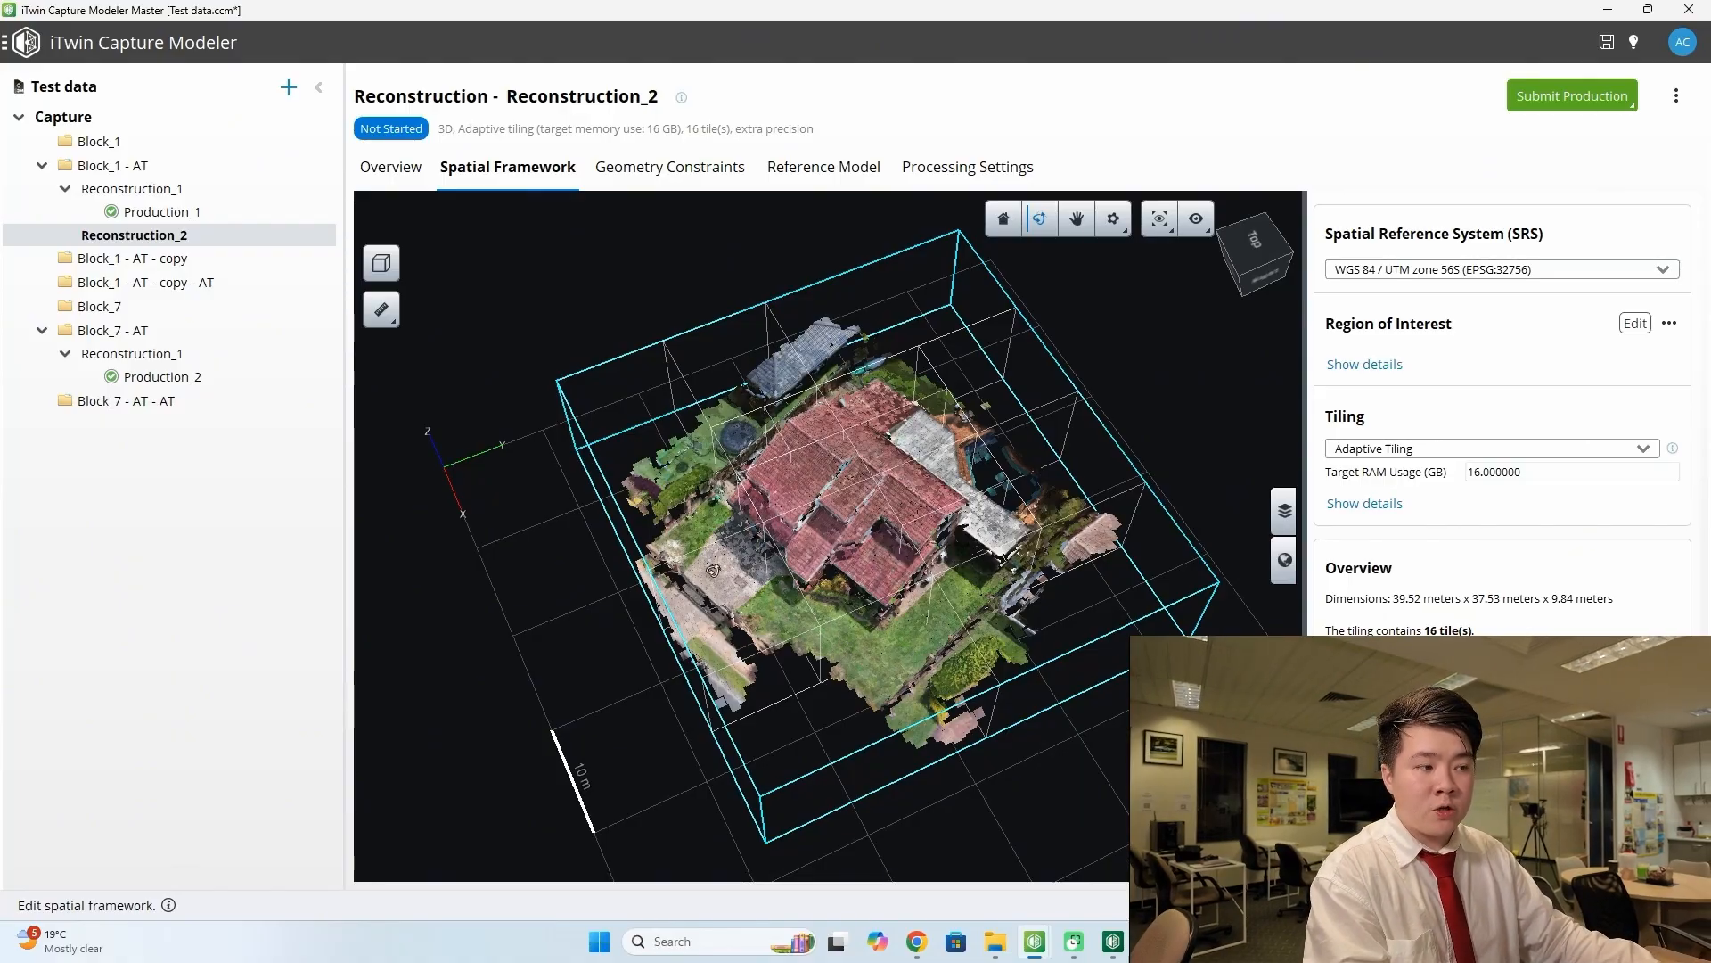
{"action": "left_click_drag", "start_coordinate": [847, 640], "coordinate": [852, 567]}
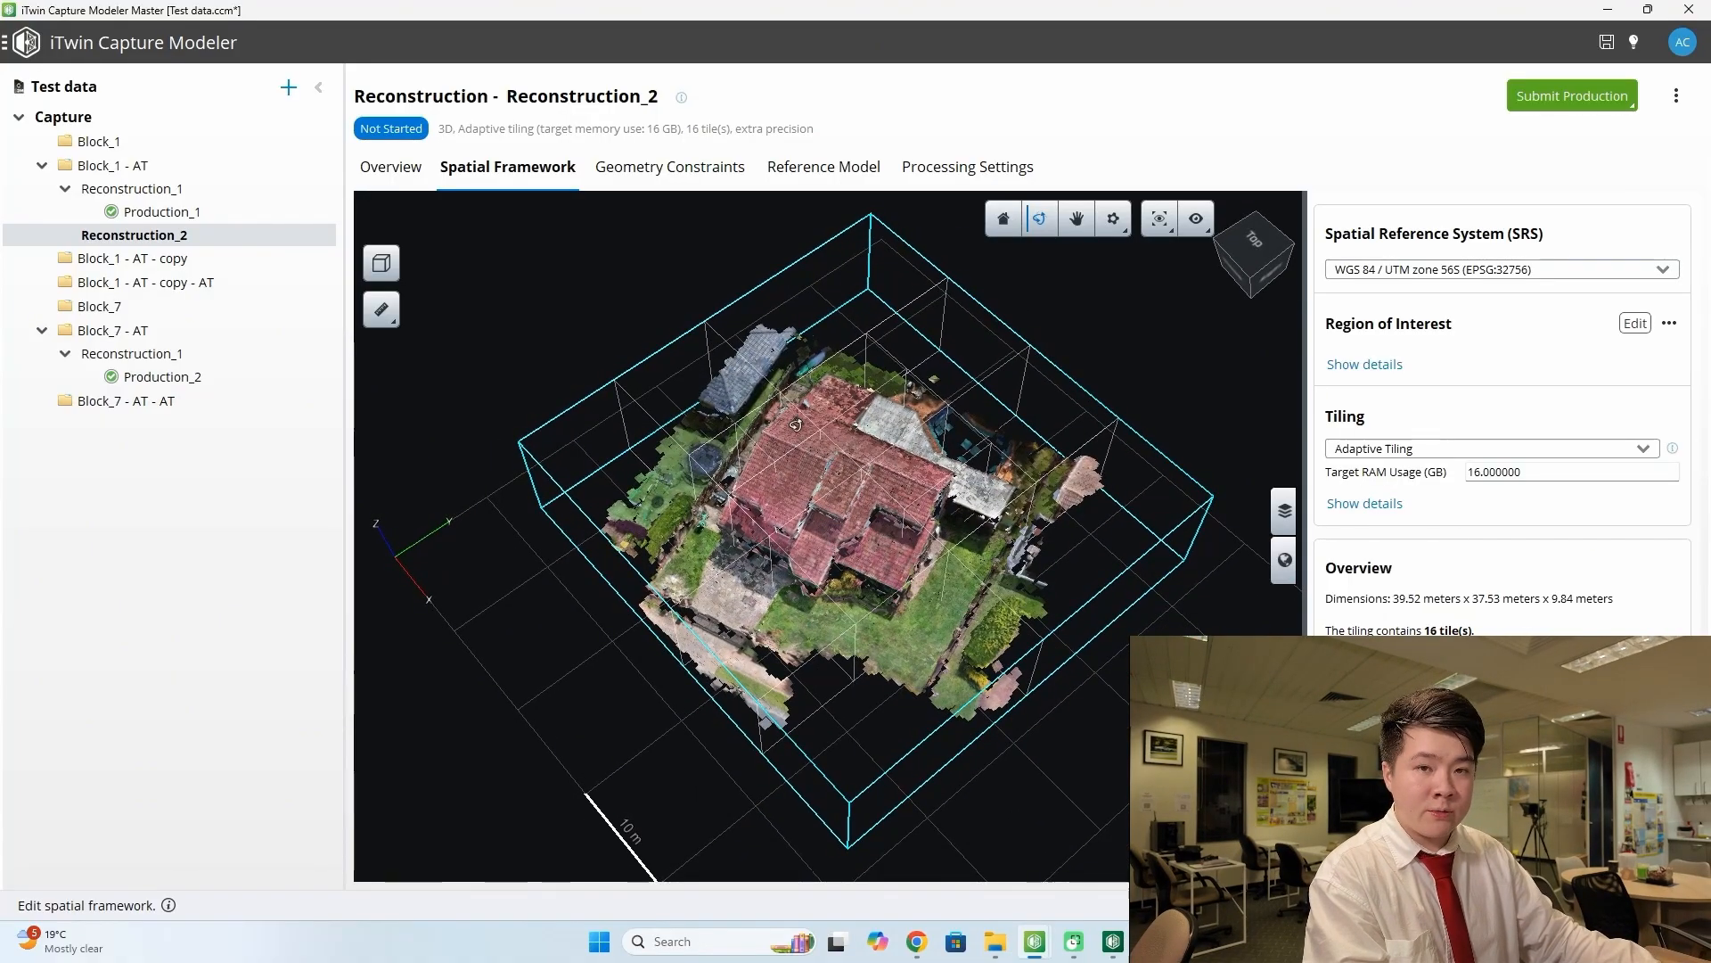
{"action": "left_click_drag", "start_coordinate": [847, 446], "coordinate": [836, 557]}
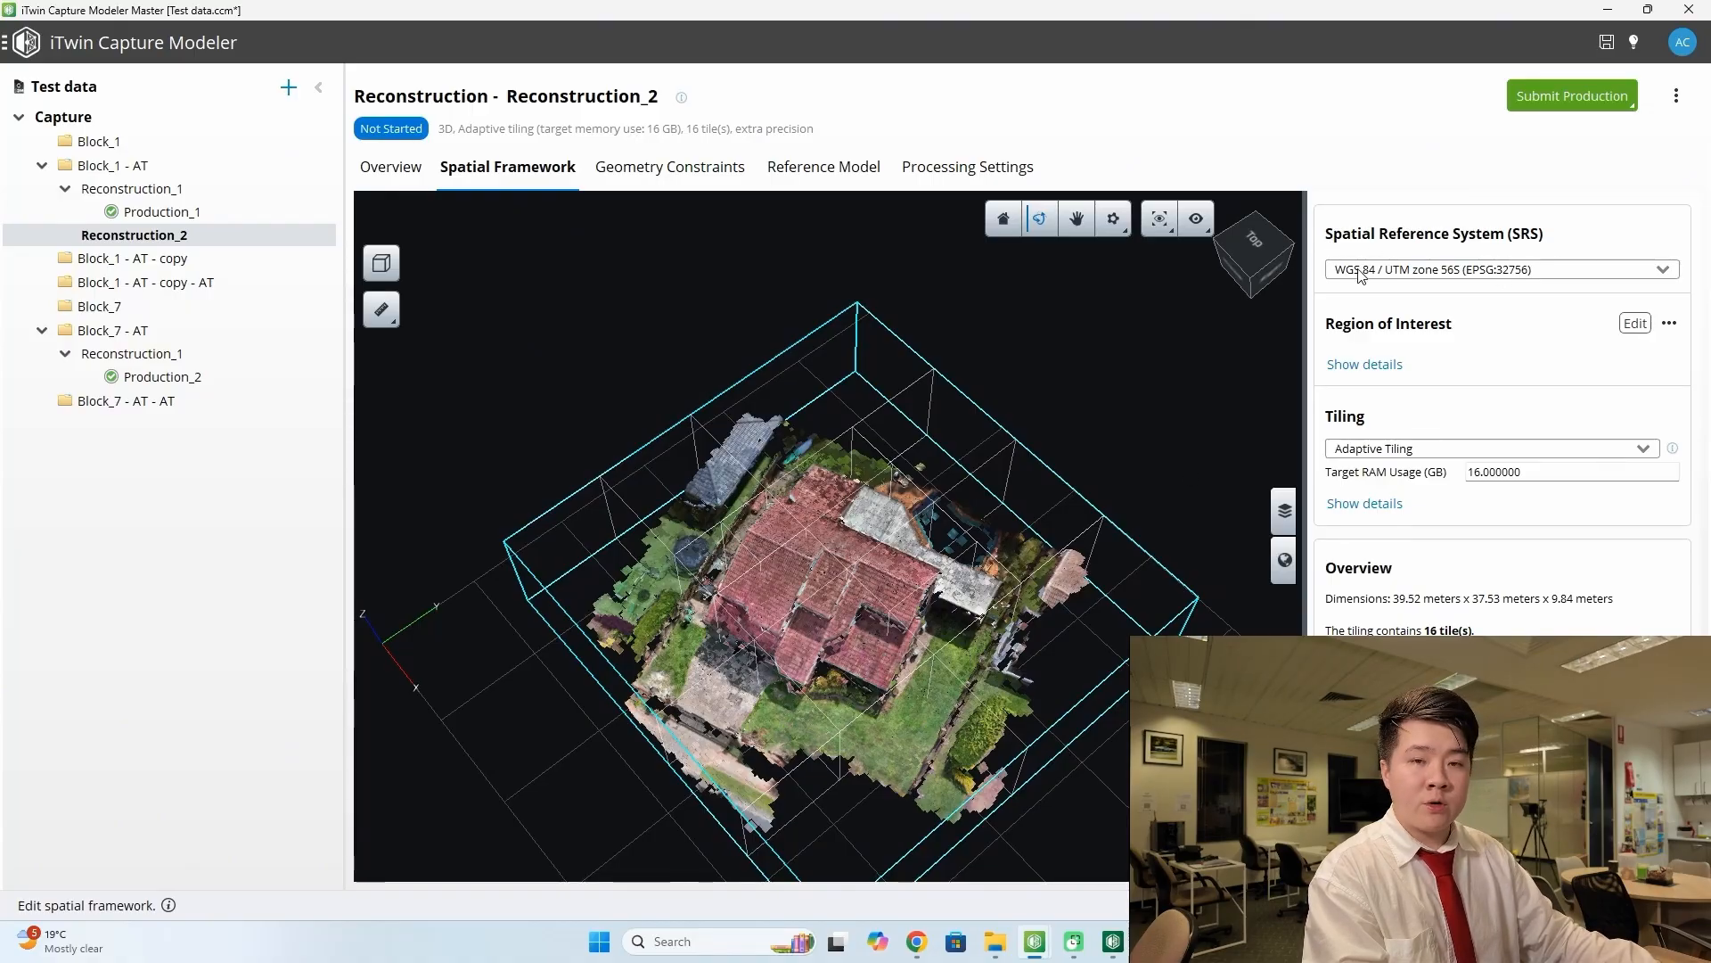
- Set the spatial reference system to GDA2020 / MGA zone 55 (EPSG:7855) and check the region of interest and tiles in 3D
{"action": "left_click", "coordinate": [1405, 272]}
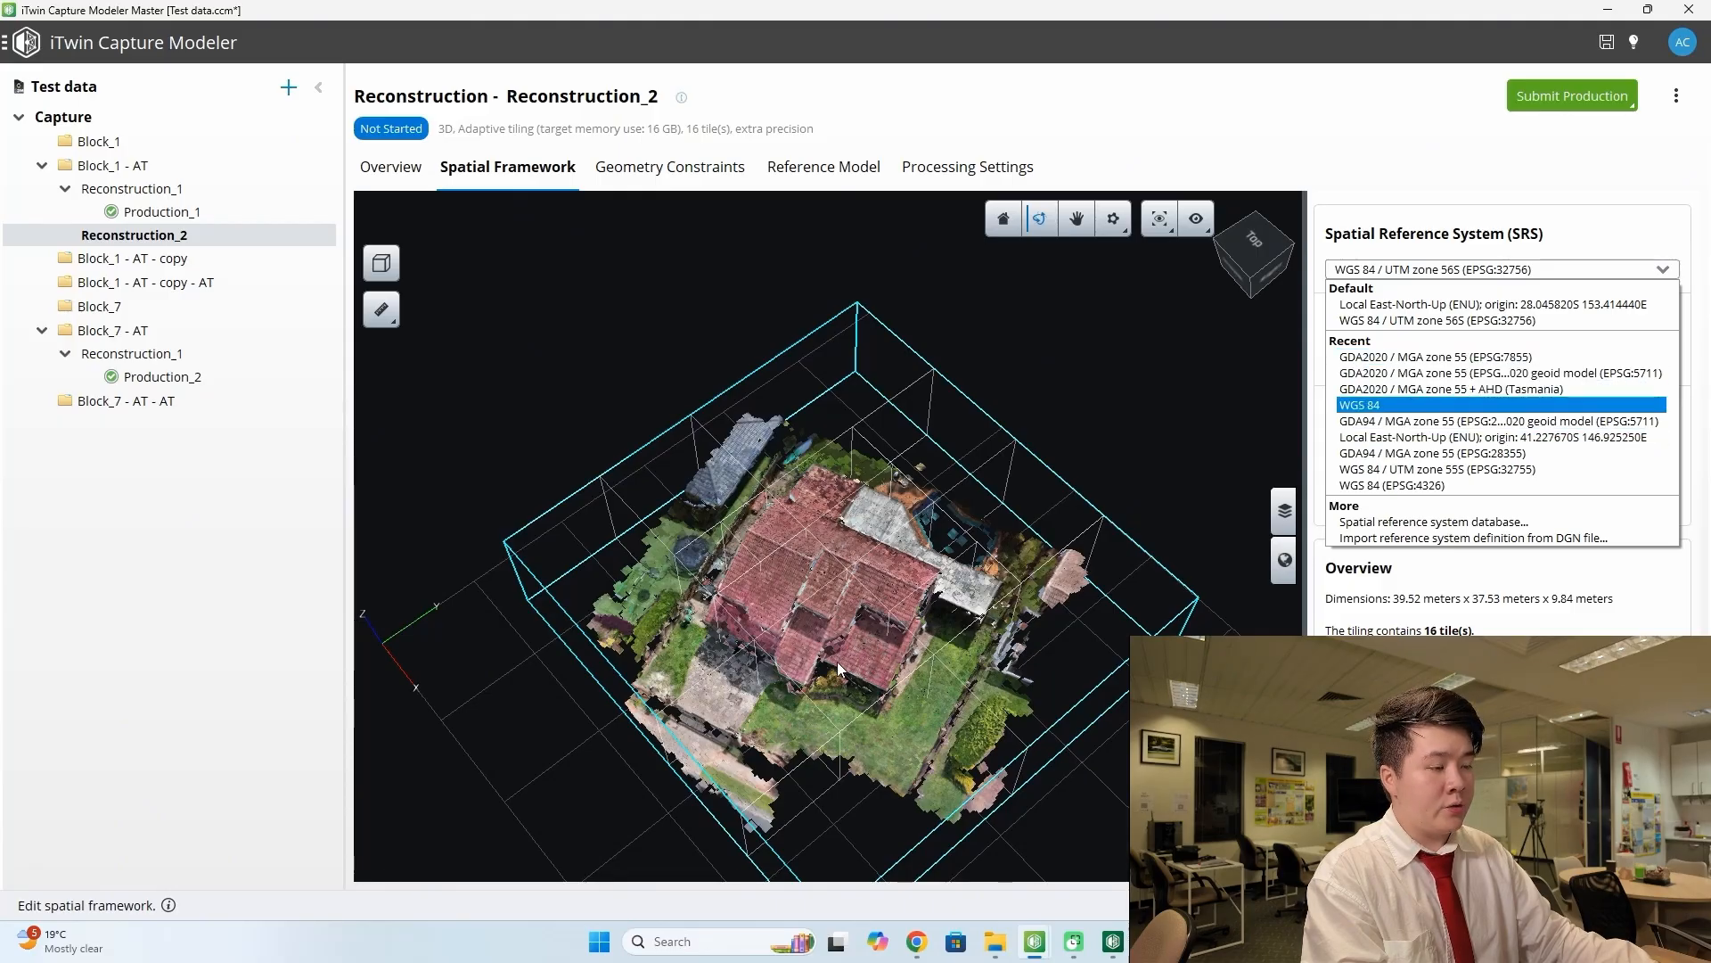
{"action": "left_click", "coordinate": [1436, 356]}
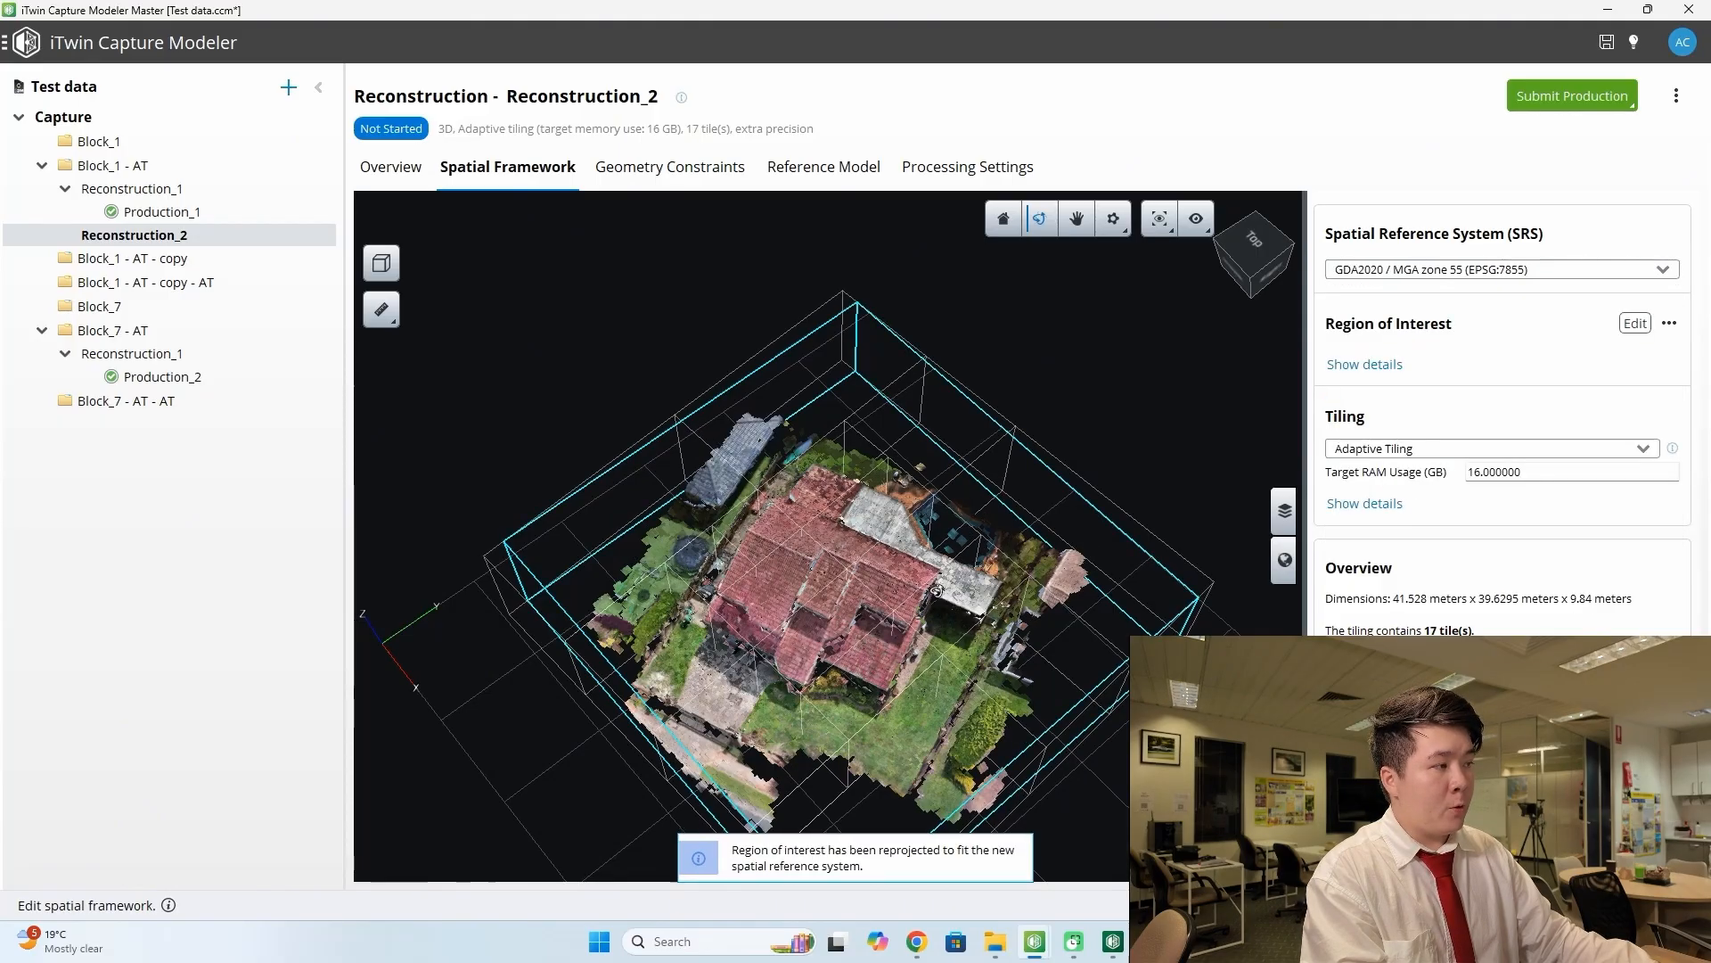
{"action": "scroll", "coordinate": [836, 615], "scroll_direction": "up", "scroll_amount": 5}
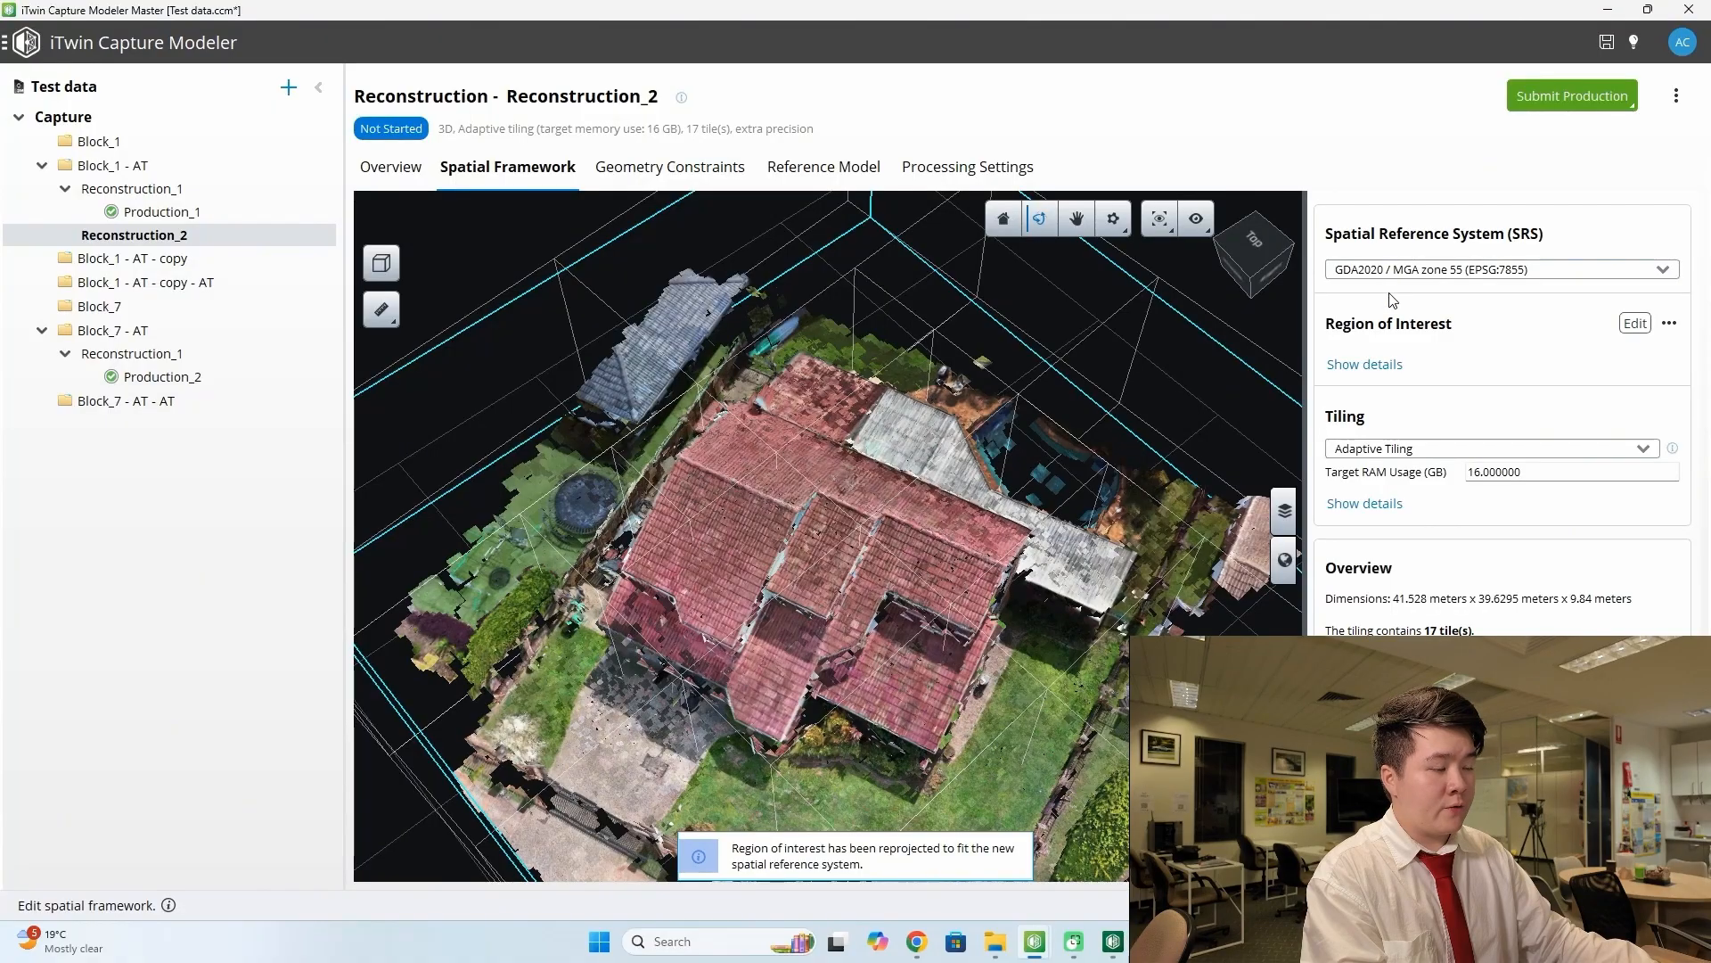
{"action": "left_click_drag", "start_coordinate": [925, 658], "coordinate": [1085, 478]}
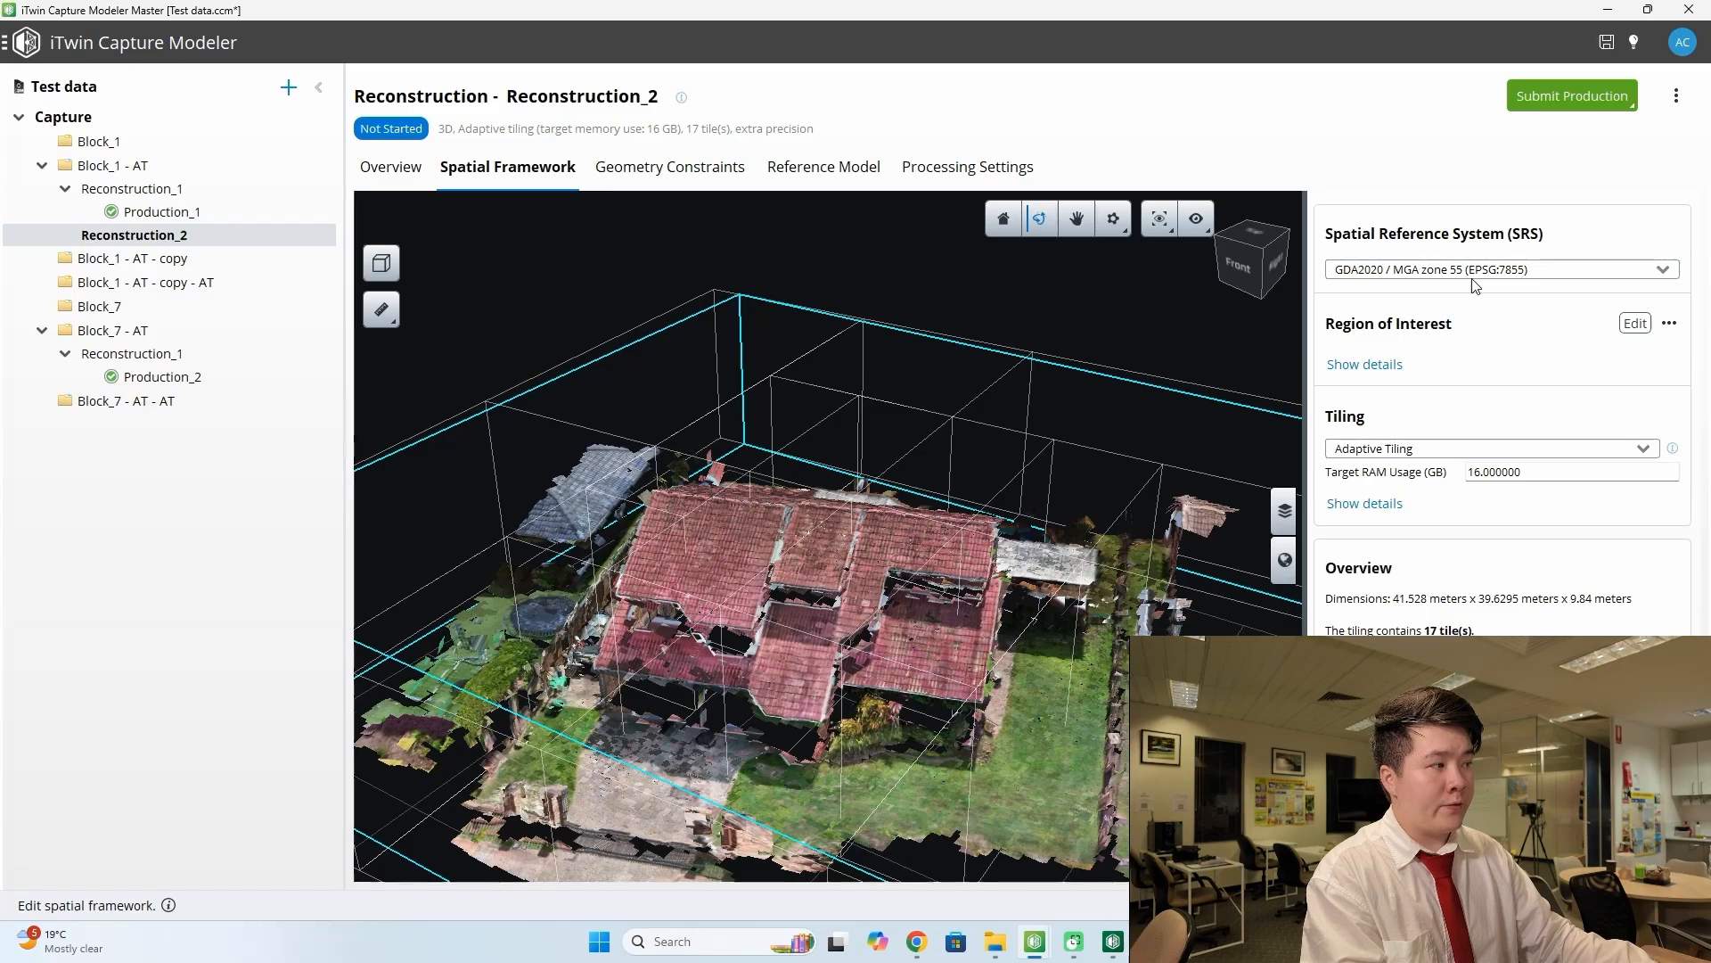
{"action": "left_click_drag", "start_coordinate": [885, 520], "coordinate": [905, 605]}
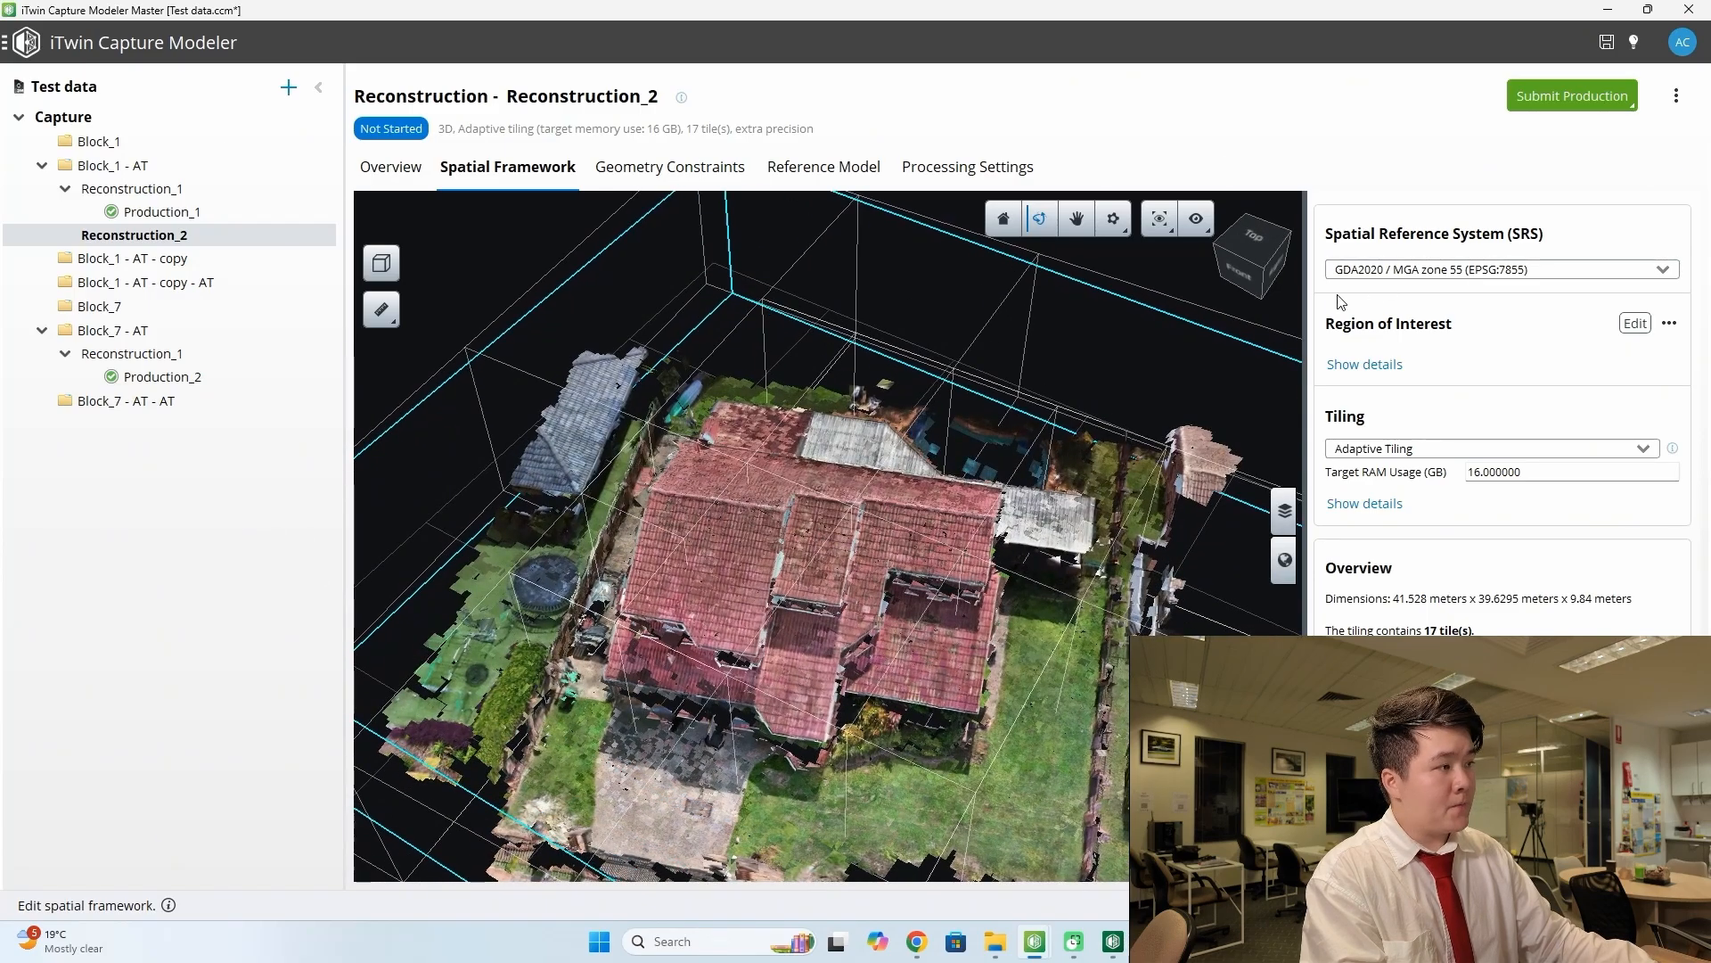
{"action": "left_click", "coordinate": [1379, 271]}
{"action": "left_click", "coordinate": [1380, 324]}
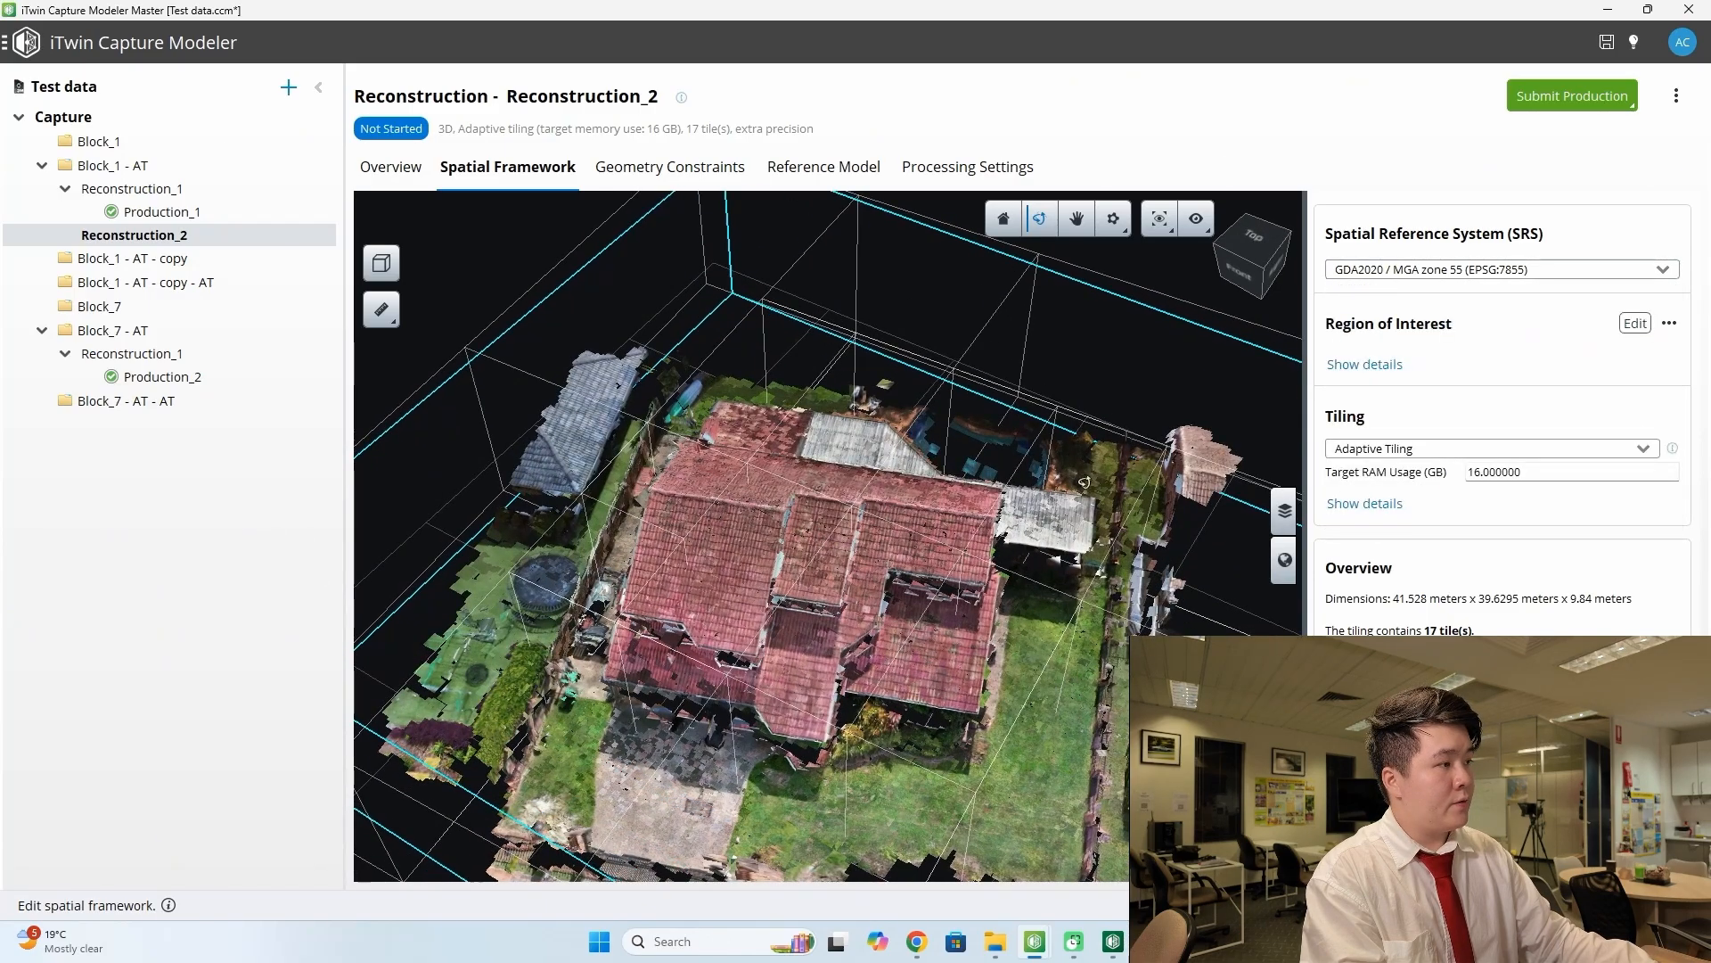
{"action": "middle_click_drag", "start_coordinate": [900, 551], "coordinate": [940, 424]}
{"action": "left_click_drag", "start_coordinate": [966, 511], "coordinate": [722, 447]}
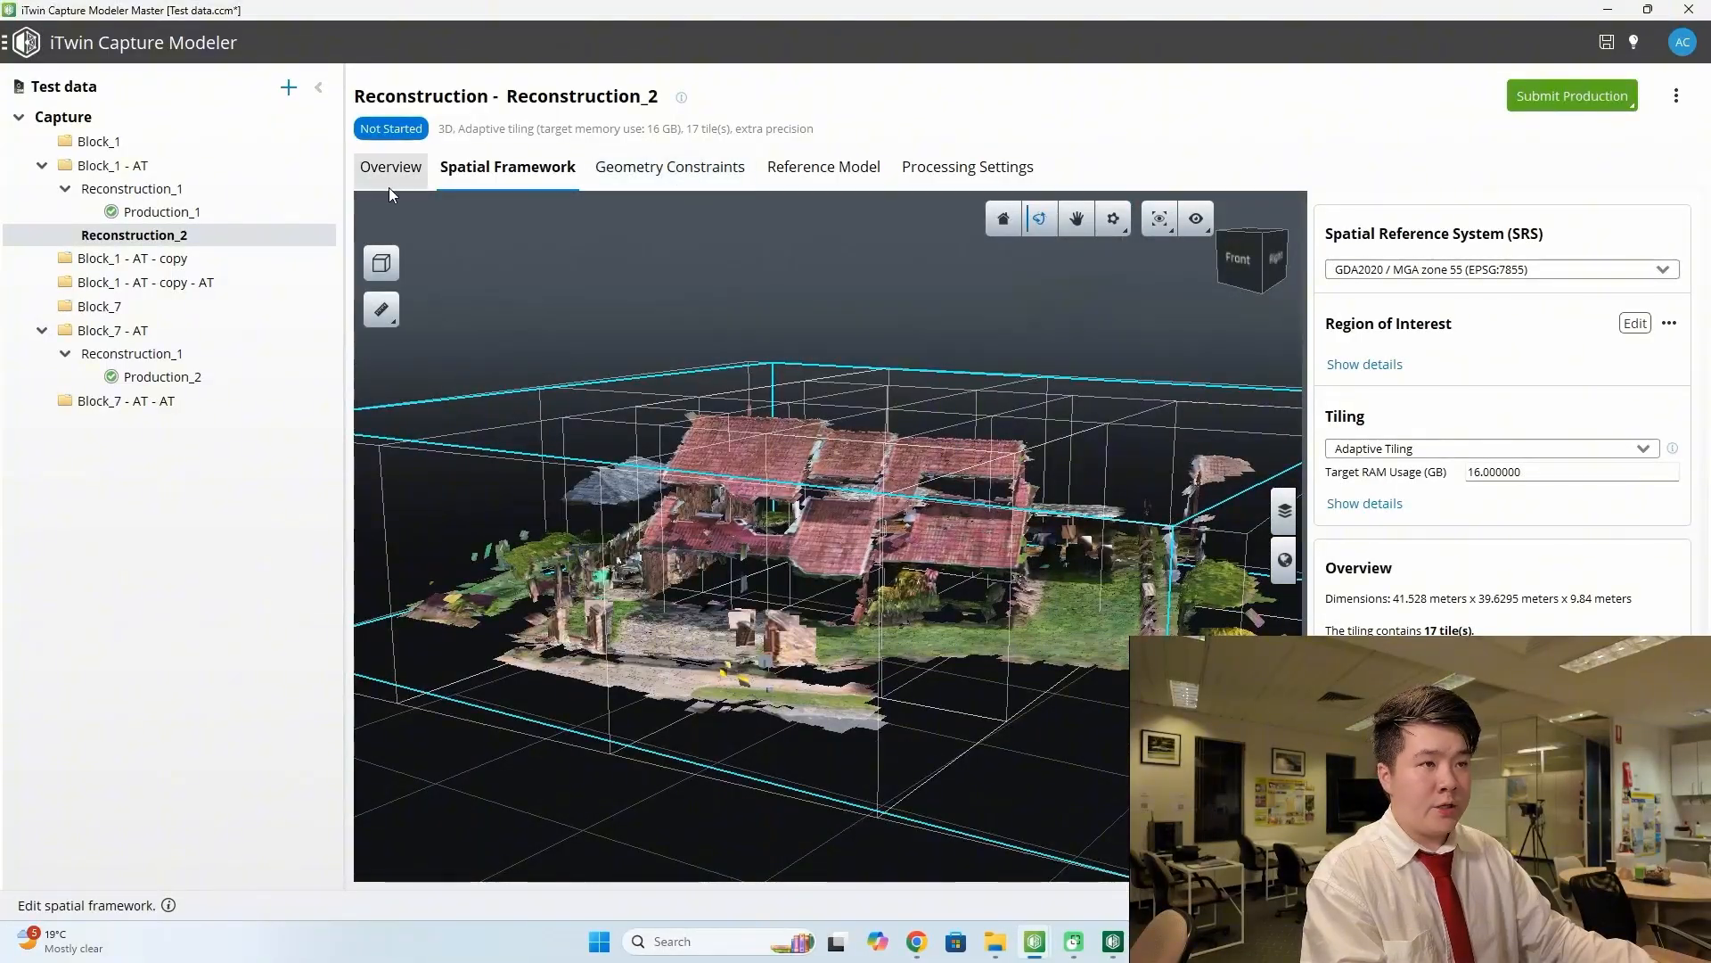
- Review the processing settings of Reconstruction_2, including the options for hole-filling and geometric simplification
{"action": "left_click", "coordinate": [968, 178]}
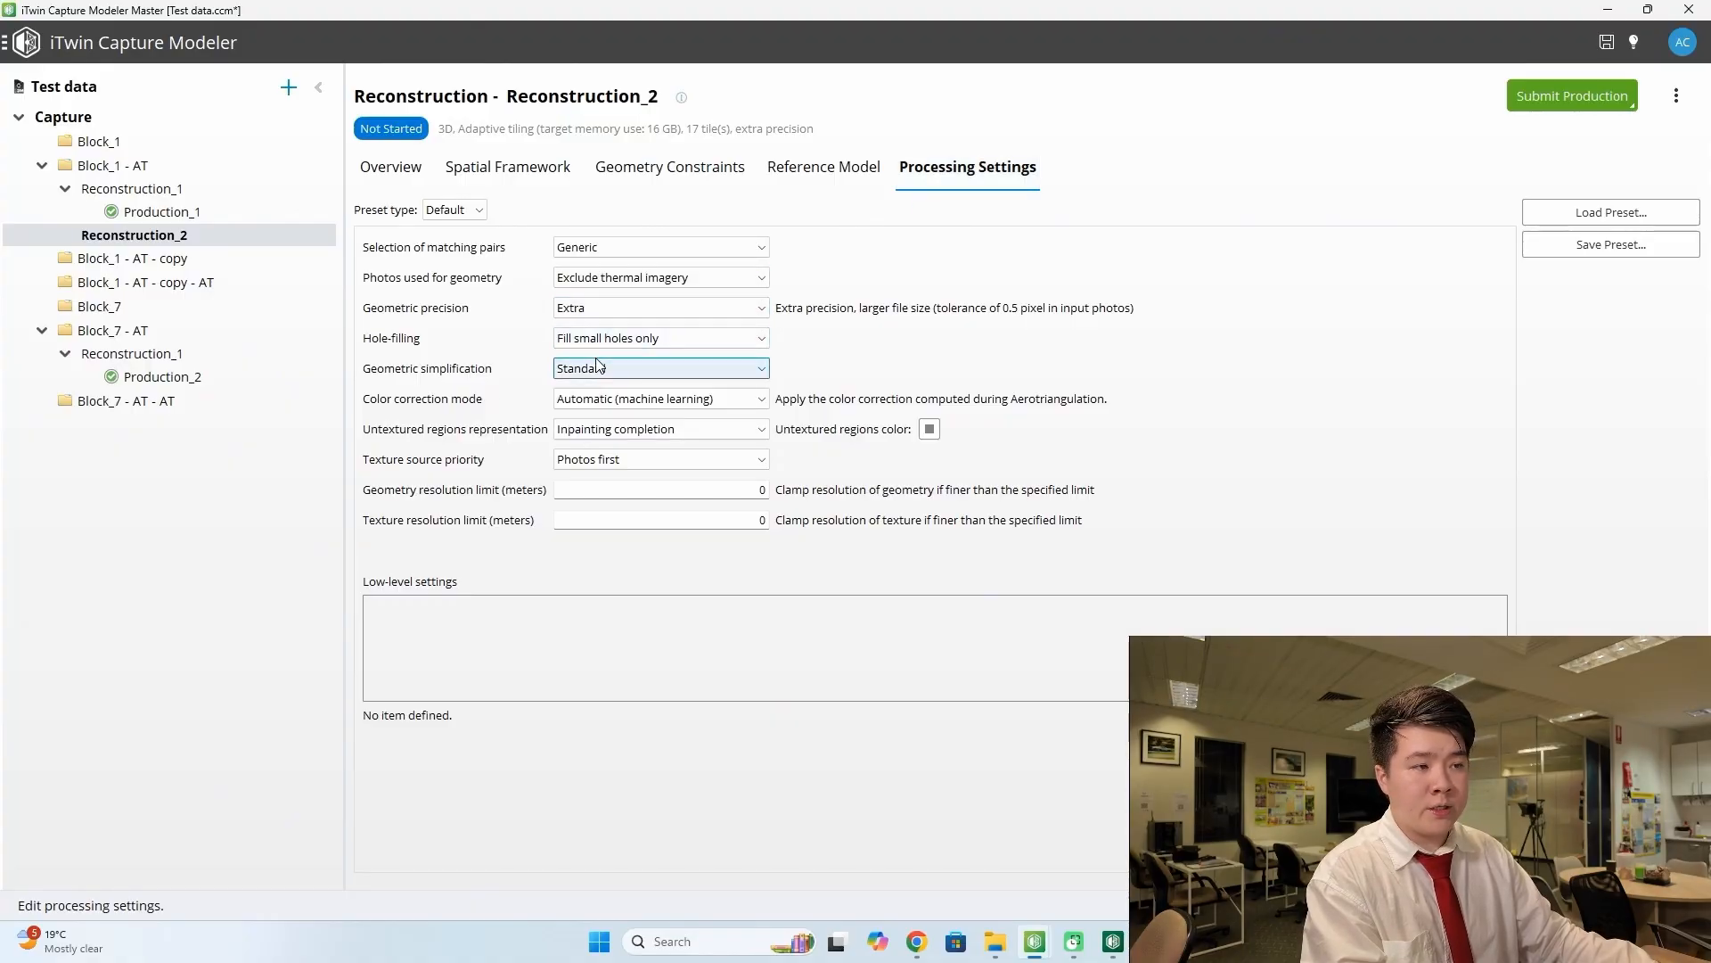
{"action": "left_click", "coordinate": [575, 339]}
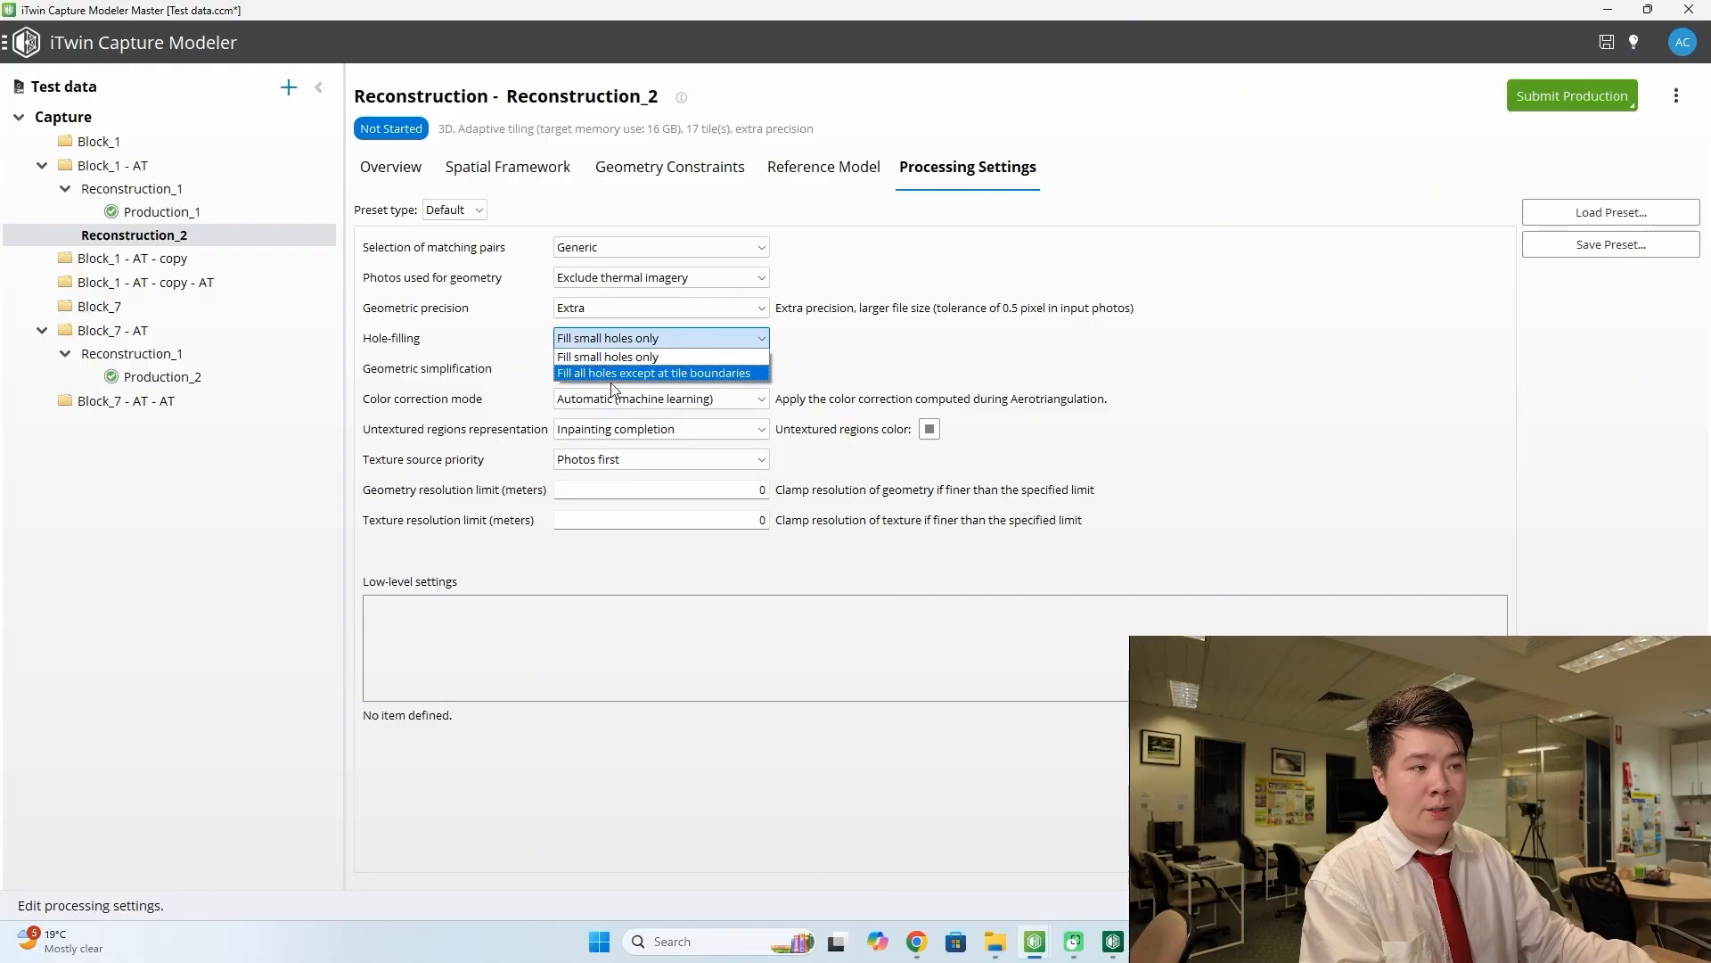
{"action": "left_click", "coordinate": [507, 377]}
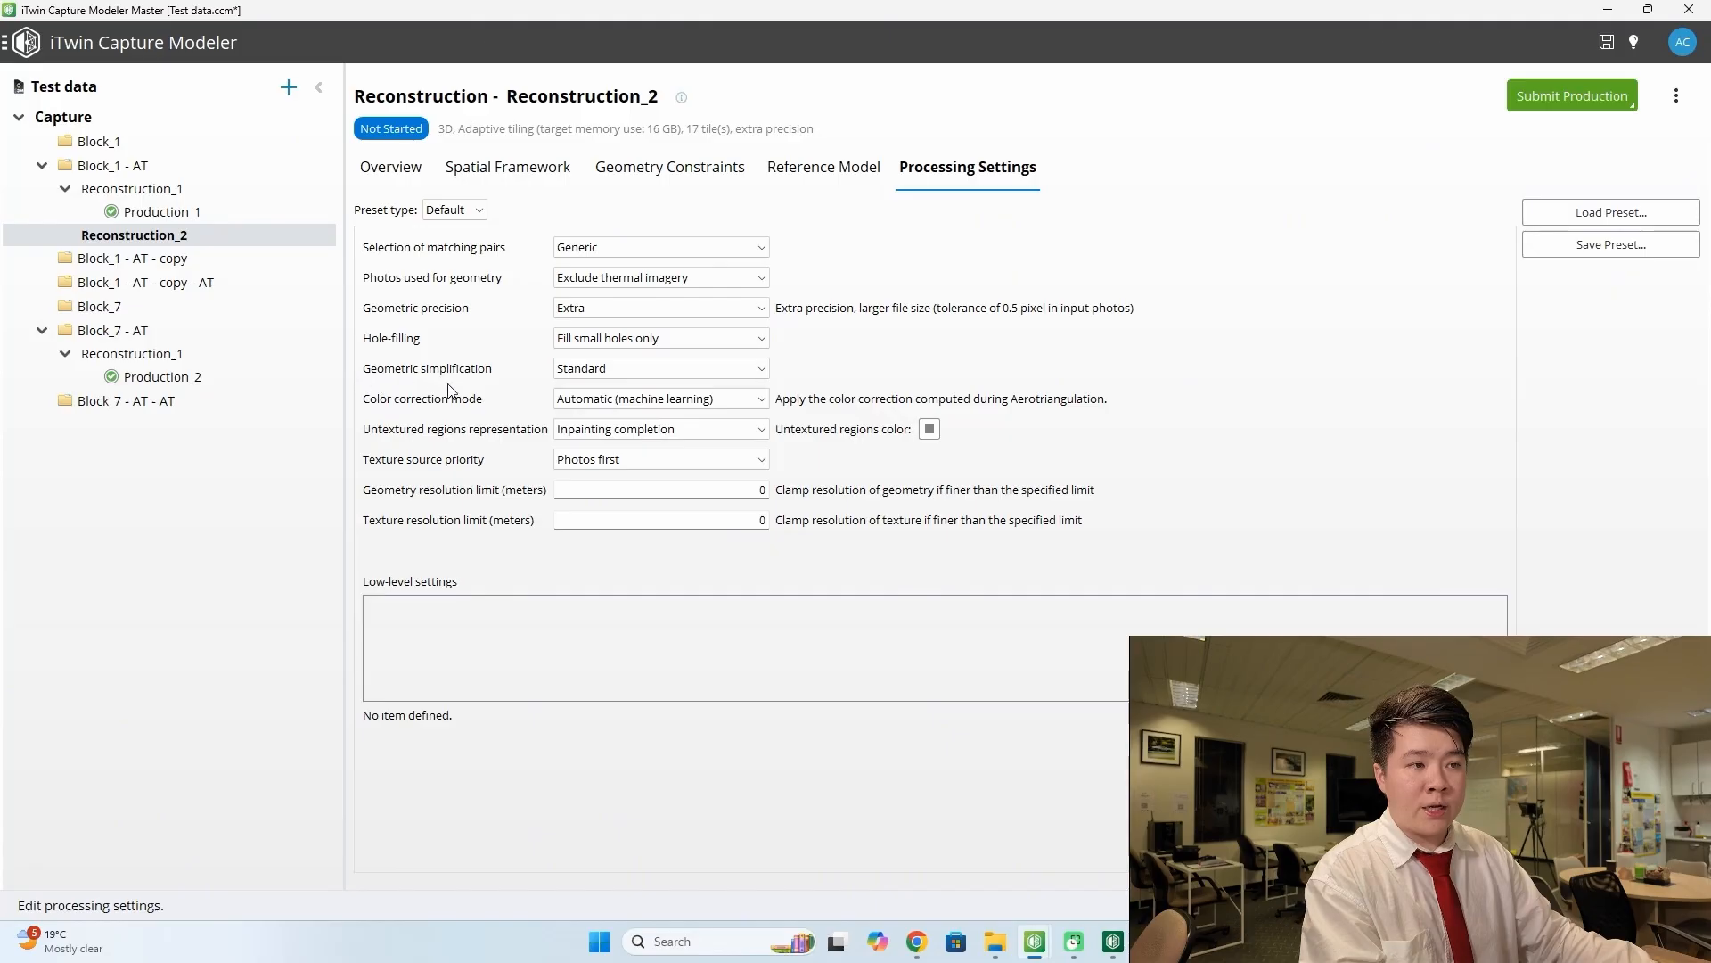
{"action": "left_click", "coordinate": [615, 369]}
{"action": "left_click", "coordinate": [591, 384]}
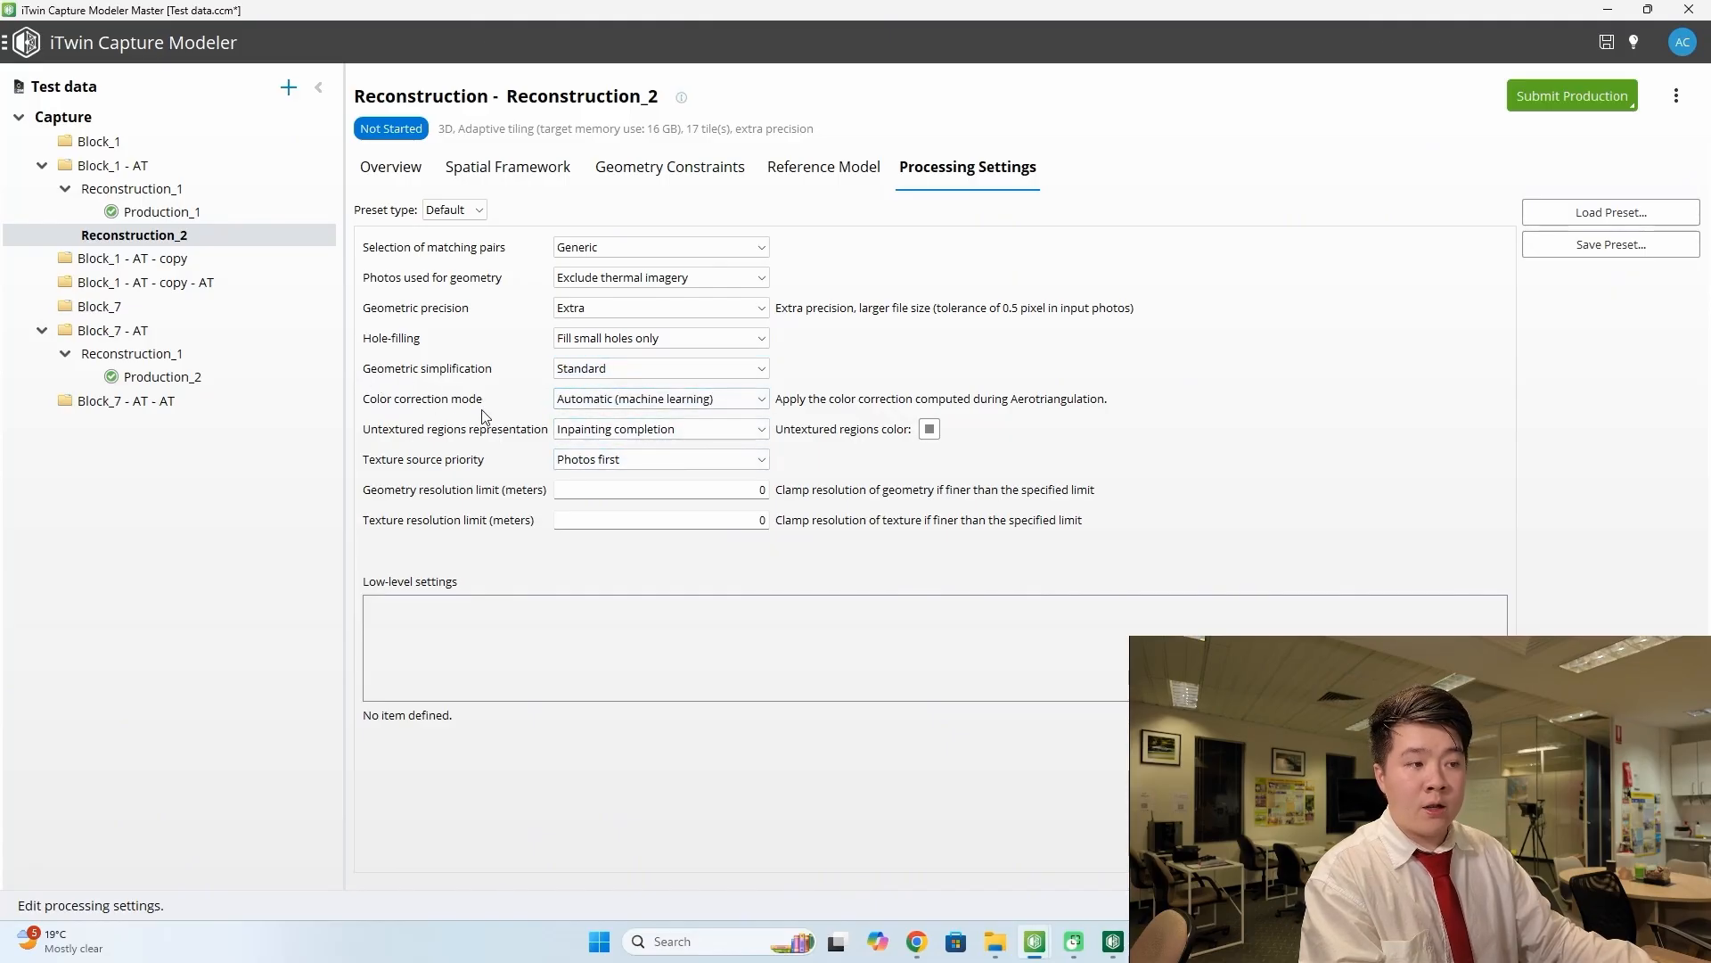
- Review the color correction modes, keeping Automatic (machine learning), and inspect the region of interest and tiles around the house in 3D
{"action": "left_click", "coordinate": [588, 400]}
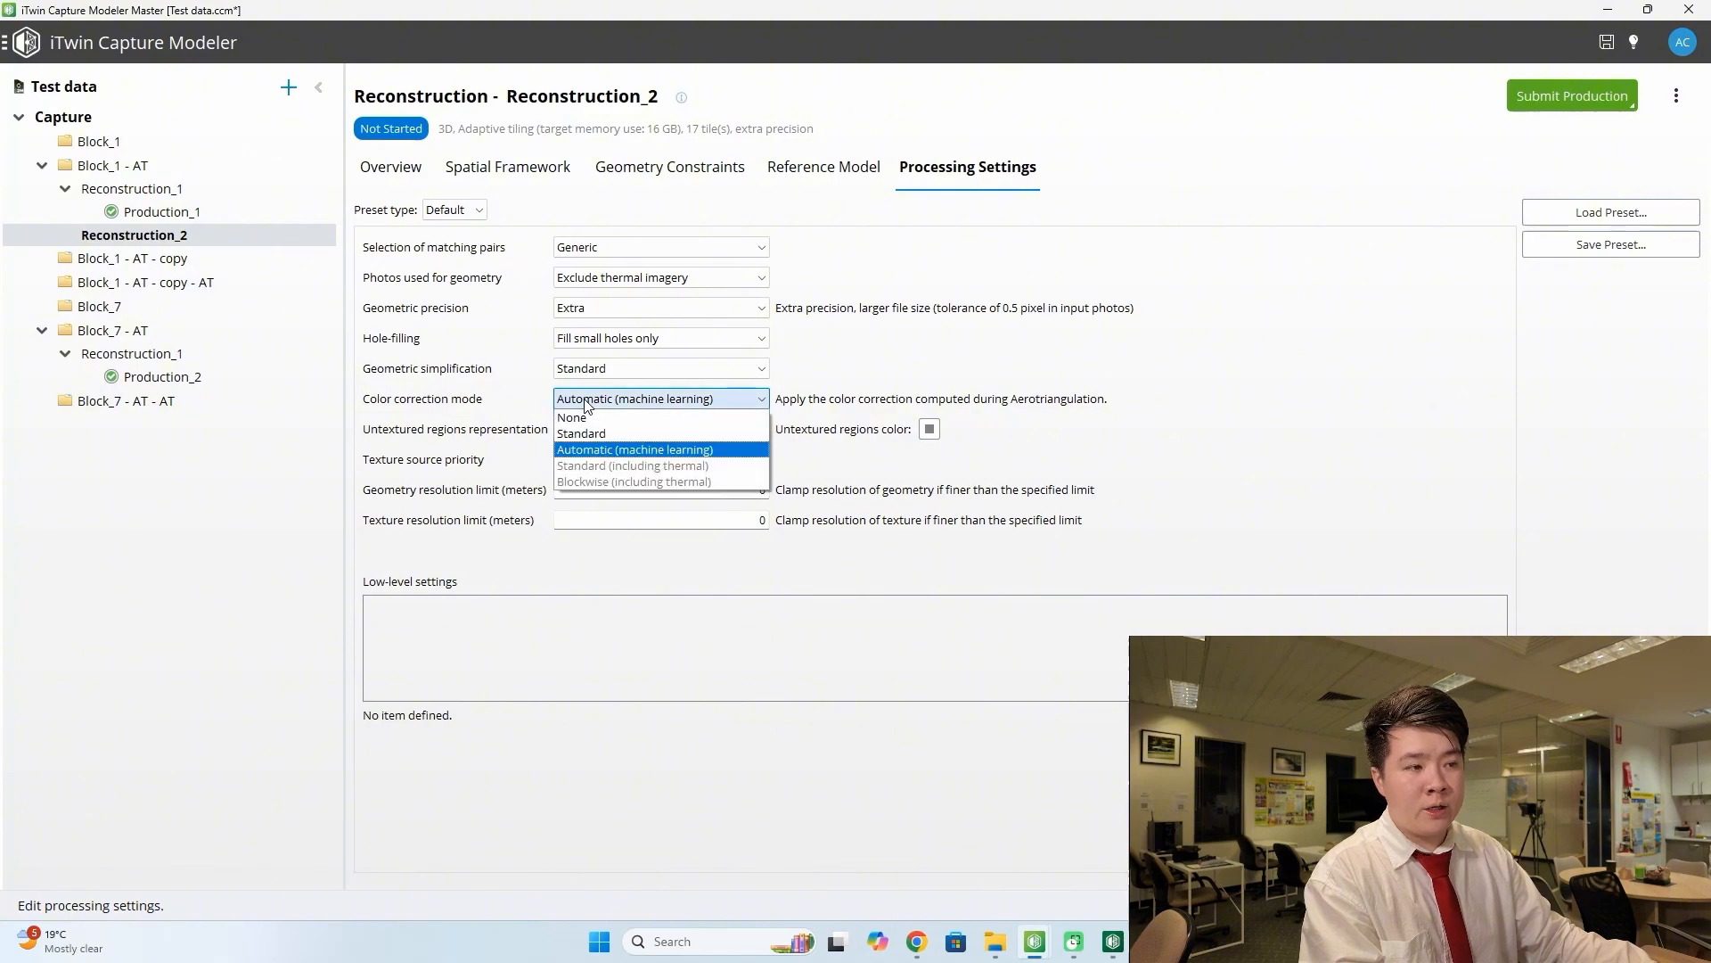
{"action": "left_click", "coordinate": [612, 449]}
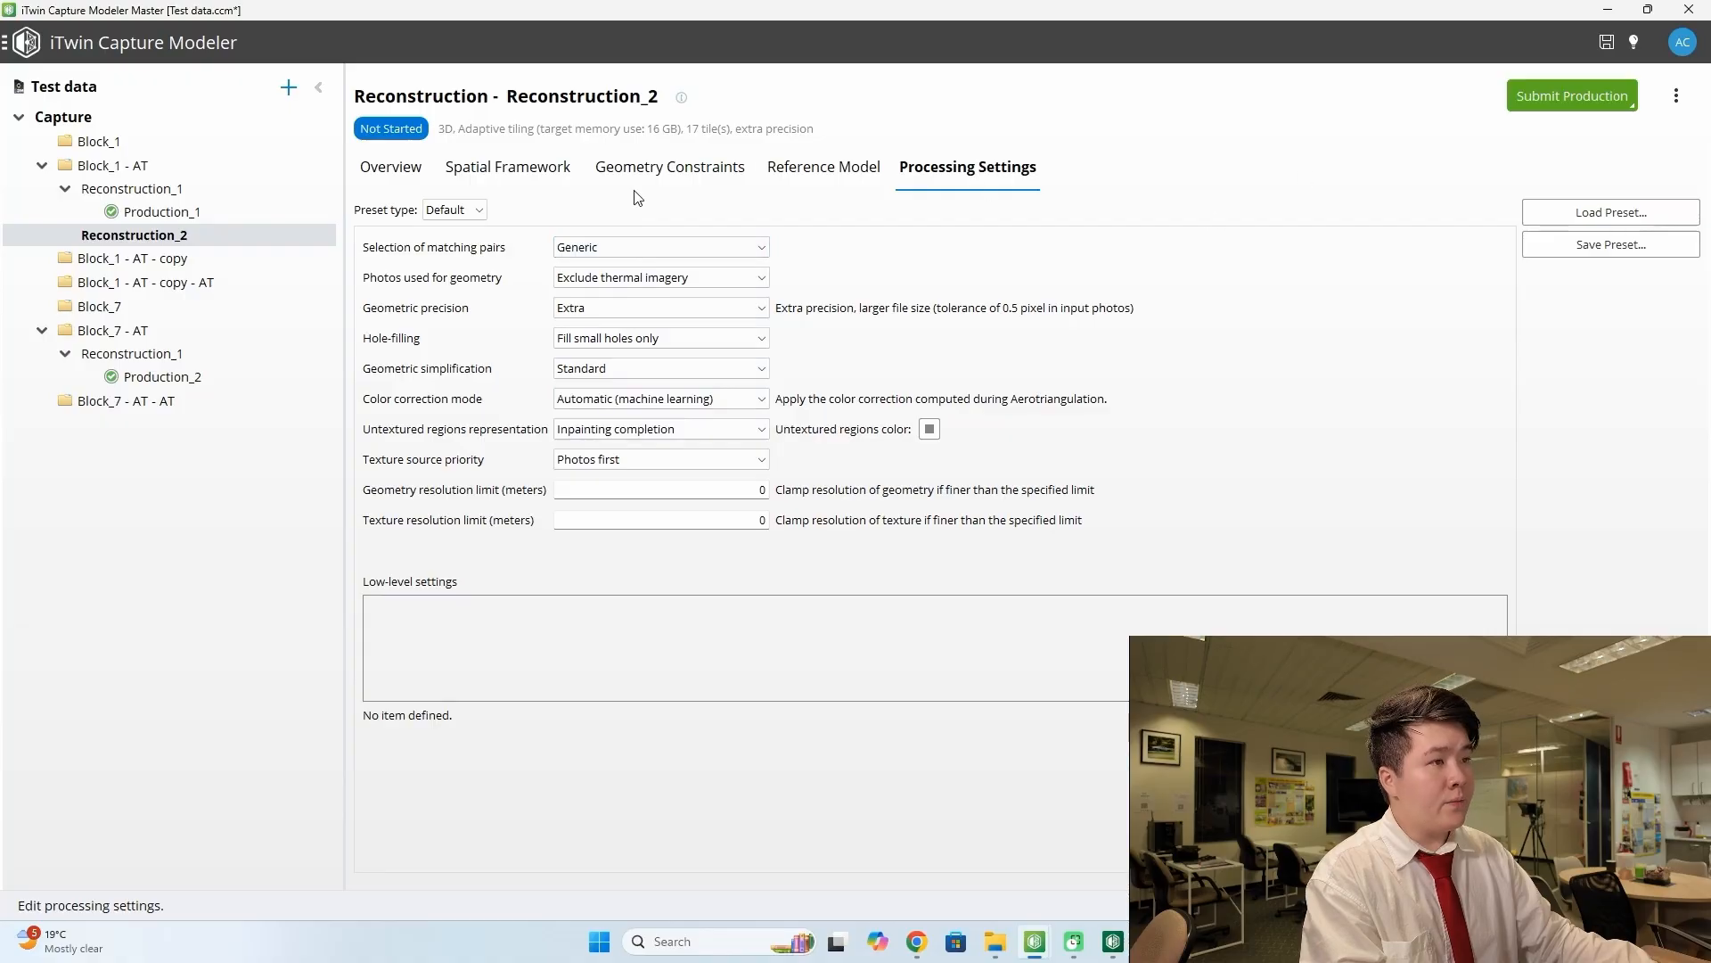
{"action": "left_click", "coordinate": [539, 185]}
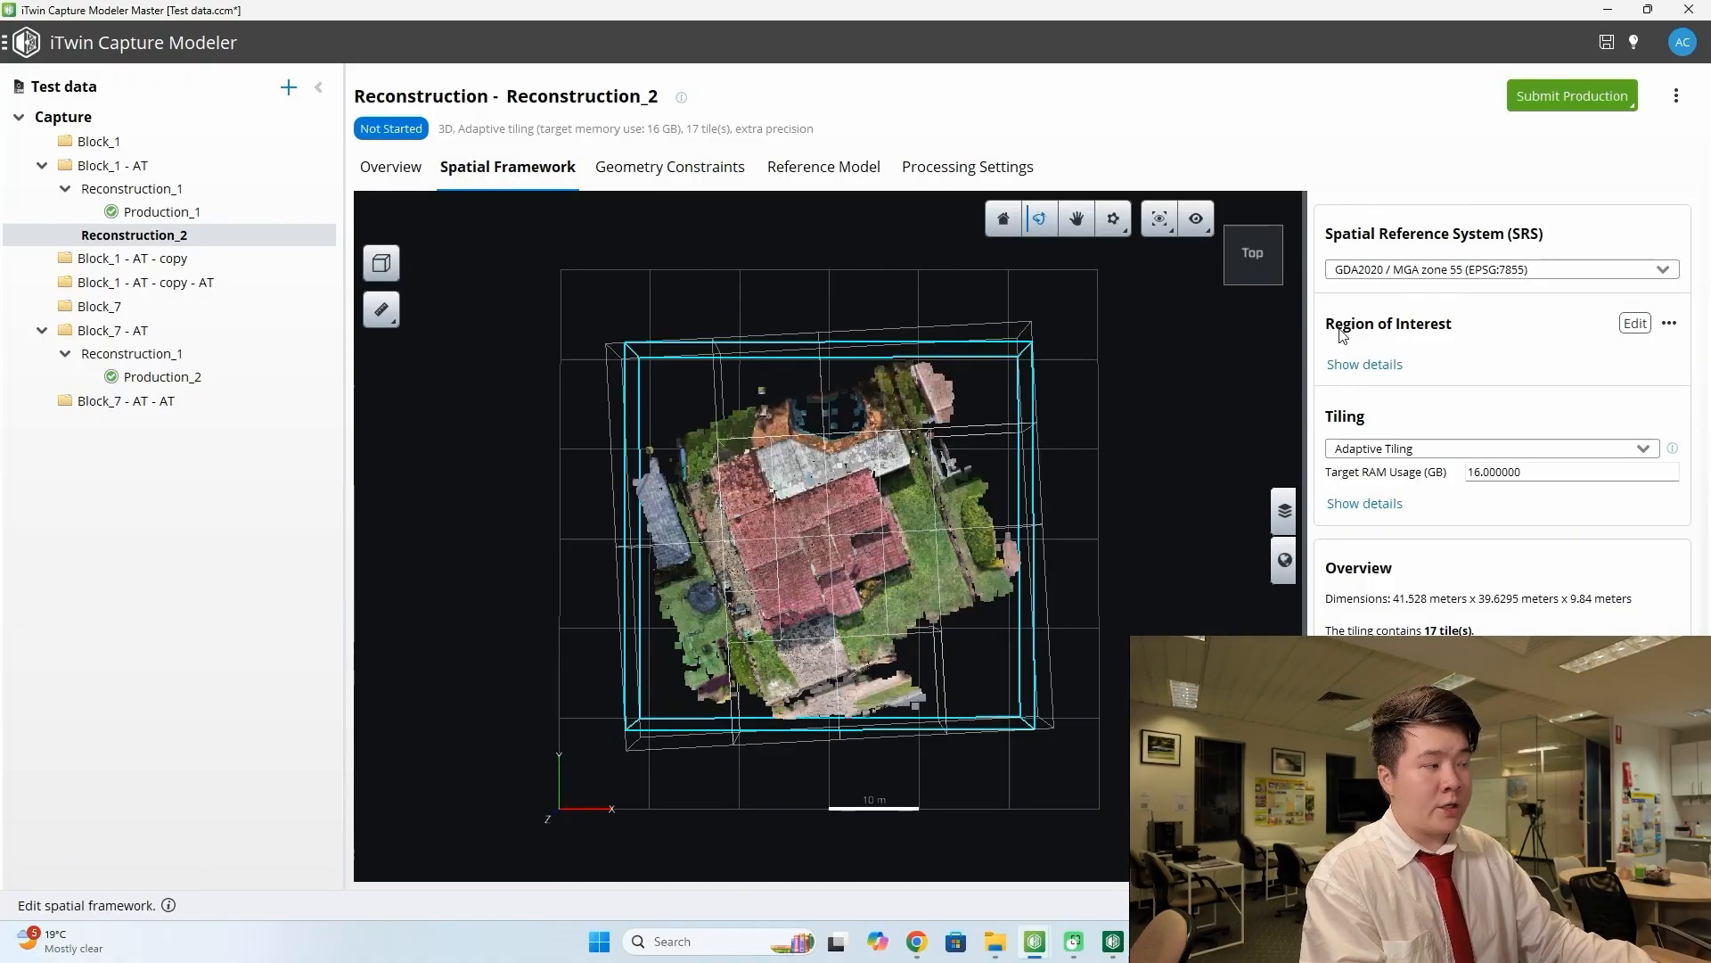
{"action": "left_click_drag", "start_coordinate": [848, 527], "coordinate": [691, 294]}
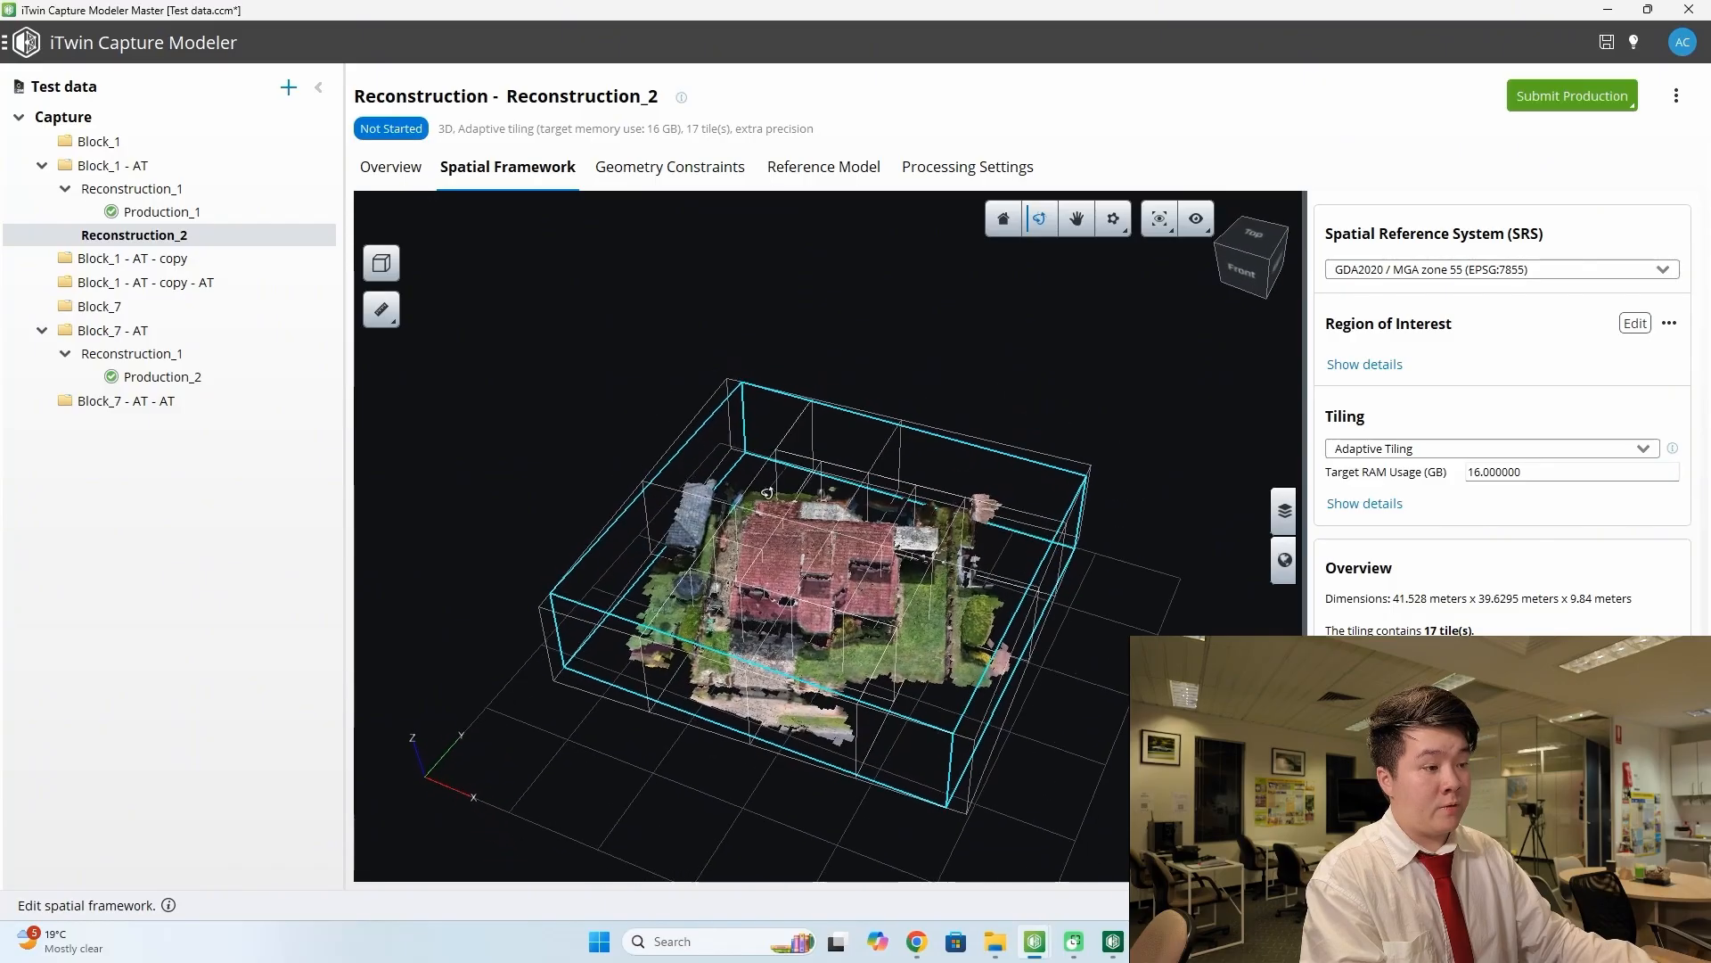
{"action": "scroll", "coordinate": [767, 517], "scroll_direction": "up", "scroll_amount": 5}
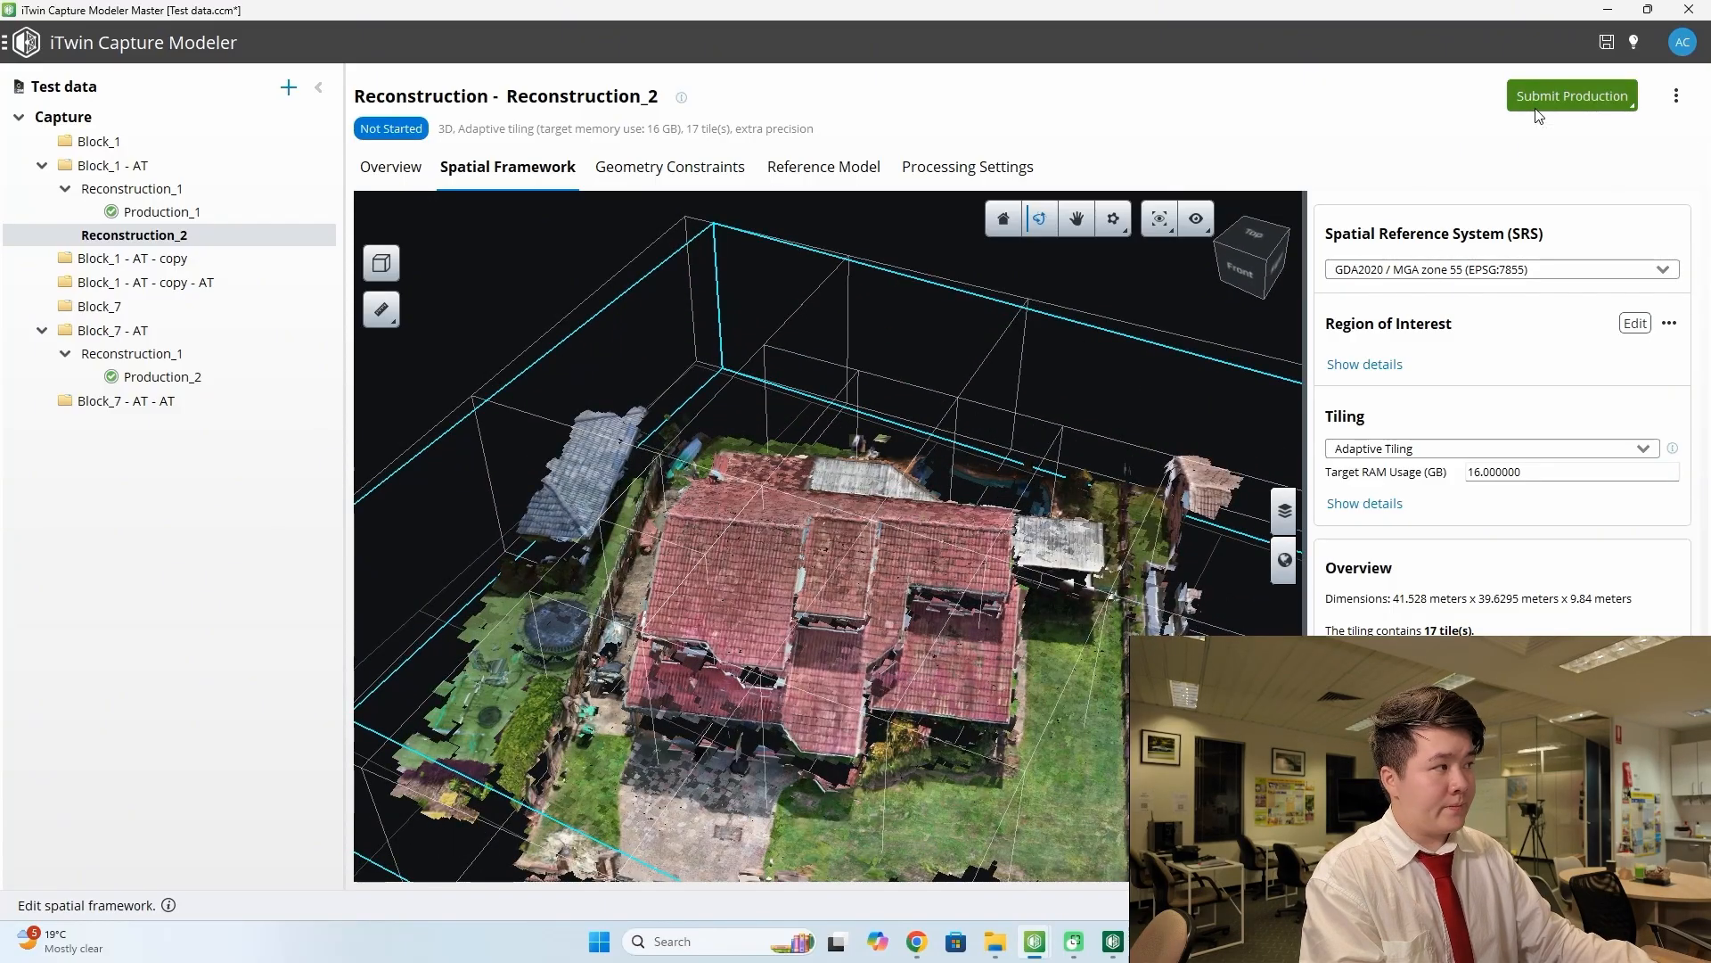
- Start a new production from Reconstruction_2, name it Roof 1 and check that its purpose is Export 3D mesh
{"action": "left_click", "coordinate": [1539, 110]}
{"action": "left_click", "coordinate": [1419, 148]}
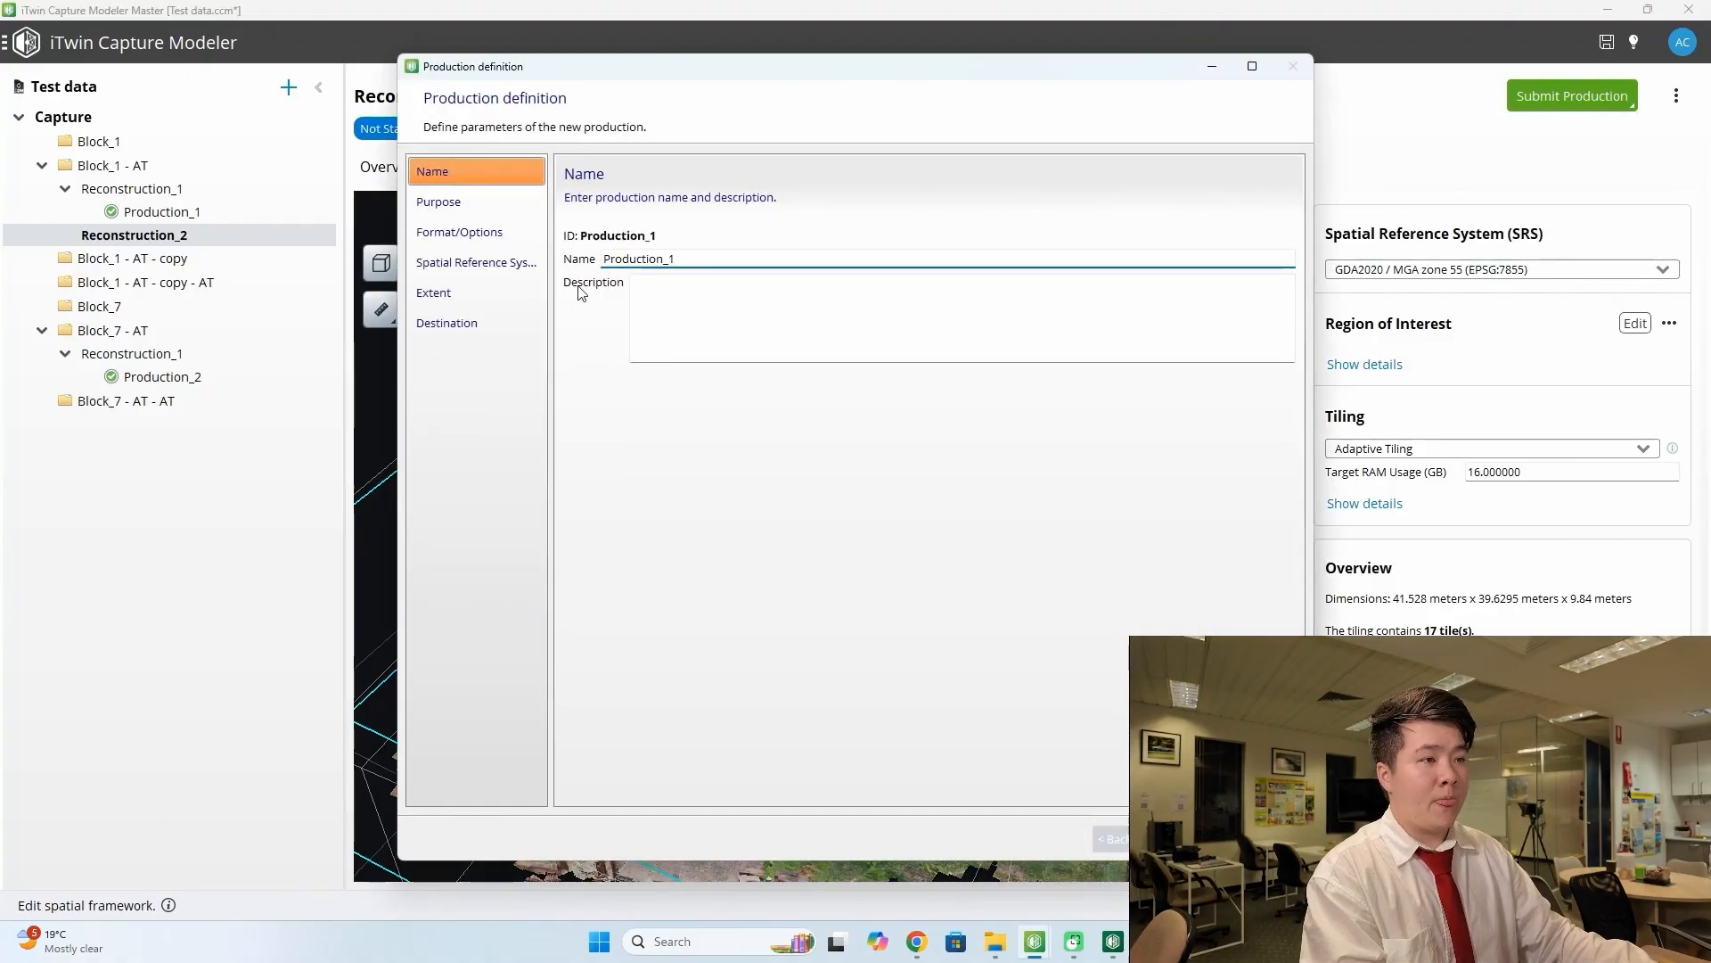
{"action": "left_click_drag", "start_coordinate": [604, 258], "coordinate": [709, 258]}
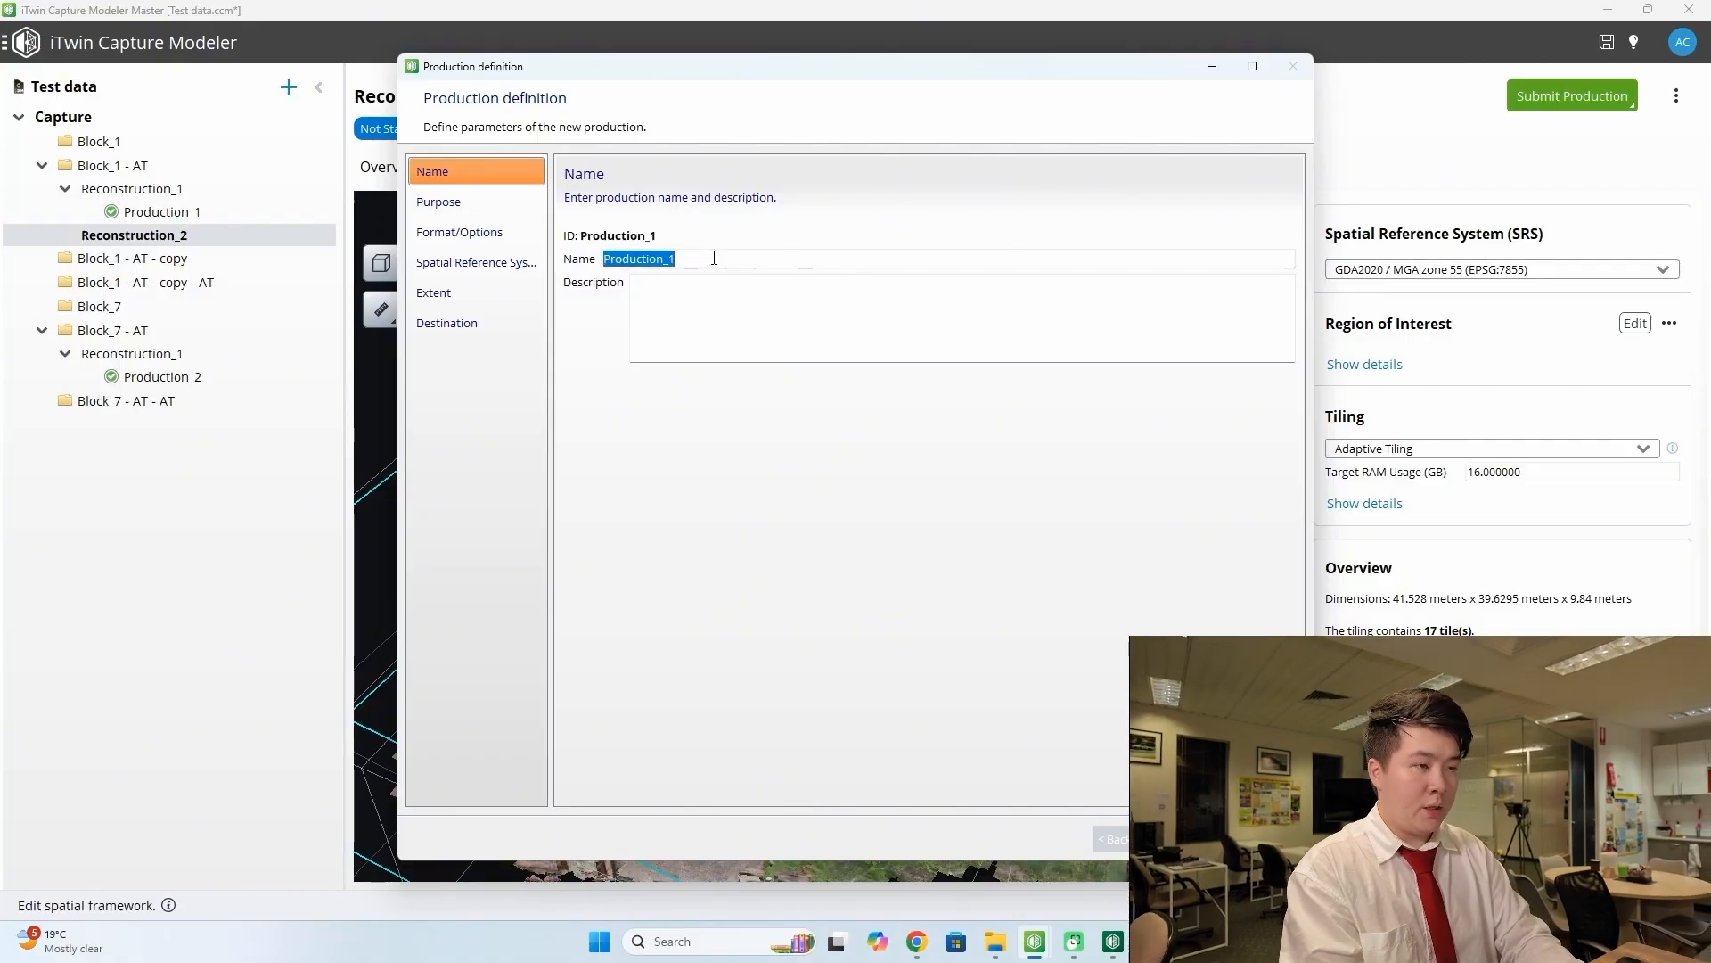
{"action": "type", "text": "Roof 1"}
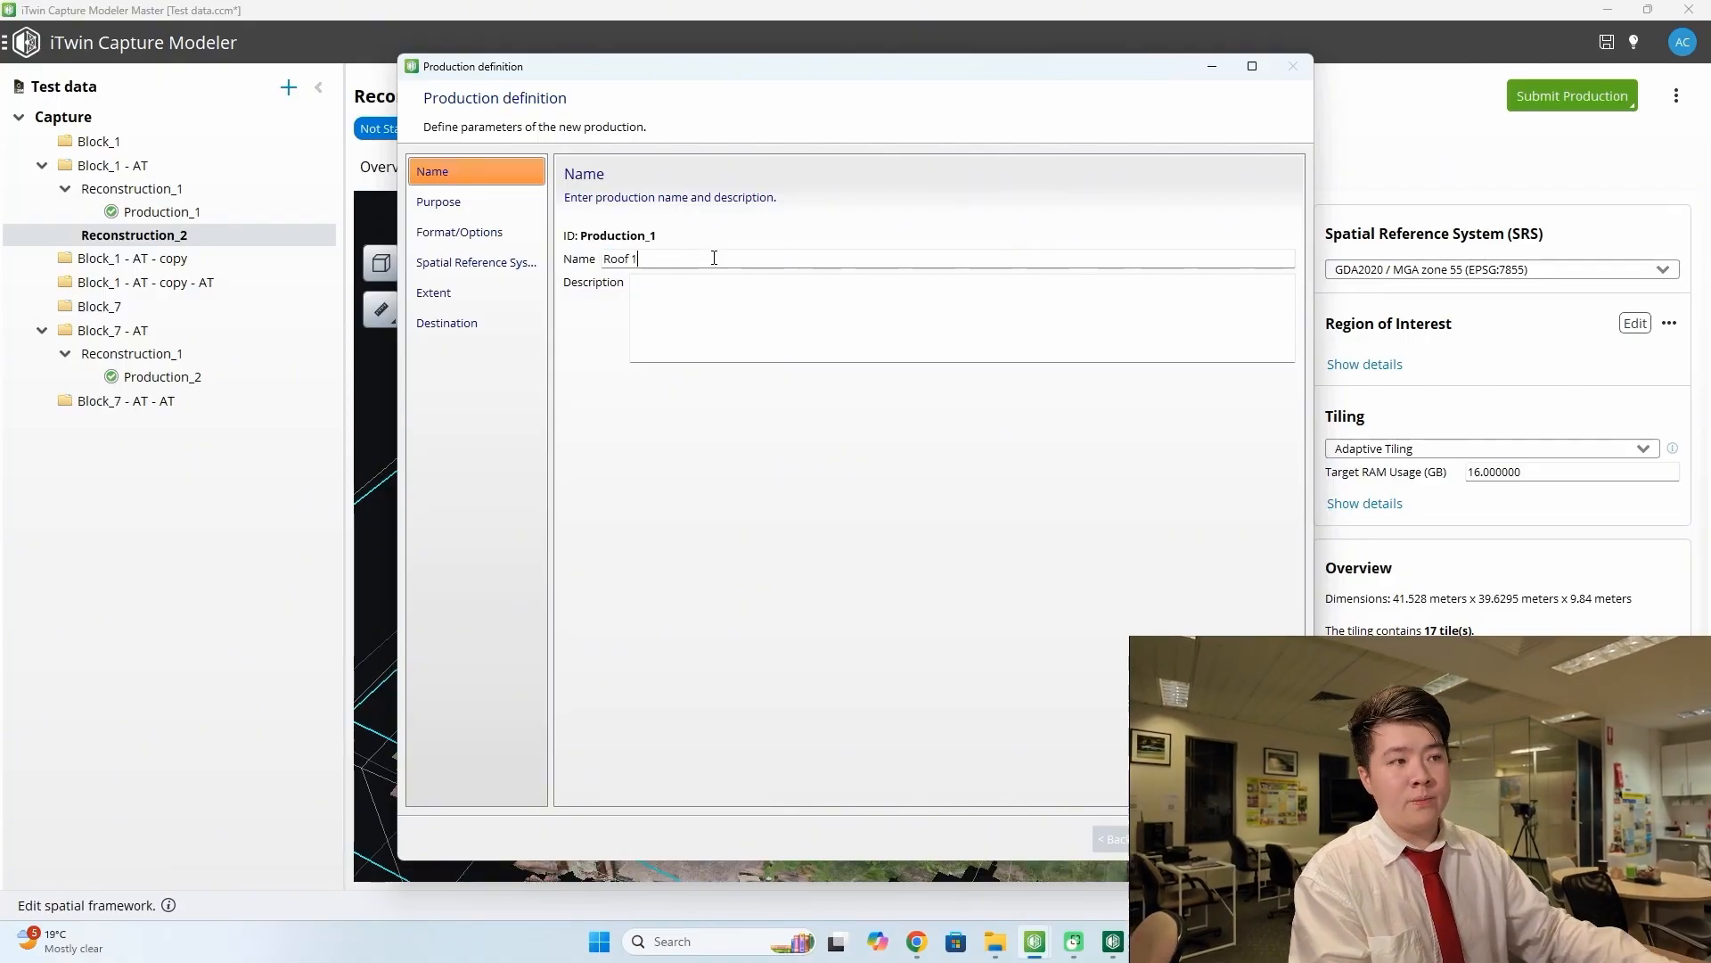
{"action": "left_click", "coordinate": [470, 207]}
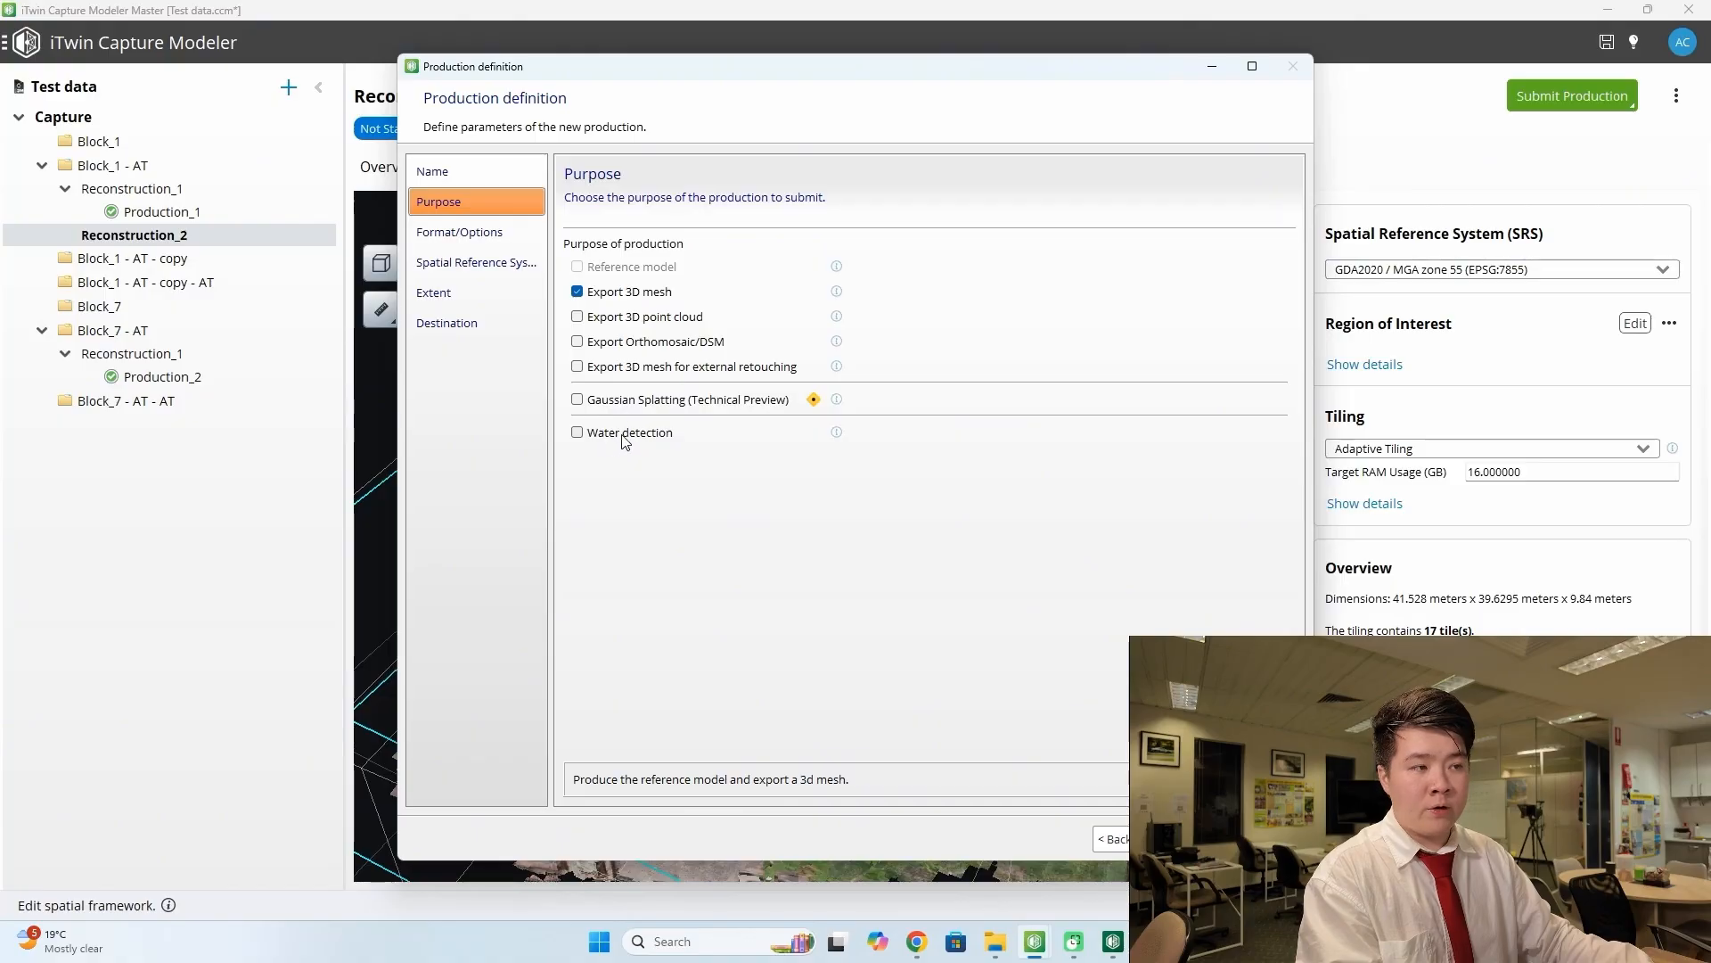
- Try the Legacy 3MX output format, look at its texture compression options, and return the format to Bentley Scalable Mesh (3SM)
{"action": "left_click", "coordinate": [449, 236]}
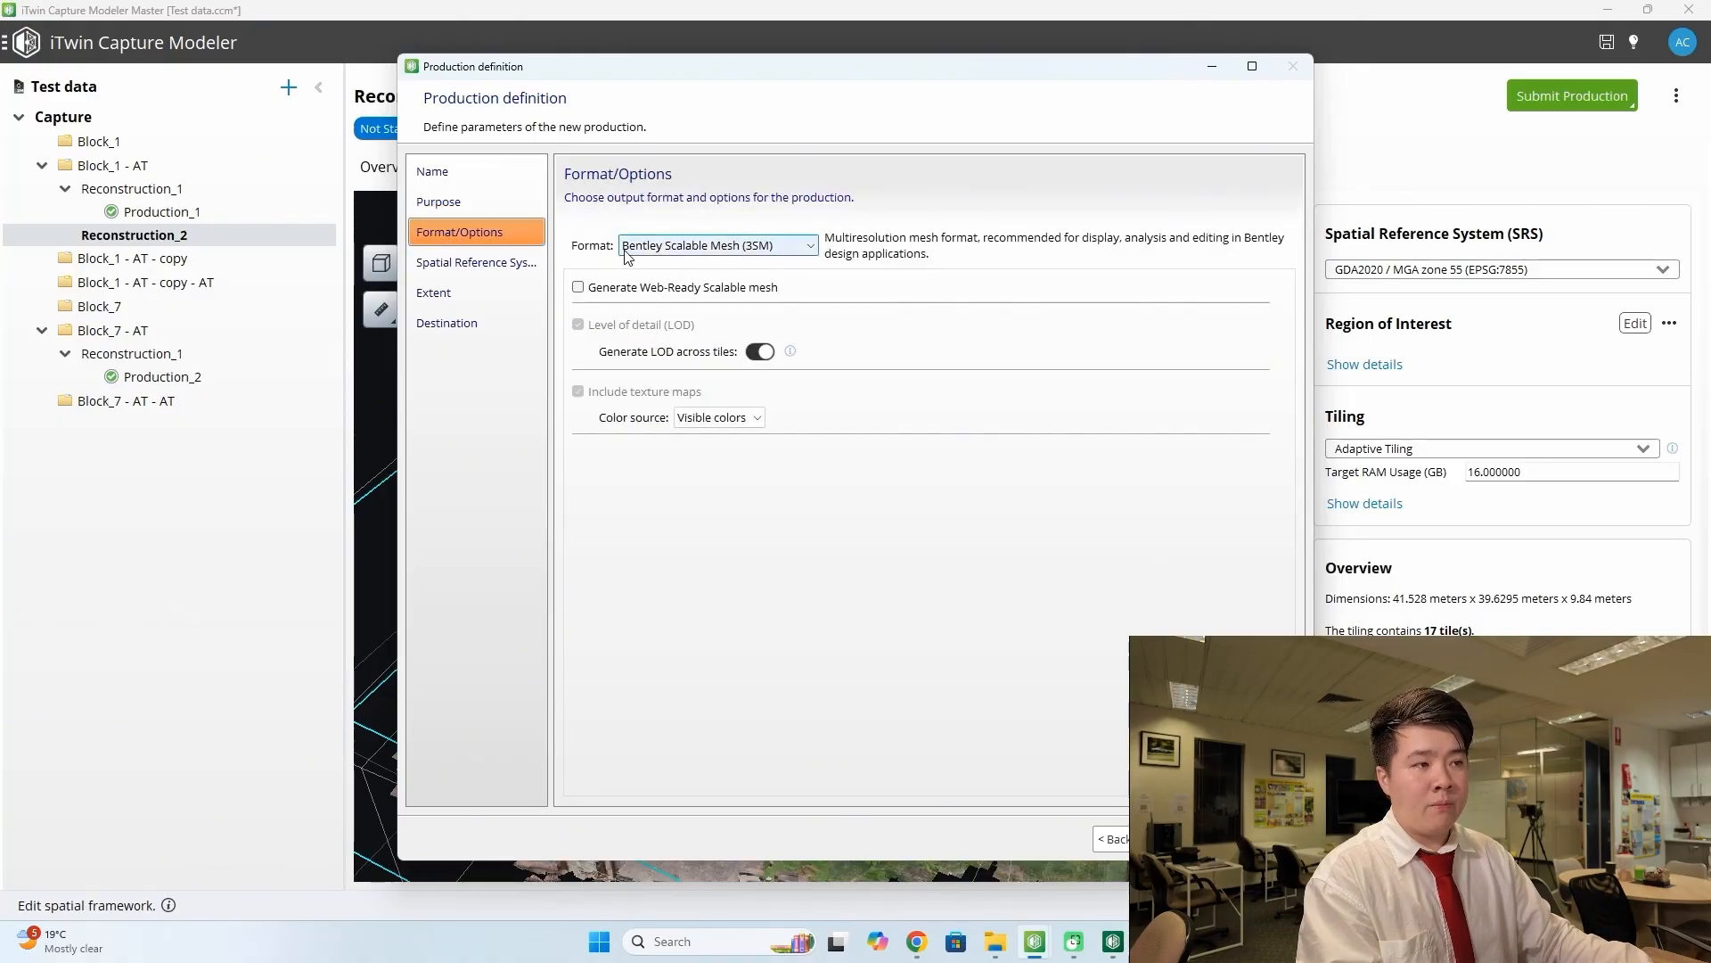
{"action": "left_click", "coordinate": [806, 249]}
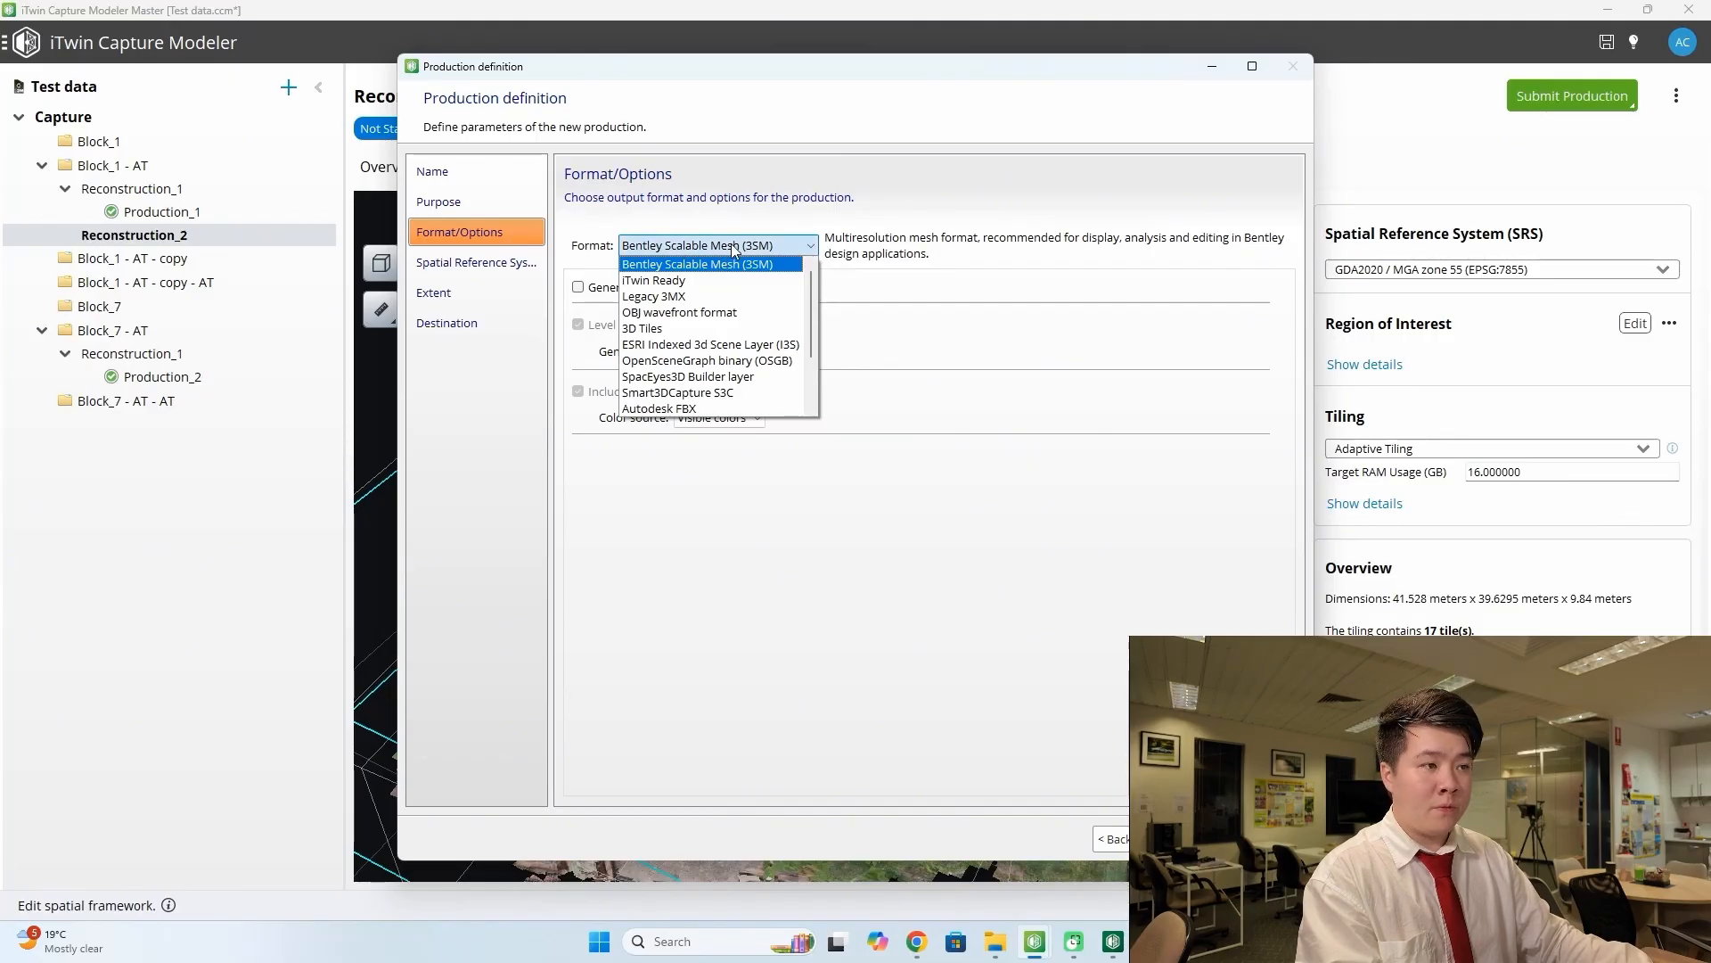
{"action": "left_click", "coordinate": [650, 295]}
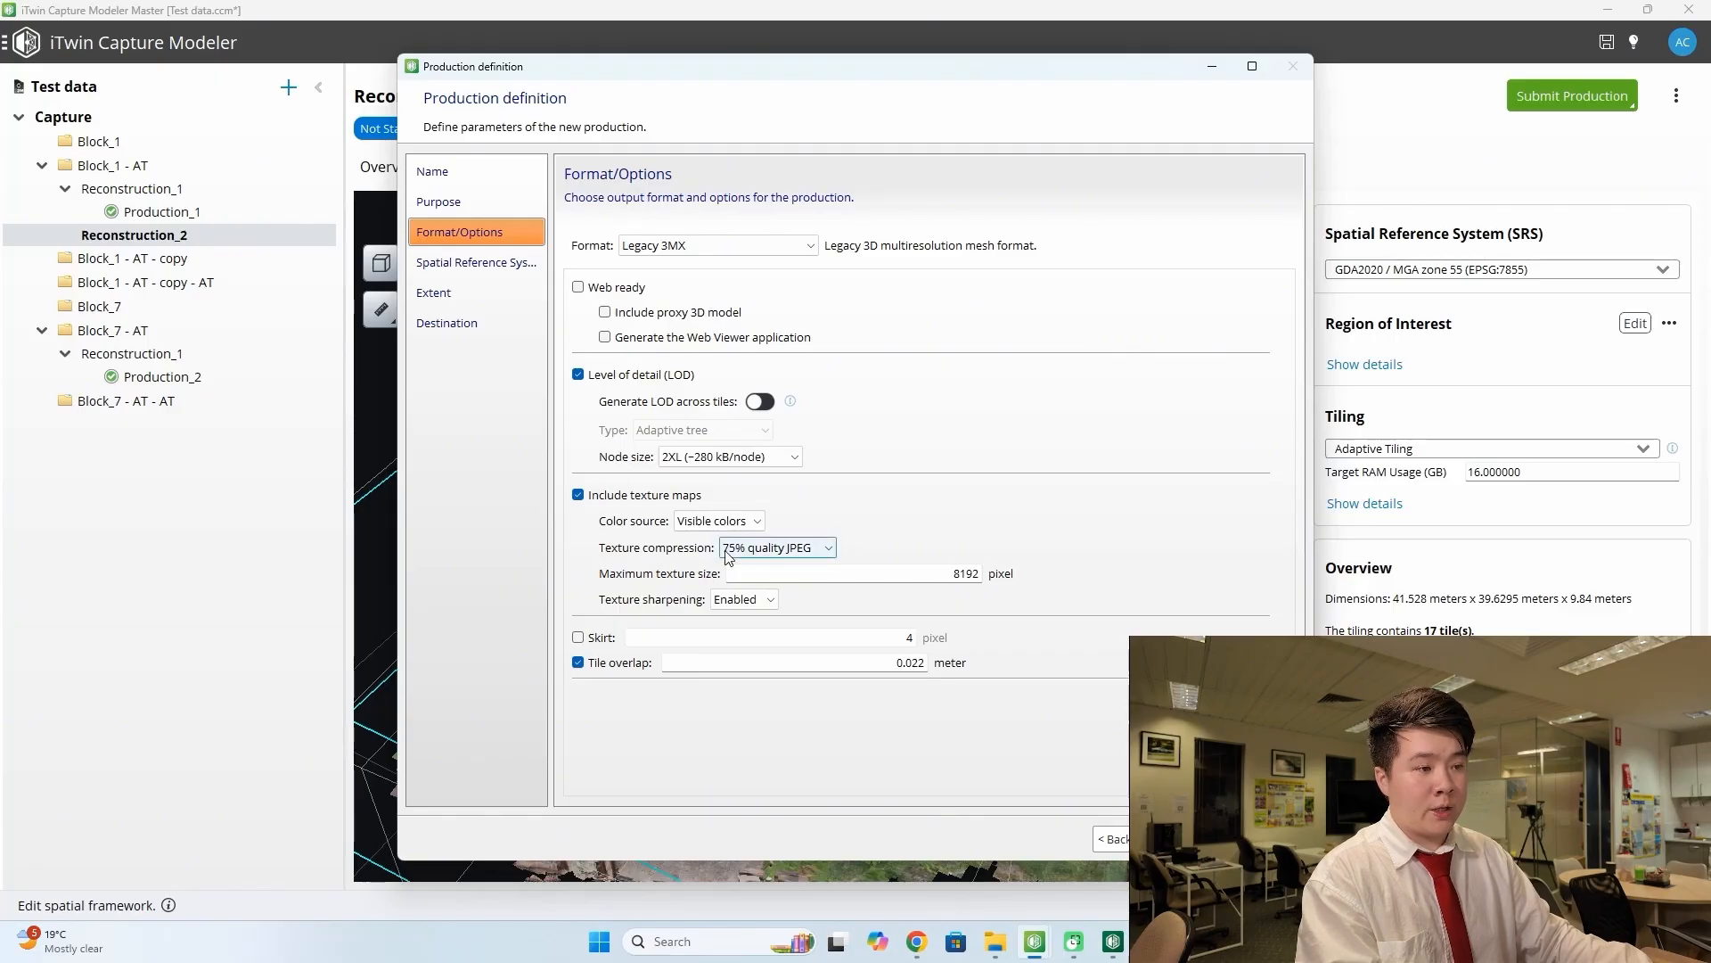
{"action": "left_click", "coordinate": [756, 549]}
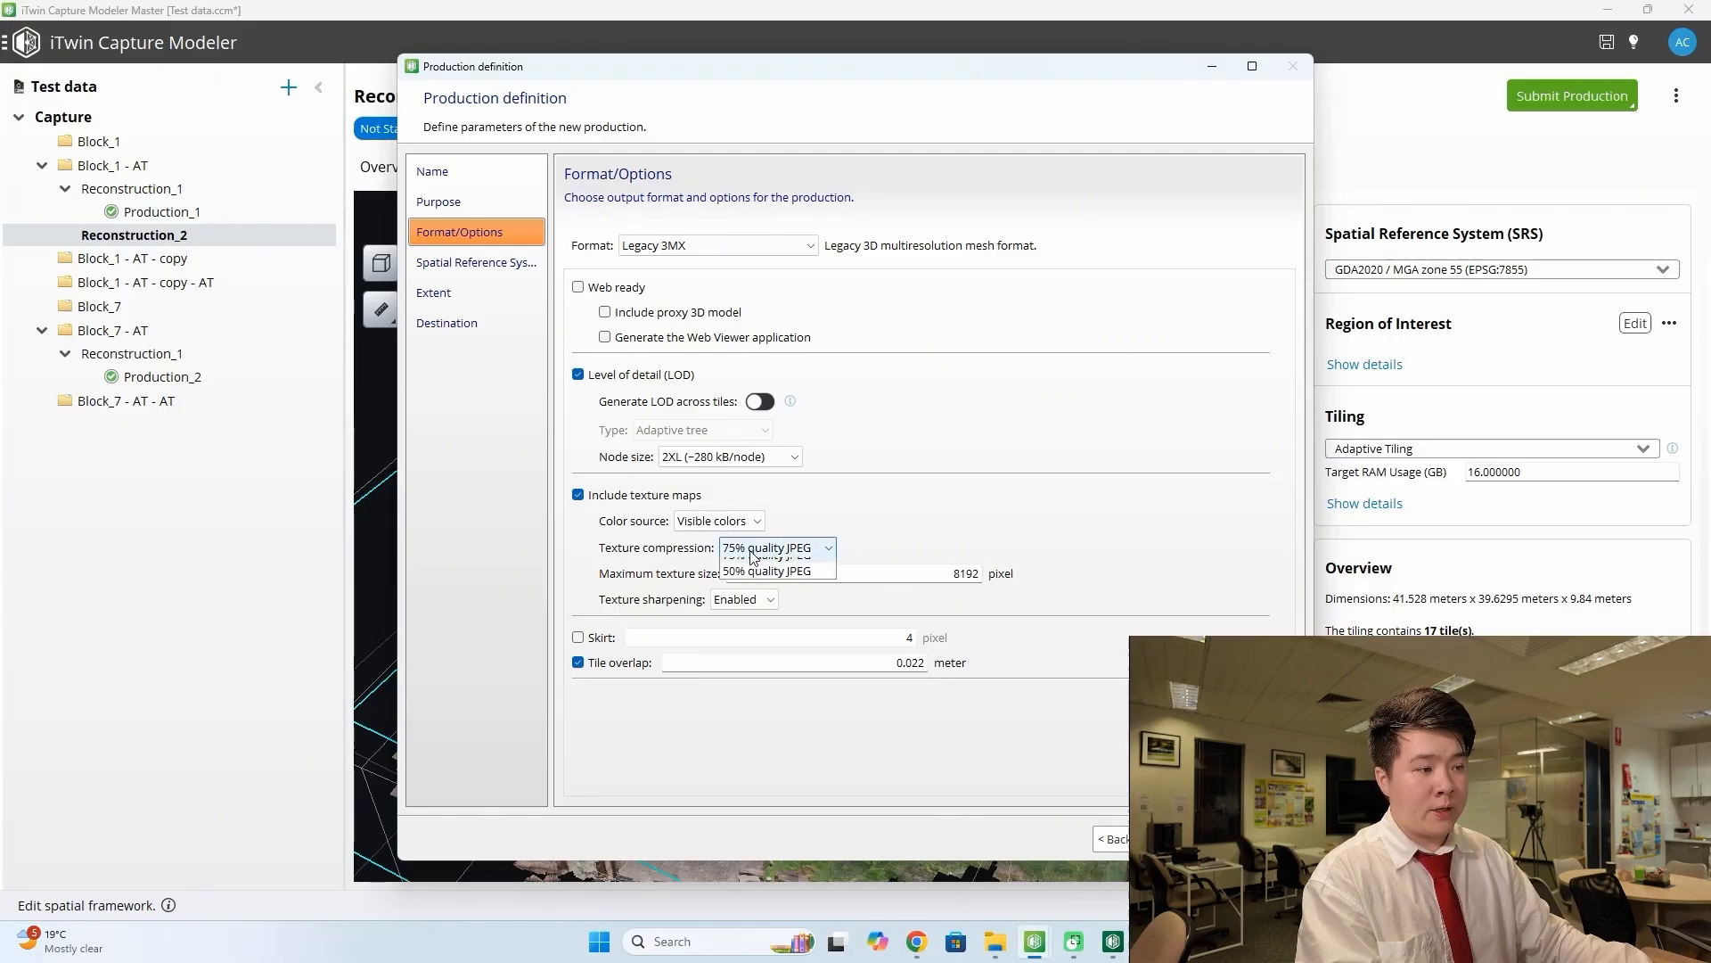
{"action": "left_click", "coordinate": [627, 554]}
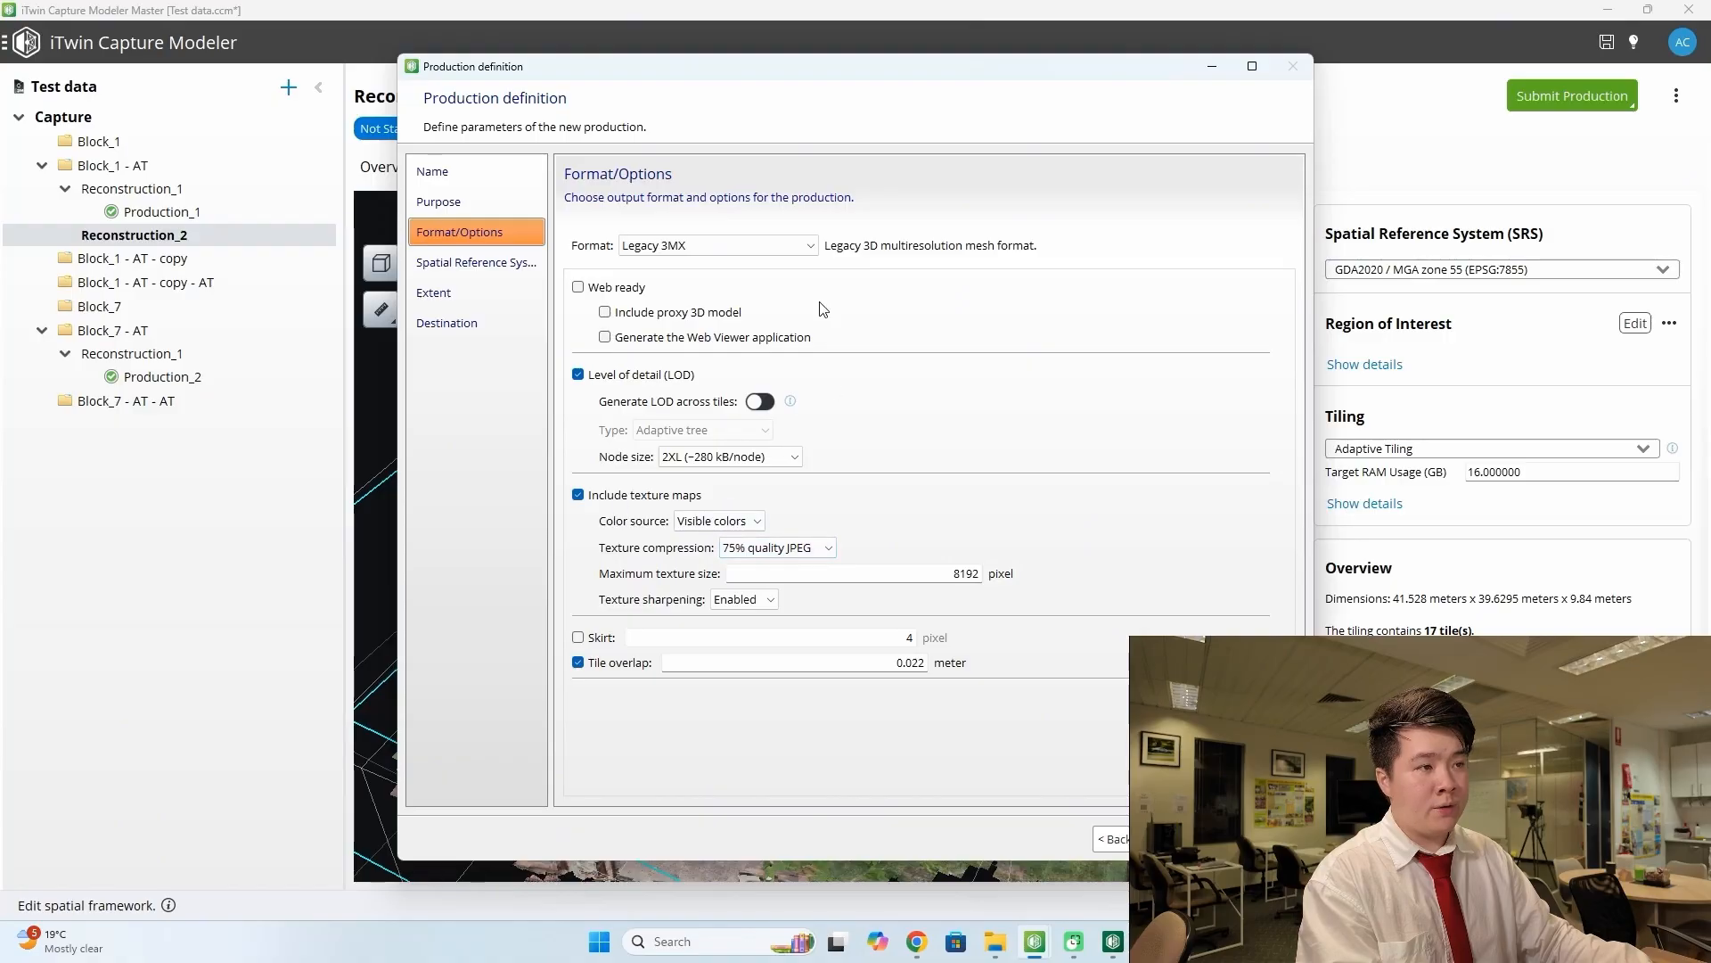
{"action": "left_click", "coordinate": [784, 245]}
{"action": "left_click", "coordinate": [764, 266]}
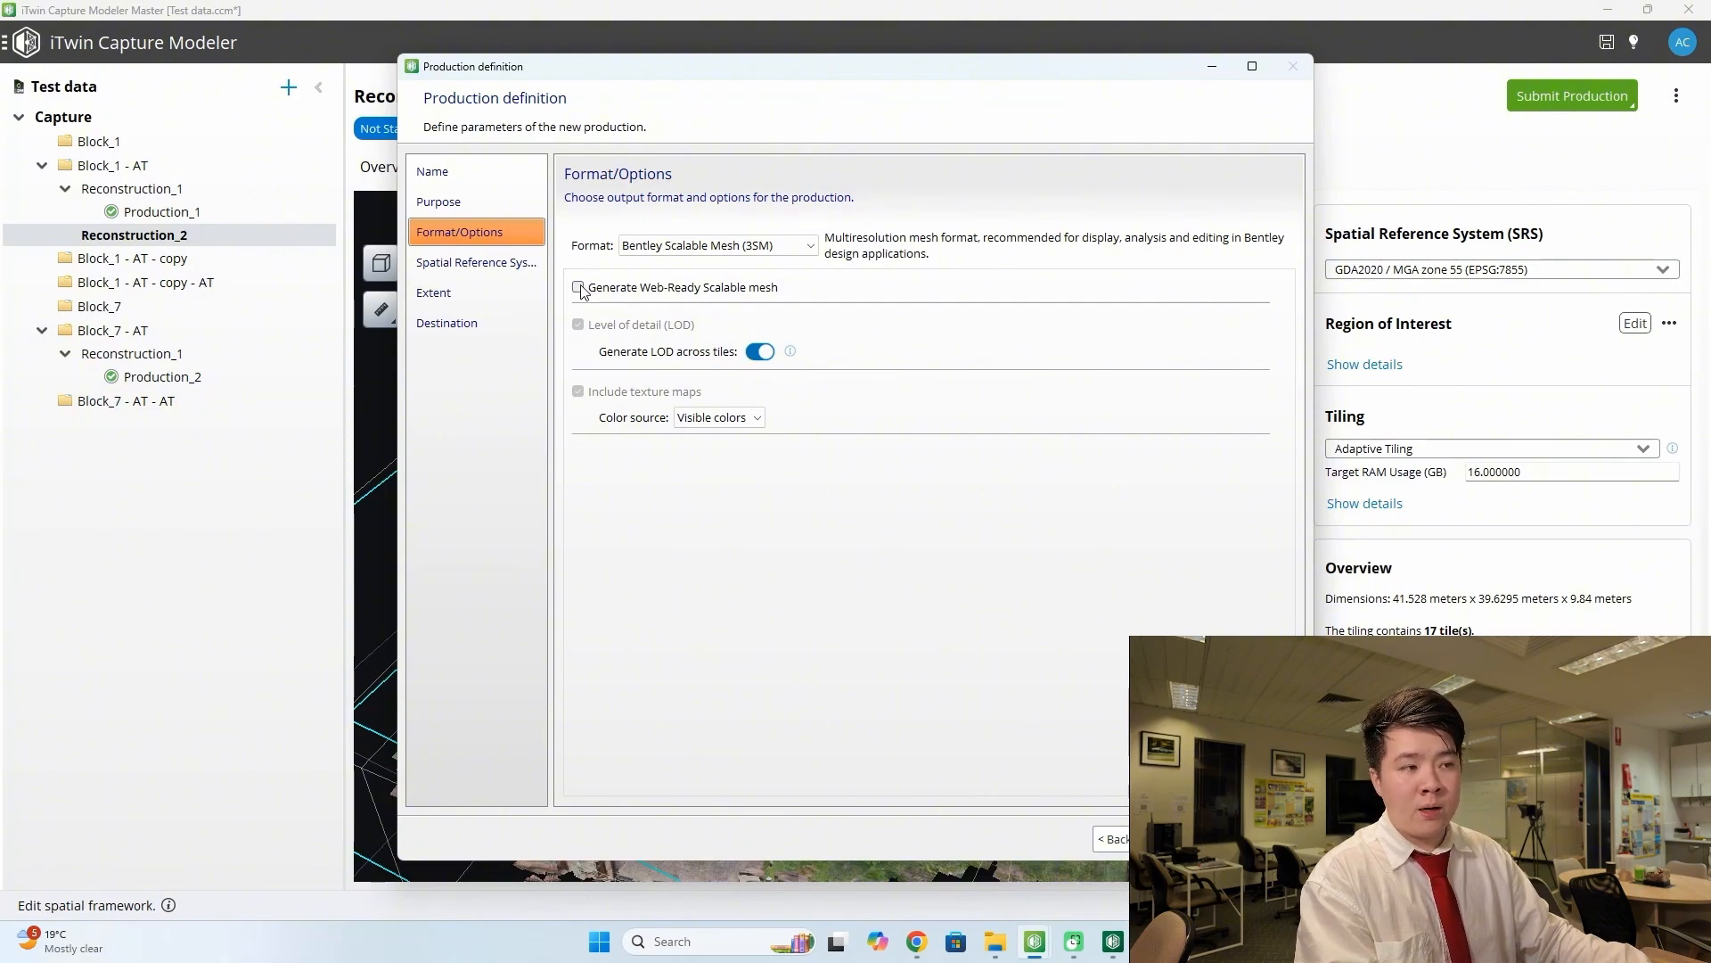
- Set the production's spatial reference system to GDA2020 / MGA zone 55 (EPSG:7855)
{"action": "left_click", "coordinate": [497, 267]}
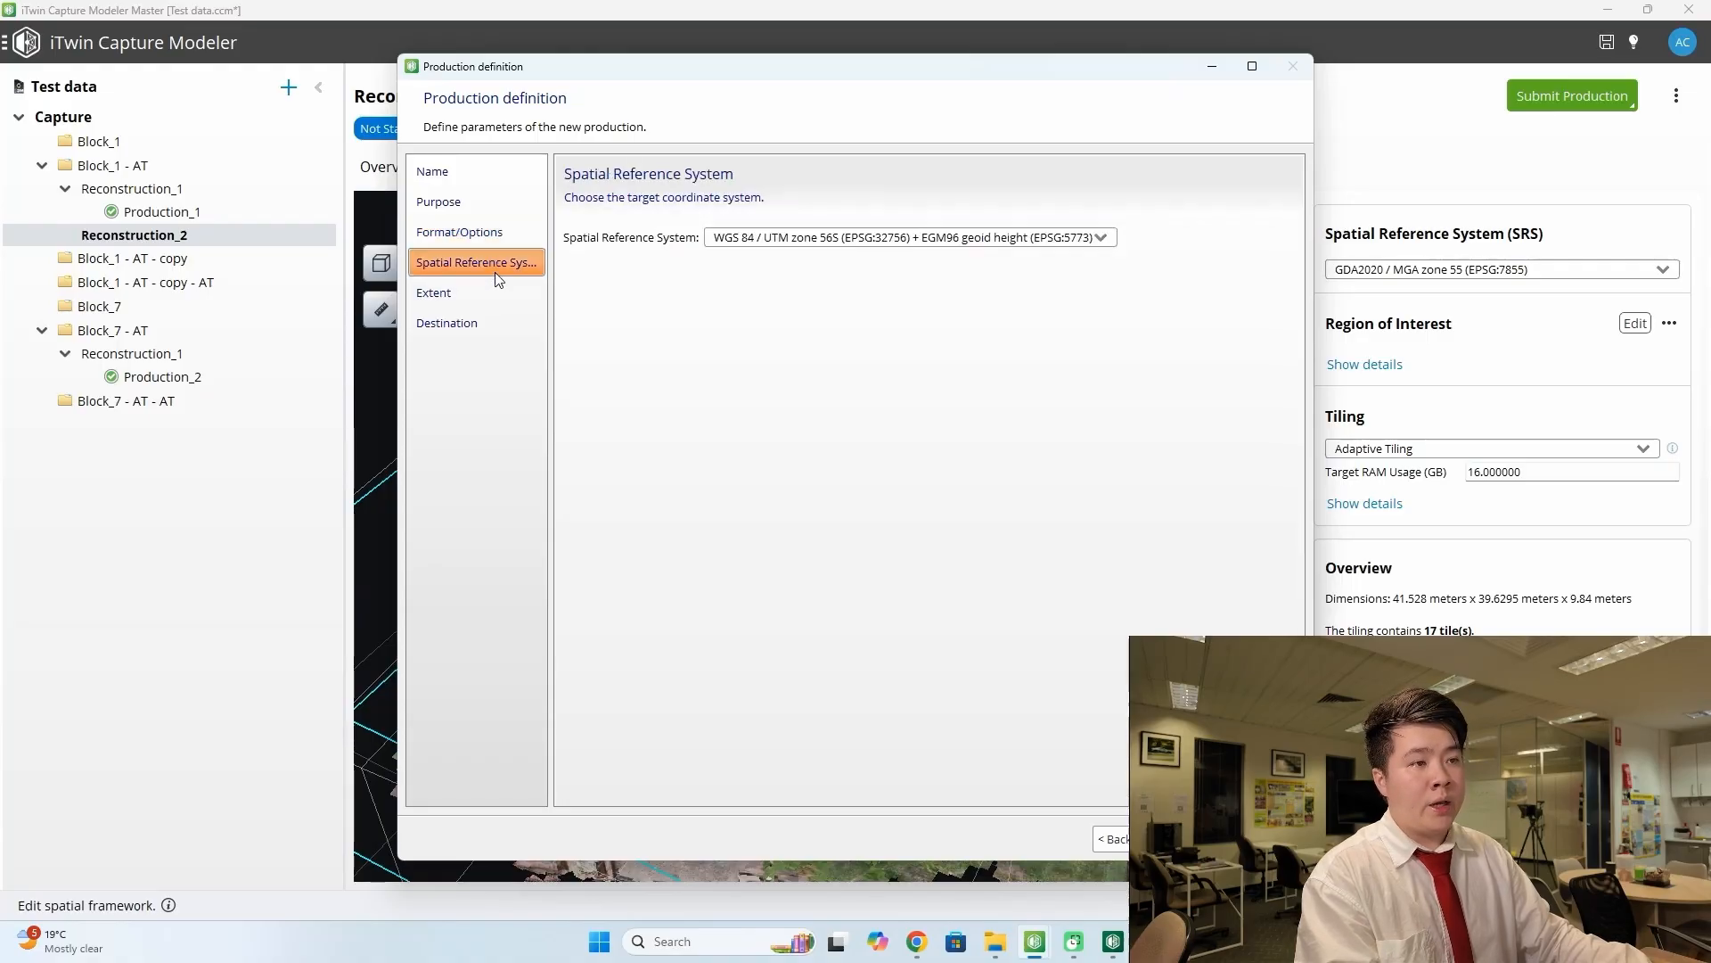
{"action": "left_click", "coordinate": [888, 239]}
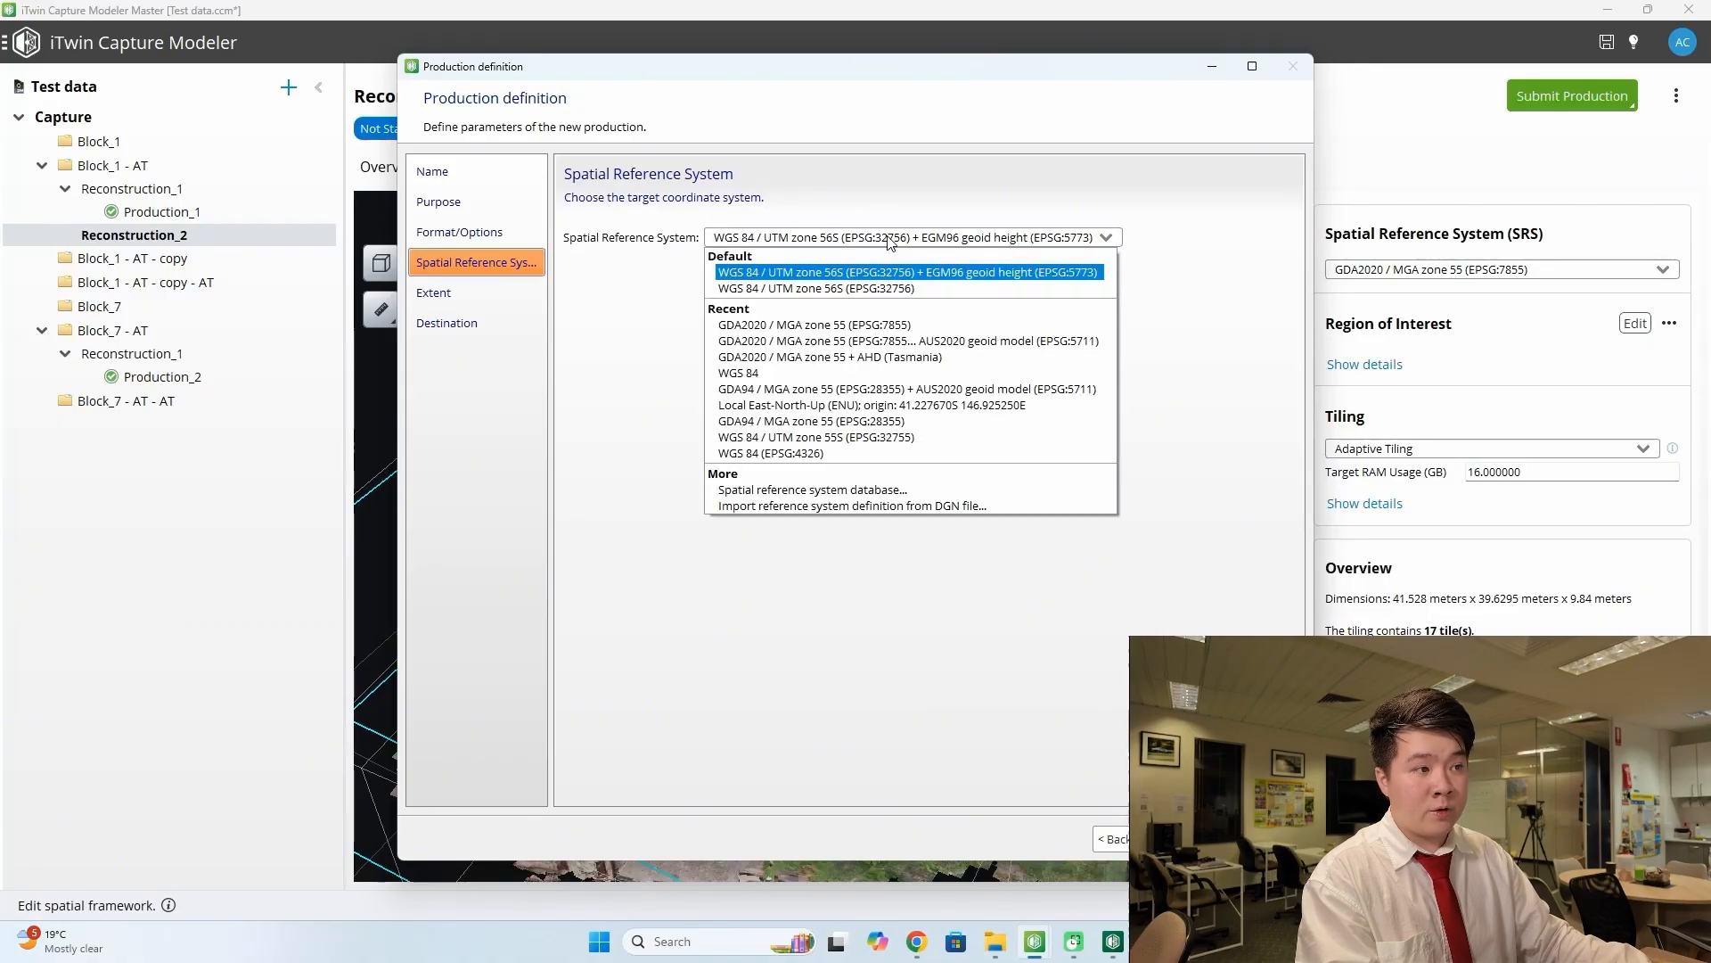
{"action": "left_click", "coordinate": [835, 243]}
{"action": "left_click", "coordinate": [835, 242]}
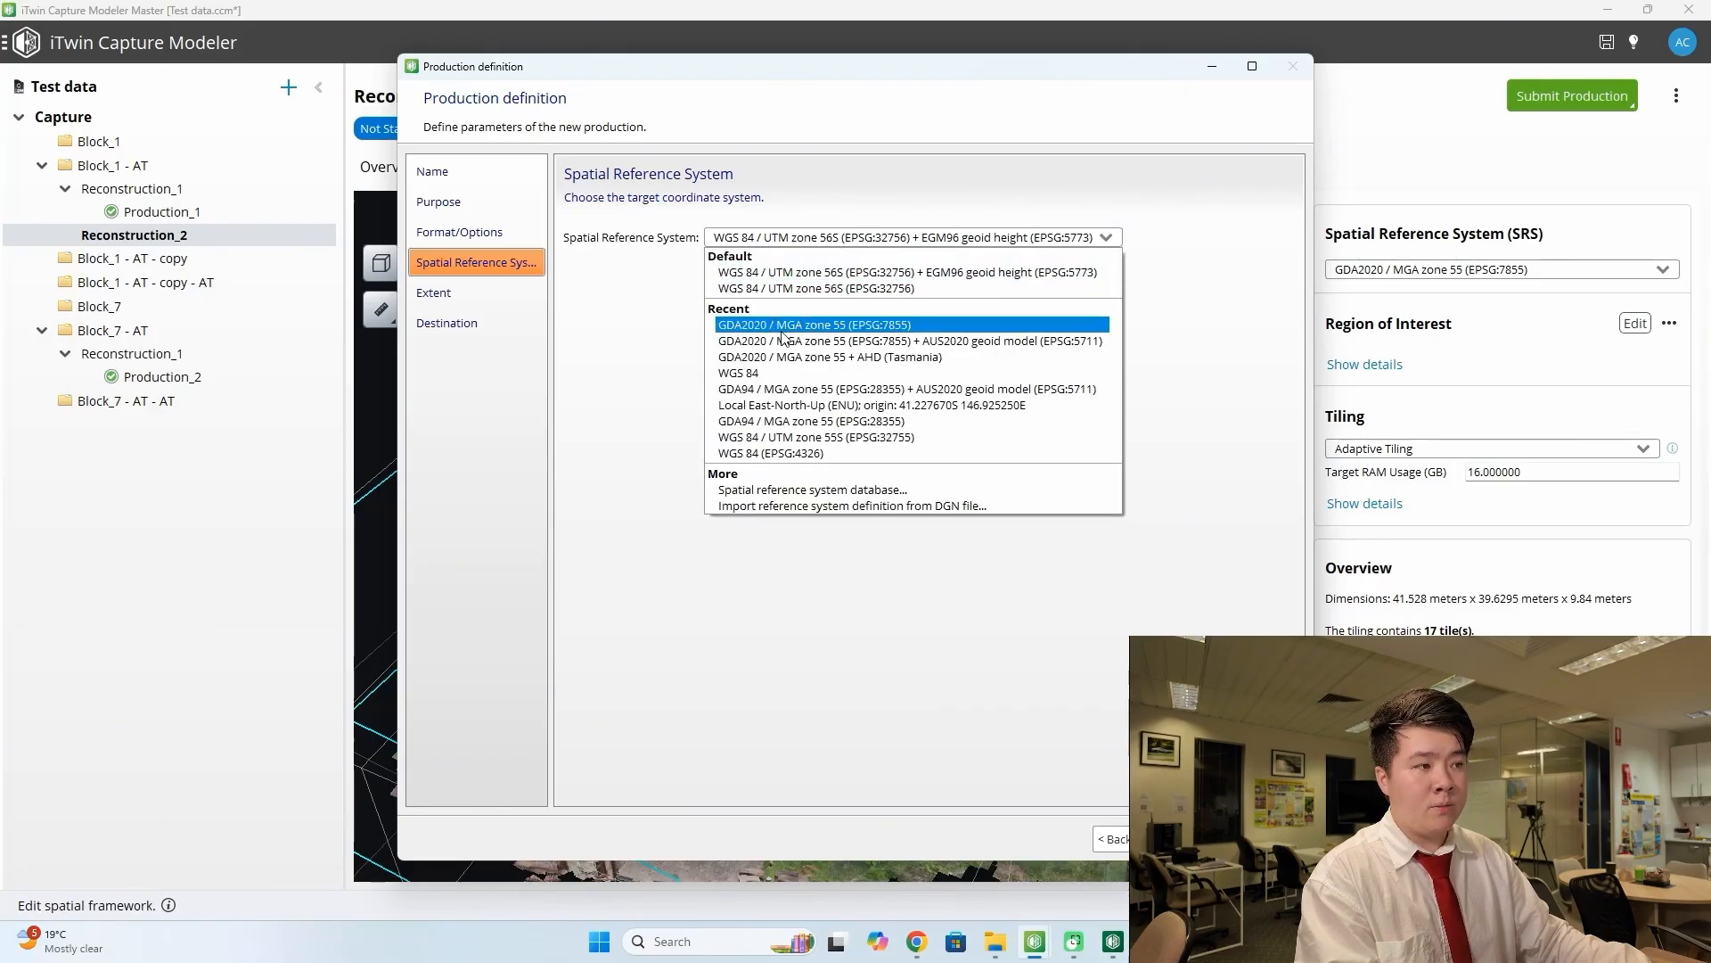
{"action": "left_click", "coordinate": [784, 336]}
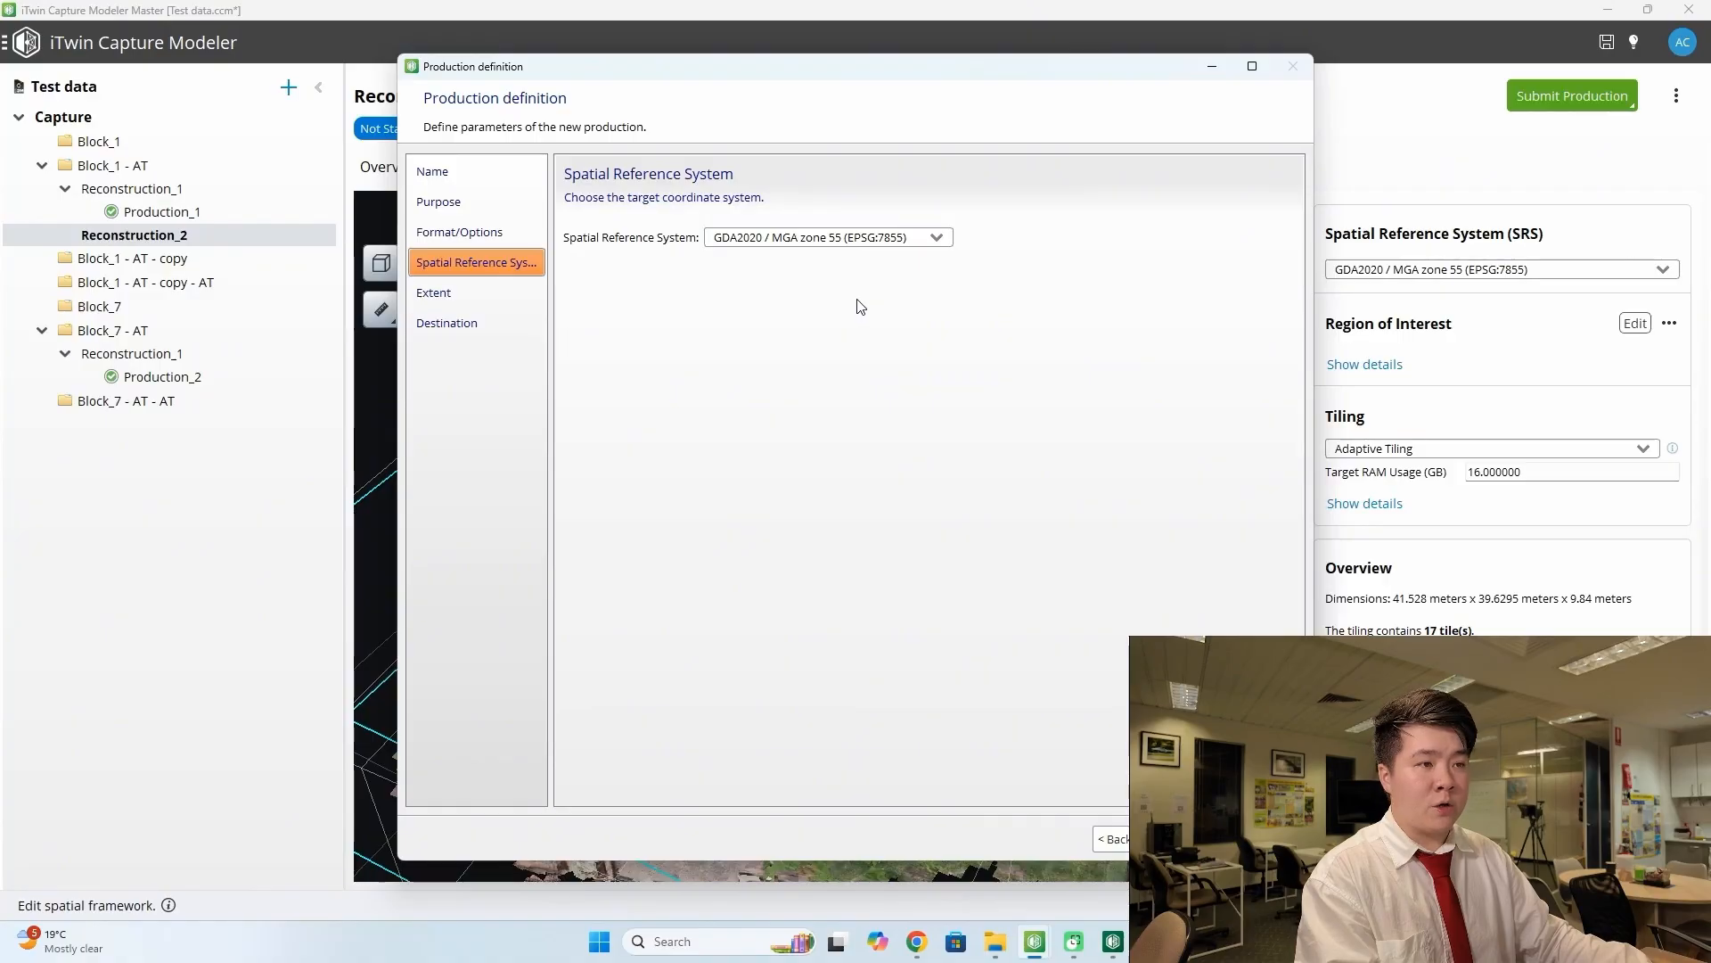
- Open the tile selection for the production extent and try selecting four individual tiles over the house
{"action": "left_click", "coordinate": [468, 293]}
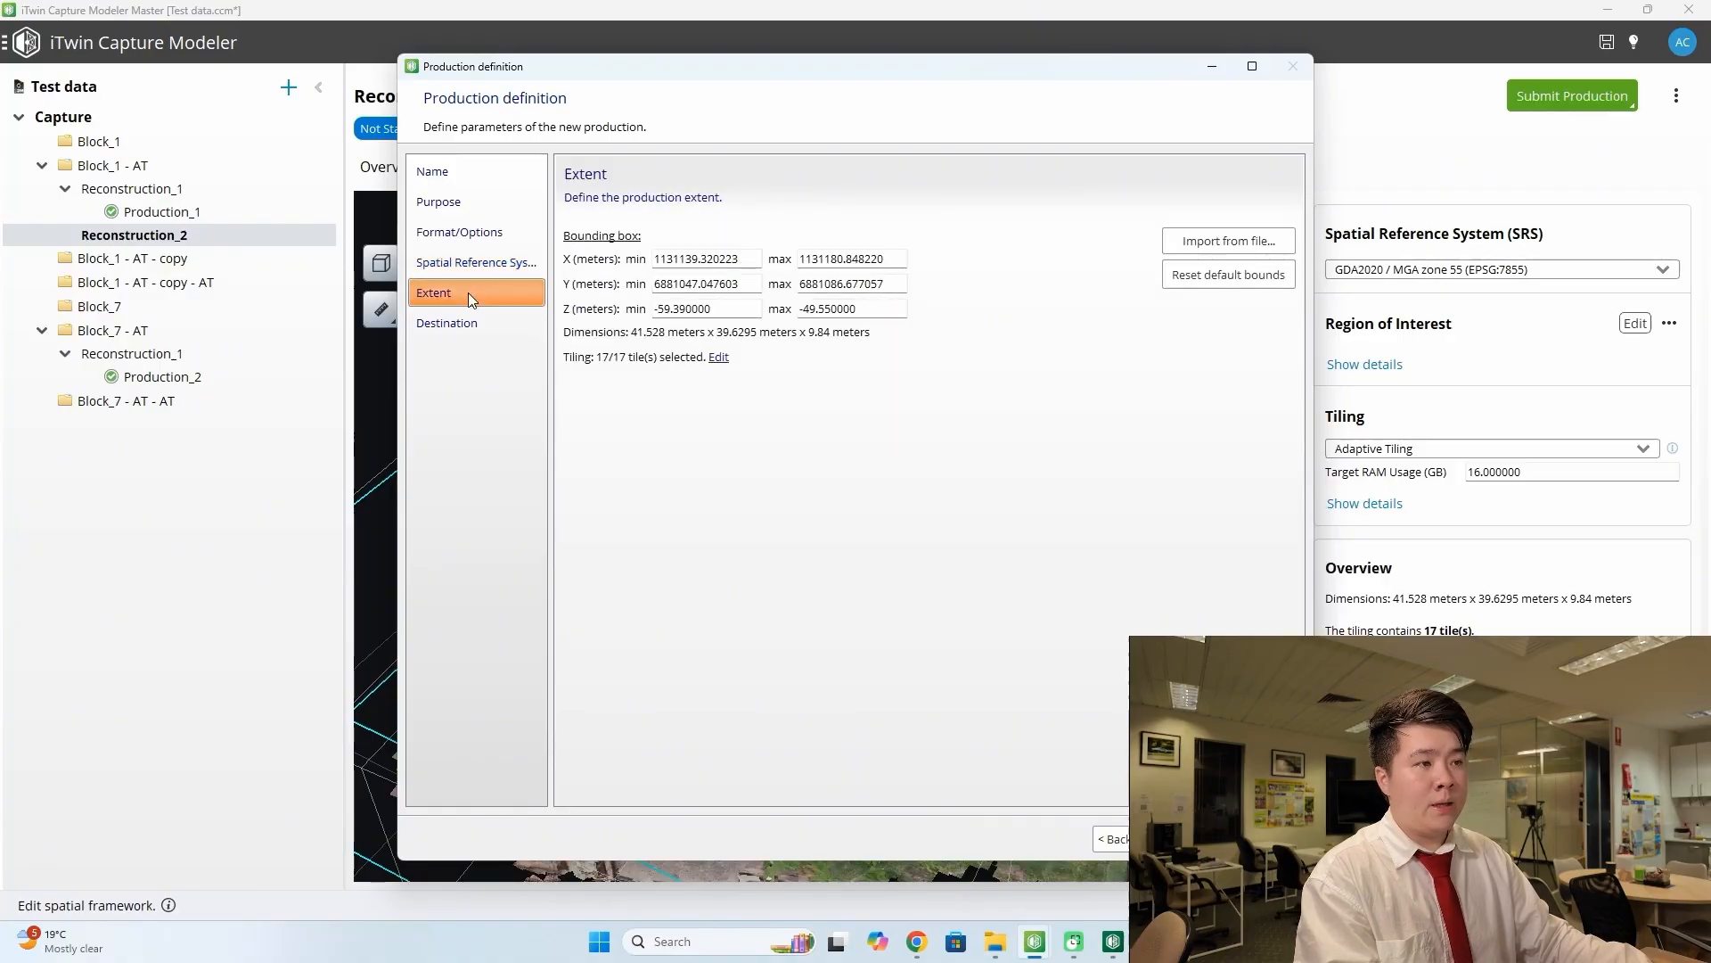
{"action": "left_click", "coordinate": [719, 358]}
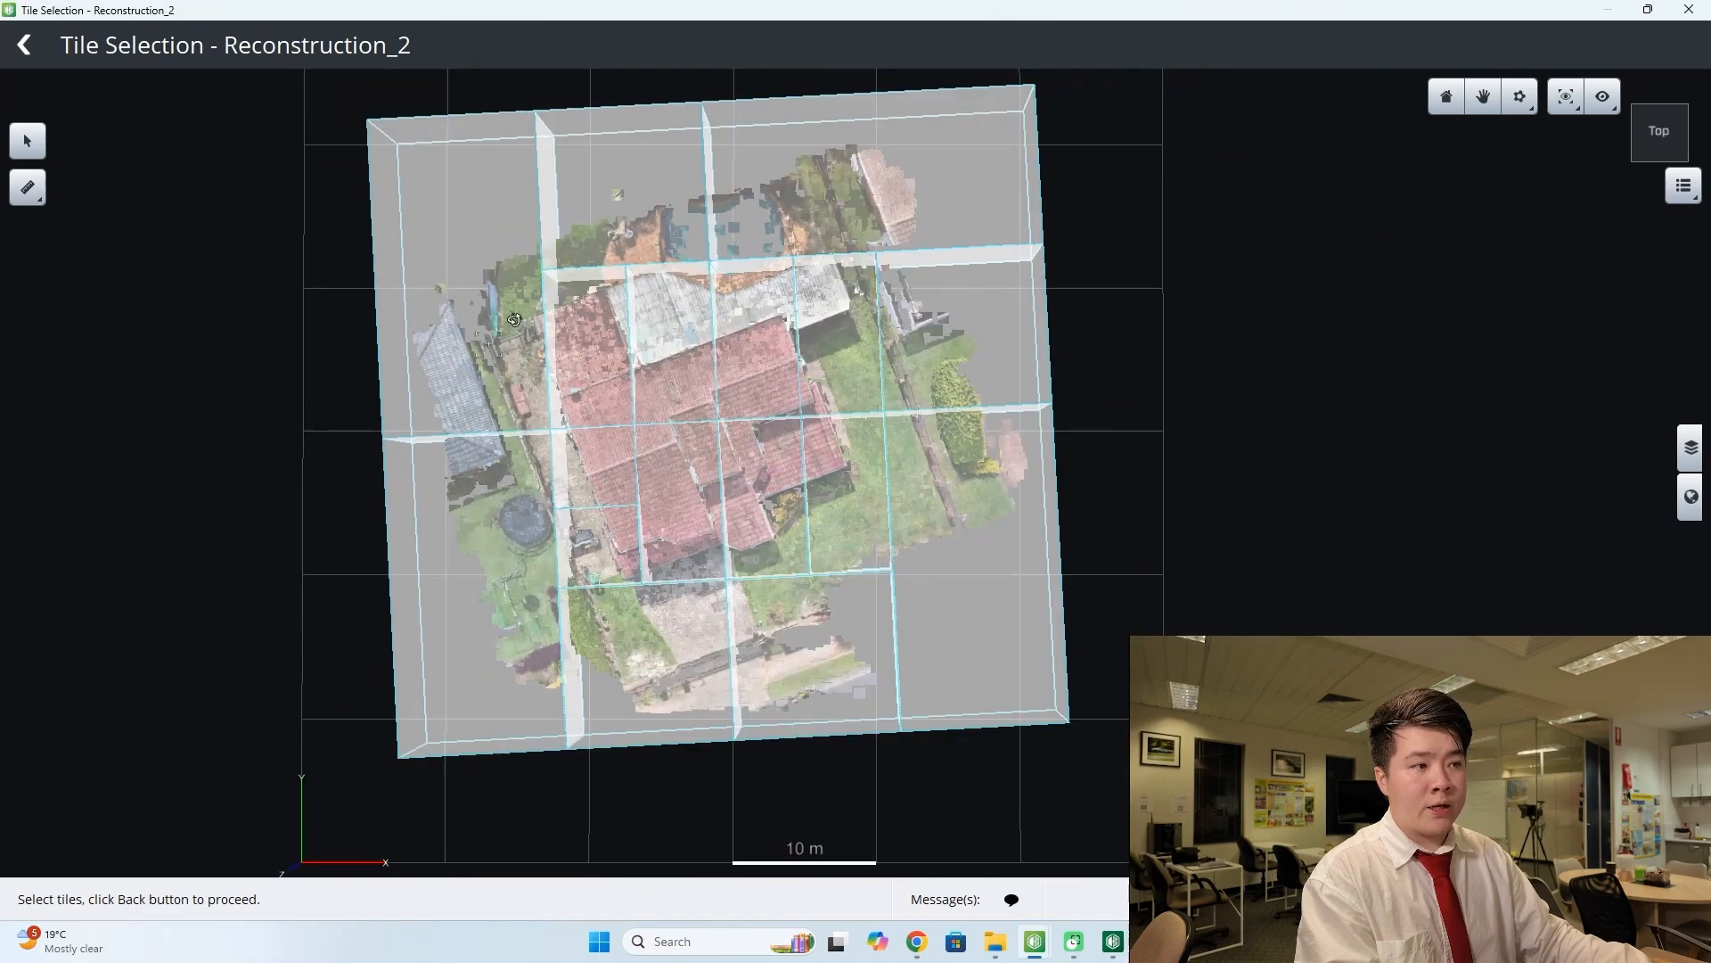
{"action": "left_click_drag", "start_coordinate": [514, 319], "coordinate": [70, 206]}
{"action": "left_click", "coordinate": [38, 144]}
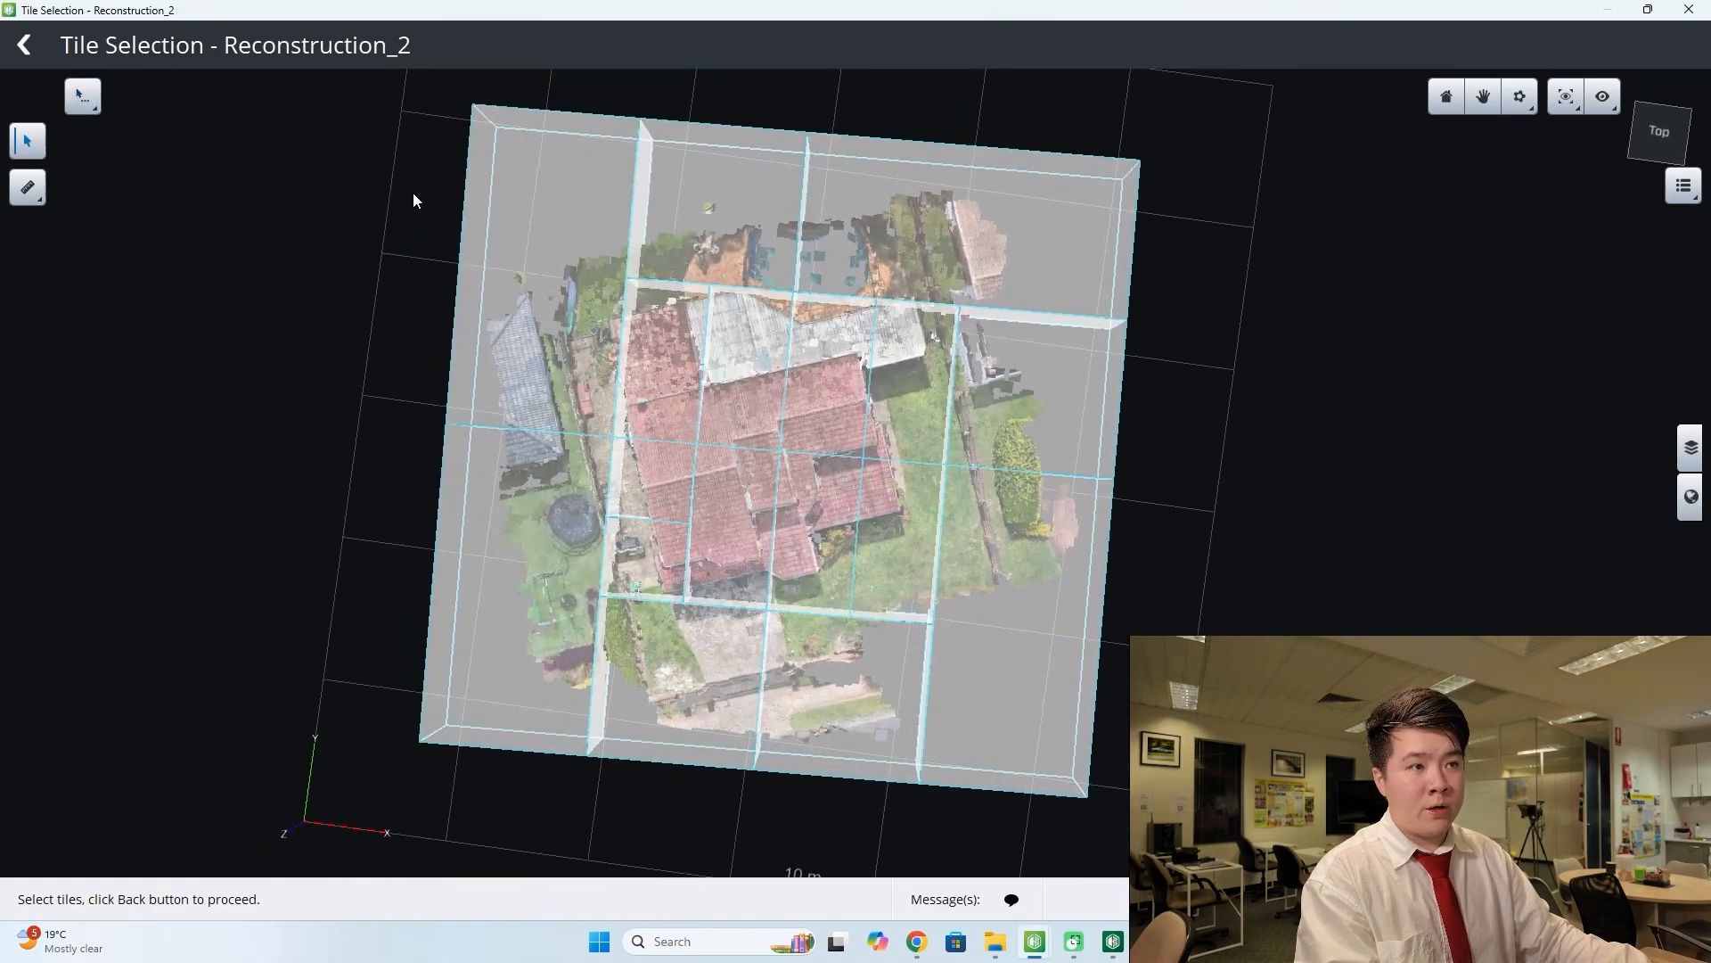
{"action": "left_click", "coordinate": [703, 527]}
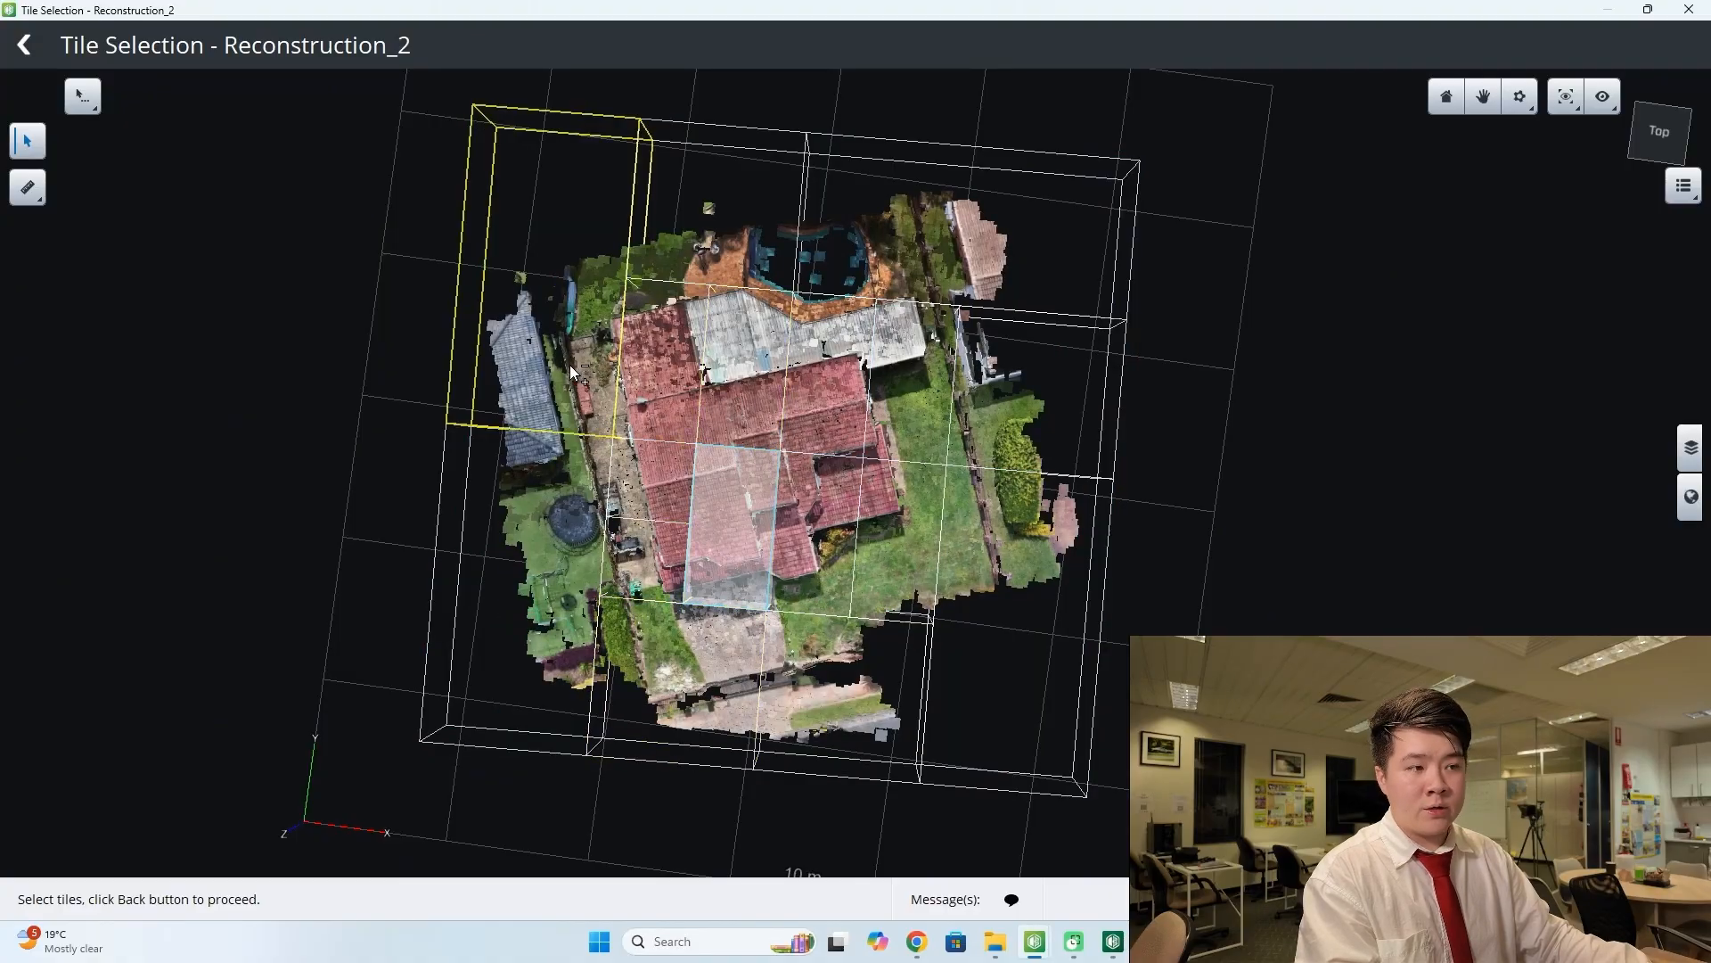
{"action": "left_click", "coordinate": [668, 381]}
{"action": "left_click", "coordinate": [781, 386]}
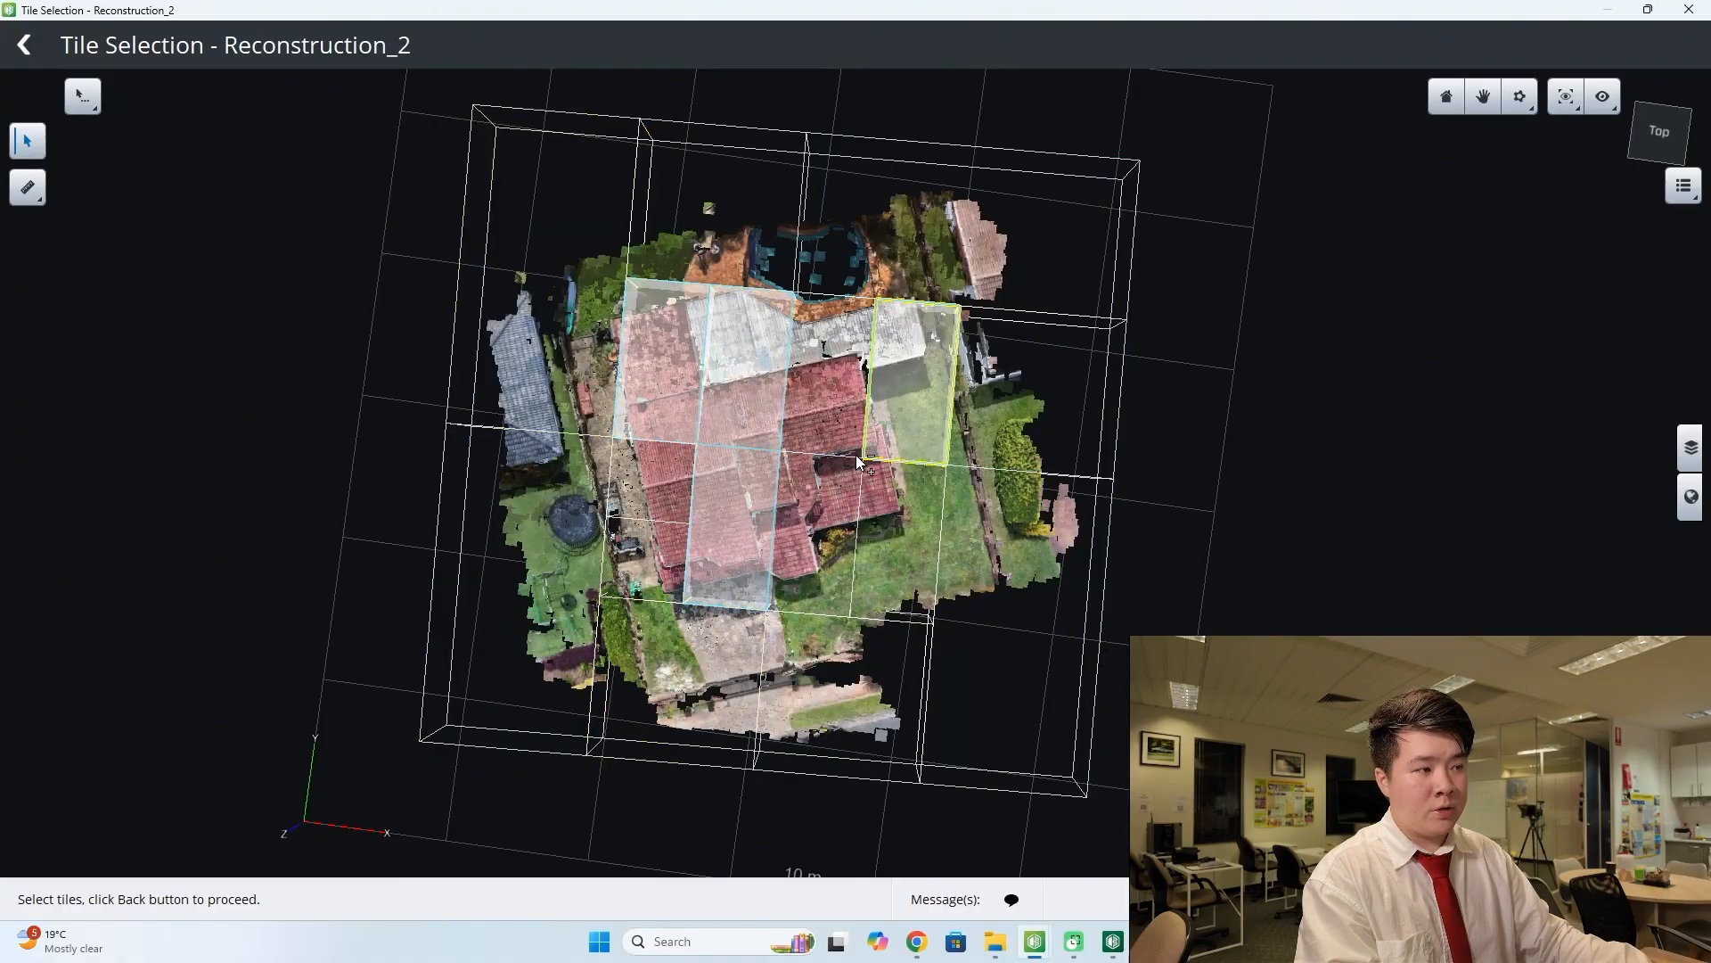
{"action": "left_click", "coordinate": [878, 437]}
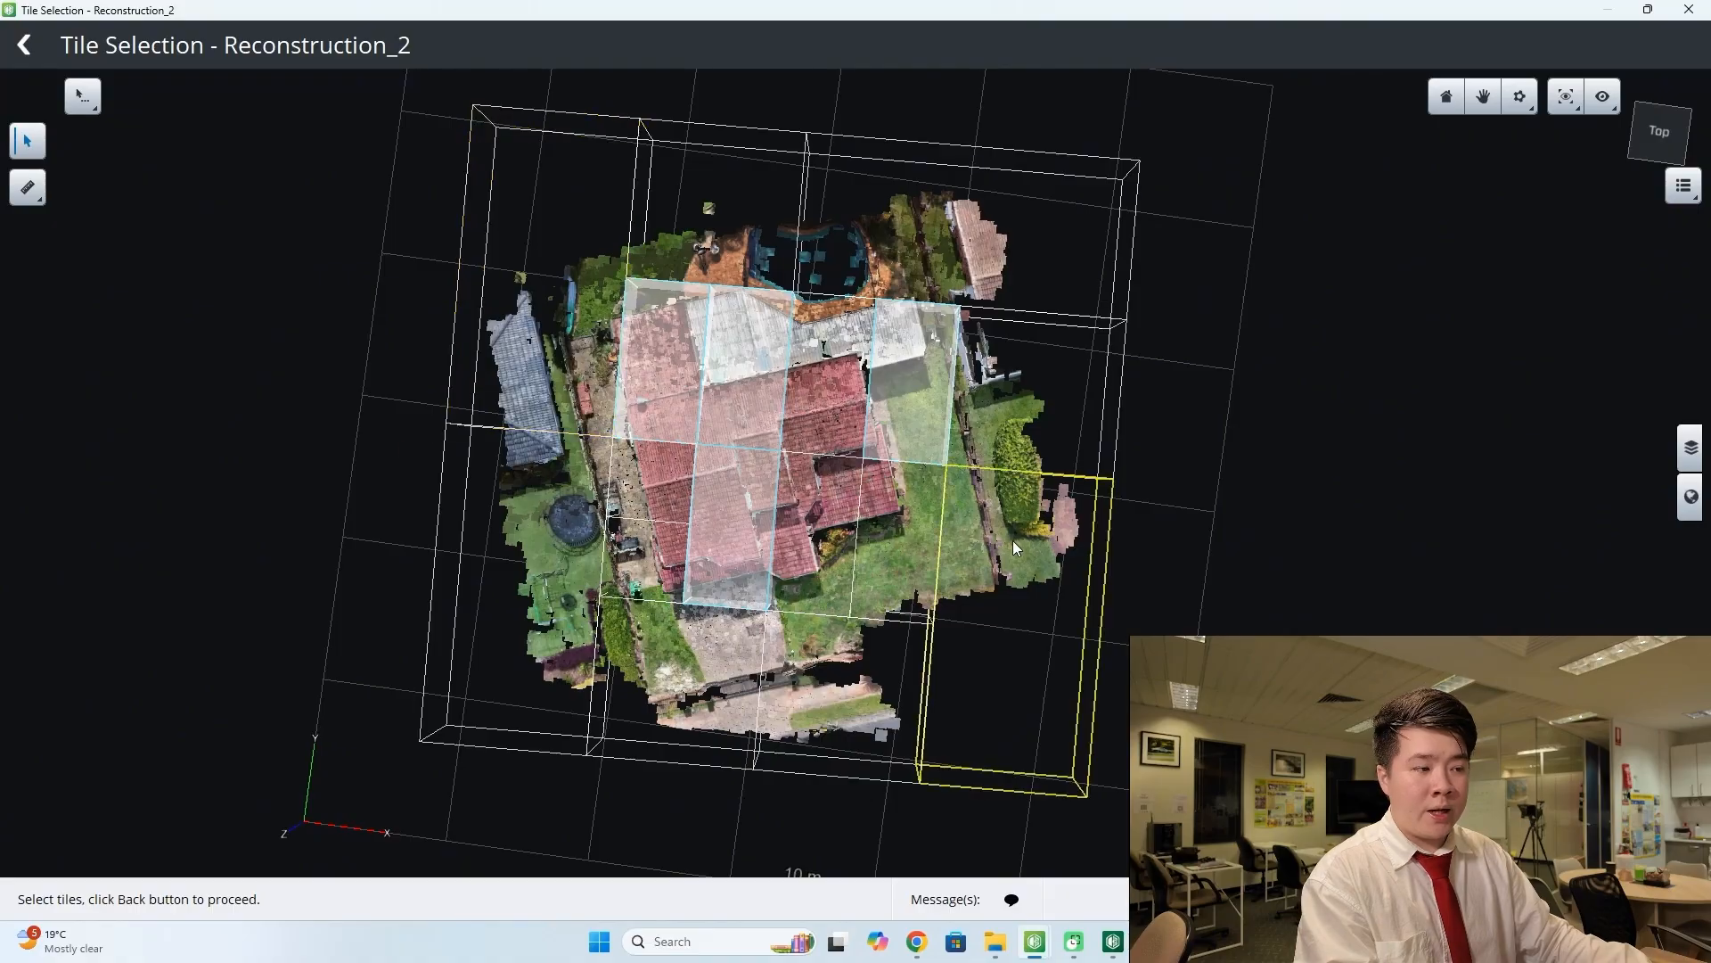
- Try a different selection of four adjoining tiles over the red roof and discard the selection changes
{"action": "scroll", "coordinate": [827, 502], "scroll_direction": "up", "scroll_amount": 3}
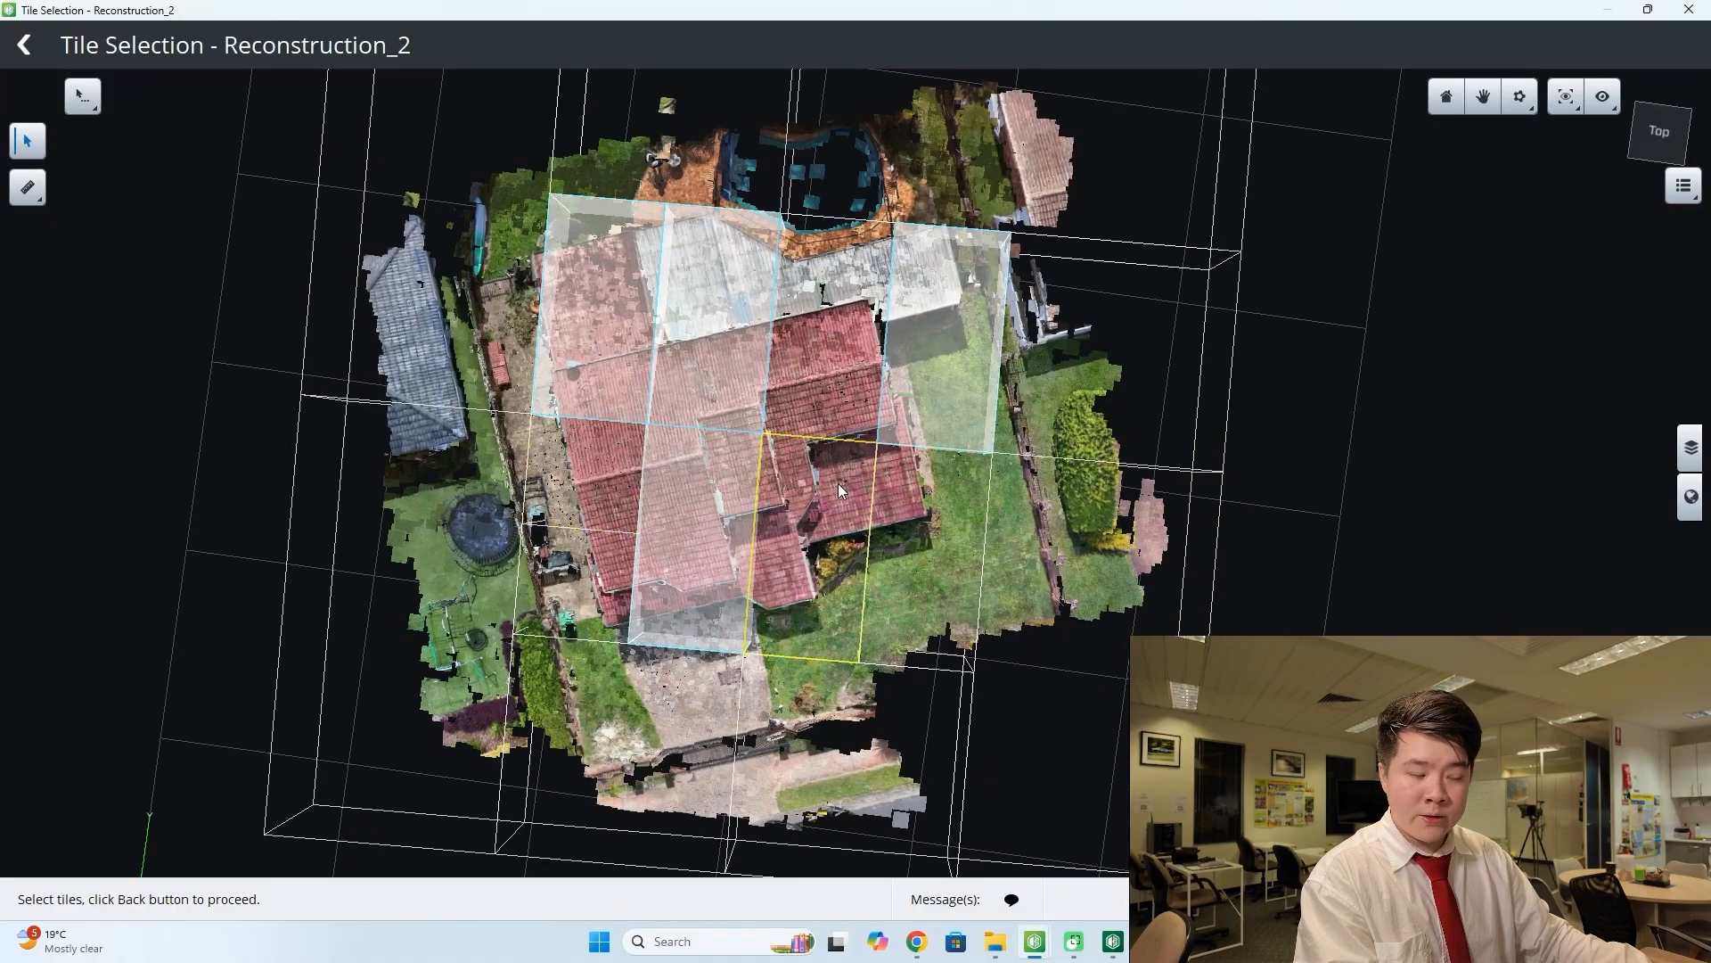
{"action": "left_click", "coordinate": [818, 524]}
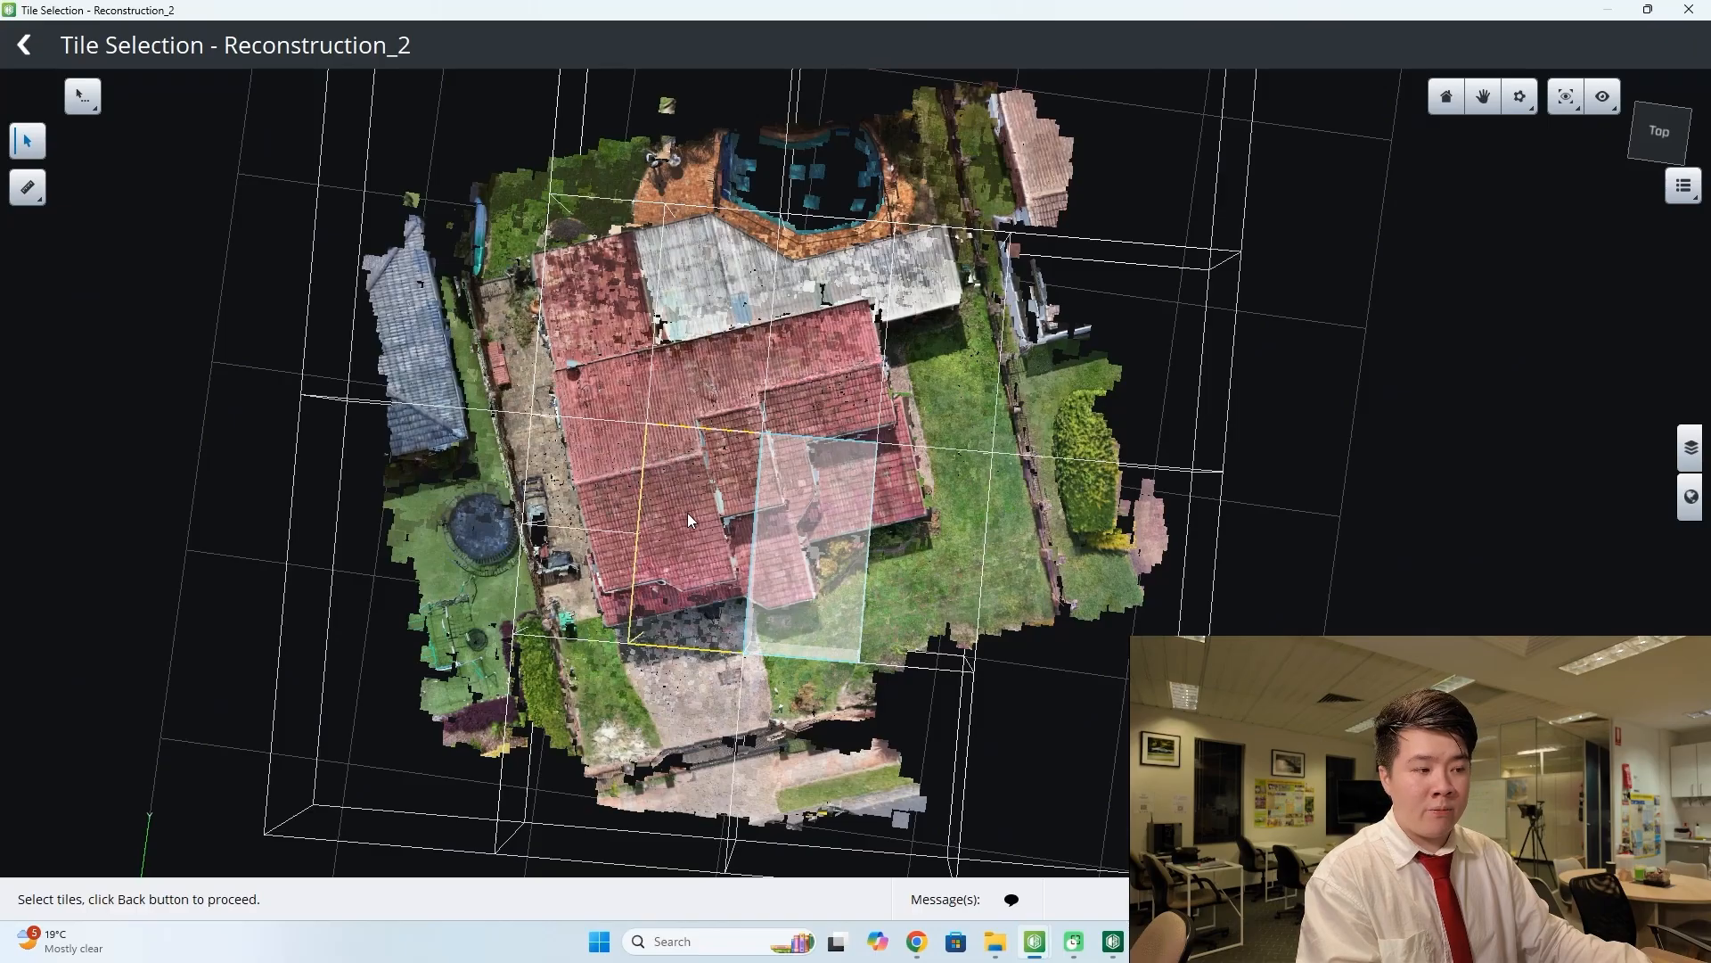
{"action": "left_click", "coordinate": [906, 535]}
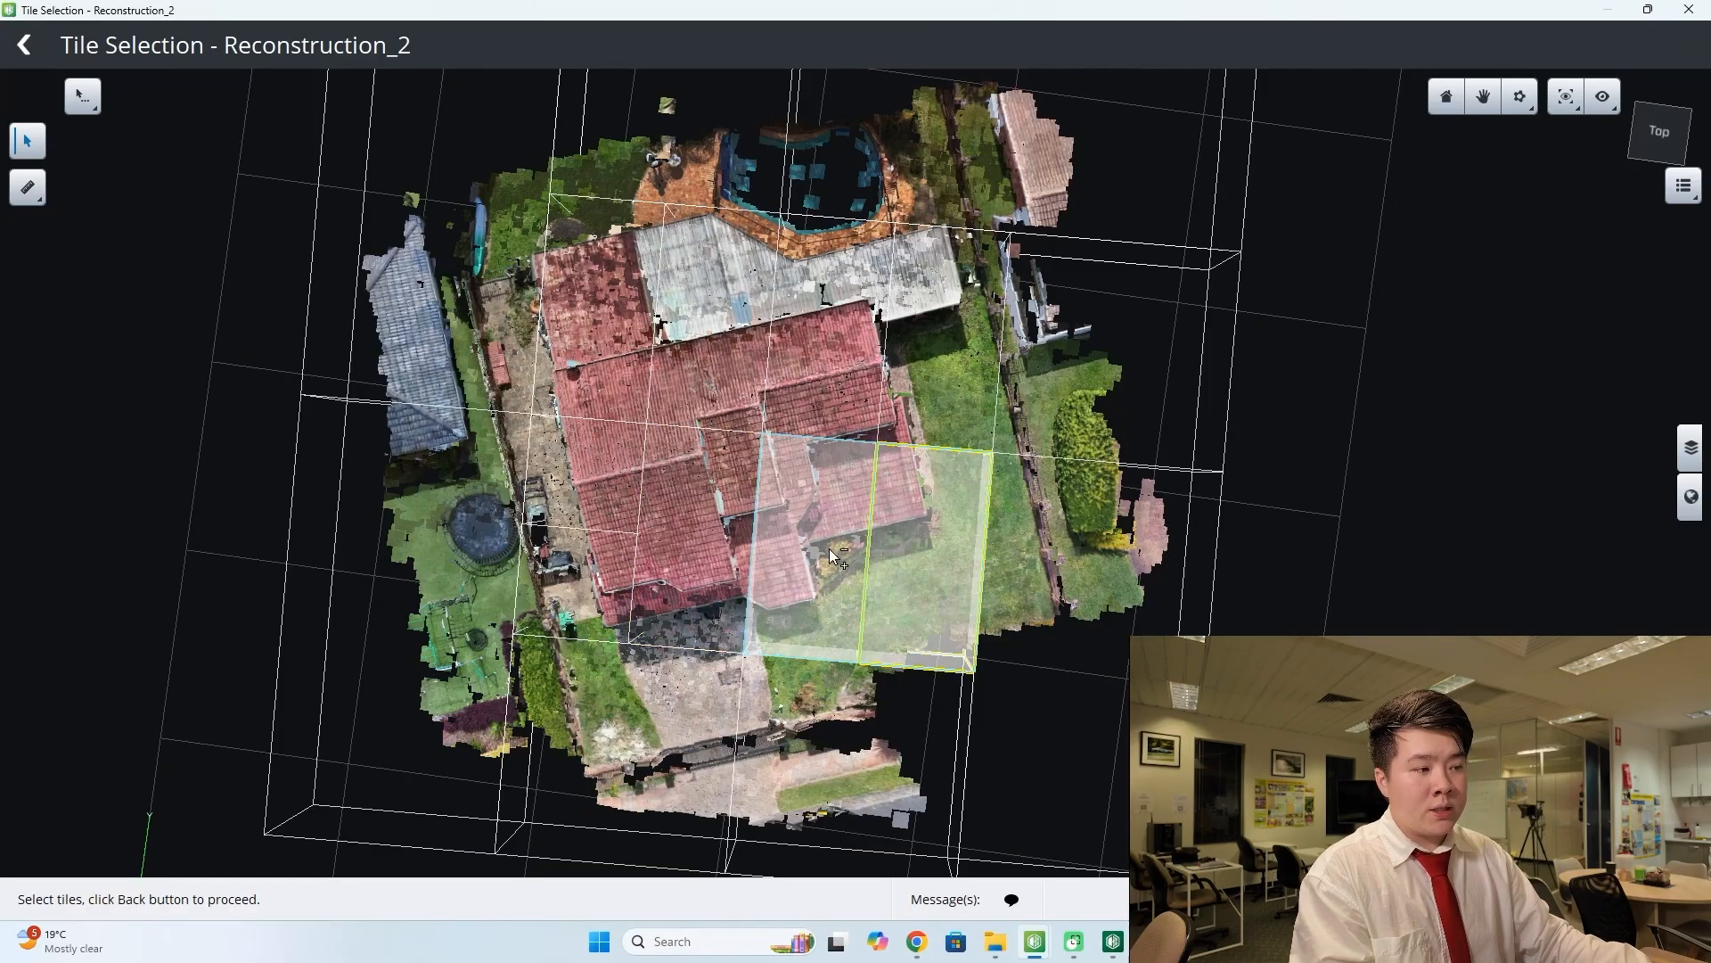
{"action": "left_click", "coordinate": [681, 584]}
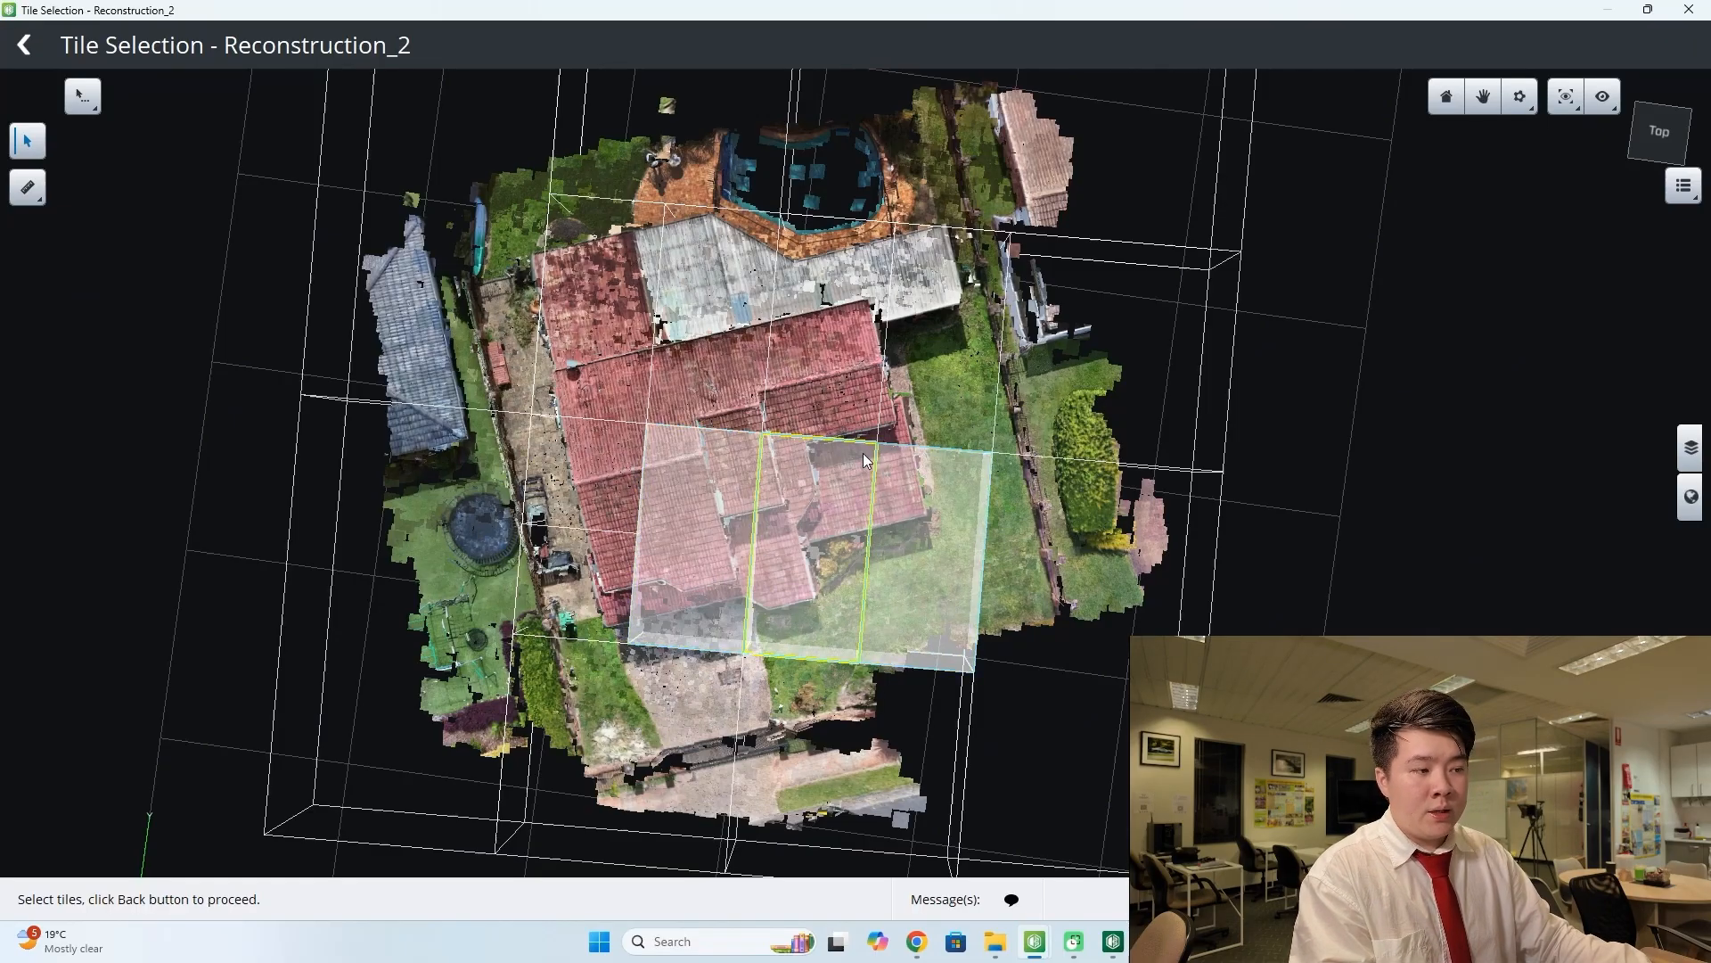
{"action": "left_click", "coordinate": [807, 364]}
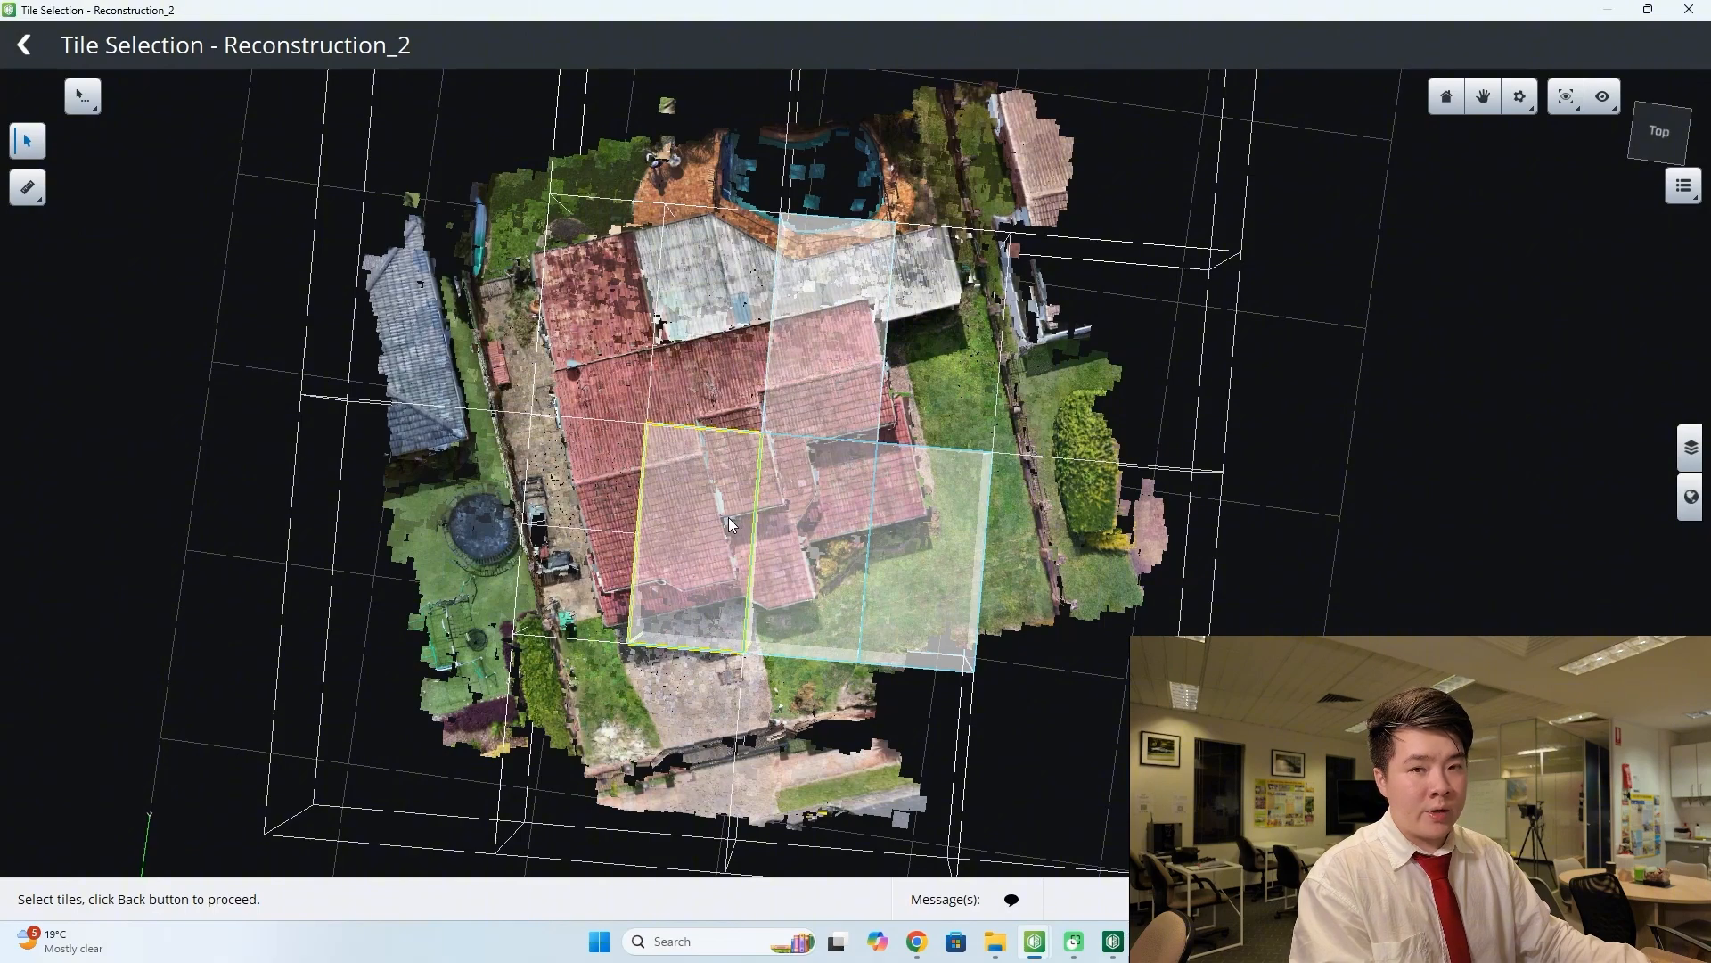
{"action": "left_click", "coordinate": [679, 526]}
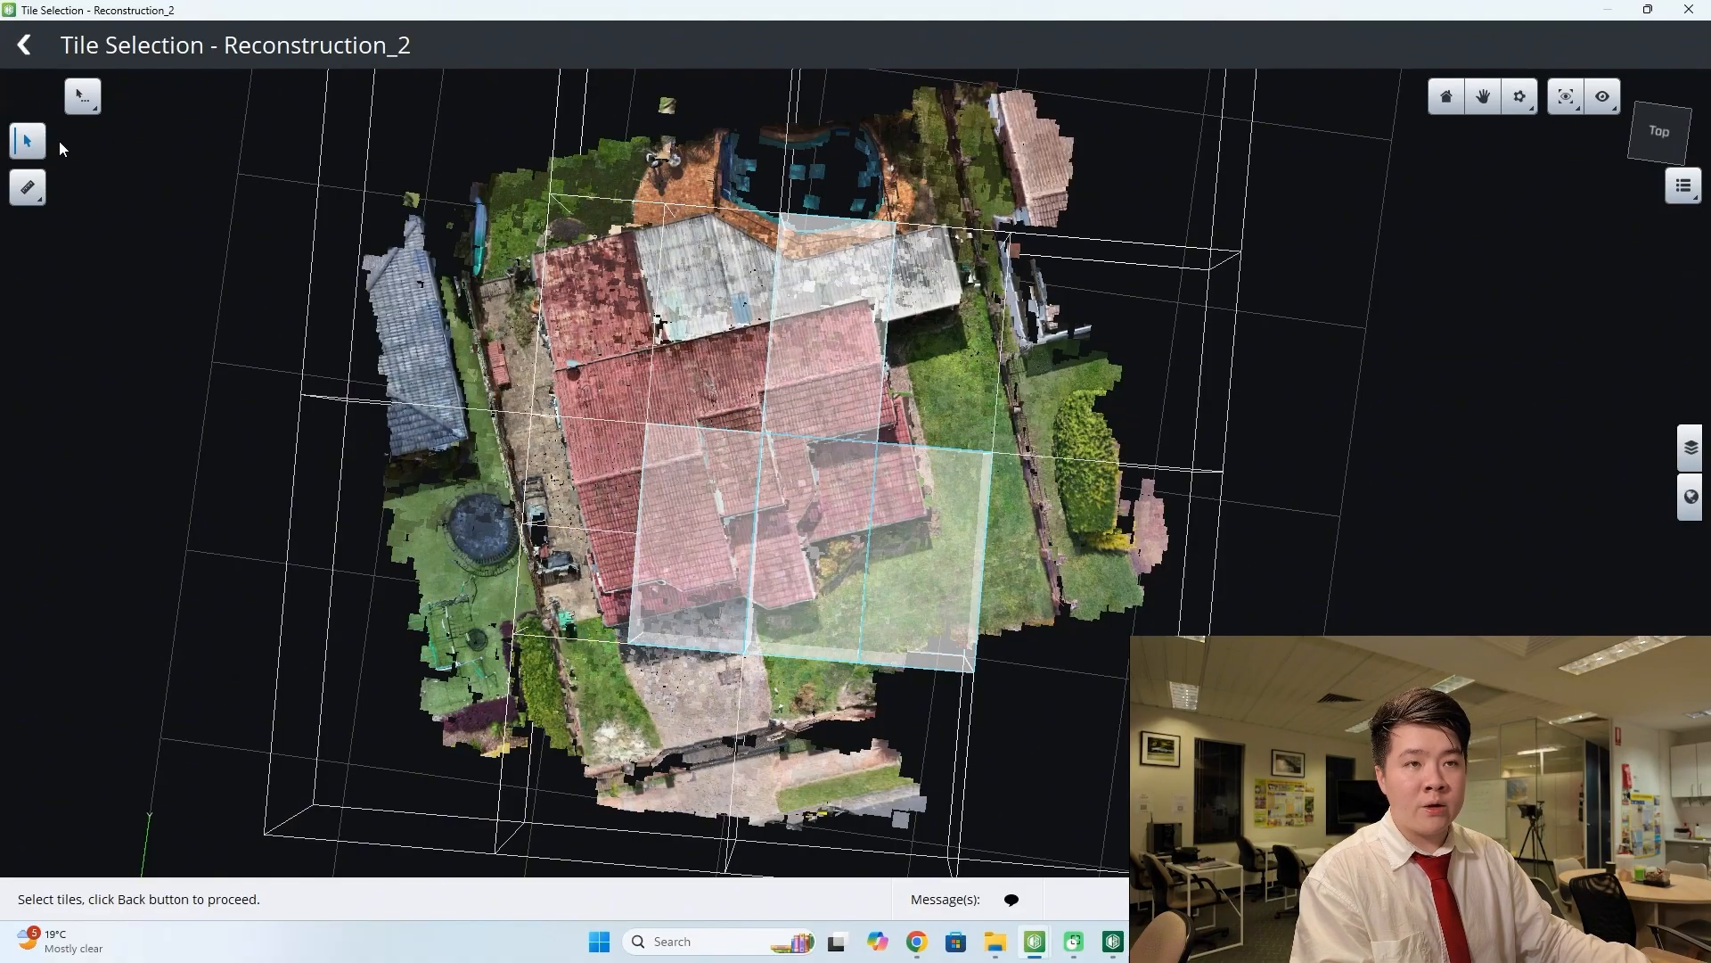
{"action": "left_click", "coordinate": [22, 46]}
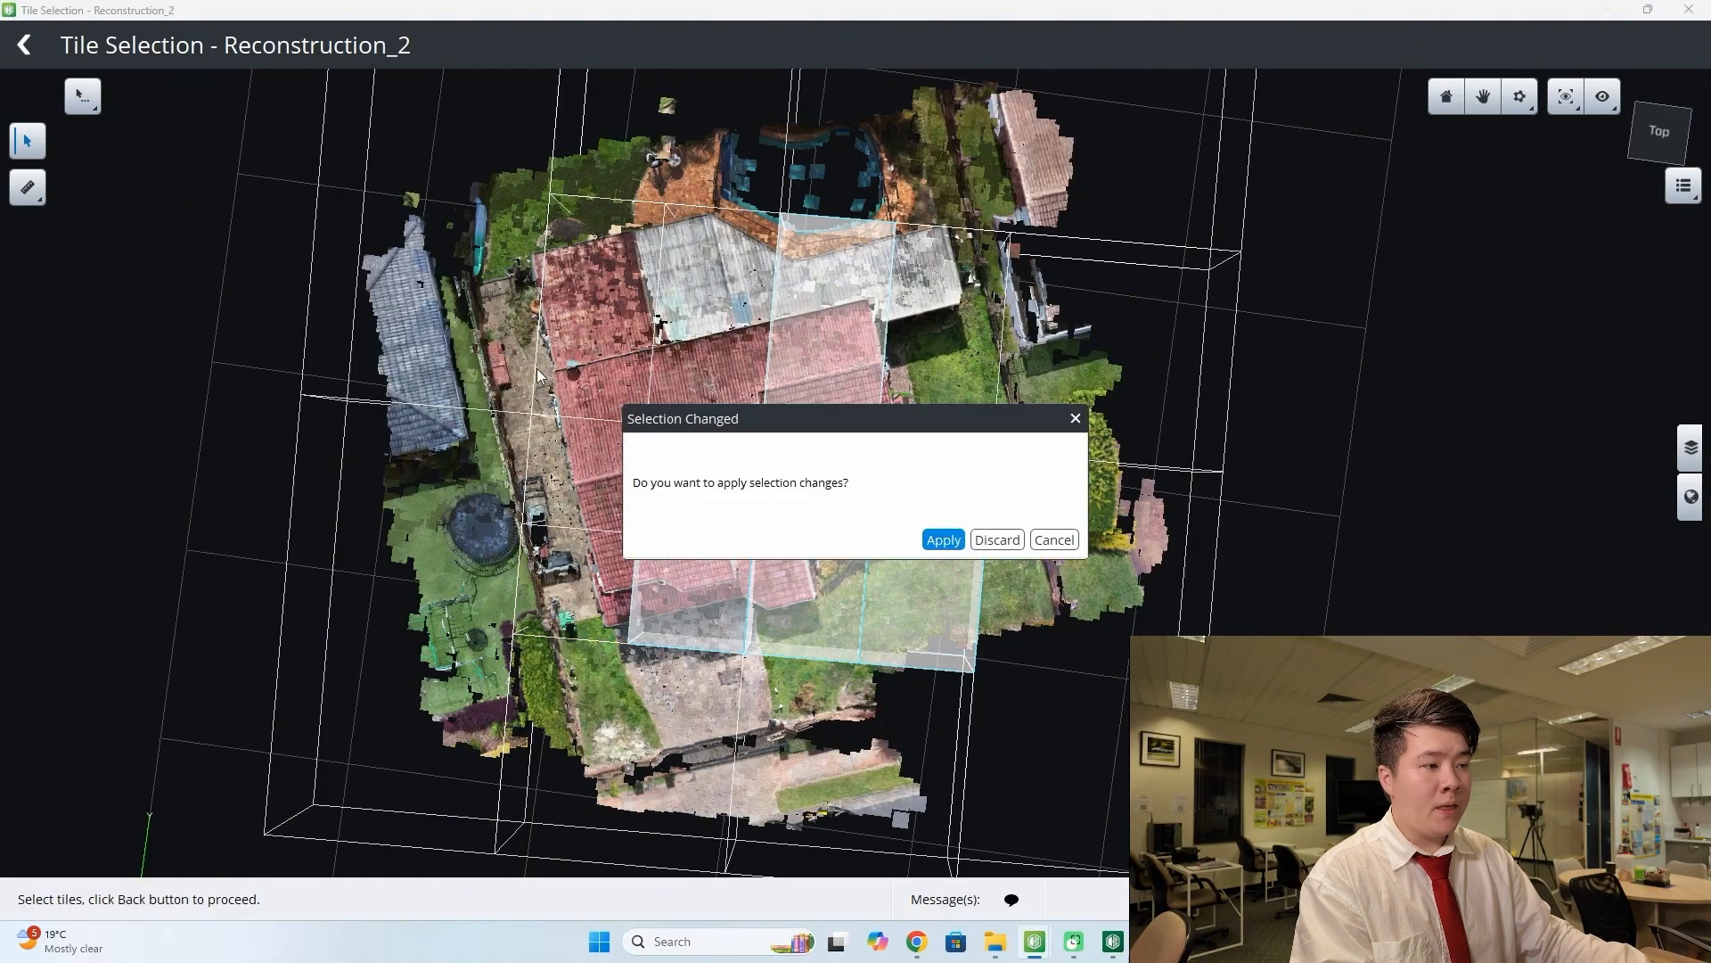
{"action": "left_click", "coordinate": [997, 540]}
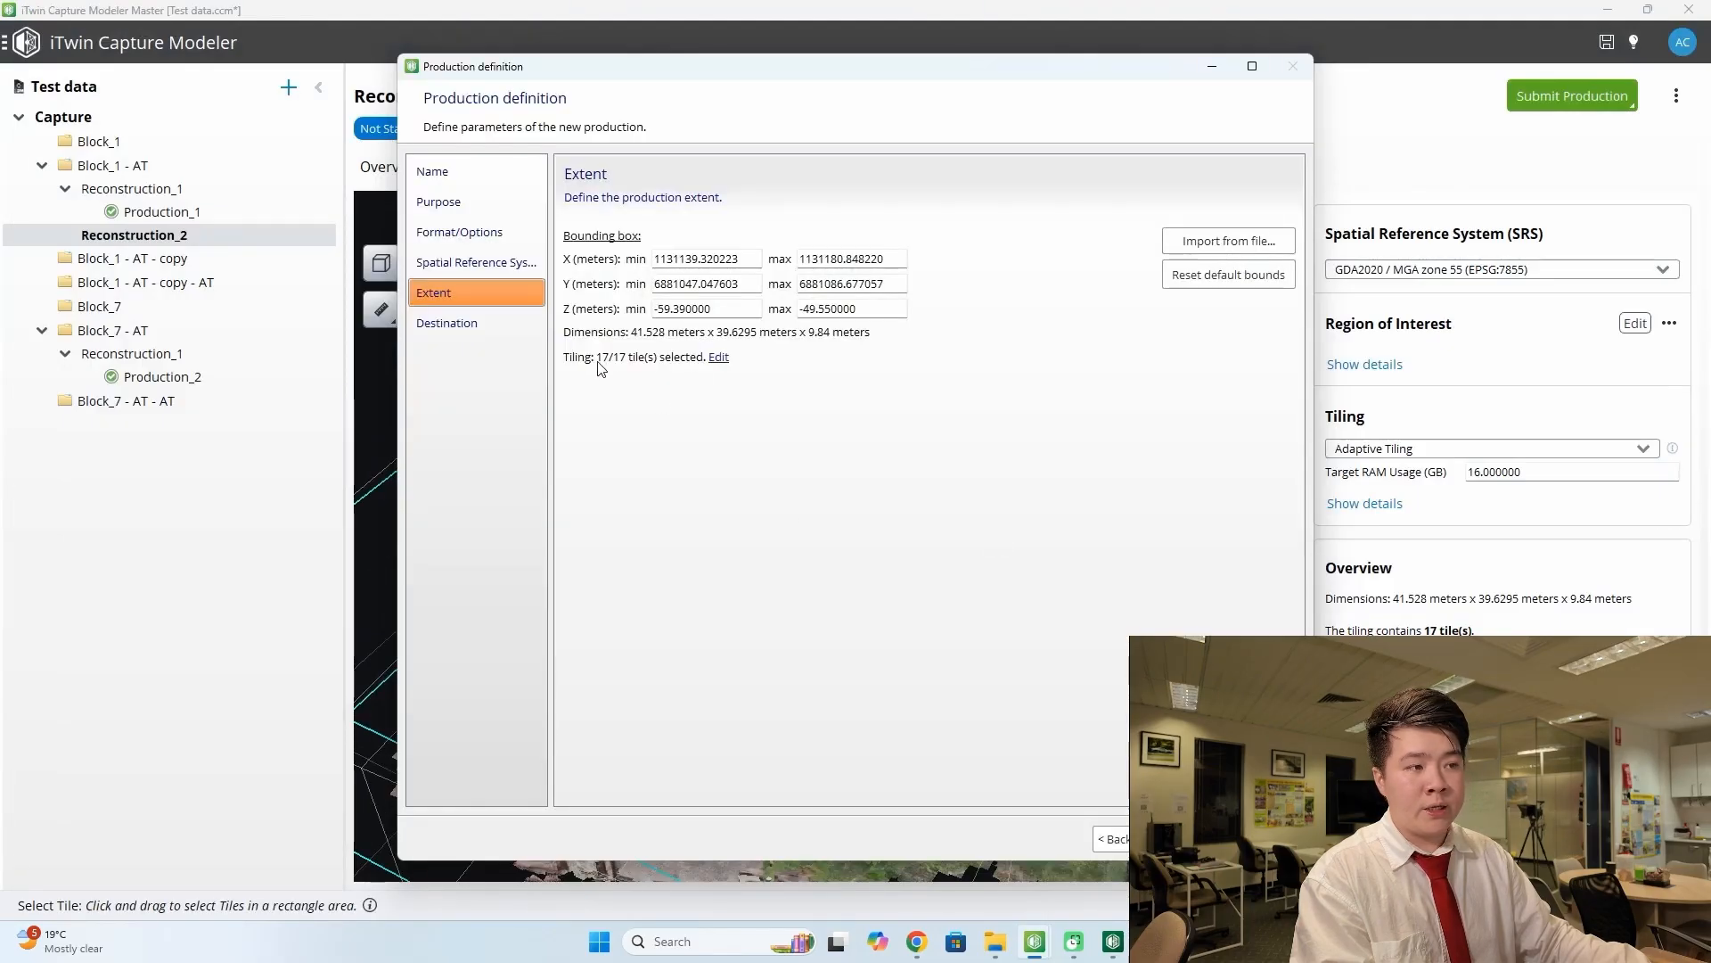
- Keep D:/Processing/Test data/Productions/Roof 1 as the production's output directory and submit the production
{"action": "left_click", "coordinate": [476, 339]}
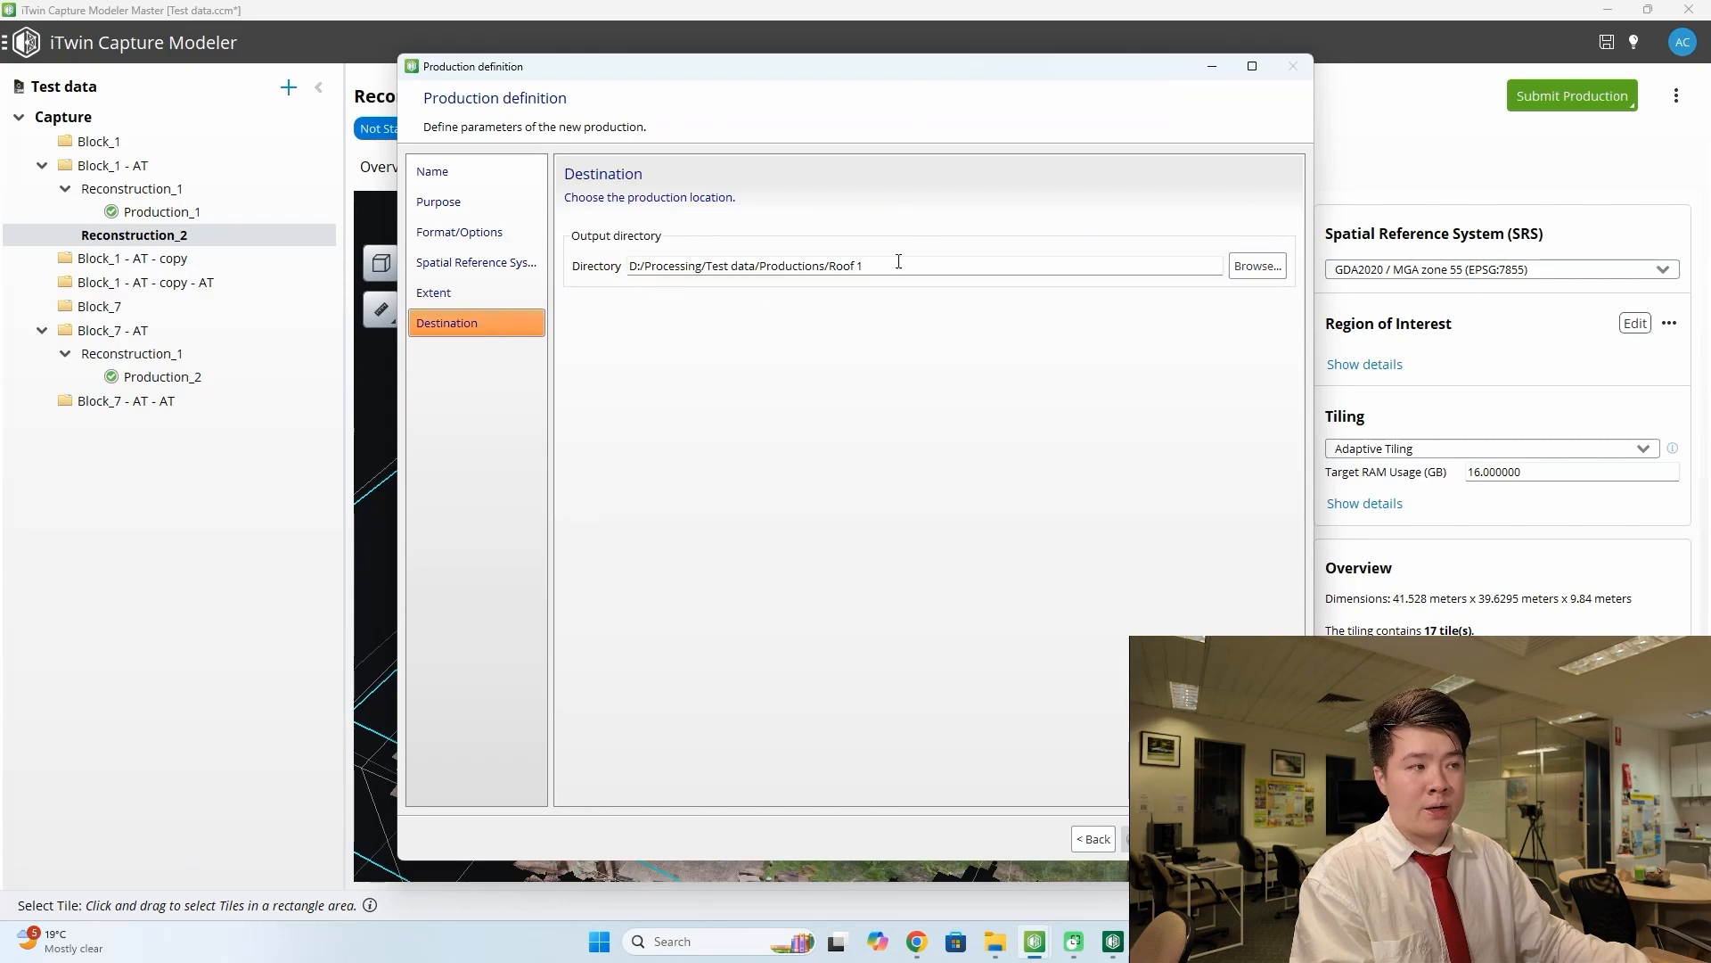
{"action": "left_click", "coordinate": [692, 267]}
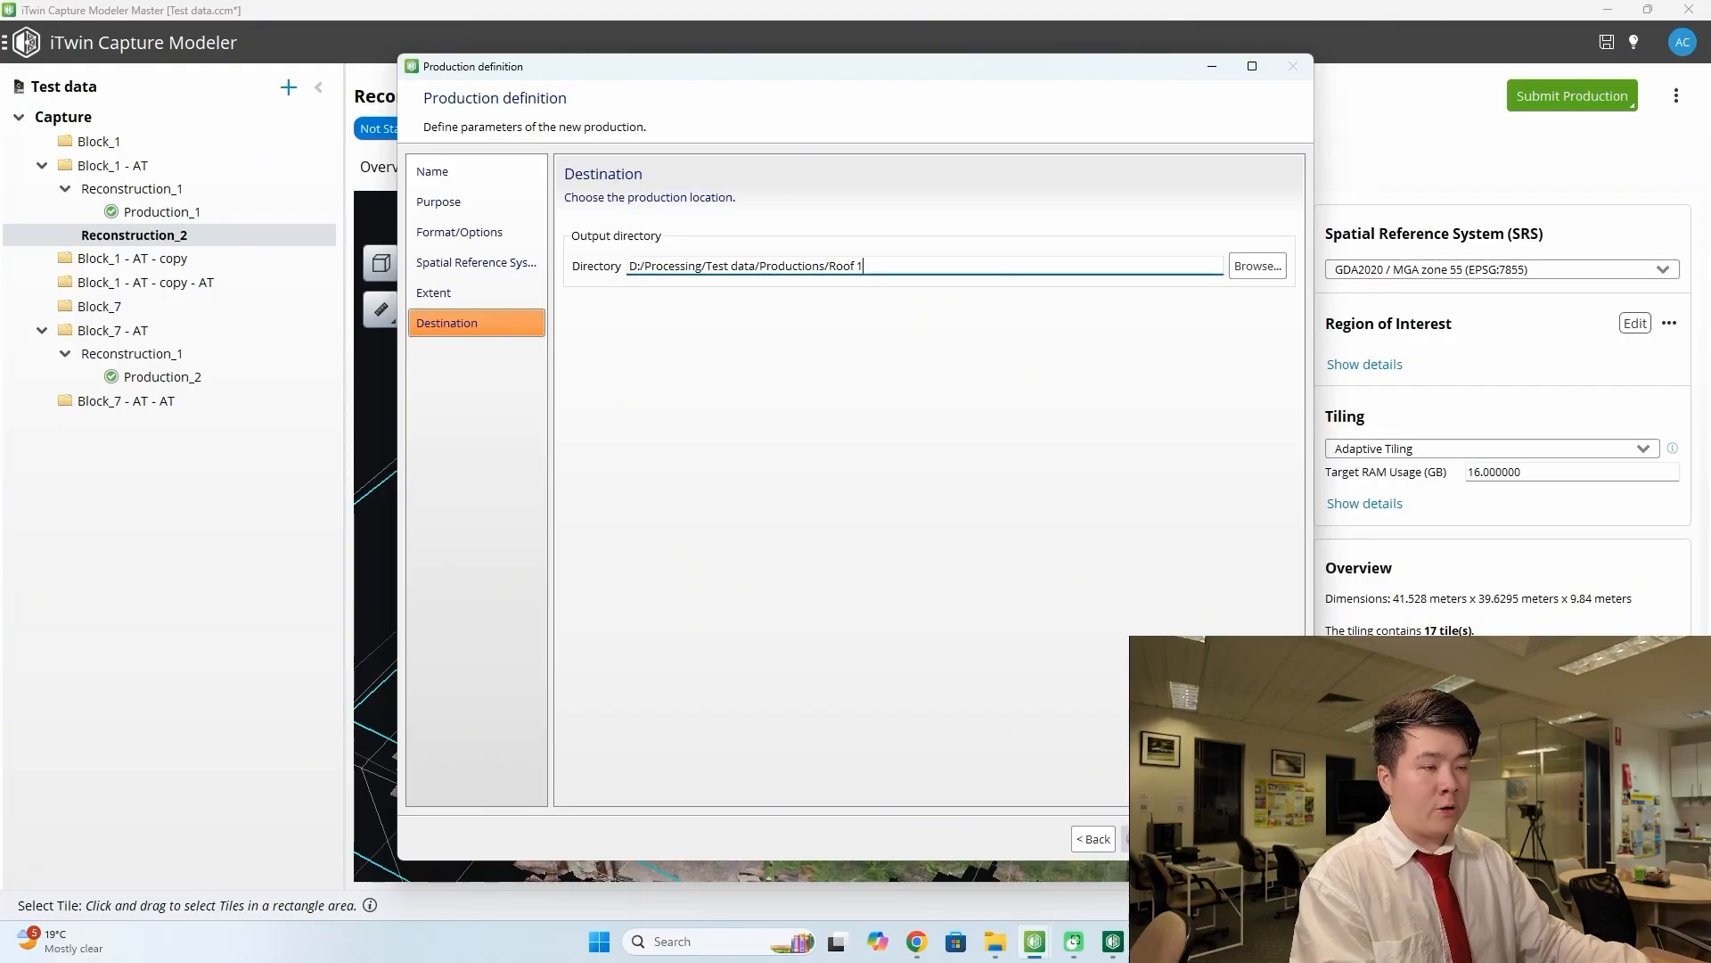
{"action": "left_click", "coordinate": [1155, 839]}
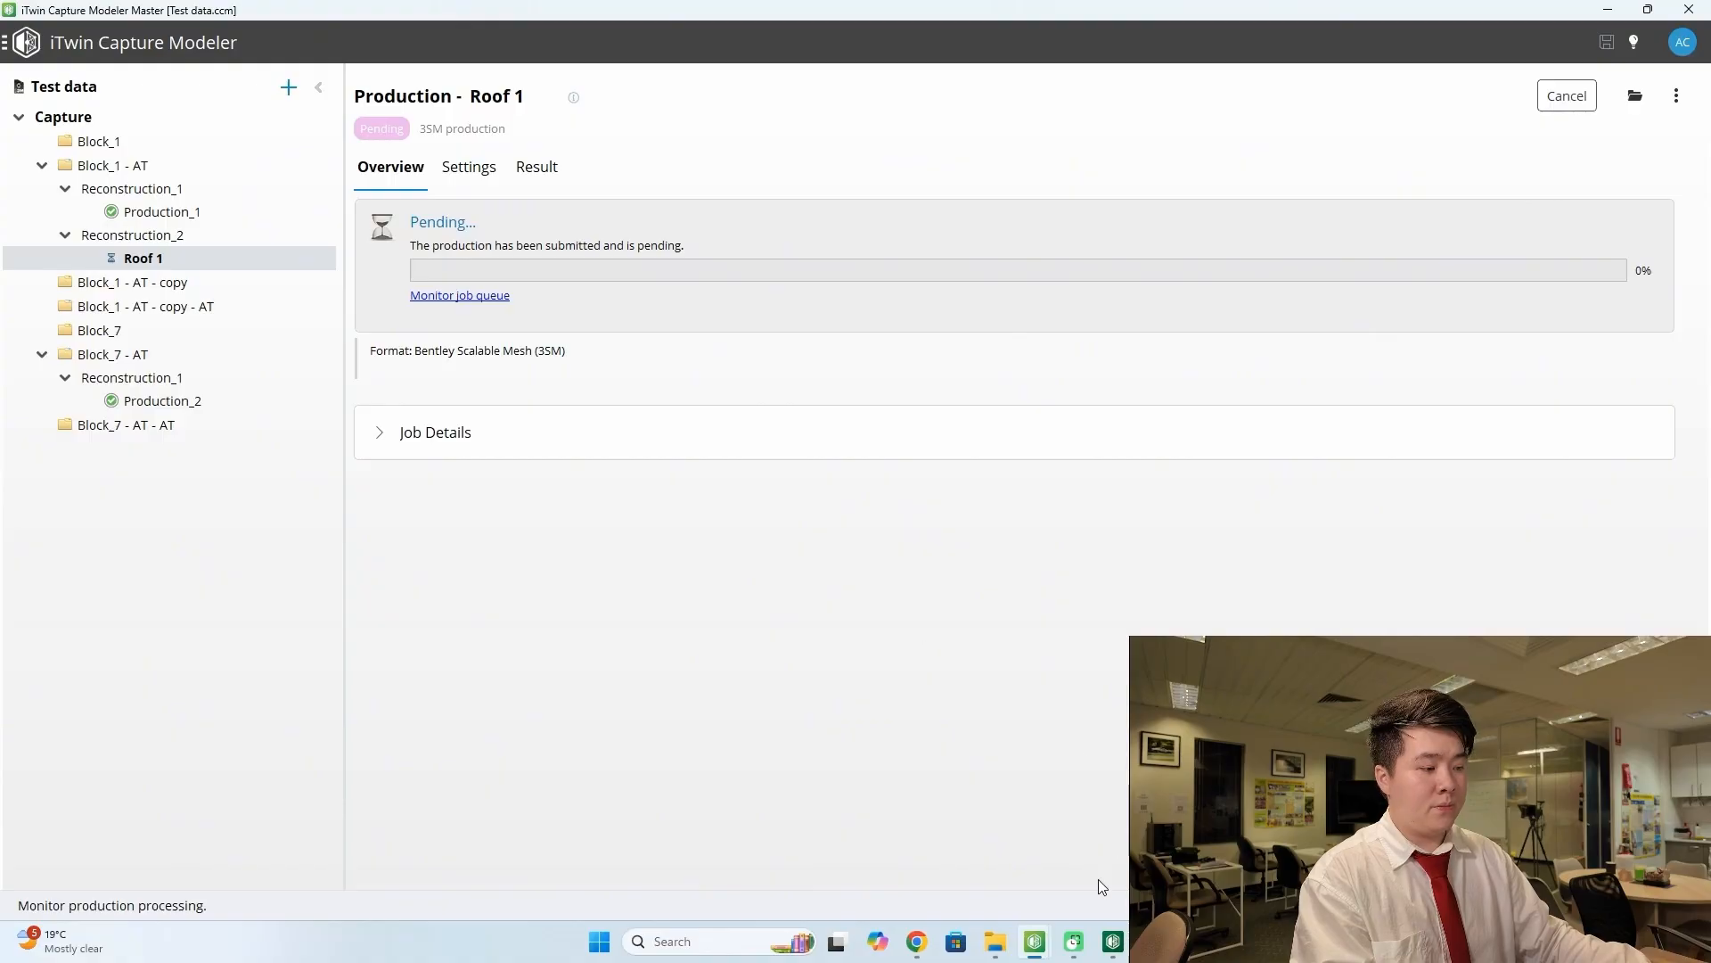
- Check the running tasks in the Modeler Engine console and cancel the processing of the Roof 1 production
{"action": "mouse_move", "coordinate": [1039, 941]}
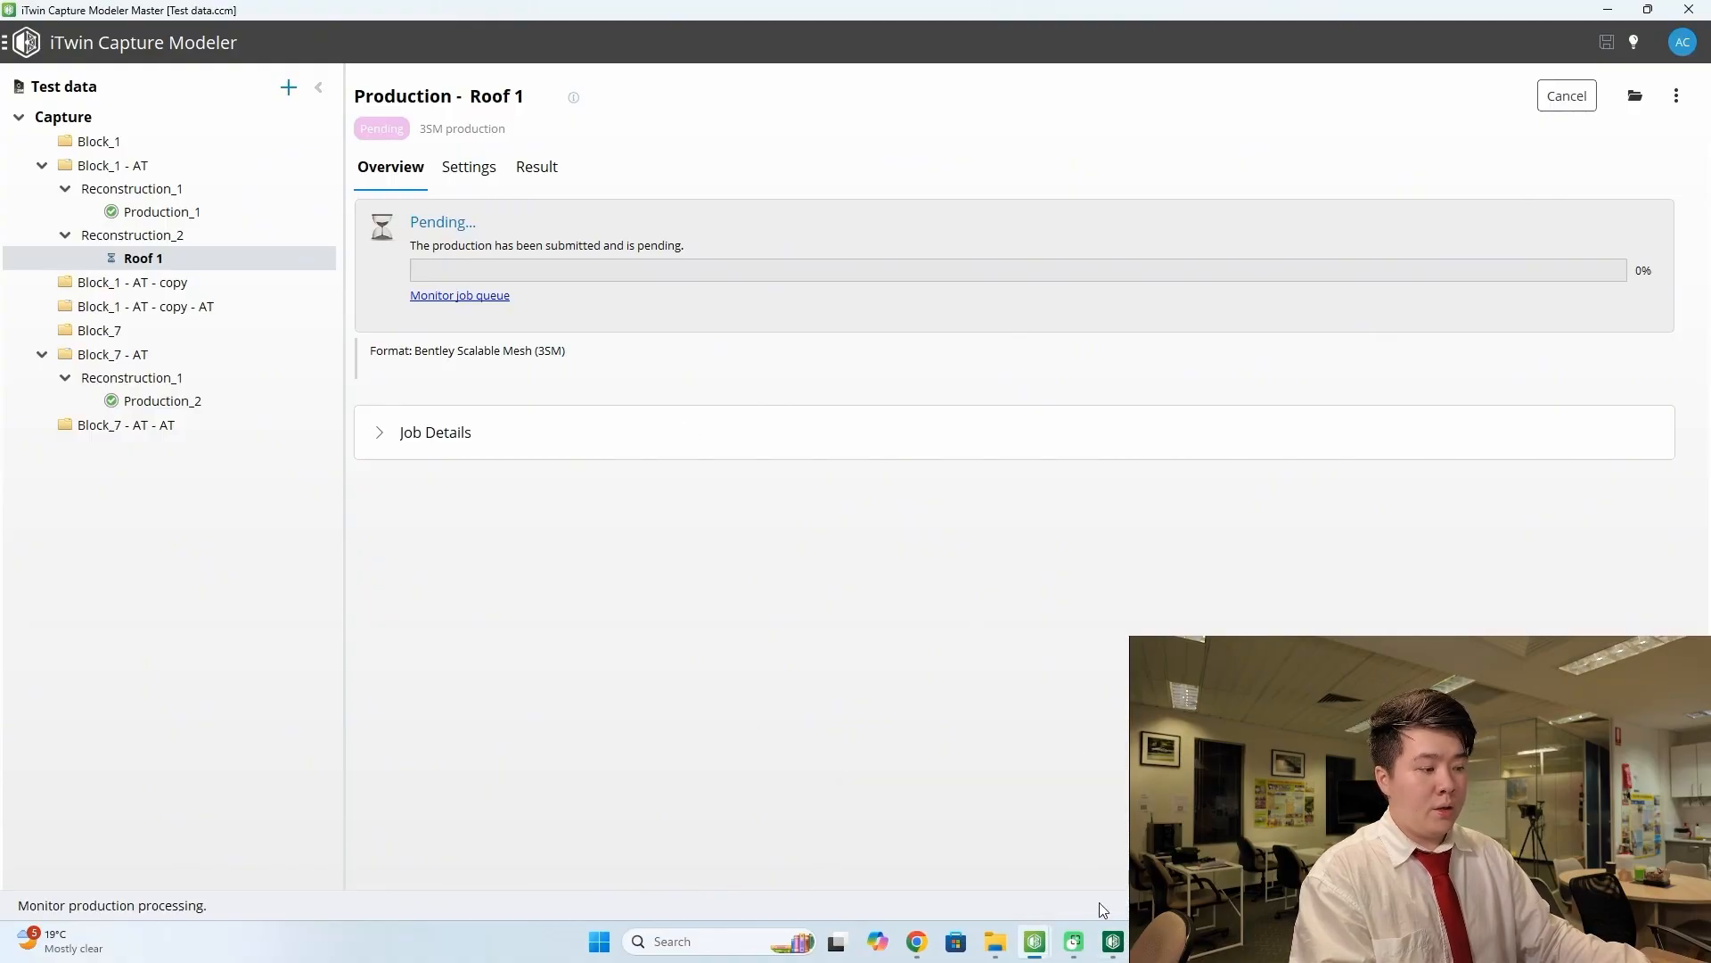
{"action": "left_click", "coordinate": [1106, 938]}
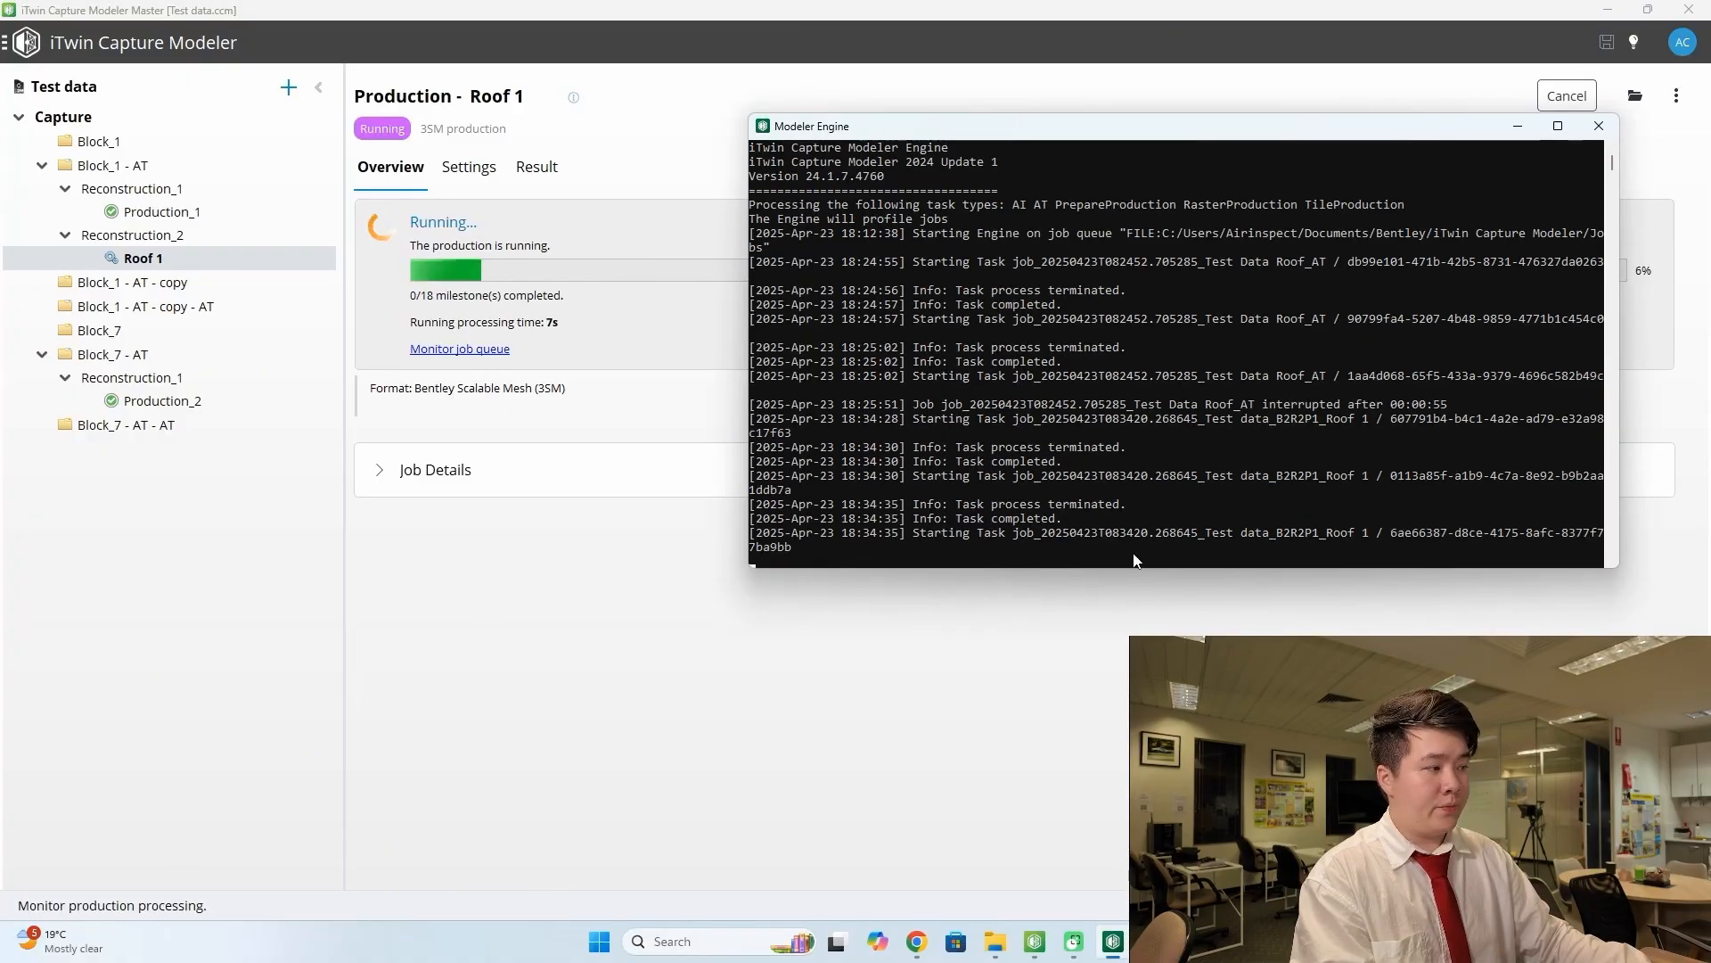
{"action": "left_click_drag", "start_coordinate": [1286, 573], "coordinate": [1287, 679]}
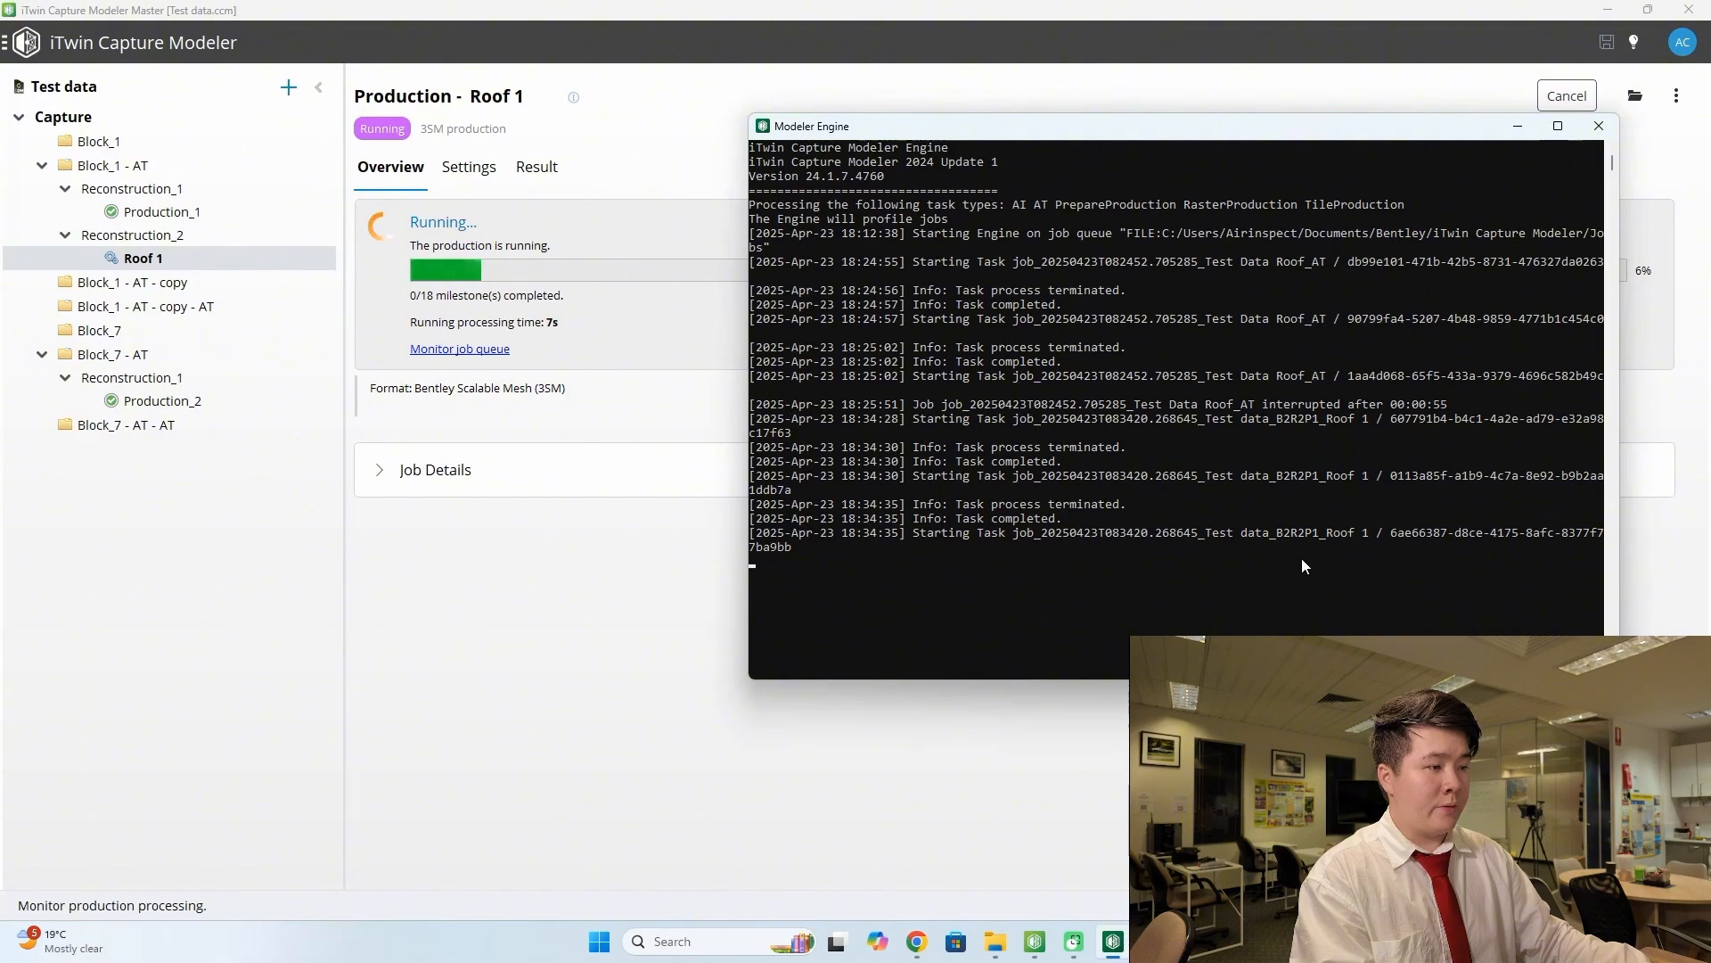
{"action": "left_click", "coordinate": [1518, 126]}
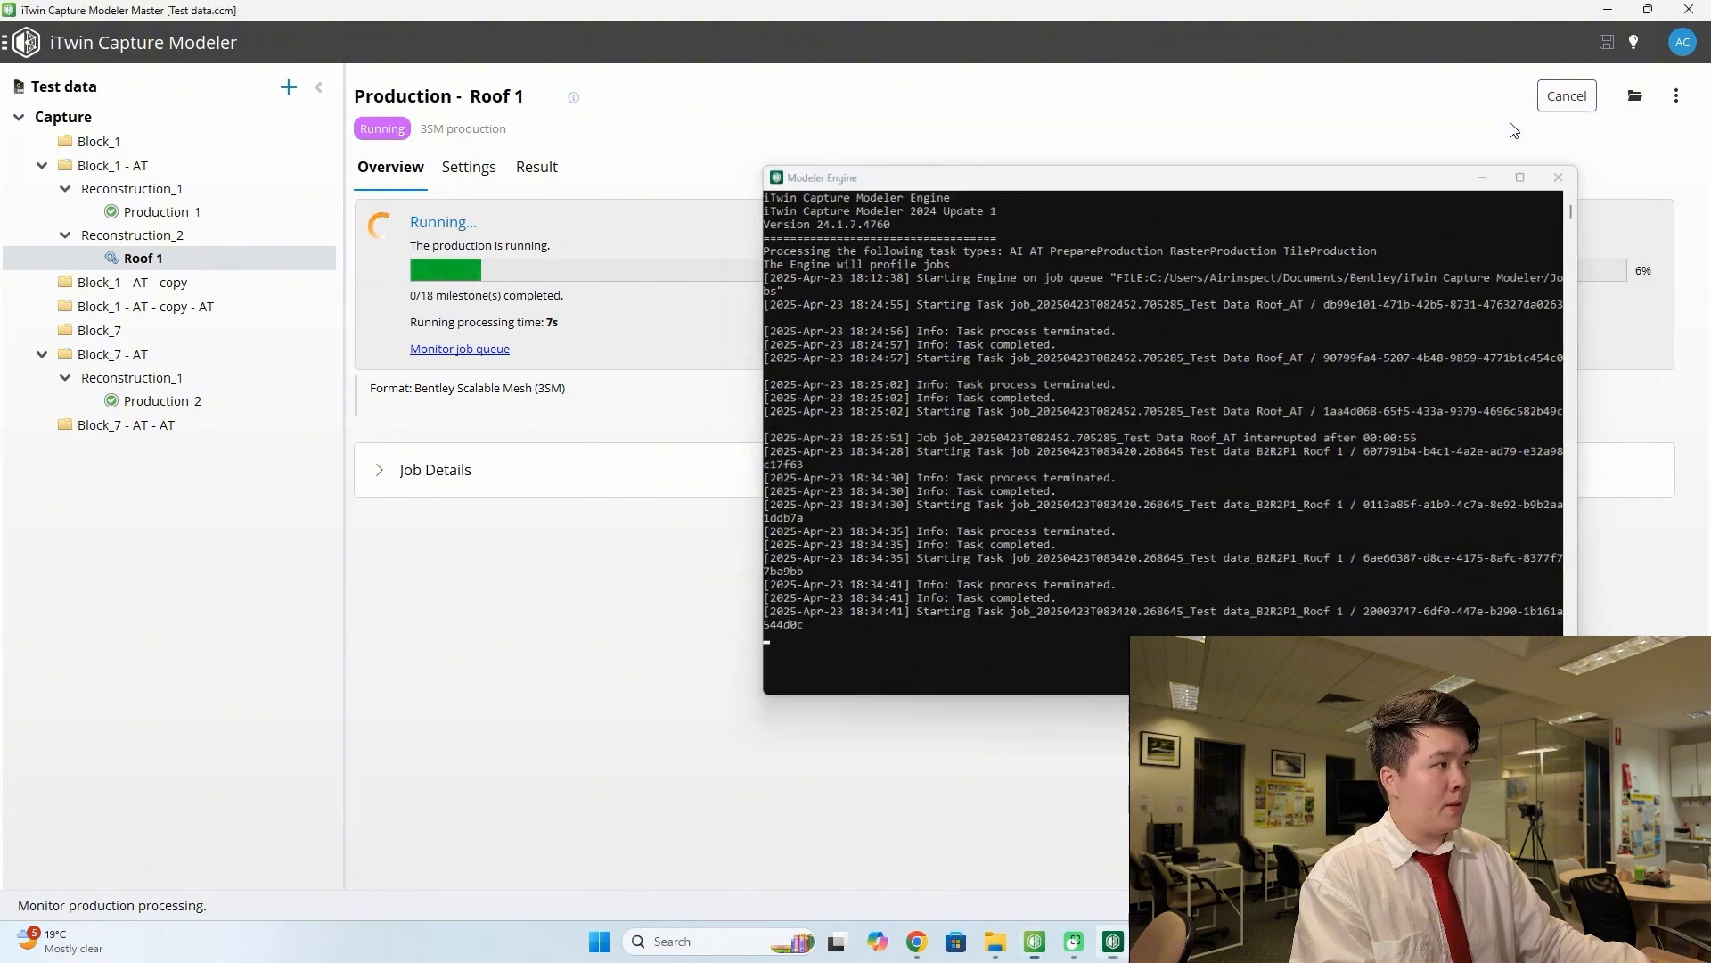
{"action": "left_click", "coordinate": [1562, 100]}
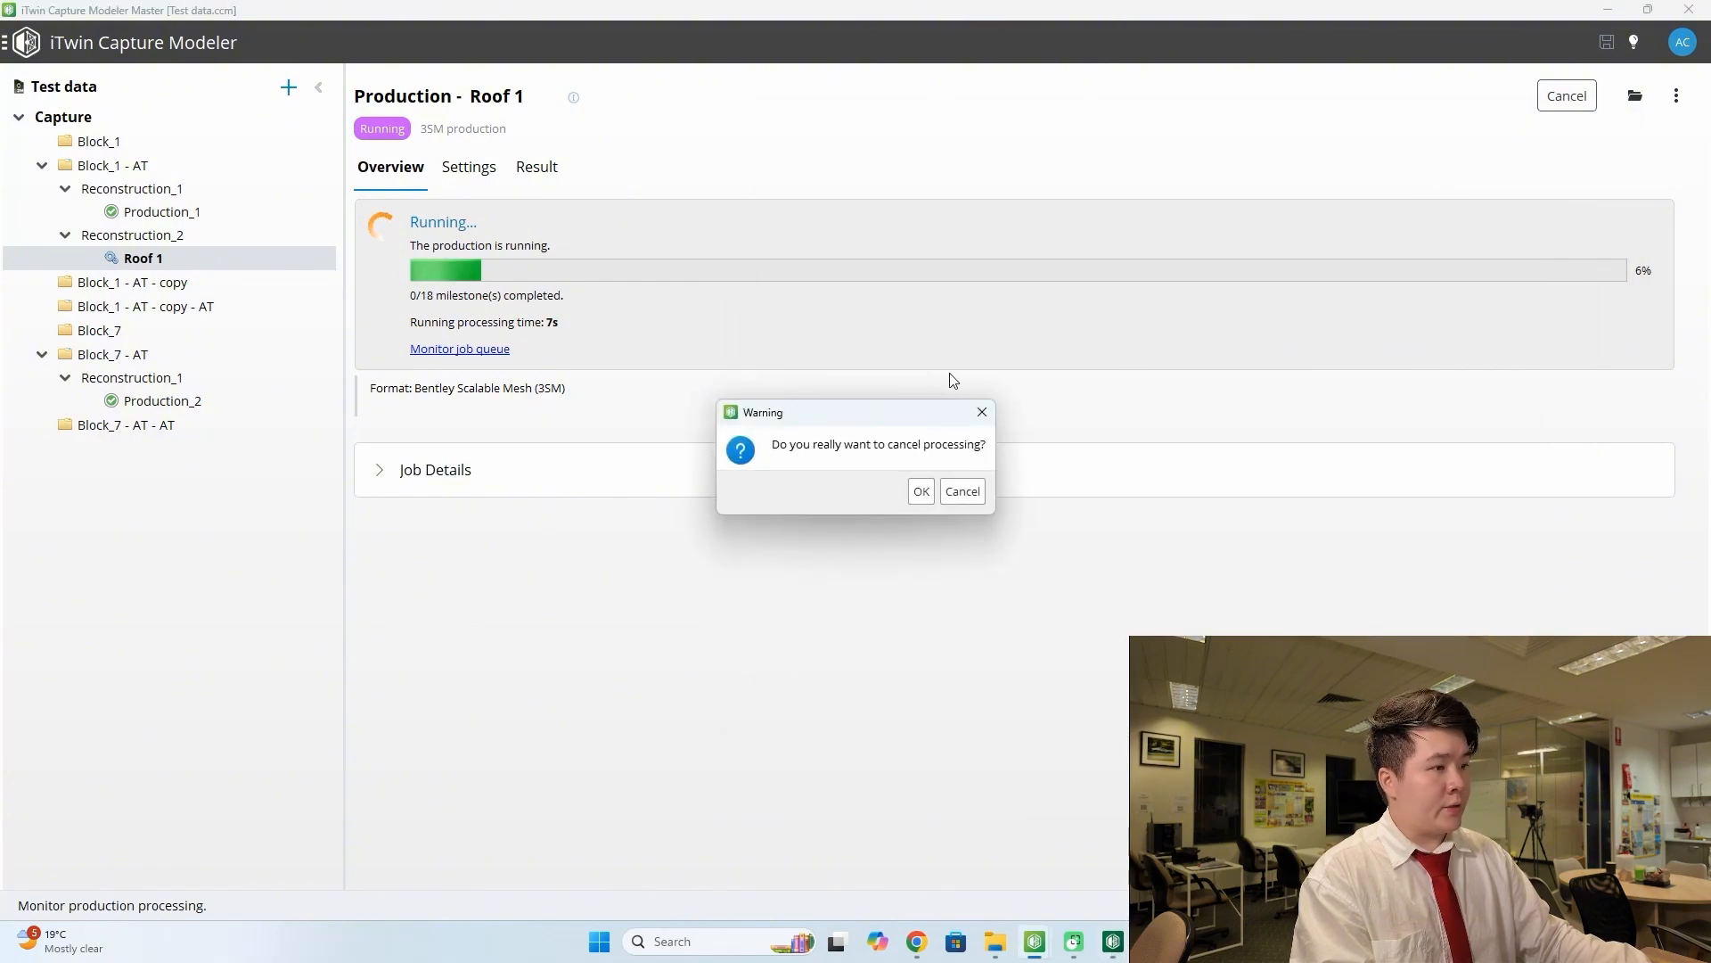
{"action": "left_click", "coordinate": [923, 492]}
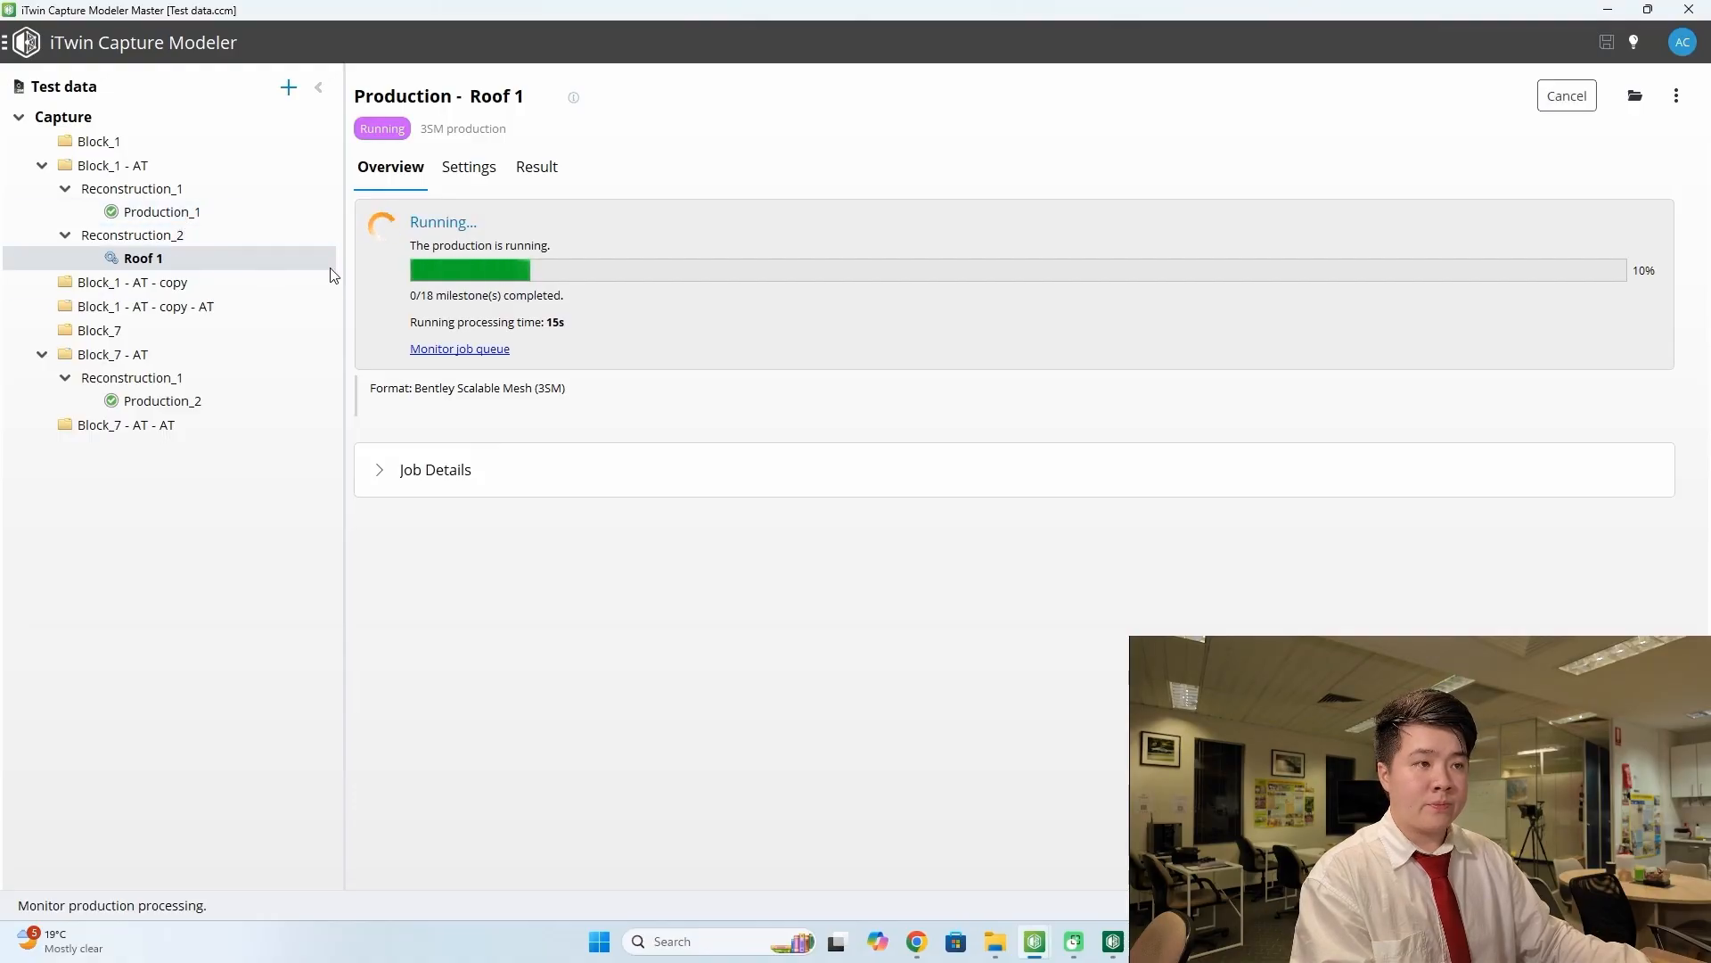
- Open the completed Production_1 under Reconstruction_1 and look through its job details and tile milestones
{"action": "left_click", "coordinate": [190, 213]}
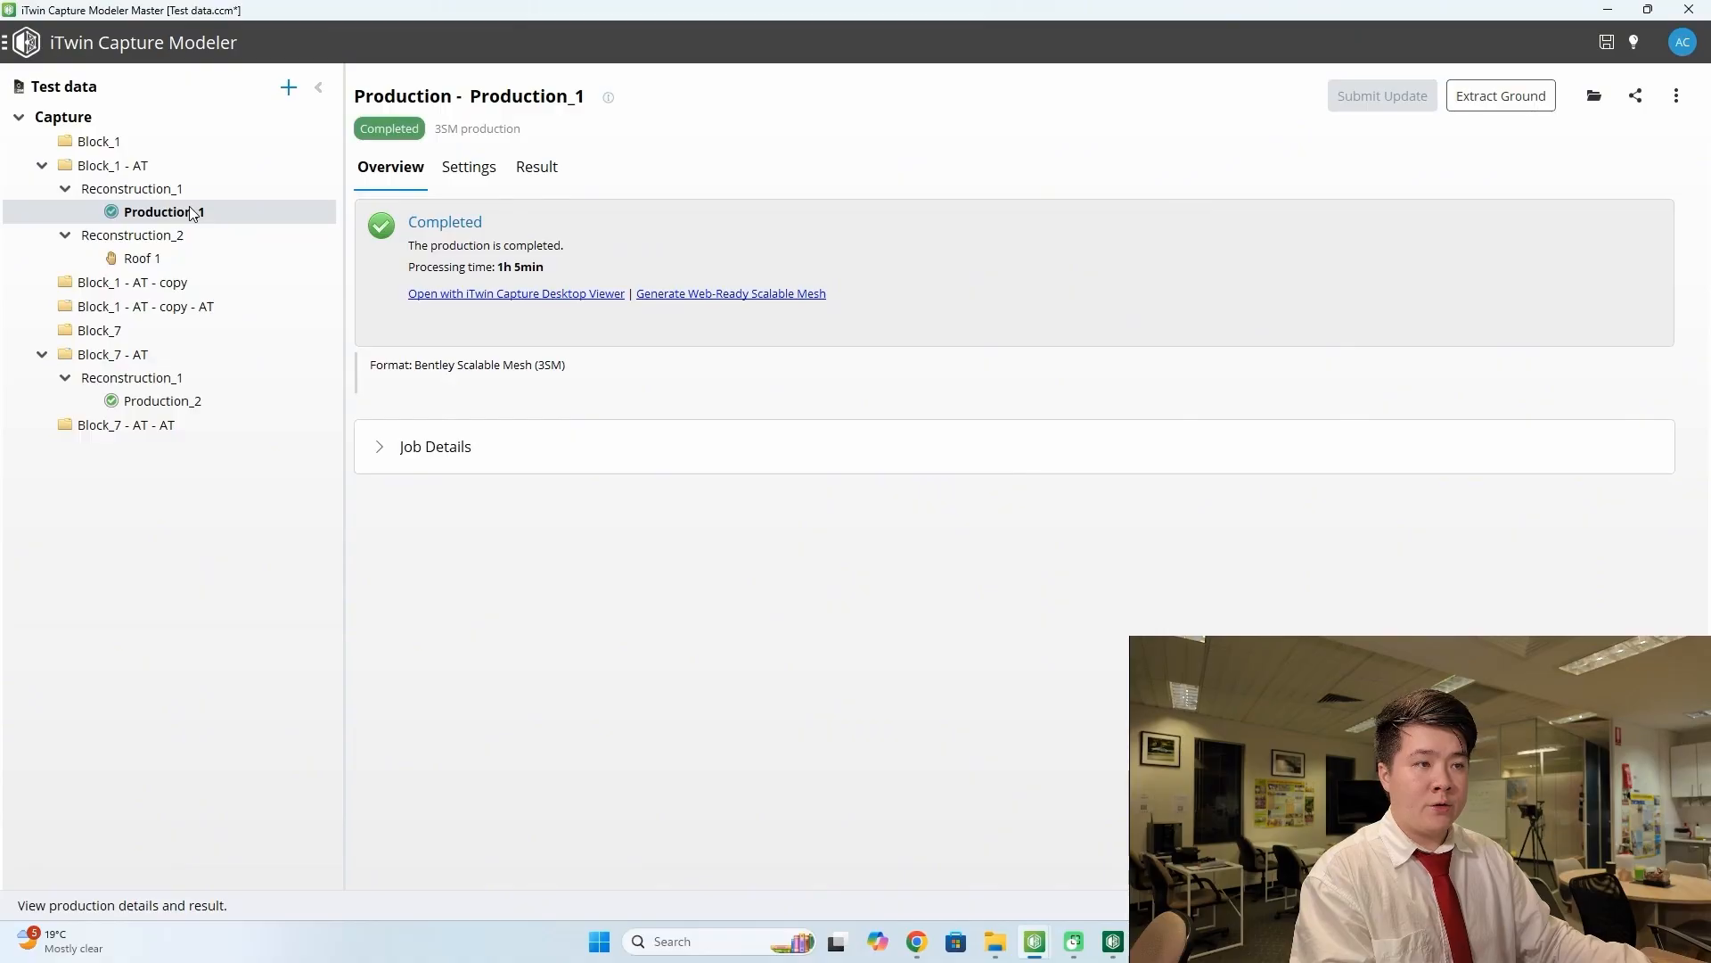
{"action": "left_click", "coordinate": [379, 447]}
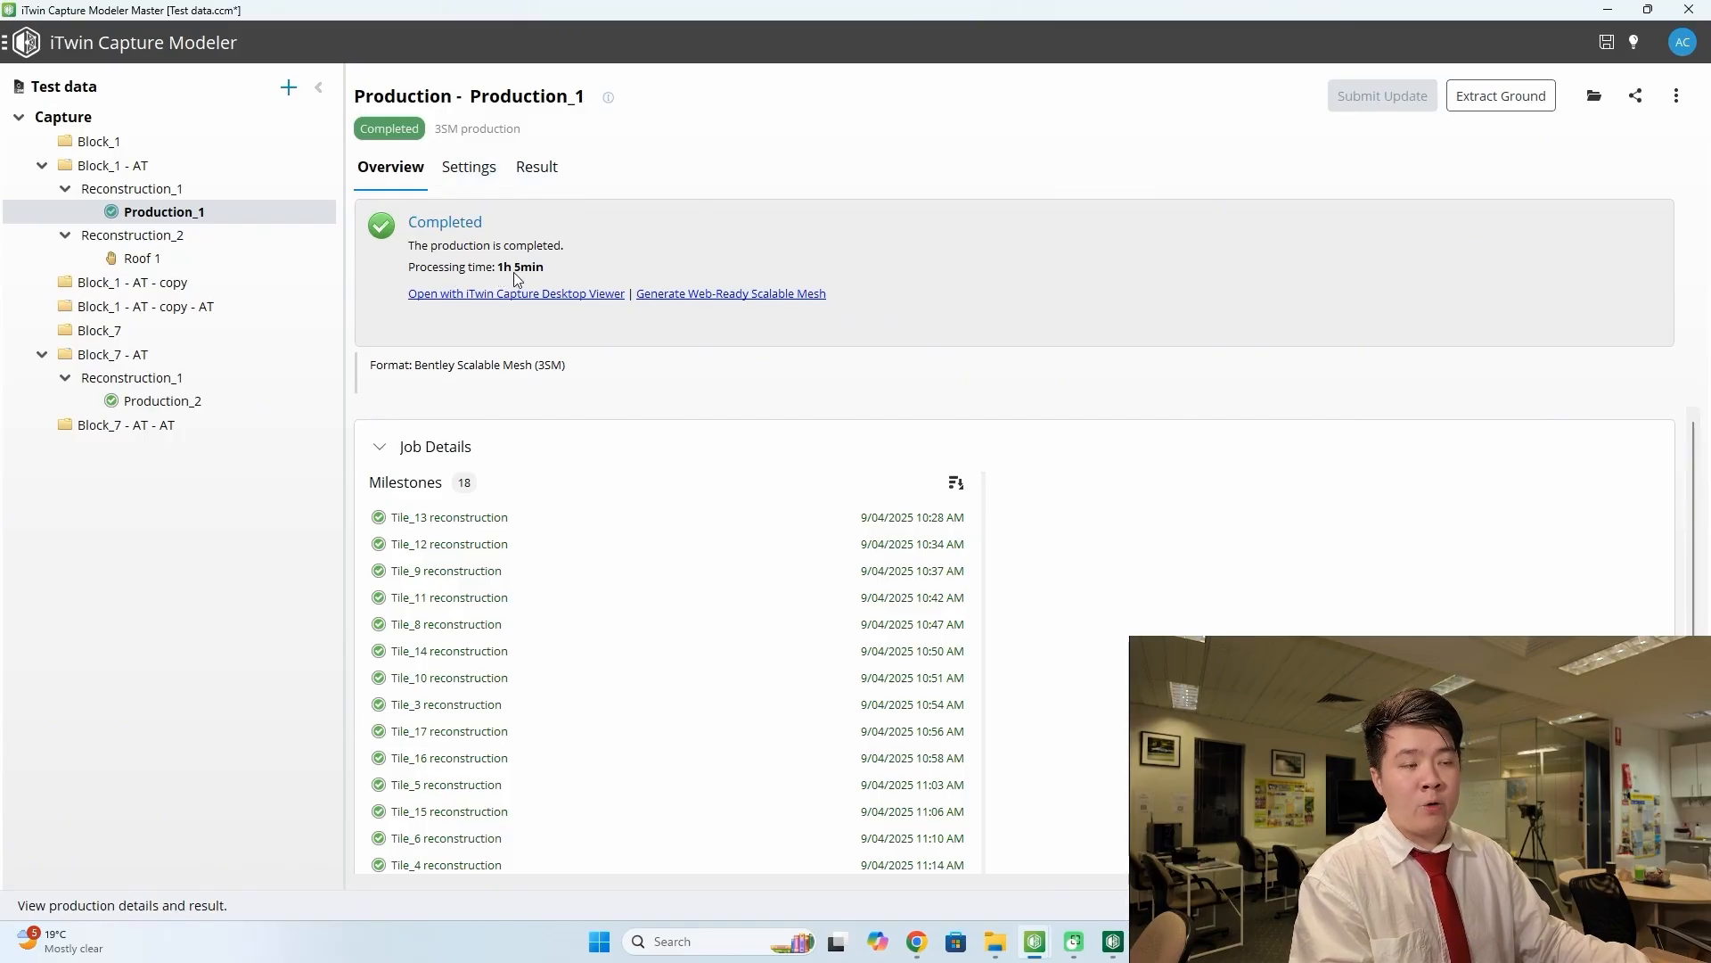
{"action": "left_click", "coordinate": [380, 447]}
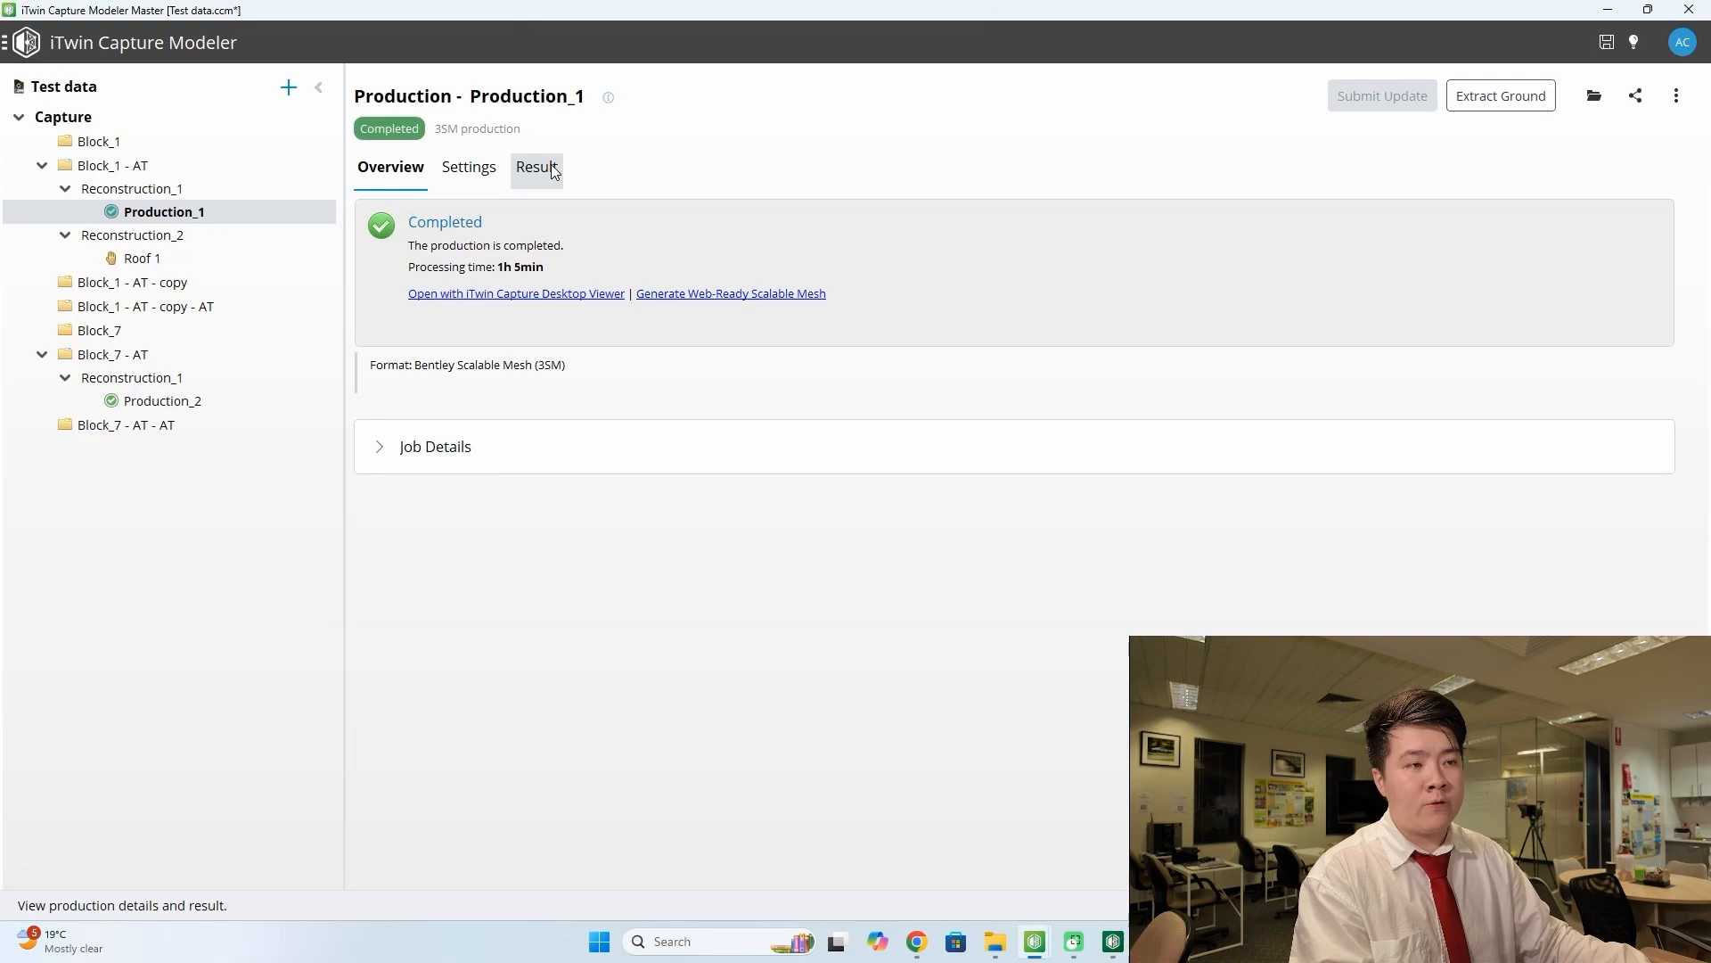
- Review Production_1's settings, including format, texture compression, texture size, level of detail, web-ready mesh option and spatial reference system
{"action": "left_click", "coordinate": [457, 182]}
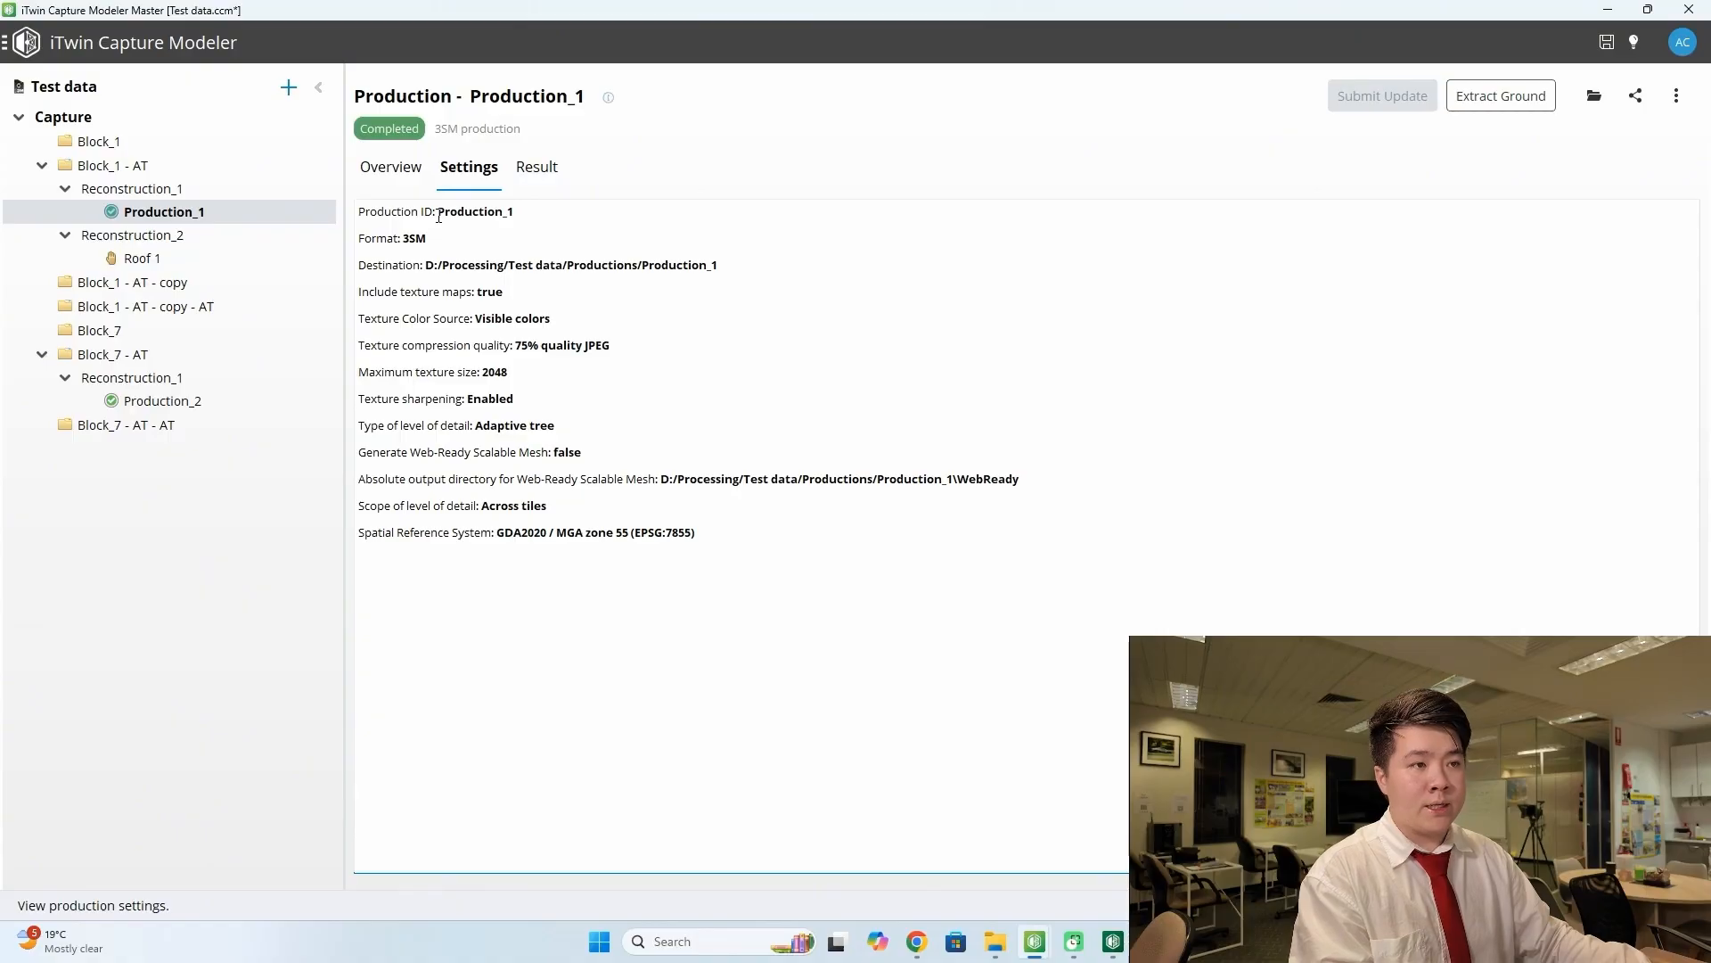
{"action": "left_click_drag", "start_coordinate": [363, 241], "coordinate": [420, 250]}
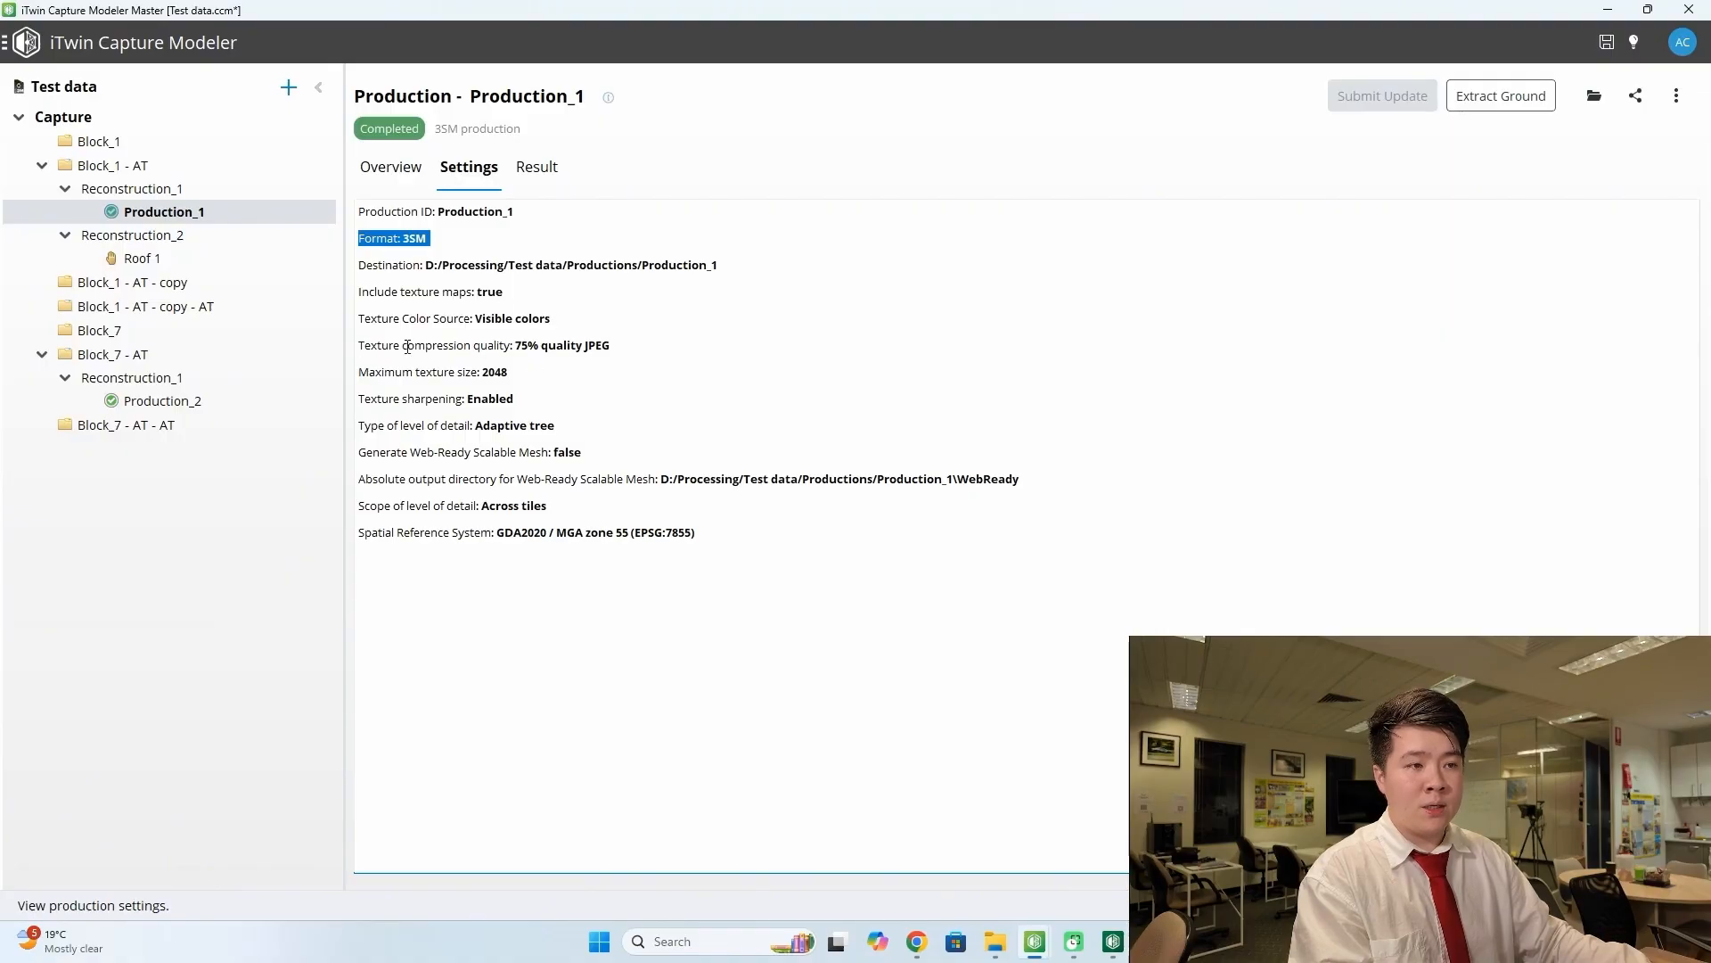
{"action": "left_click_drag", "start_coordinate": [407, 347], "coordinate": [561, 372]}
{"action": "left_click", "coordinate": [508, 403]}
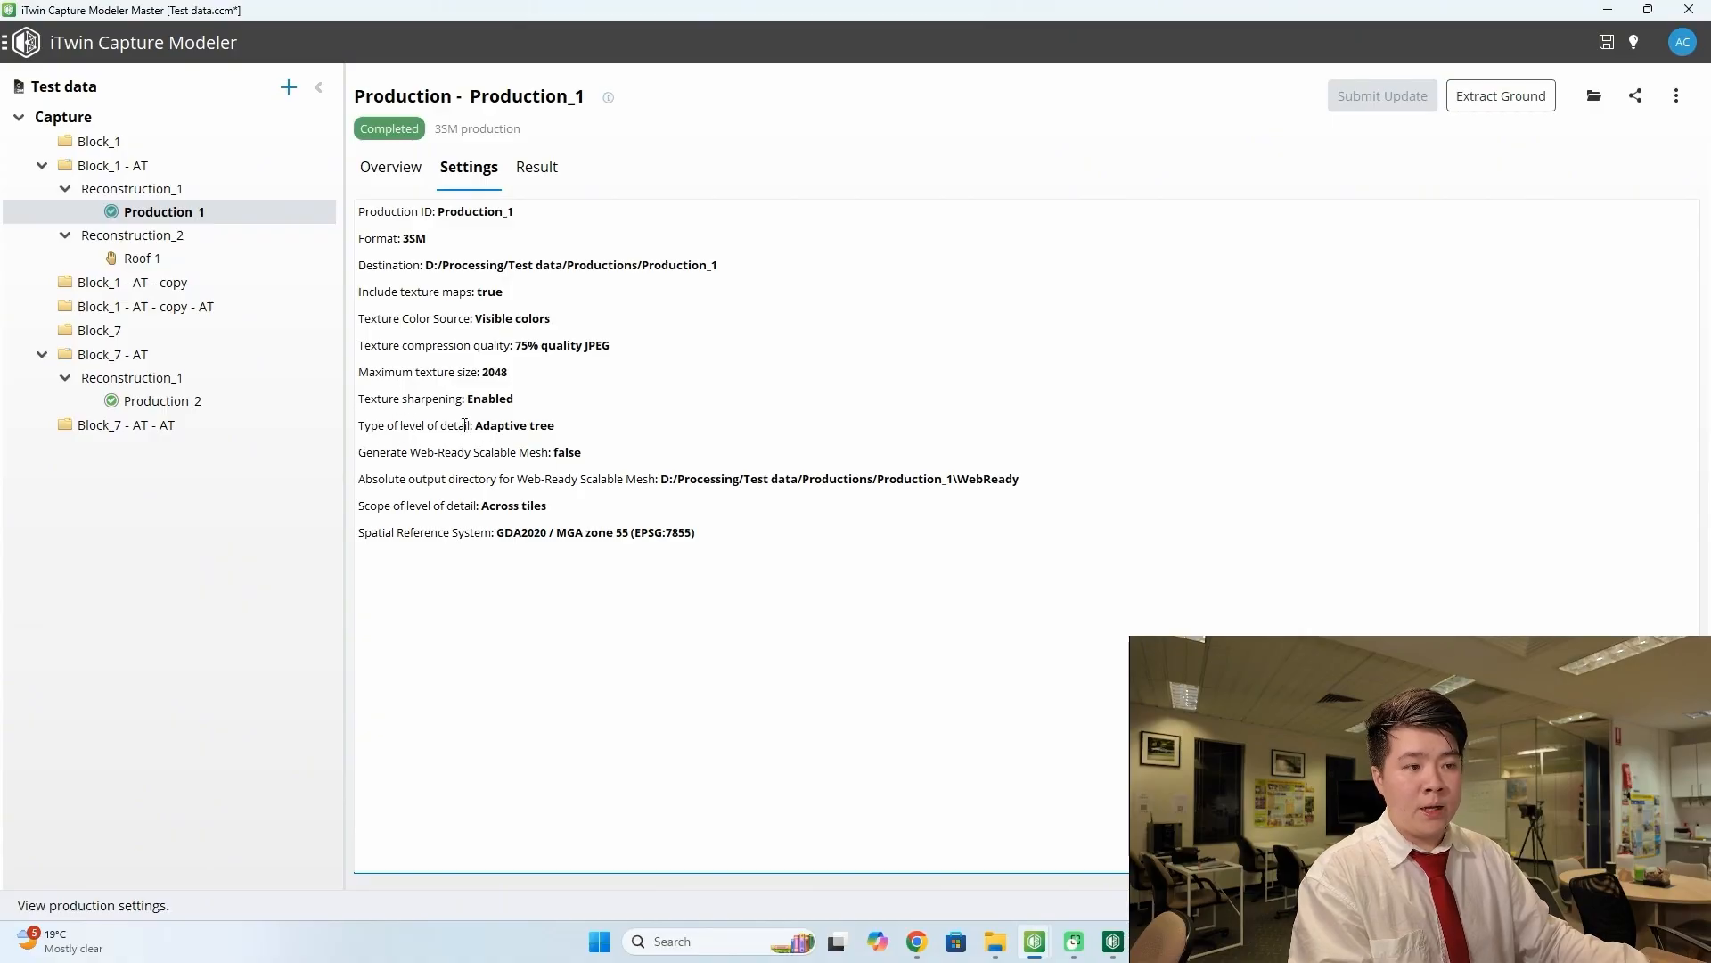
{"action": "left_click_drag", "start_coordinate": [464, 425], "coordinate": [555, 427]}
{"action": "left_click_drag", "start_coordinate": [421, 425], "coordinate": [592, 465]}
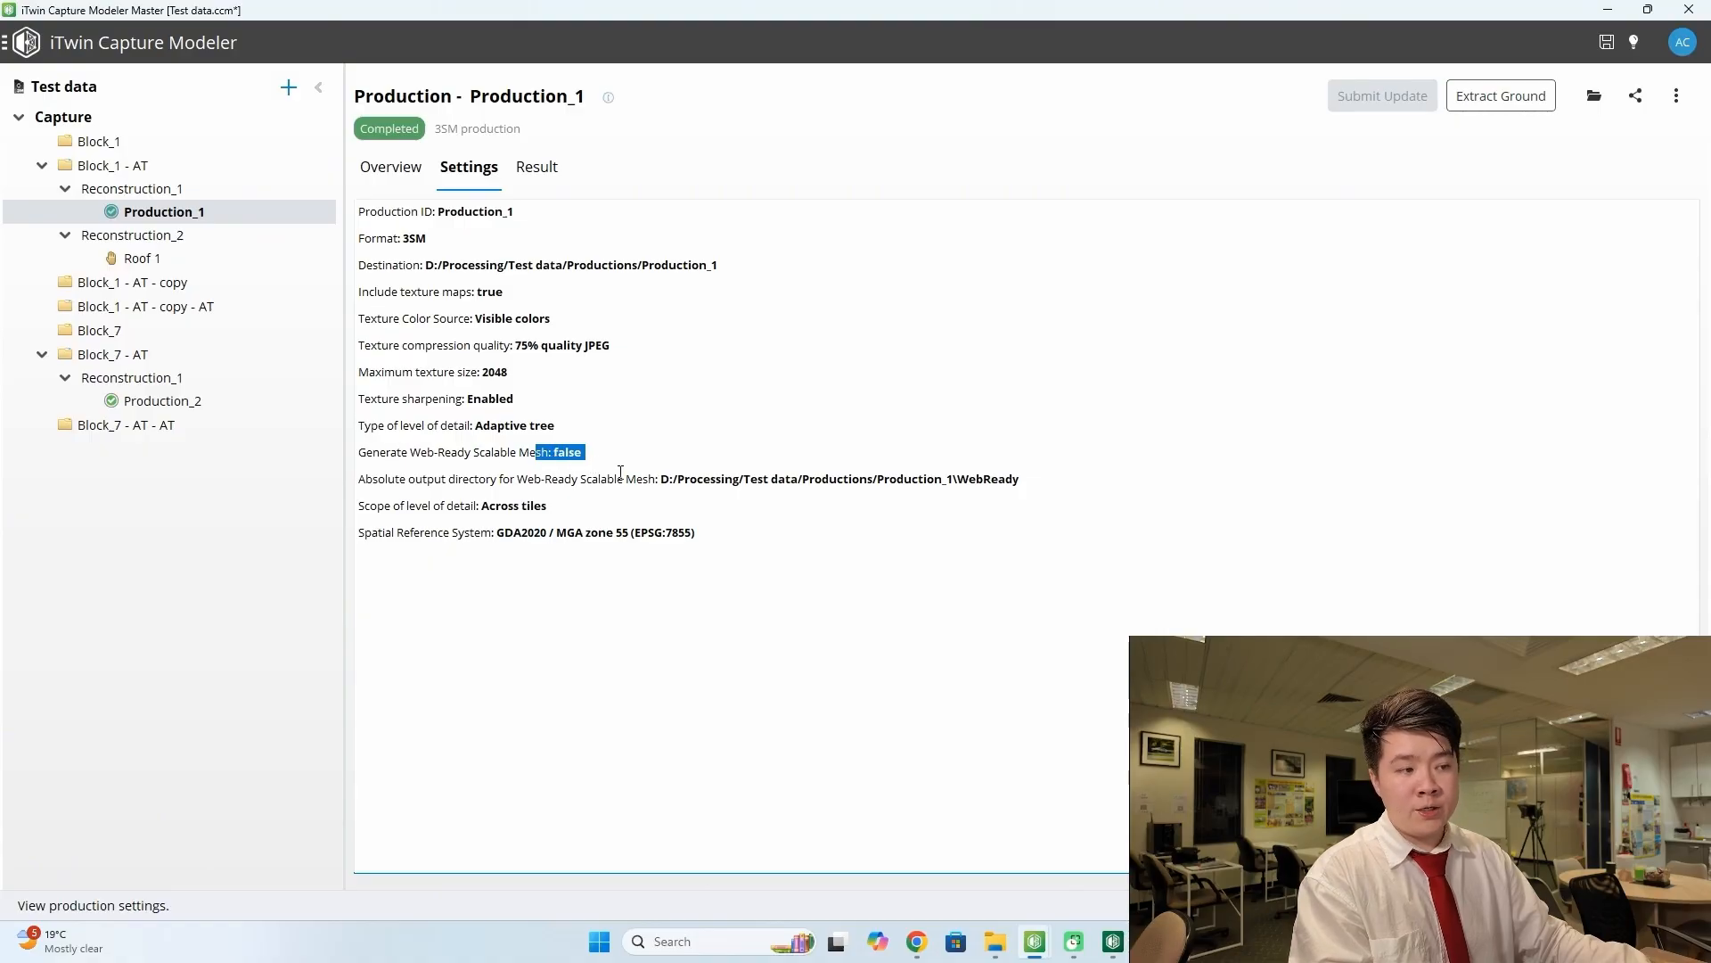
{"action": "left_click_drag", "start_coordinate": [385, 506], "coordinate": [694, 533]}
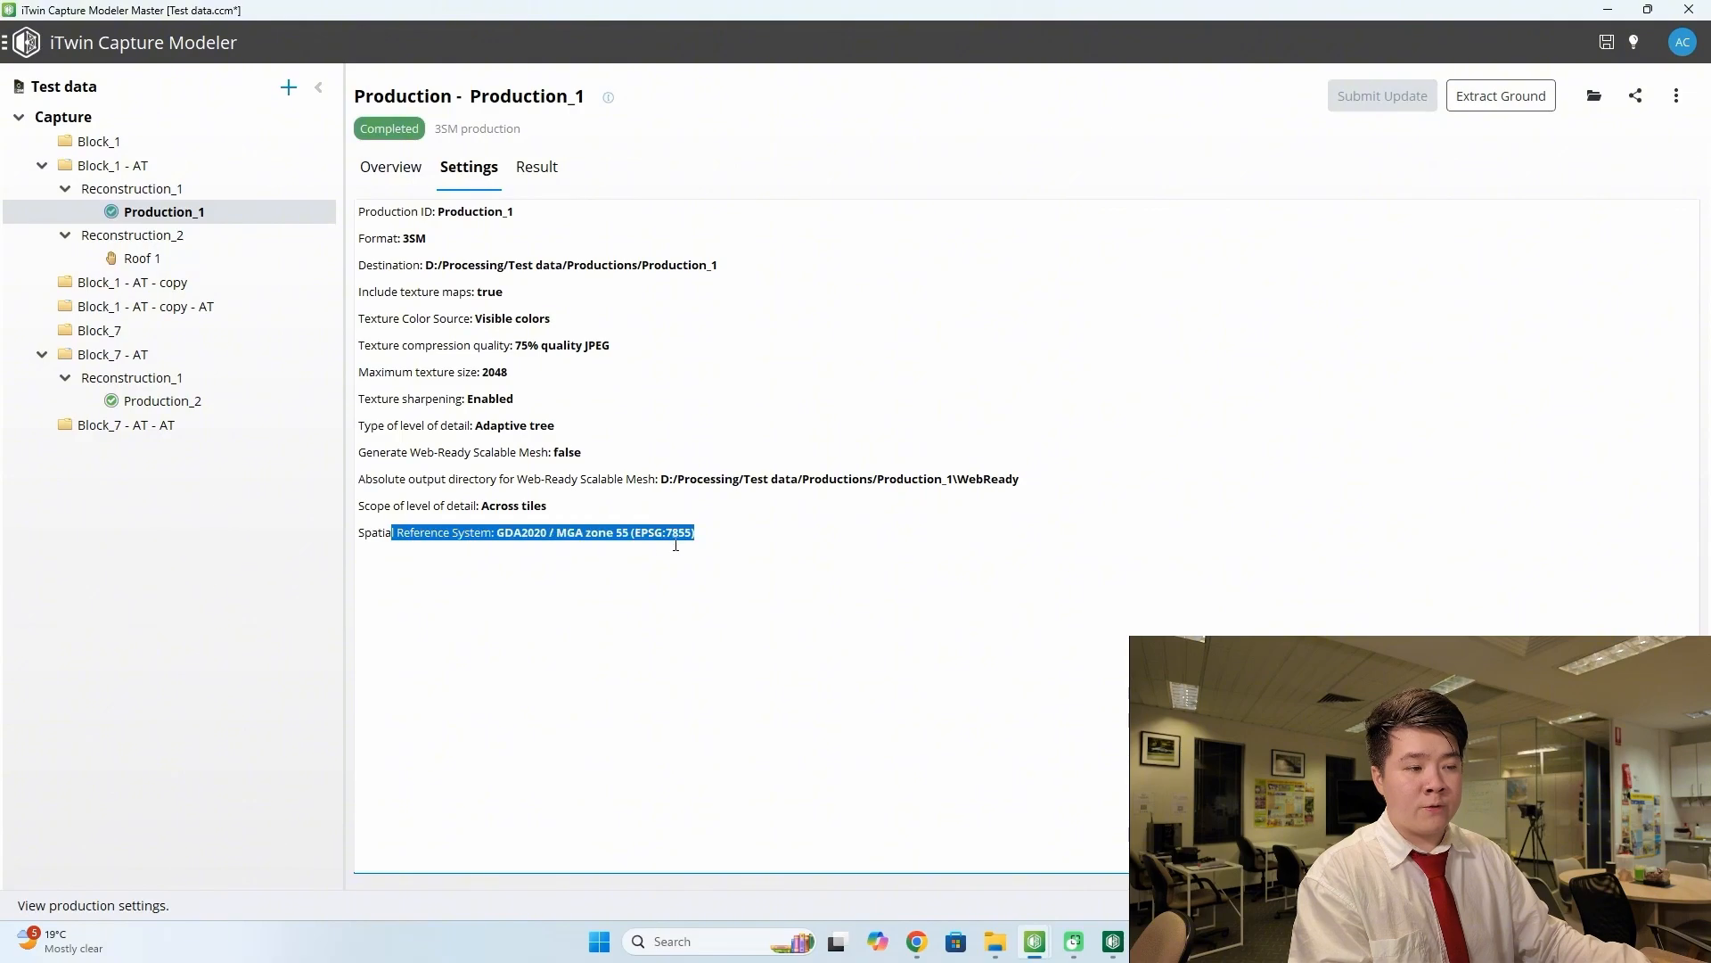
{"action": "left_click", "coordinate": [501, 396]}
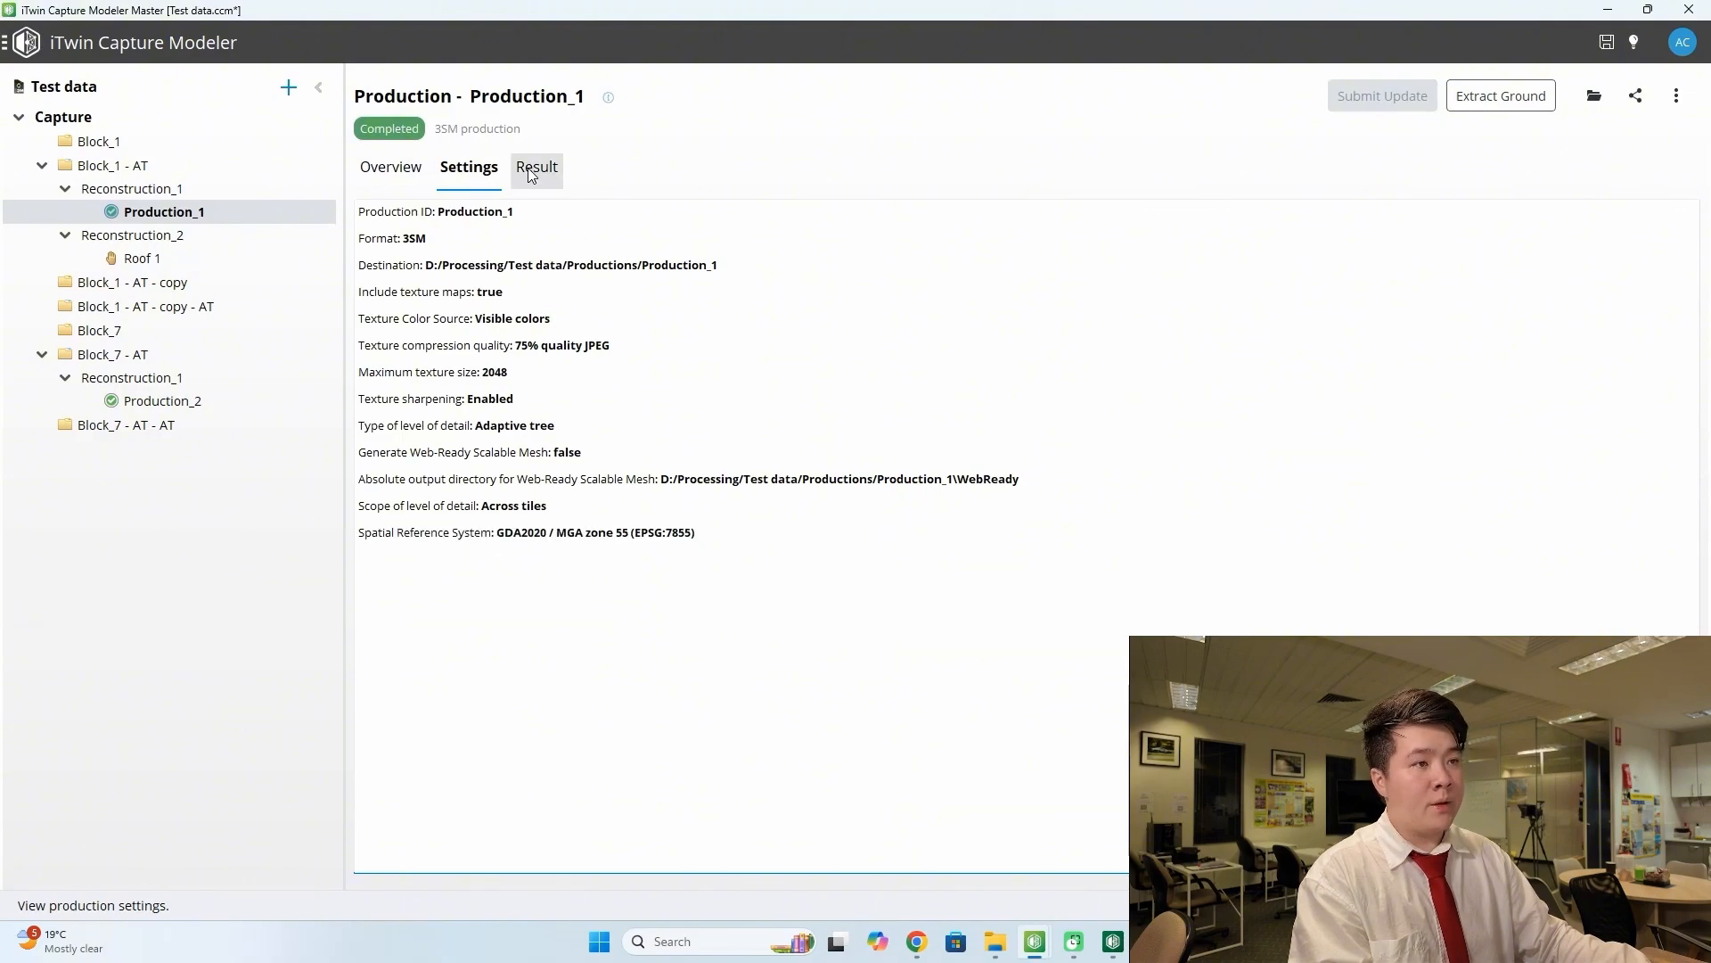
- Display the 3D result of Production_1 and examine the house's red roof from above
{"action": "left_click", "coordinate": [536, 168]}
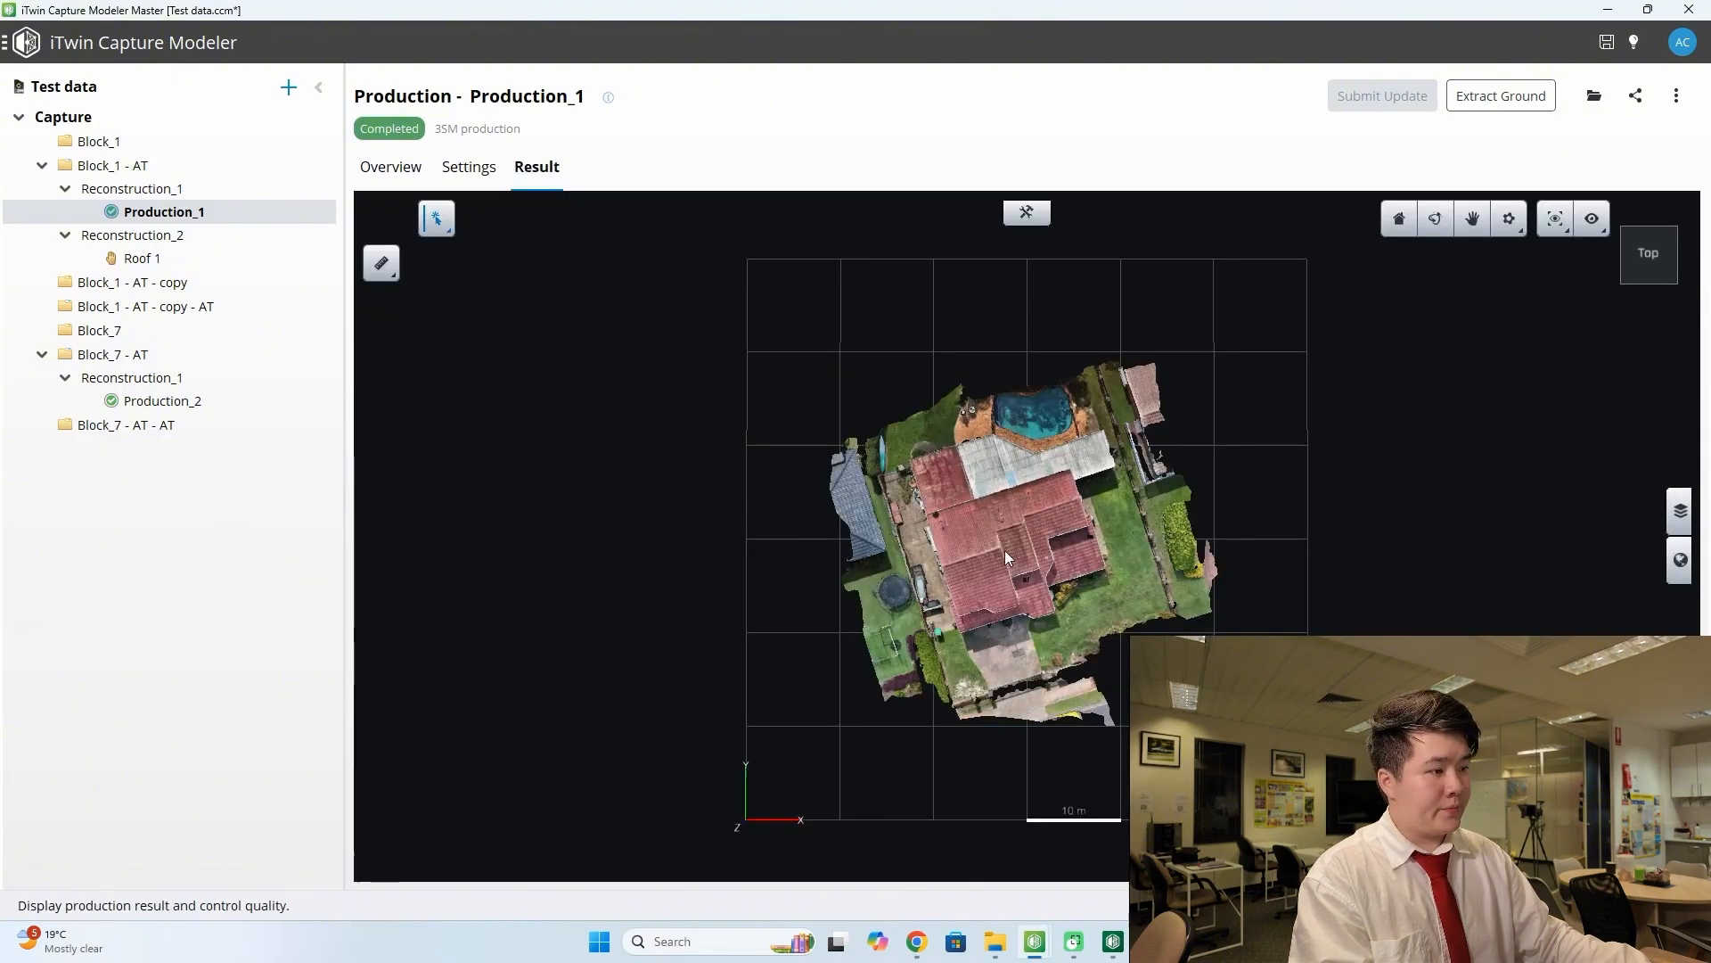
{"action": "scroll", "coordinate": [1004, 549], "scroll_direction": "up", "scroll_amount": 5}
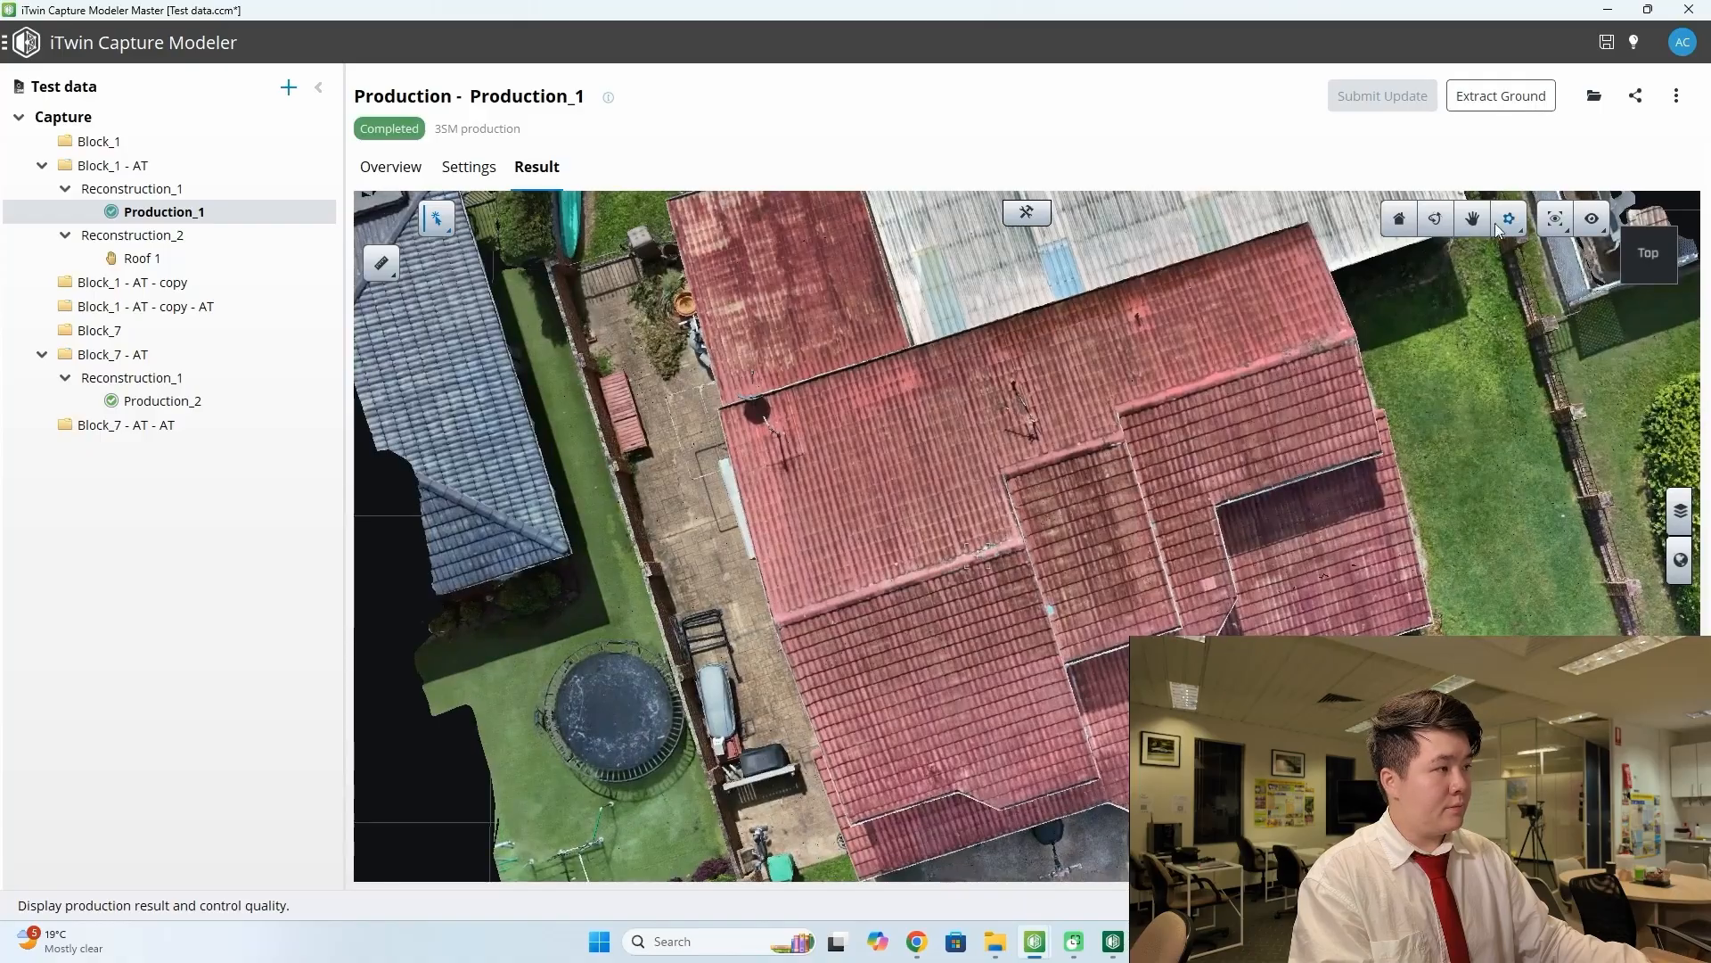
{"action": "left_click", "coordinate": [1435, 220]}
{"action": "left_click_drag", "start_coordinate": [1437, 512], "coordinate": [1244, 455]}
{"action": "middle_click_drag", "start_coordinate": [1128, 499], "coordinate": [1023, 544]}
{"action": "left_click_drag", "start_coordinate": [1023, 526], "coordinate": [1022, 555]}
{"action": "scroll", "coordinate": [833, 533], "scroll_direction": "up", "scroll_amount": 1}
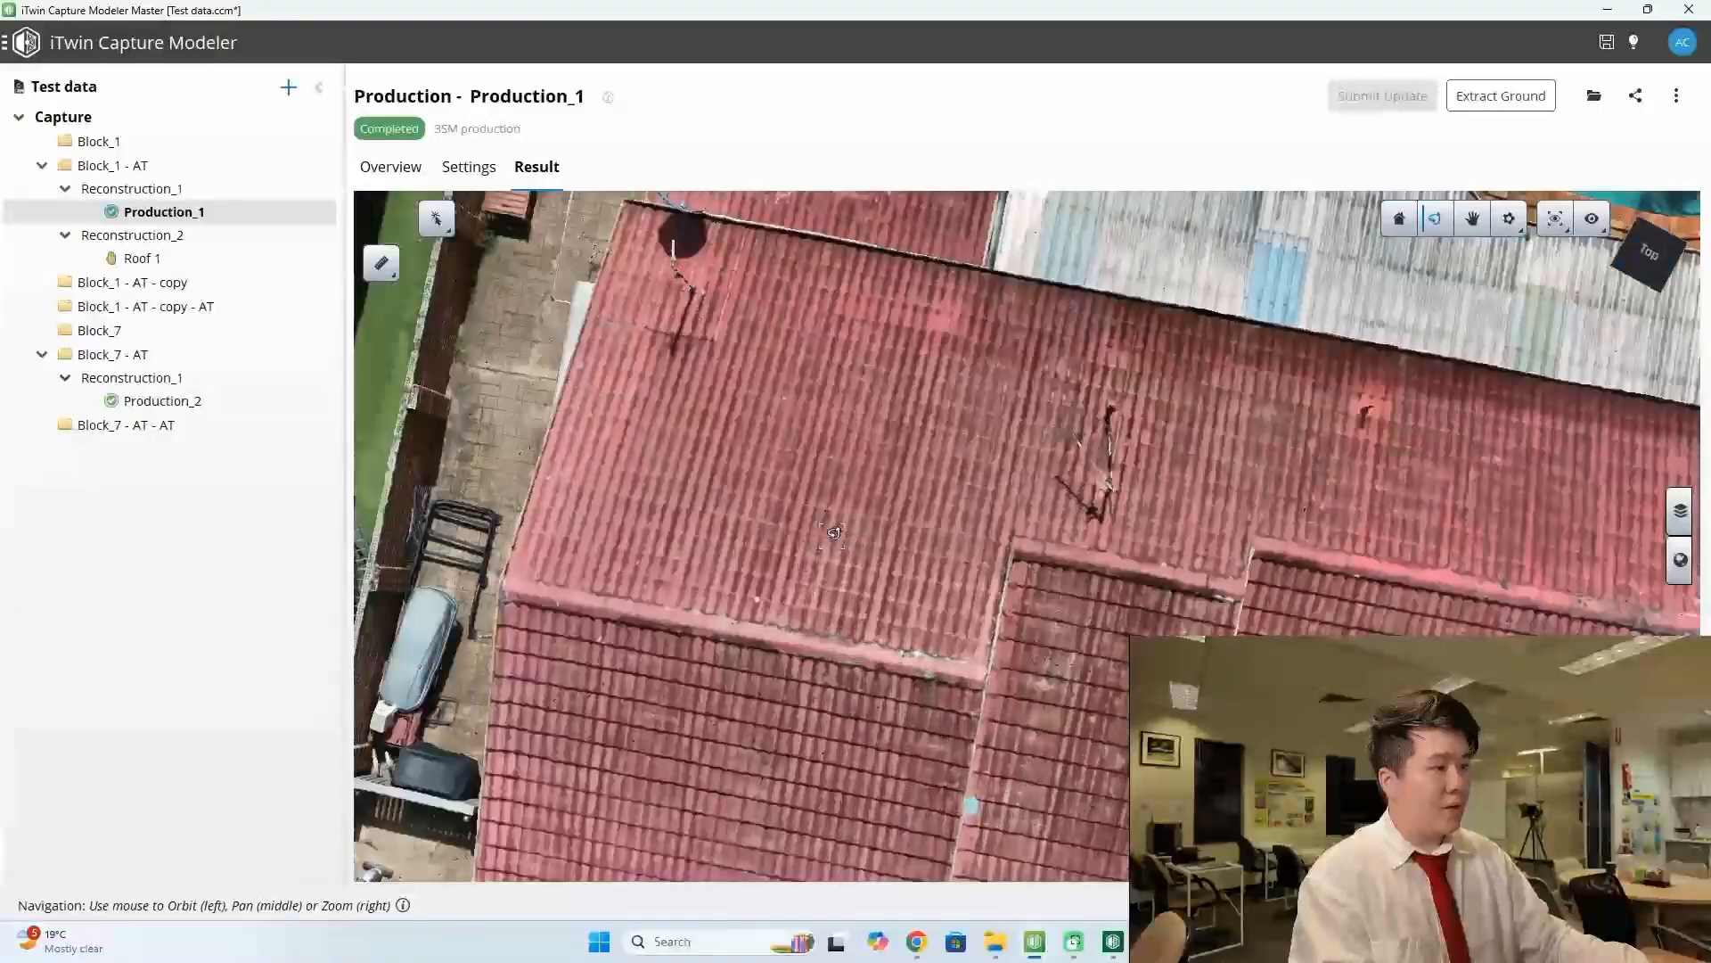
- Inspect the mesh quality of the red roof's tiles and ridge capping at close range
{"action": "left_click_drag", "start_coordinate": [834, 533], "coordinate": [878, 704]}
{"action": "scroll", "coordinate": [777, 721], "scroll_direction": "up", "scroll_amount": 2}
{"action": "scroll", "coordinate": [882, 592], "scroll_direction": "up", "scroll_amount": 5}
{"action": "scroll", "coordinate": [1074, 605], "scroll_direction": "down", "scroll_amount": 5}
{"action": "scroll", "coordinate": [951, 508], "scroll_direction": "up", "scroll_amount": 4}
{"action": "scroll", "coordinate": [951, 508], "scroll_direction": "down", "scroll_amount": 1}
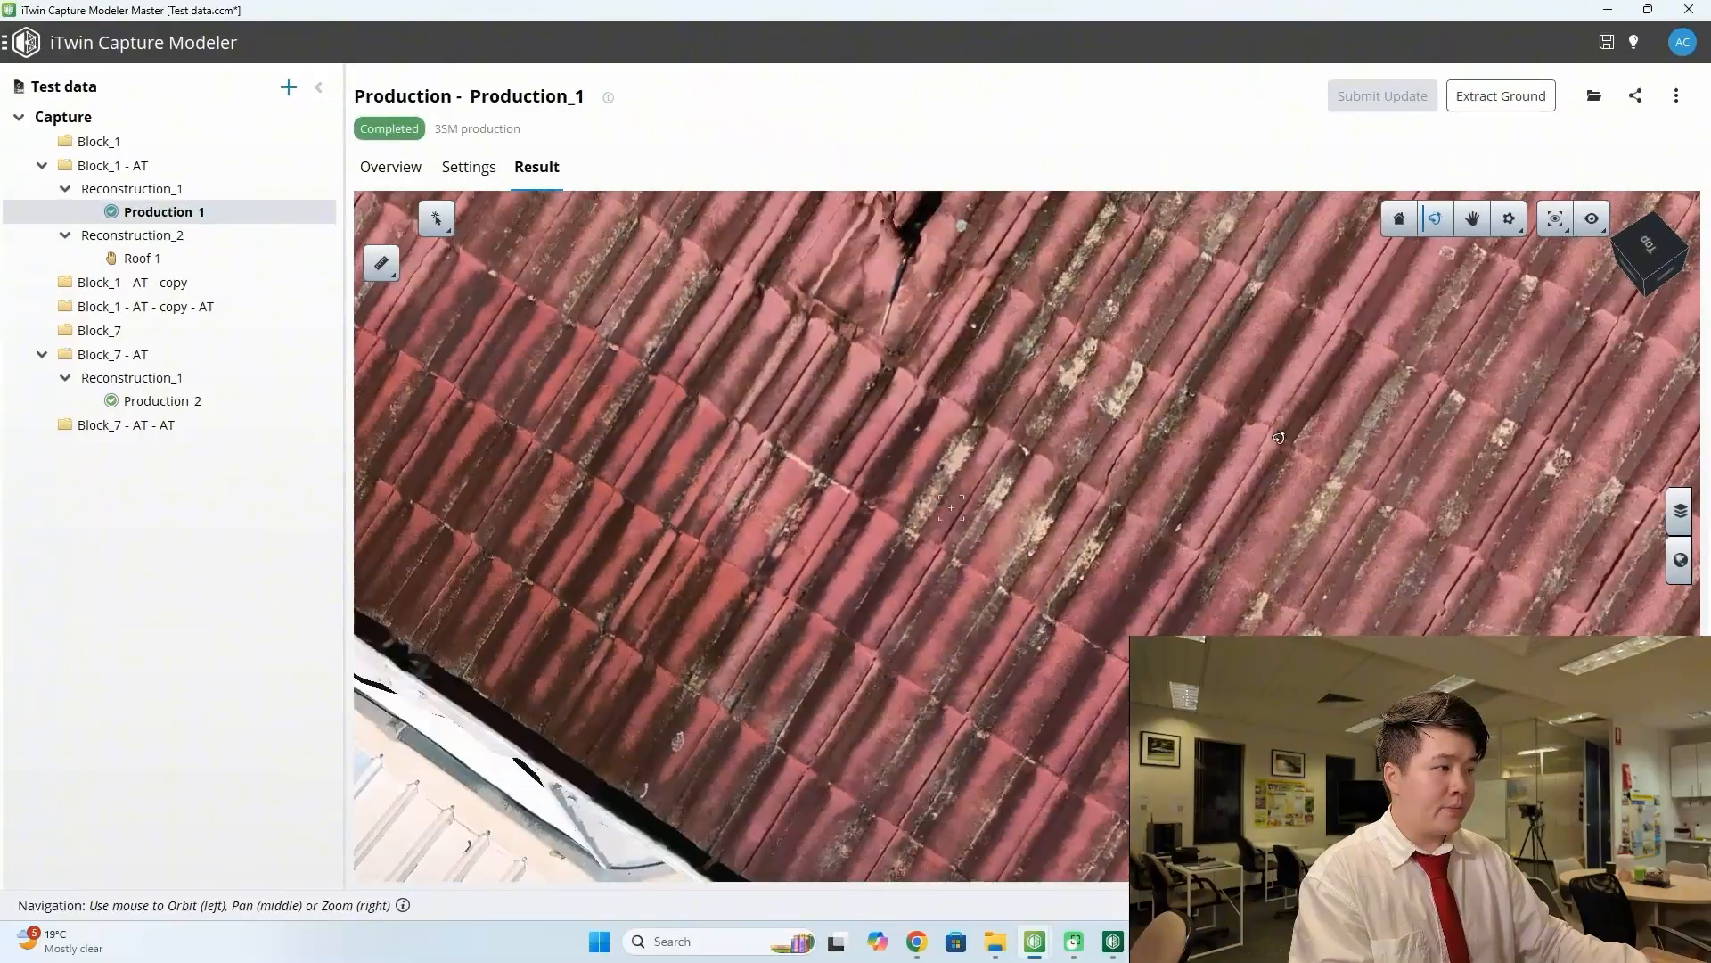
{"action": "left_click_drag", "start_coordinate": [1279, 437], "coordinate": [1349, 538]}
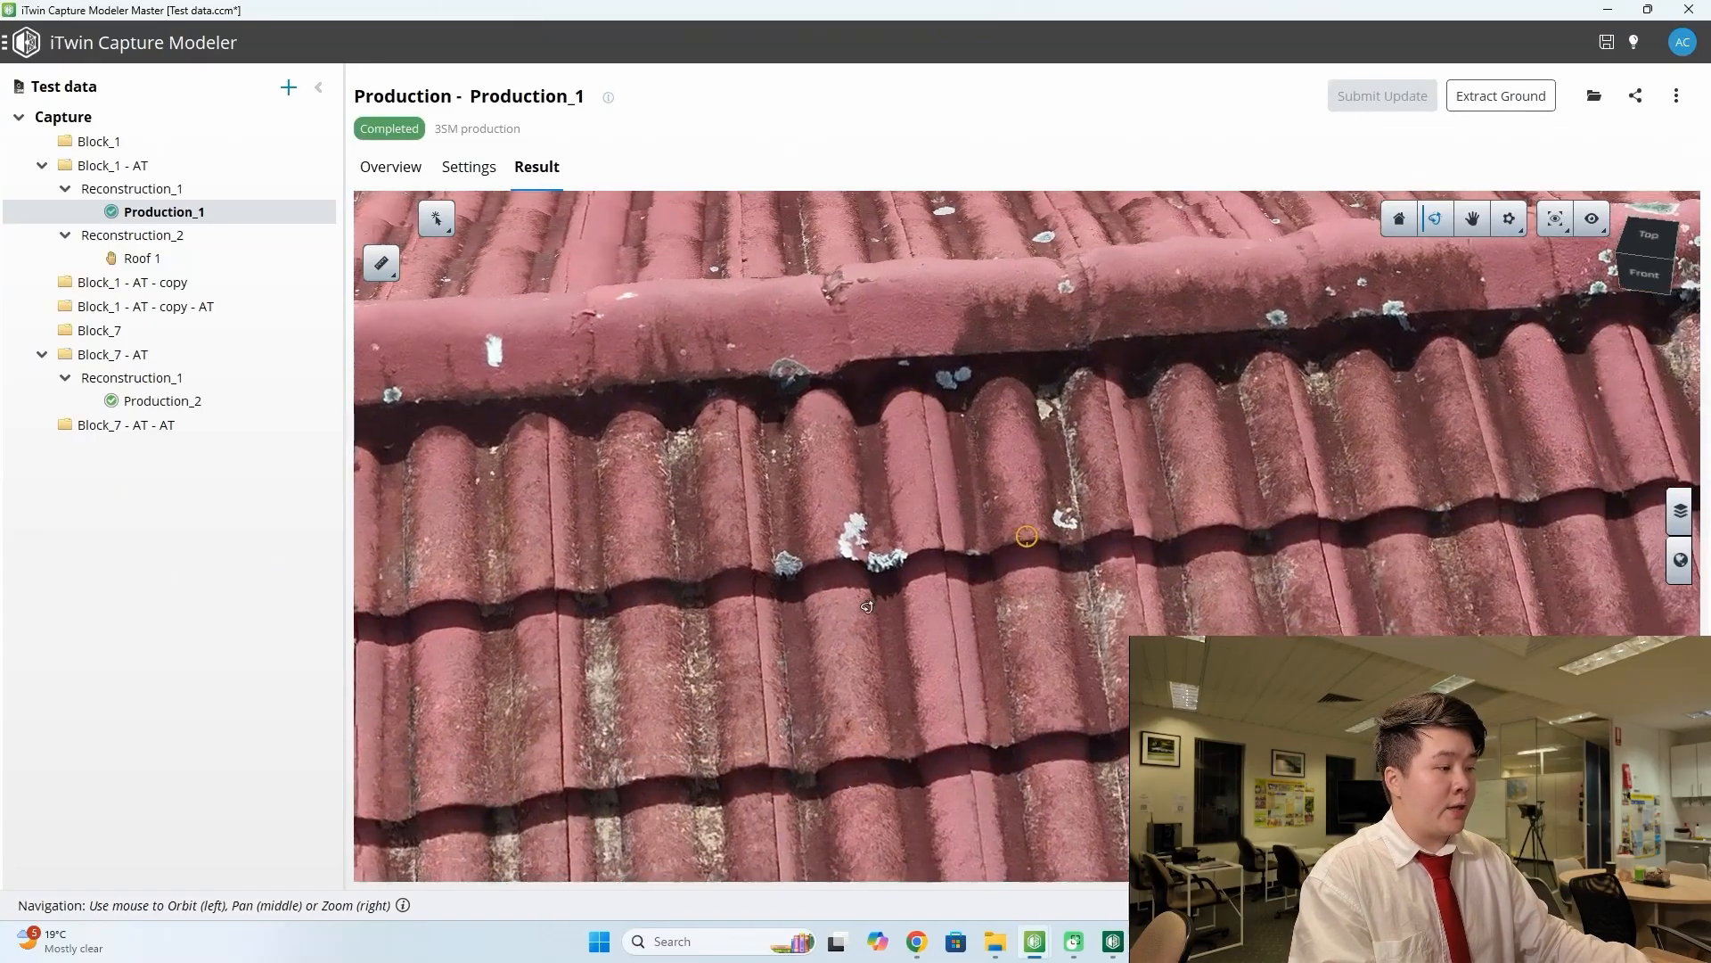
{"action": "left_click_drag", "start_coordinate": [867, 606], "coordinate": [1002, 599]}
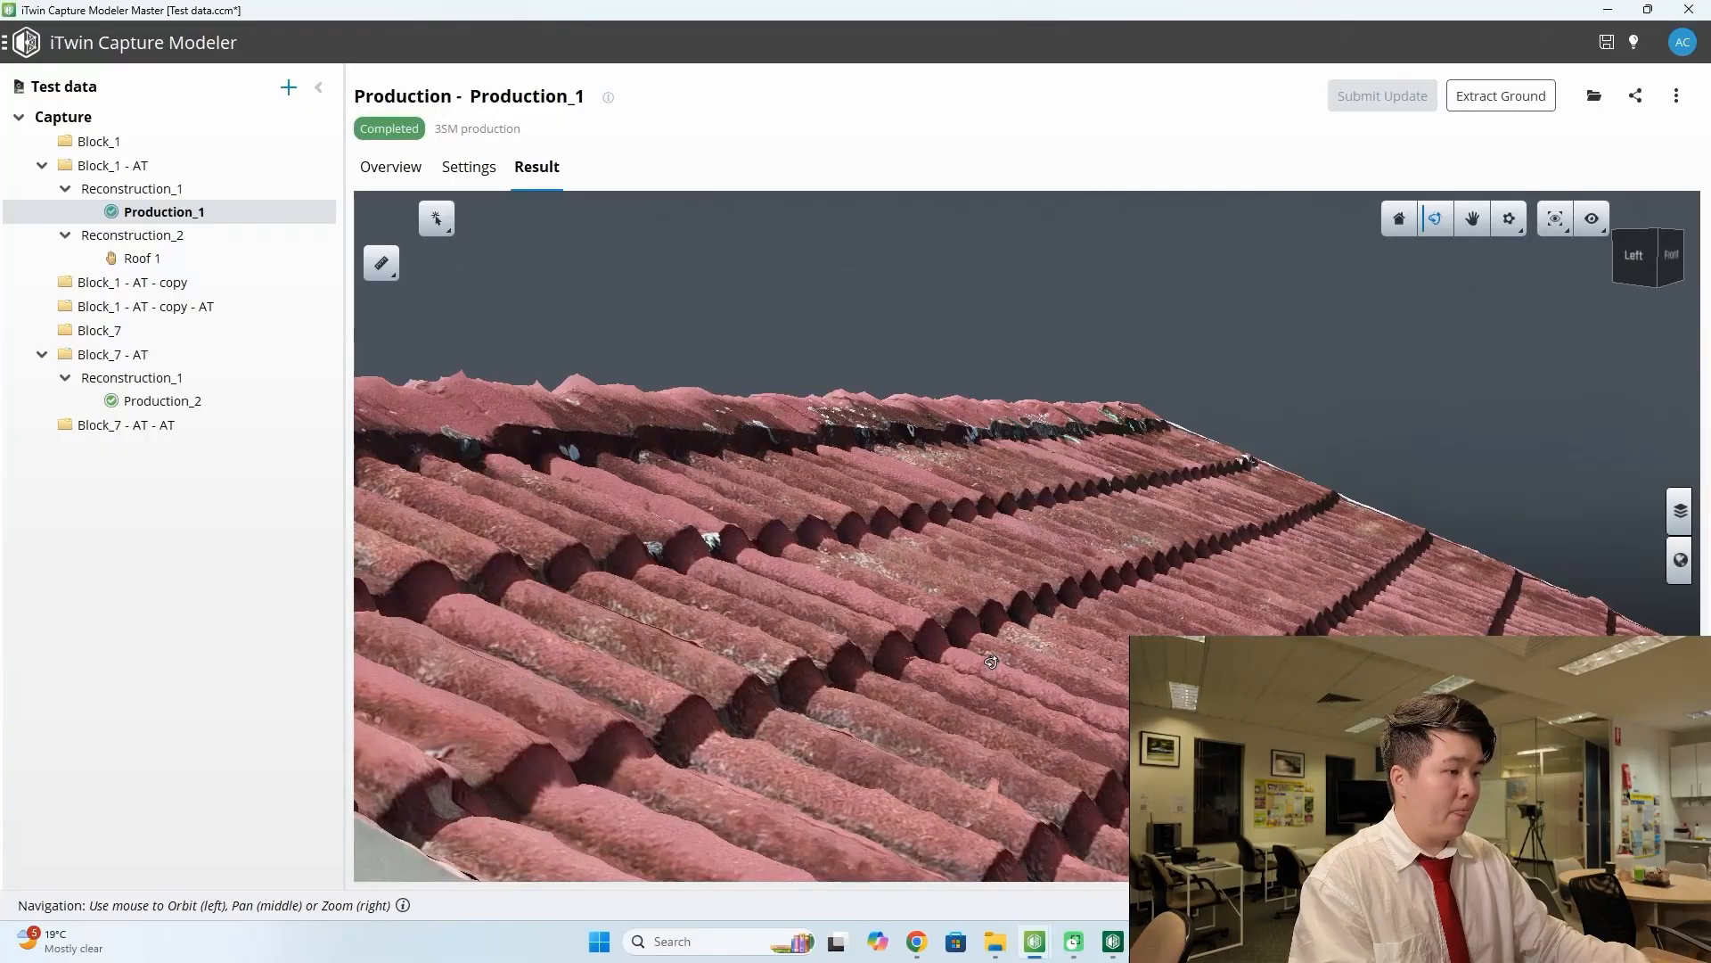
- Examine the whole house model from several sides, checking the brick walls, eaves and lower roof sections
{"action": "scroll", "coordinate": [999, 654], "scroll_direction": "down", "scroll_amount": 5}
{"action": "left_click_drag", "start_coordinate": [998, 654], "coordinate": [731, 695]}
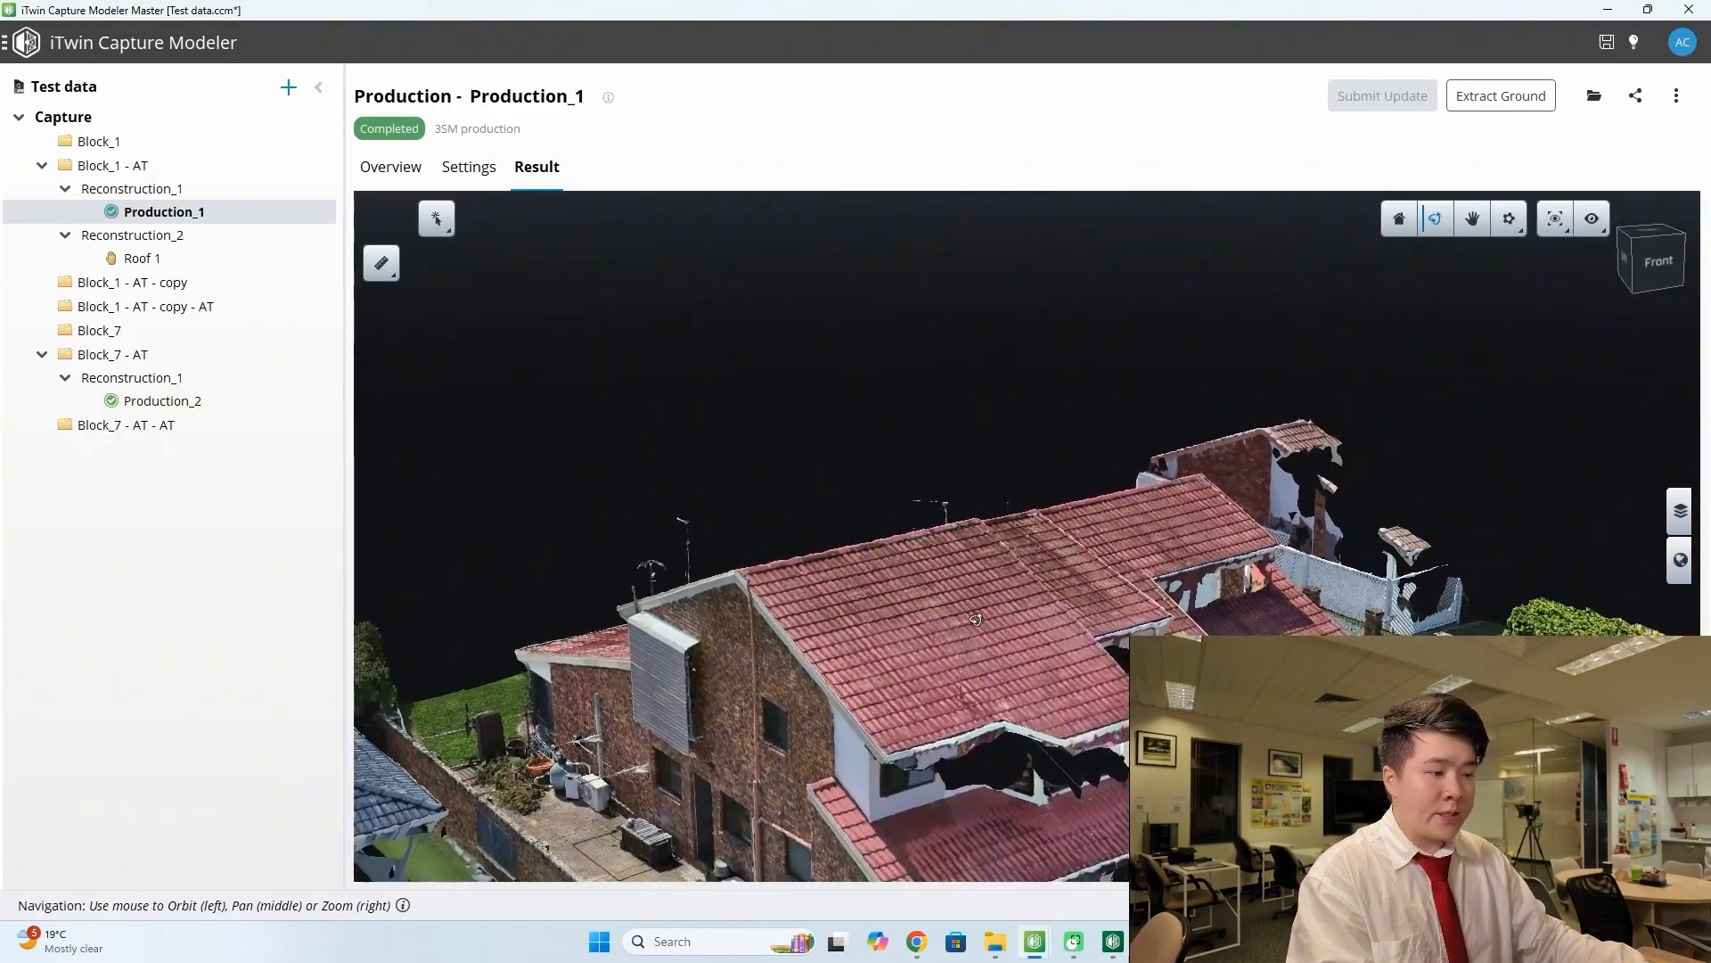
{"action": "left_click_drag", "start_coordinate": [784, 635], "coordinate": [777, 669]}
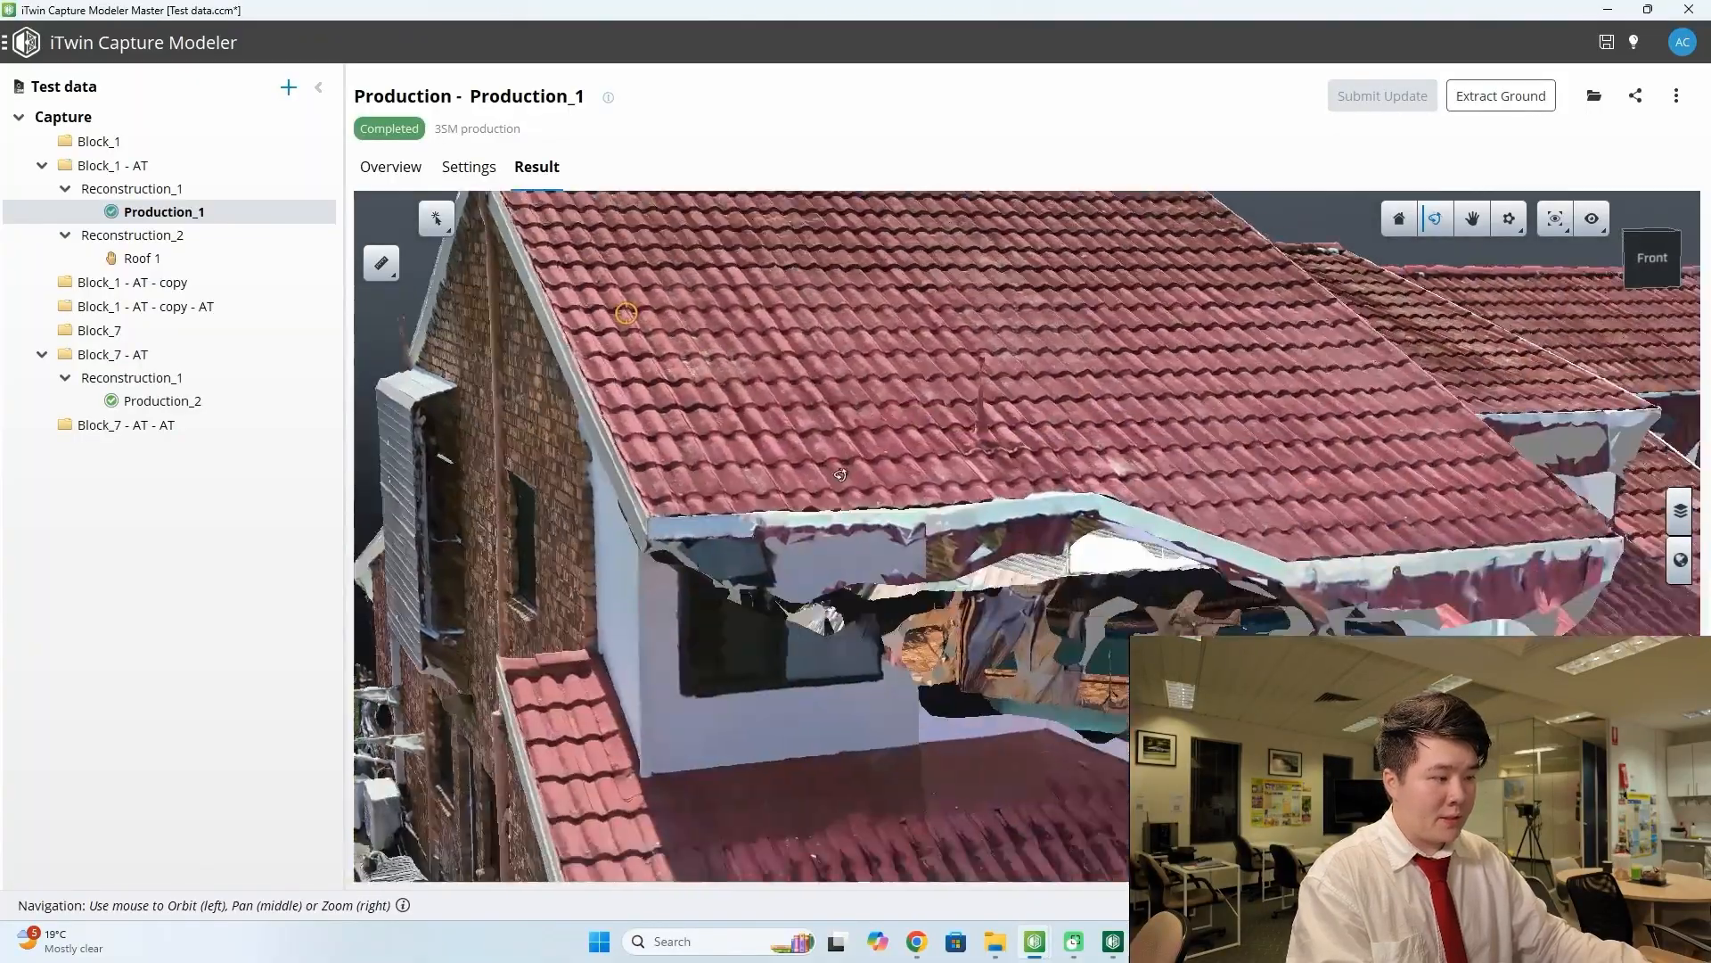
{"action": "left_click_drag", "start_coordinate": [840, 475], "coordinate": [798, 463]}
{"action": "left_click_drag", "start_coordinate": [990, 511], "coordinate": [1017, 580]}
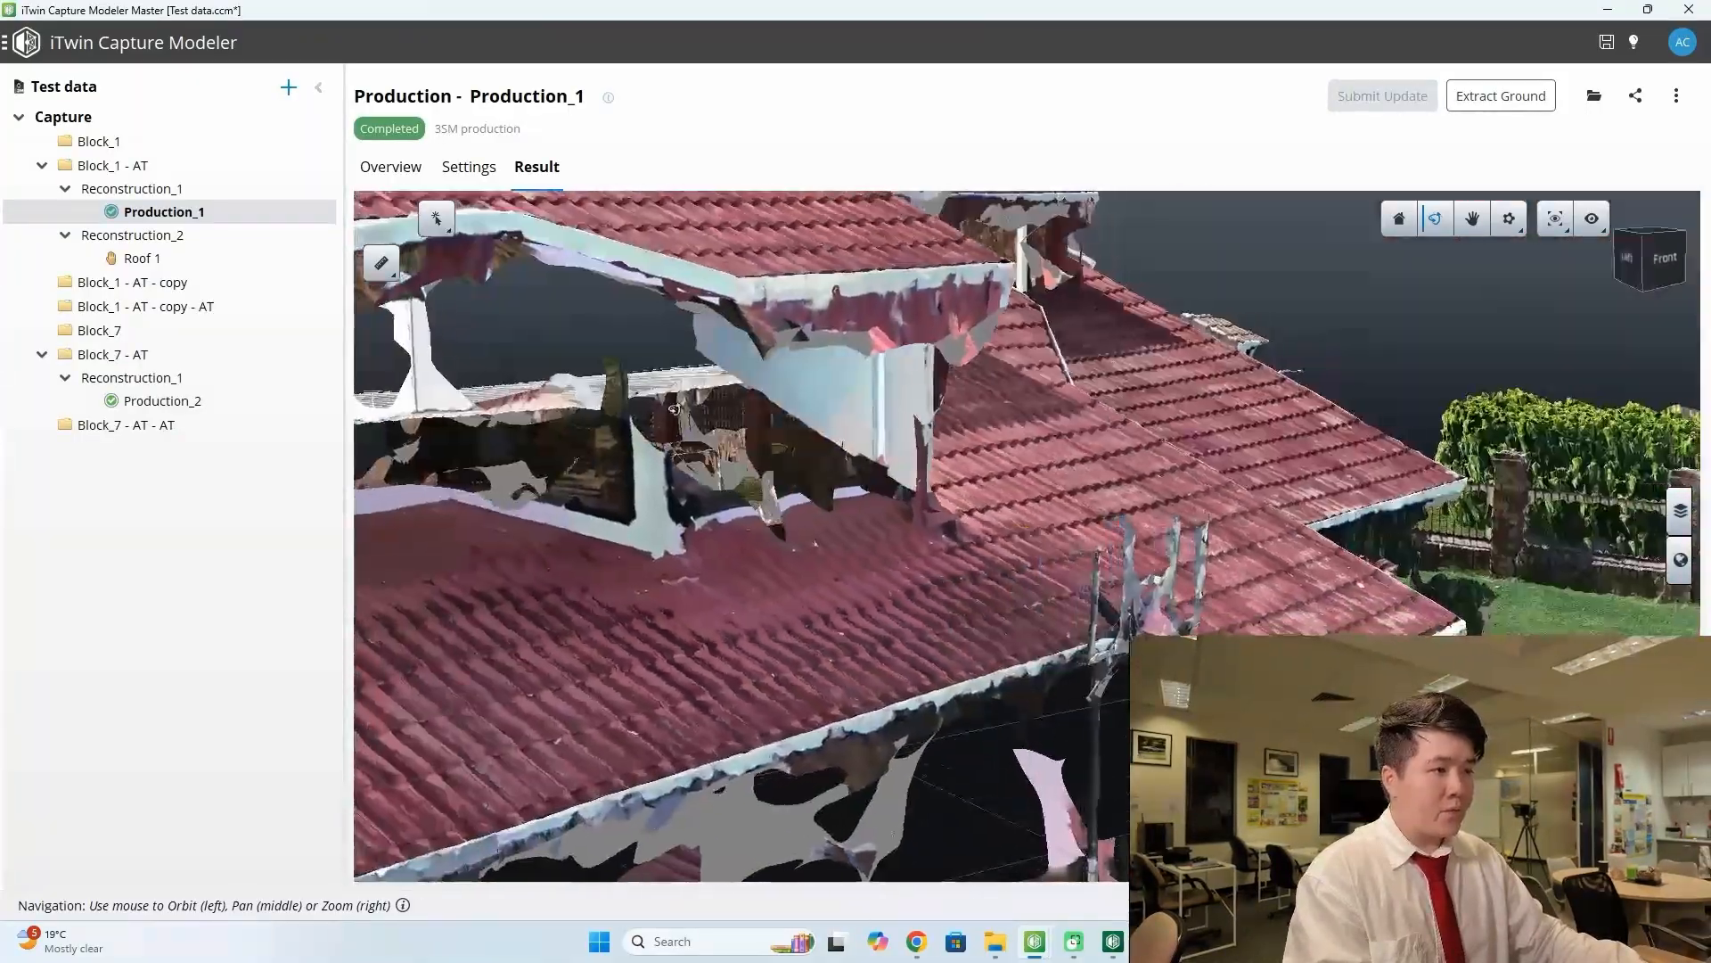
{"action": "left_click_drag", "start_coordinate": [675, 409], "coordinate": [745, 460]}
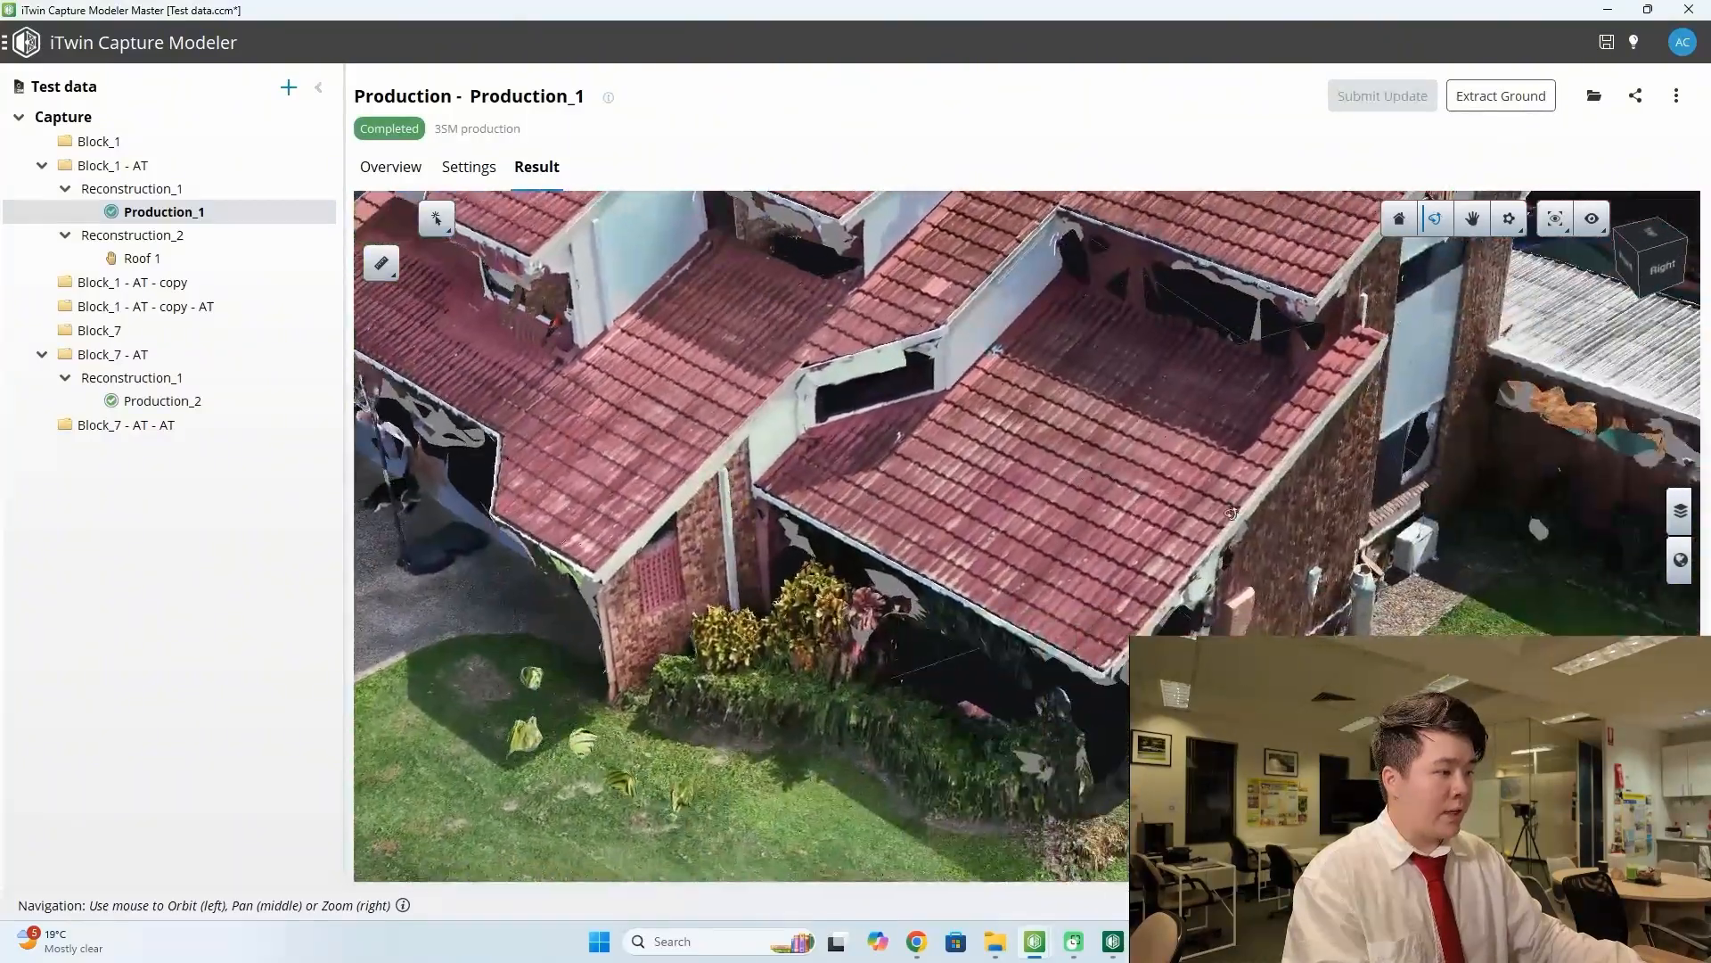
{"action": "left_click_drag", "start_coordinate": [1231, 512], "coordinate": [988, 553]}
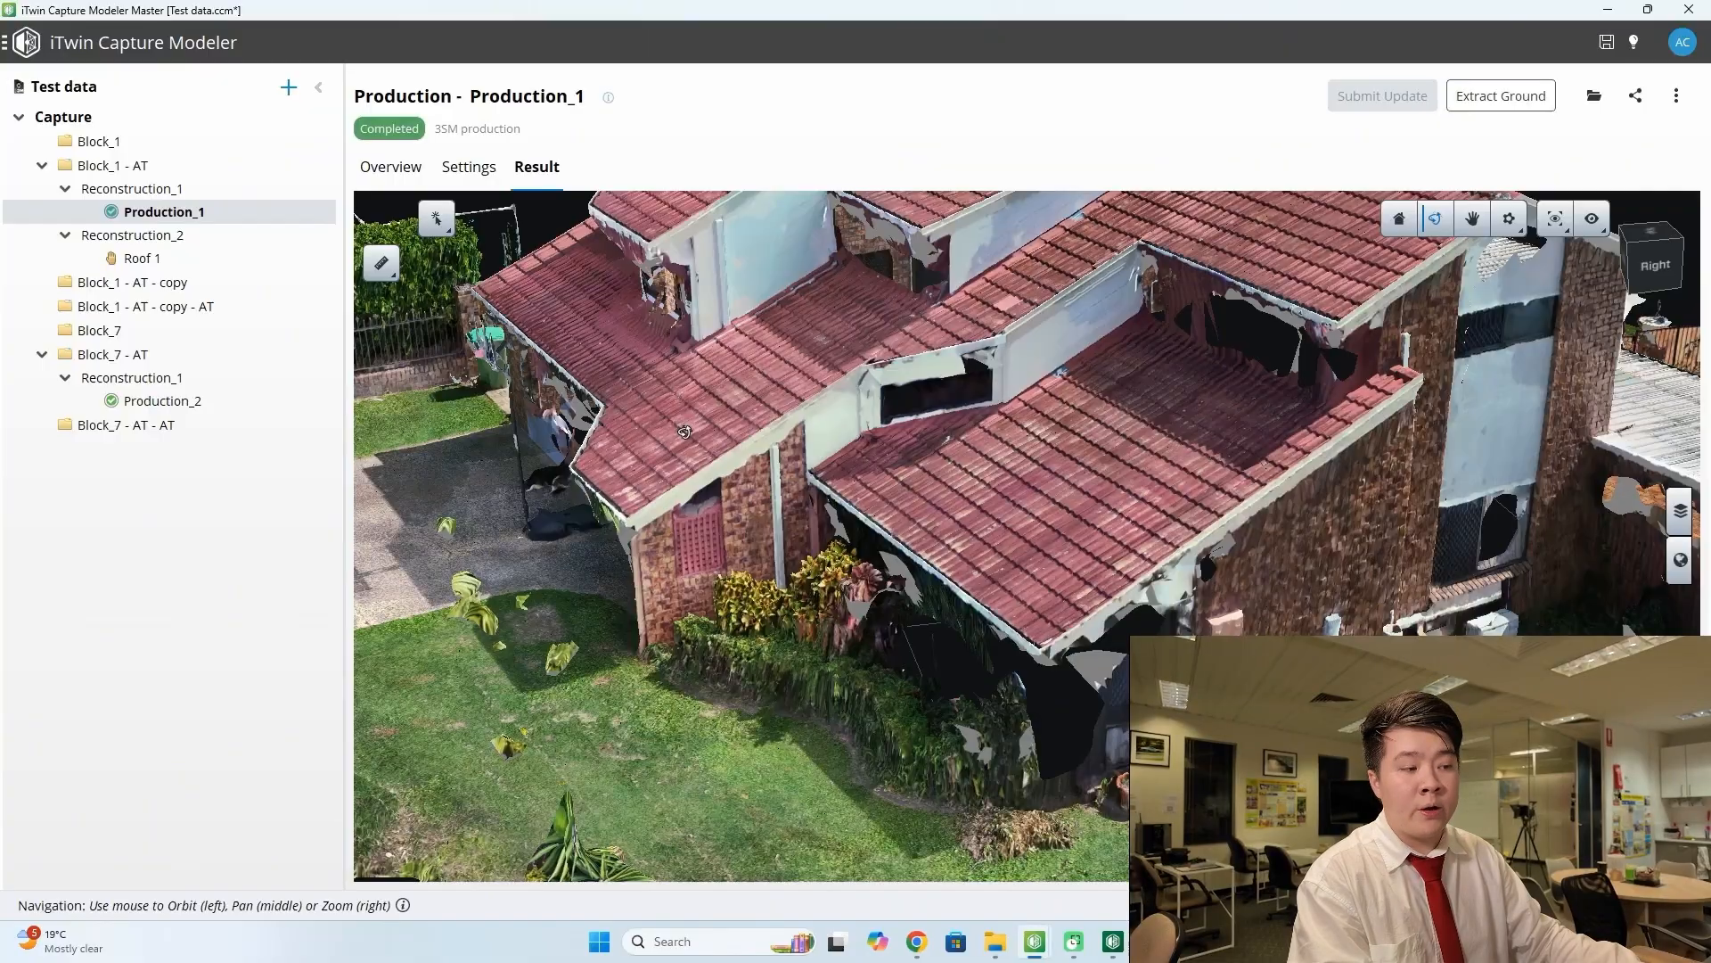
{"action": "left_click_drag", "start_coordinate": [683, 431], "coordinate": [732, 548]}
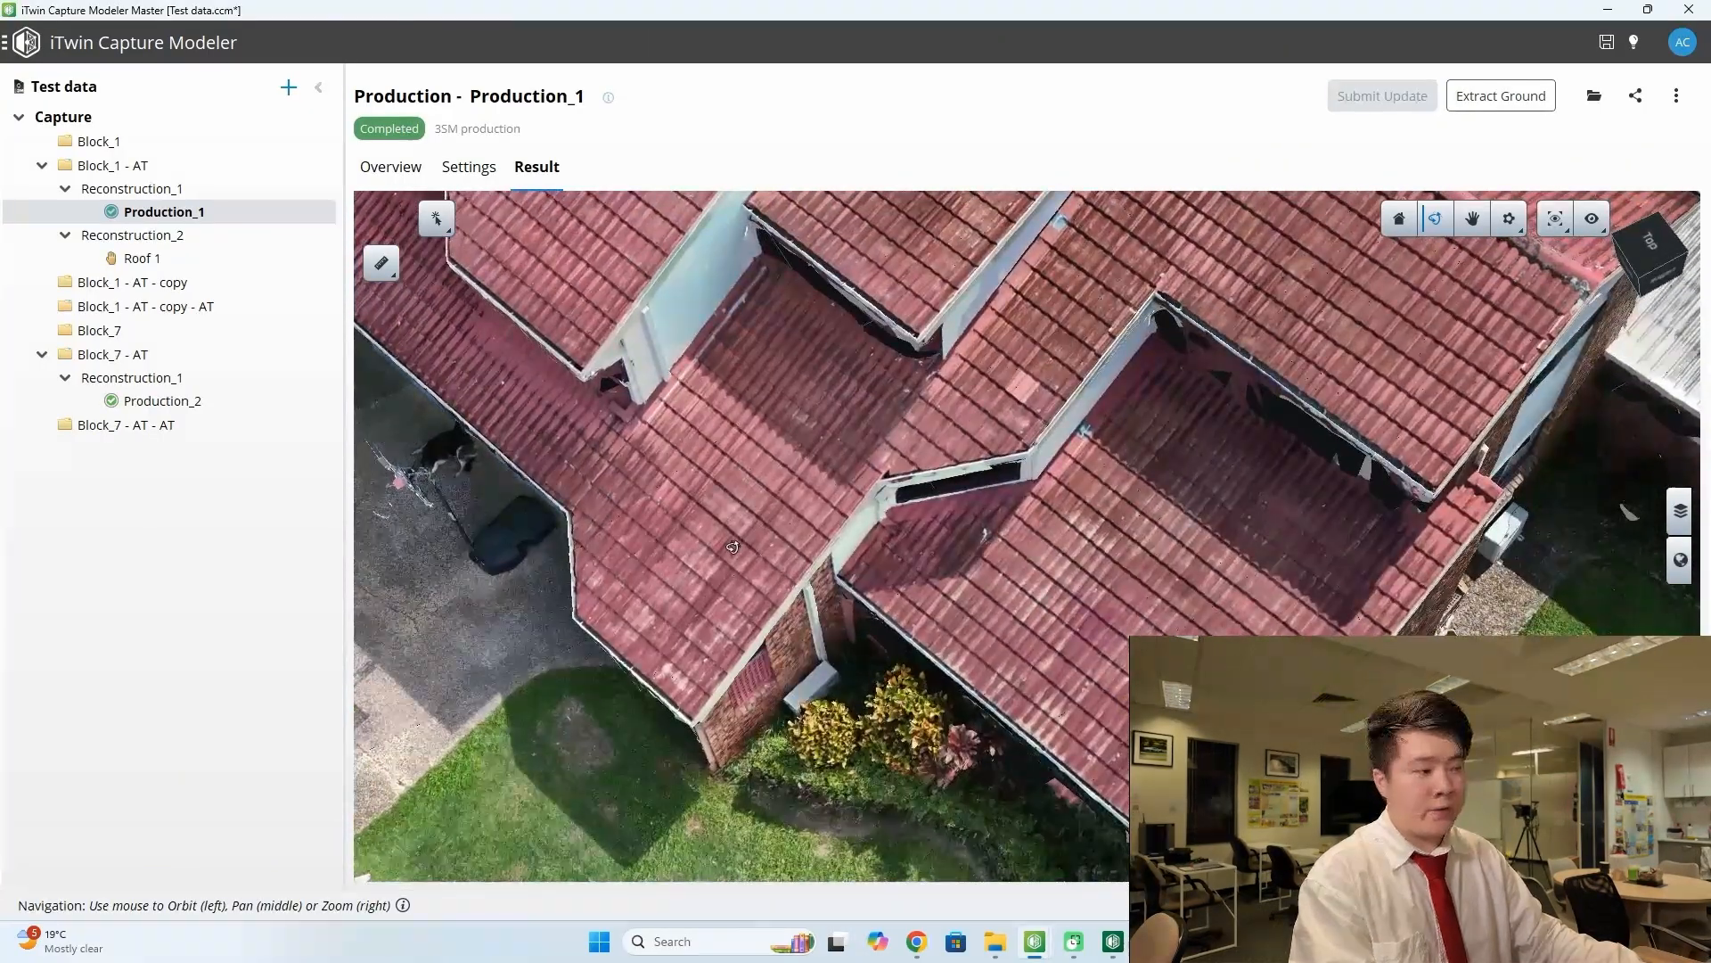
- Inspect the gaps in the mesh beneath the upper eaves across the front roof sections
{"action": "middle_click_drag", "start_coordinate": [573, 468], "coordinate": [751, 637]}
{"action": "mouse_move", "coordinate": [602, 551]}
{"action": "left_mouse_down"}
{"action": "mouse_move", "coordinate": [815, 477]}
{"action": "mouse_move", "coordinate": [896, 514]}
{"action": "mouse_move", "coordinate": [645, 655]}
{"action": "left_mouse_up"}
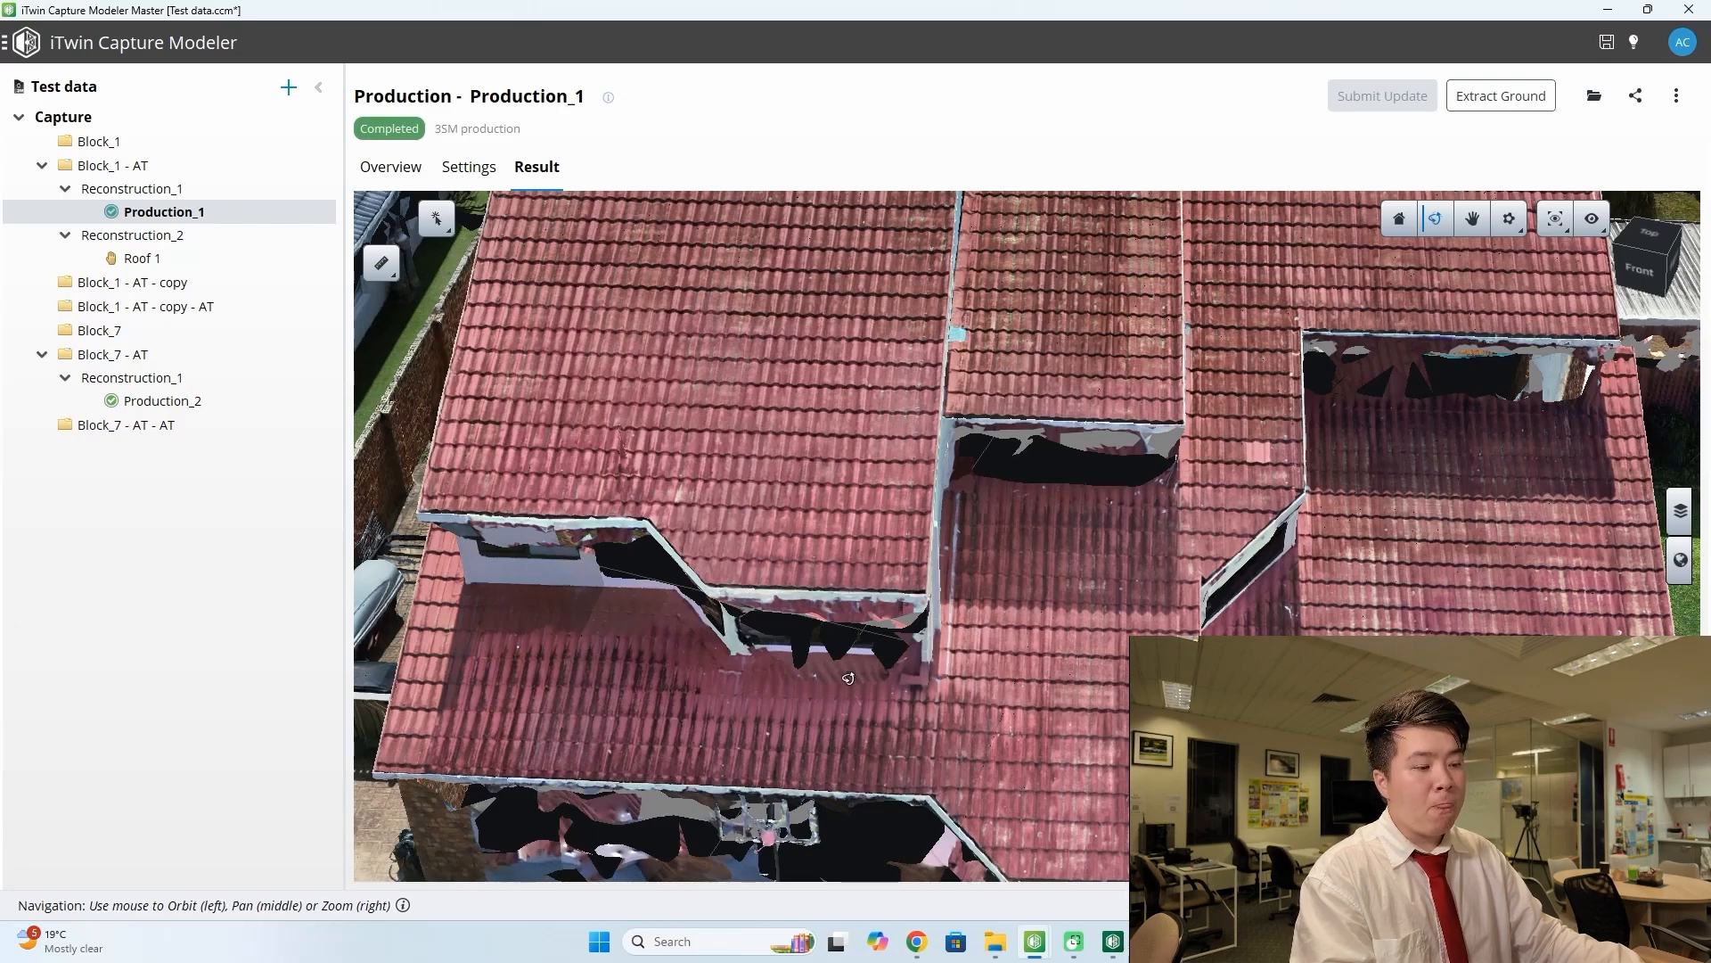
{"action": "left_click_drag", "start_coordinate": [805, 661], "coordinate": [829, 637]}
{"action": "middle_click_drag", "start_coordinate": [1010, 538], "coordinate": [1238, 592]}
{"action": "scroll", "coordinate": [977, 571], "scroll_direction": "up", "scroll_amount": 3}
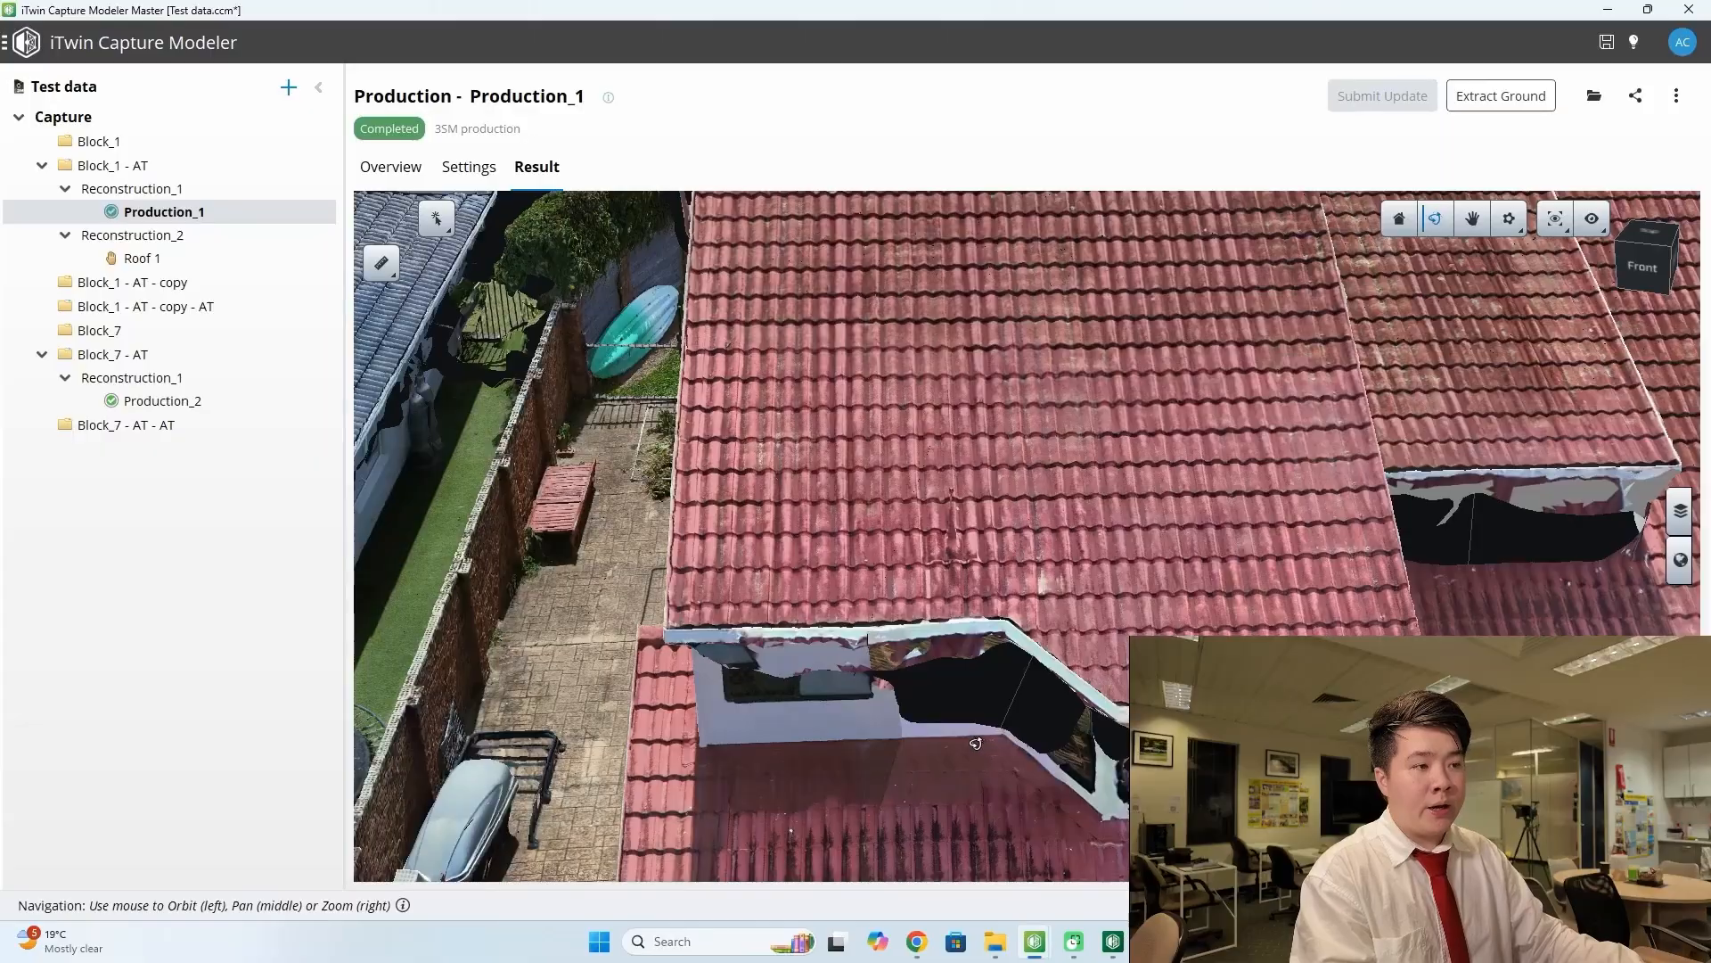
{"action": "left_click_drag", "start_coordinate": [961, 740], "coordinate": [955, 717]}
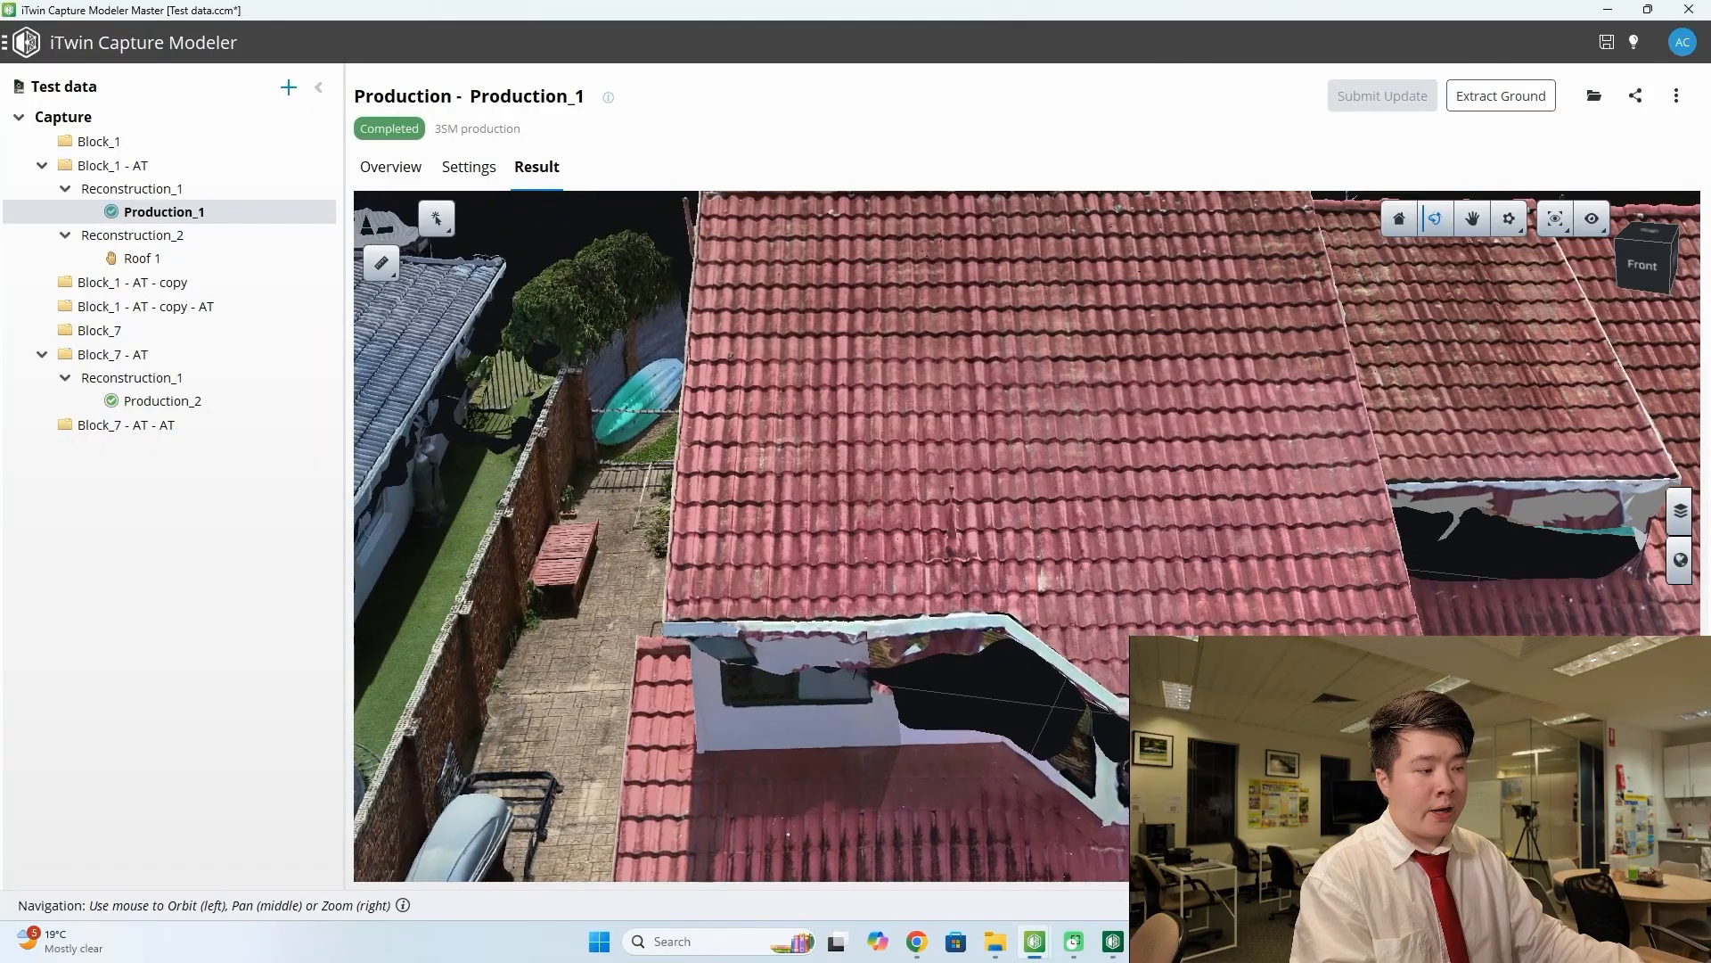
{"action": "middle_click_drag", "start_coordinate": [1218, 656], "coordinate": [946, 543]}
{"action": "middle_click_drag", "start_coordinate": [1172, 569], "coordinate": [928, 532]}
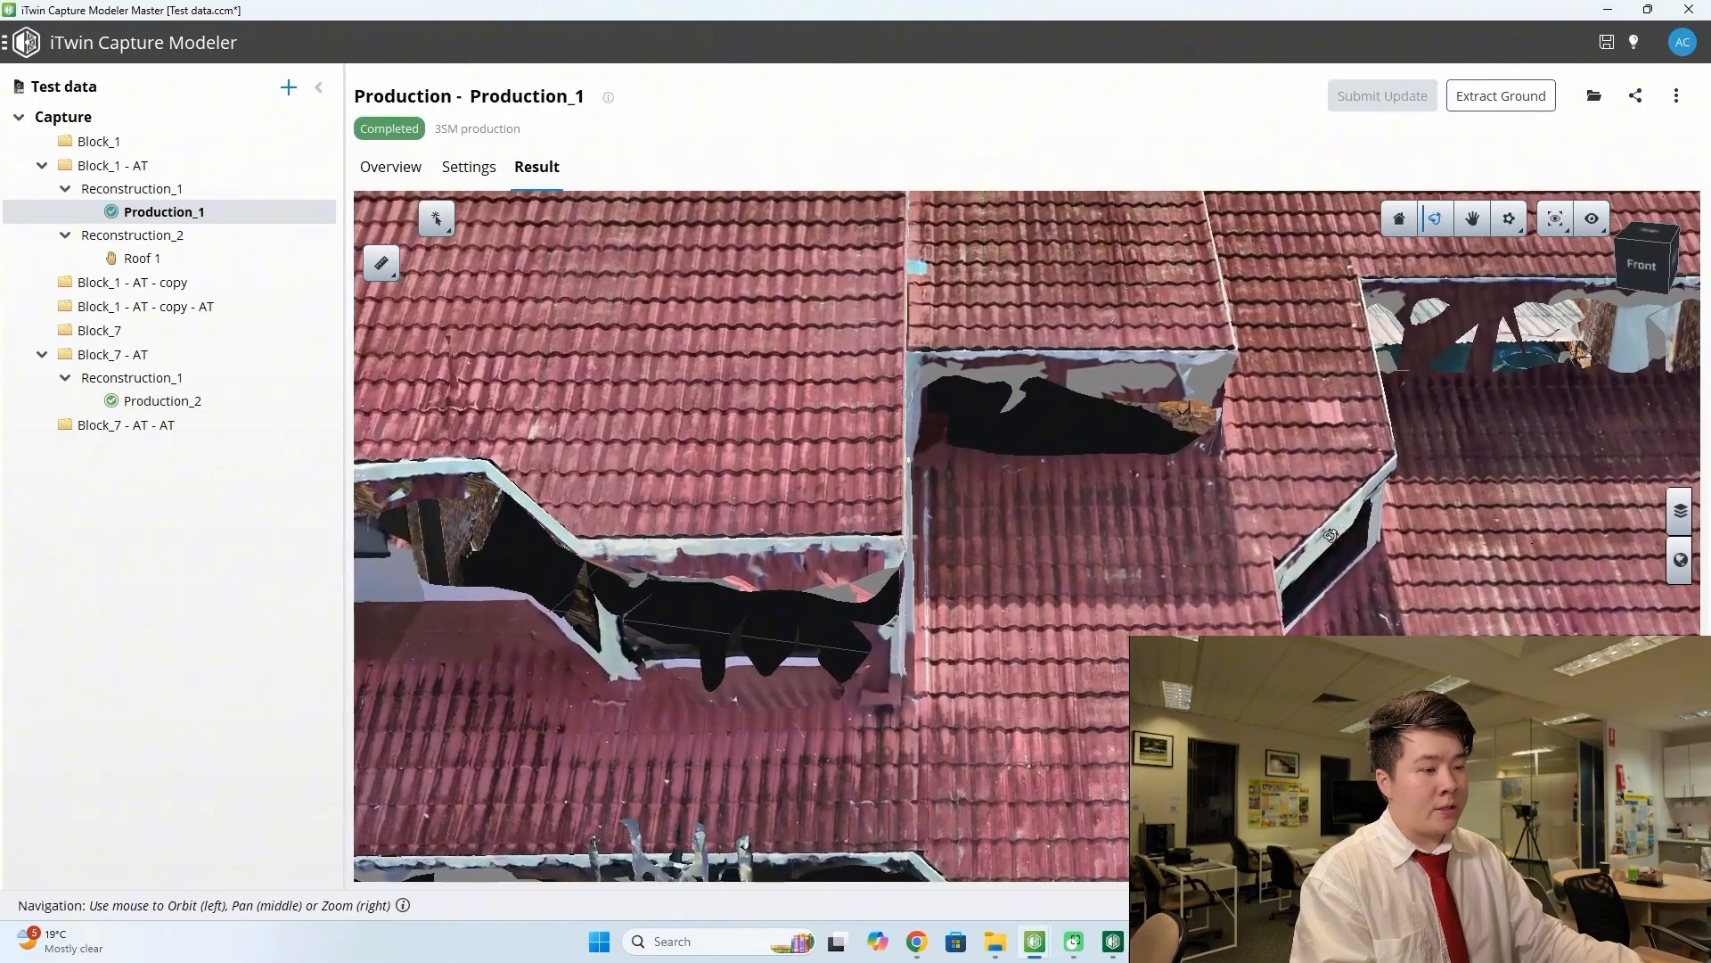
{"action": "middle_click_drag", "start_coordinate": [1373, 514], "coordinate": [993, 555]}
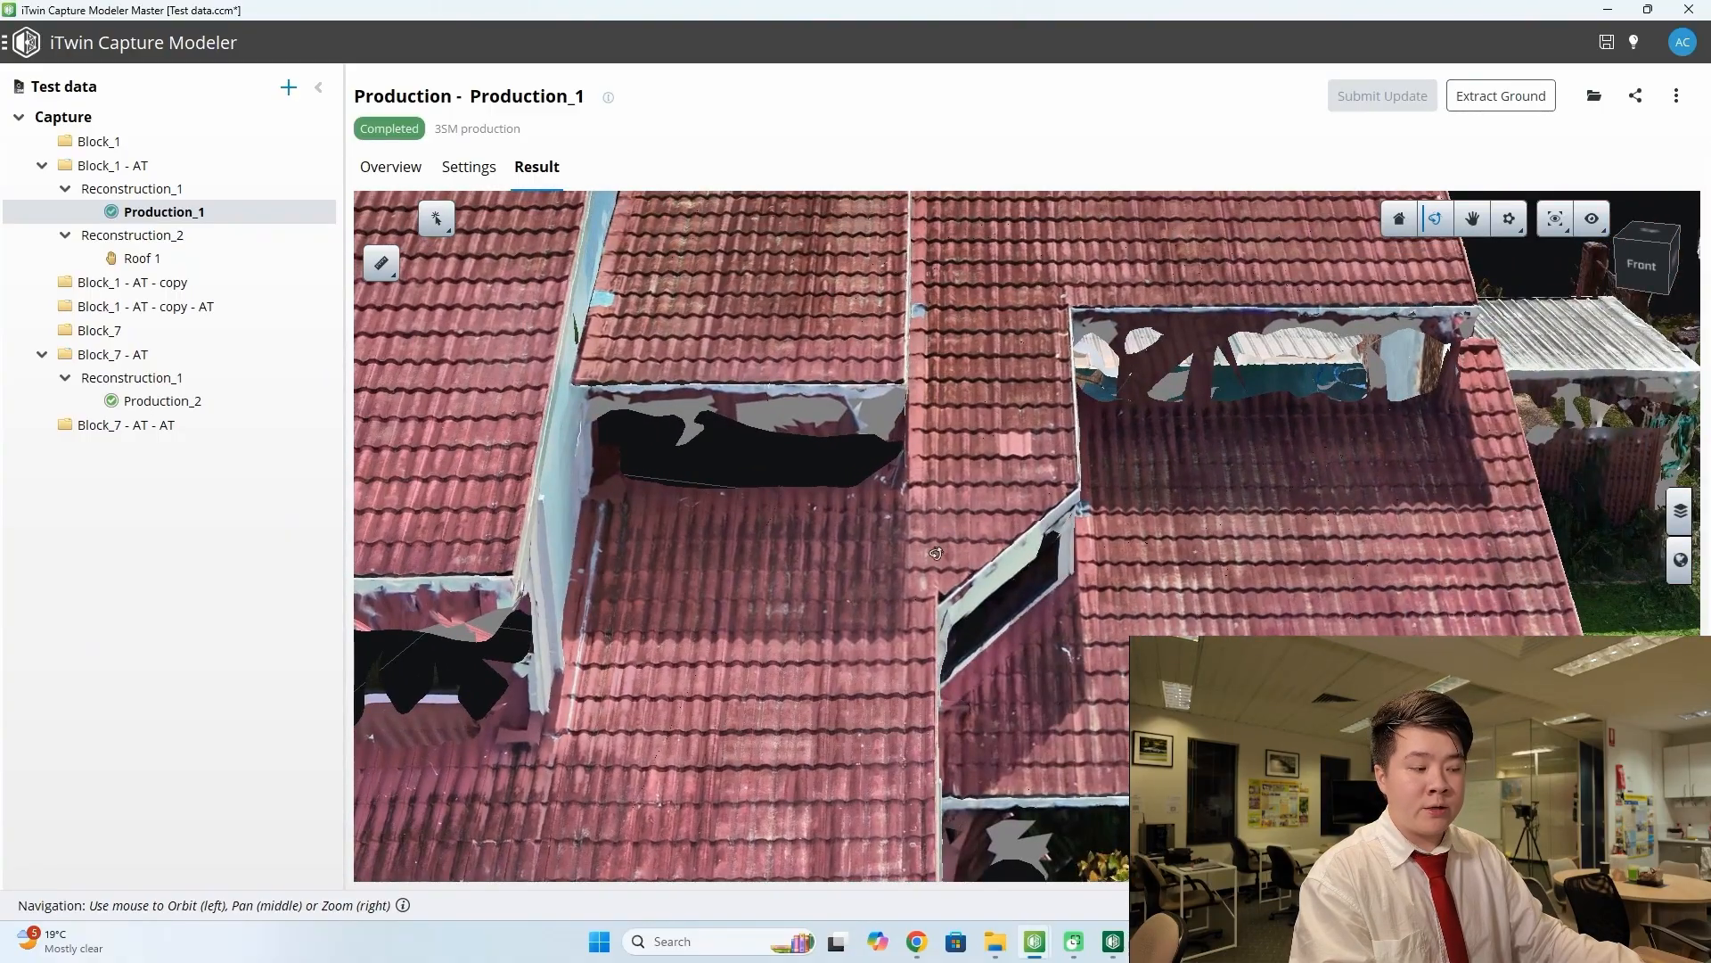
- Switch to the Test Data Roof project and create a new empty block in it
{"action": "left_click_drag", "start_coordinate": [788, 528], "coordinate": [745, 679]}
{"action": "scroll", "coordinate": [745, 679], "scroll_direction": "down", "scroll_amount": 2}
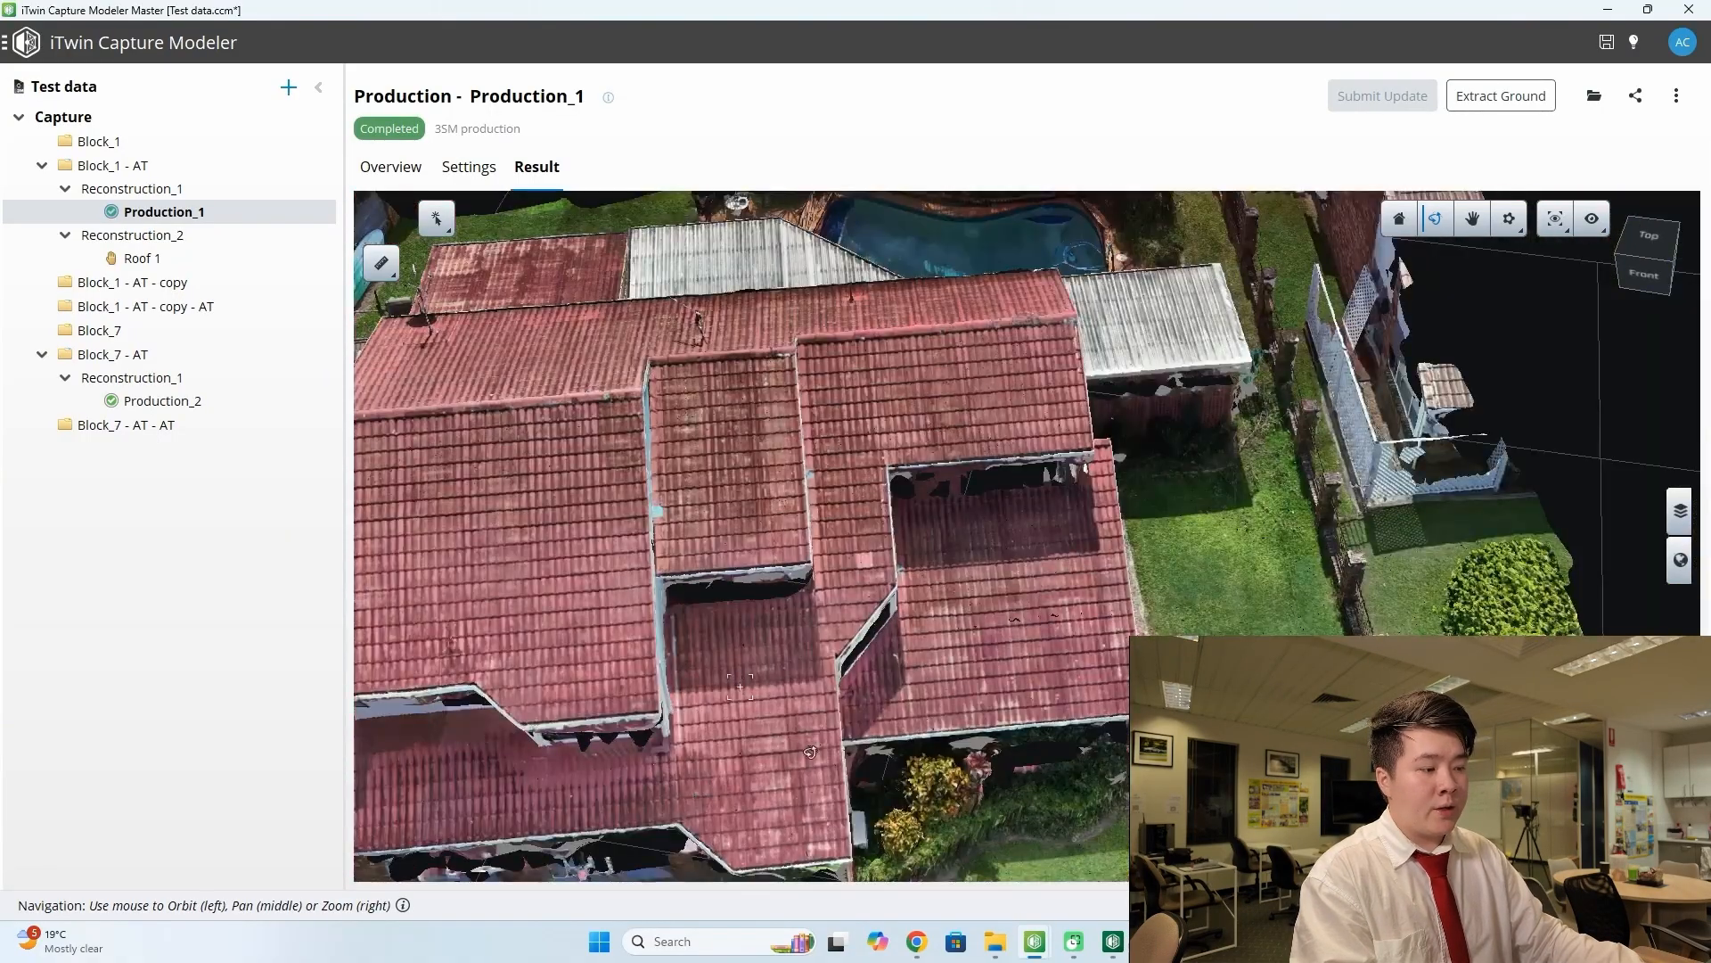
{"action": "left_click", "coordinate": [1034, 942]}
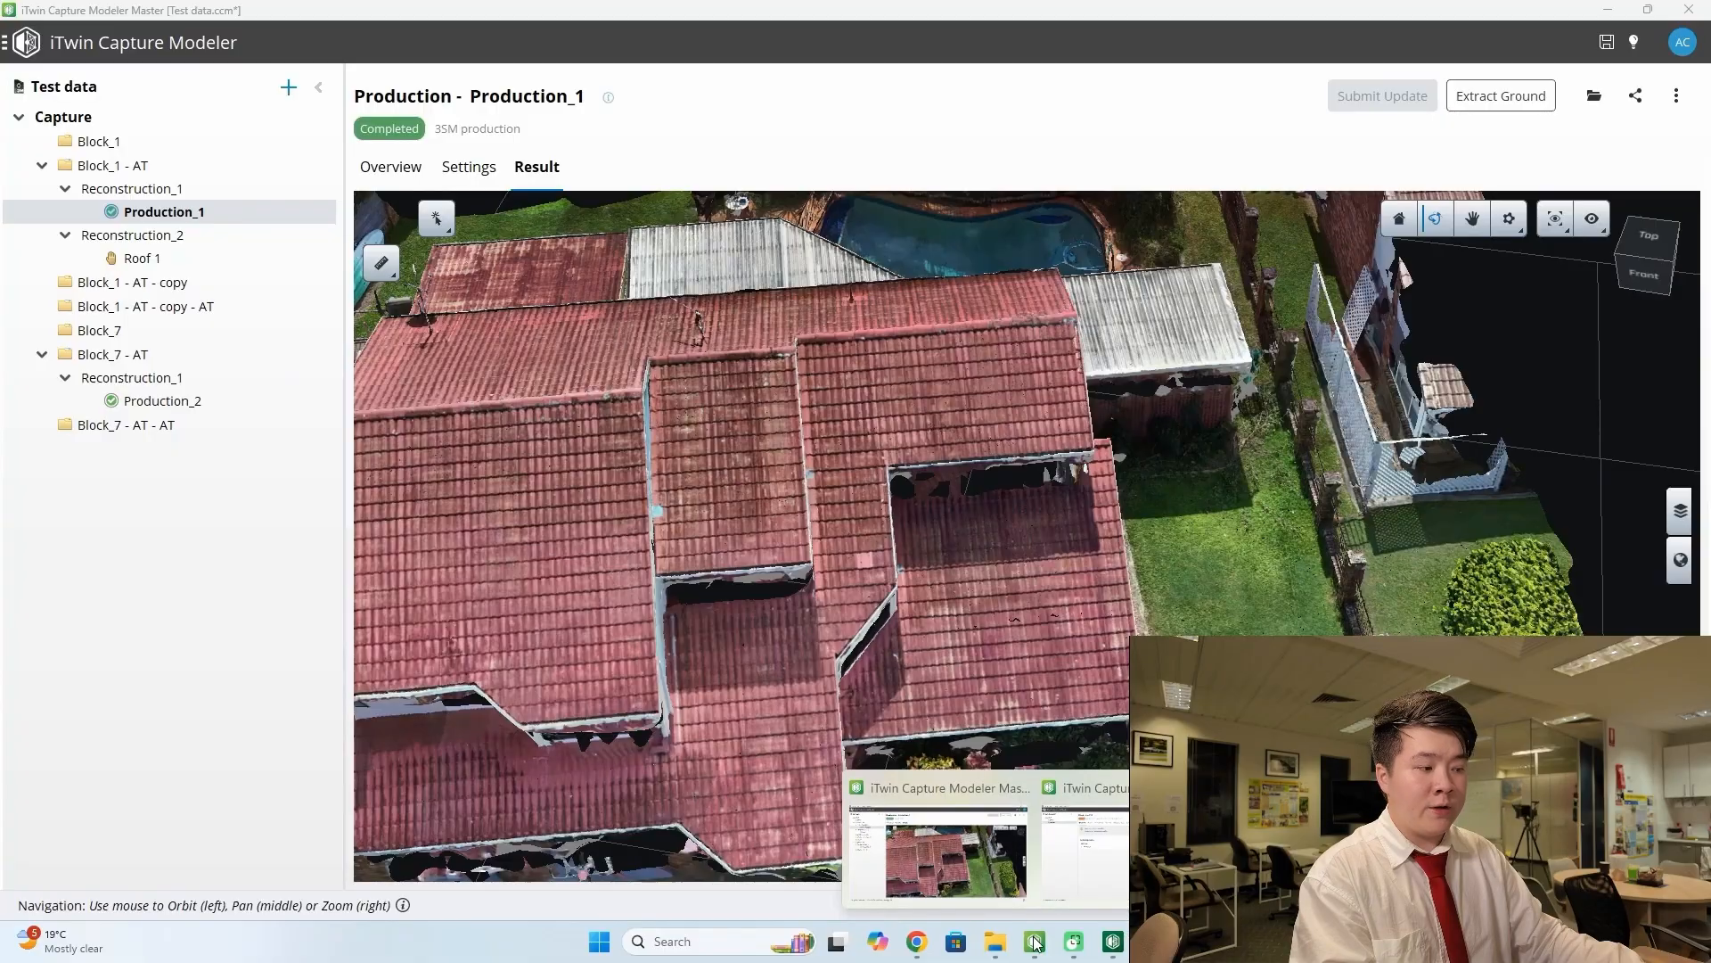
{"action": "left_click", "coordinate": [1083, 847]}
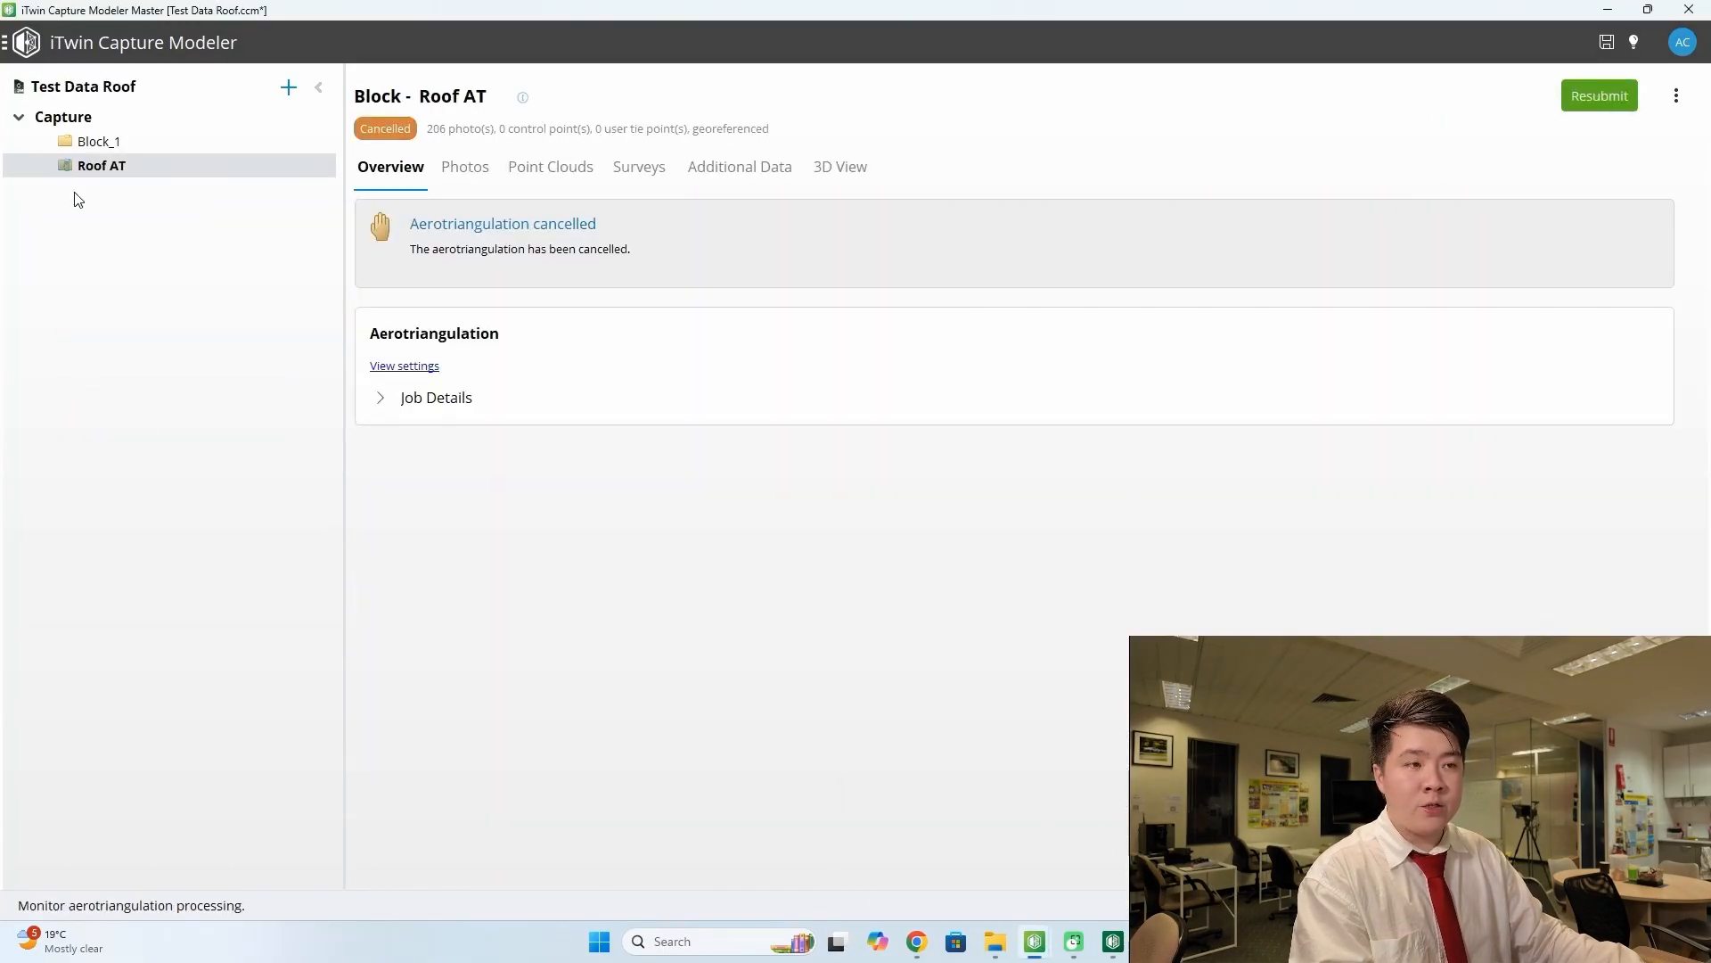
{"action": "left_click", "coordinate": [98, 143]}
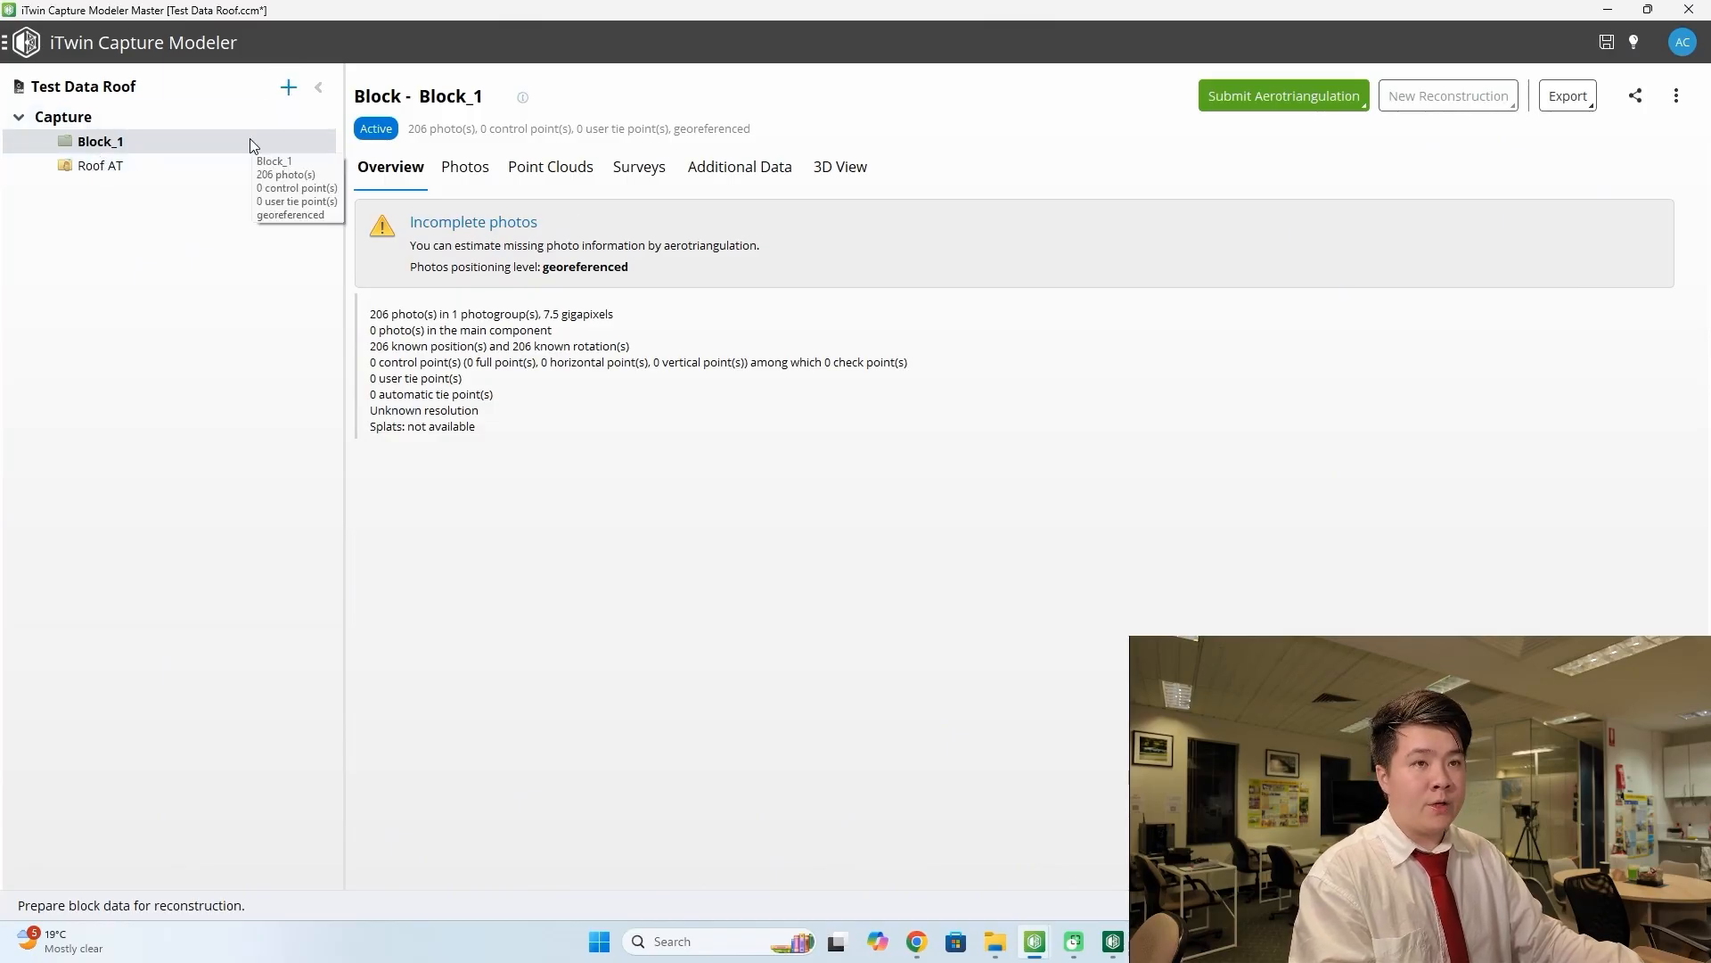
{"action": "left_click", "coordinate": [297, 100]}
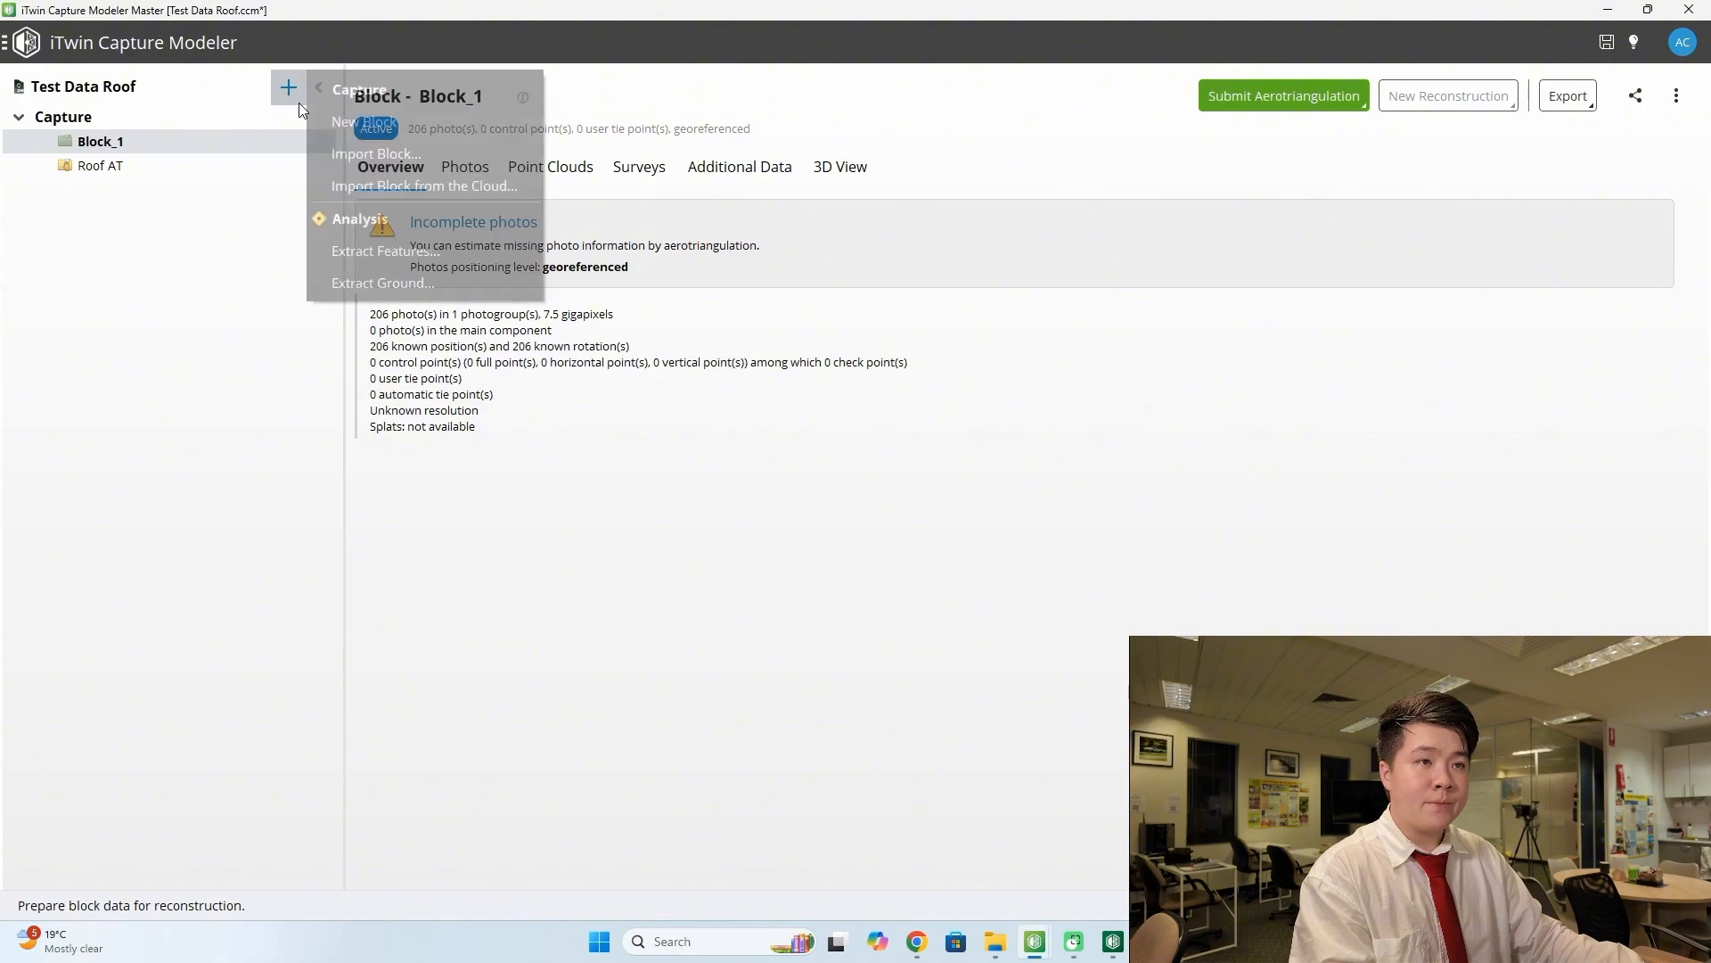
{"action": "left_click", "coordinate": [393, 124]}
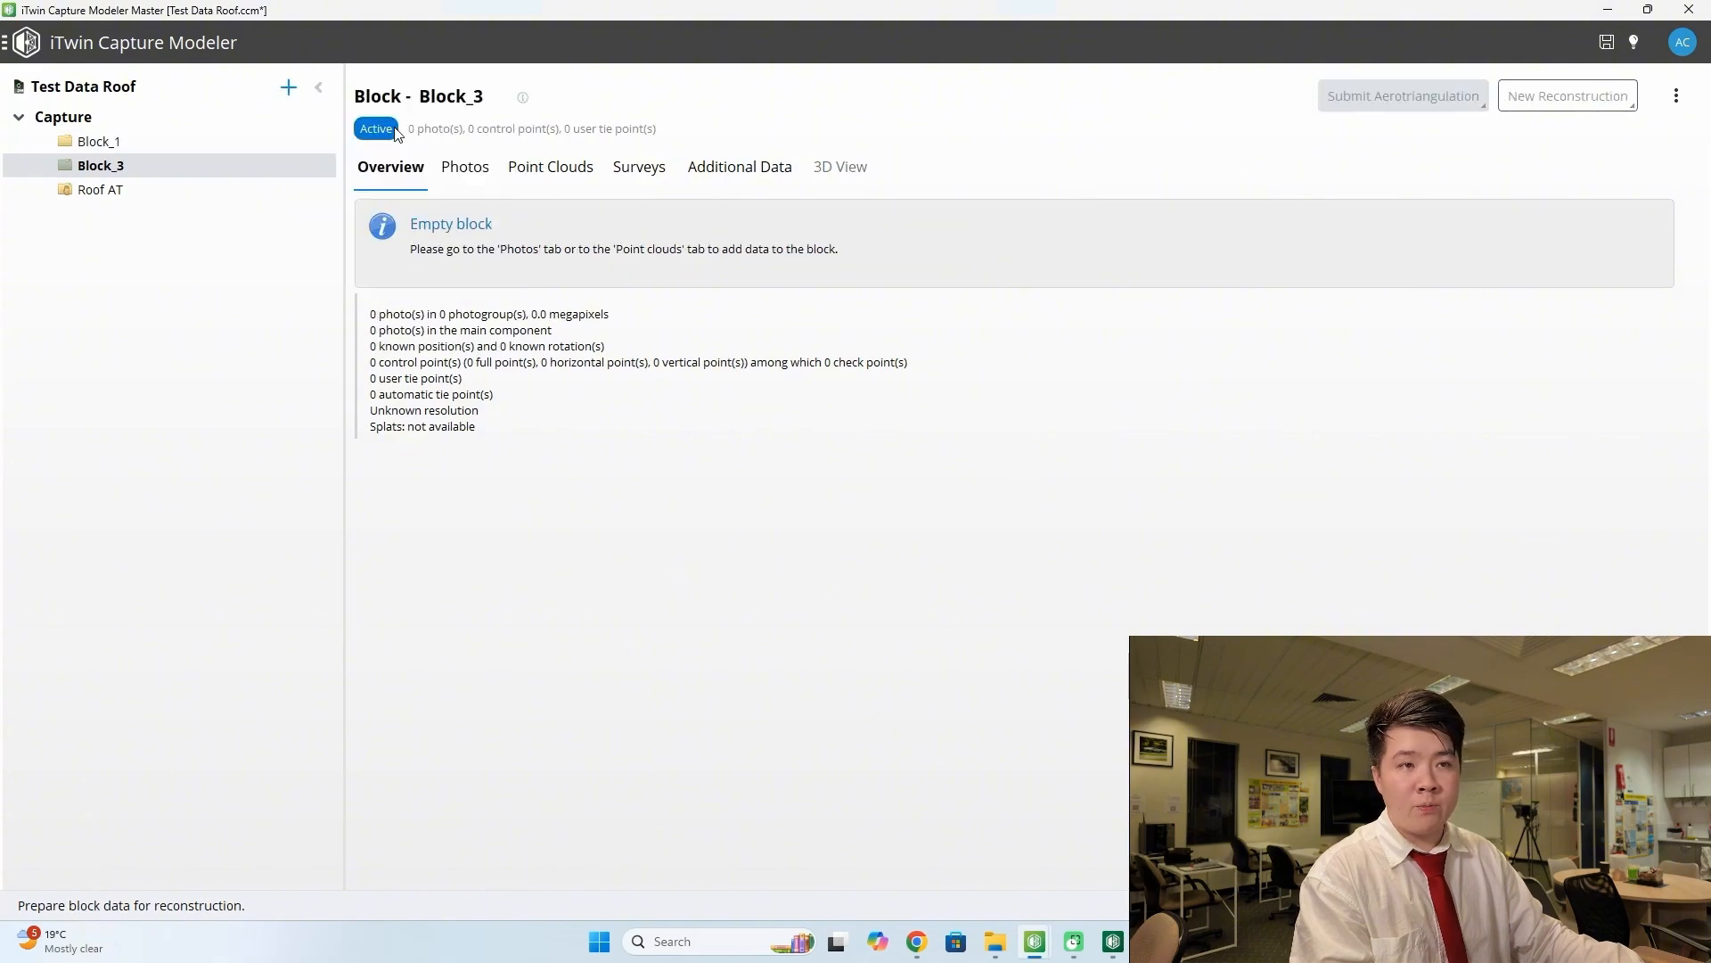
- Add the entire AIR 3 photo directory from the Test Data images folder to the new block
{"action": "left_click", "coordinate": [476, 178]}
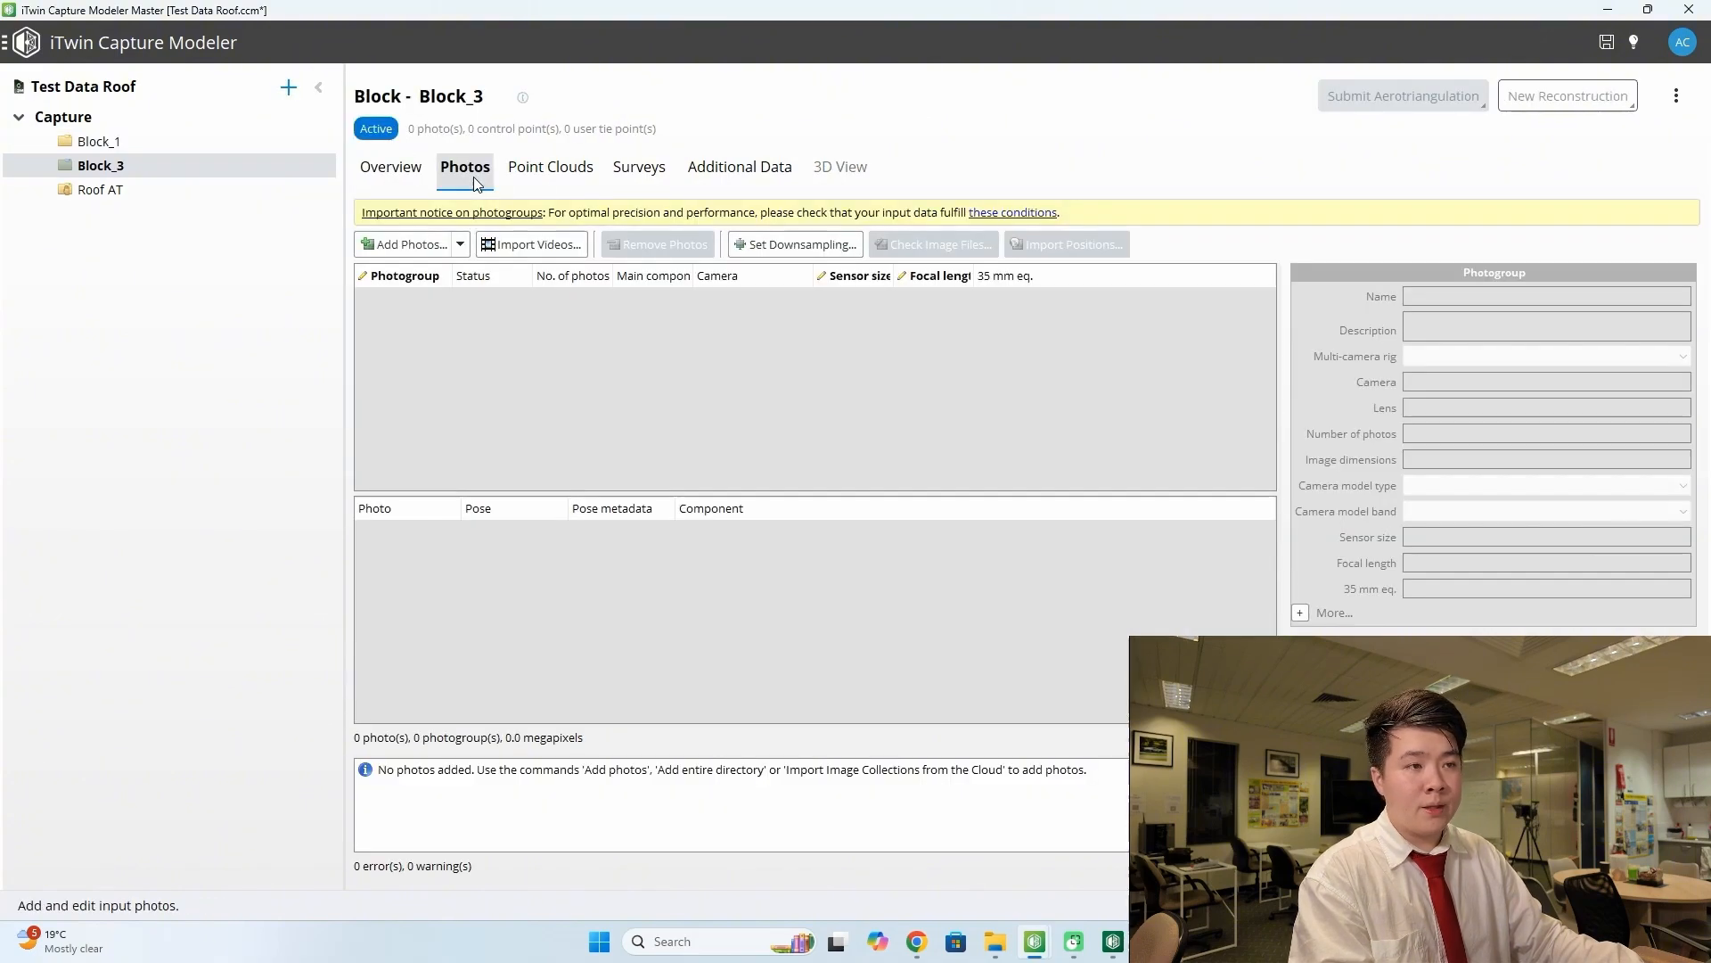
{"action": "left_click", "coordinate": [385, 248]}
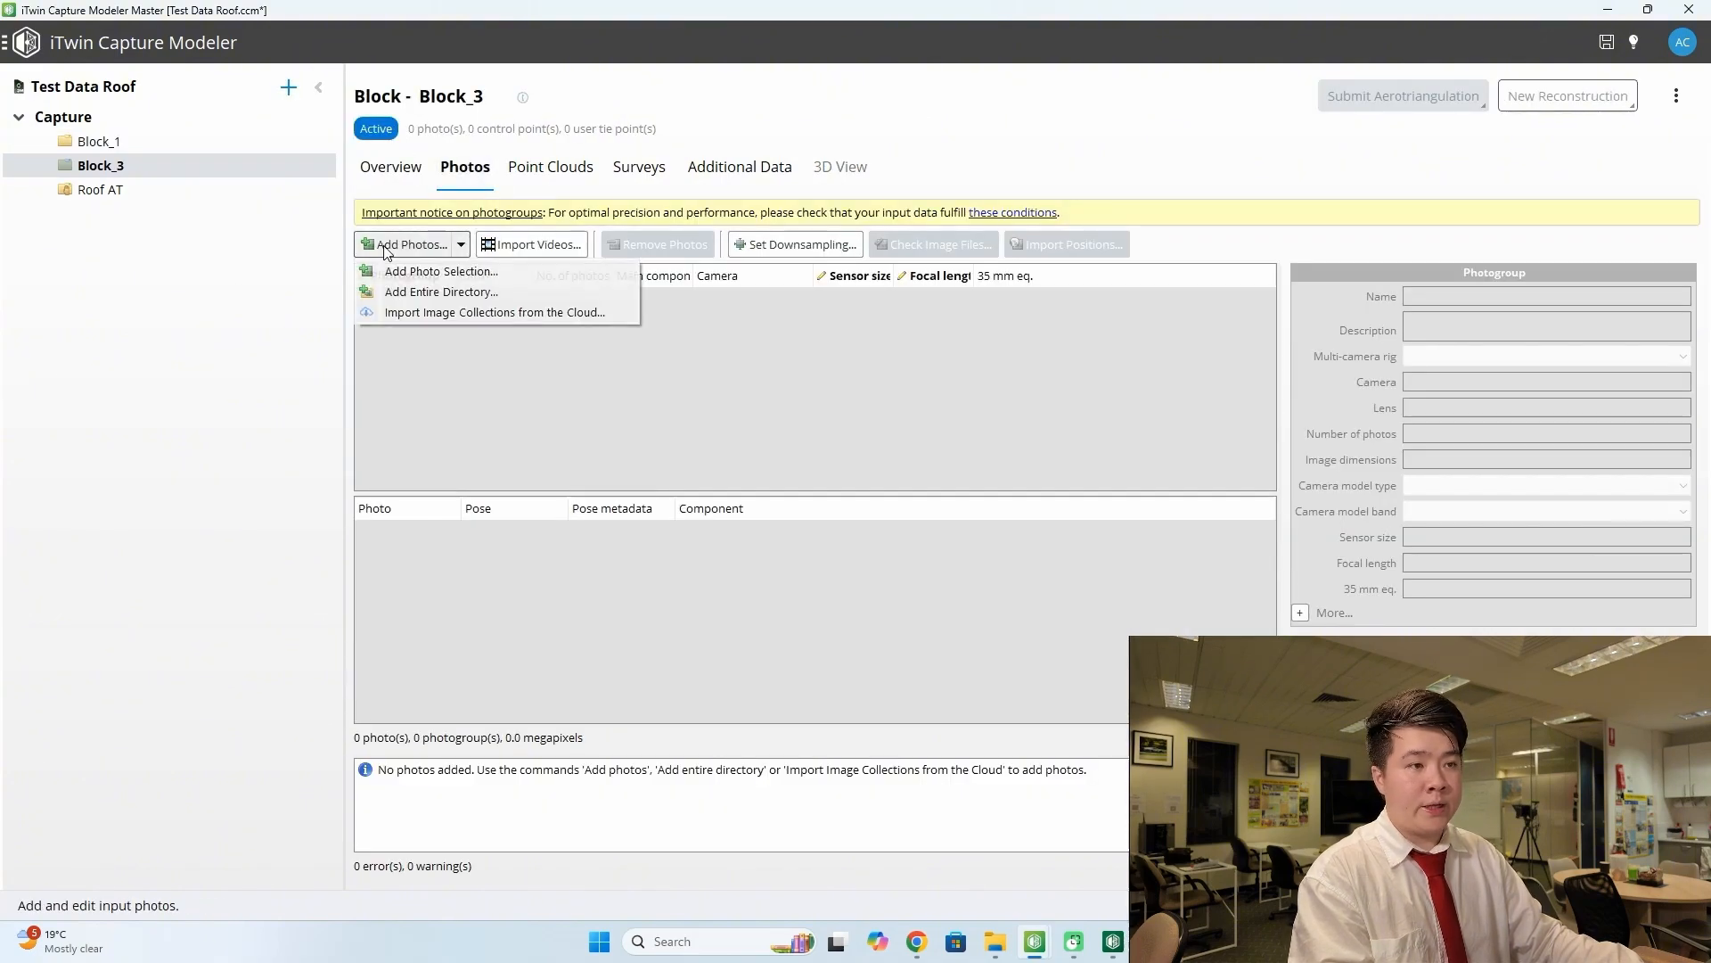
{"action": "left_click", "coordinate": [435, 296]}
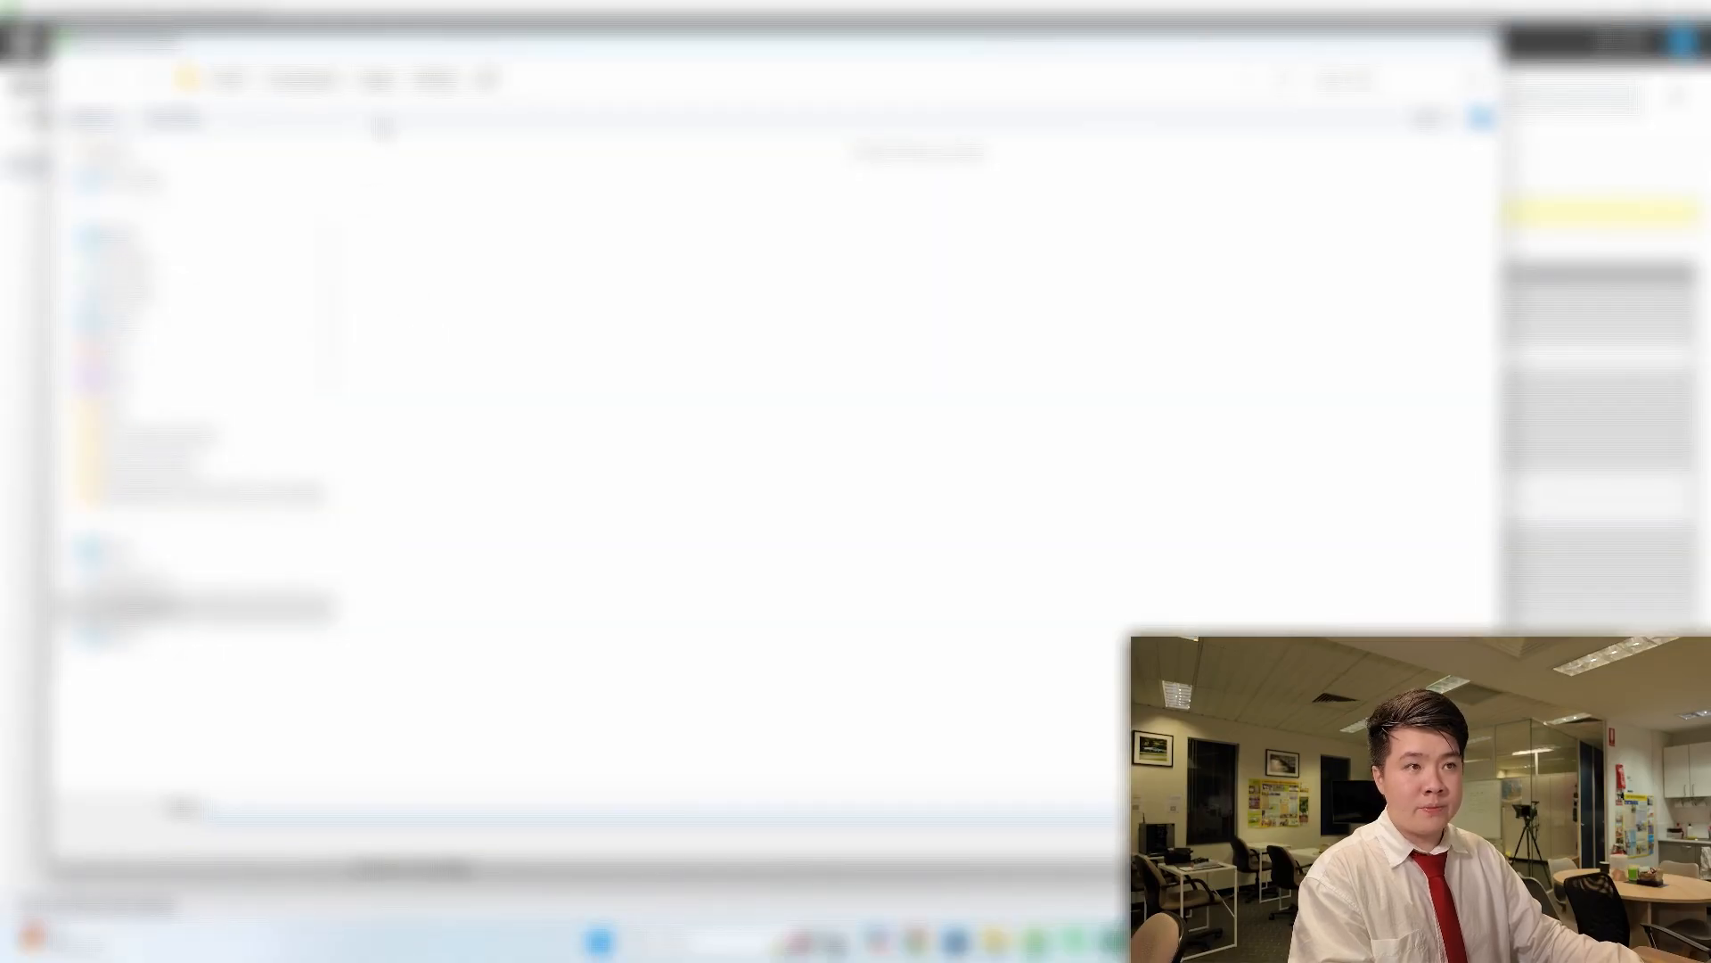
{"action": "left_click", "coordinate": [376, 83]}
{"action": "double_click", "coordinate": [406, 446]}
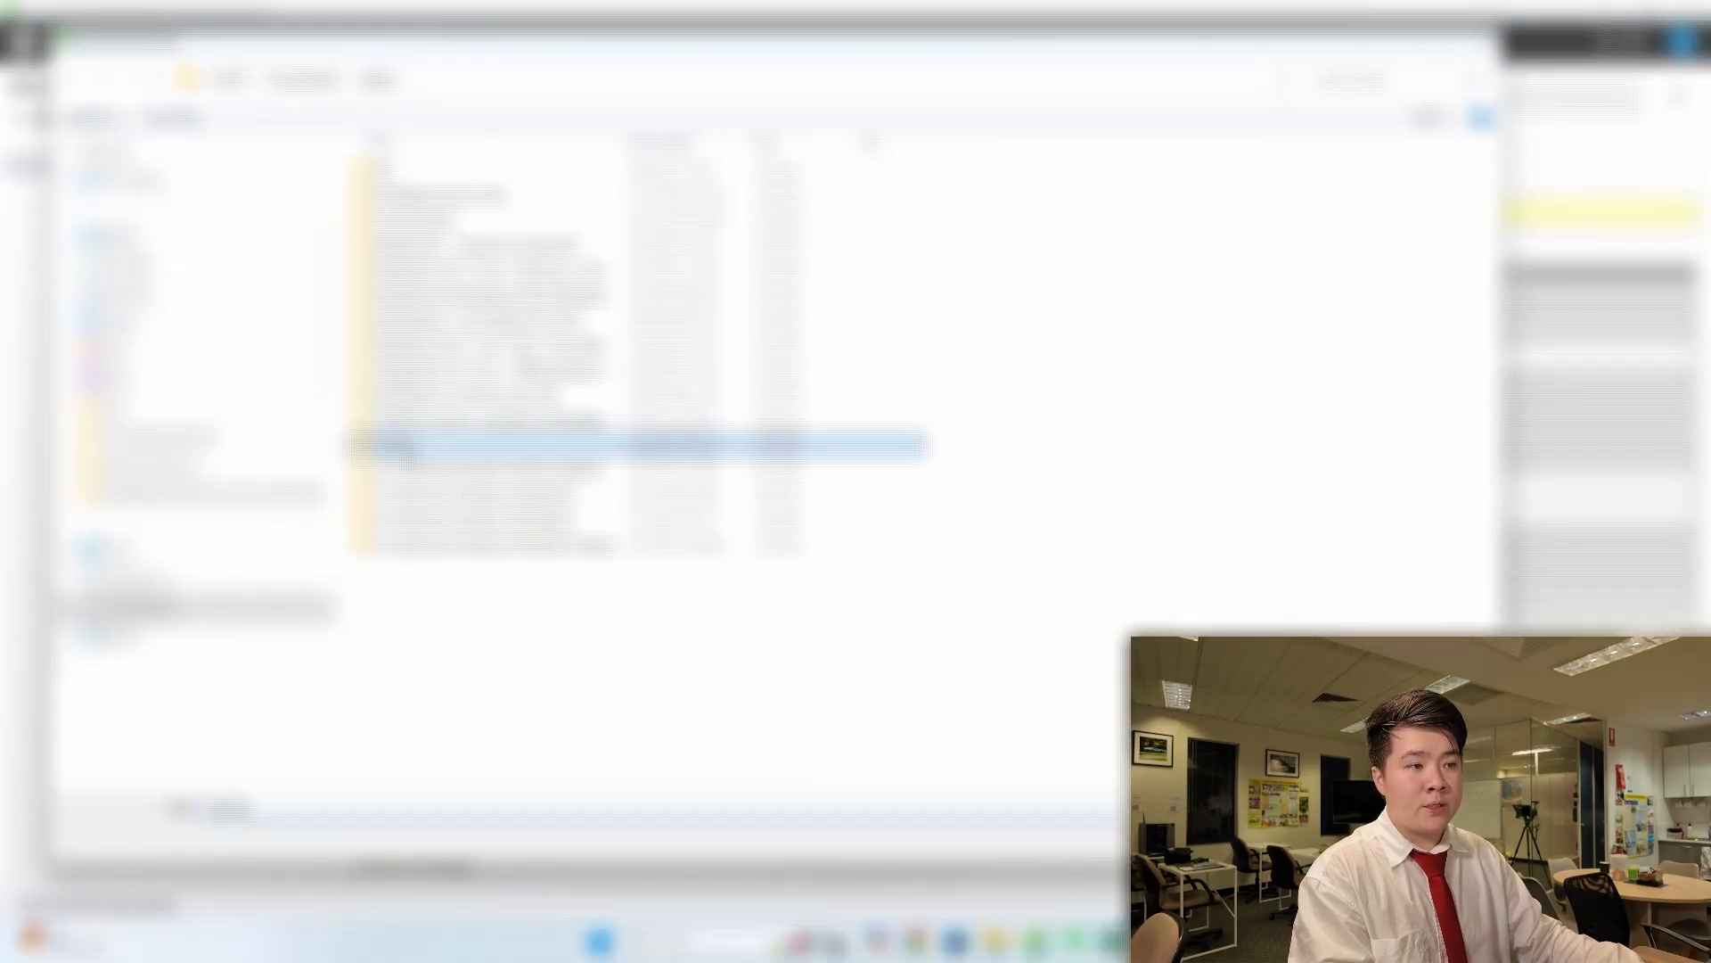
{"action": "left_click", "coordinate": [426, 201]}
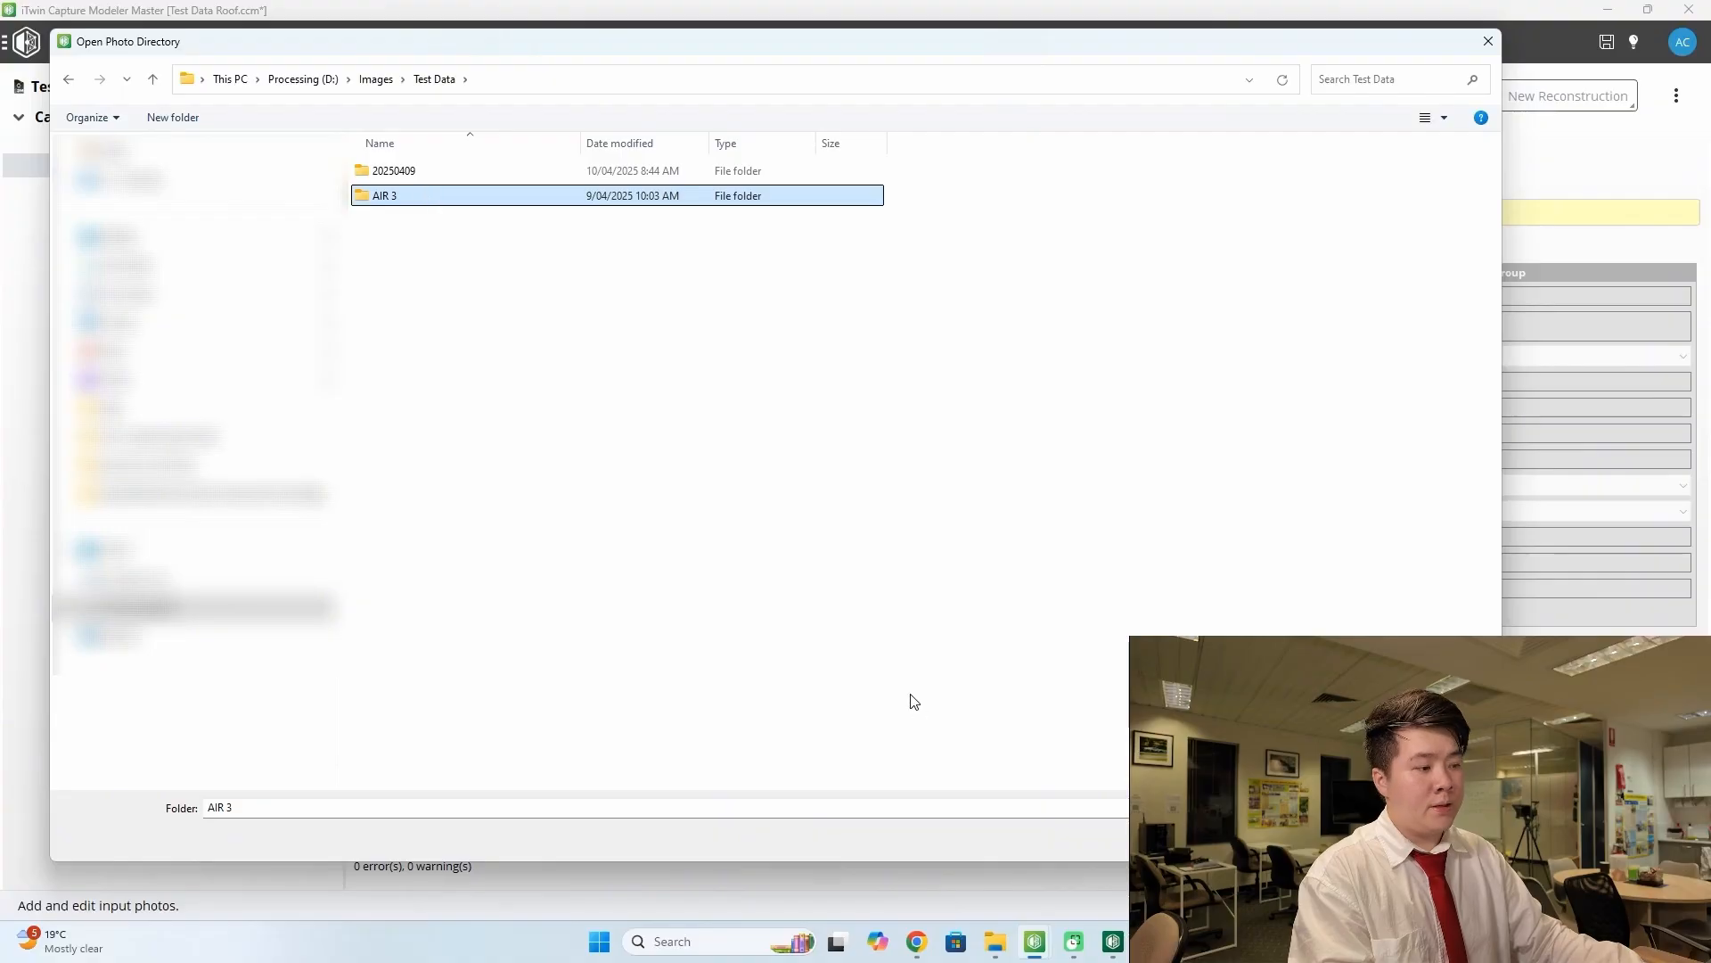
{"action": "left_click", "coordinate": [1368, 838]}
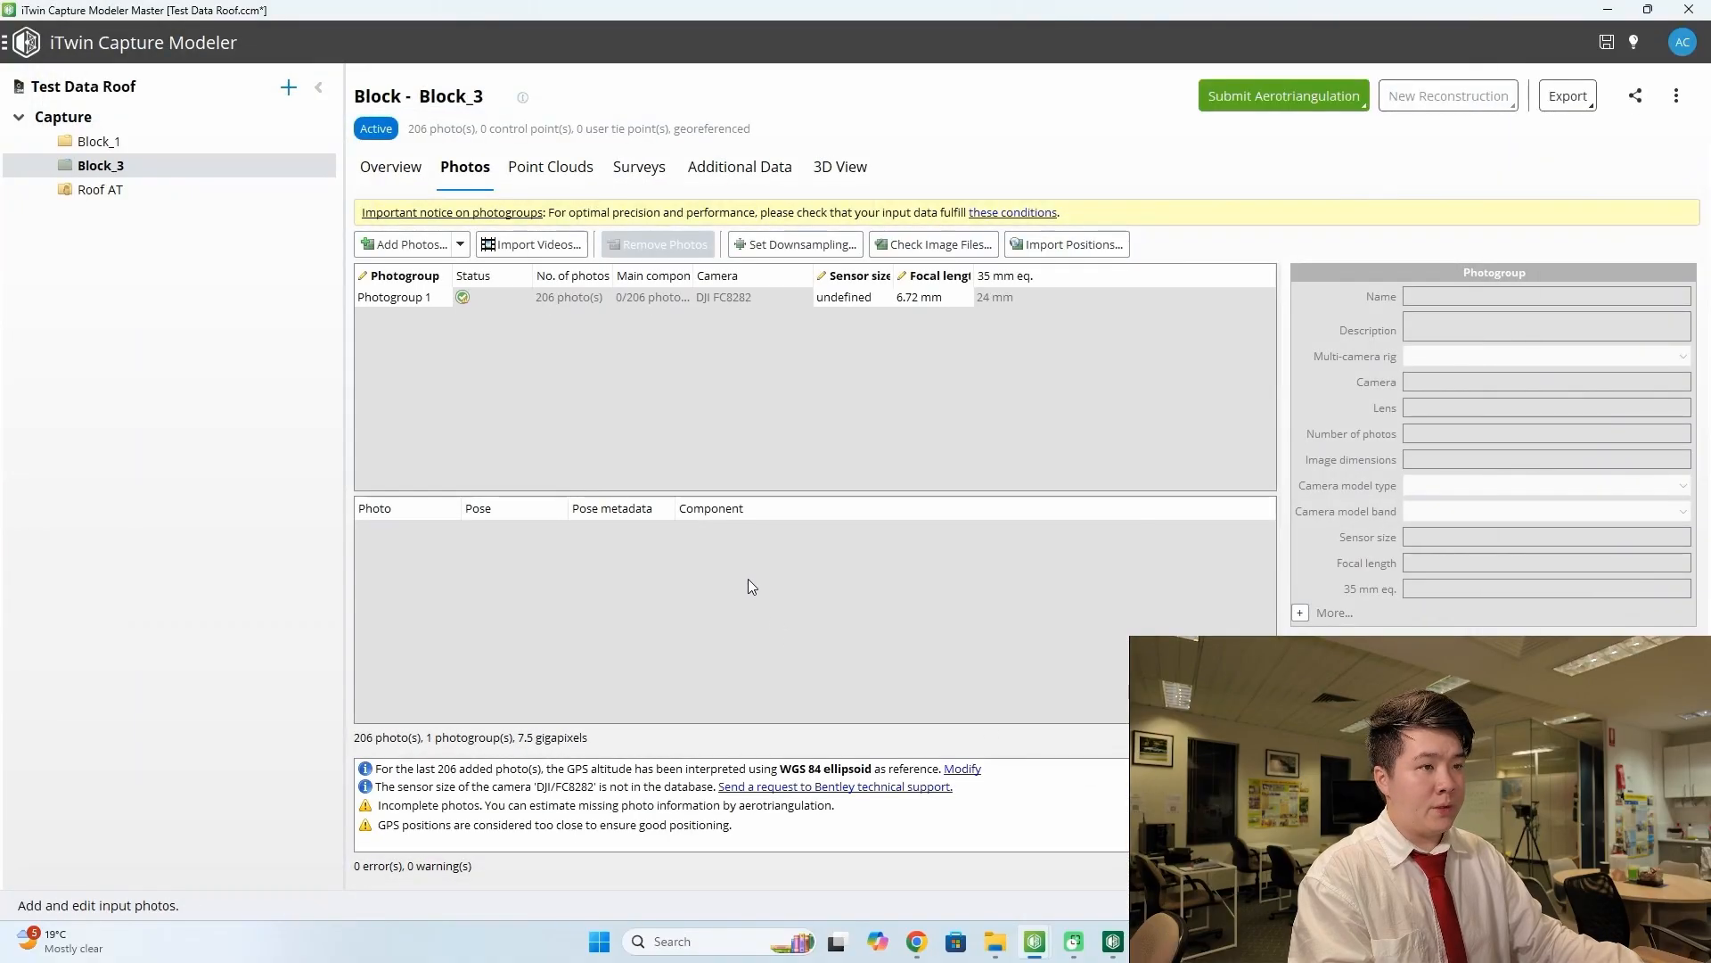
- Display the AIR 3 photo positions in 3D and examine the flight pattern from the side
{"action": "left_click", "coordinate": [838, 170]}
{"action": "left_click_drag", "start_coordinate": [891, 455], "coordinate": [730, 384]}
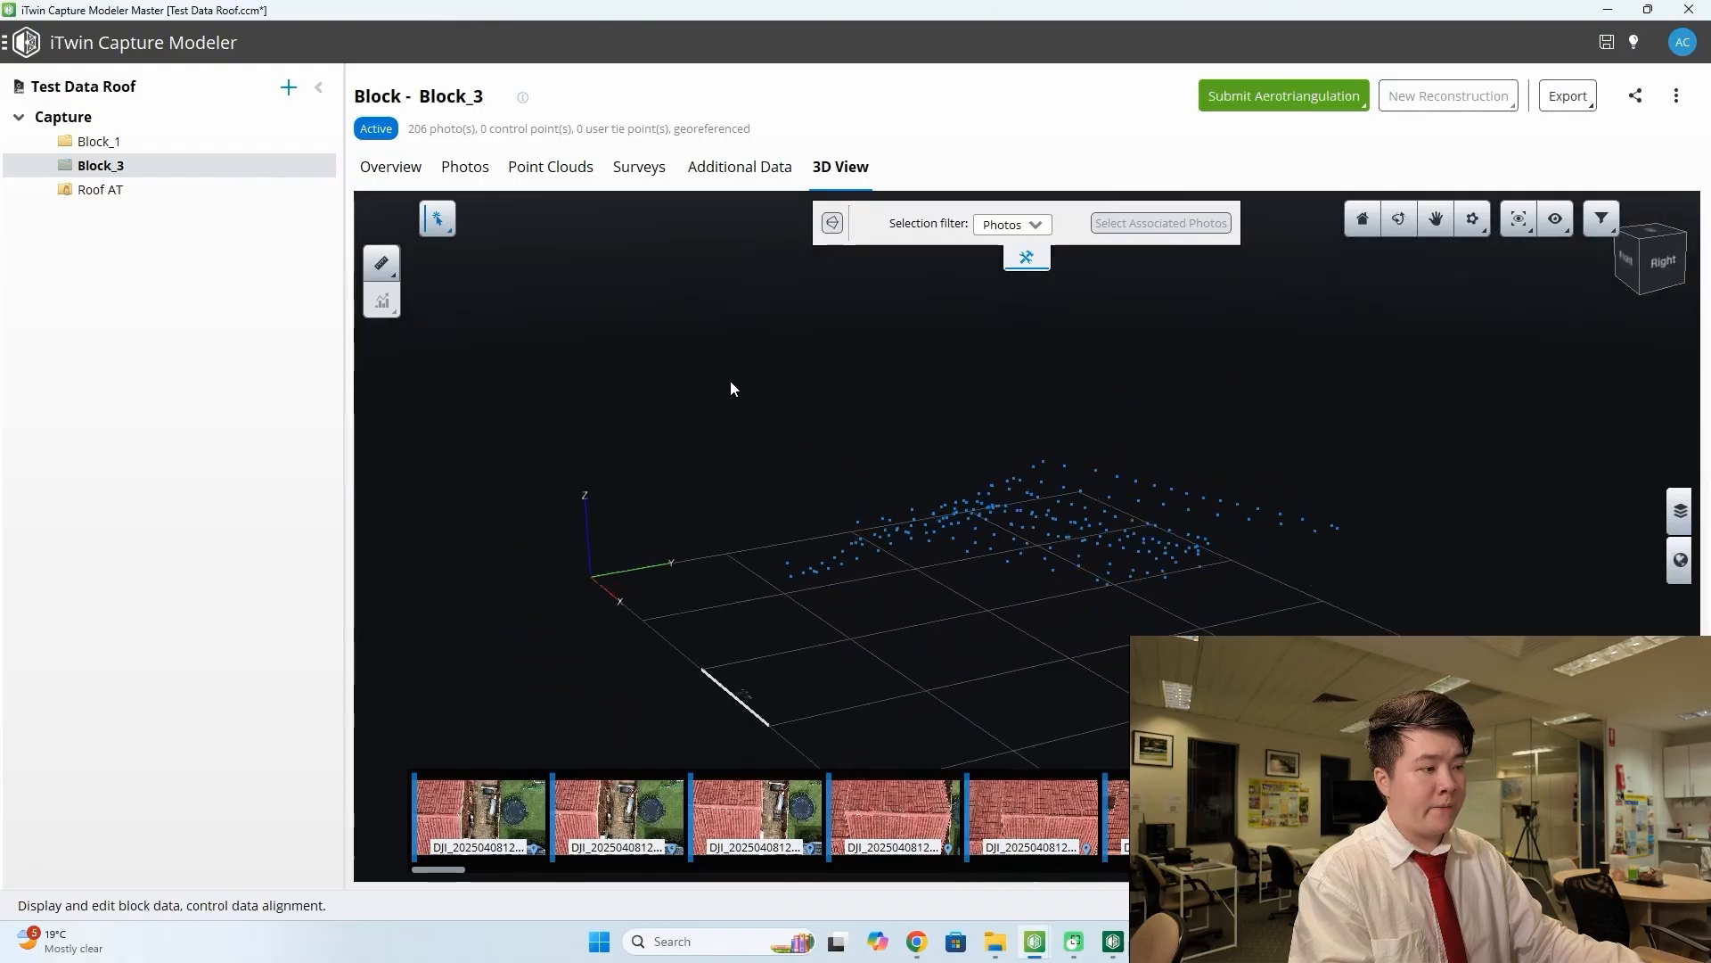
{"action": "left_click_drag", "start_coordinate": [972, 526], "coordinate": [820, 468]}
- Add the entire 20250409 photo directory from the Test Data folder to the block, including its subdirectories
{"action": "left_click", "coordinate": [465, 166]}
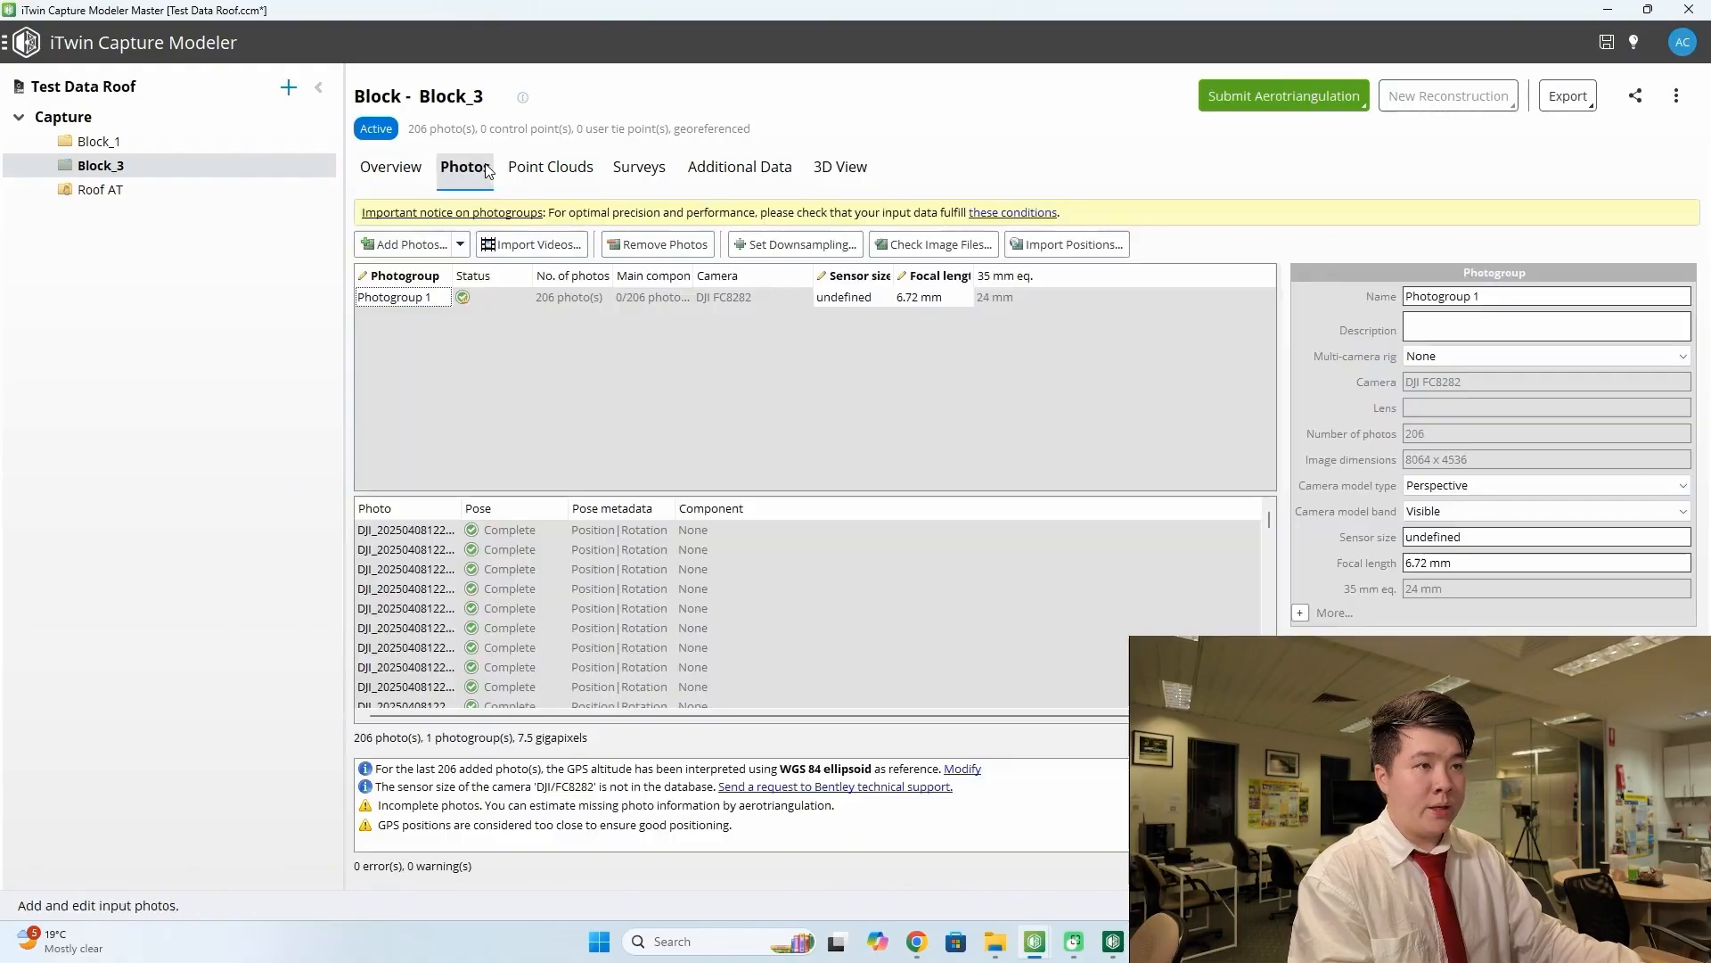
{"action": "left_click", "coordinate": [409, 244]}
{"action": "left_click", "coordinate": [428, 294]}
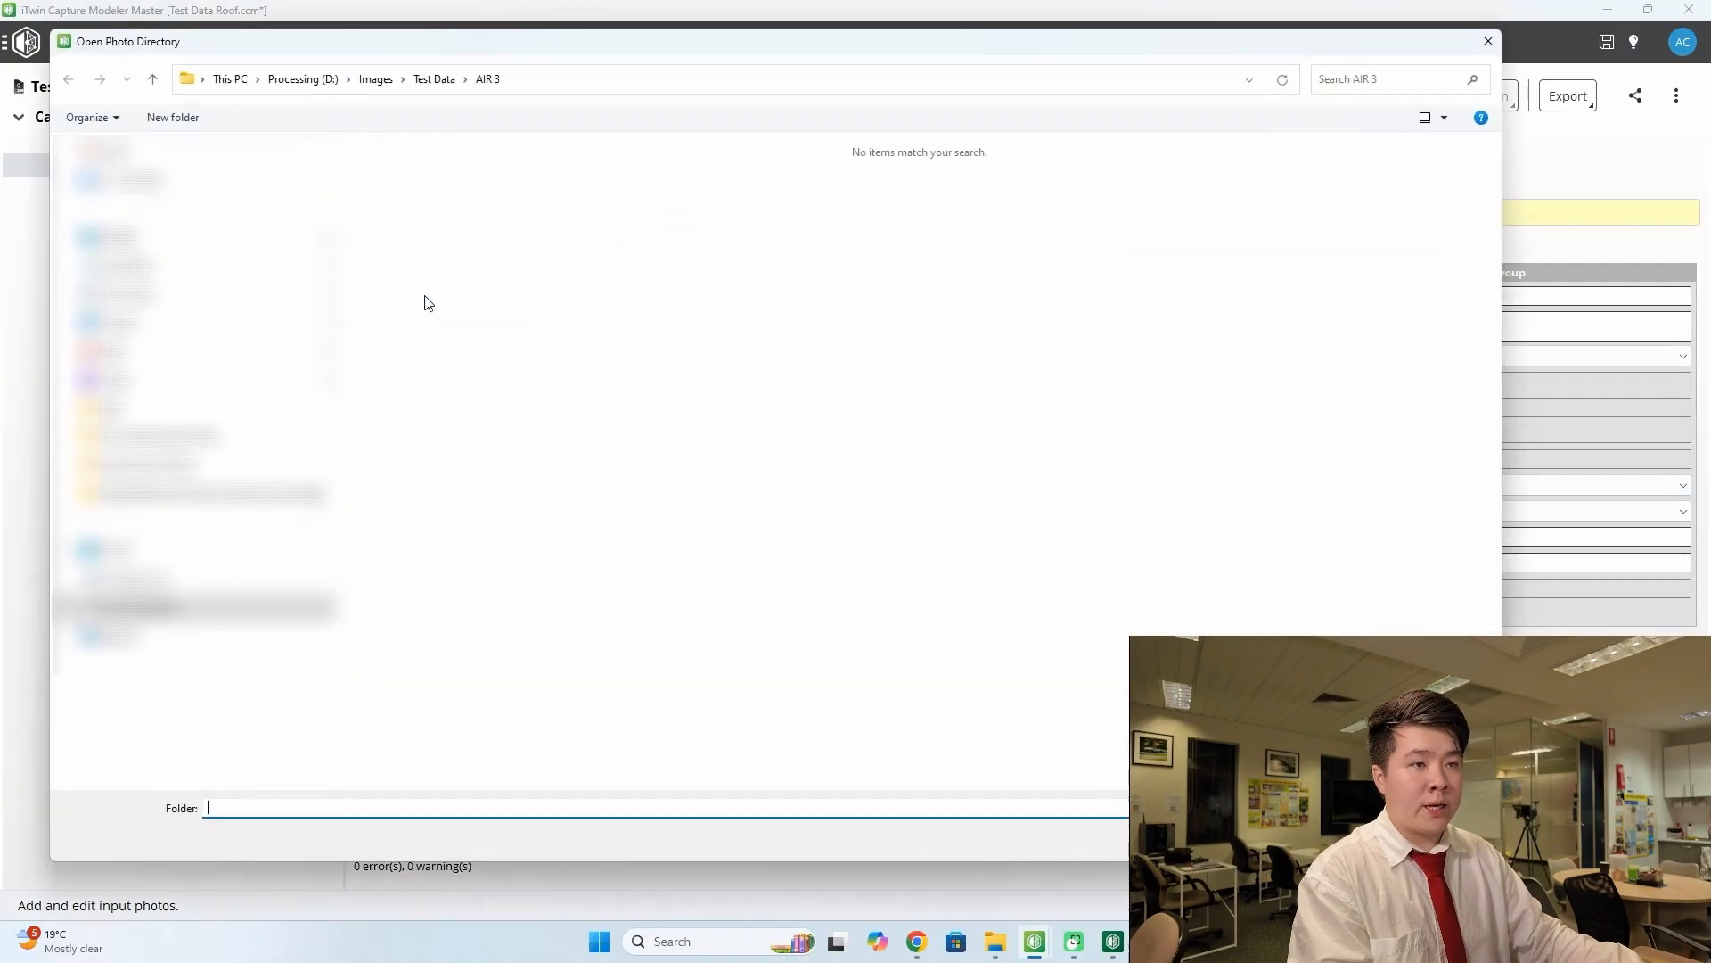
{"action": "left_click", "coordinate": [435, 80]}
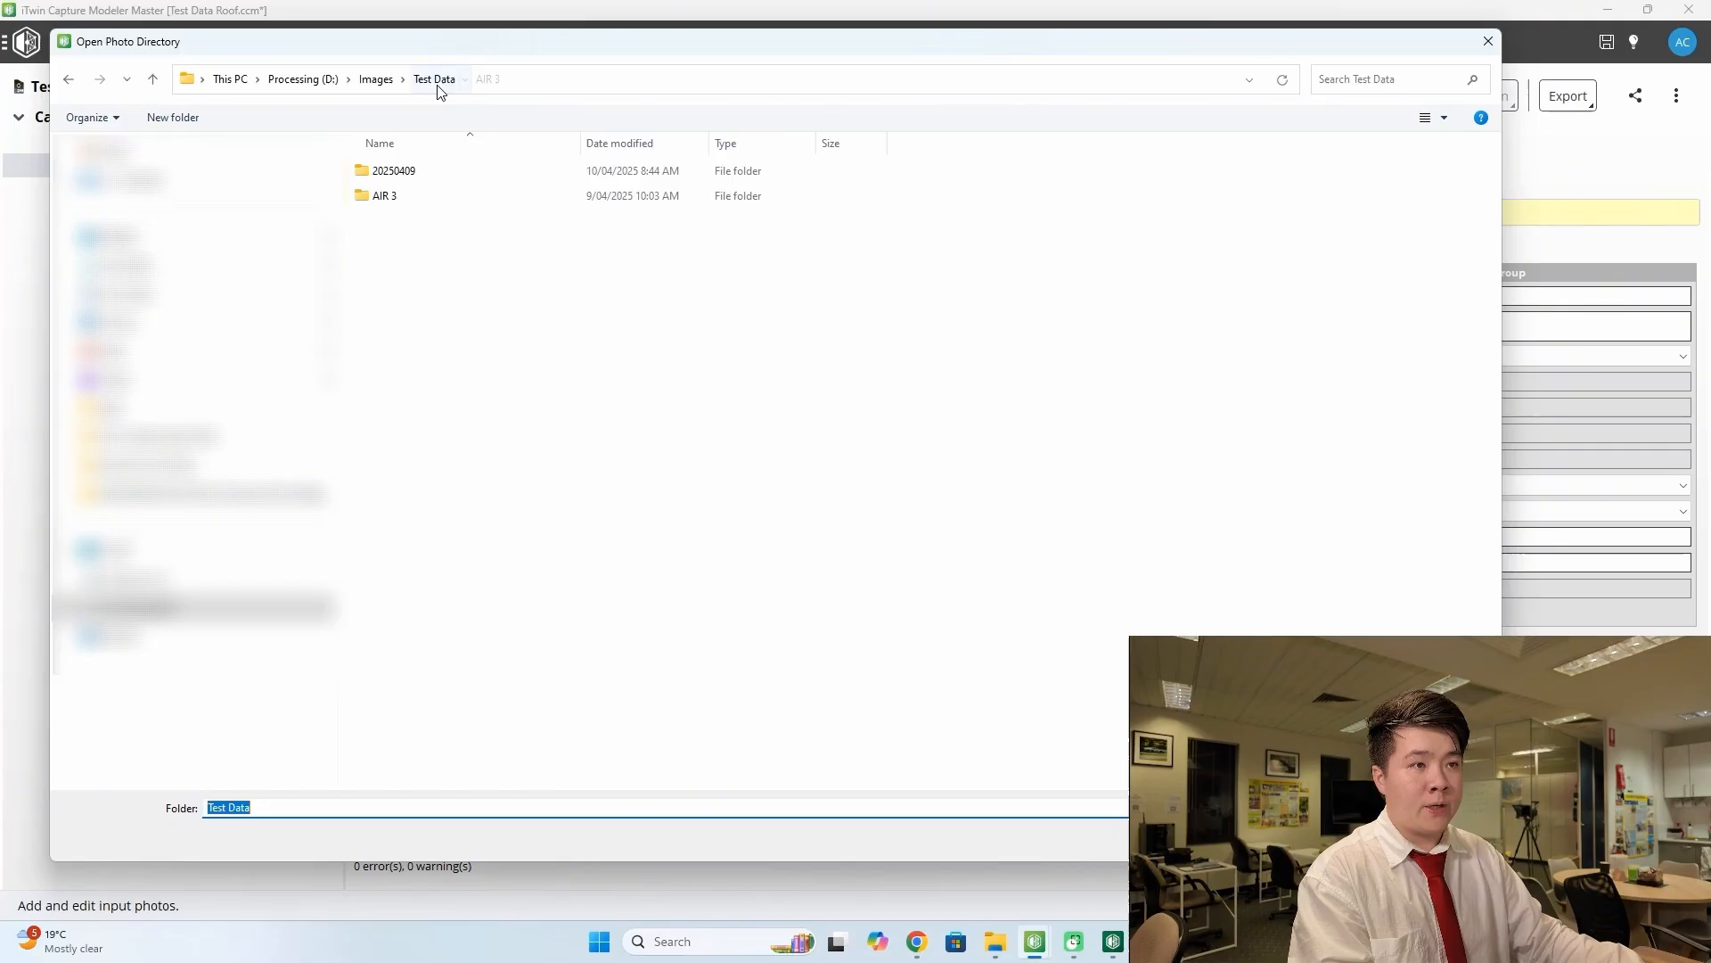
{"action": "left_click", "coordinate": [412, 172]}
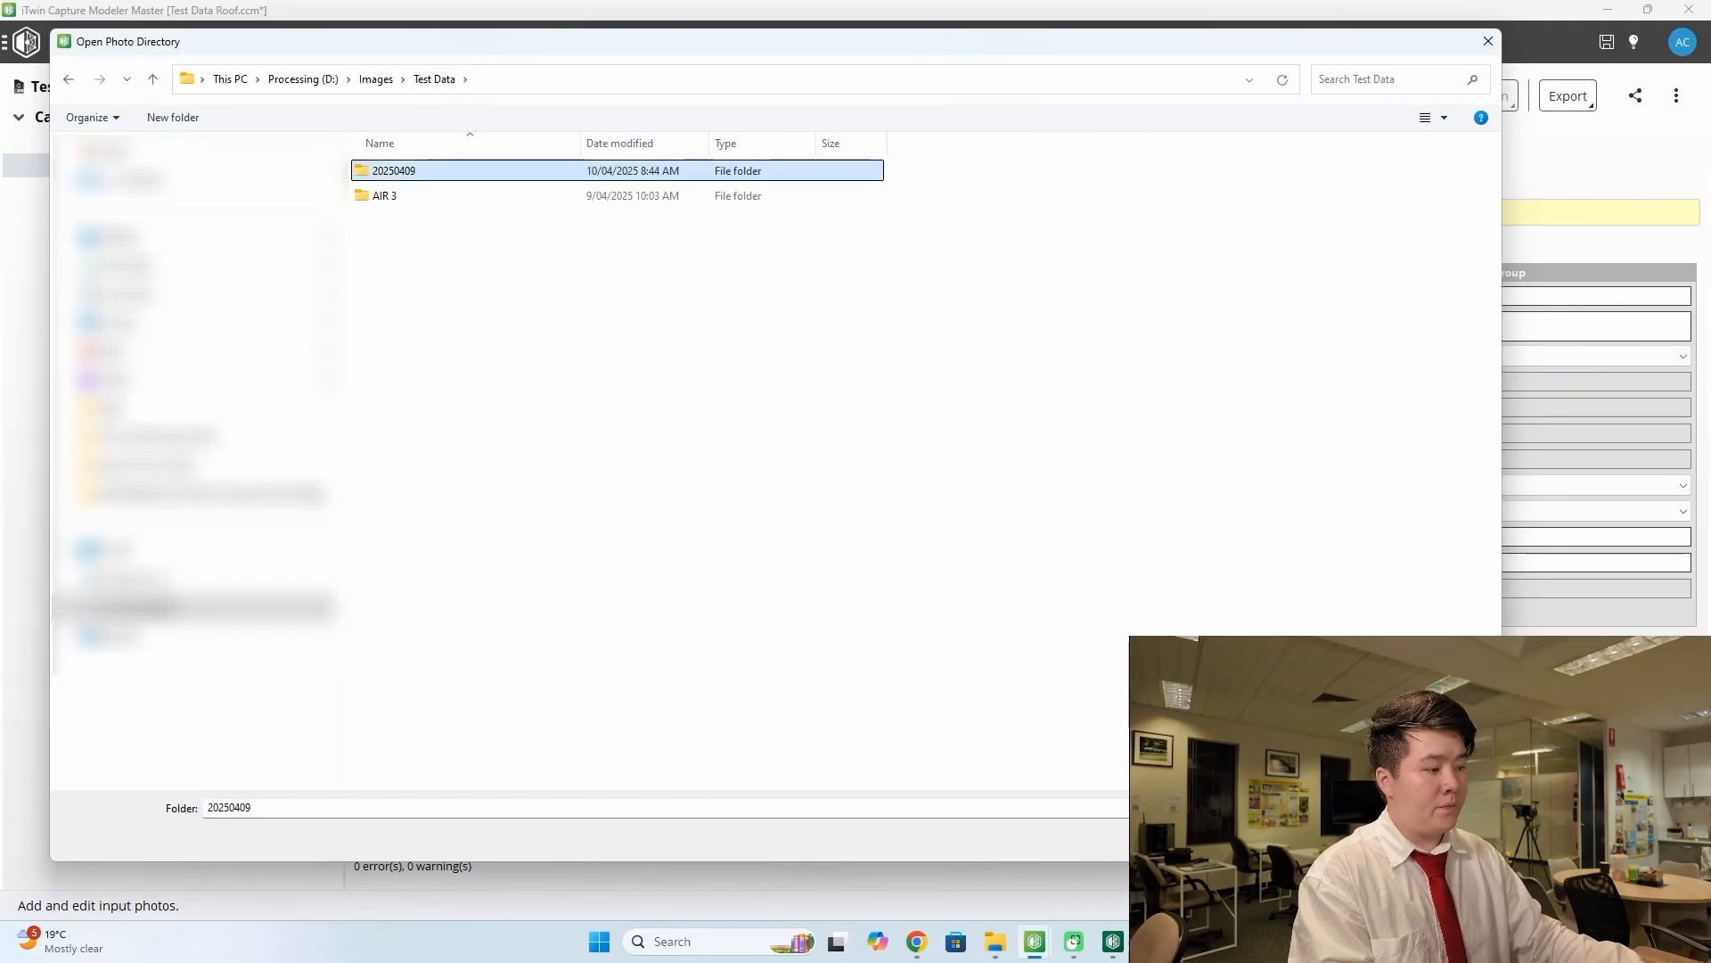
{"action": "left_click", "coordinate": [1364, 838]}
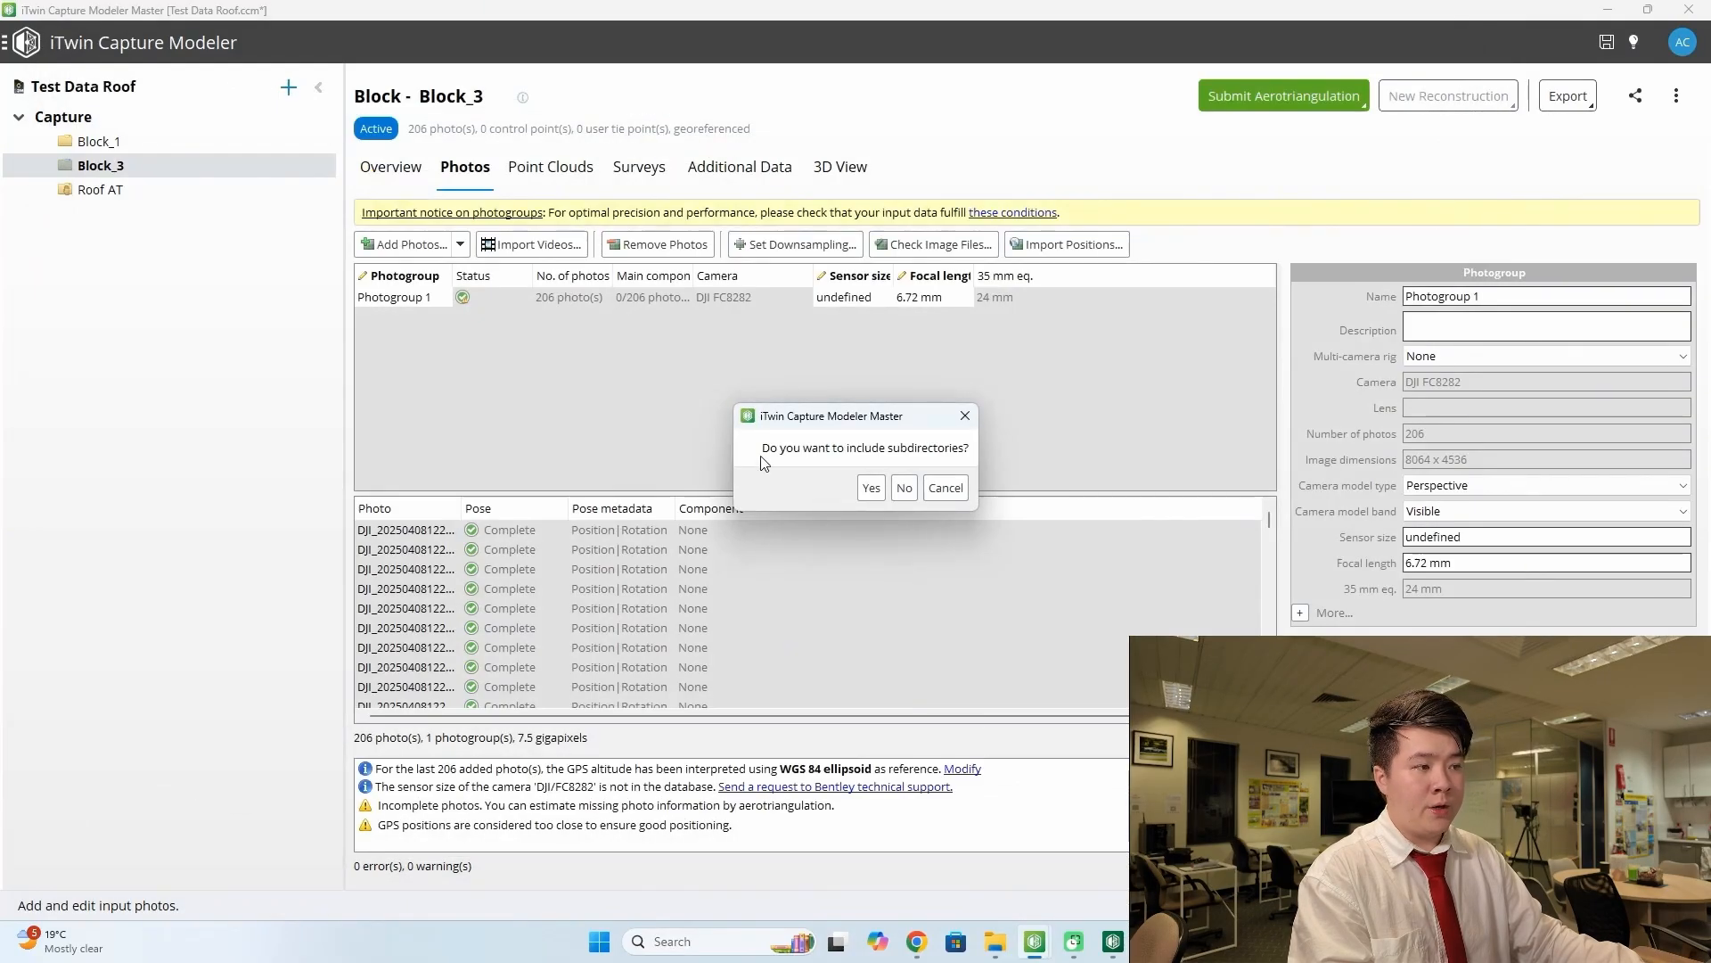
{"action": "left_click", "coordinate": [869, 496]}
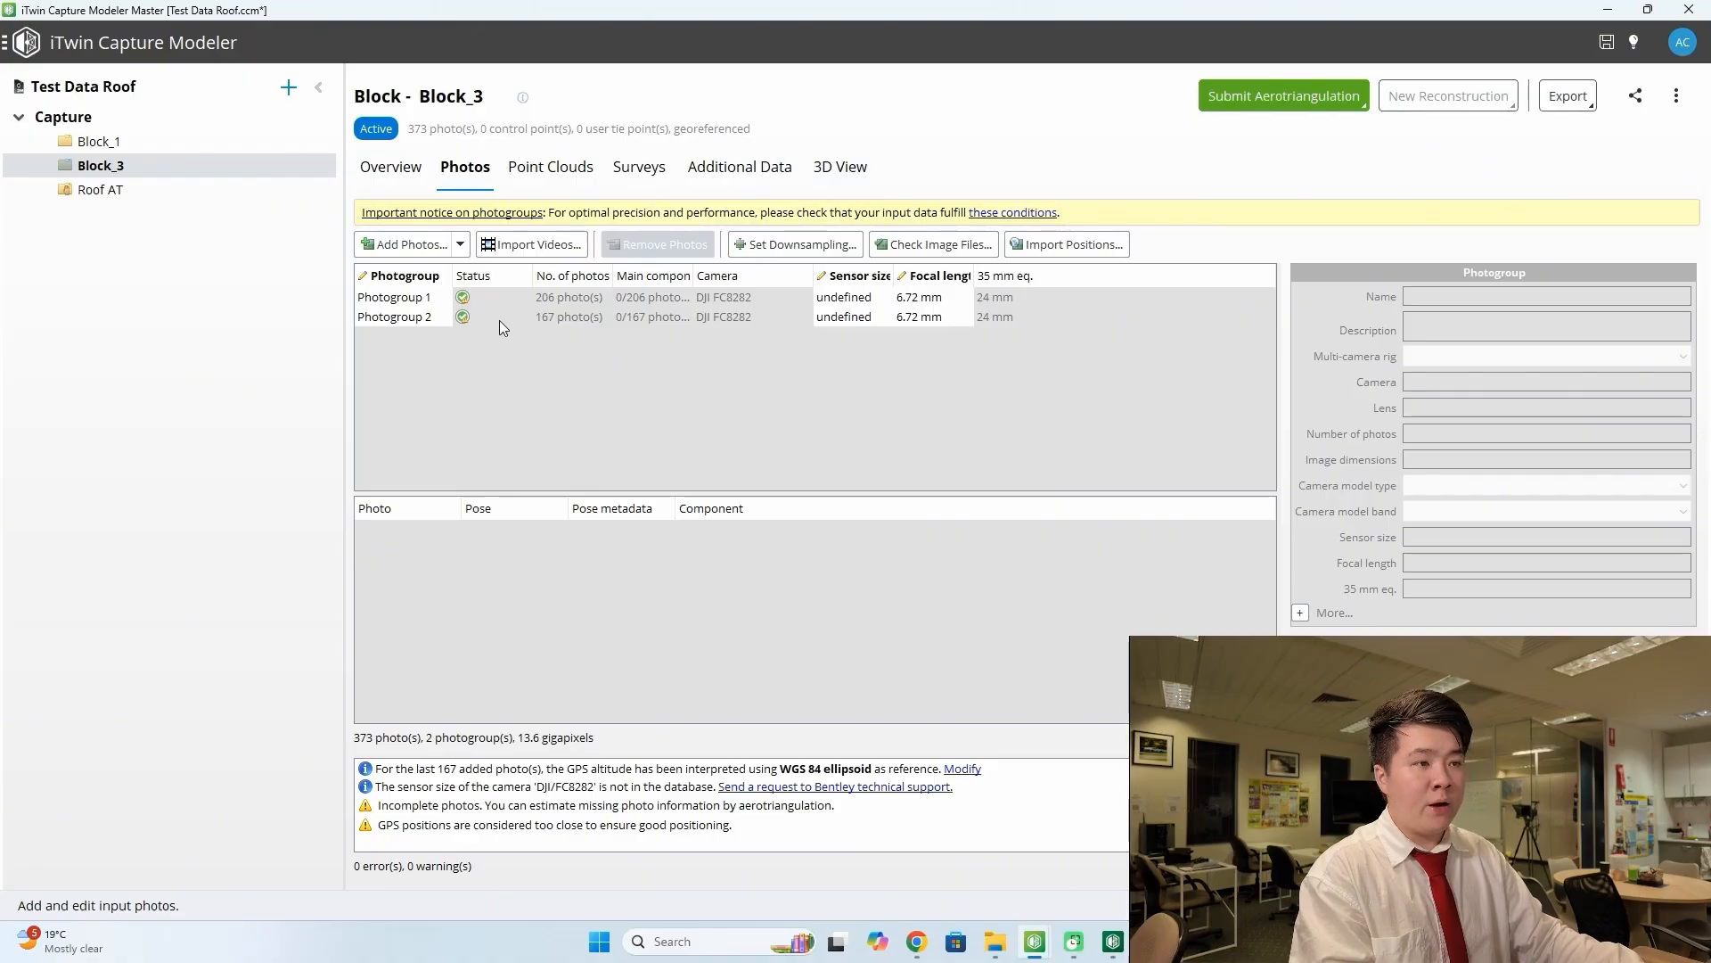
- Display both photo sets in 3D and compare the heights of the upper and lower camera positions
{"action": "left_click", "coordinate": [853, 170]}
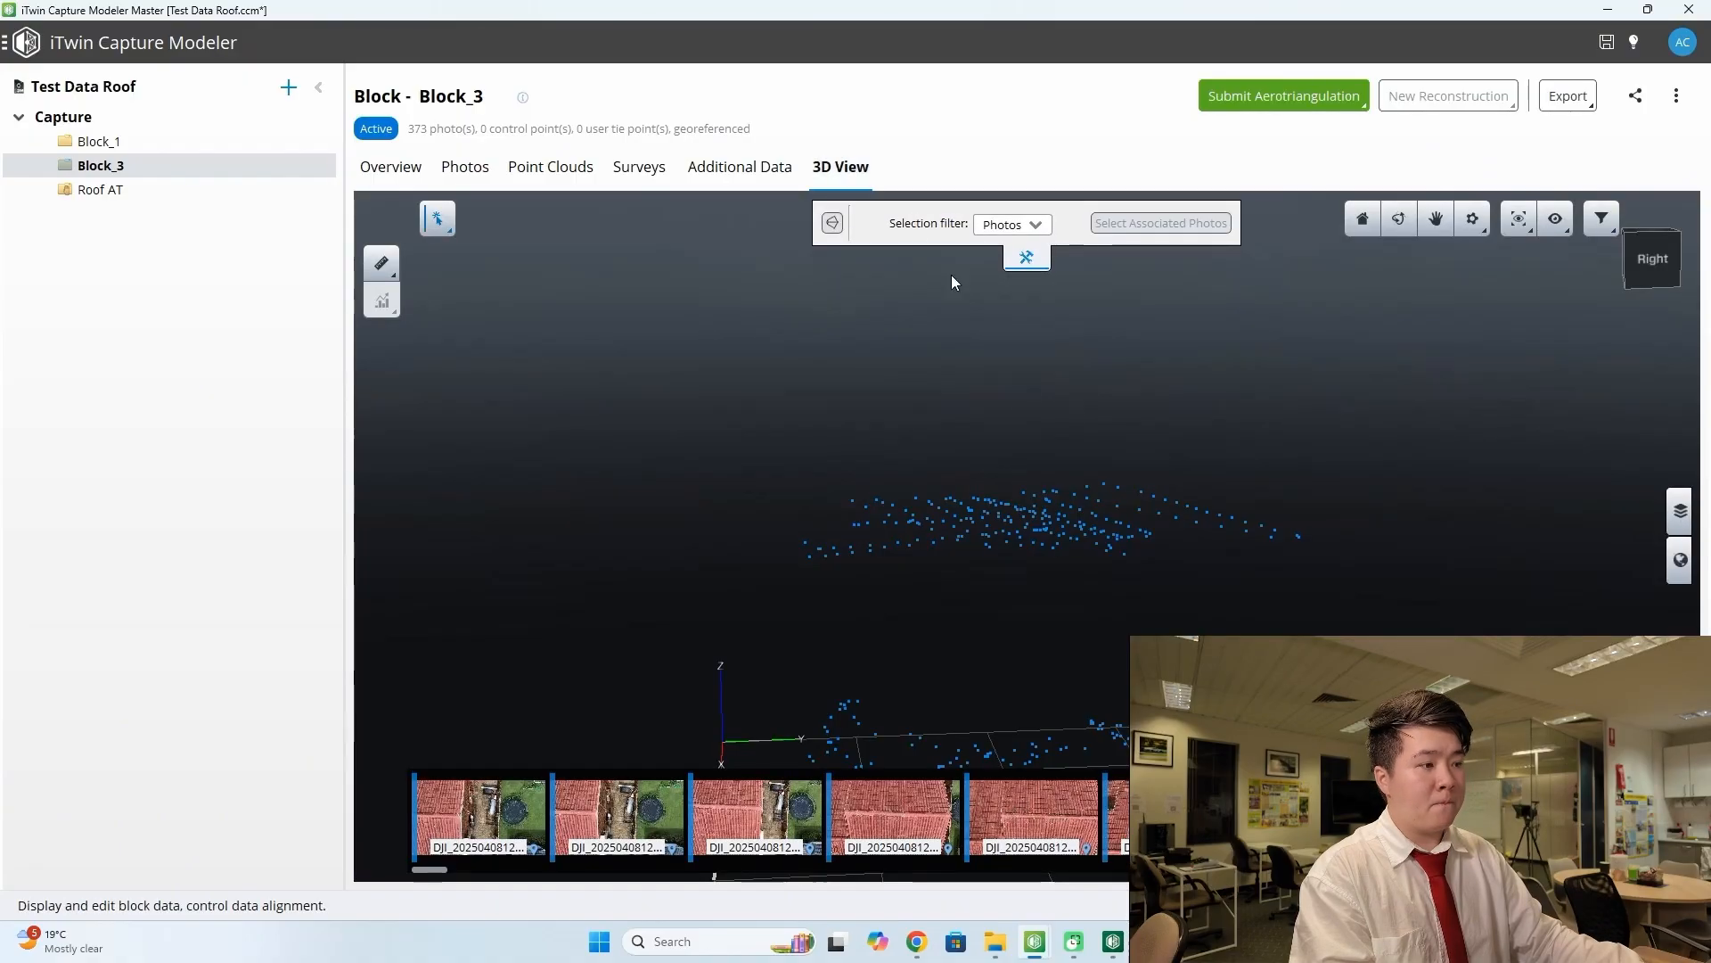
{"action": "mouse_move", "coordinate": [998, 639]}
{"action": "left_mouse_down"}
{"action": "mouse_move", "coordinate": [1032, 516]}
{"action": "mouse_move", "coordinate": [1272, 558]}
{"action": "mouse_move", "coordinate": [870, 542]}
{"action": "mouse_move", "coordinate": [917, 516]}
{"action": "mouse_move", "coordinate": [964, 523]}
{"action": "mouse_move", "coordinate": [746, 661]}
{"action": "mouse_move", "coordinate": [895, 580]}
{"action": "mouse_move", "coordinate": [819, 636]}
{"action": "mouse_move", "coordinate": [749, 578]}
{"action": "mouse_move", "coordinate": [801, 647]}
{"action": "mouse_move", "coordinate": [763, 542]}
{"action": "mouse_move", "coordinate": [654, 612]}
{"action": "mouse_move", "coordinate": [692, 578]}
{"action": "mouse_move", "coordinate": [918, 569]}
{"action": "mouse_move", "coordinate": [1034, 428]}
{"action": "left_mouse_up"}
{"action": "left_click", "coordinate": [786, 641]}
{"action": "middle_click_drag", "start_coordinate": [627, 292], "coordinate": [669, 356]}
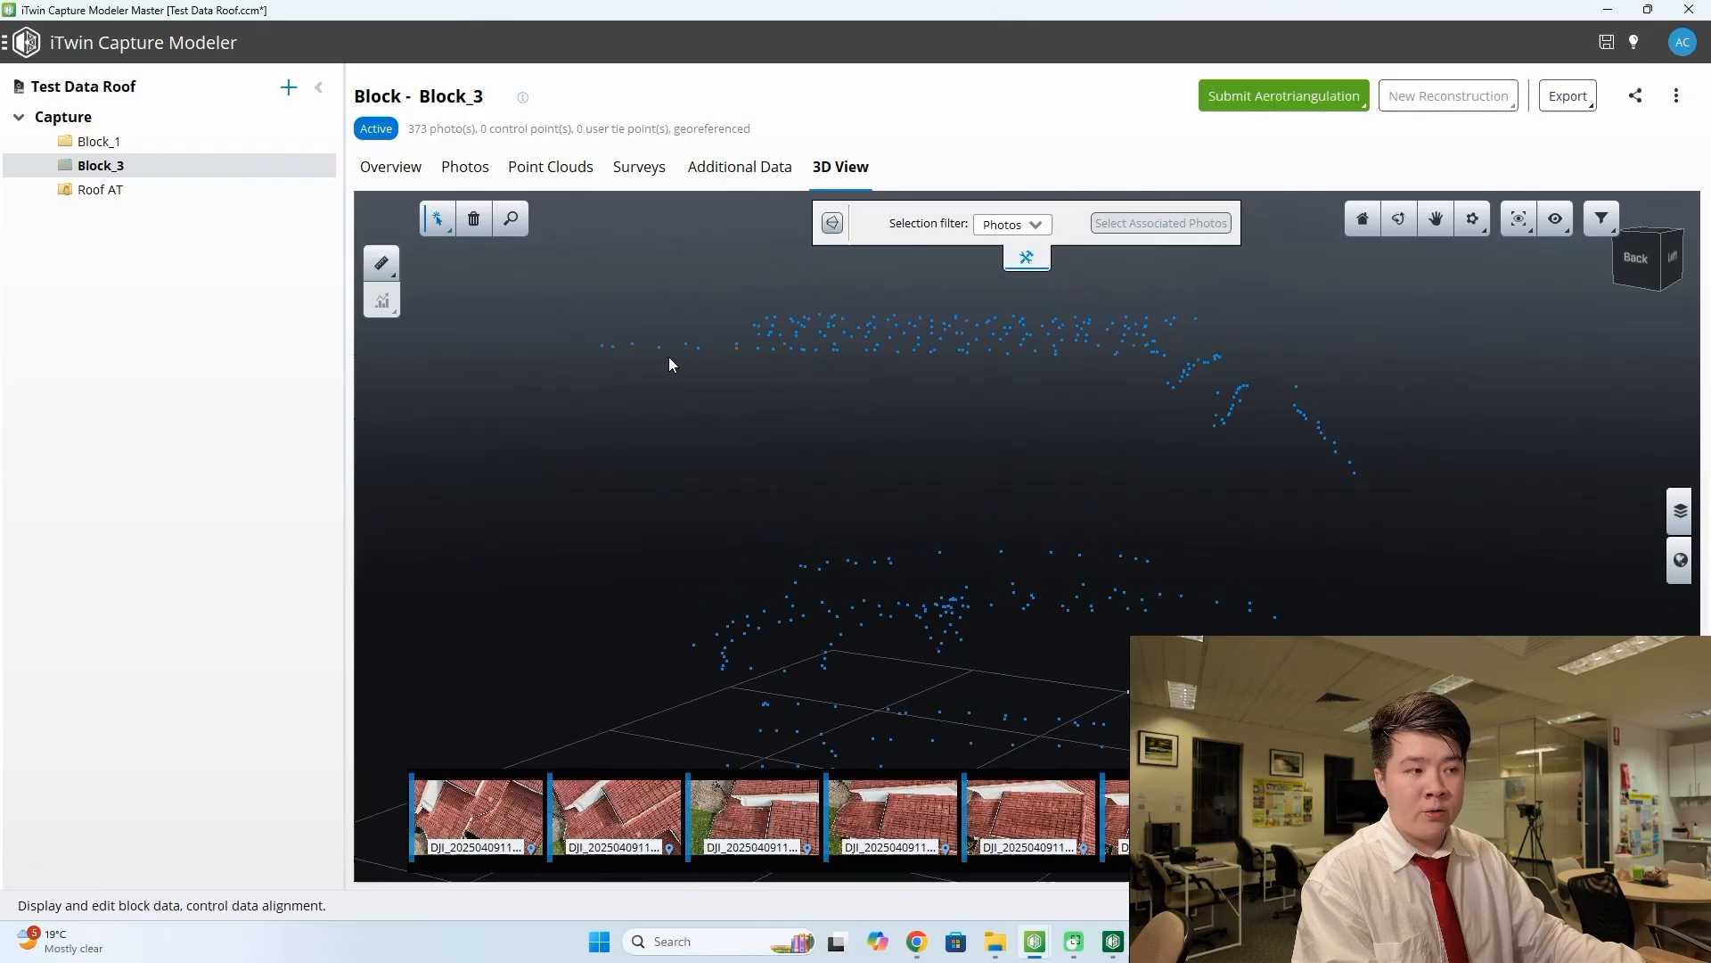
{"action": "mouse_move", "coordinate": [1236, 405]}
{"action": "left_mouse_down"}
{"action": "mouse_move", "coordinate": [771, 419]}
{"action": "mouse_move", "coordinate": [763, 441]}
{"action": "mouse_move", "coordinate": [1037, 459]}
{"action": "mouse_move", "coordinate": [806, 485]}
{"action": "mouse_move", "coordinate": [1111, 516]}
{"action": "left_mouse_up"}
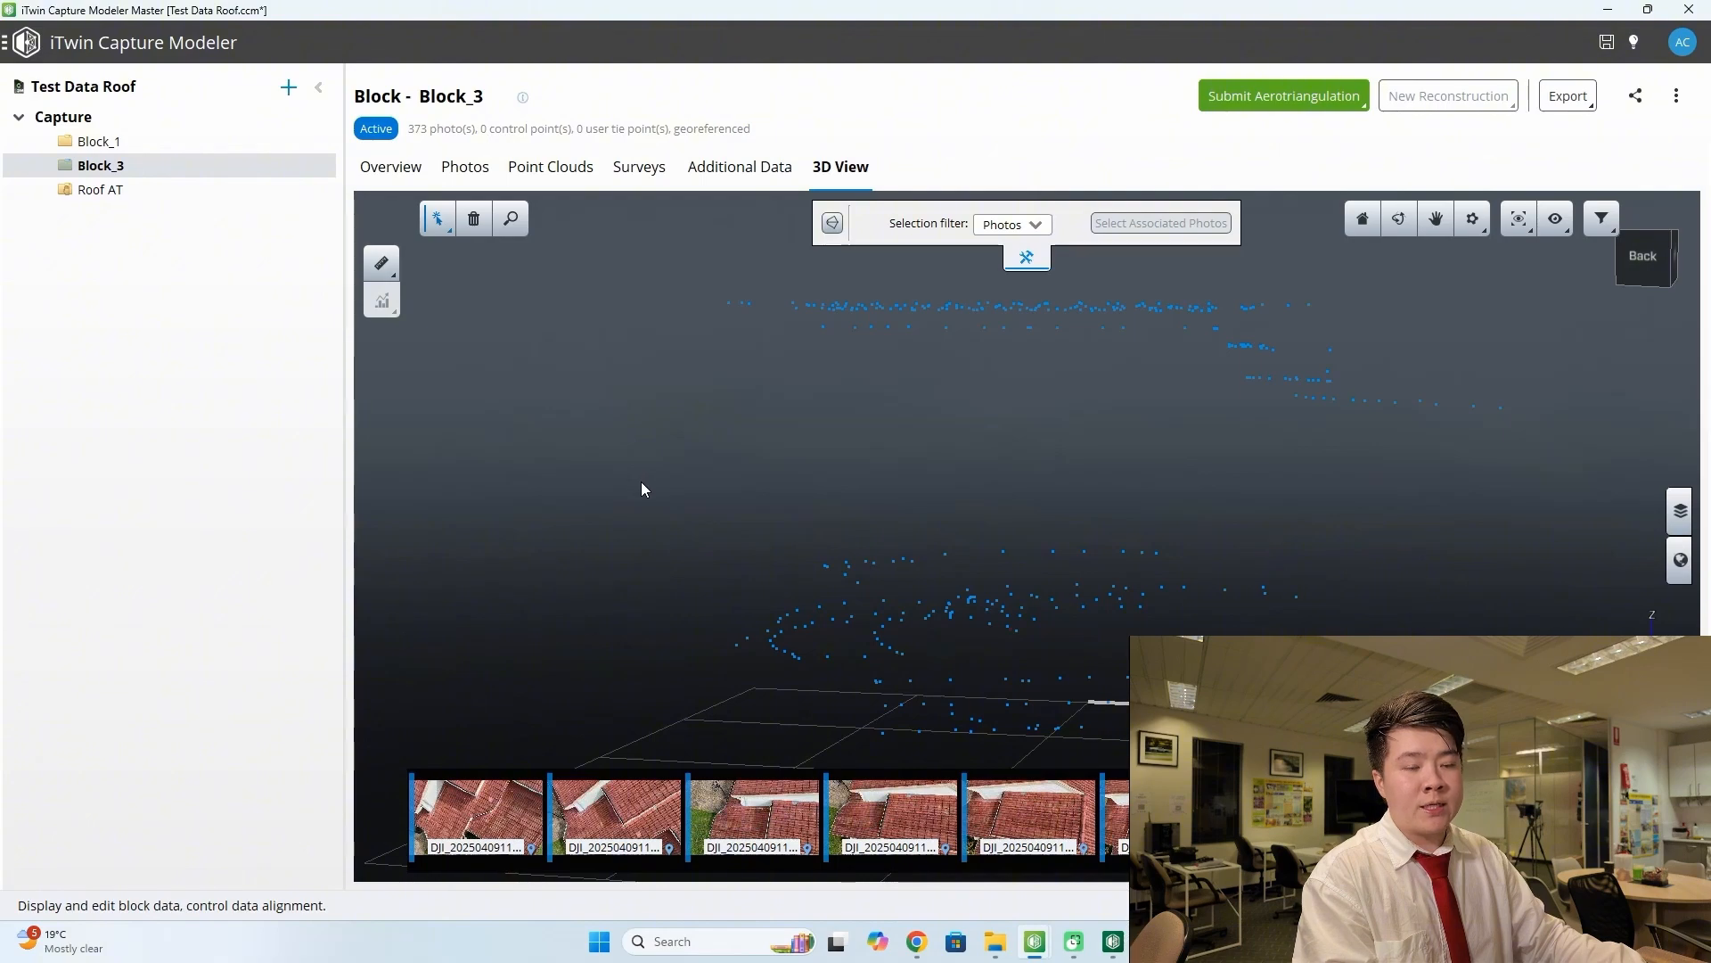
- Examine the lower group of camera positions around the house from several angles
{"action": "scroll", "coordinate": [981, 630], "scroll_direction": "down", "scroll_amount": 2}
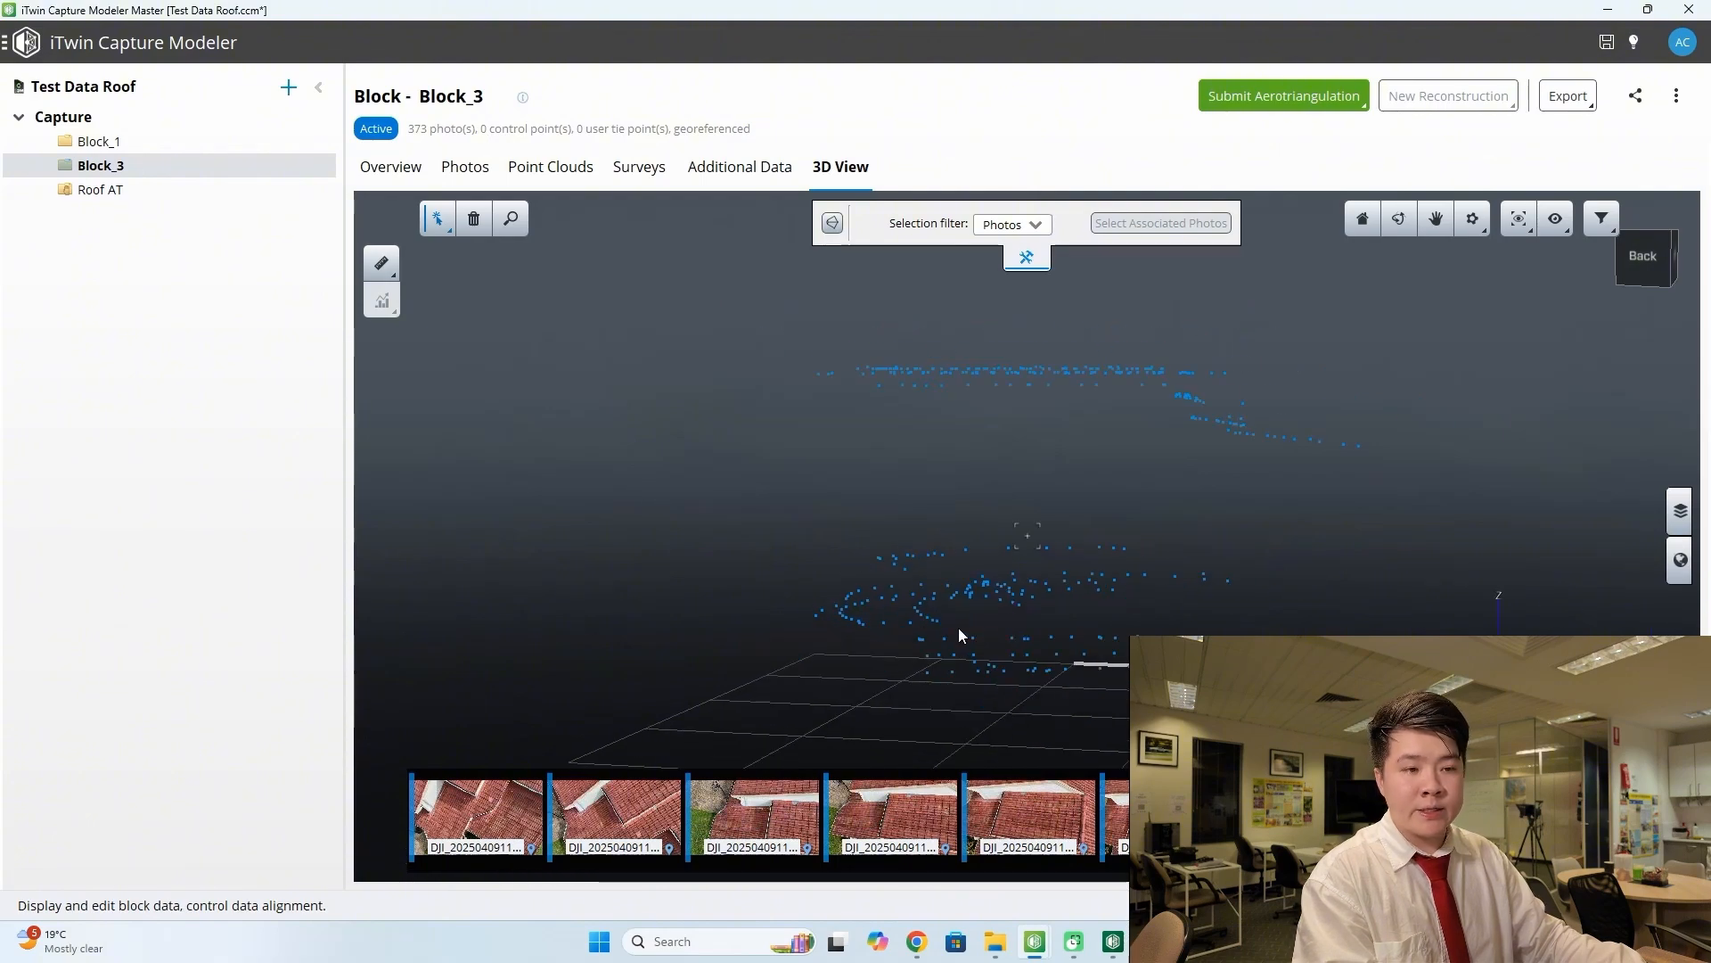
{"action": "left_click", "coordinate": [864, 623]}
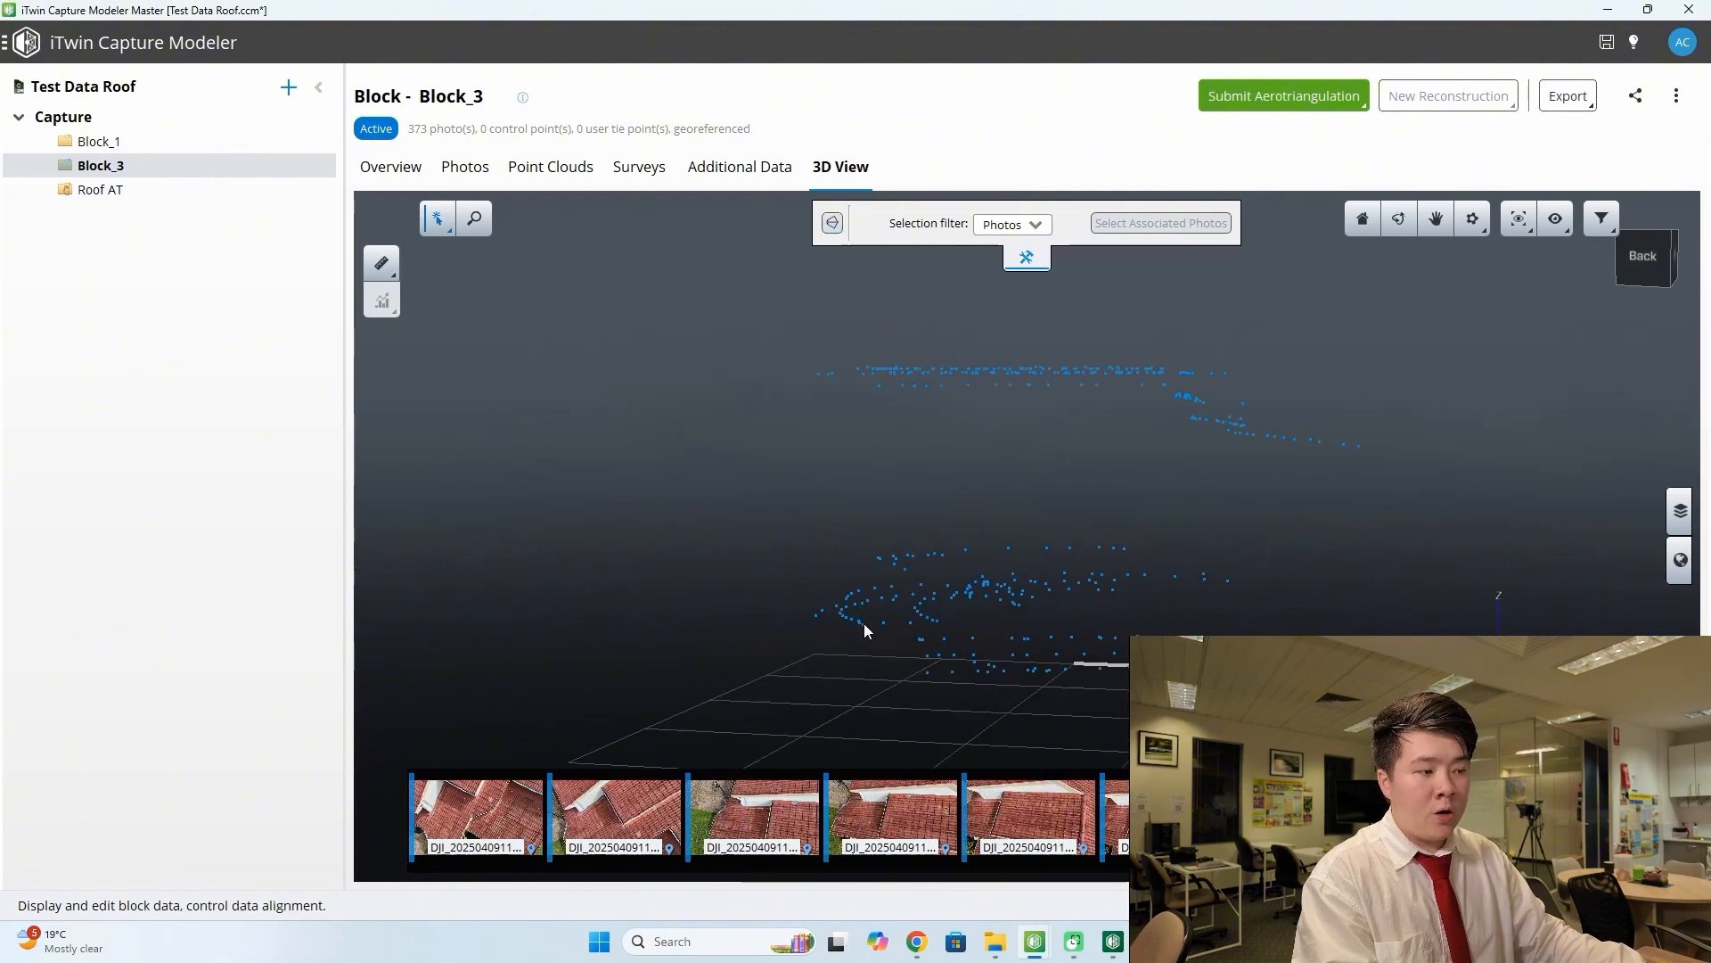
{"action": "scroll", "coordinate": [866, 623], "scroll_direction": "up", "scroll_amount": 2}
{"action": "left_click_drag", "start_coordinate": [870, 623], "coordinate": [907, 608]}
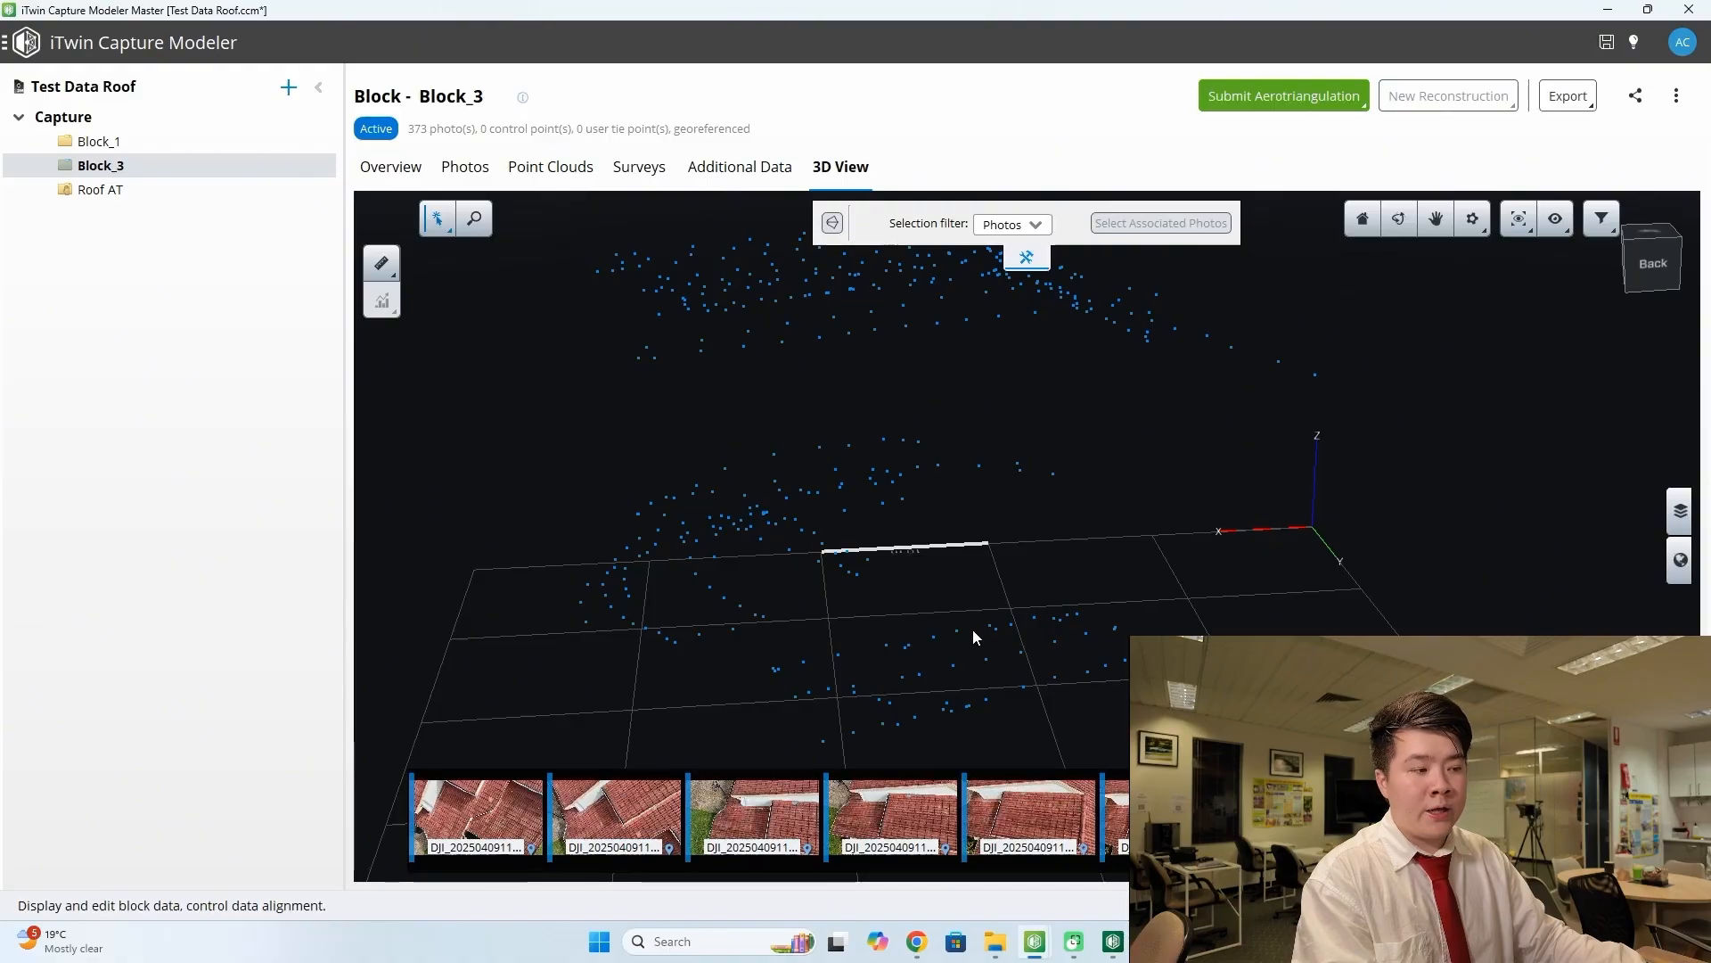
{"action": "left_click_drag", "start_coordinate": [971, 630], "coordinate": [748, 532]}
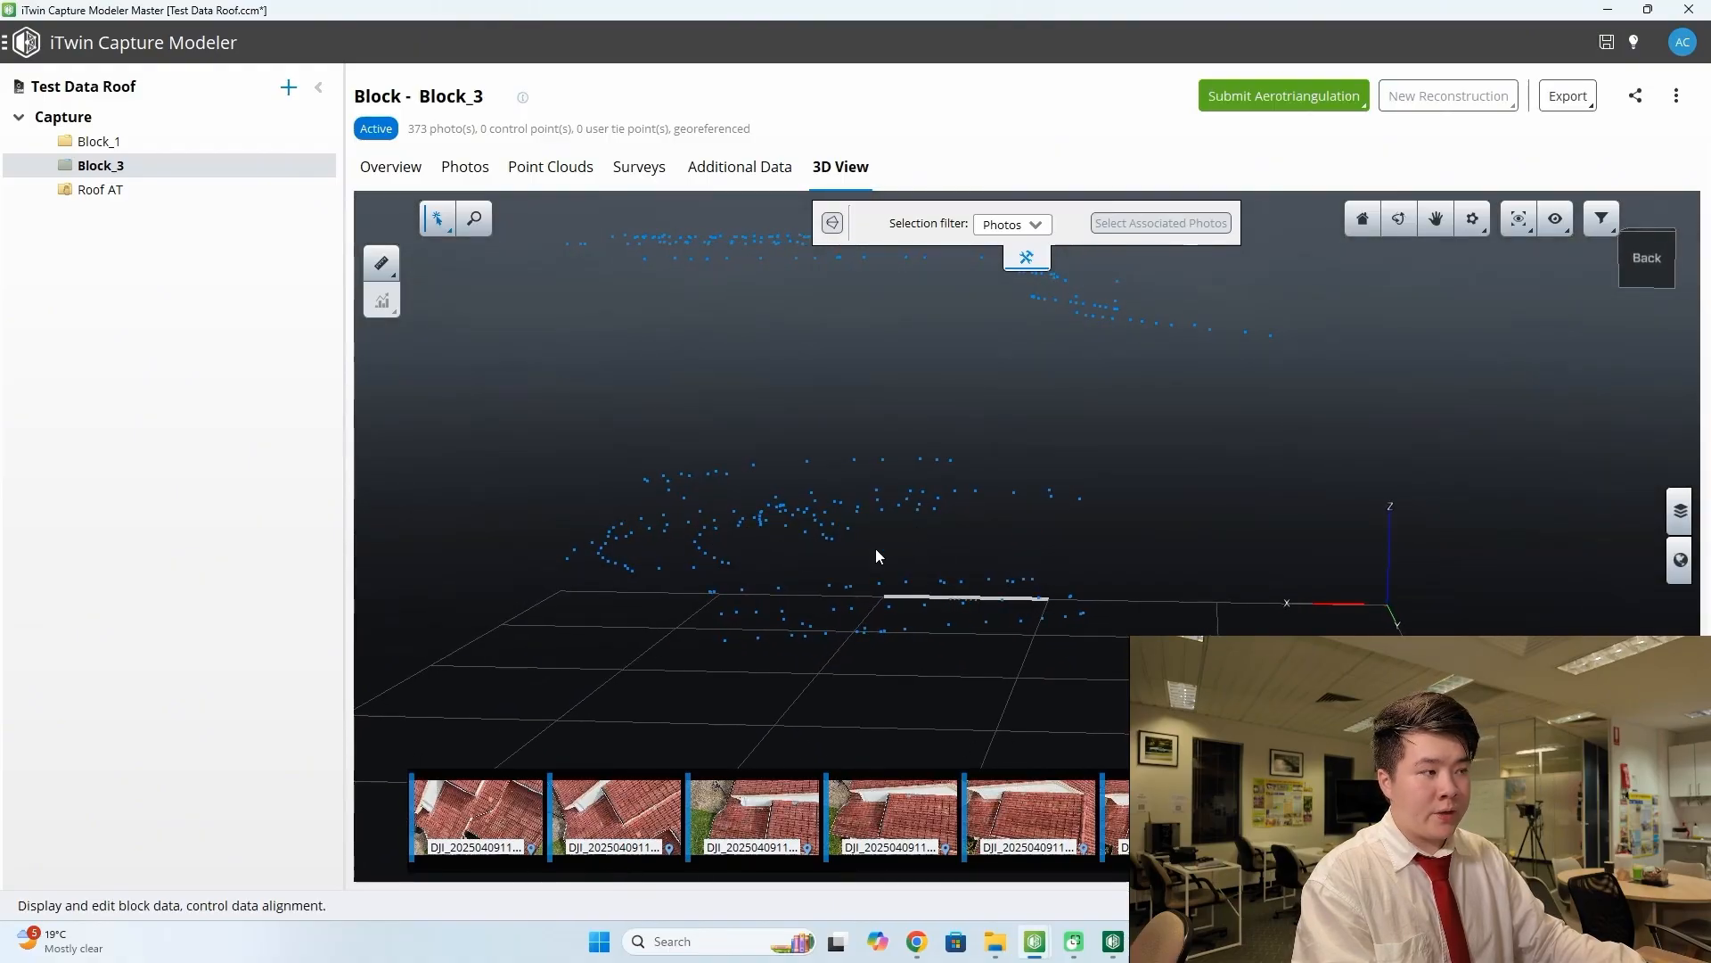
{"action": "middle_click_drag", "start_coordinate": [899, 528], "coordinate": [991, 576]}
{"action": "mouse_move", "coordinate": [952, 611]}
{"action": "left_mouse_down"}
{"action": "mouse_move", "coordinate": [939, 587]}
{"action": "mouse_move", "coordinate": [704, 579]}
{"action": "left_mouse_up"}
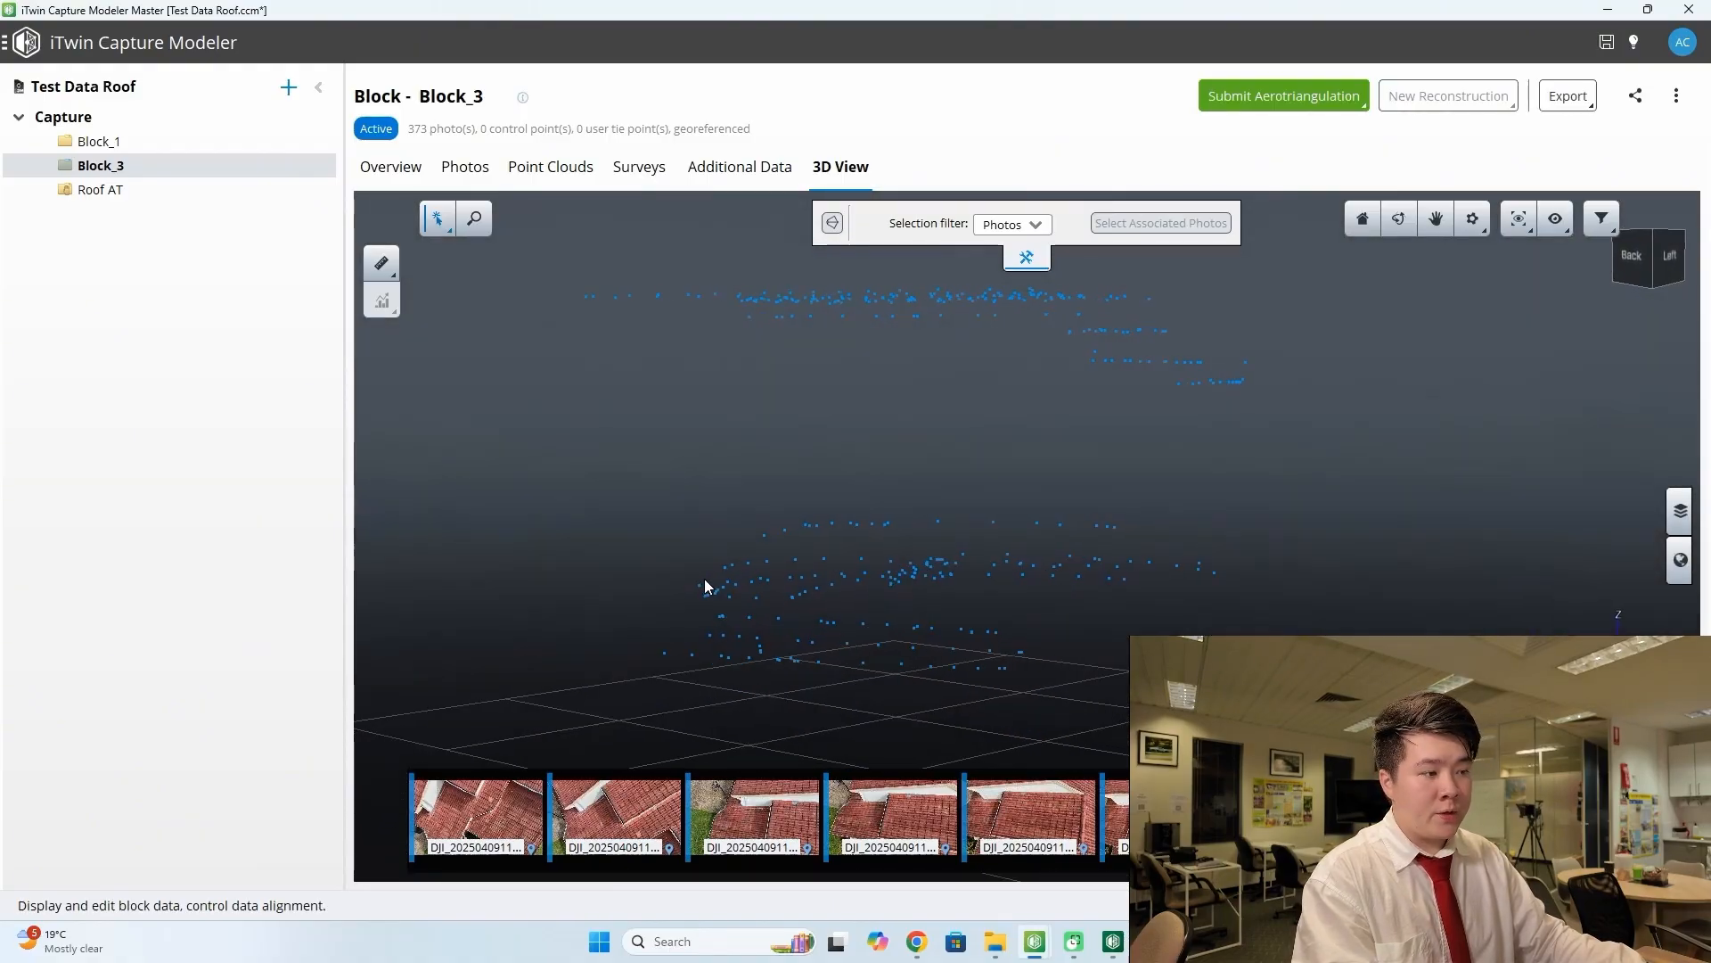
- Select individual camera positions in the lower group and preview their roof photos
{"action": "left_click", "coordinate": [727, 585]}
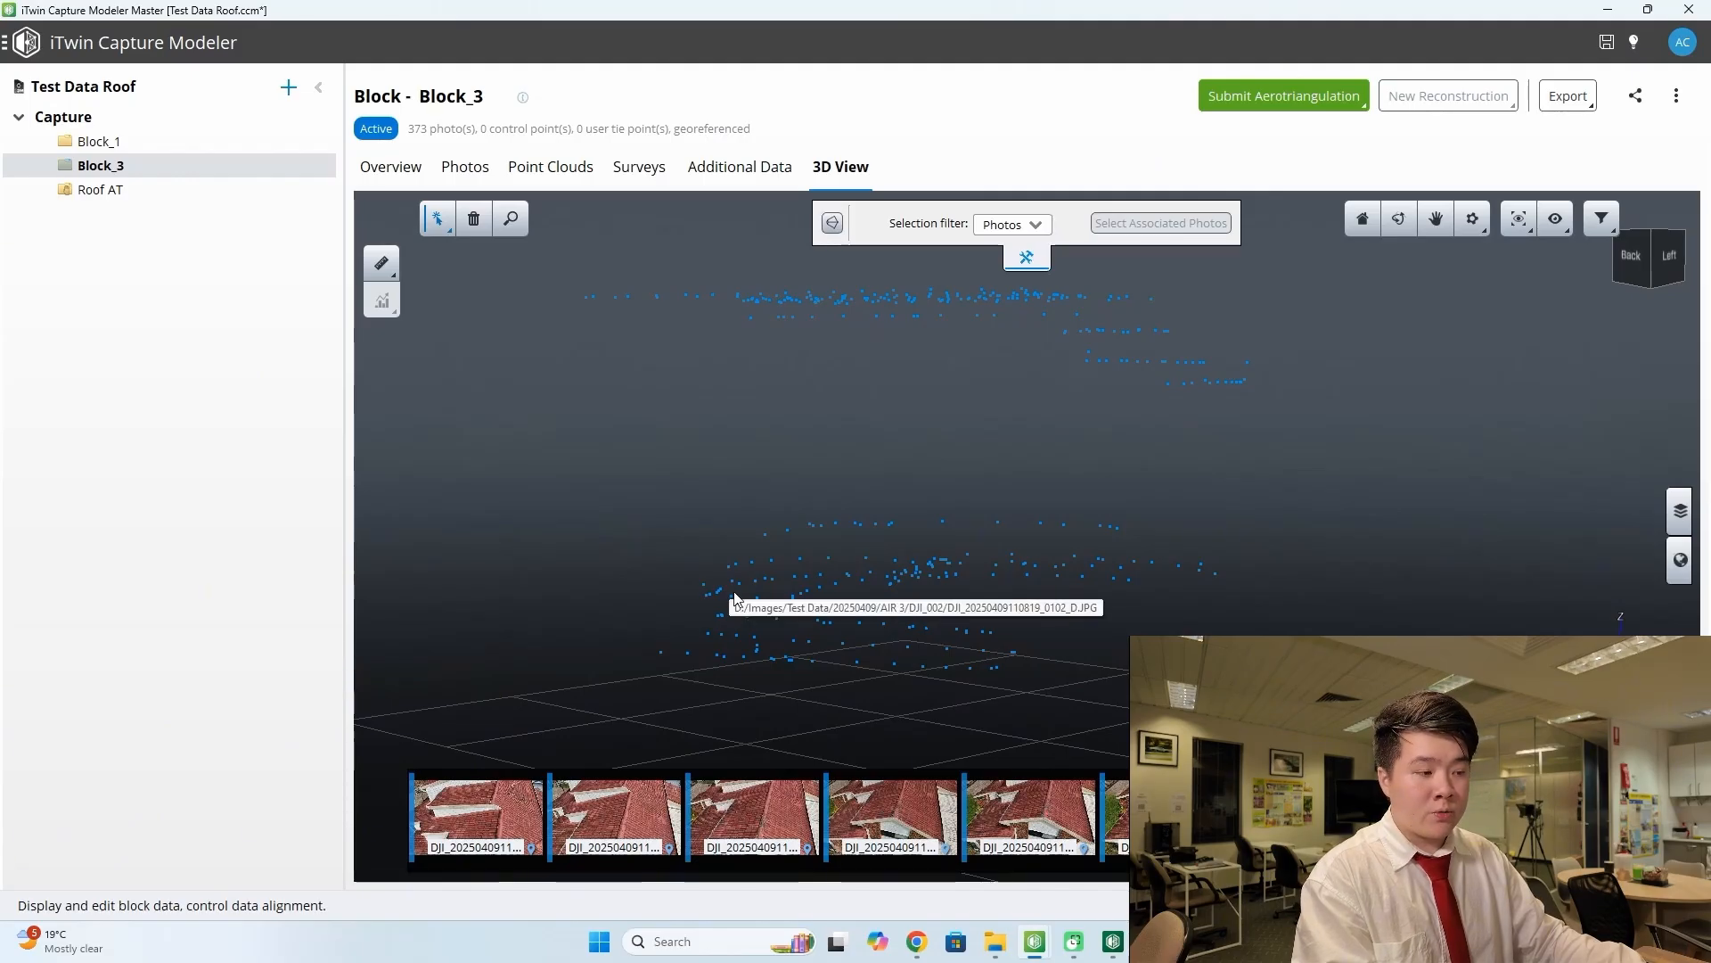
{"action": "left_click", "coordinate": [799, 838]}
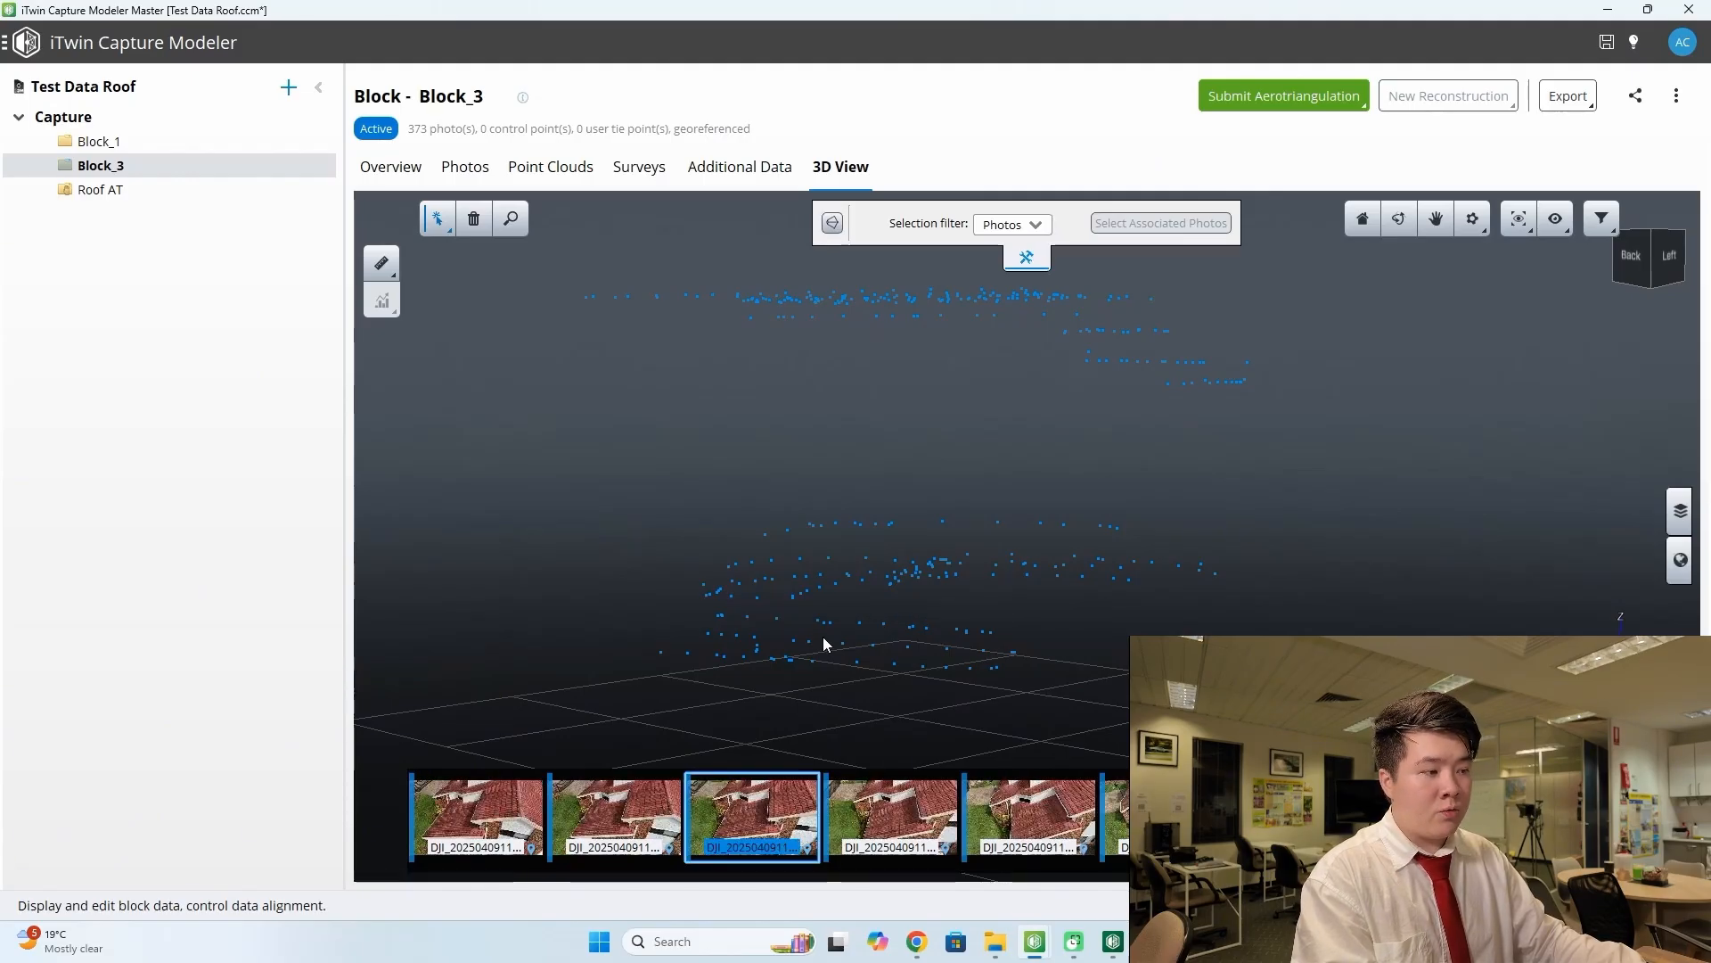
{"action": "left_click_drag", "start_coordinate": [822, 636], "coordinate": [960, 621]}
{"action": "left_click", "coordinate": [912, 596]}
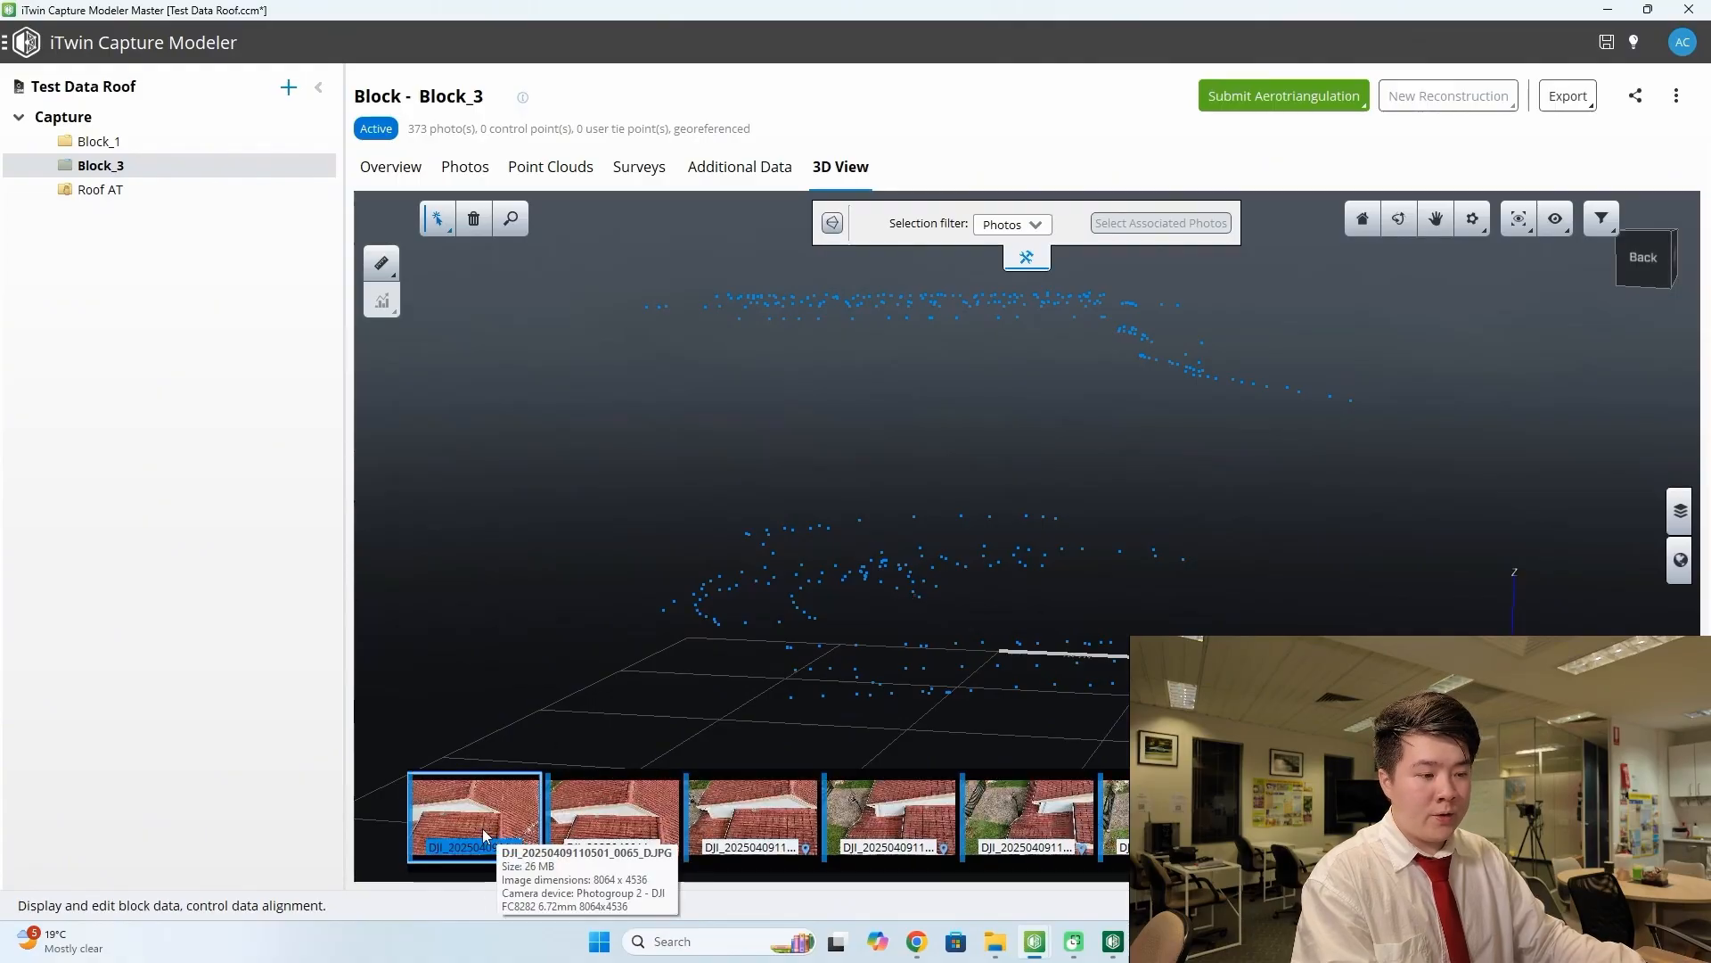
{"action": "scroll", "coordinate": [763, 608], "scroll_direction": "up", "scroll_amount": 3}
{"action": "left_click", "coordinate": [744, 640]}
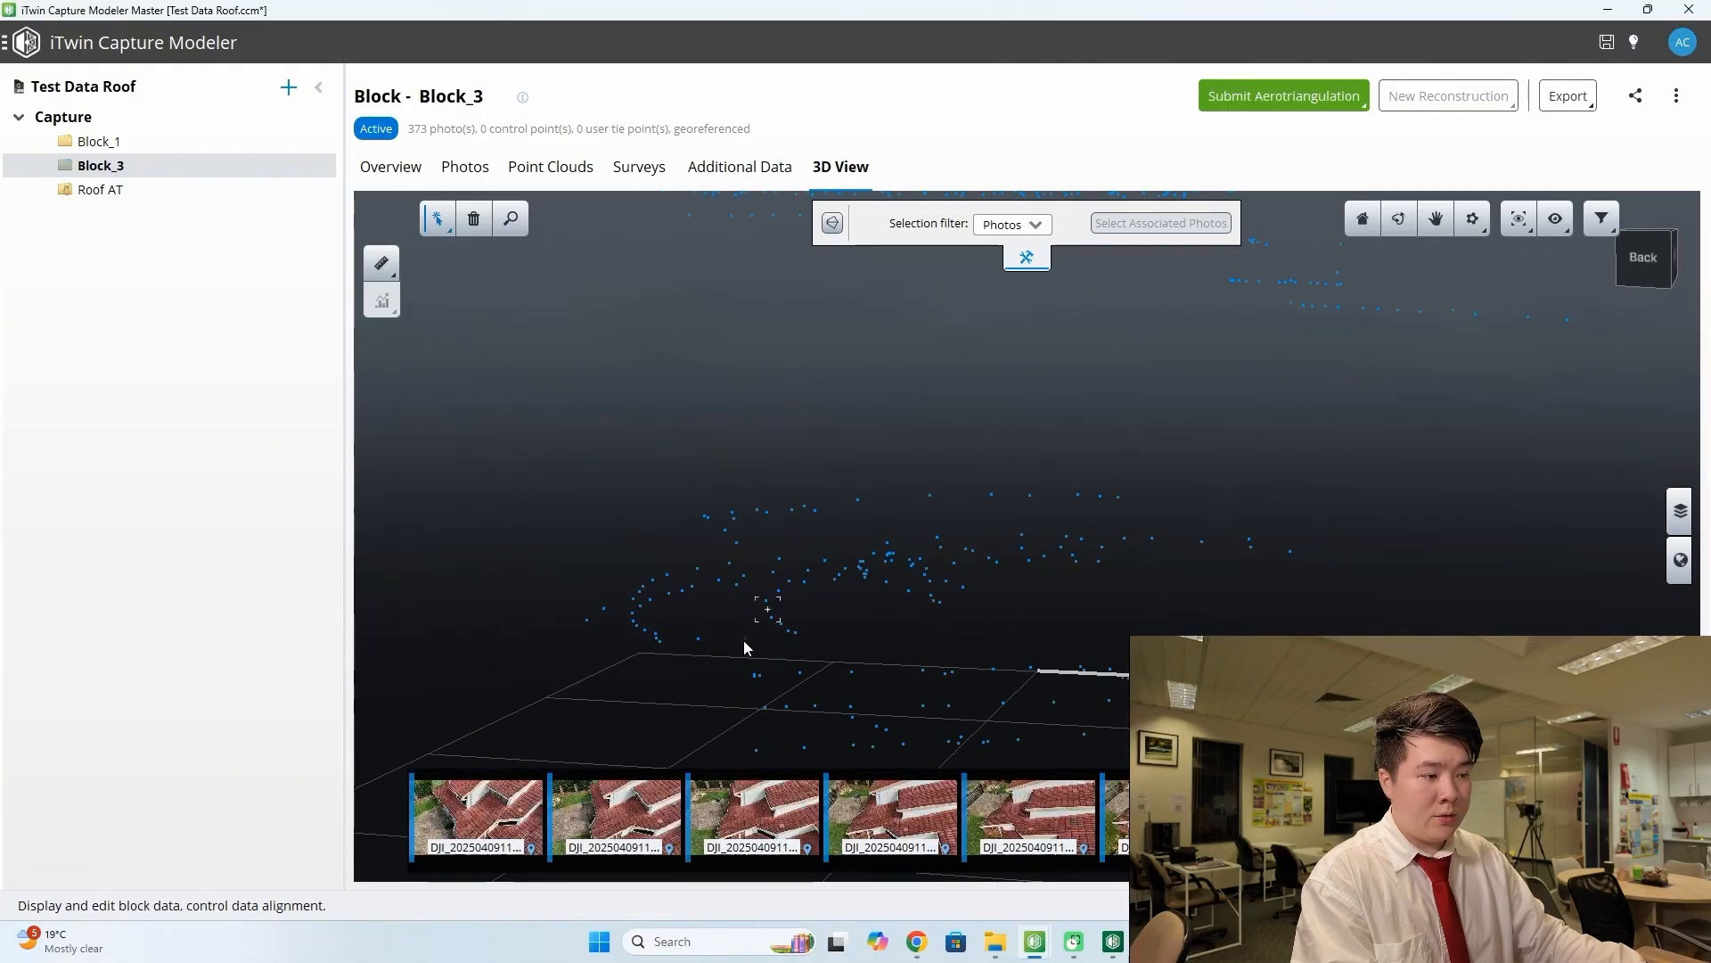
- Zoom to a photo from the lower group and show its properties, including the pose details
{"action": "double_click", "coordinate": [1531, 816]}
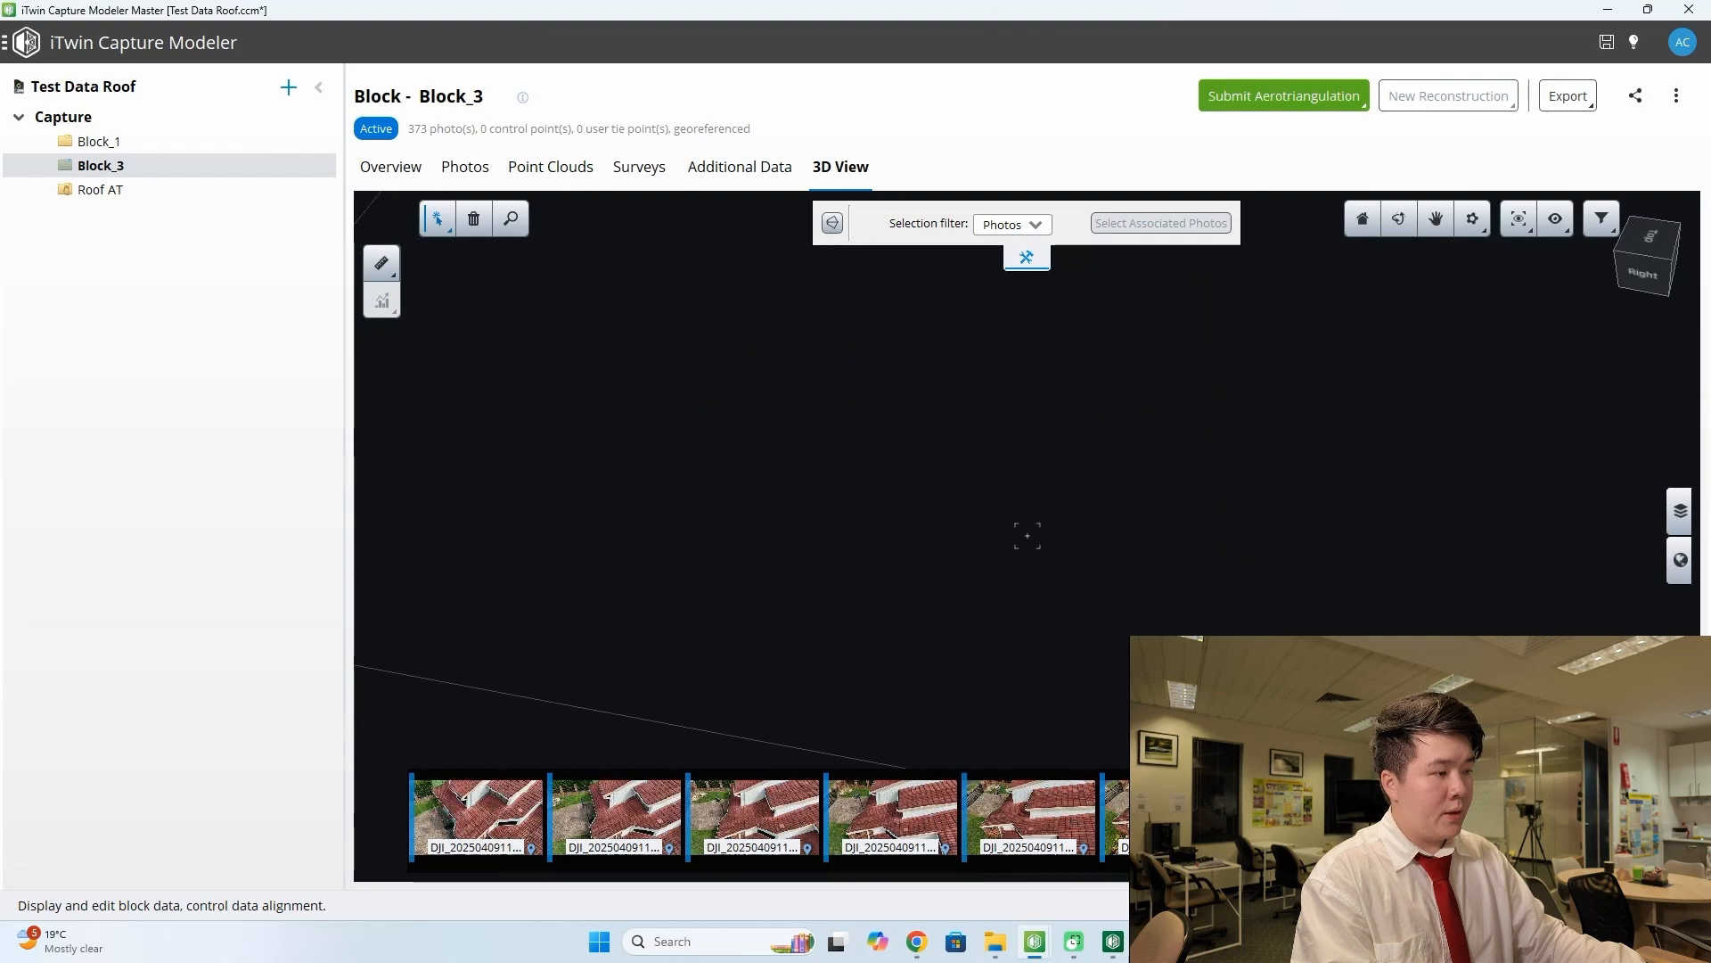
{"action": "right_click", "coordinate": [1531, 816]}
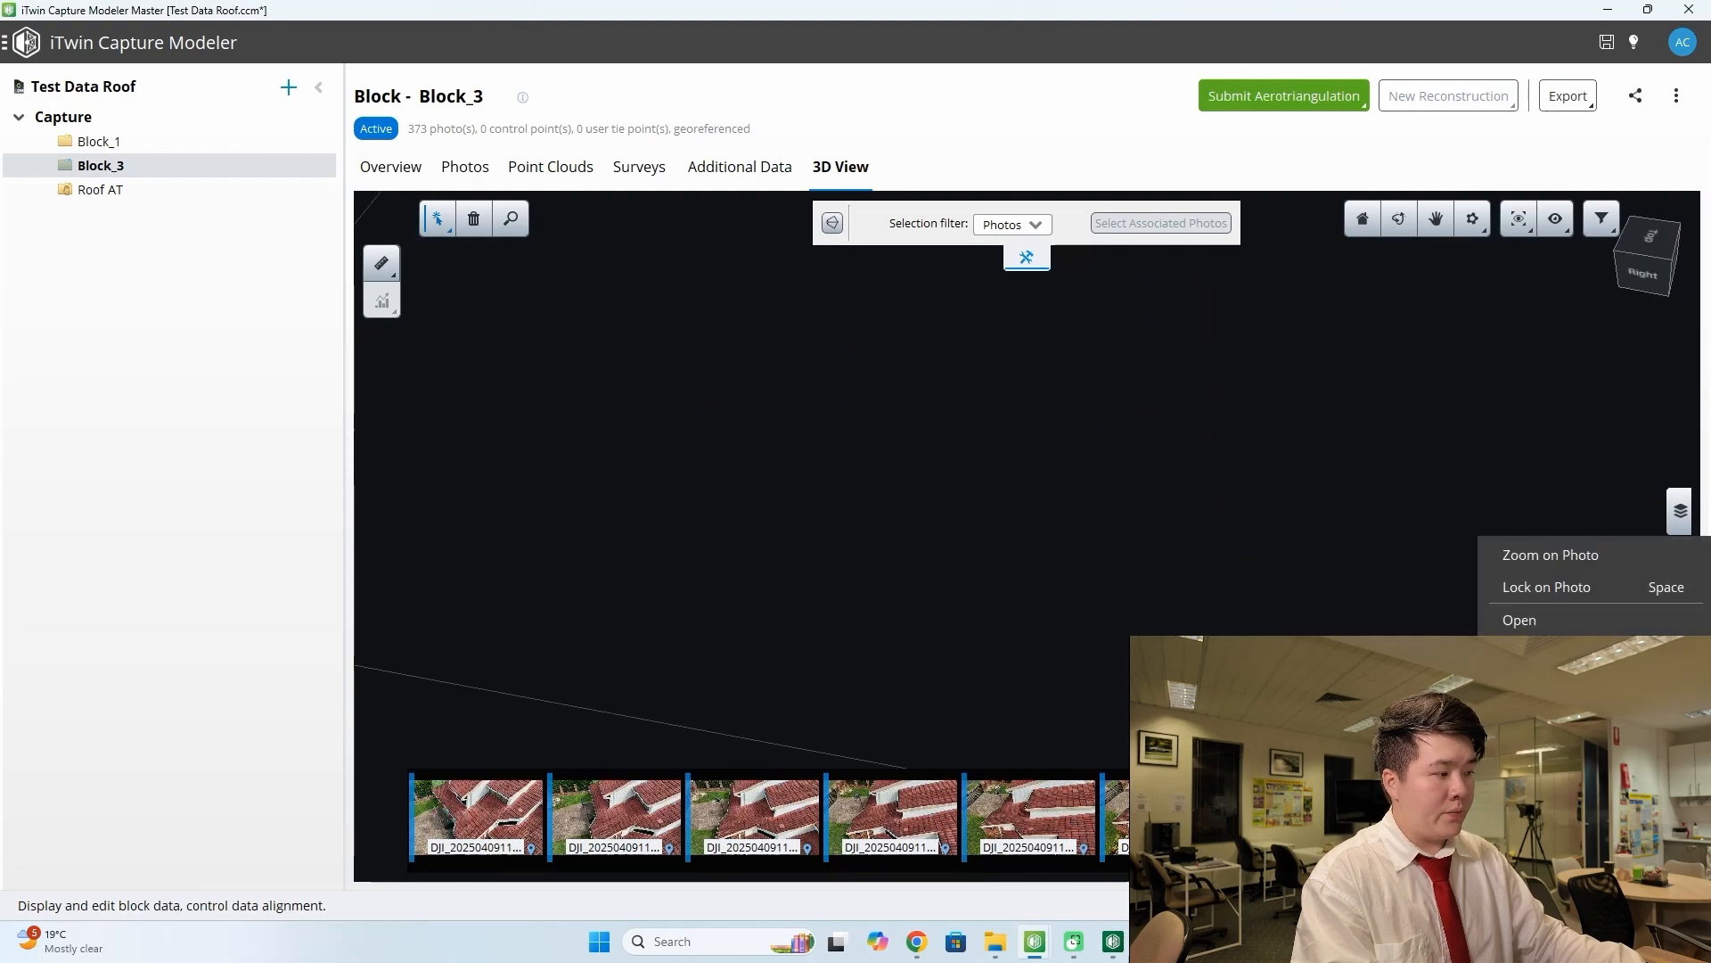
{"action": "left_click", "coordinate": [1531, 816]}
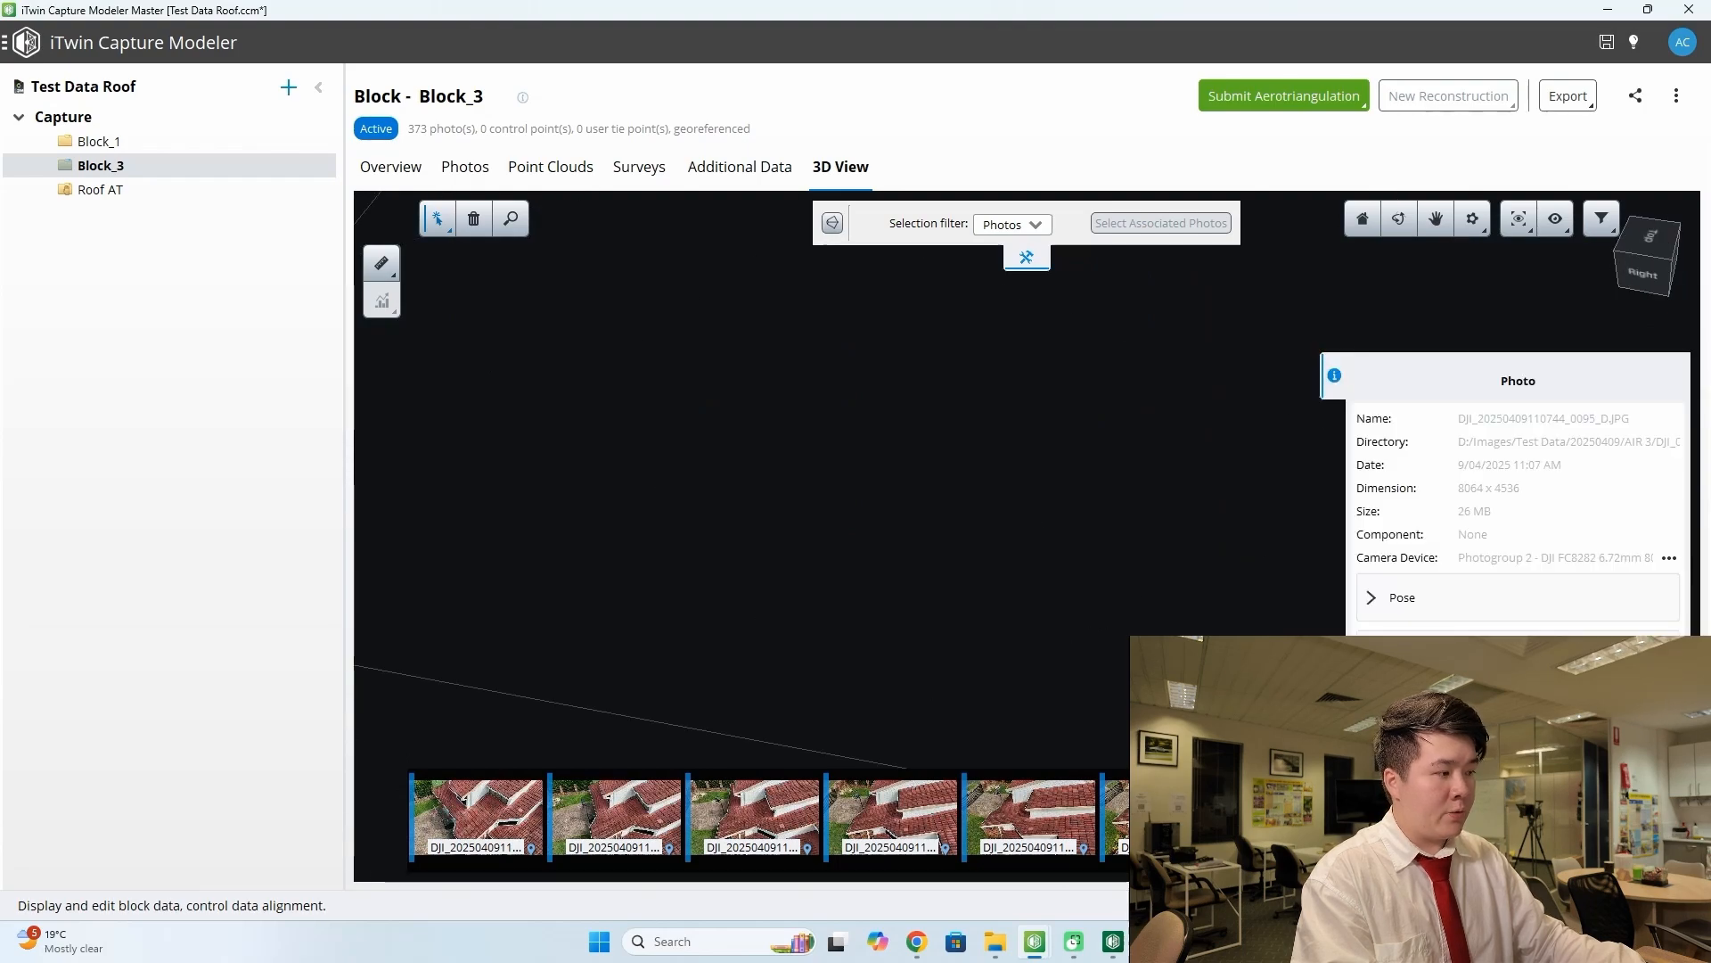
{"action": "left_click", "coordinate": [1374, 597]}
{"action": "scroll", "coordinate": [1109, 615], "scroll_direction": "down", "scroll_amount": 2}
{"action": "scroll", "coordinate": [1105, 607], "scroll_direction": "down", "scroll_amount": 3}
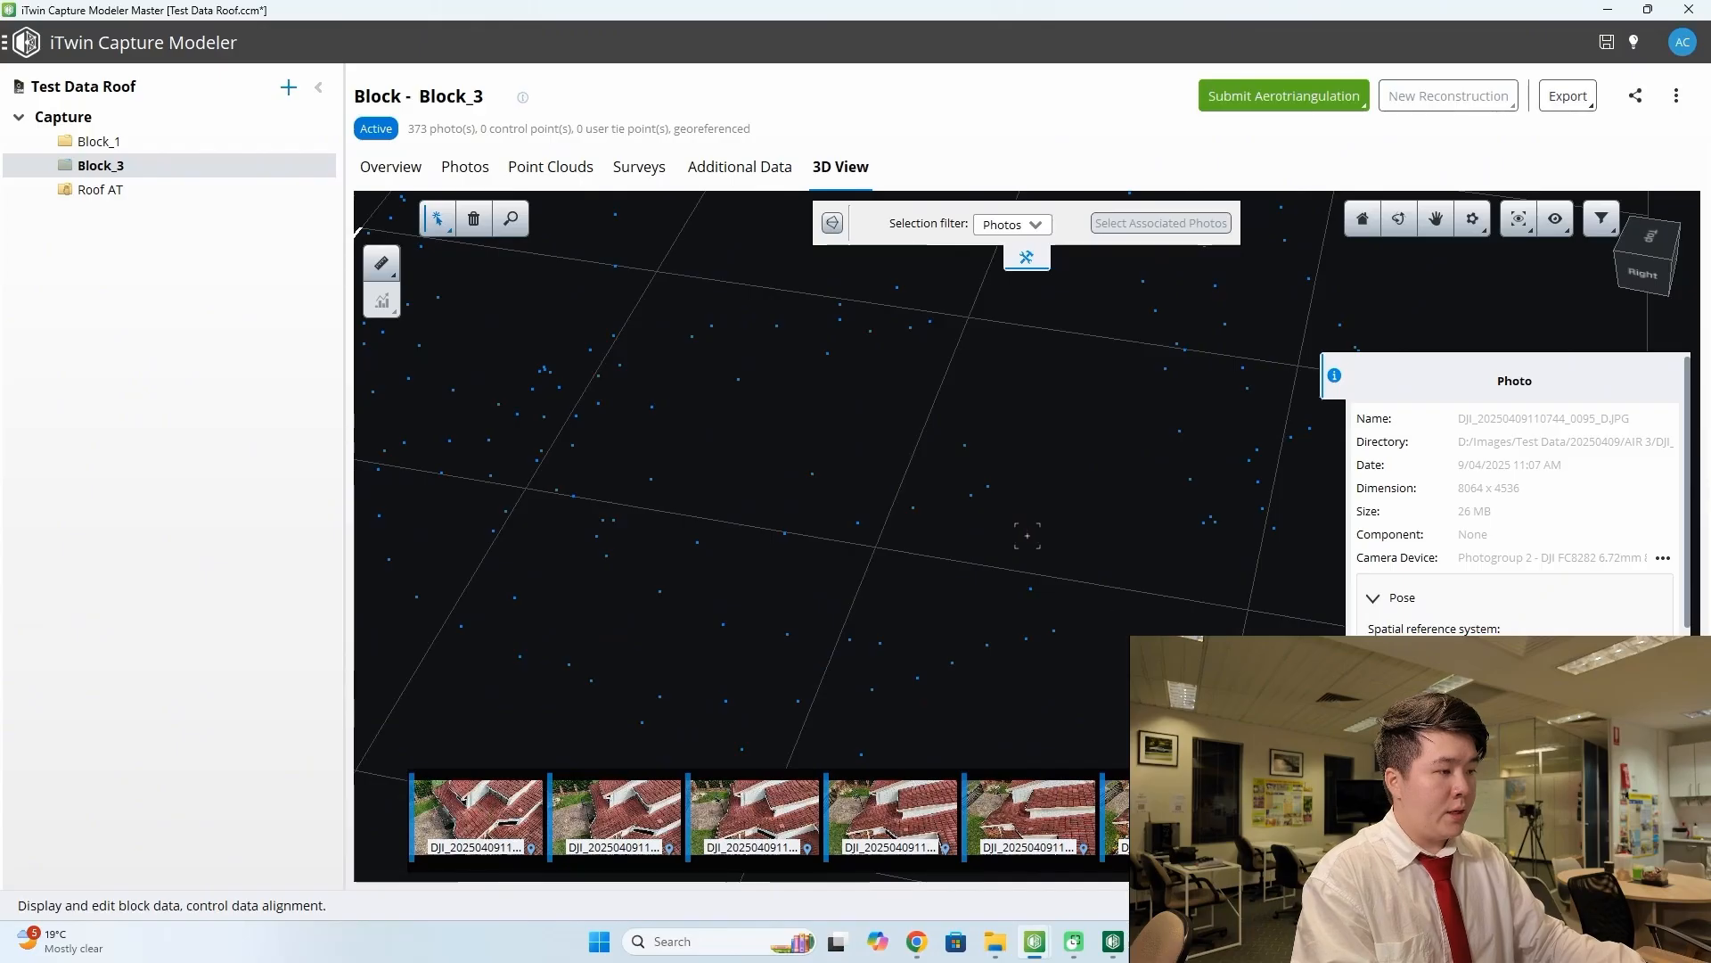
- Examine the selected photo's WGS 84 longitude, latitude and height in its pose properties, and clear the selection
{"action": "scroll", "coordinate": [1453, 630], "scroll_direction": "down", "scroll_amount": 1}
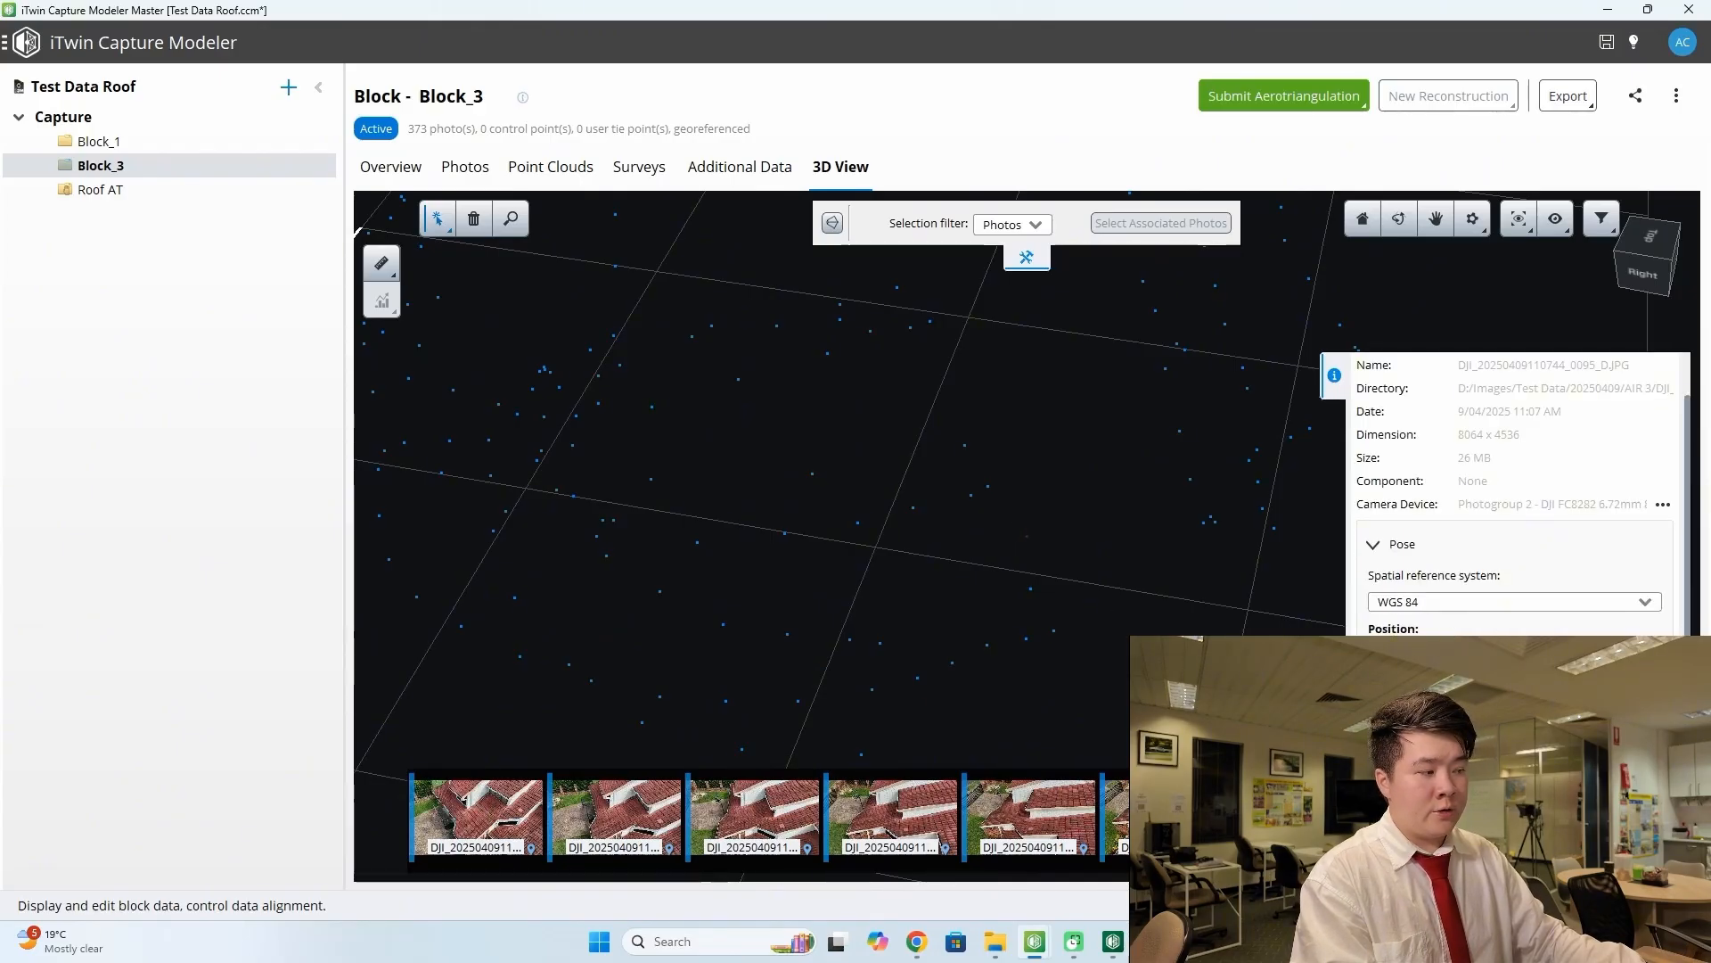
{"action": "scroll", "coordinate": [1453, 624], "scroll_direction": "down", "scroll_amount": 1}
{"action": "scroll", "coordinate": [1137, 607], "scroll_direction": "down", "scroll_amount": 3}
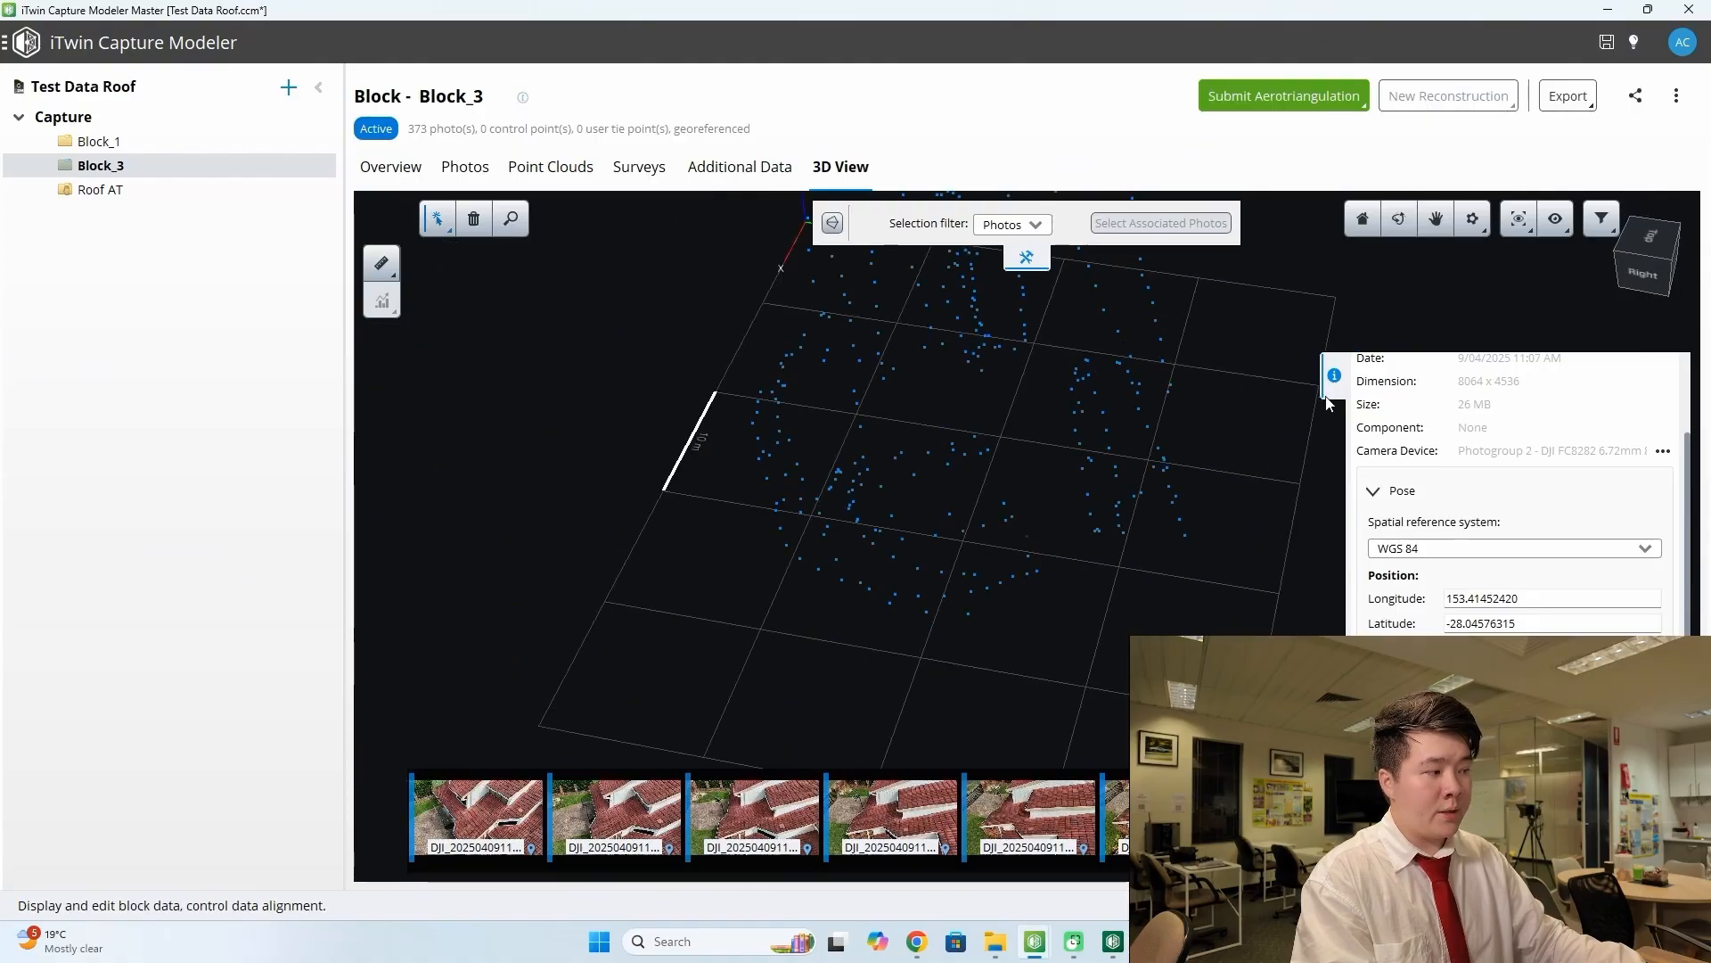
{"action": "scroll", "coordinate": [1515, 535], "scroll_direction": "down", "scroll_amount": 1}
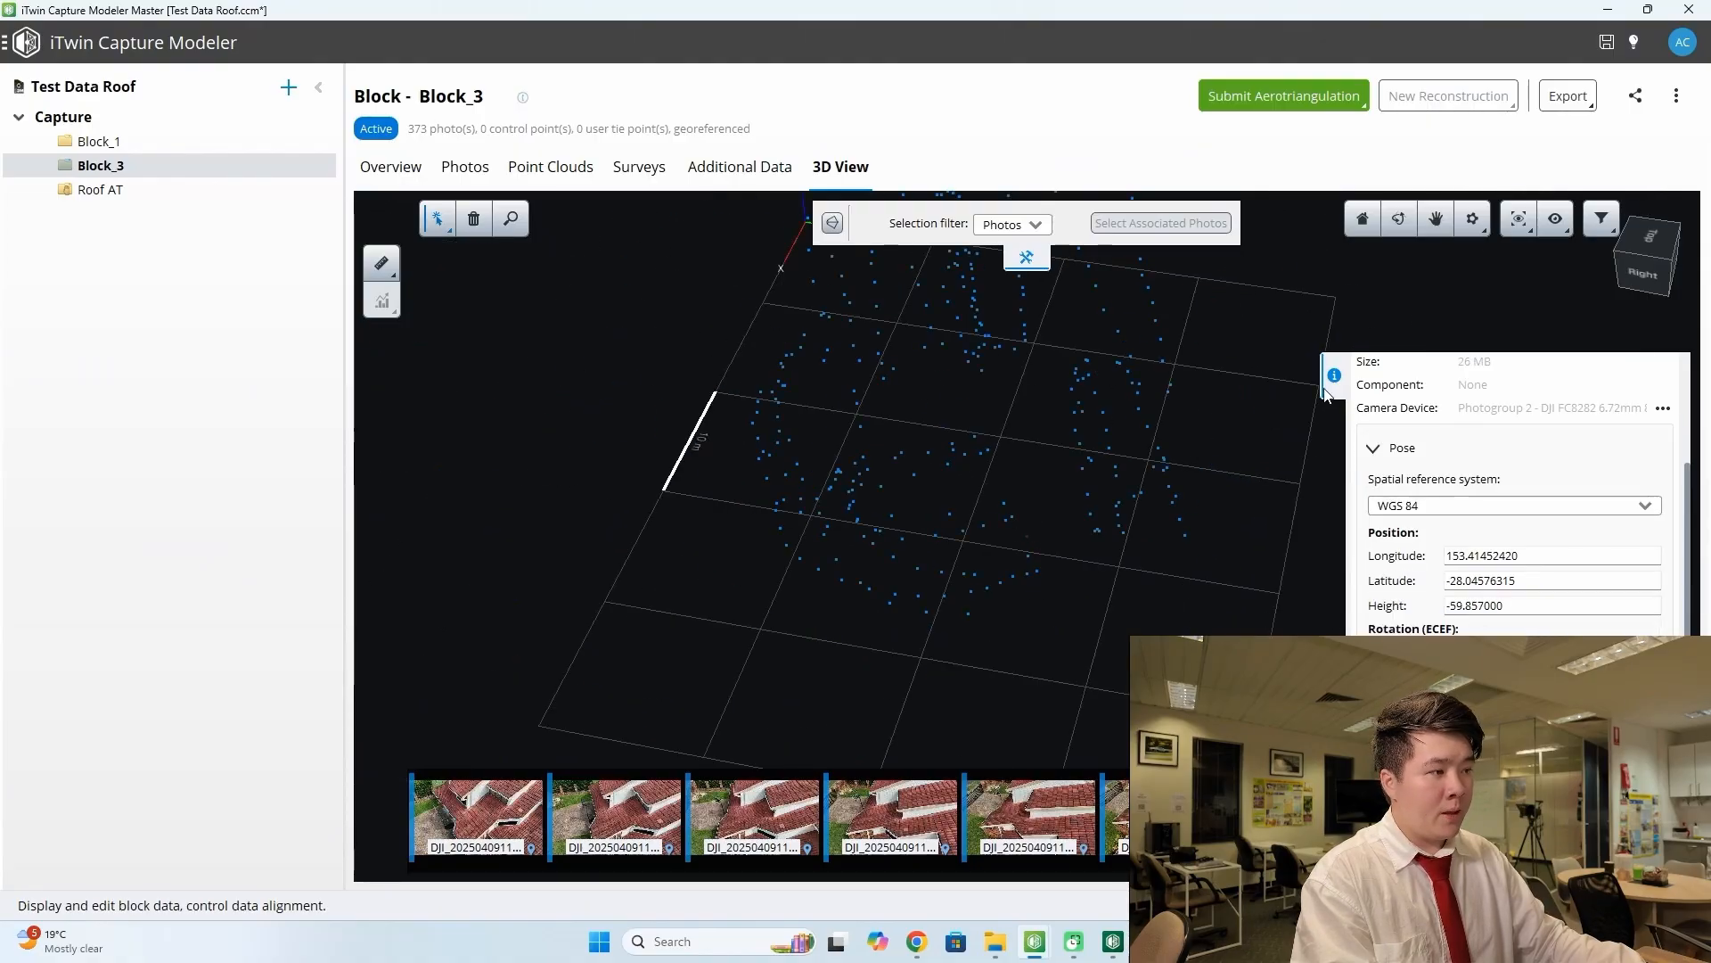
{"action": "left_click", "coordinate": [1300, 520]}
- Orbit around the upper and lower camera groups to compare their heights from the side
{"action": "left_click", "coordinate": [1399, 219]}
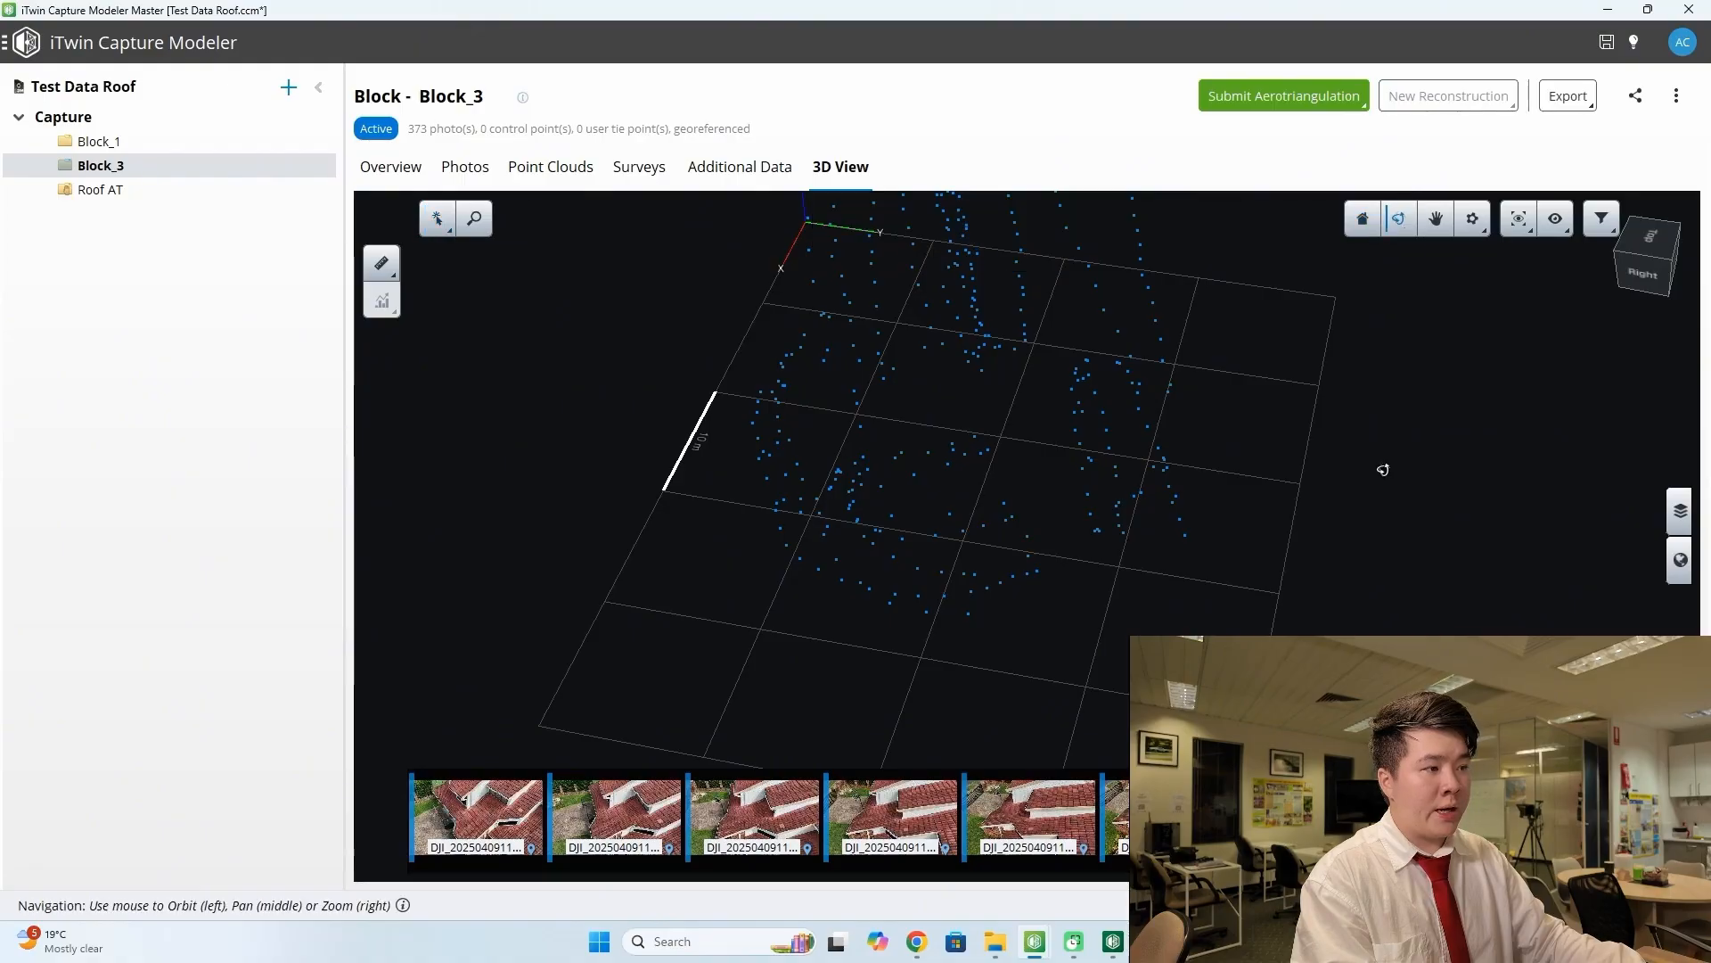
{"action": "left_click_drag", "start_coordinate": [1383, 470], "coordinate": [968, 665]}
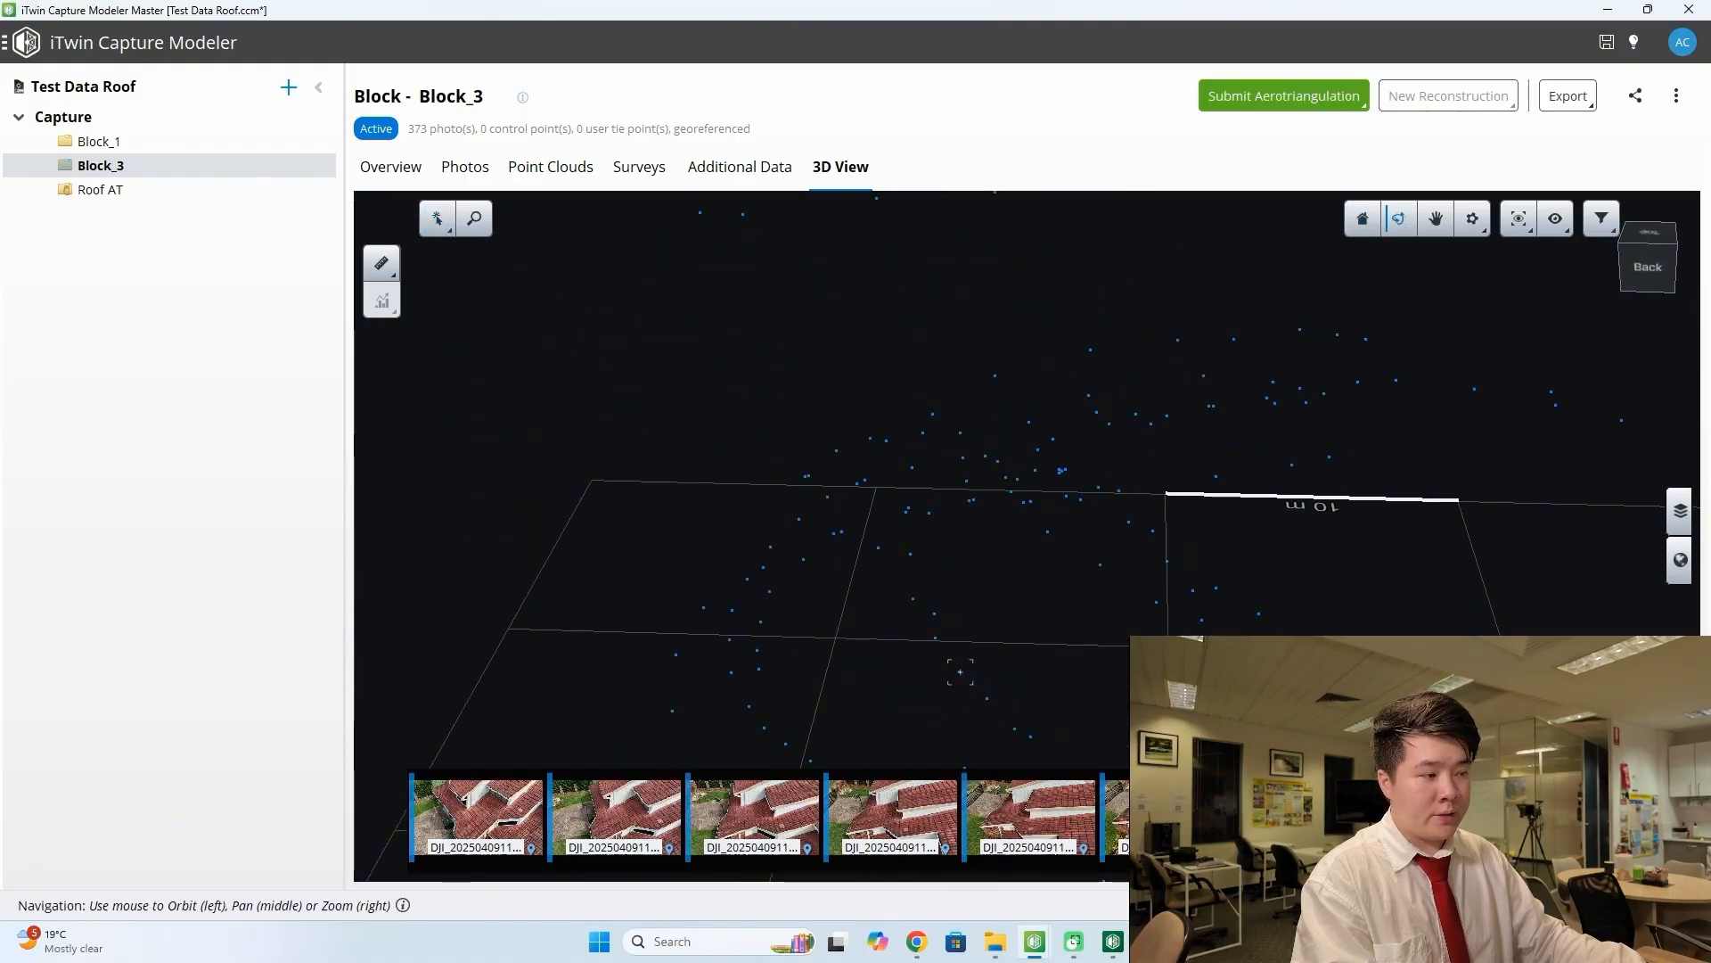
{"action": "mouse_move", "coordinate": [1051, 615]}
{"action": "left_mouse_down"}
{"action": "mouse_move", "coordinate": [1074, 592]}
{"action": "mouse_move", "coordinate": [1043, 562]}
{"action": "mouse_move", "coordinate": [1111, 585]}
{"action": "mouse_move", "coordinate": [1067, 613]}
{"action": "left_mouse_up"}
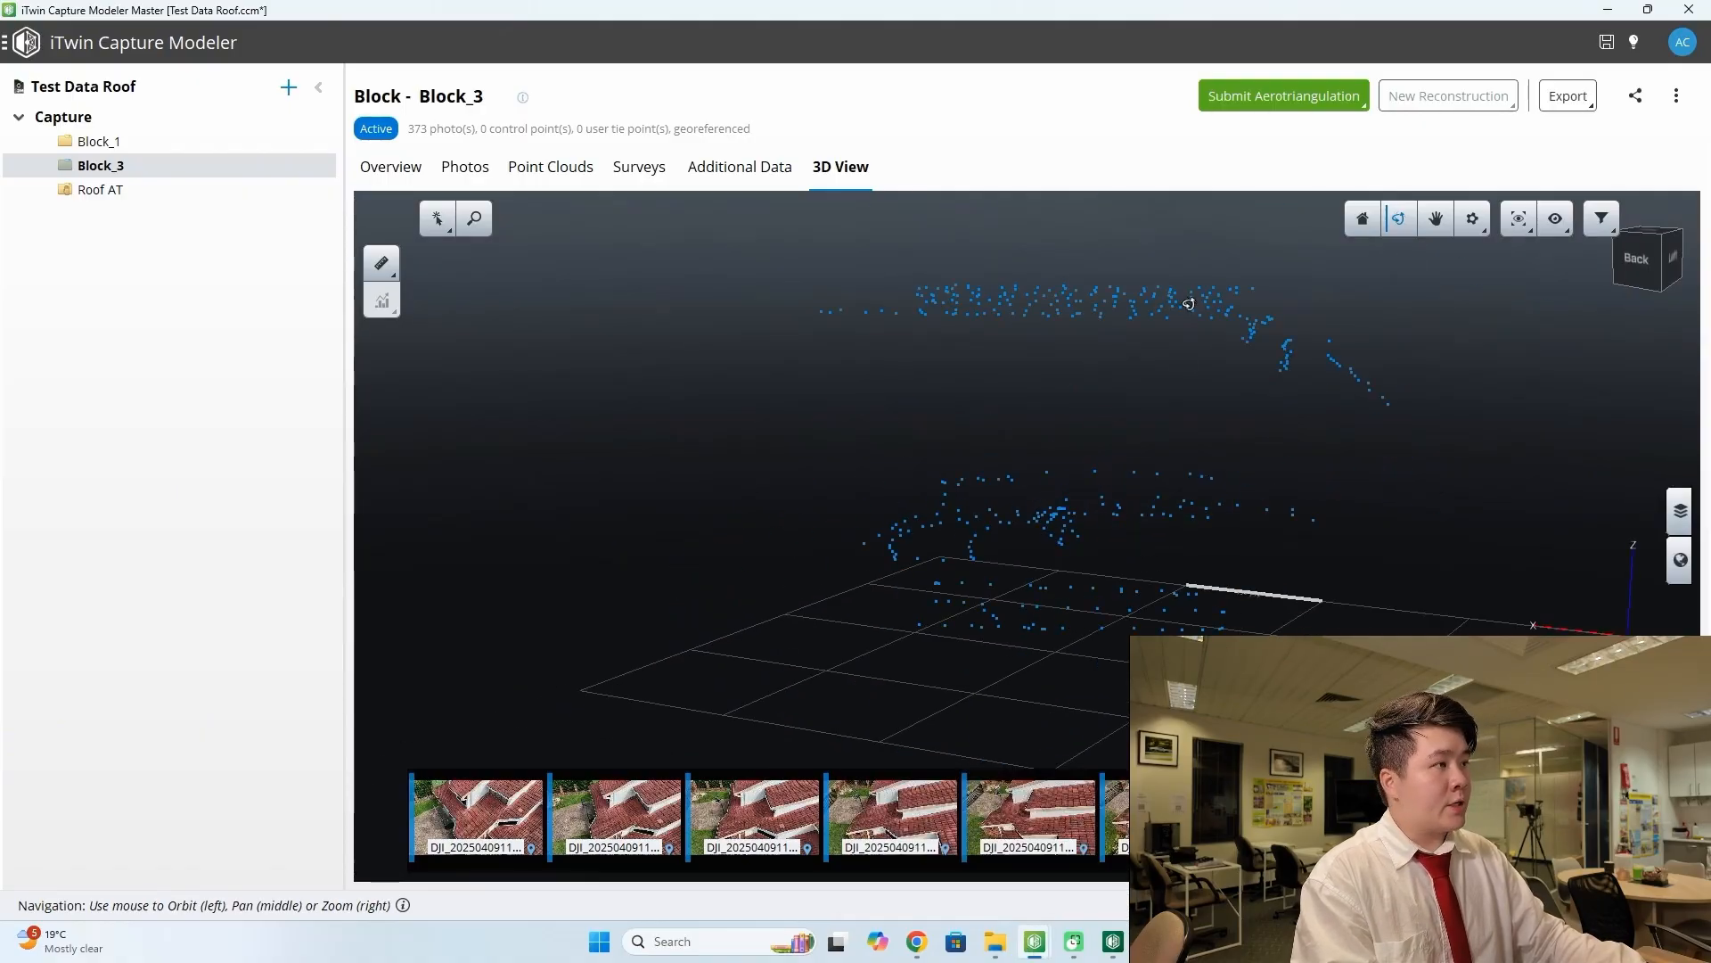
- Start an aerotriangulation of Block_3 and name the output block "Roof with Both Picture Groups"
{"action": "left_click", "coordinate": [1262, 110]}
{"action": "left_click", "coordinate": [1206, 155]}
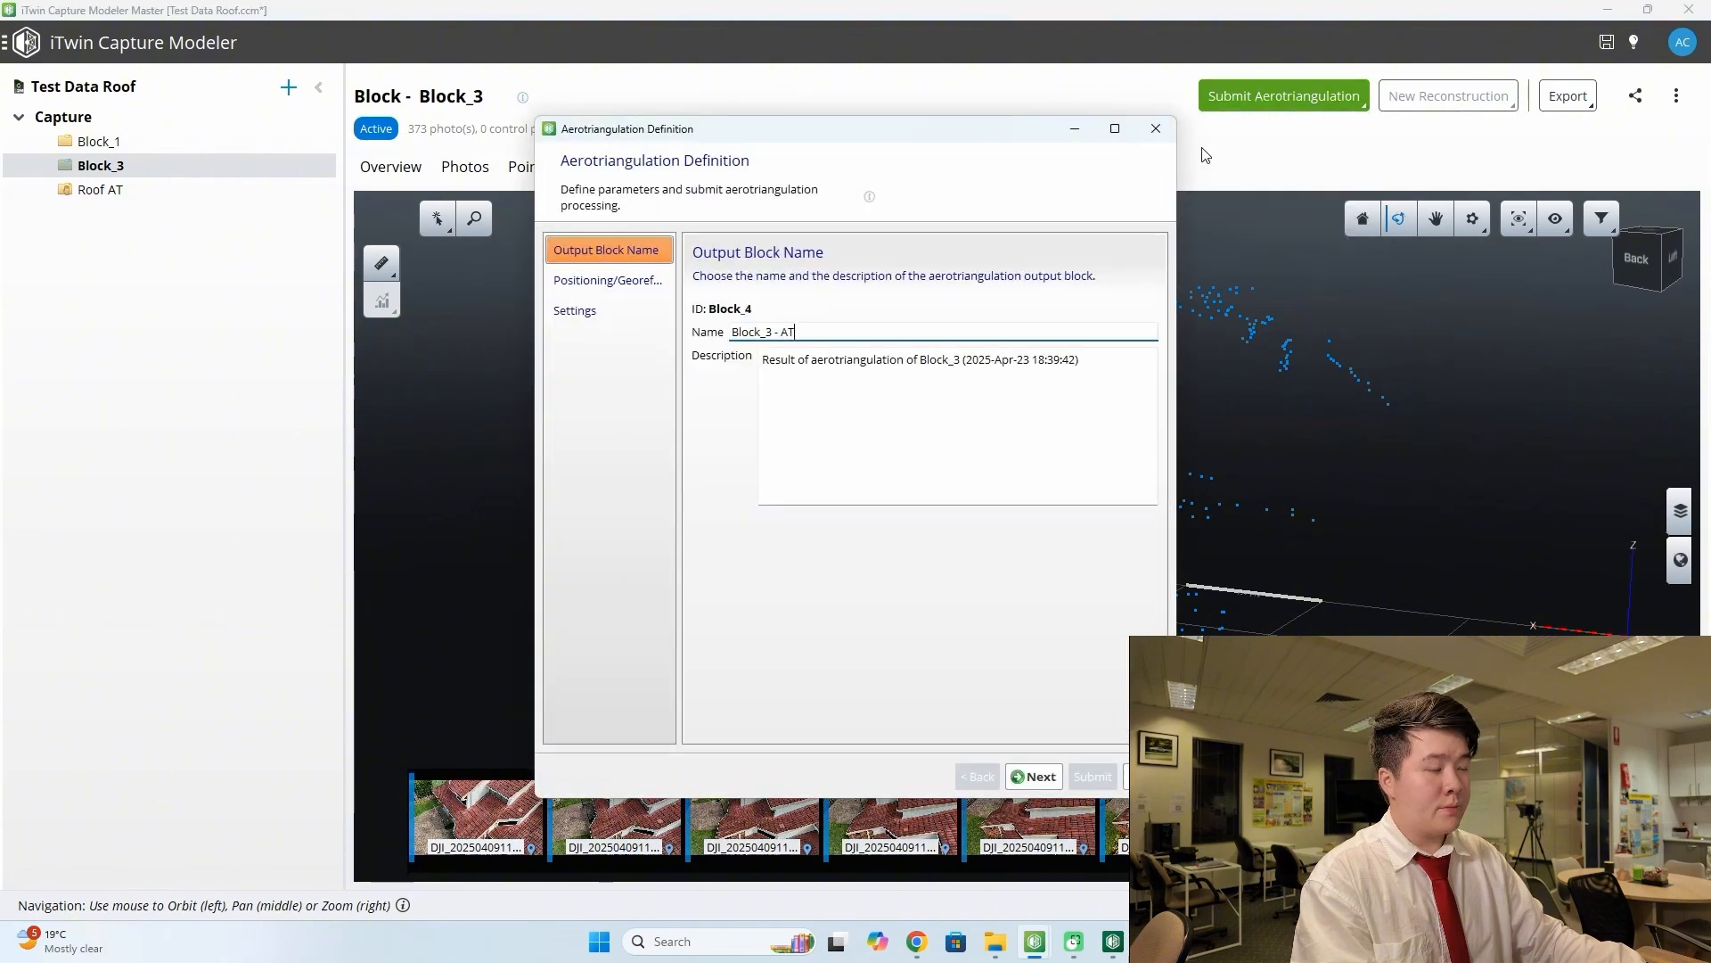
{"action": "left_click_drag", "start_coordinate": [817, 332], "coordinate": [724, 333]}
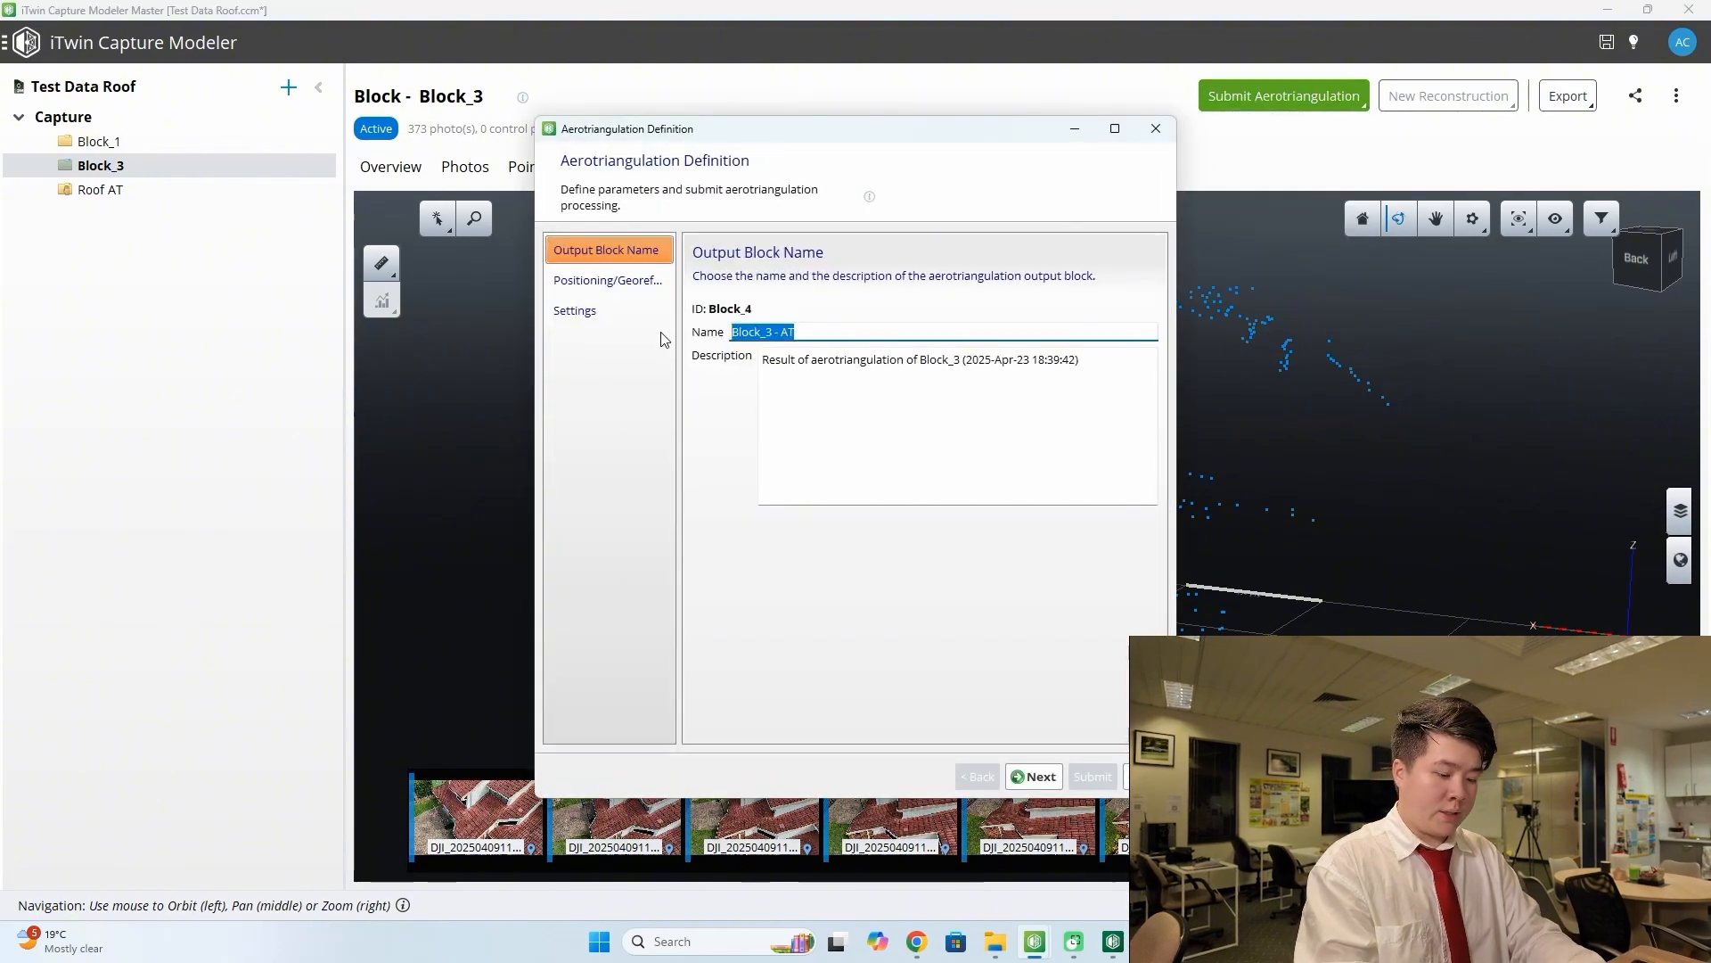
{"action": "type", "text": "Ro"}
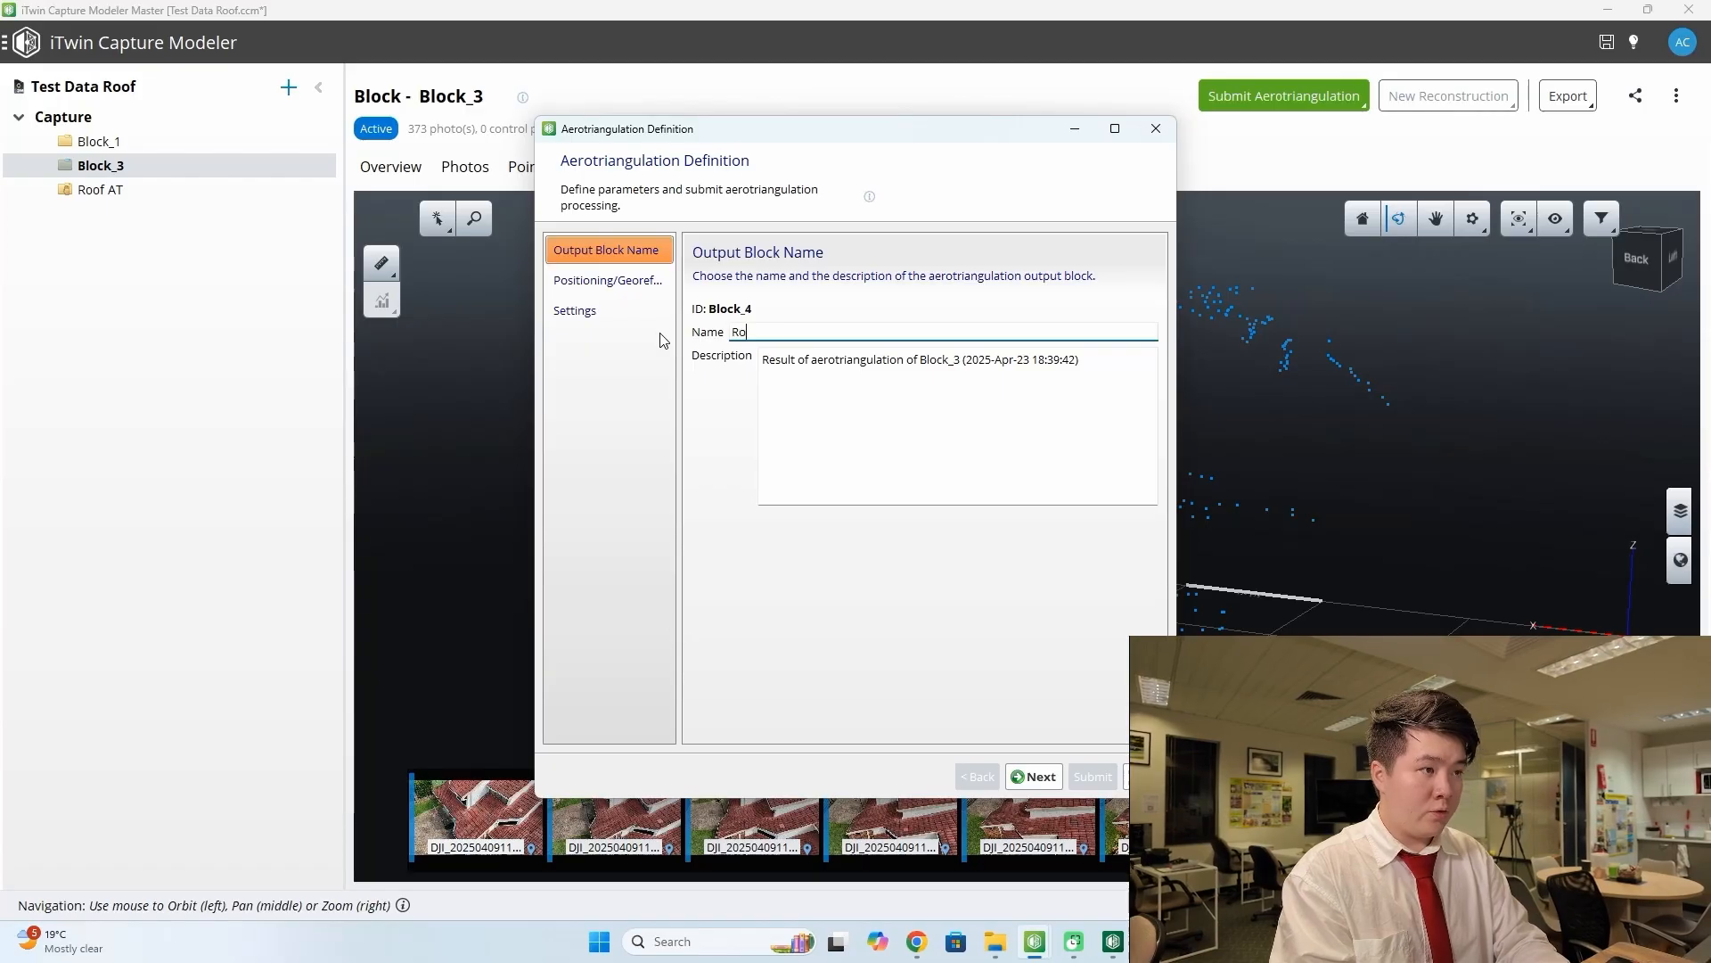
{"action": "type", "text": "of wi"}
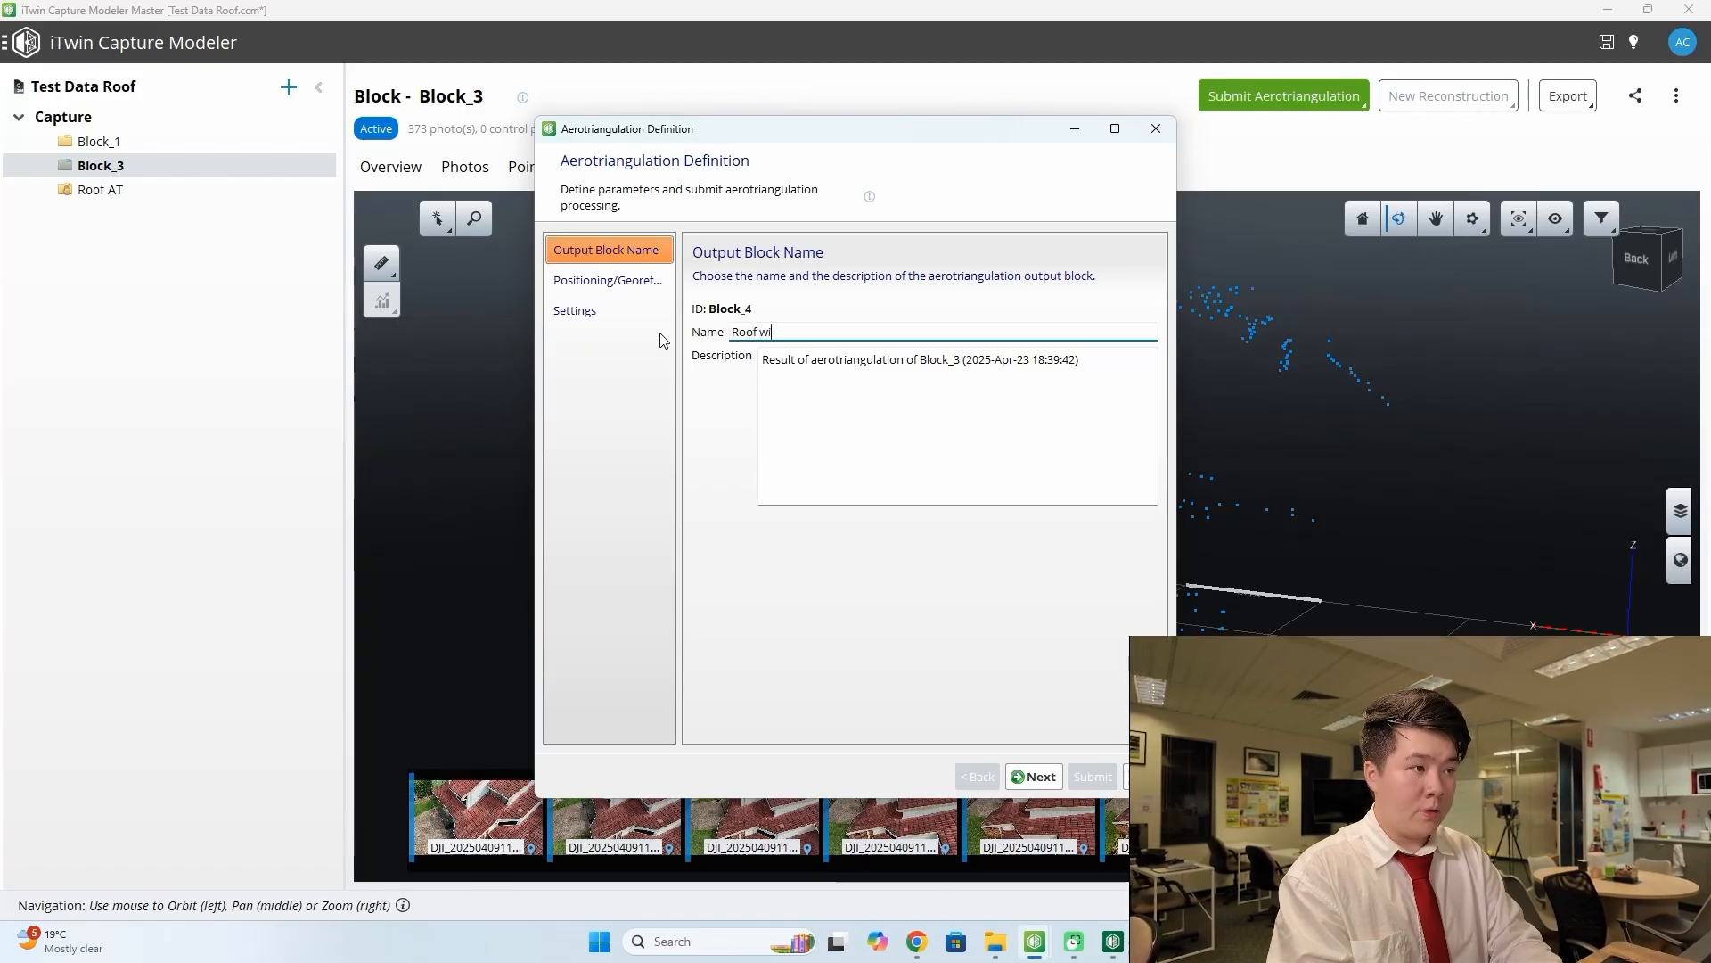
{"action": "type", "text": "htth "}
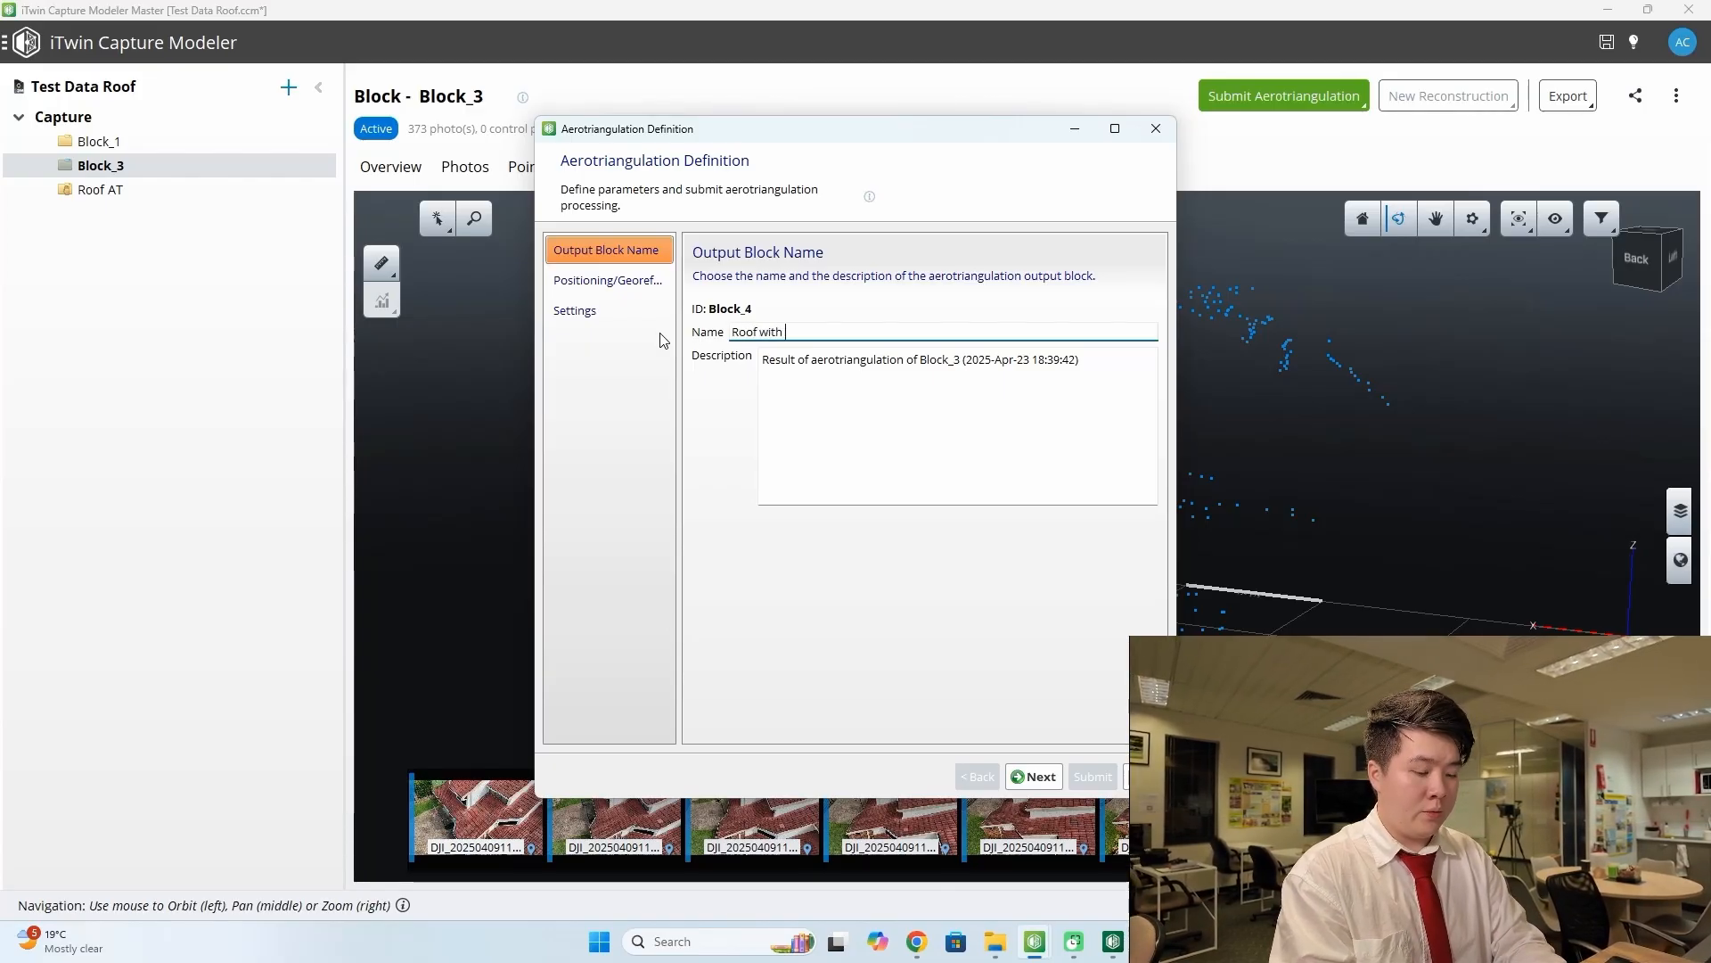
{"action": "type", "text": "Both"}
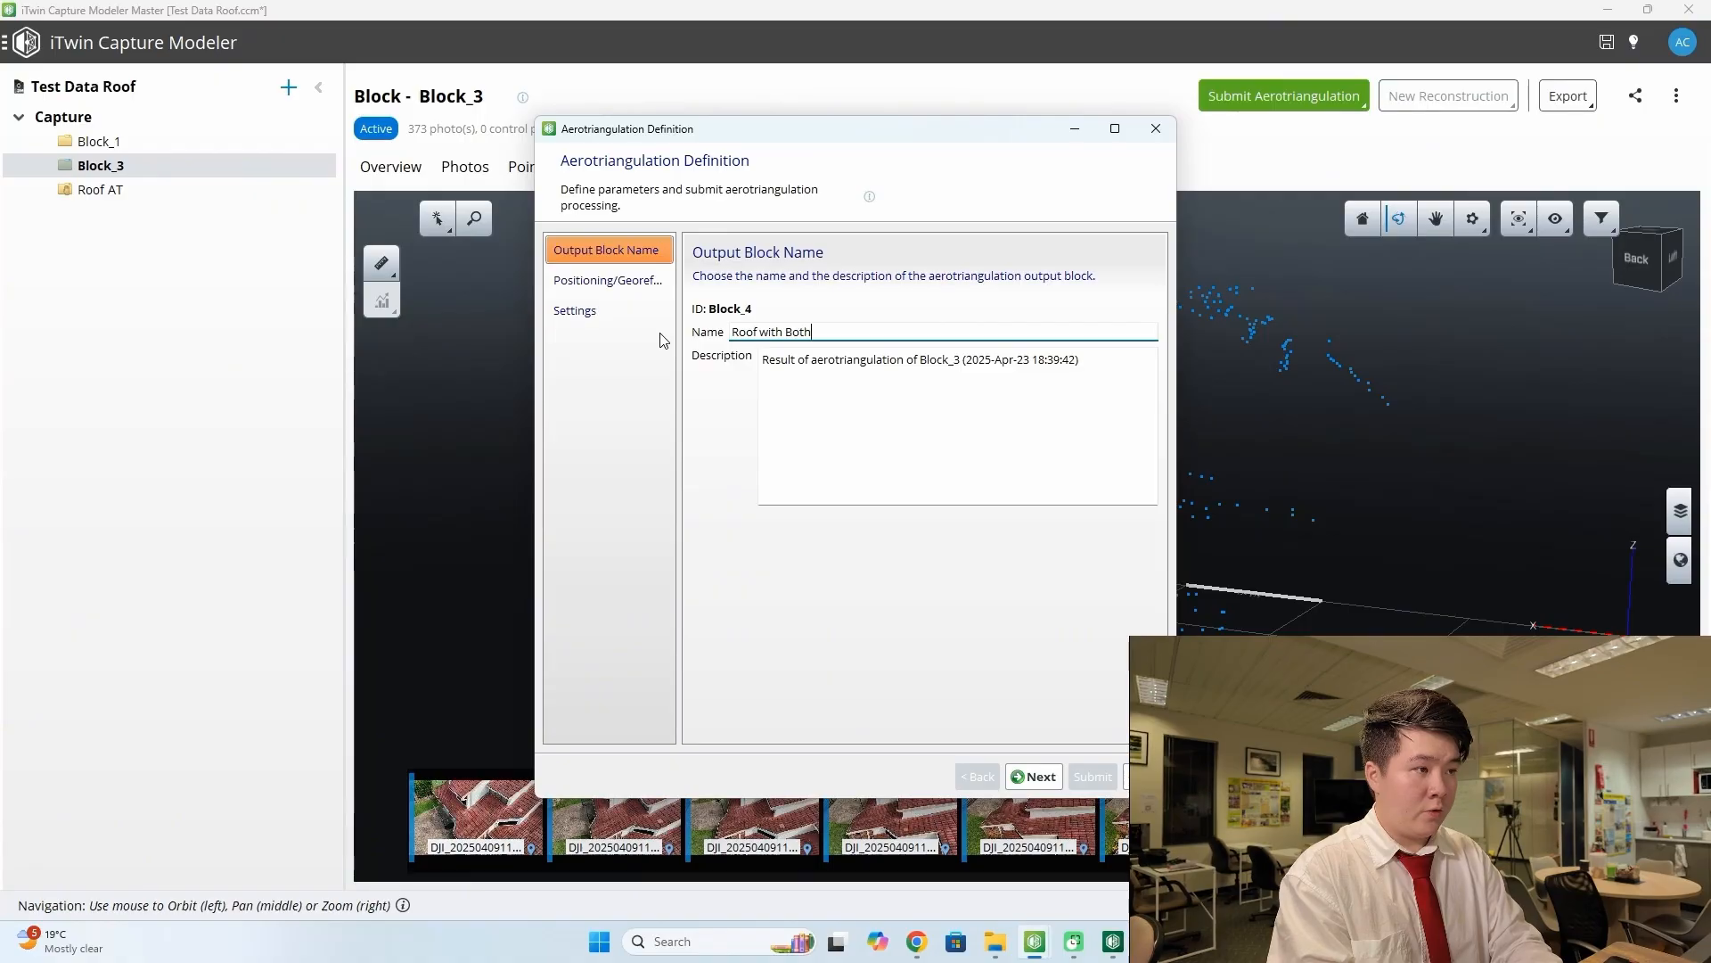
{"action": "type", "text": " Pictu"}
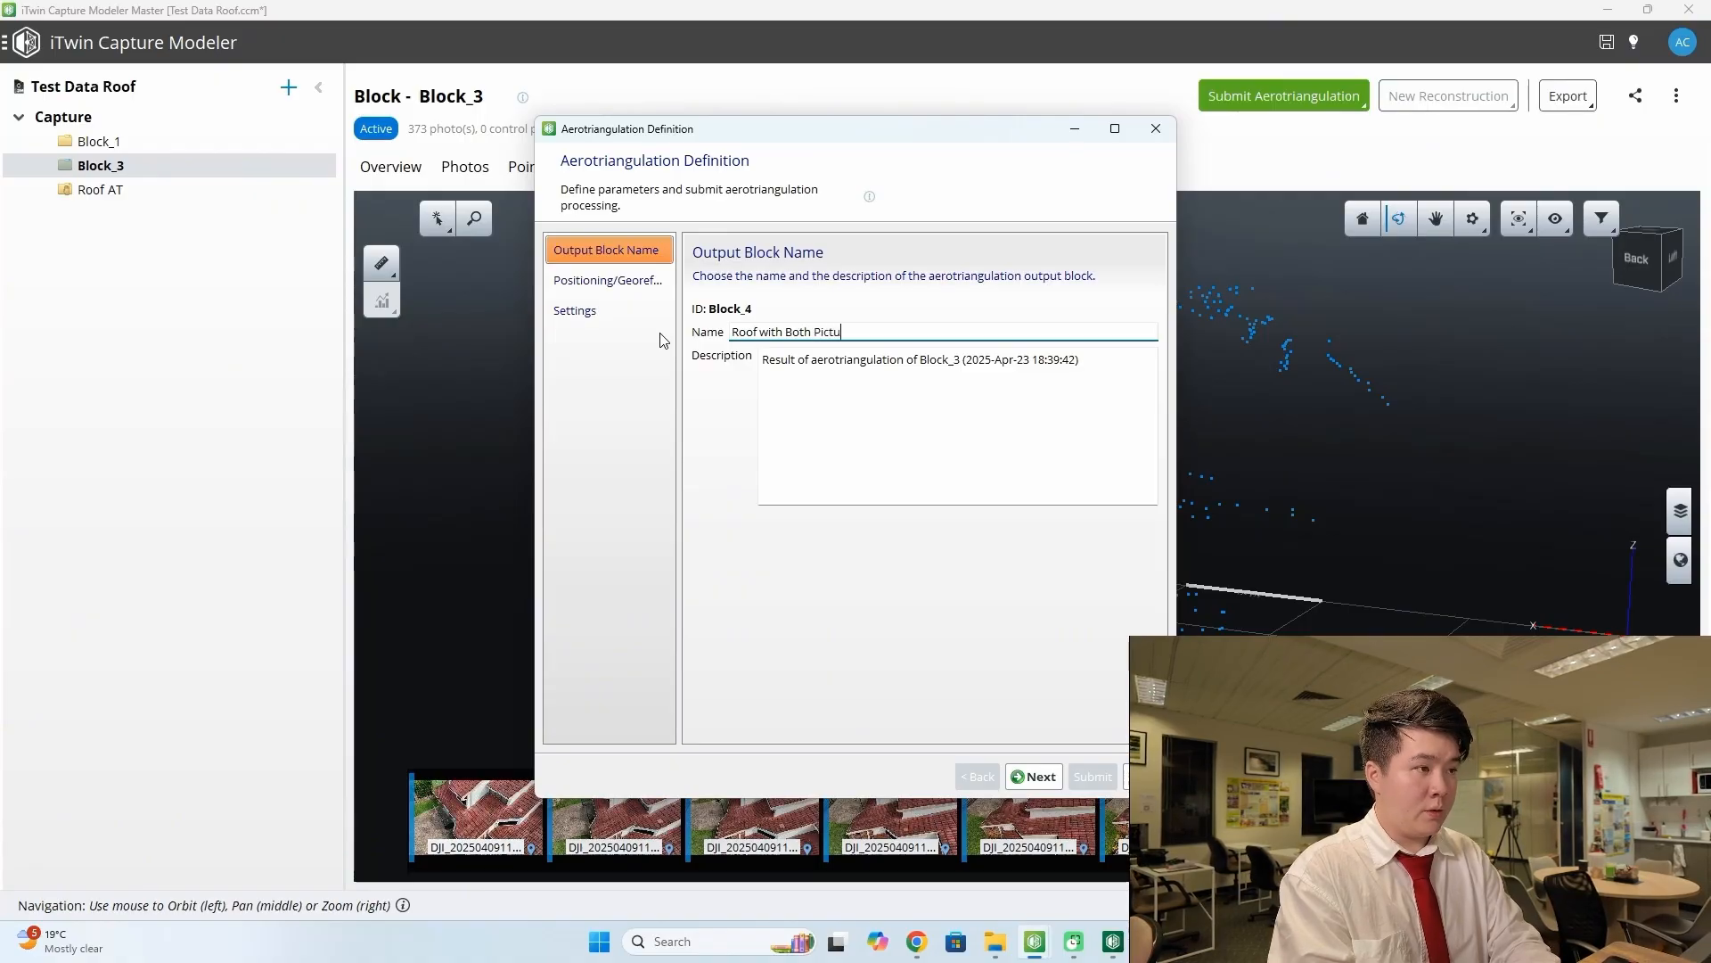
{"action": "type", "text": "re G"}
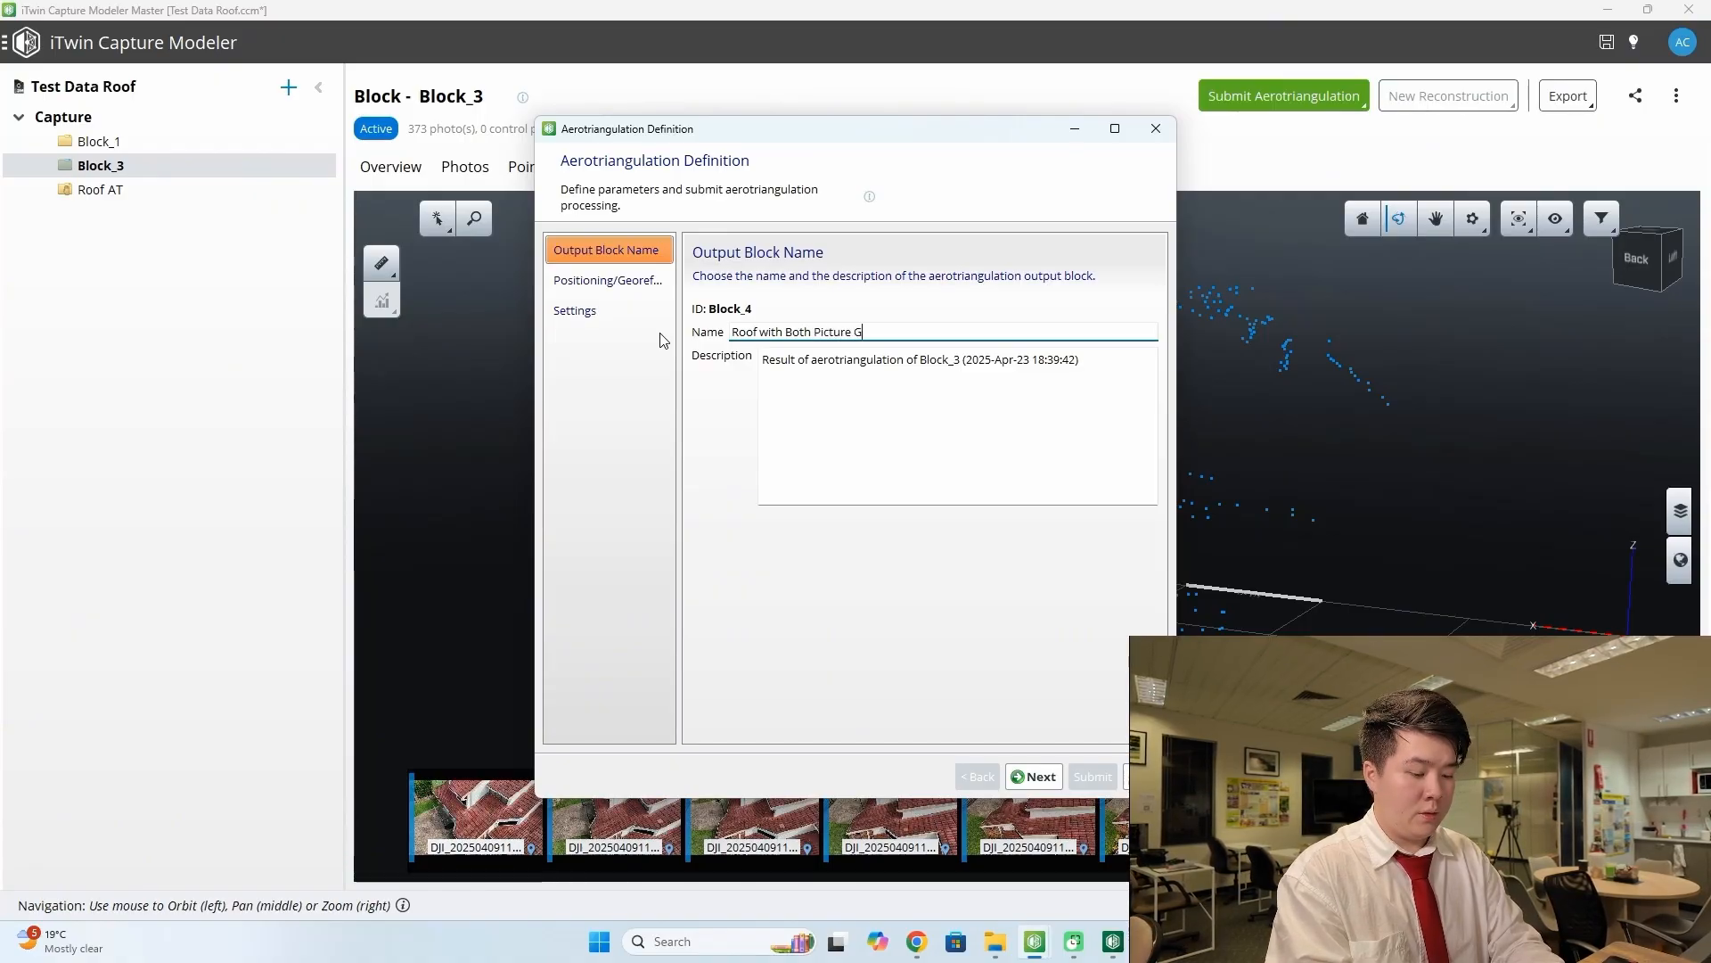
{"action": "type", "text": "roups"}
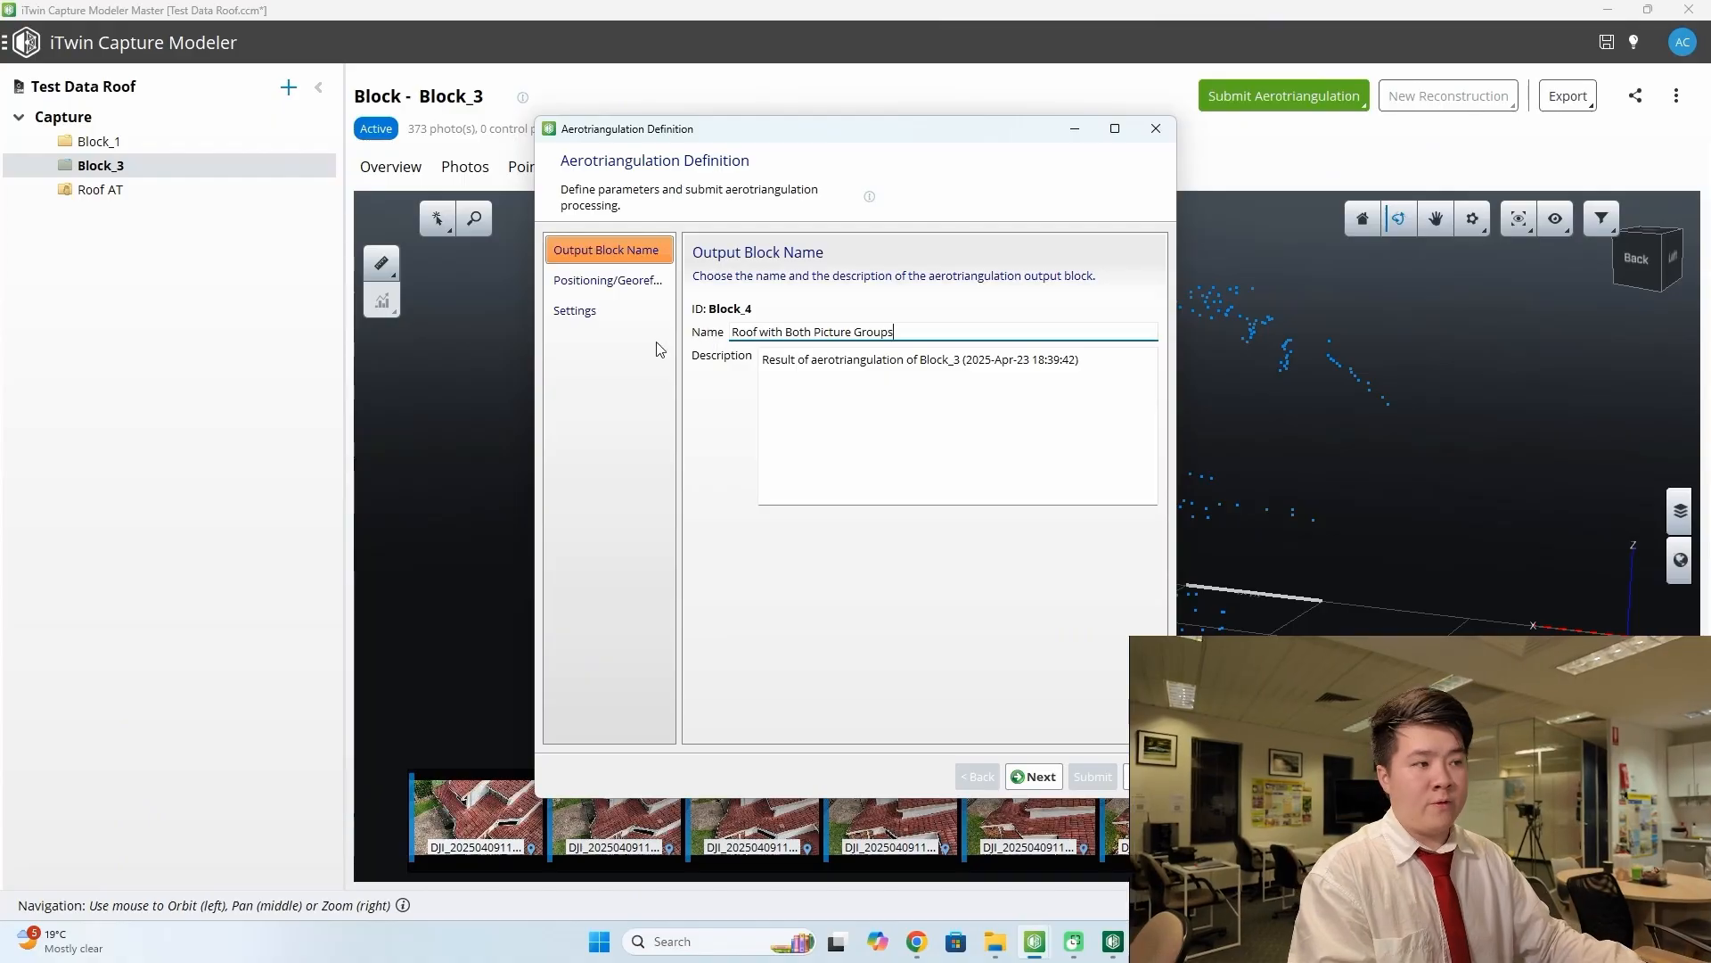
- Check the positioning and georeferencing options and set poses and tie points to Compute
{"action": "left_click", "coordinate": [624, 281]}
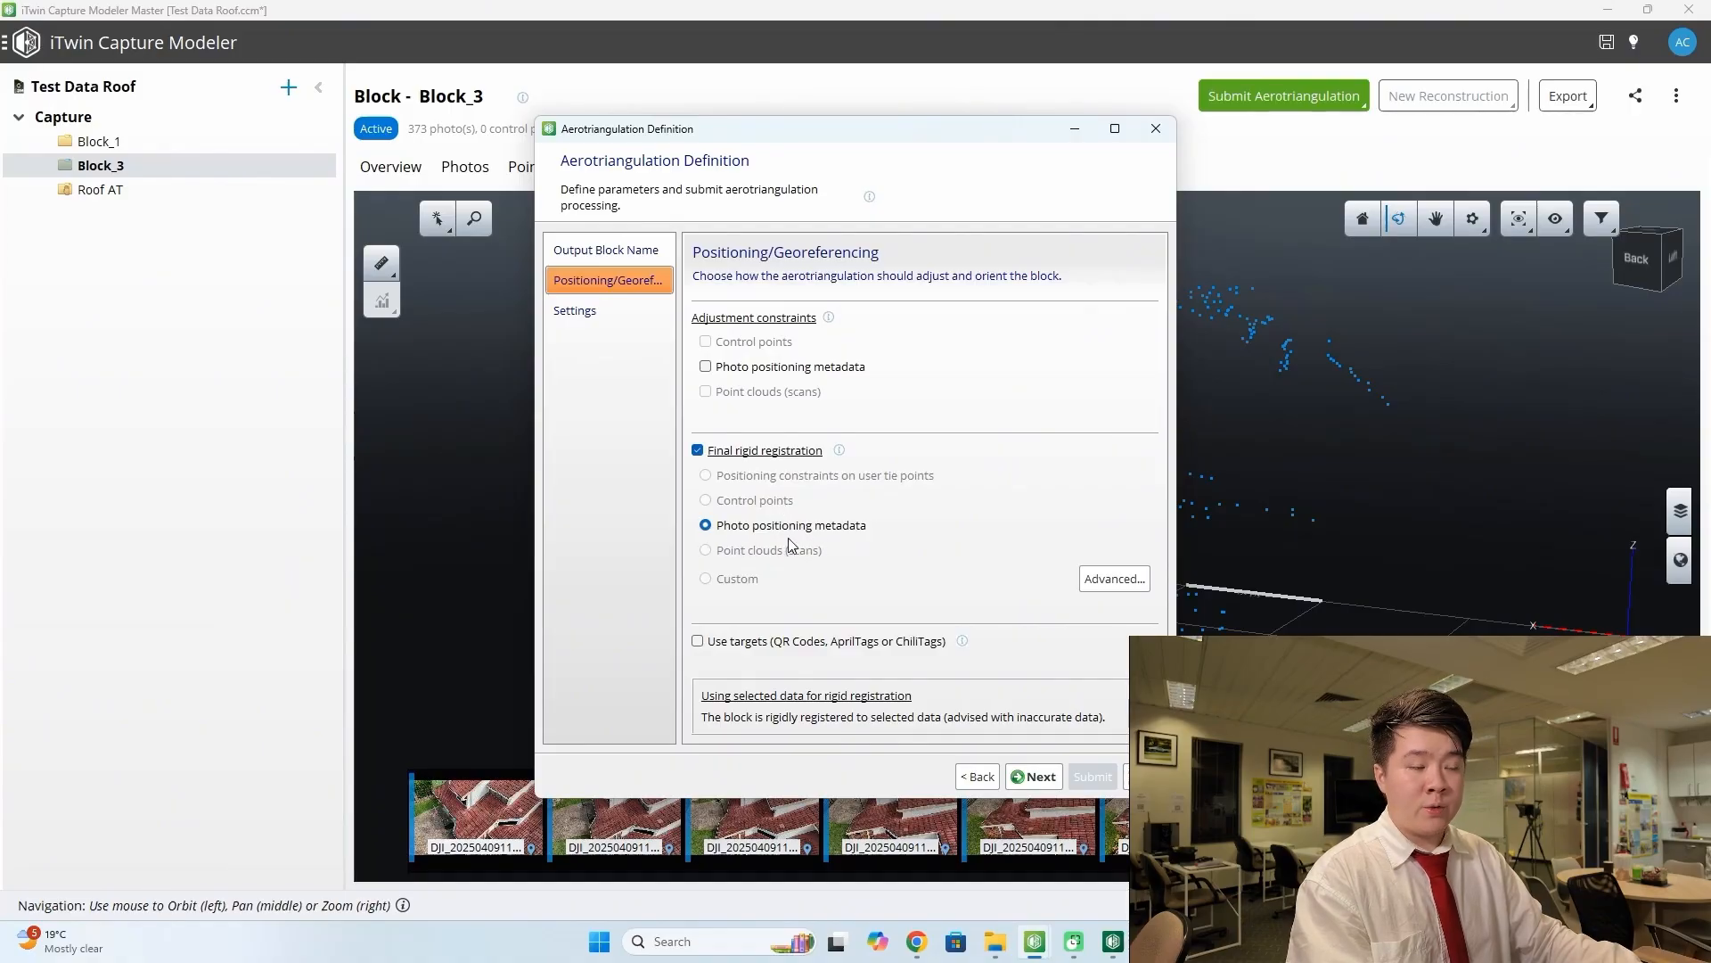
{"action": "left_click", "coordinate": [611, 311]}
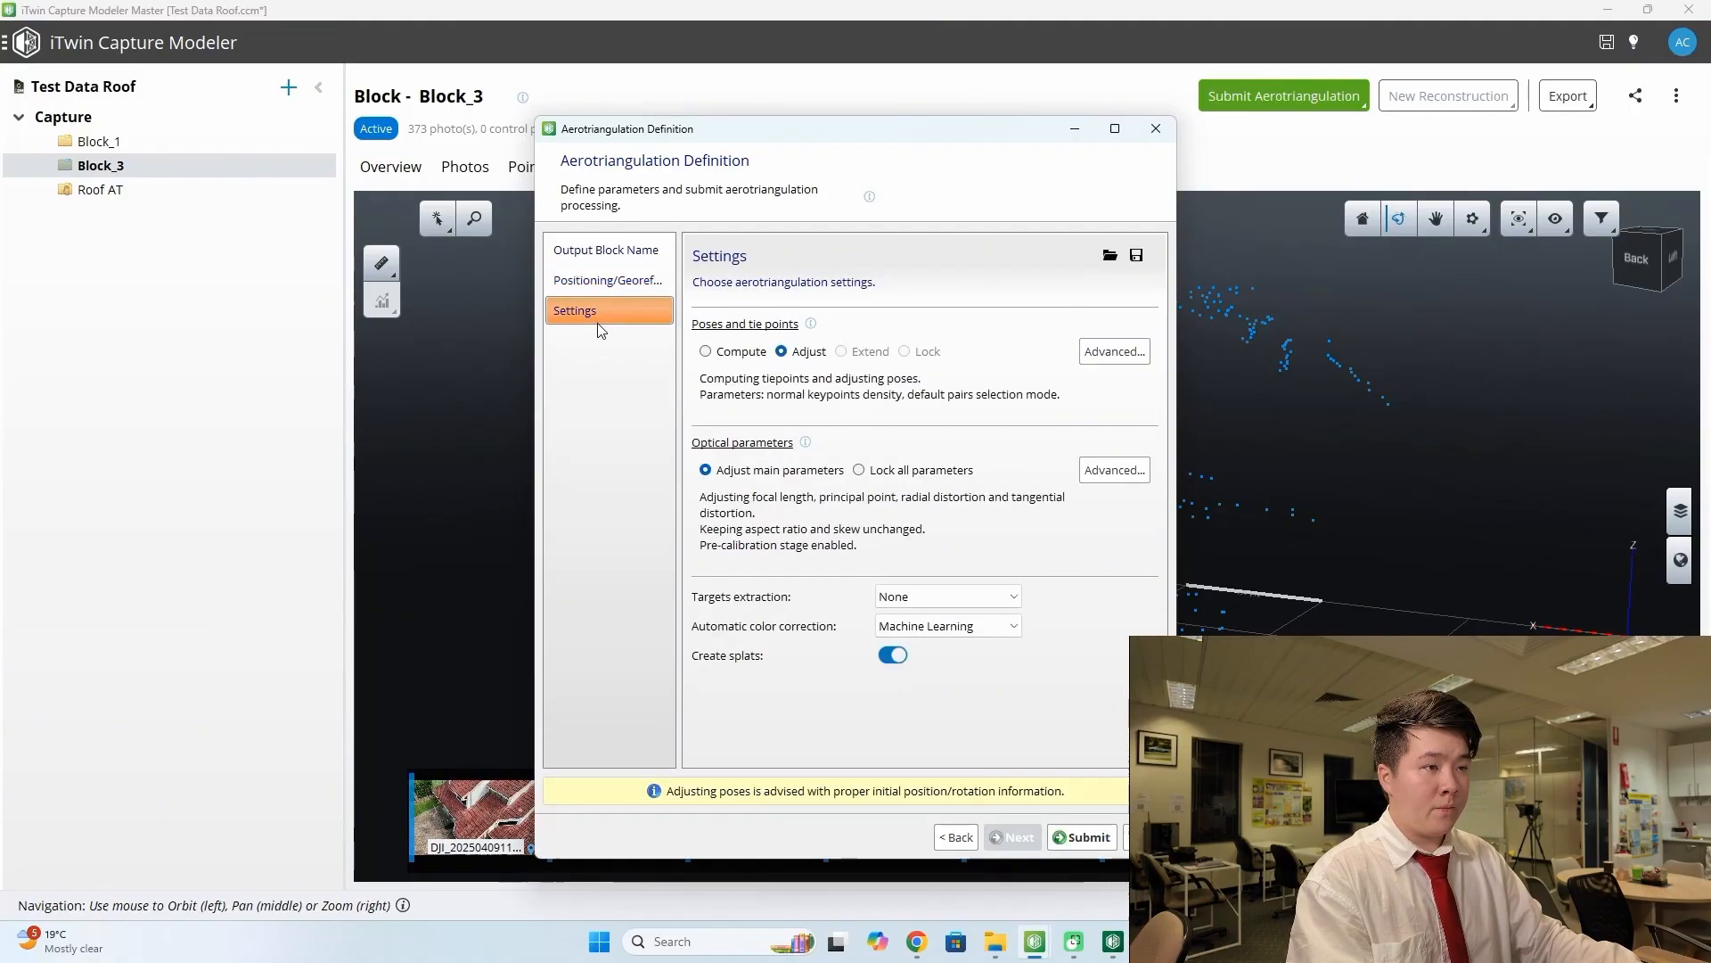
{"action": "left_click", "coordinate": [708, 354]}
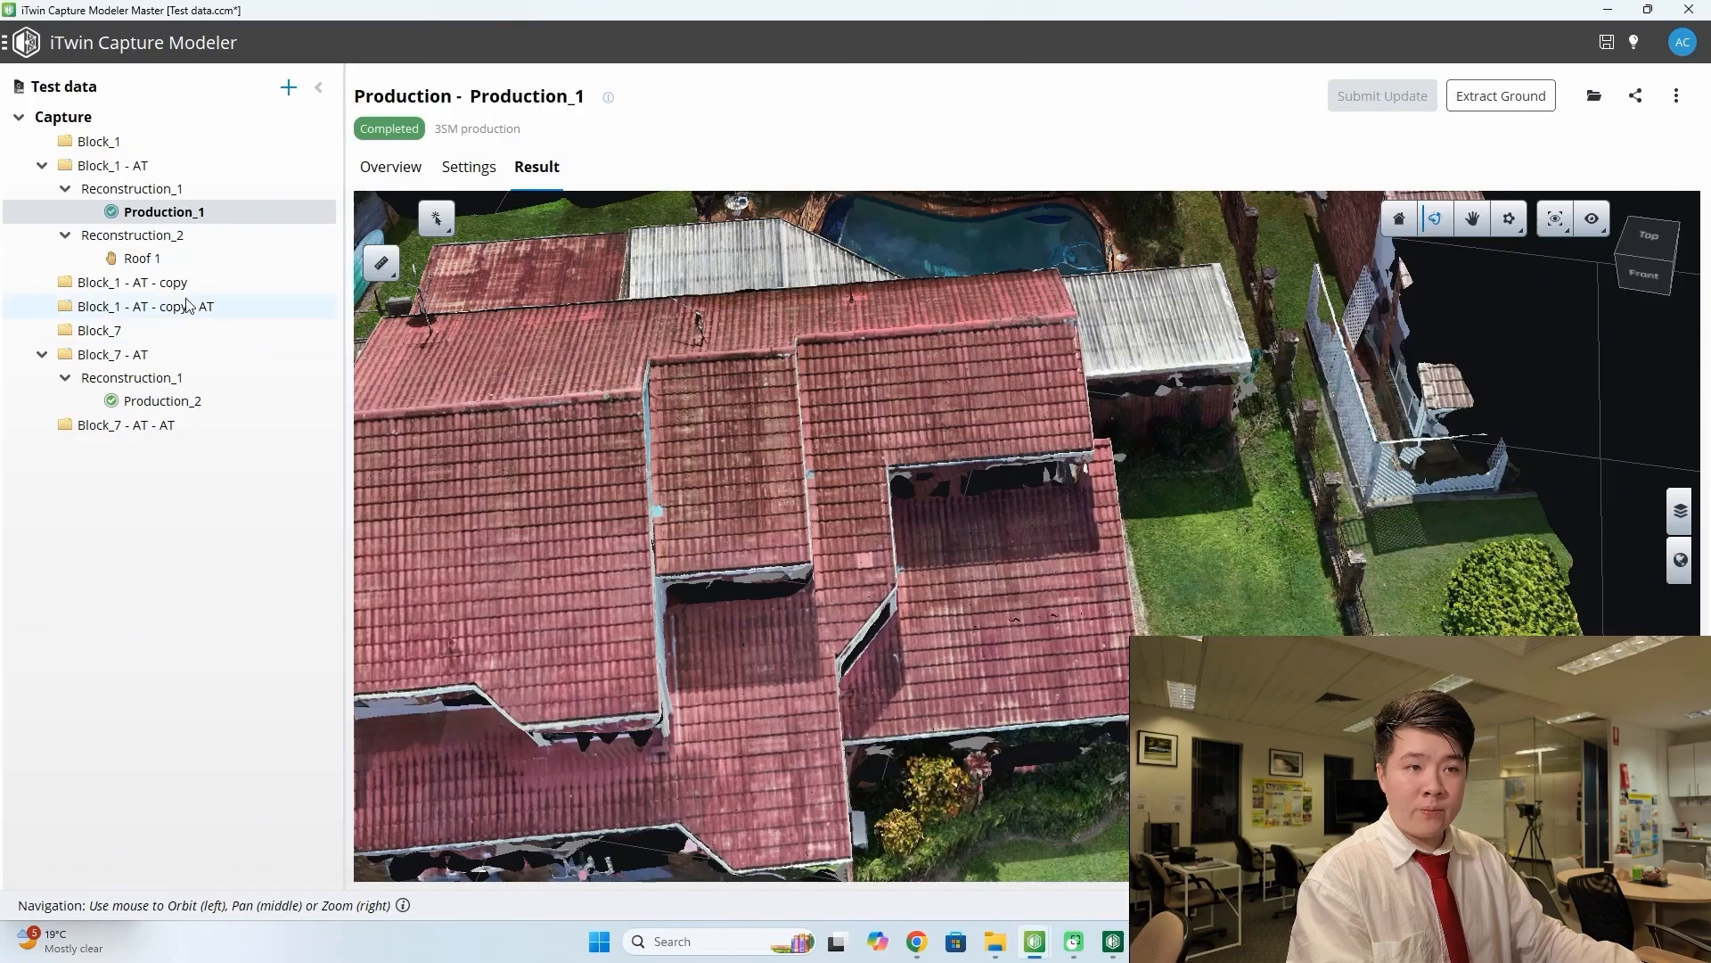
- Compare the Block_7 and Block_7 - AT overviews in the Test data project and inspect Block_7's camera positions in 3D
{"action": "left_click", "coordinate": [178, 332]}
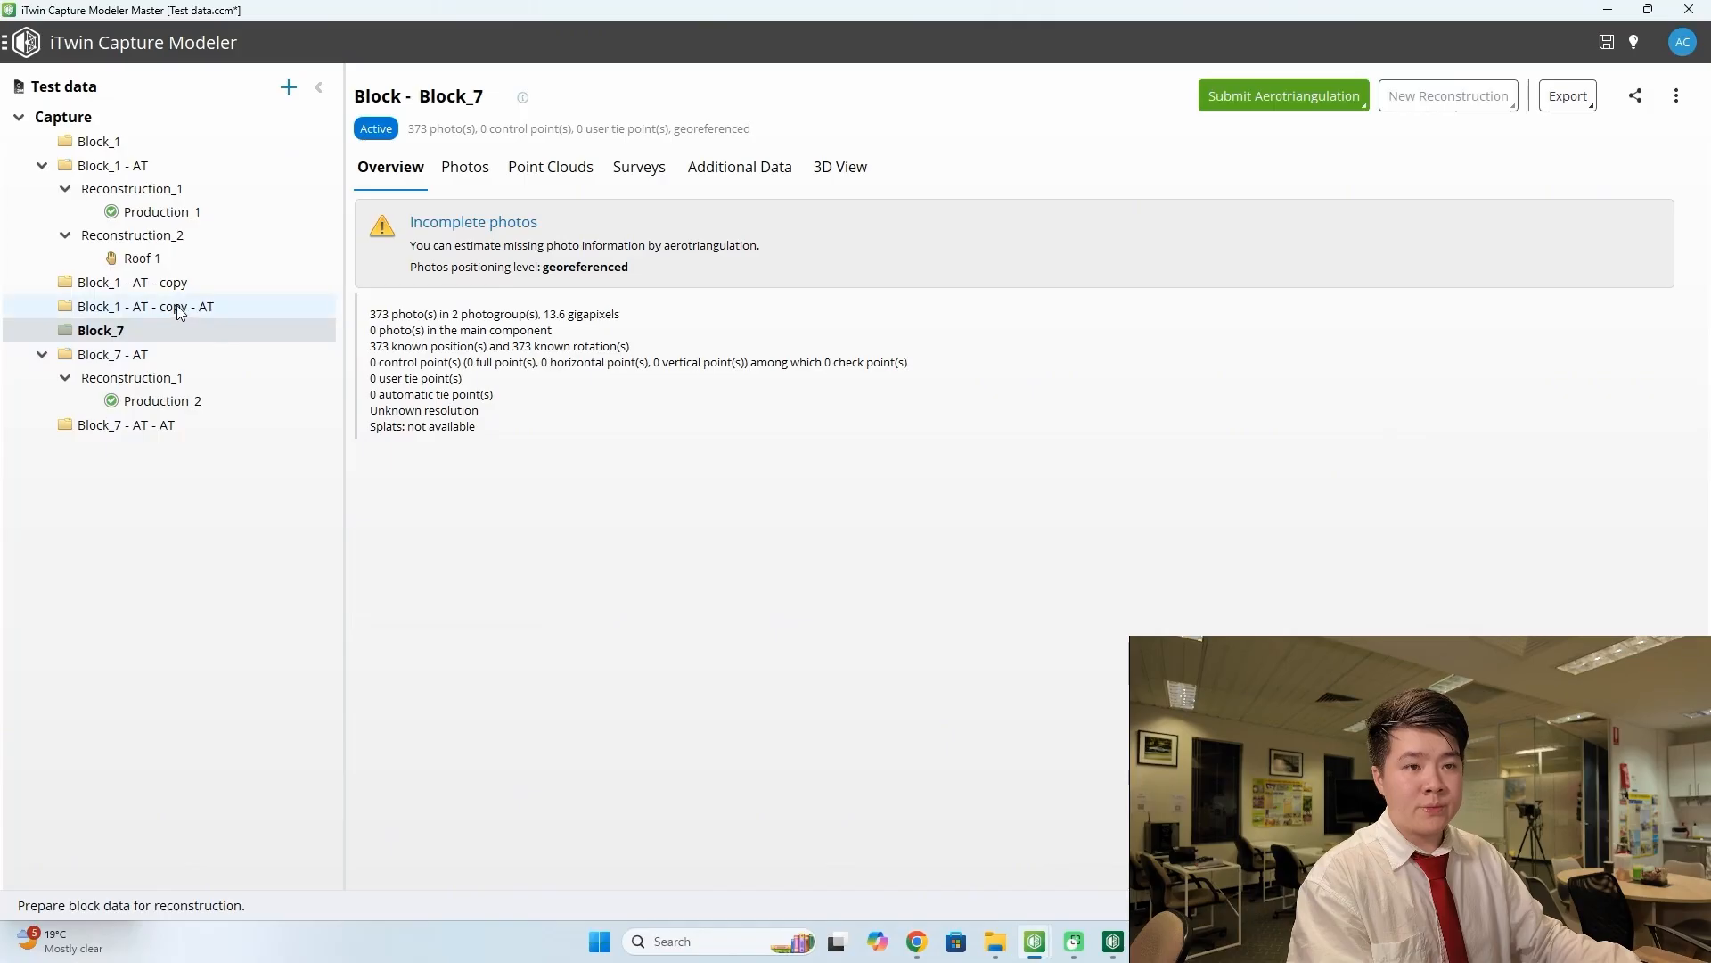
{"action": "left_click", "coordinate": [151, 356]}
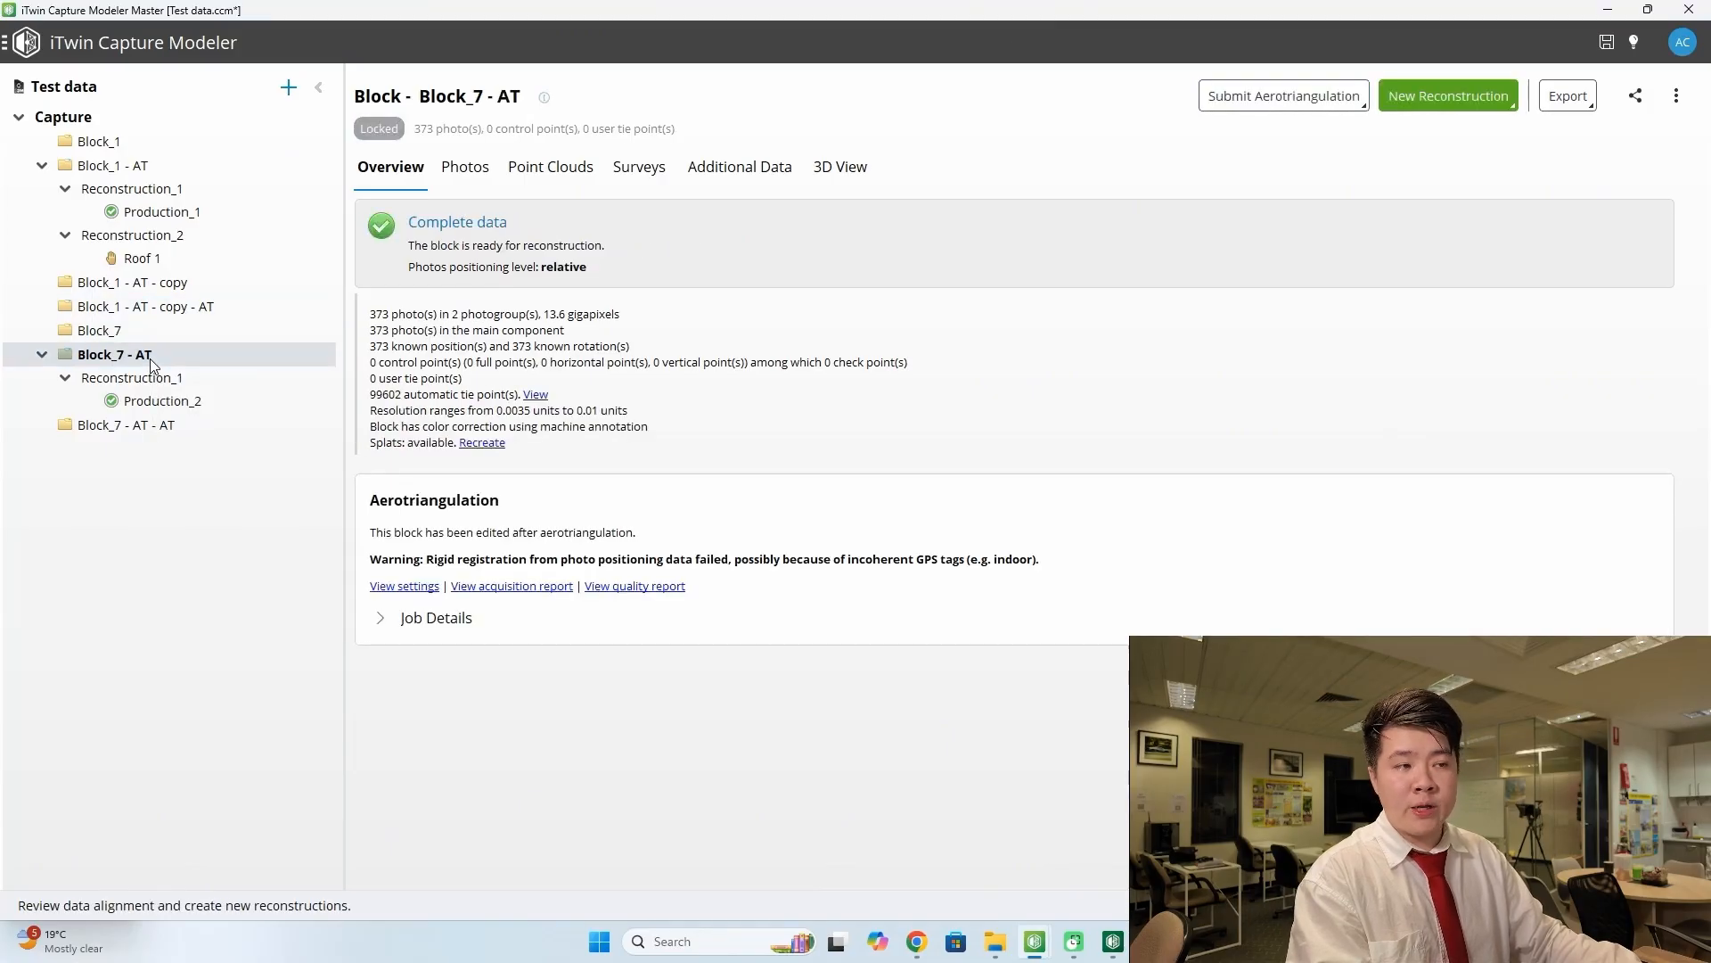
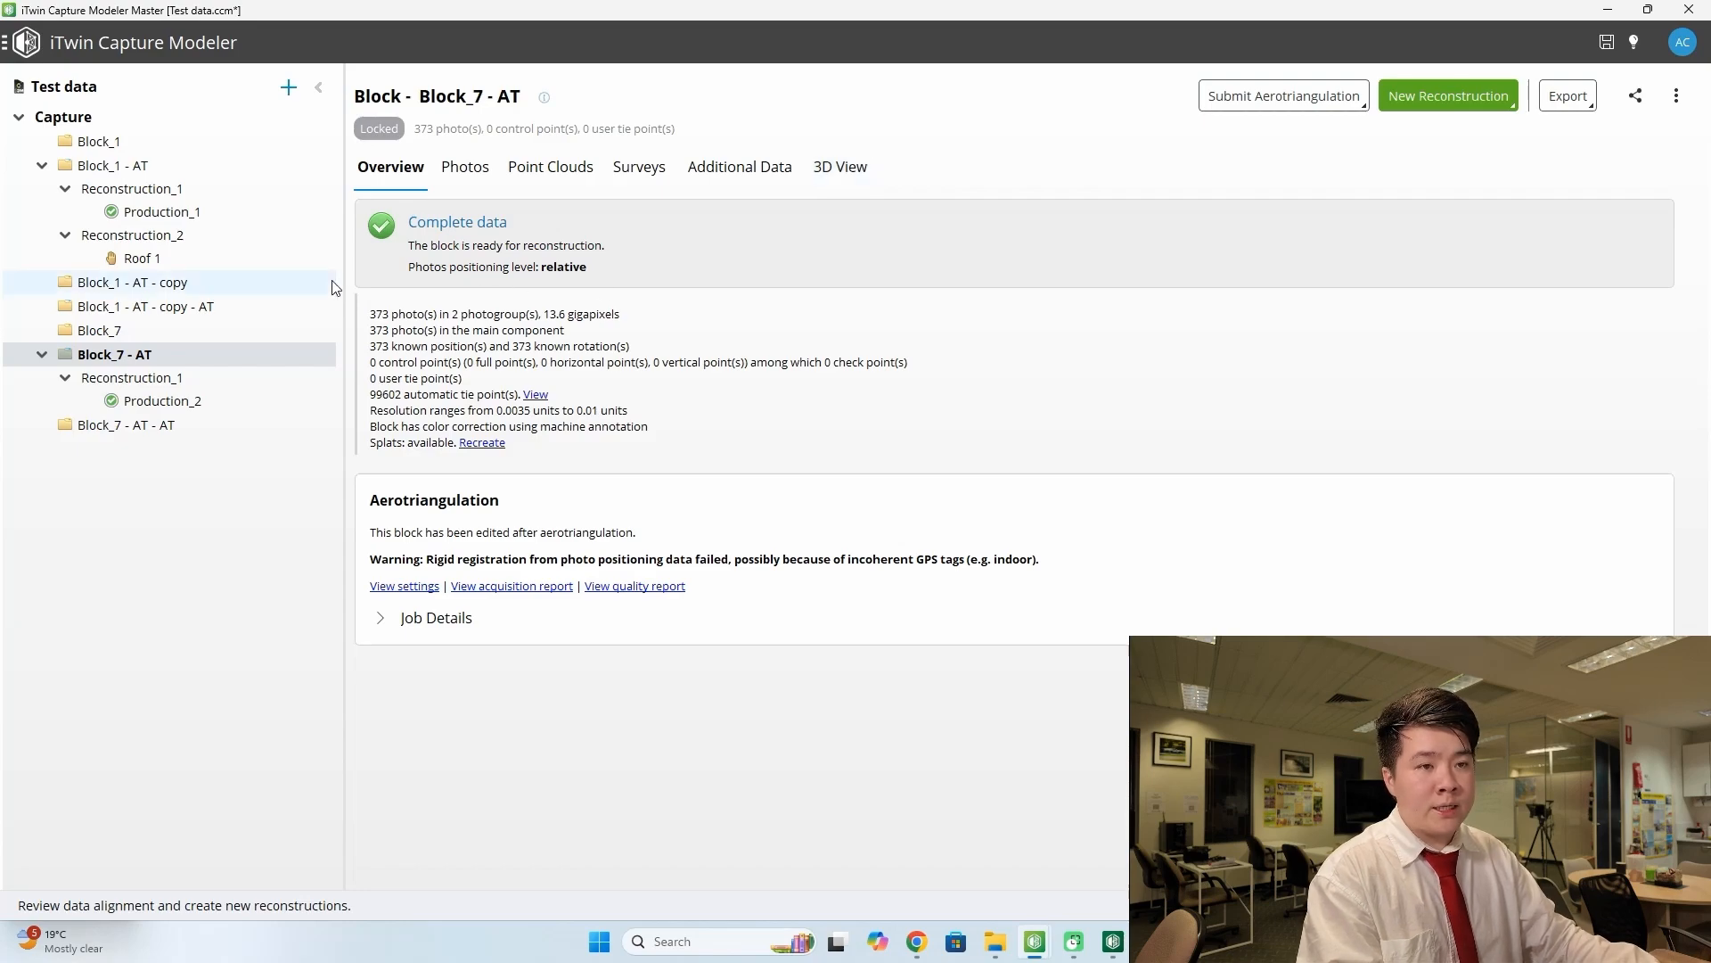
{"action": "left_click", "coordinate": [168, 331]}
{"action": "left_click", "coordinate": [849, 182]}
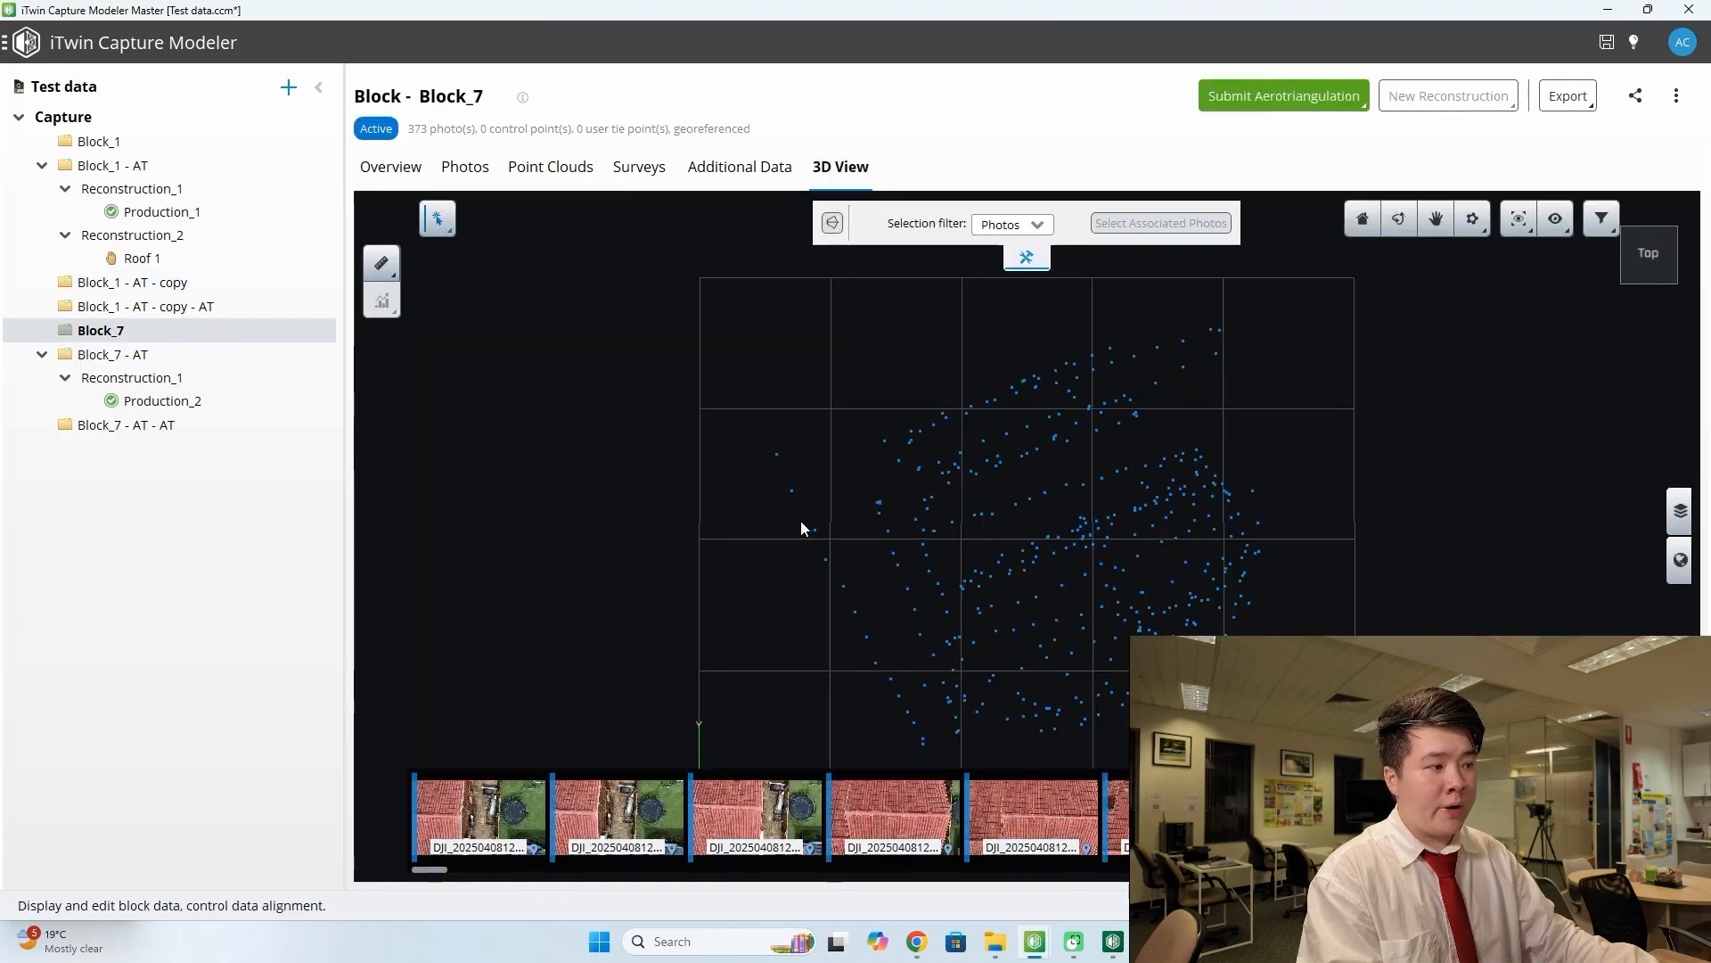
{"action": "mouse_move", "coordinate": [802, 527]}
{"action": "left_mouse_down"}
{"action": "mouse_move", "coordinate": [886, 512]}
{"action": "mouse_move", "coordinate": [711, 390]}
{"action": "mouse_move", "coordinate": [732, 393]}
{"action": "mouse_move", "coordinate": [619, 363]}
{"action": "mouse_move", "coordinate": [696, 366]}
{"action": "left_mouse_up"}
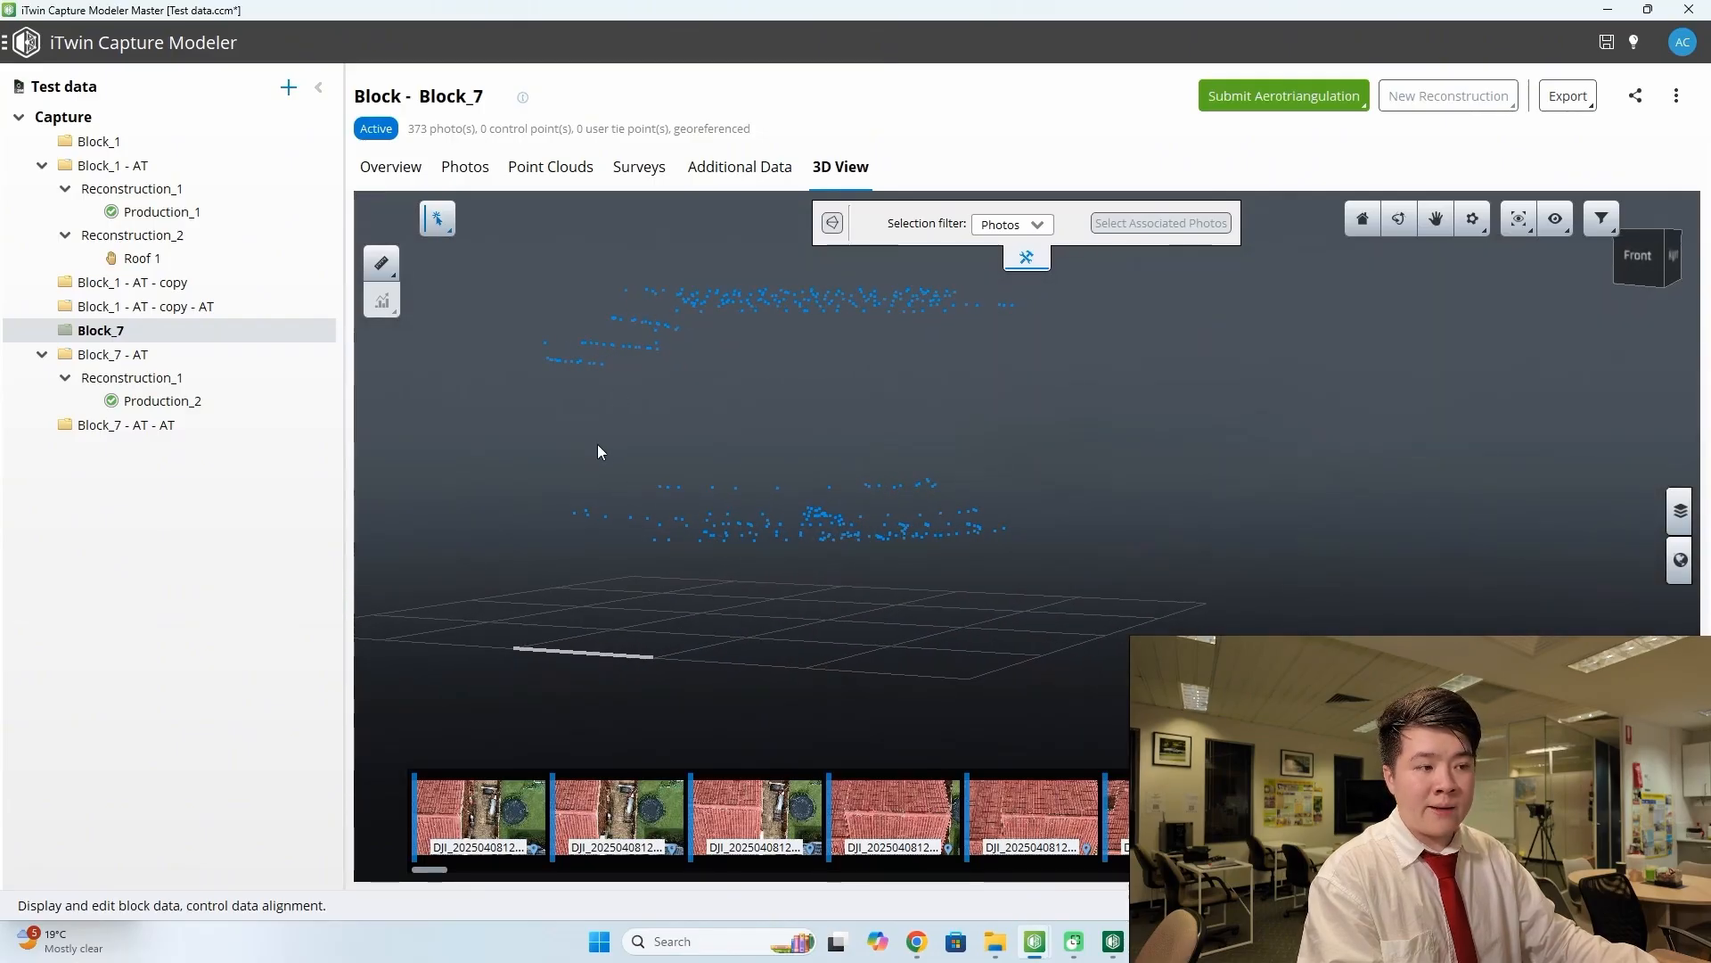
{"action": "mouse_move", "coordinate": [600, 451]}
{"action": "left_mouse_down"}
{"action": "mouse_move", "coordinate": [833, 431]}
{"action": "mouse_move", "coordinate": [879, 558]}
{"action": "mouse_move", "coordinate": [880, 709]}
{"action": "mouse_move", "coordinate": [880, 563]}
{"action": "mouse_move", "coordinate": [861, 511]}
{"action": "mouse_move", "coordinate": [940, 470]}
{"action": "mouse_move", "coordinate": [724, 513]}
{"action": "mouse_move", "coordinate": [798, 428]}
{"action": "mouse_move", "coordinate": [728, 529]}
{"action": "mouse_move", "coordinate": [756, 614]}
{"action": "mouse_move", "coordinate": [765, 444]}
{"action": "left_mouse_up"}
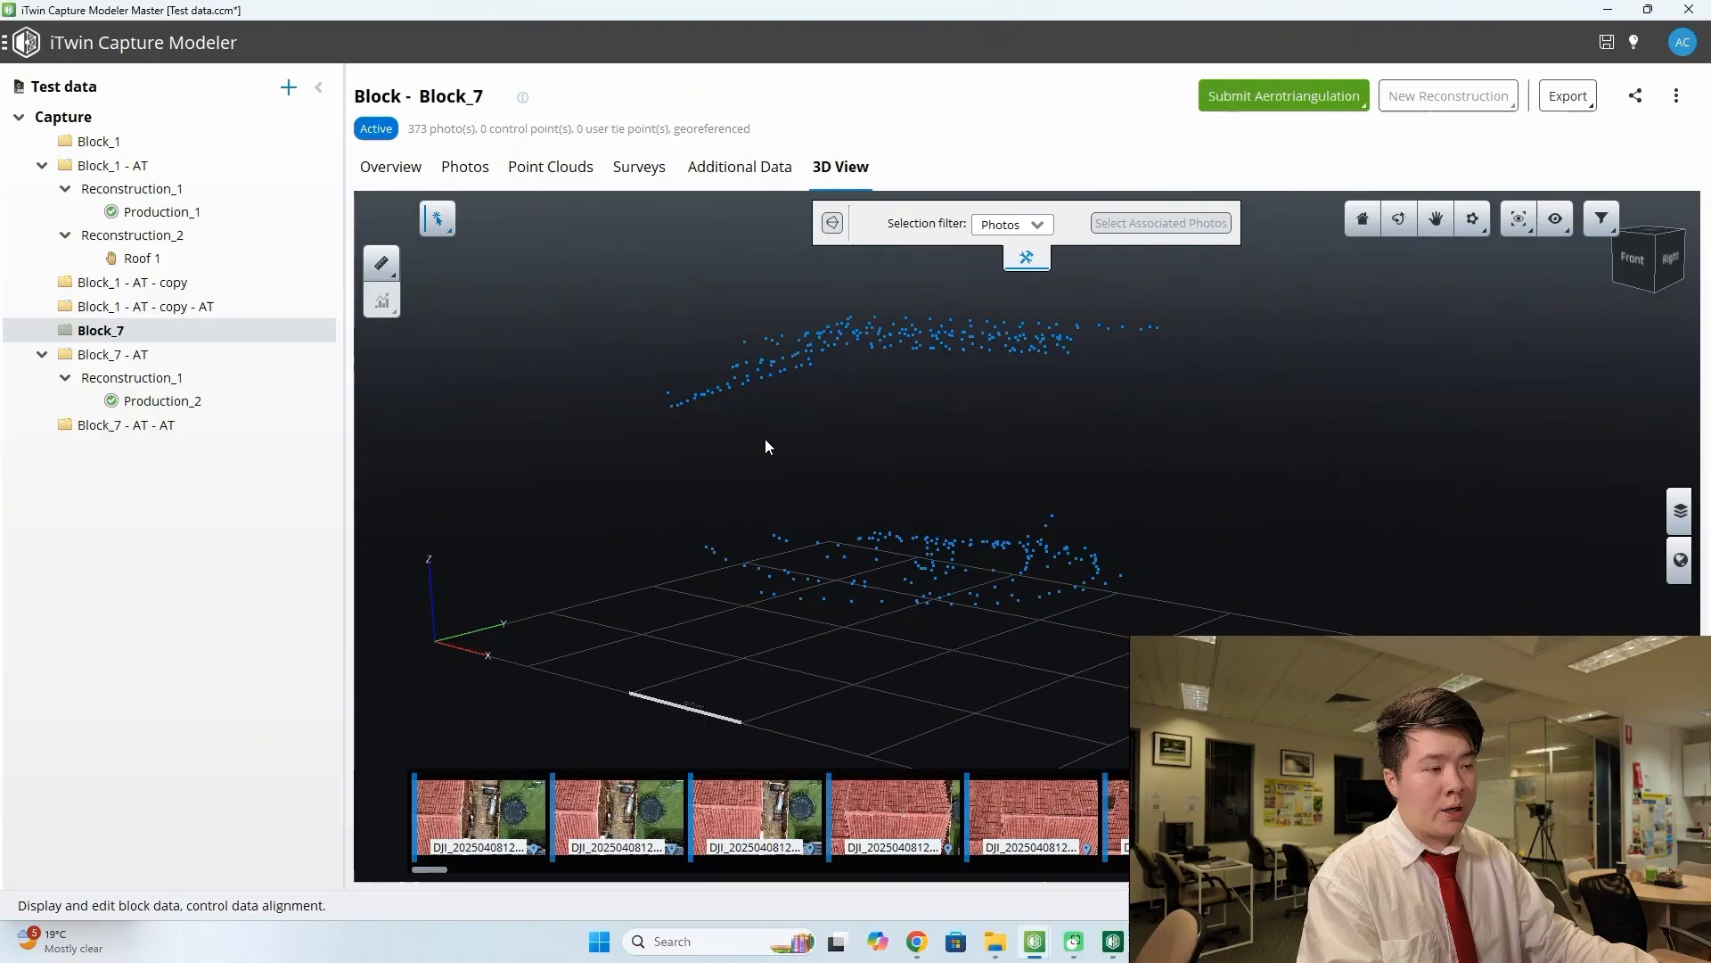
{"action": "left_click", "coordinate": [707, 547]}
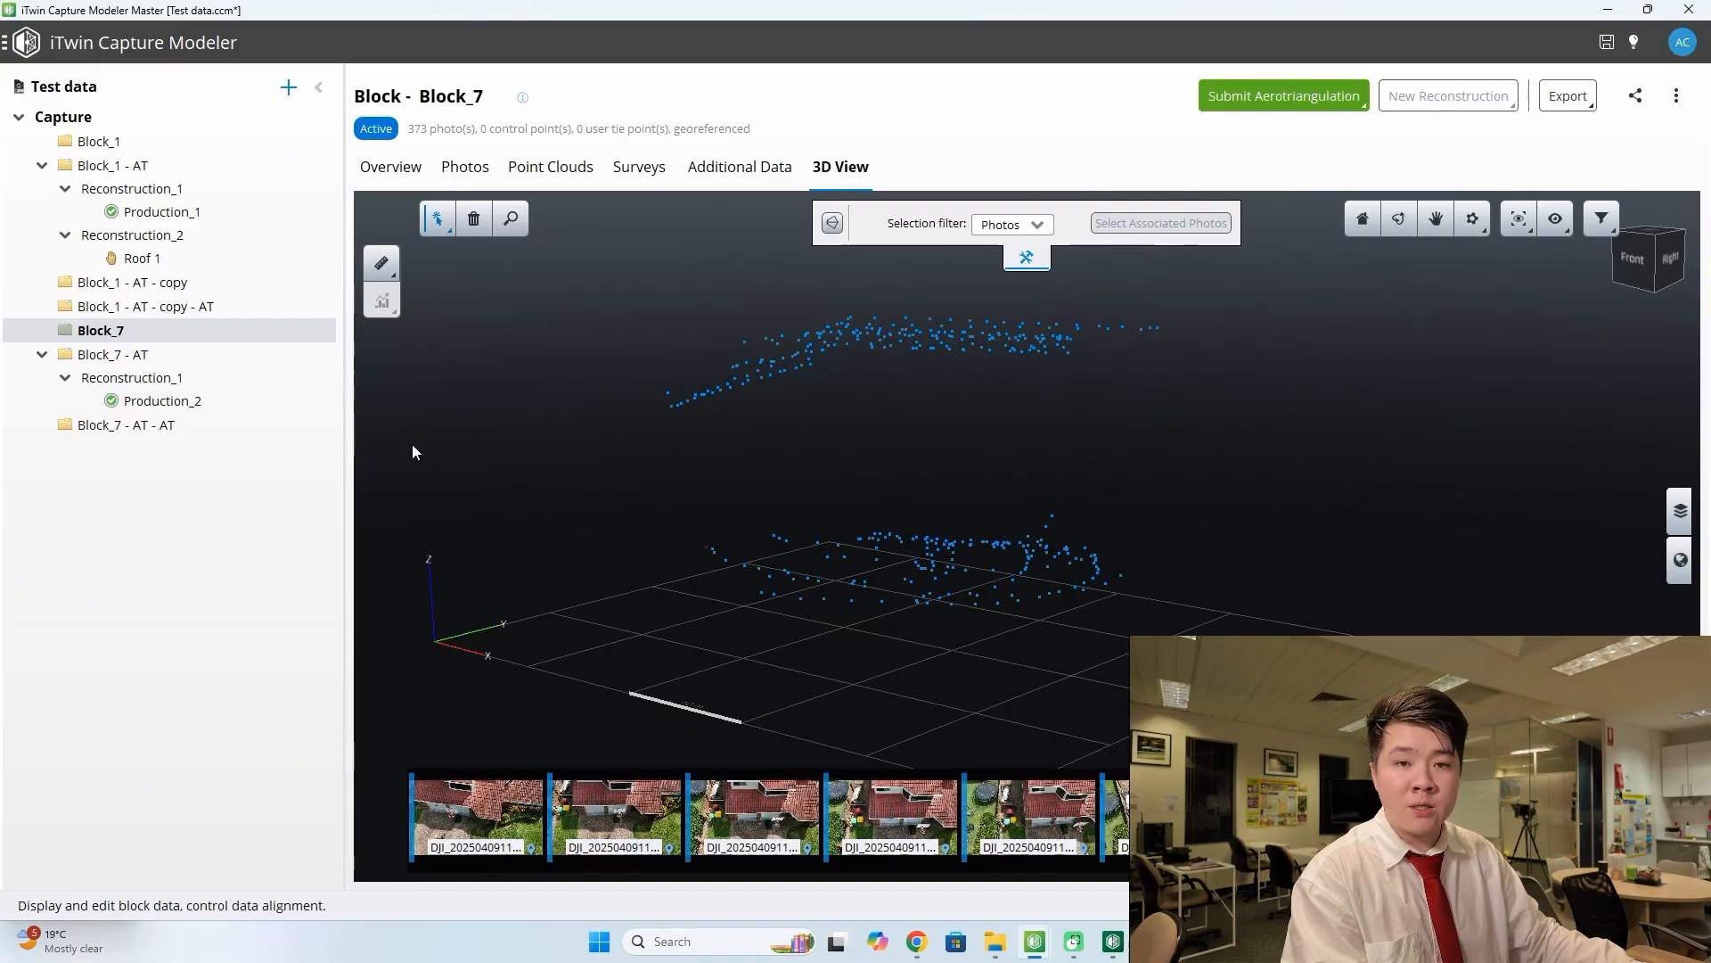
- Examine the adjusted camera positions and the roof splats of Block_7 - AT in 3D
{"action": "left_click", "coordinate": [172, 359]}
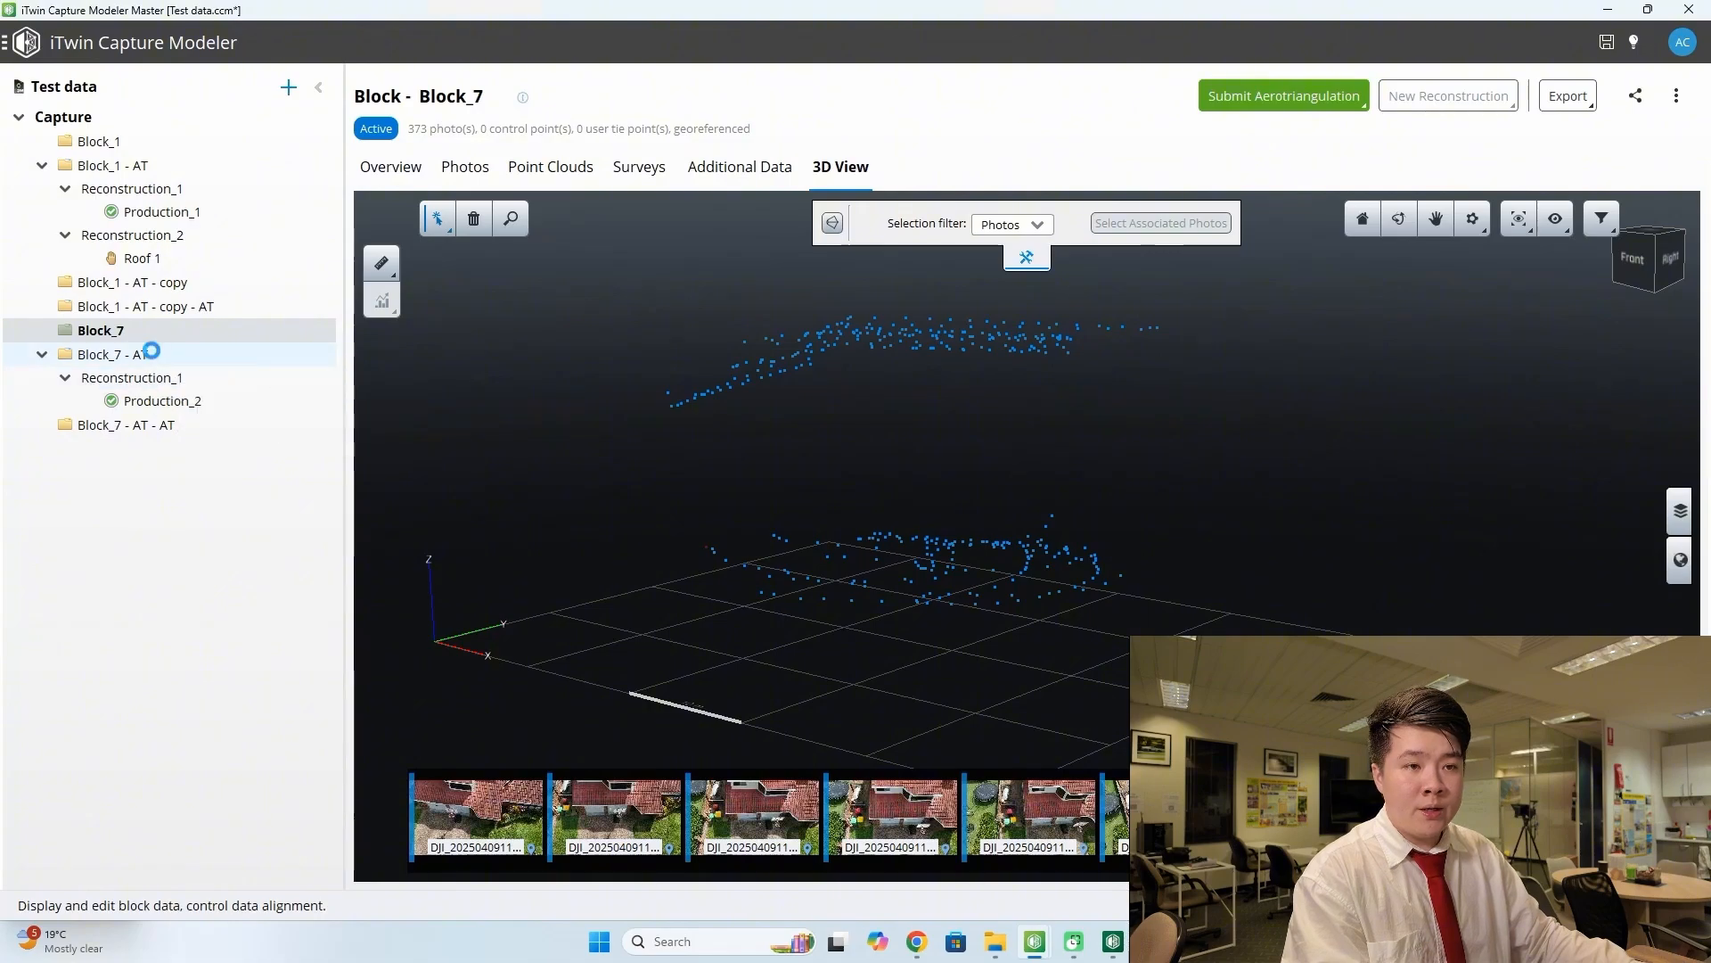
{"action": "left_click_drag", "start_coordinate": [734, 337], "coordinate": [814, 383]}
{"action": "scroll", "coordinate": [1074, 614], "scroll_direction": "up", "scroll_amount": 2}
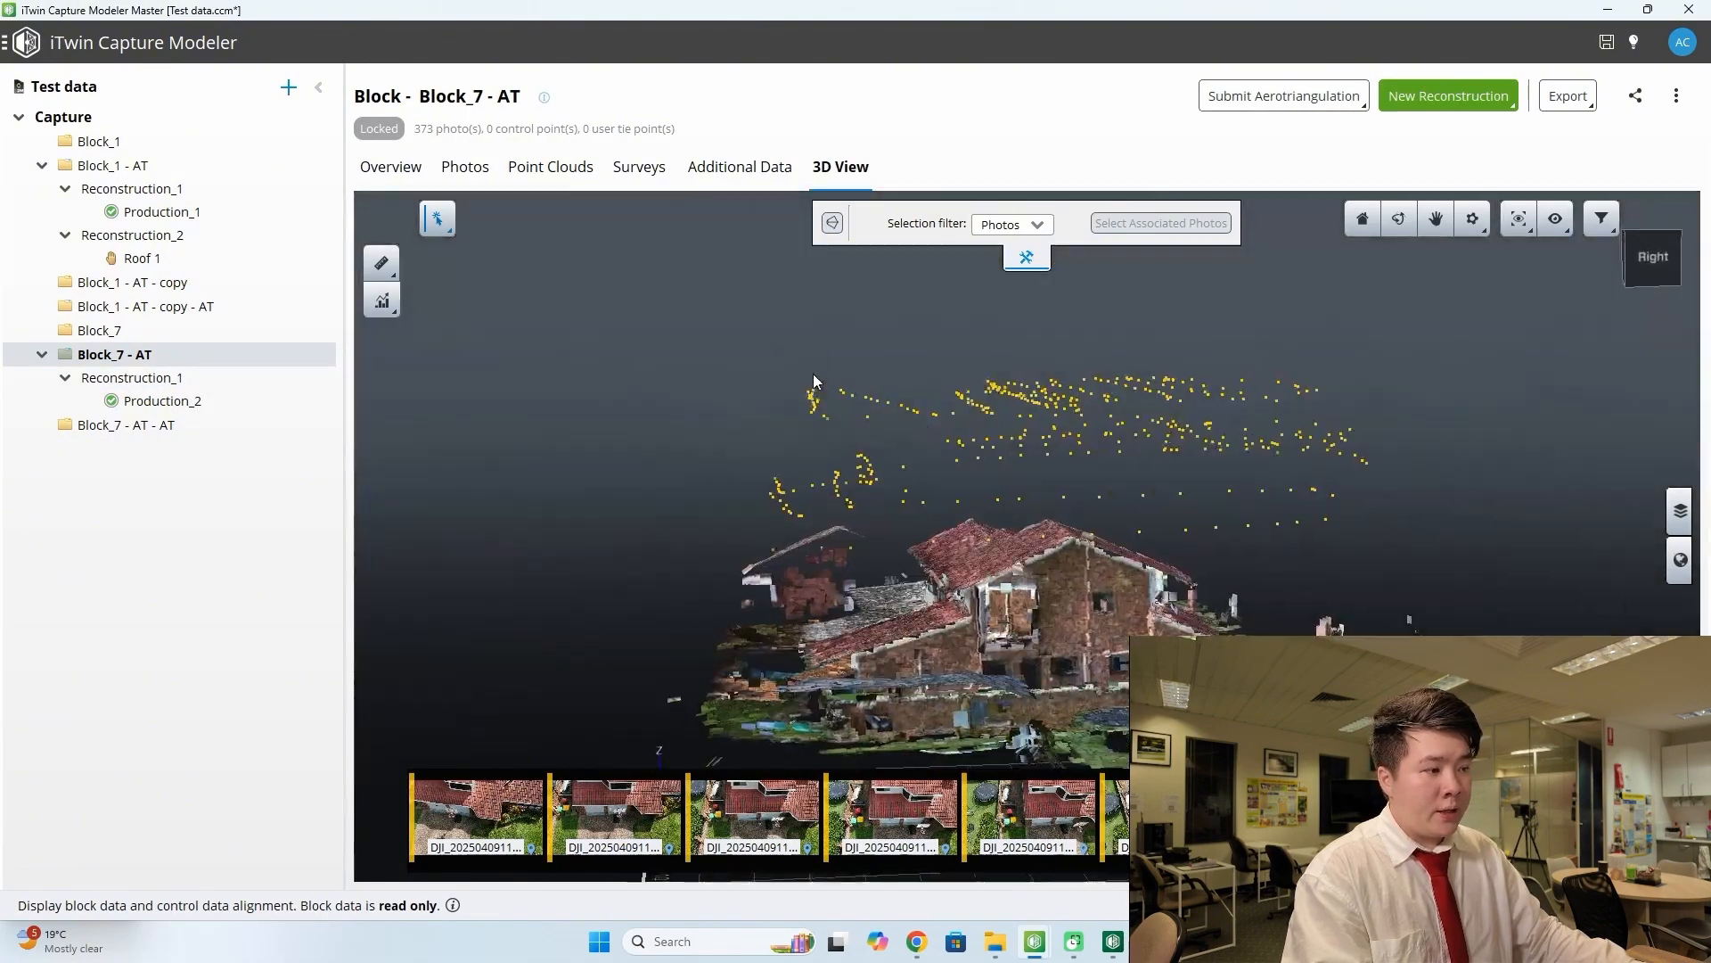
{"action": "left_click_drag", "start_coordinate": [1081, 490], "coordinate": [1049, 533]}
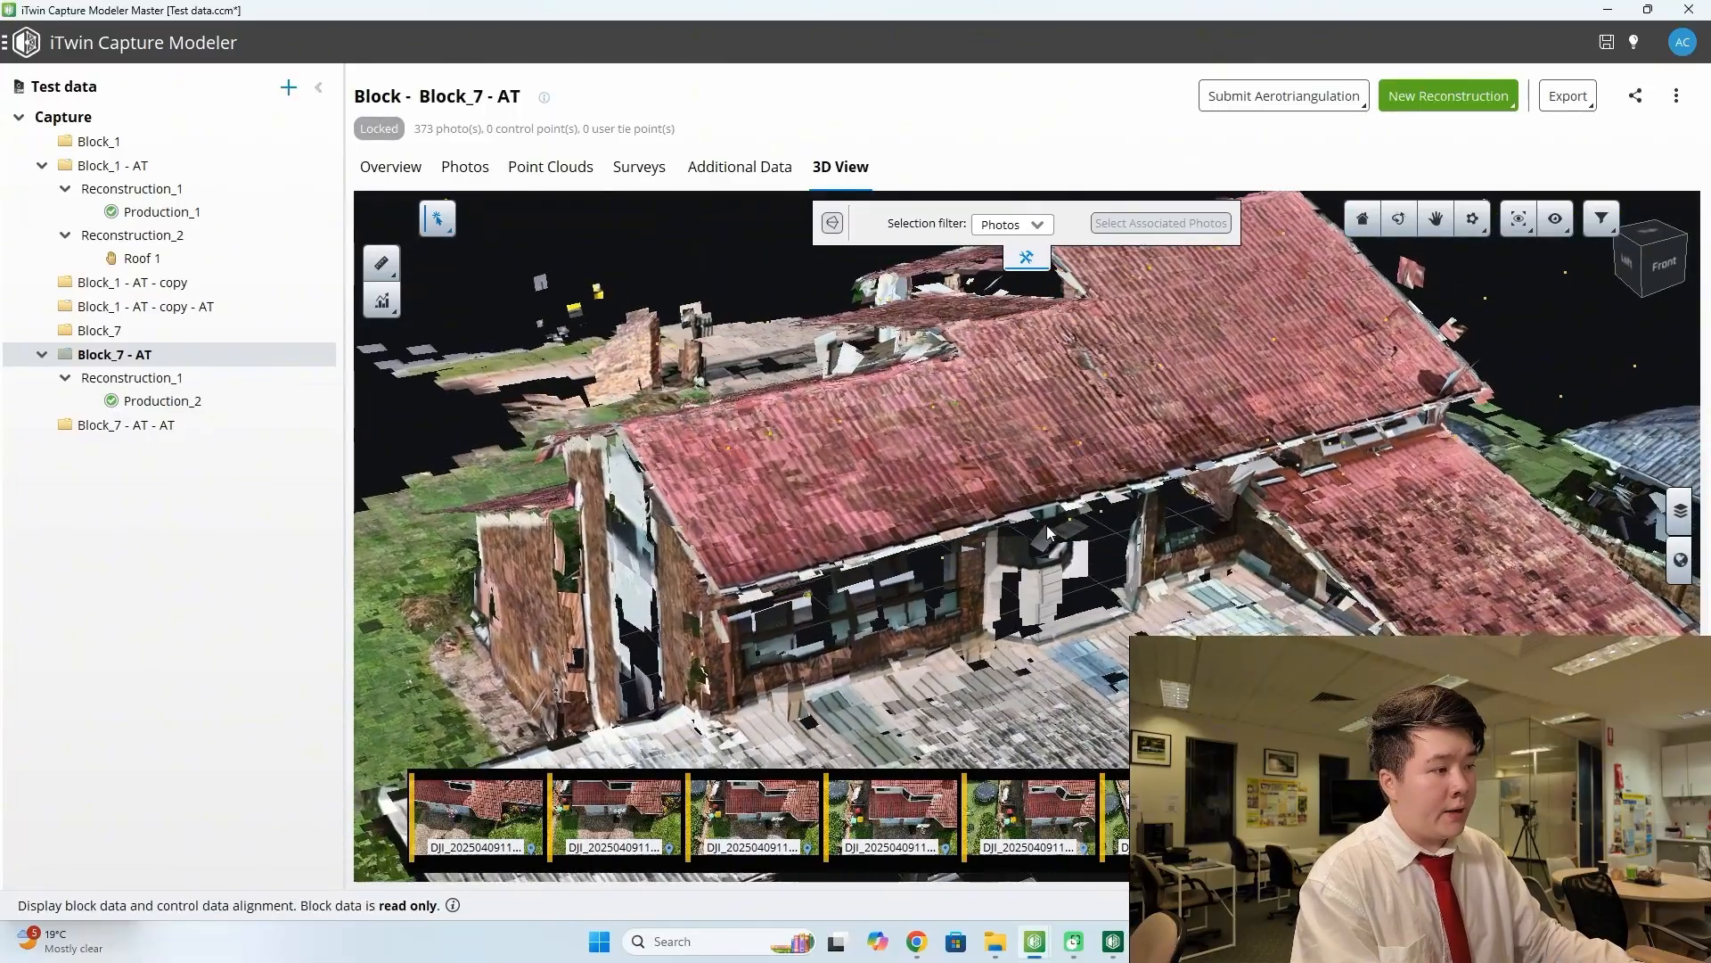
- Find the photos covering the wall beneath the roof edge, lock the view onto the first one, and leave the photo view
{"action": "scroll", "coordinate": [1049, 533], "scroll_direction": "up", "scroll_amount": 5}
{"action": "left_click", "coordinate": [1052, 484]}
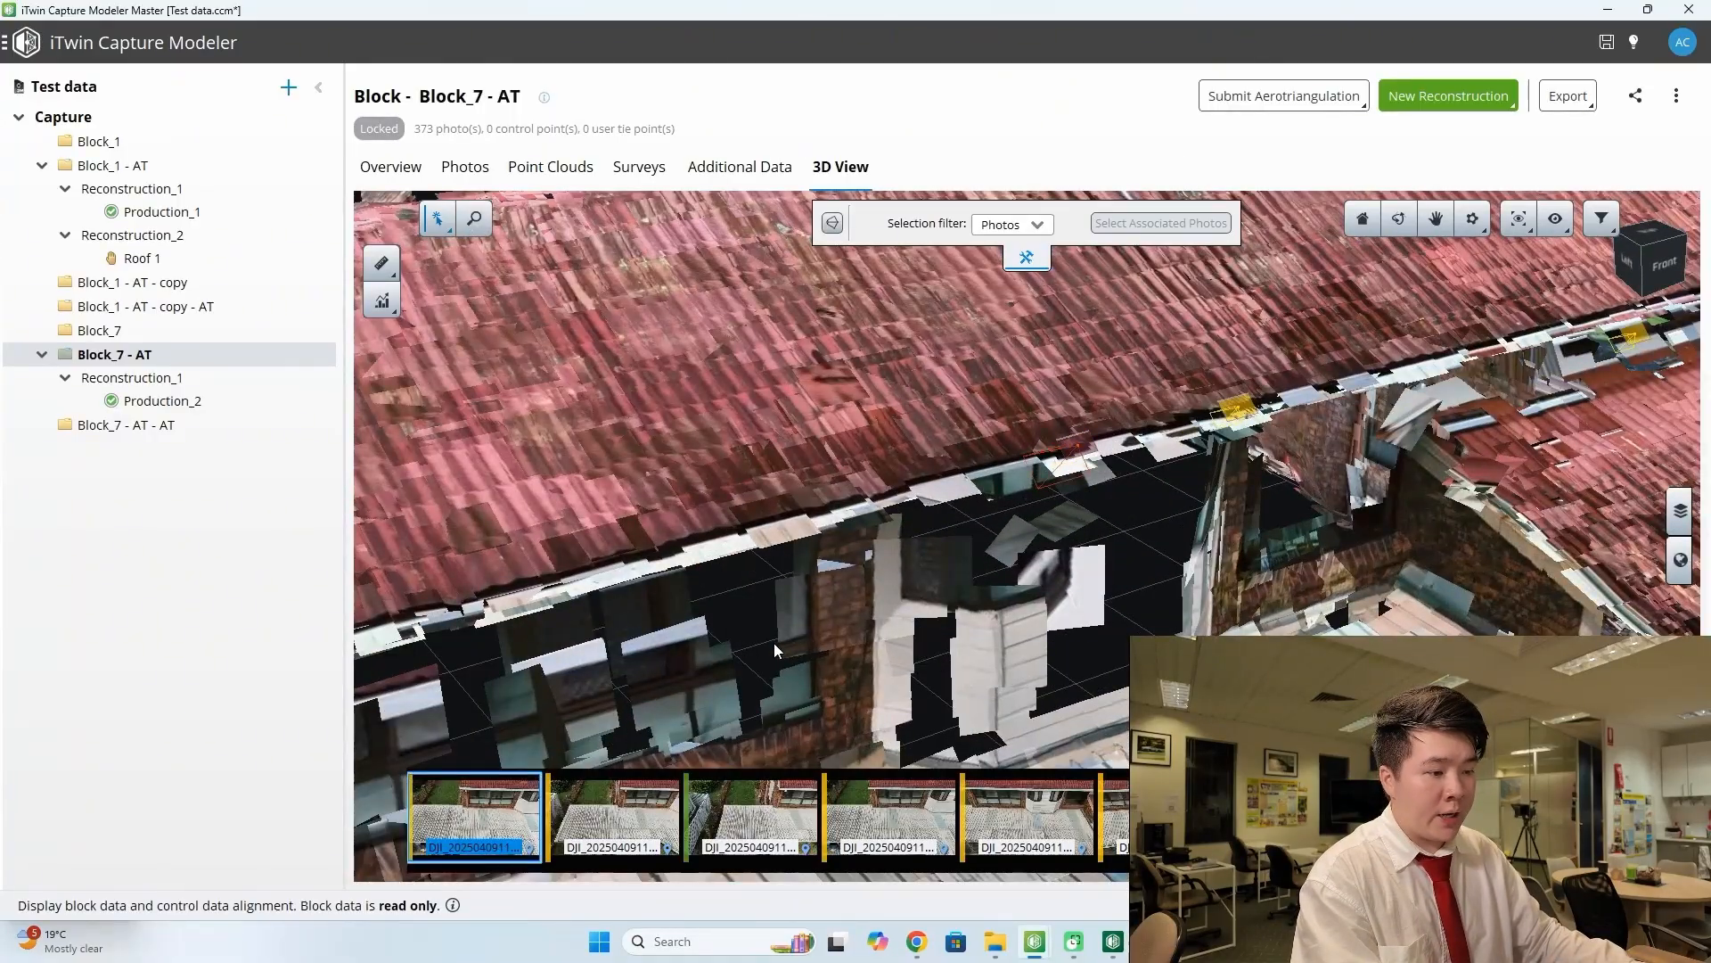
{"action": "double_click", "coordinate": [492, 813]}
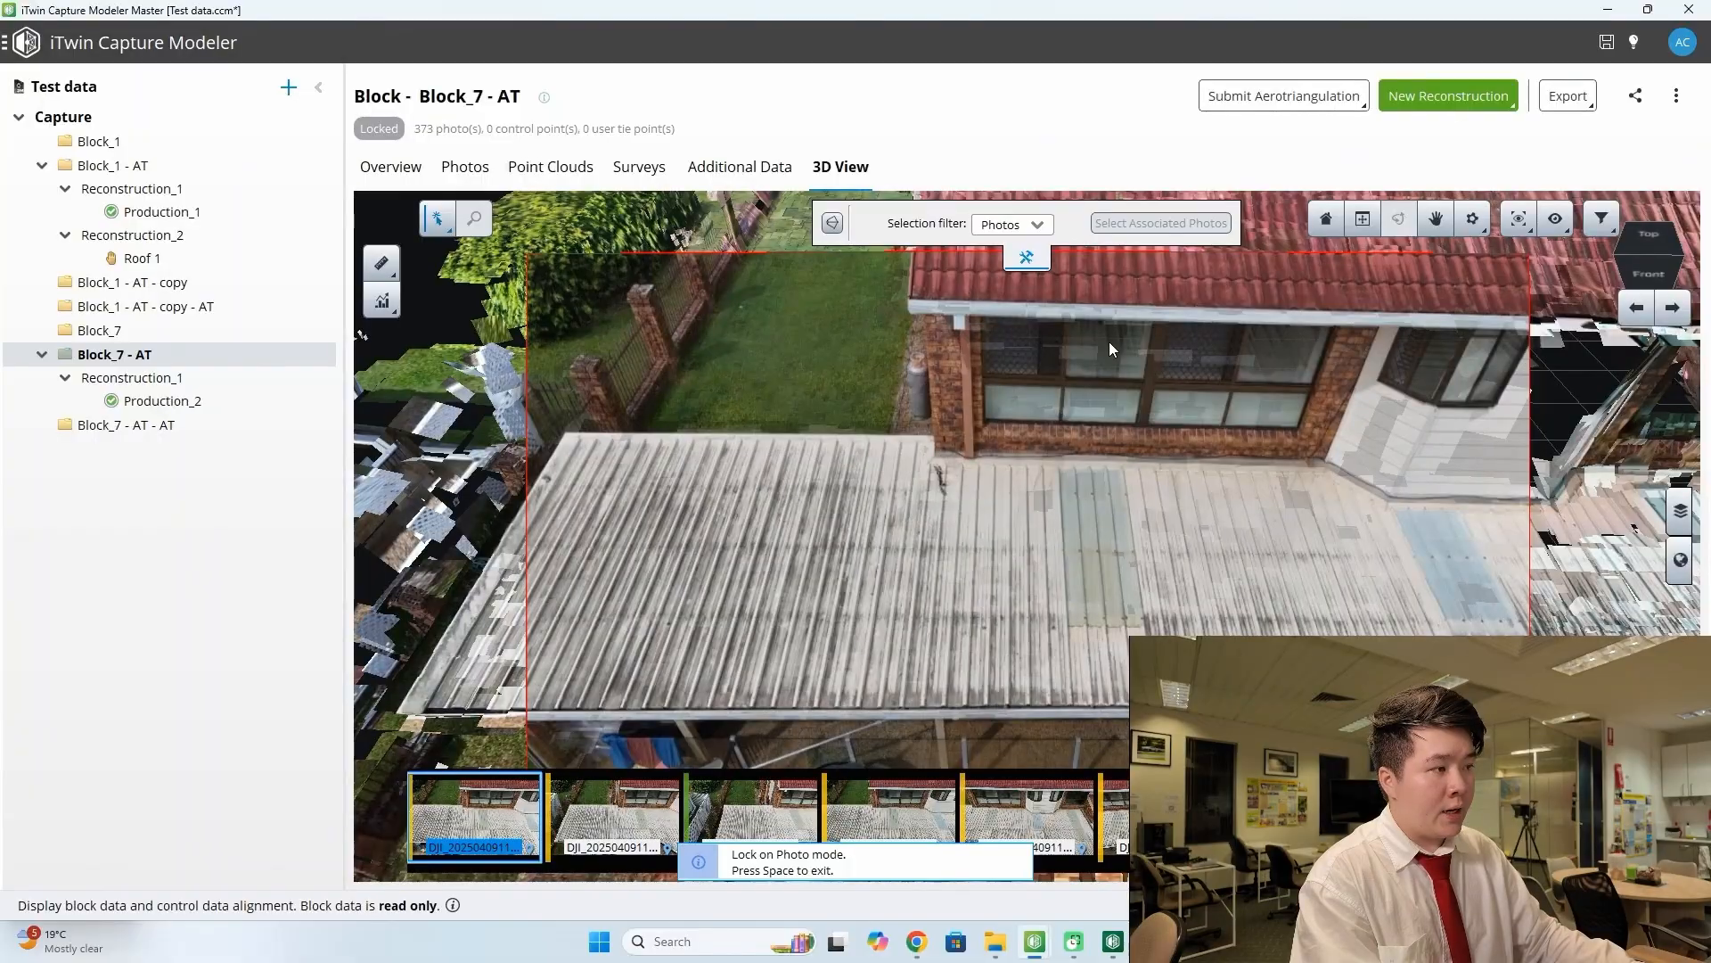
{"action": "key", "text": "space"}
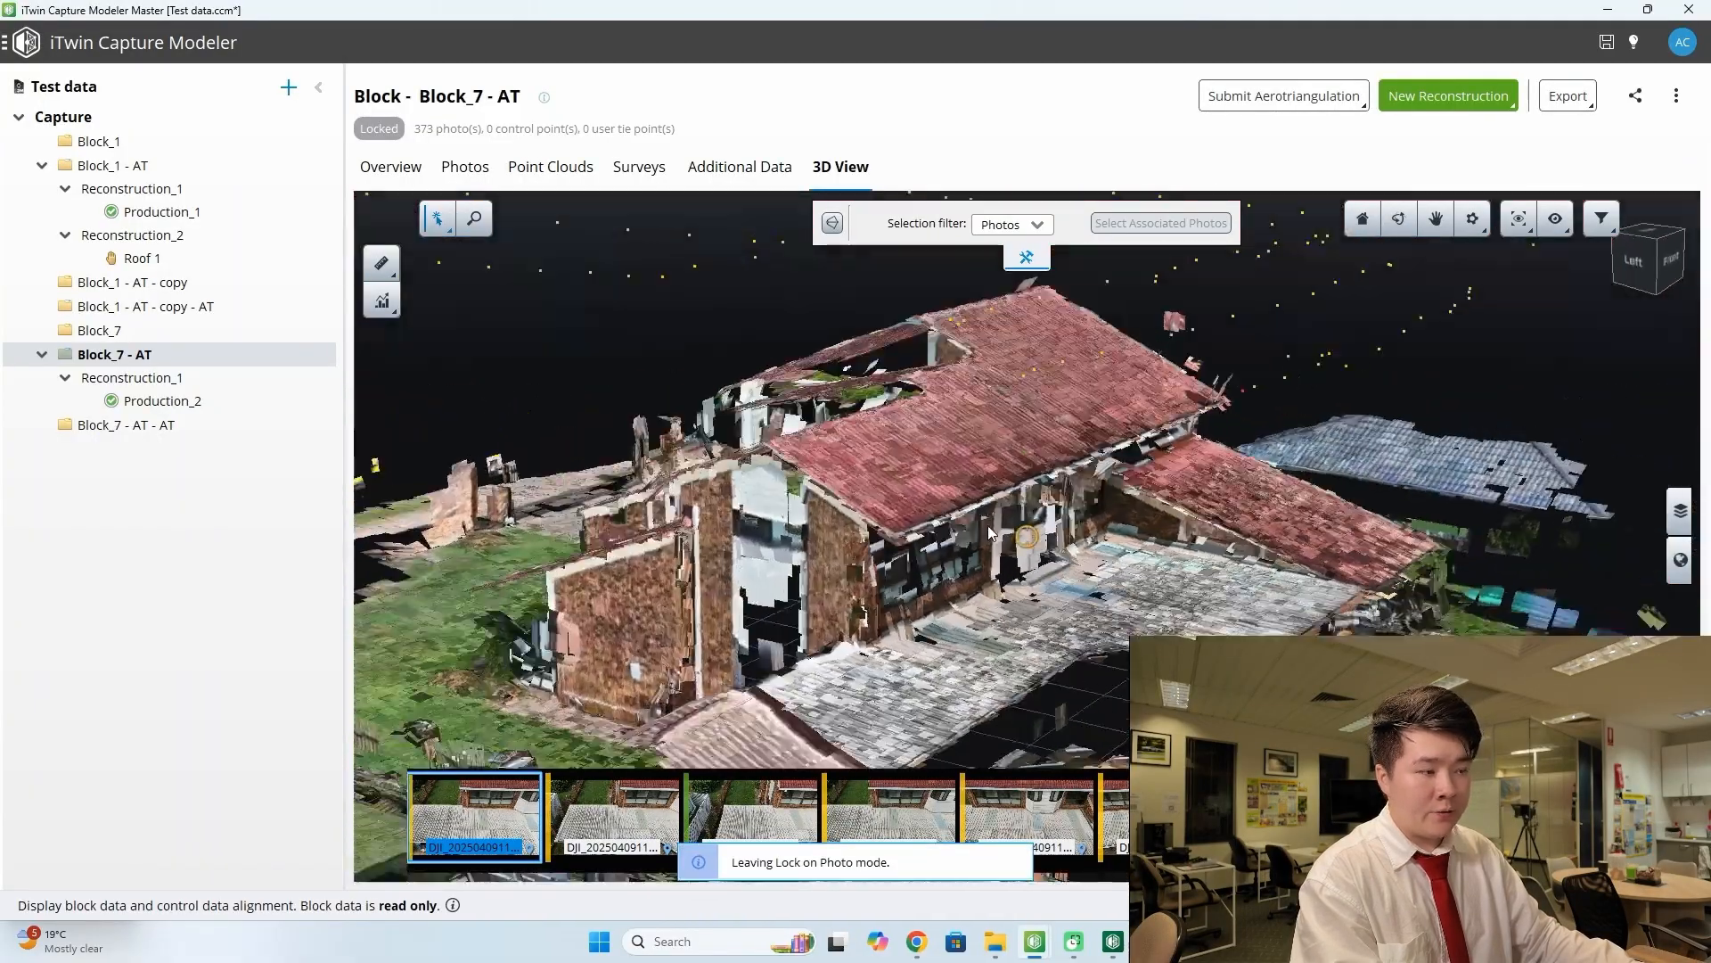
- Inspect the gable end of the house and create a new 3D reconstruction from Block_7 - AT
{"action": "left_click_drag", "start_coordinate": [988, 526], "coordinate": [1060, 532]}
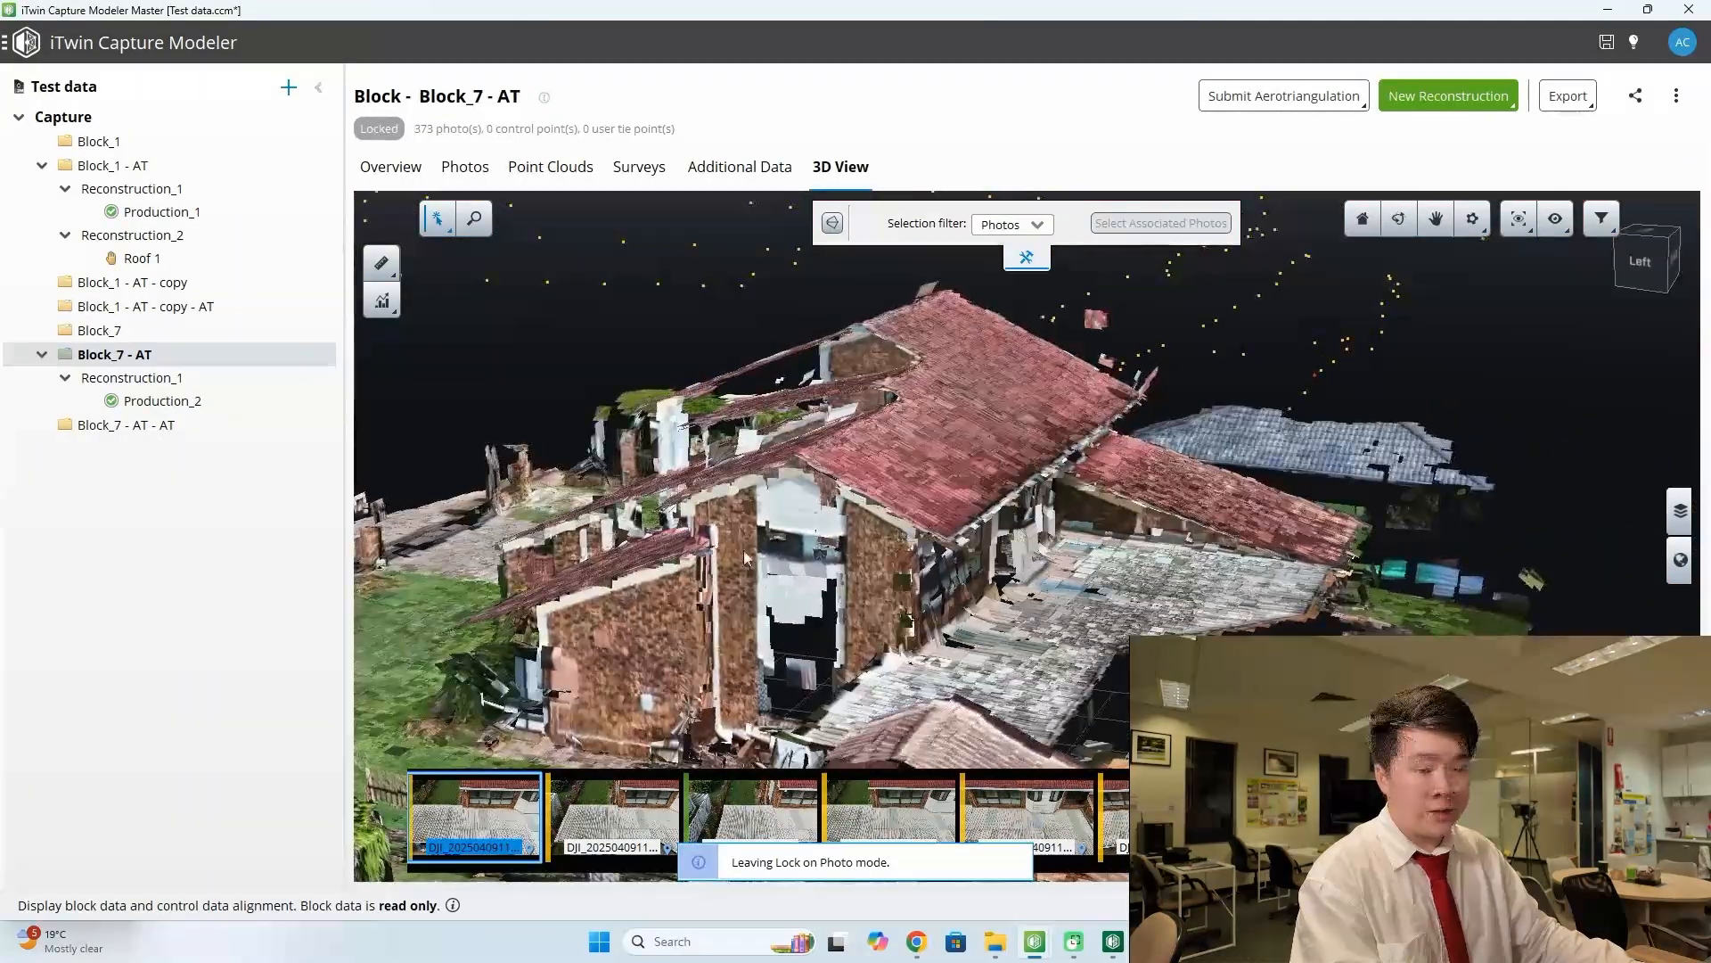
{"action": "left_click_drag", "start_coordinate": [918, 534], "coordinate": [1001, 543]}
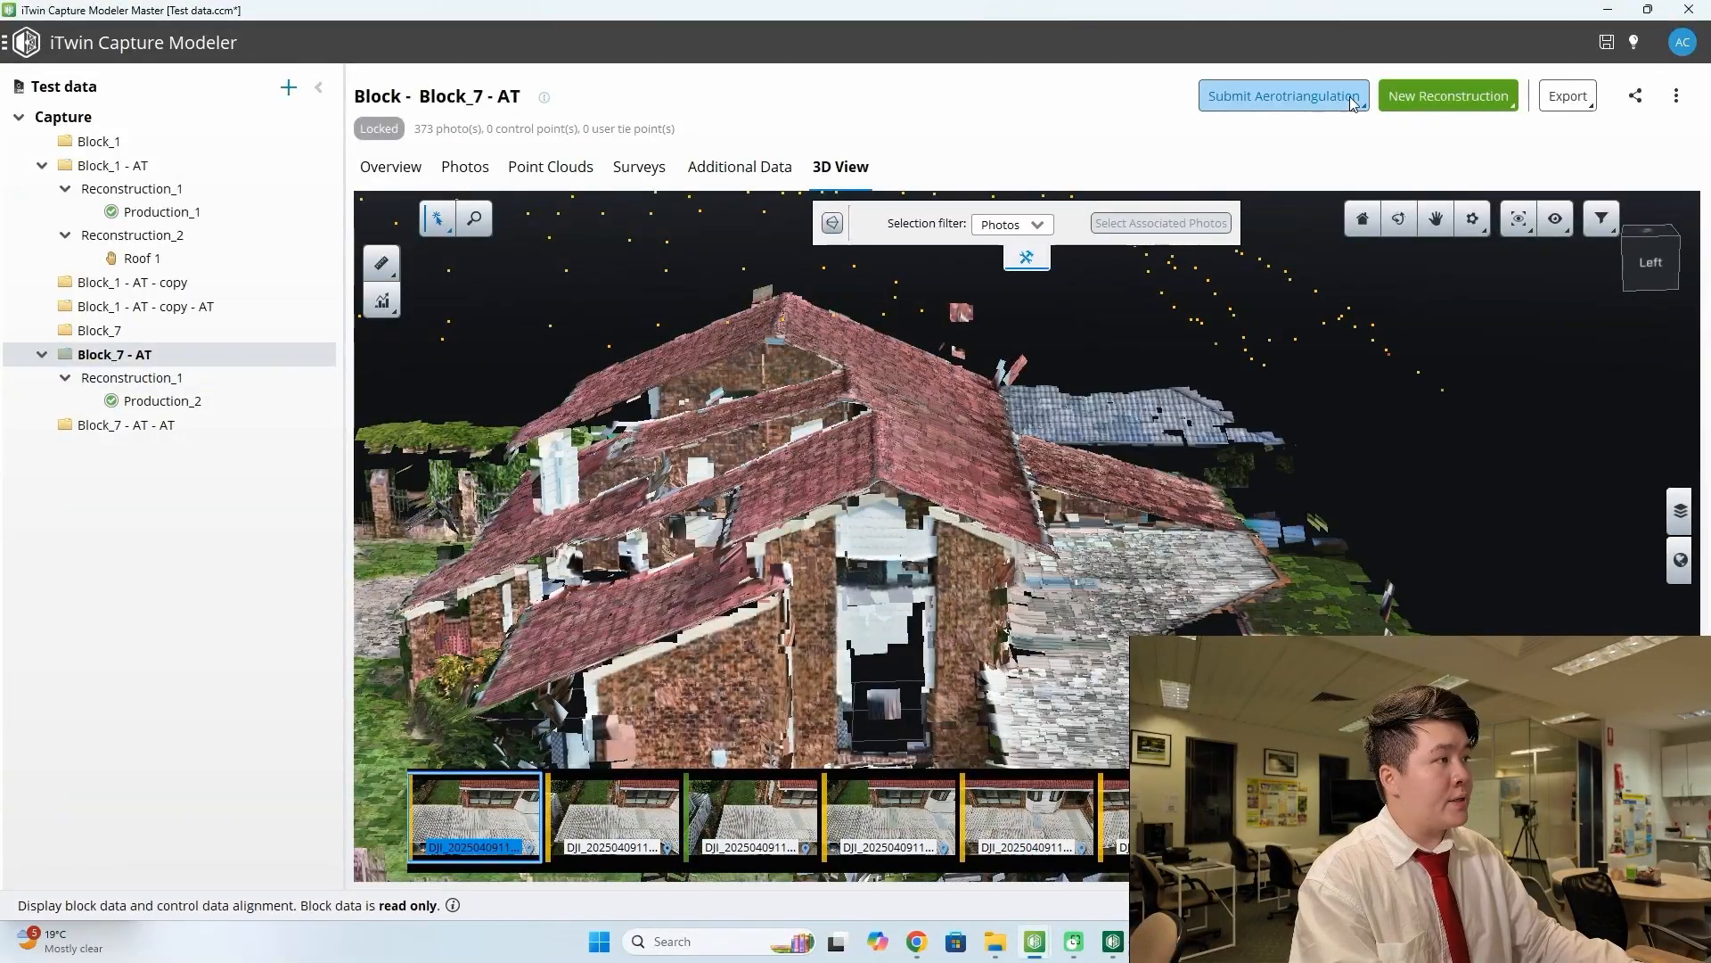
{"action": "left_click", "coordinate": [1415, 104]}
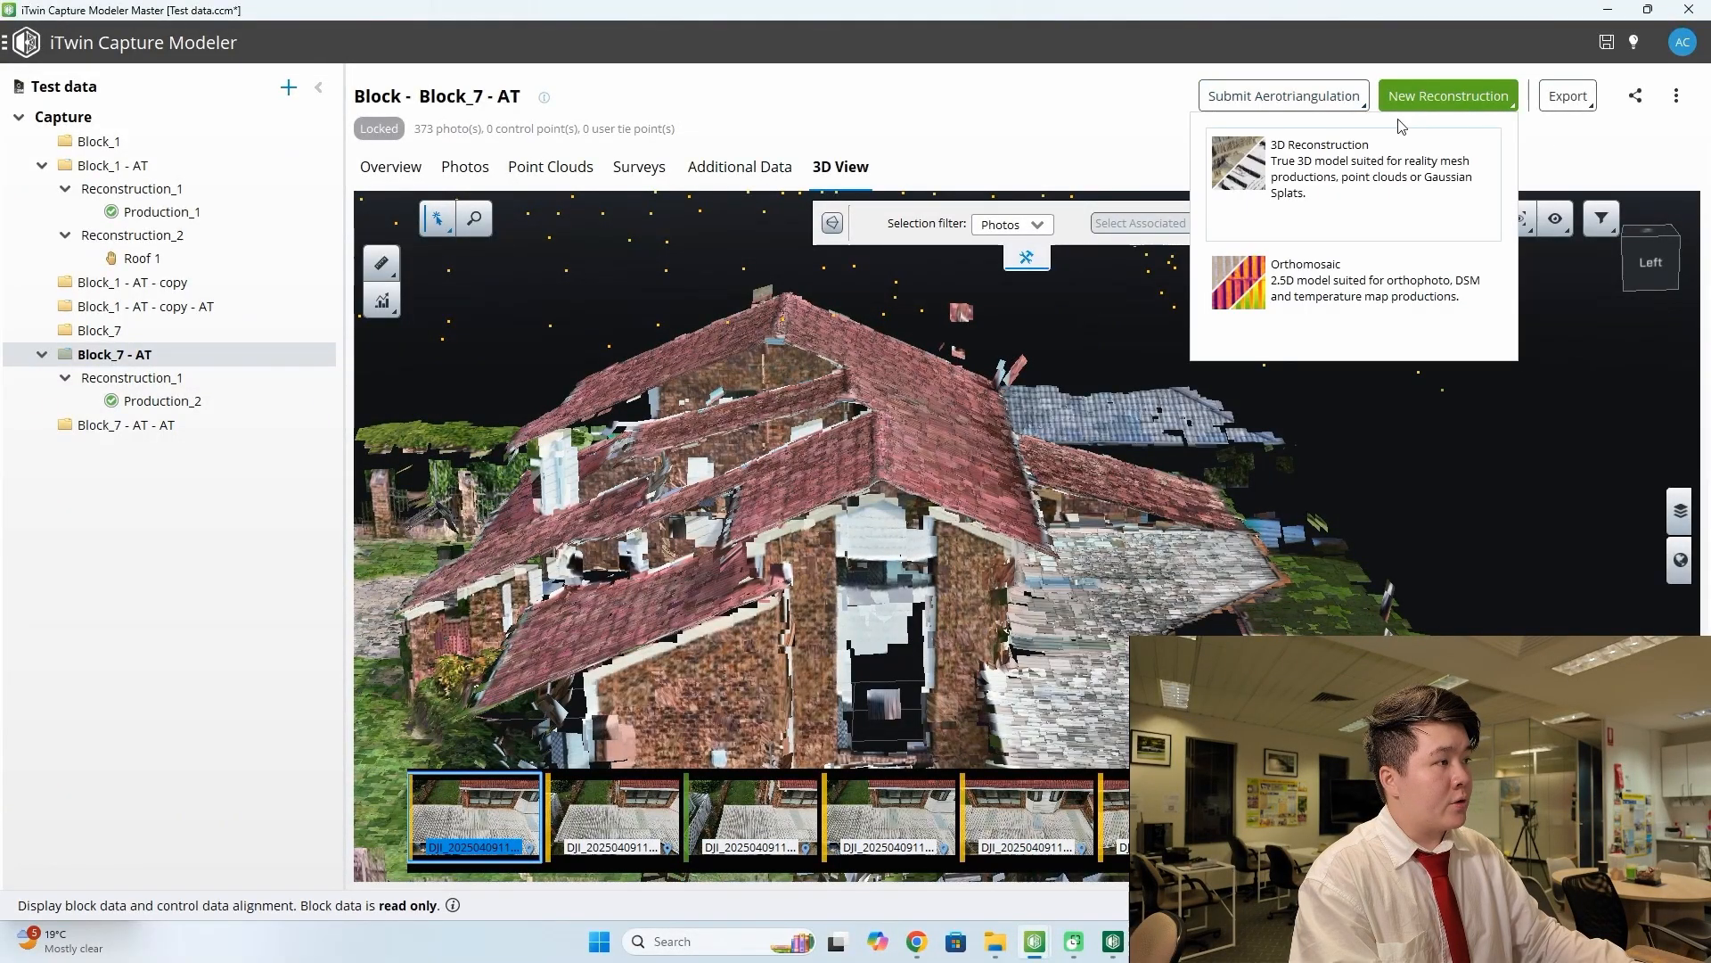
{"action": "left_click", "coordinate": [1302, 198]}
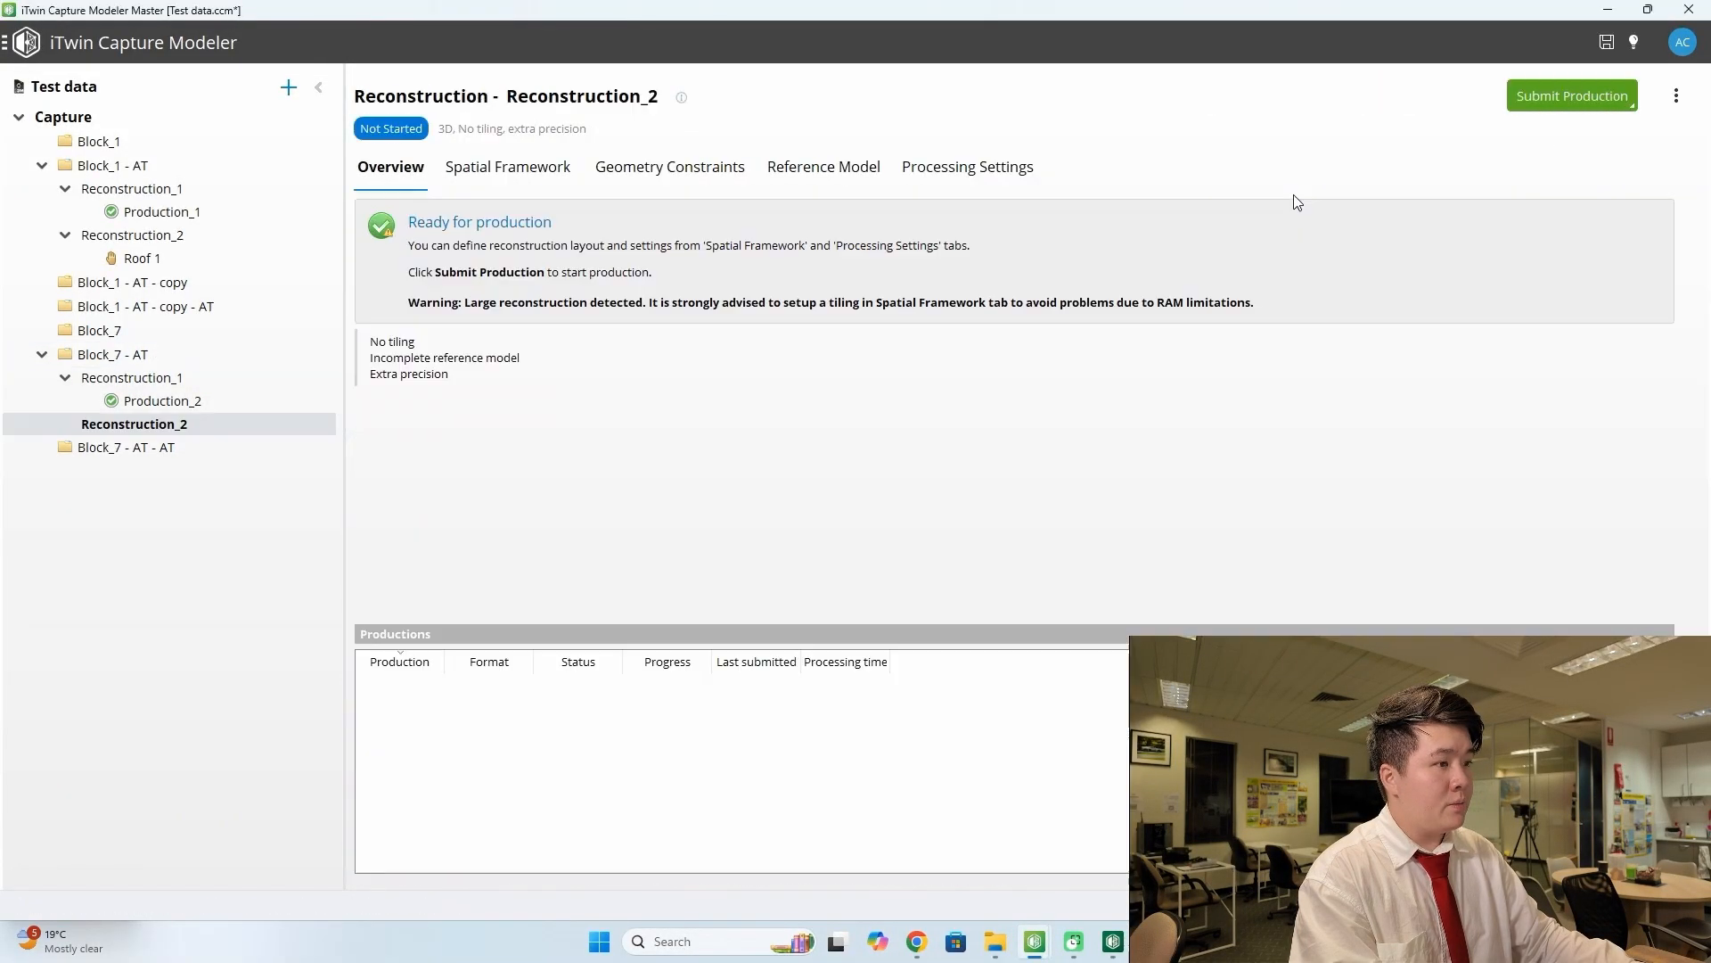
- Set the new reconstruction's spatial framework to Adaptive Tiling and view the resulting tile layout in 3D
{"action": "left_click", "coordinate": [515, 169]}
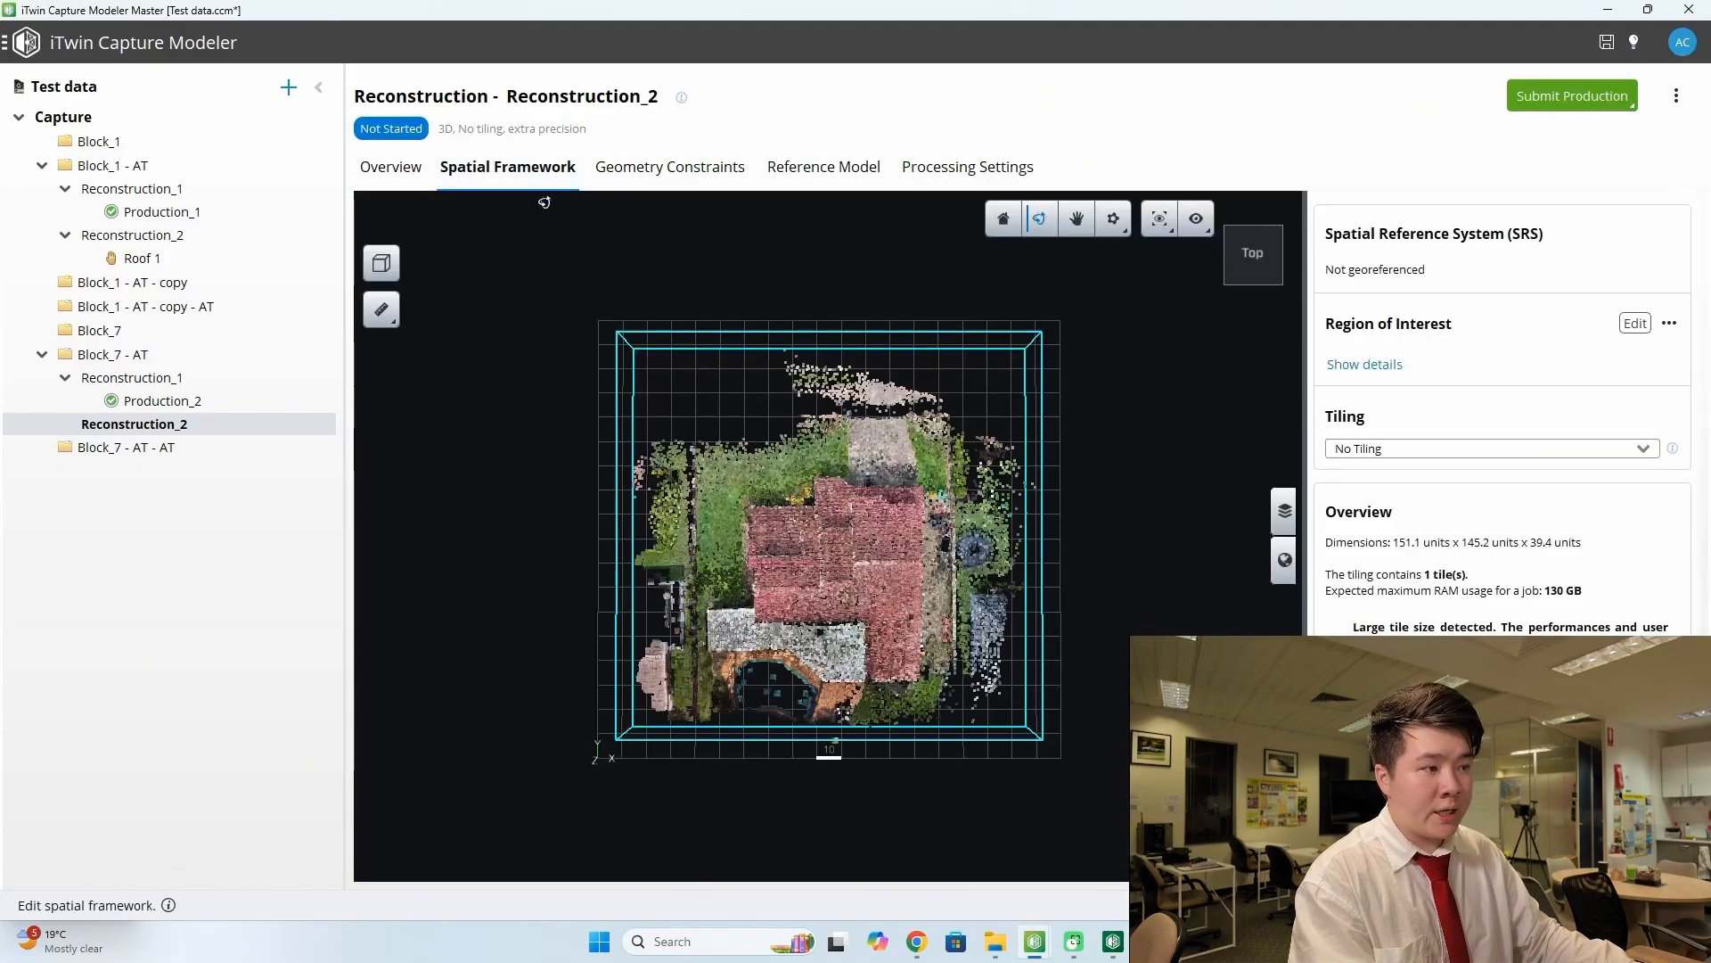
{"action": "left_click", "coordinate": [1453, 447]}
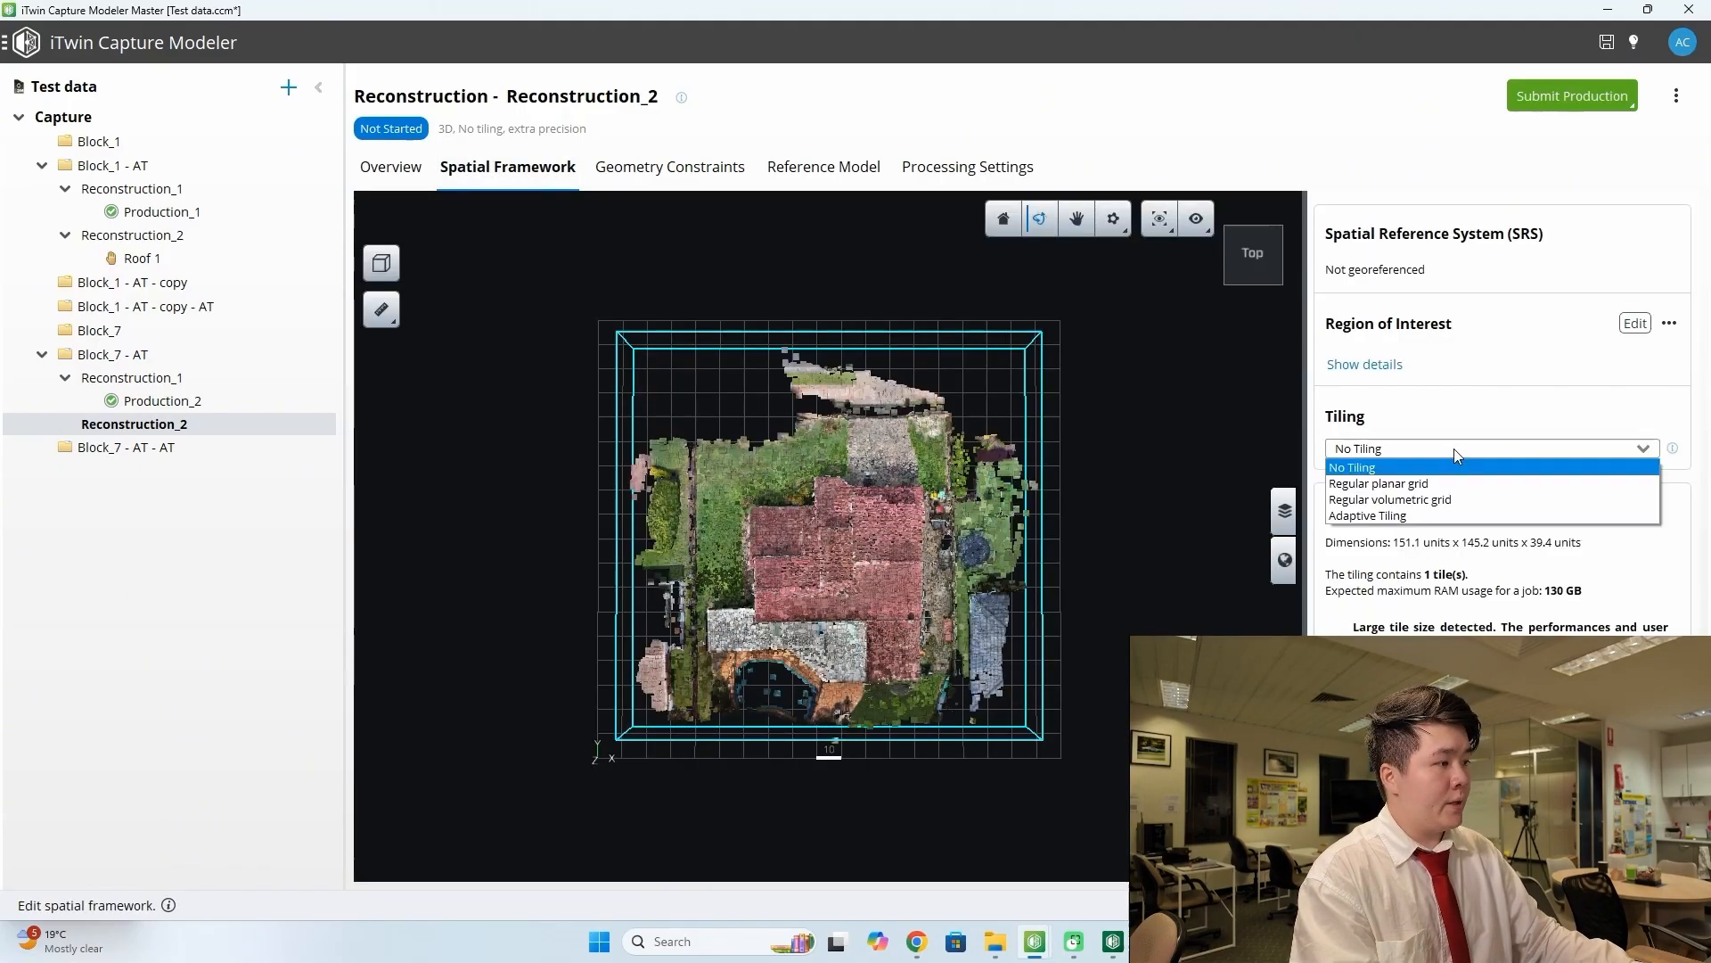
{"action": "left_click", "coordinate": [1393, 518]}
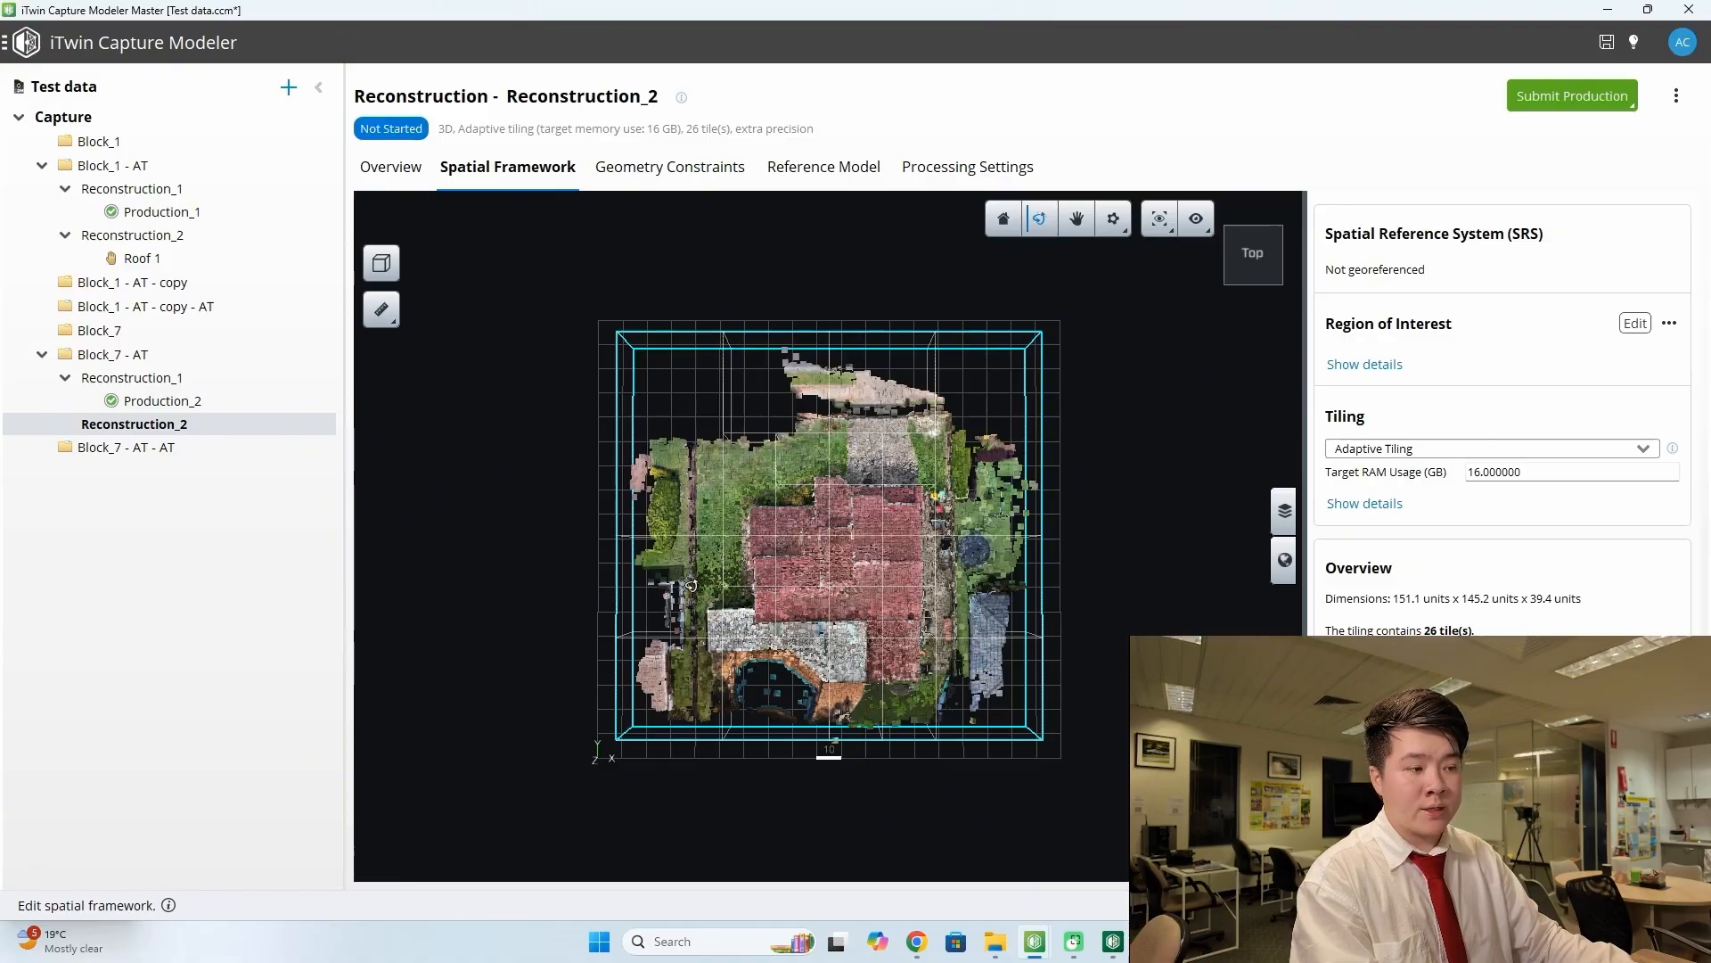
{"action": "left_click_drag", "start_coordinate": [680, 689], "coordinate": [789, 635]}
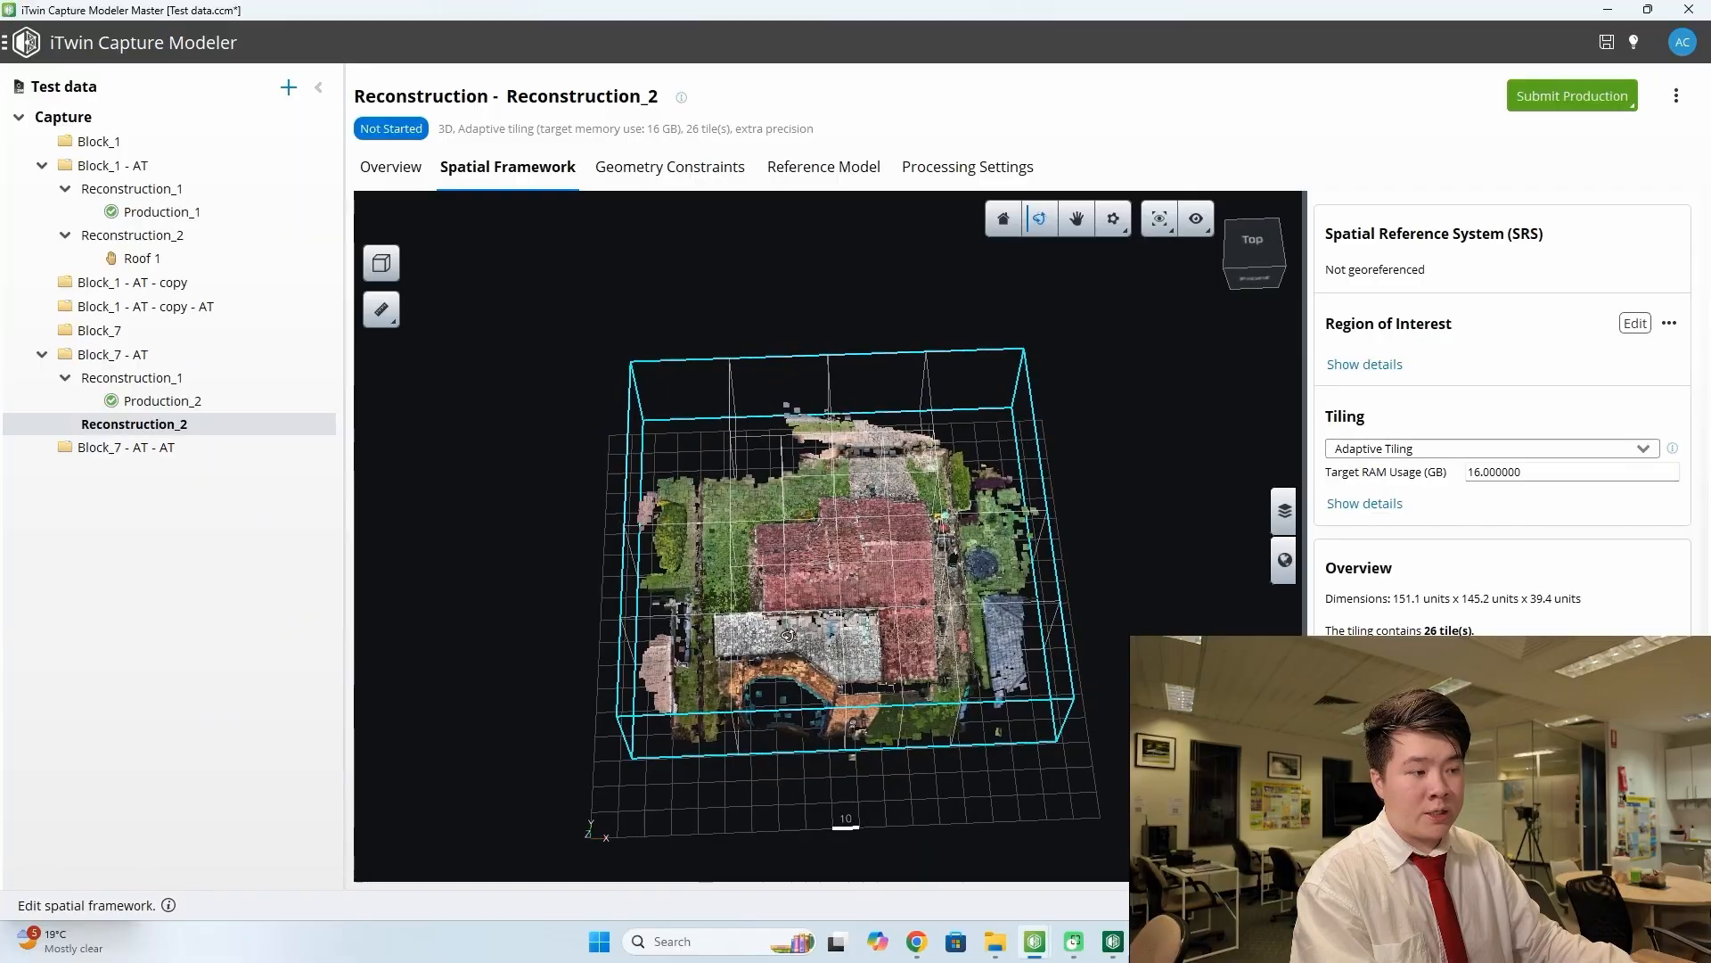
{"action": "scroll", "coordinate": [789, 635], "scroll_direction": "up", "scroll_amount": 2}
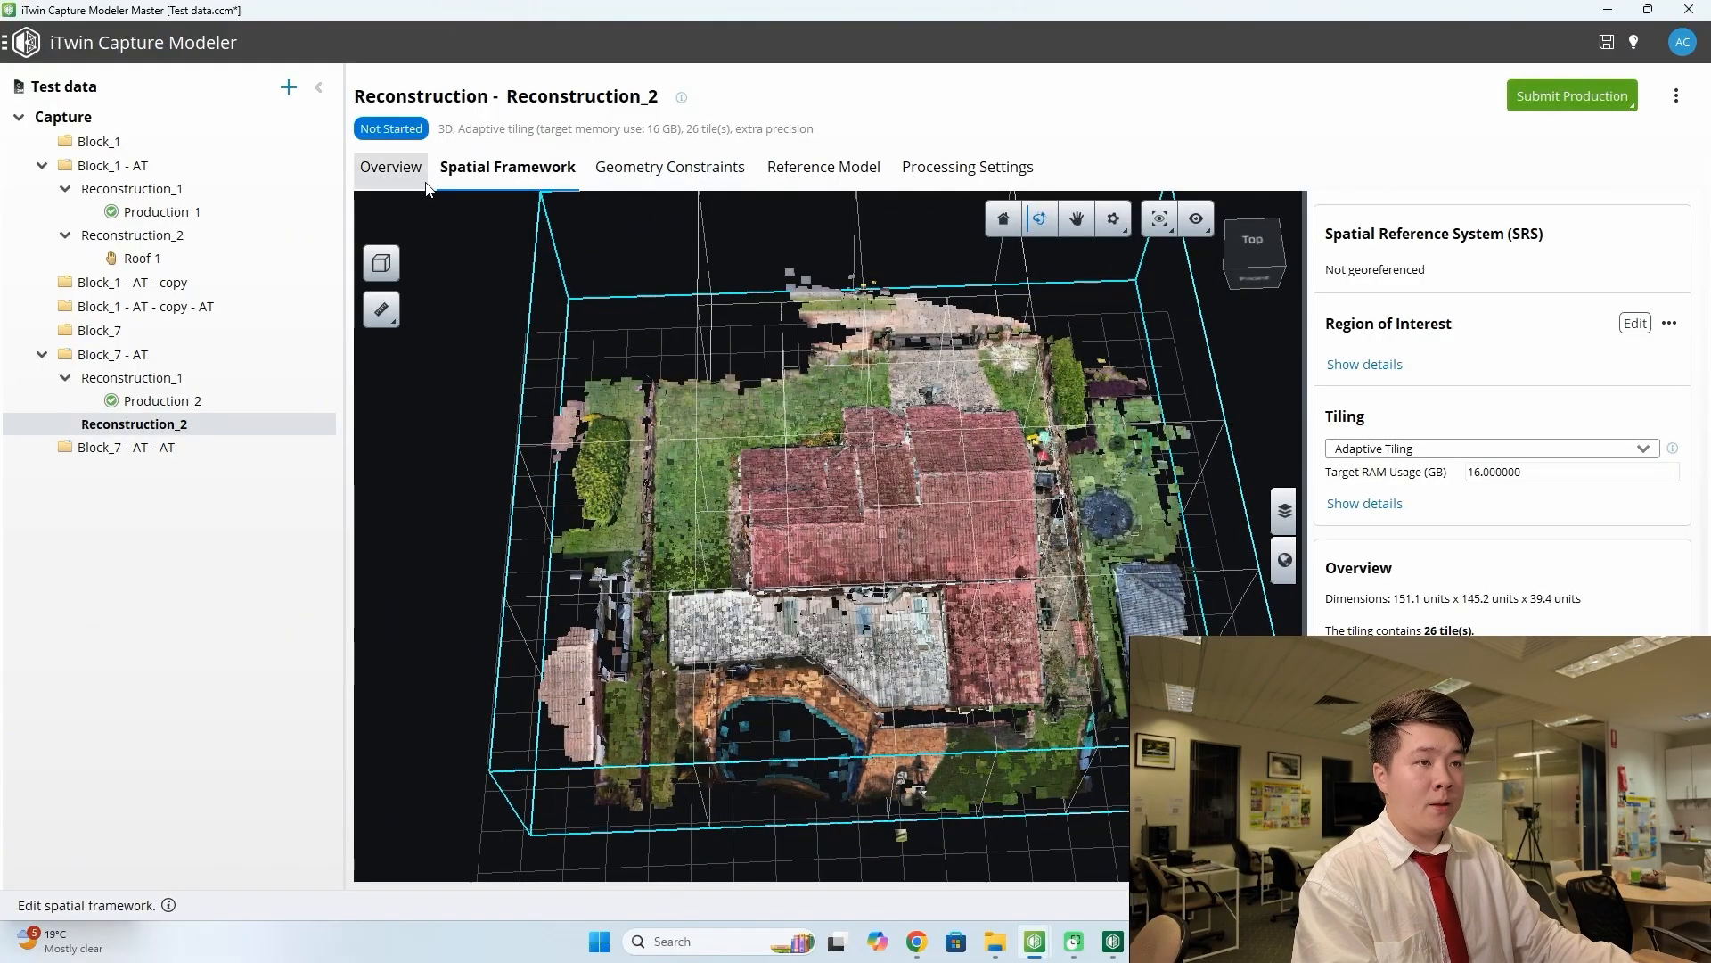
- Shrink the region of interest box to about 89 × 95 units around the house and accept the change
{"action": "left_click_drag", "start_coordinate": [710, 425], "coordinate": [402, 360]}
{"action": "scroll", "coordinate": [728, 435], "scroll_direction": "down", "scroll_amount": 3}
{"action": "left_click", "coordinate": [390, 271]}
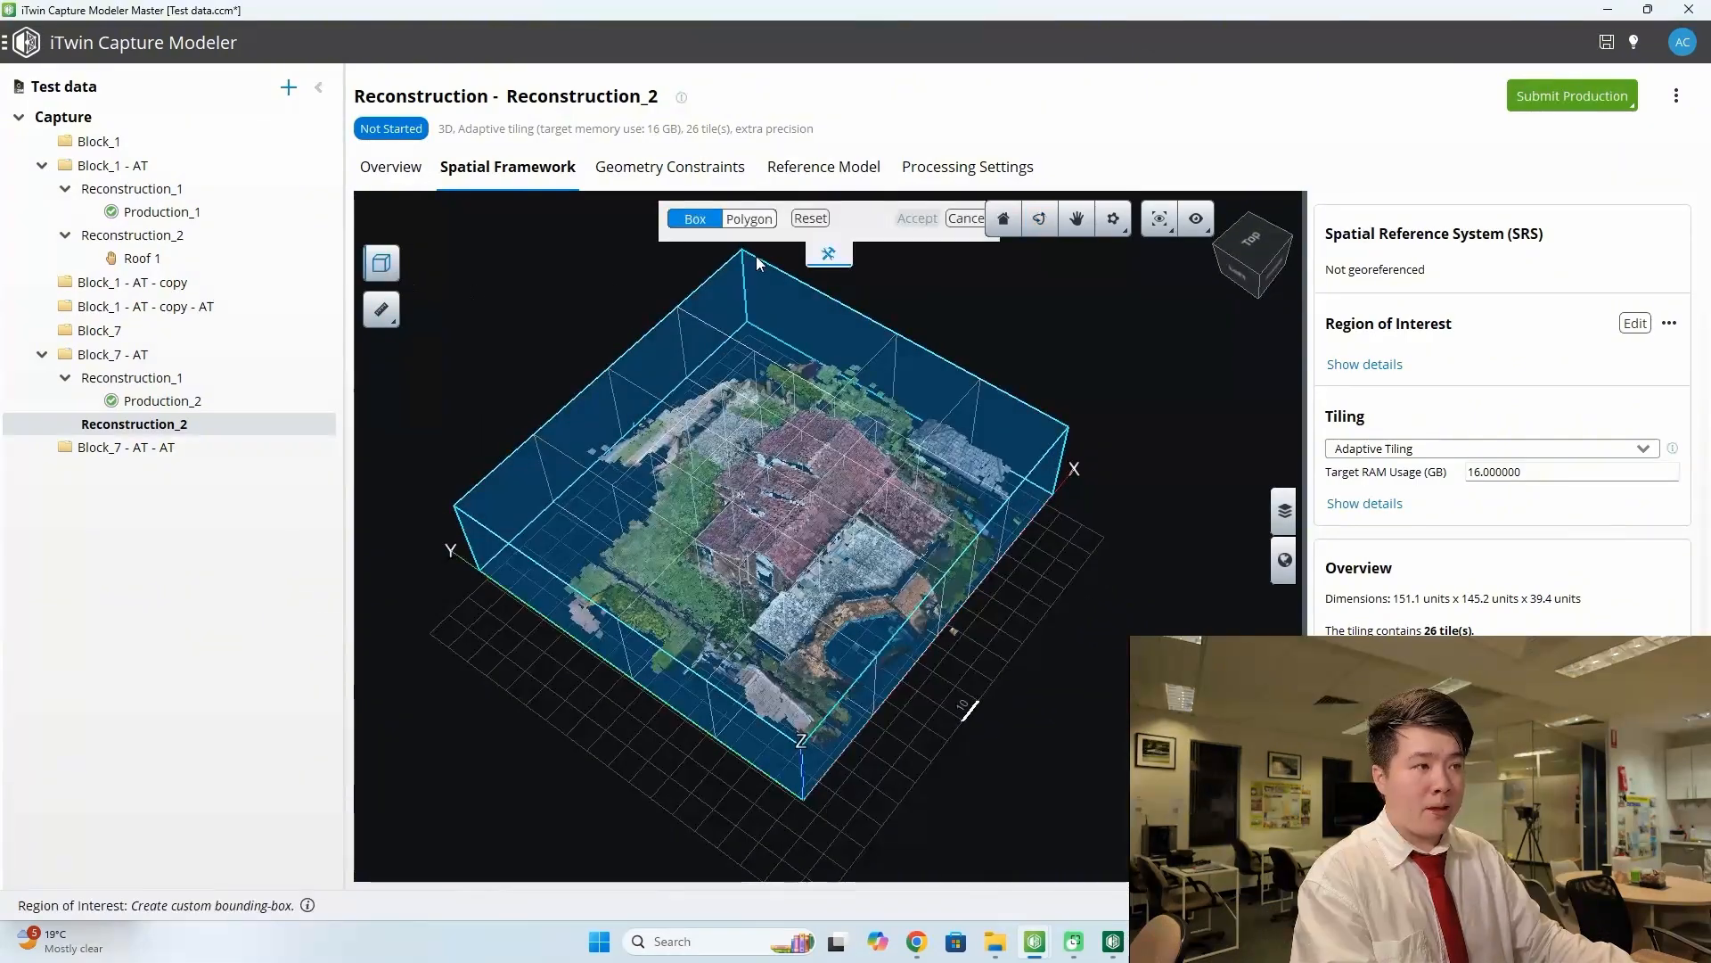
{"action": "left_click_drag", "start_coordinate": [1034, 255], "coordinate": [831, 639]}
{"action": "left_click_drag", "start_coordinate": [616, 606], "coordinate": [694, 560]}
{"action": "left_click_drag", "start_coordinate": [1125, 639], "coordinate": [807, 655]}
{"action": "left_click_drag", "start_coordinate": [1070, 678], "coordinate": [961, 631]}
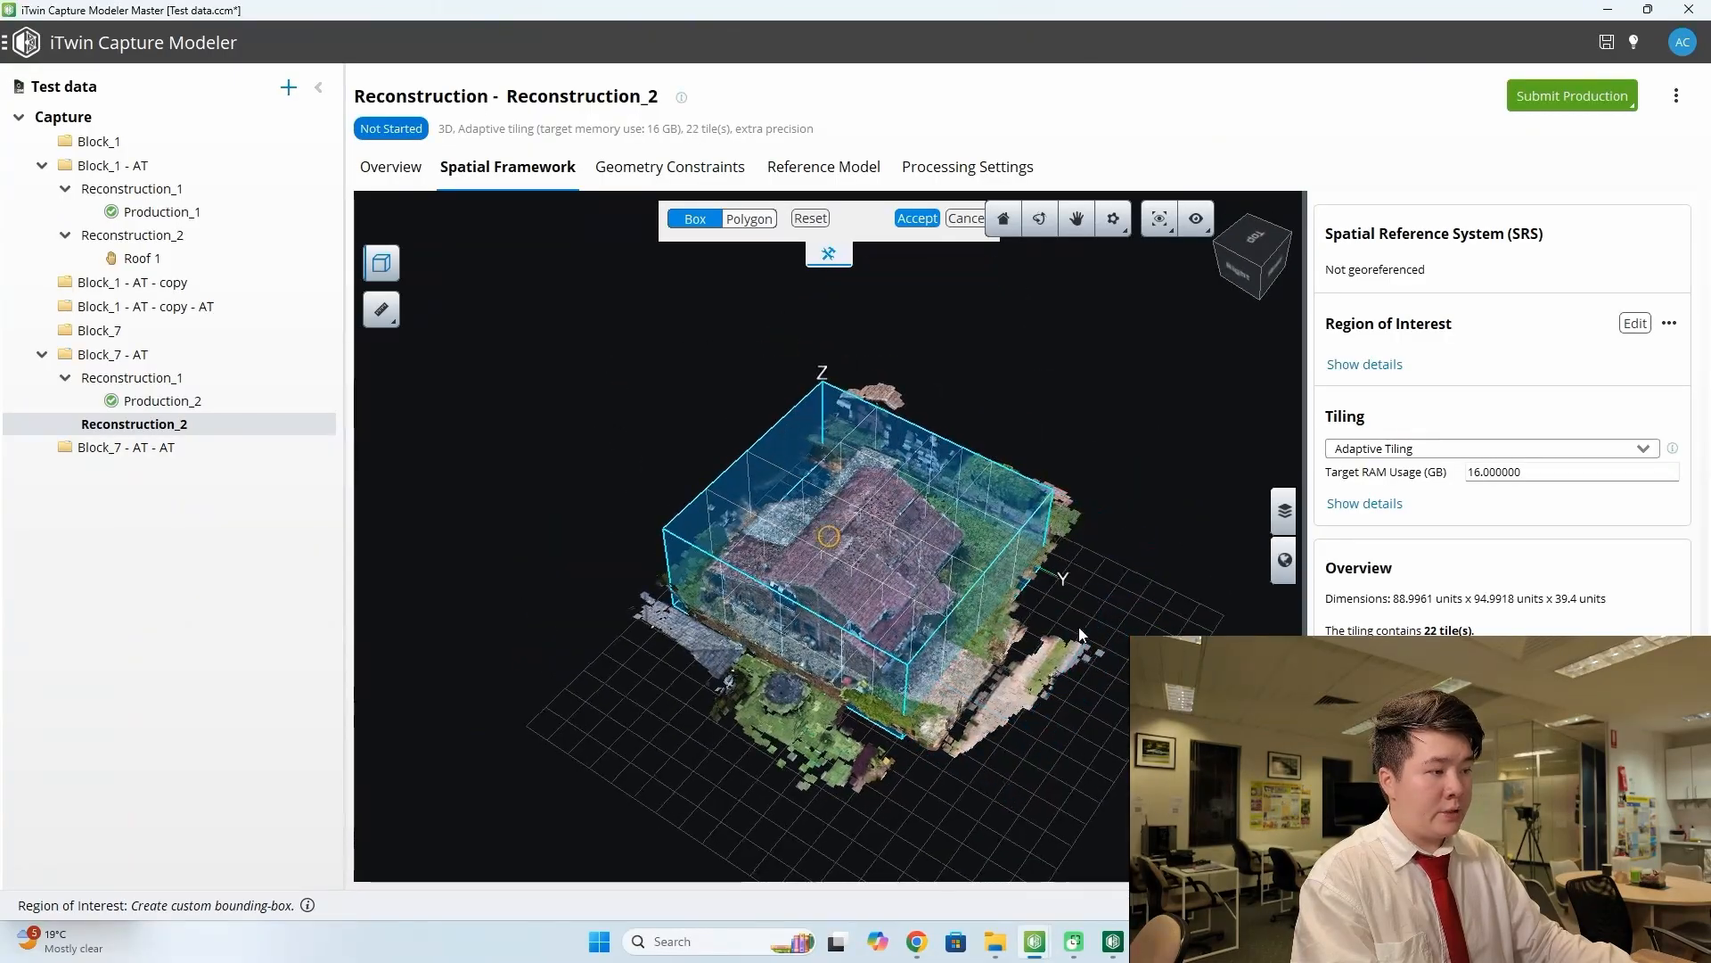
{"action": "left_click_drag", "start_coordinate": [999, 552], "coordinate": [979, 685]}
{"action": "scroll", "coordinate": [979, 685], "scroll_direction": "up", "scroll_amount": 3}
{"action": "left_click_drag", "start_coordinate": [1170, 617], "coordinate": [1009, 399]}
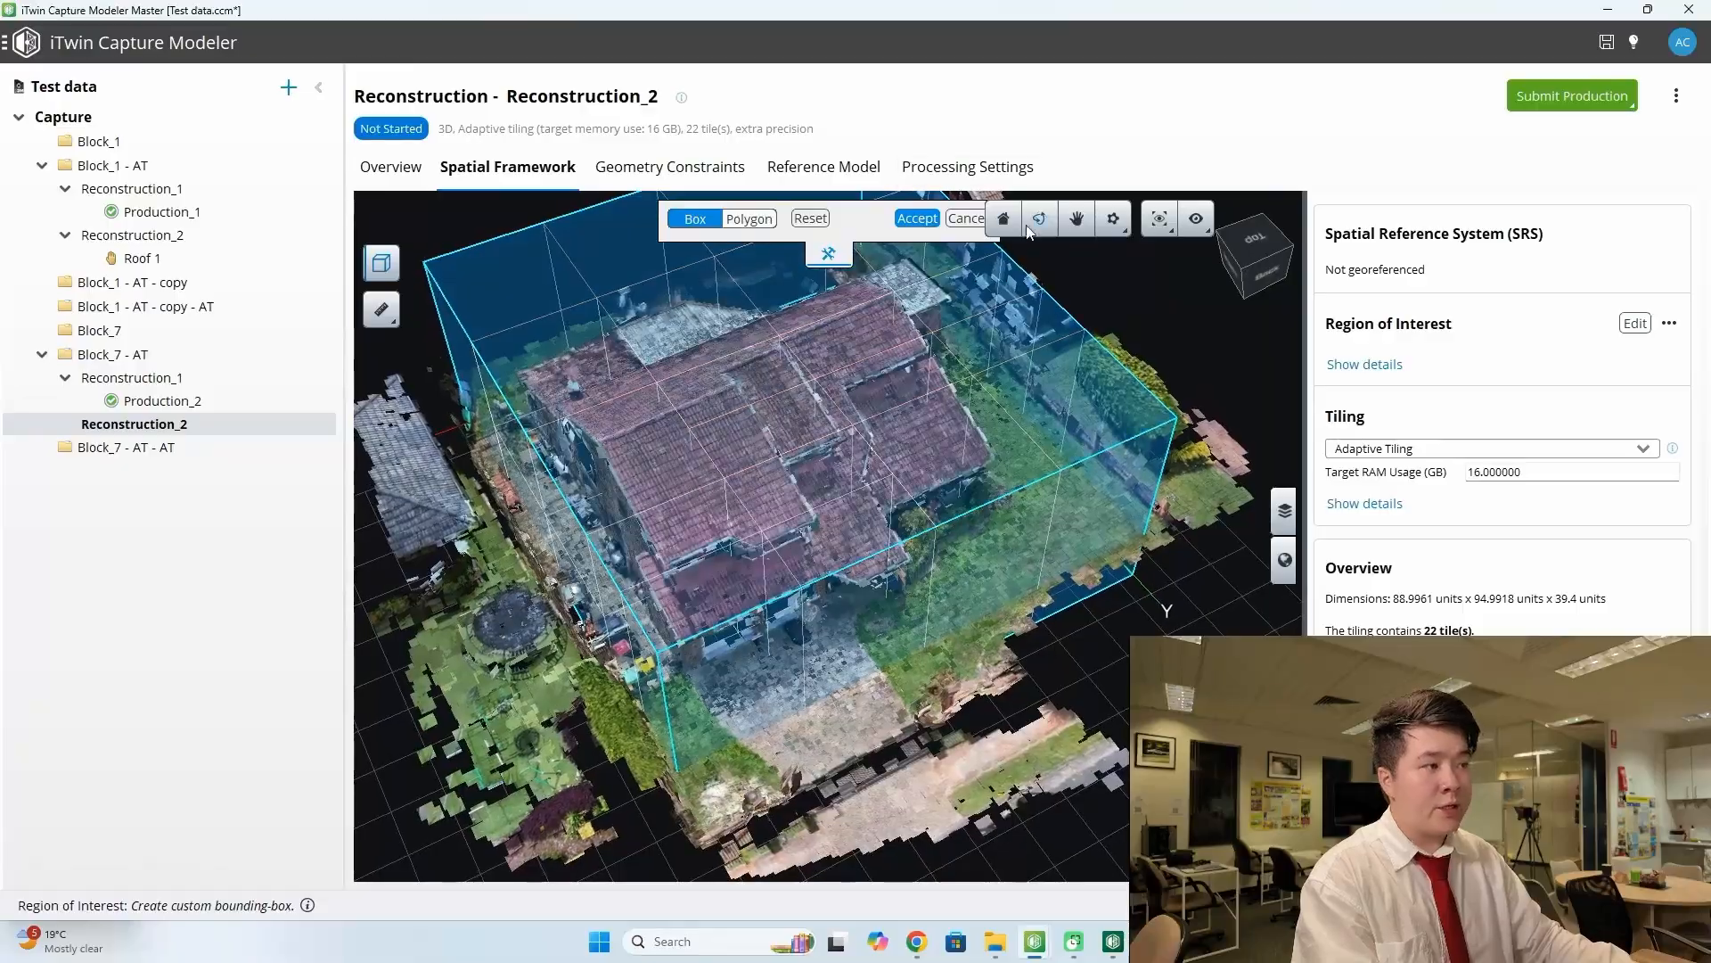
{"action": "left_click", "coordinate": [1035, 223]}
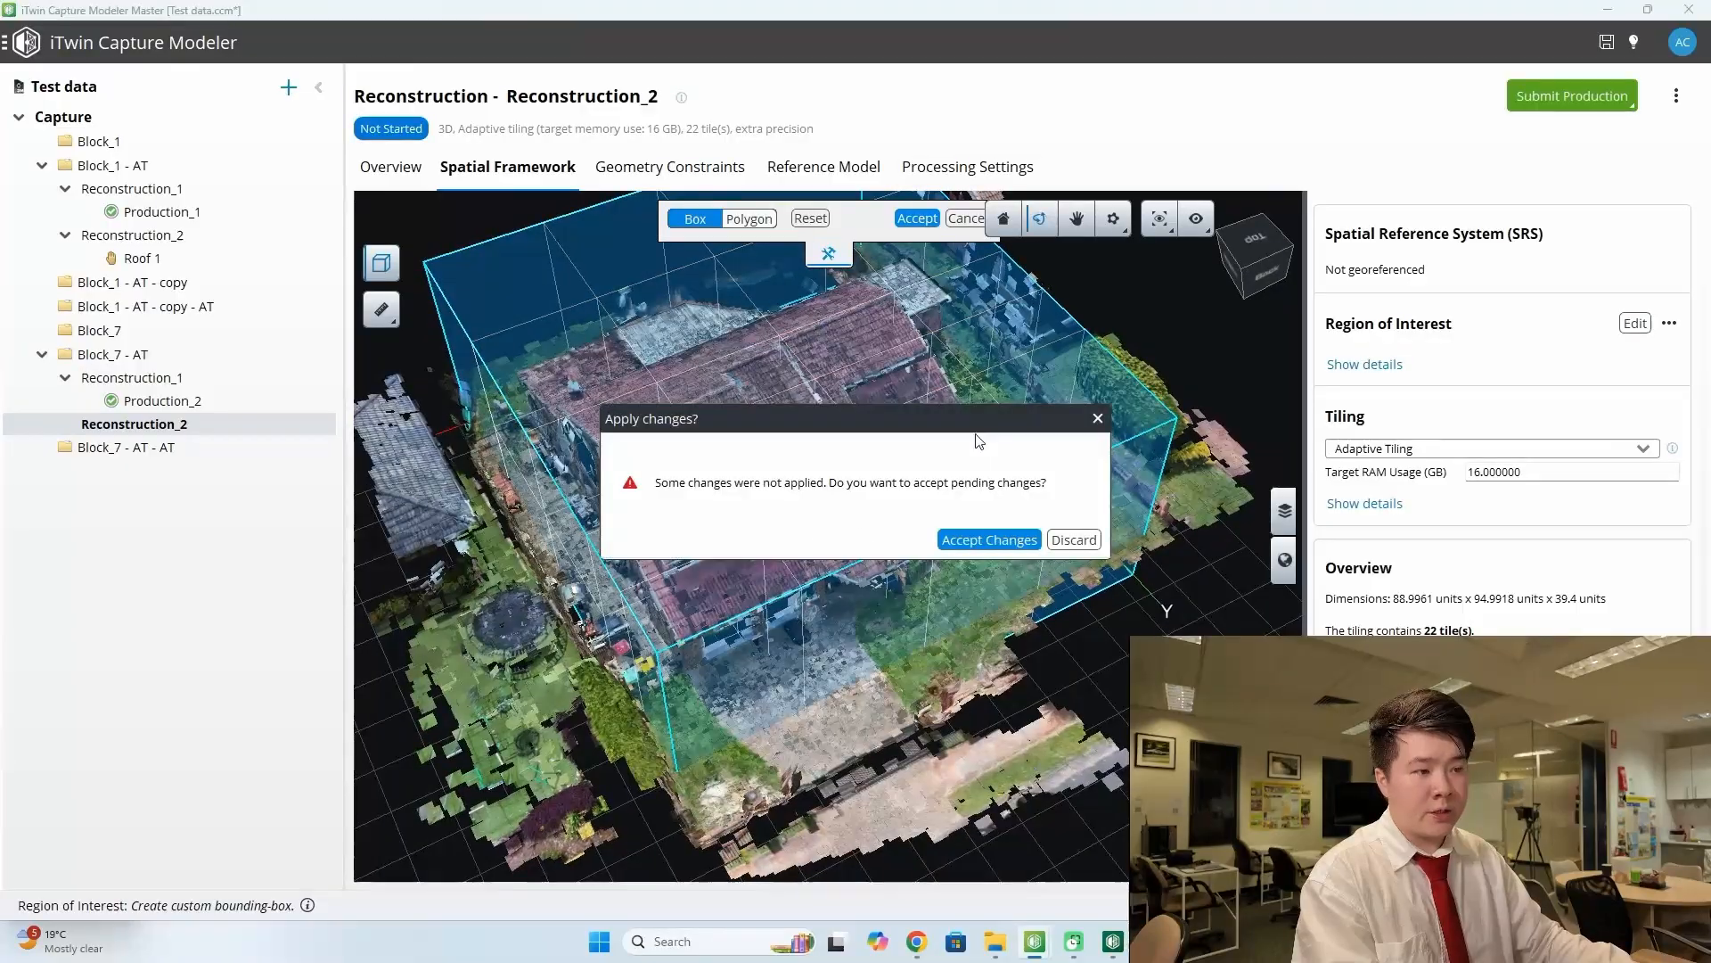
{"action": "left_click", "coordinate": [987, 540]}
- Examine the cropped region of interest around the house from above and from the sides
{"action": "mouse_move", "coordinate": [1011, 525]}
{"action": "left_mouse_down"}
{"action": "mouse_move", "coordinate": [840, 333]}
{"action": "mouse_move", "coordinate": [983, 510]}
{"action": "left_mouse_up"}
{"action": "scroll", "coordinate": [983, 510], "scroll_direction": "down", "scroll_amount": 3}
{"action": "scroll", "coordinate": [716, 502], "scroll_direction": "up", "scroll_amount": 3}
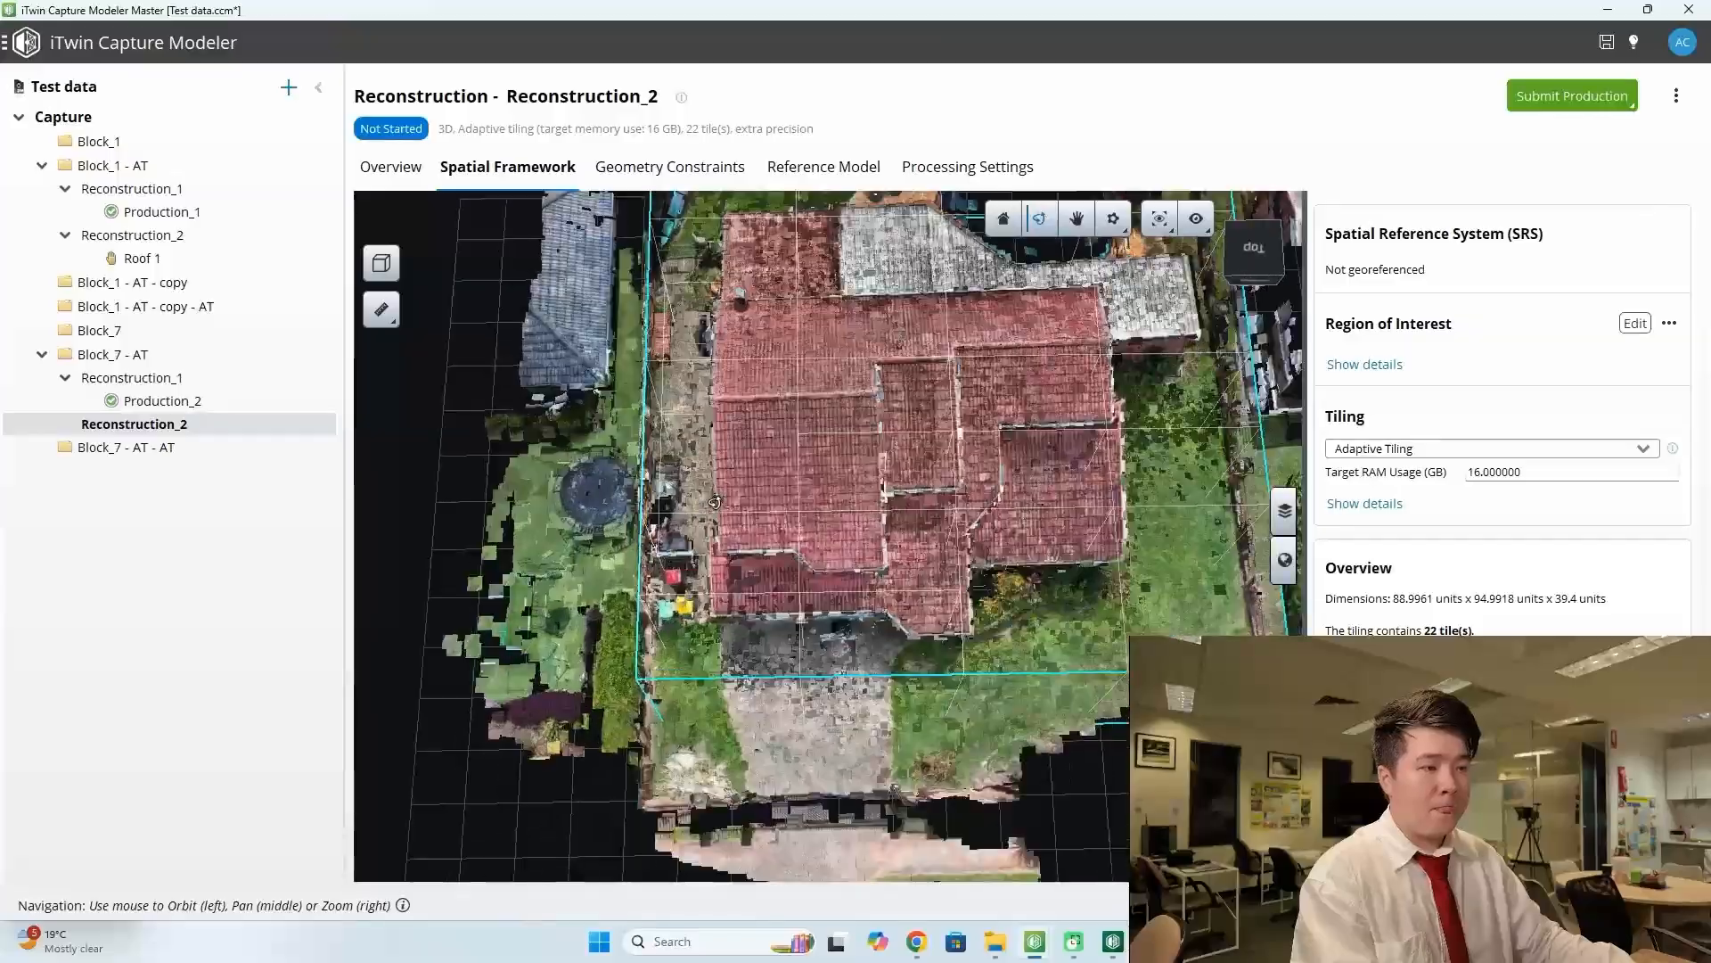
{"action": "left_click_drag", "start_coordinate": [716, 503], "coordinate": [792, 433]}
{"action": "scroll", "coordinate": [792, 434], "scroll_direction": "down", "scroll_amount": 6}
{"action": "left_click_drag", "start_coordinate": [655, 457], "coordinate": [535, 555]}
{"action": "scroll", "coordinate": [533, 556], "scroll_direction": "up", "scroll_amount": 5}
{"action": "scroll", "coordinate": [532, 557], "scroll_direction": "down", "scroll_amount": 2}
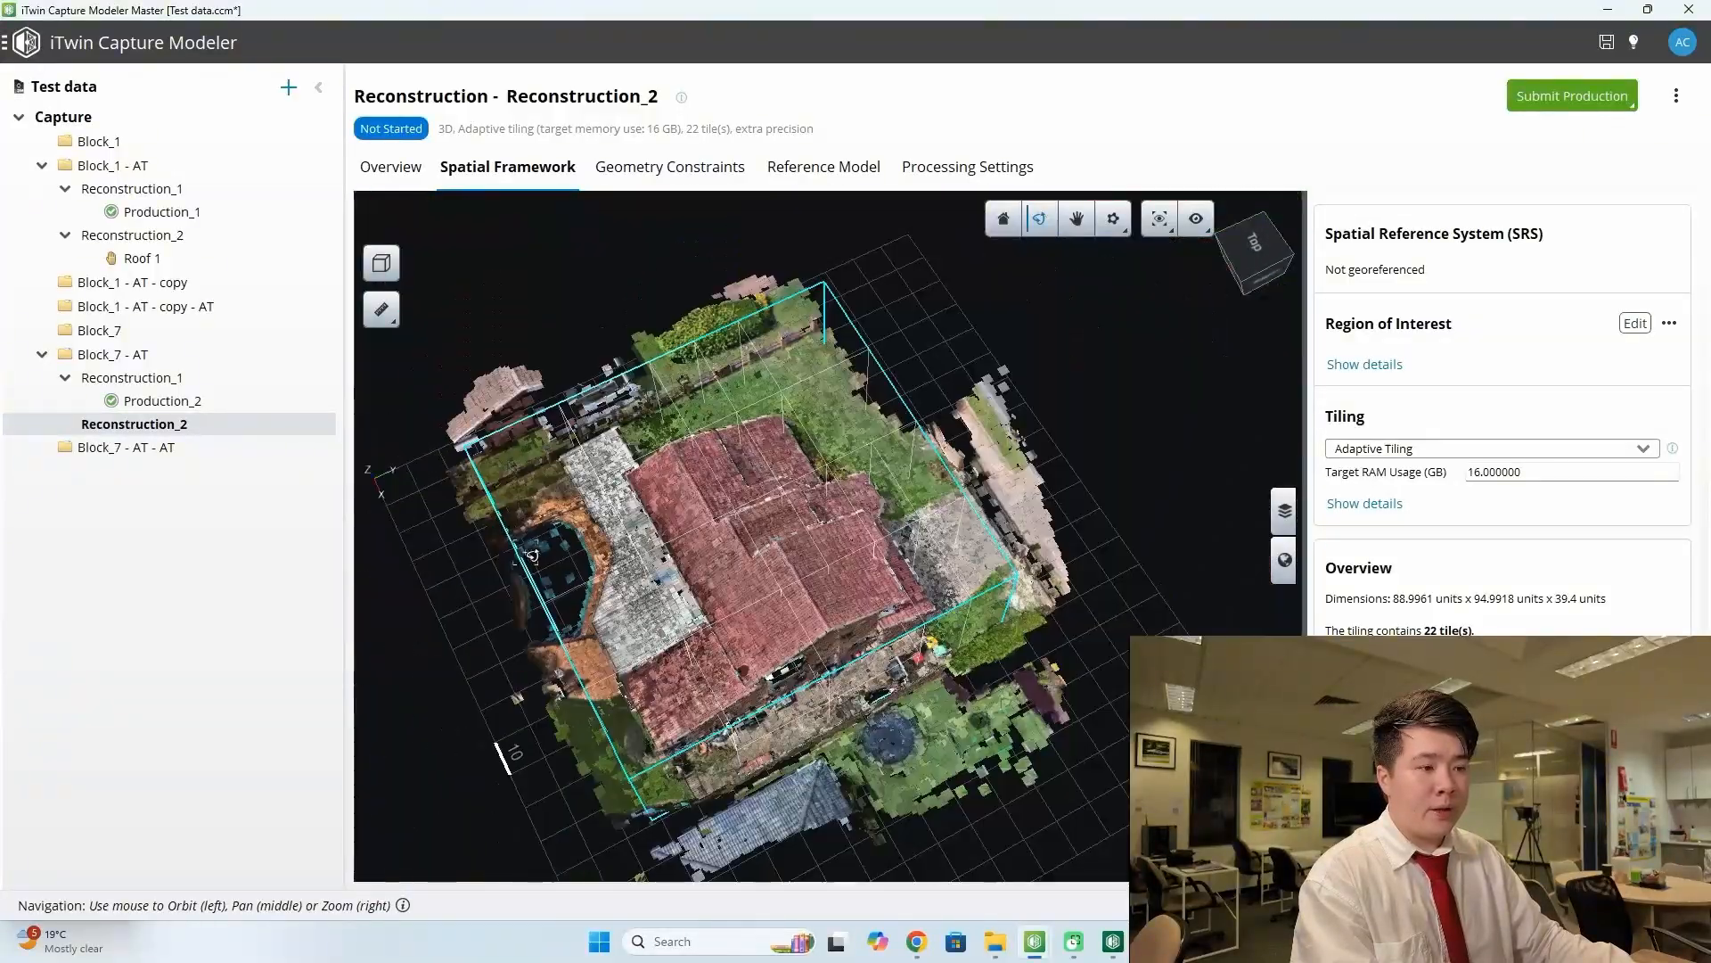
{"action": "left_click_drag", "start_coordinate": [514, 578], "coordinate": [679, 515]}
{"action": "scroll", "coordinate": [679, 515], "scroll_direction": "up", "scroll_amount": 3}
{"action": "scroll", "coordinate": [679, 515], "scroll_direction": "down", "scroll_amount": 5}
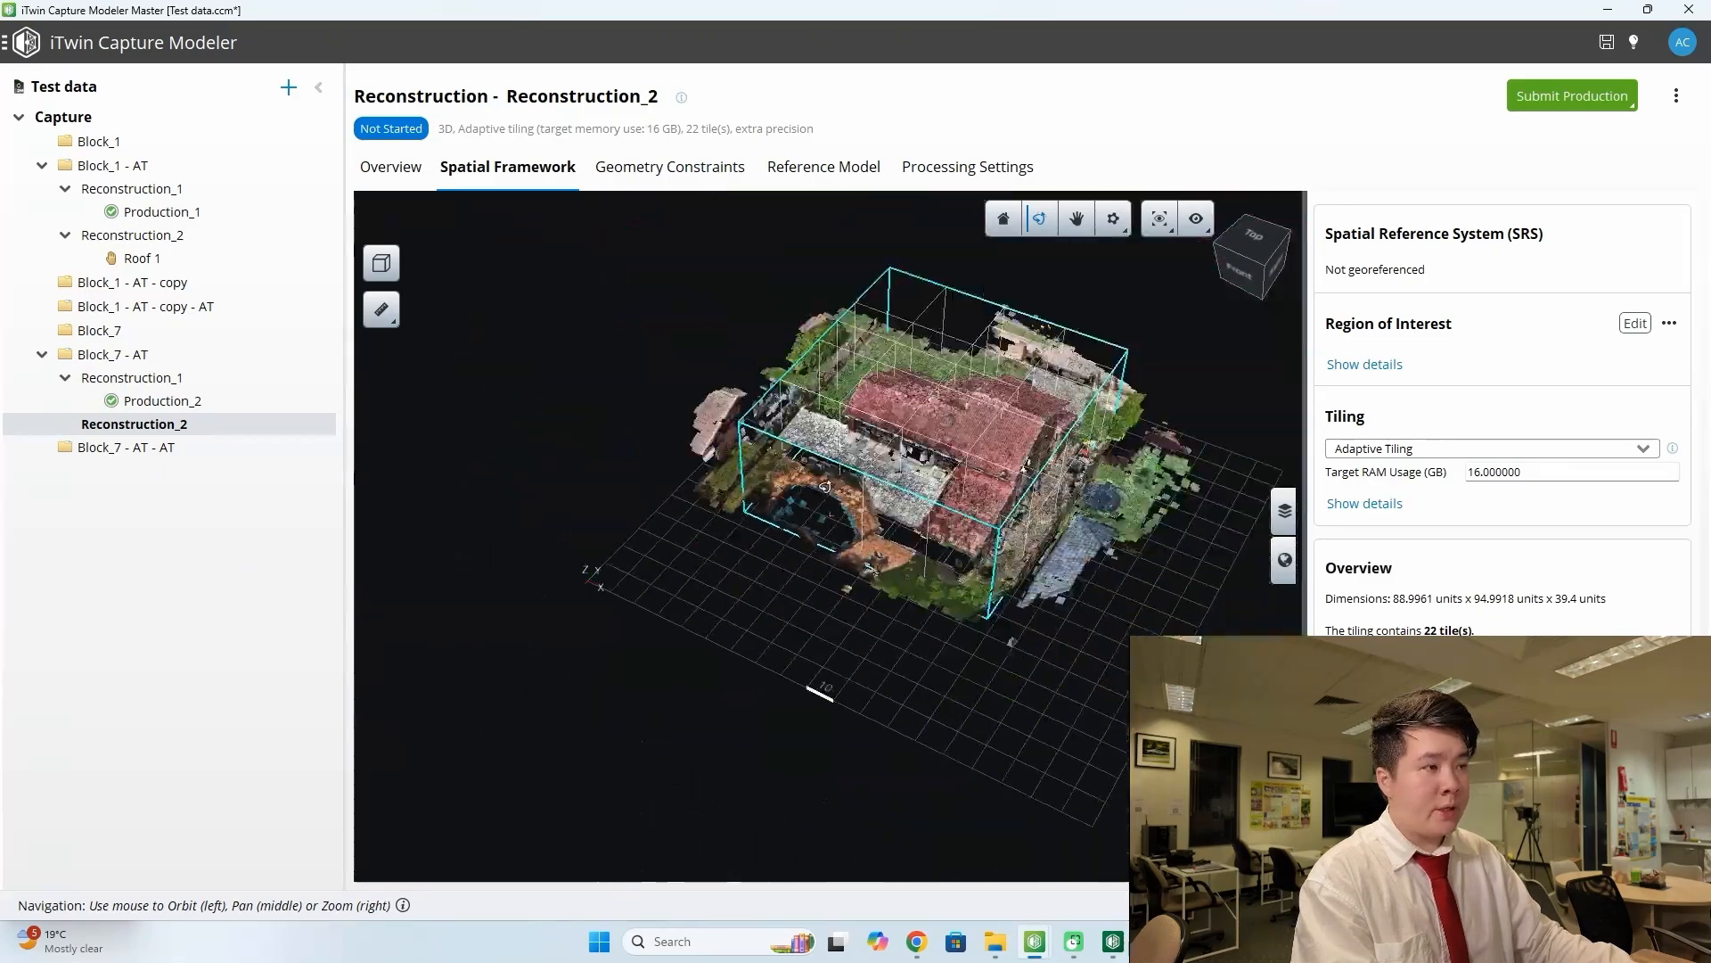
- Reset the region of interest to its default extent and accept it
{"action": "left_click", "coordinate": [383, 264]}
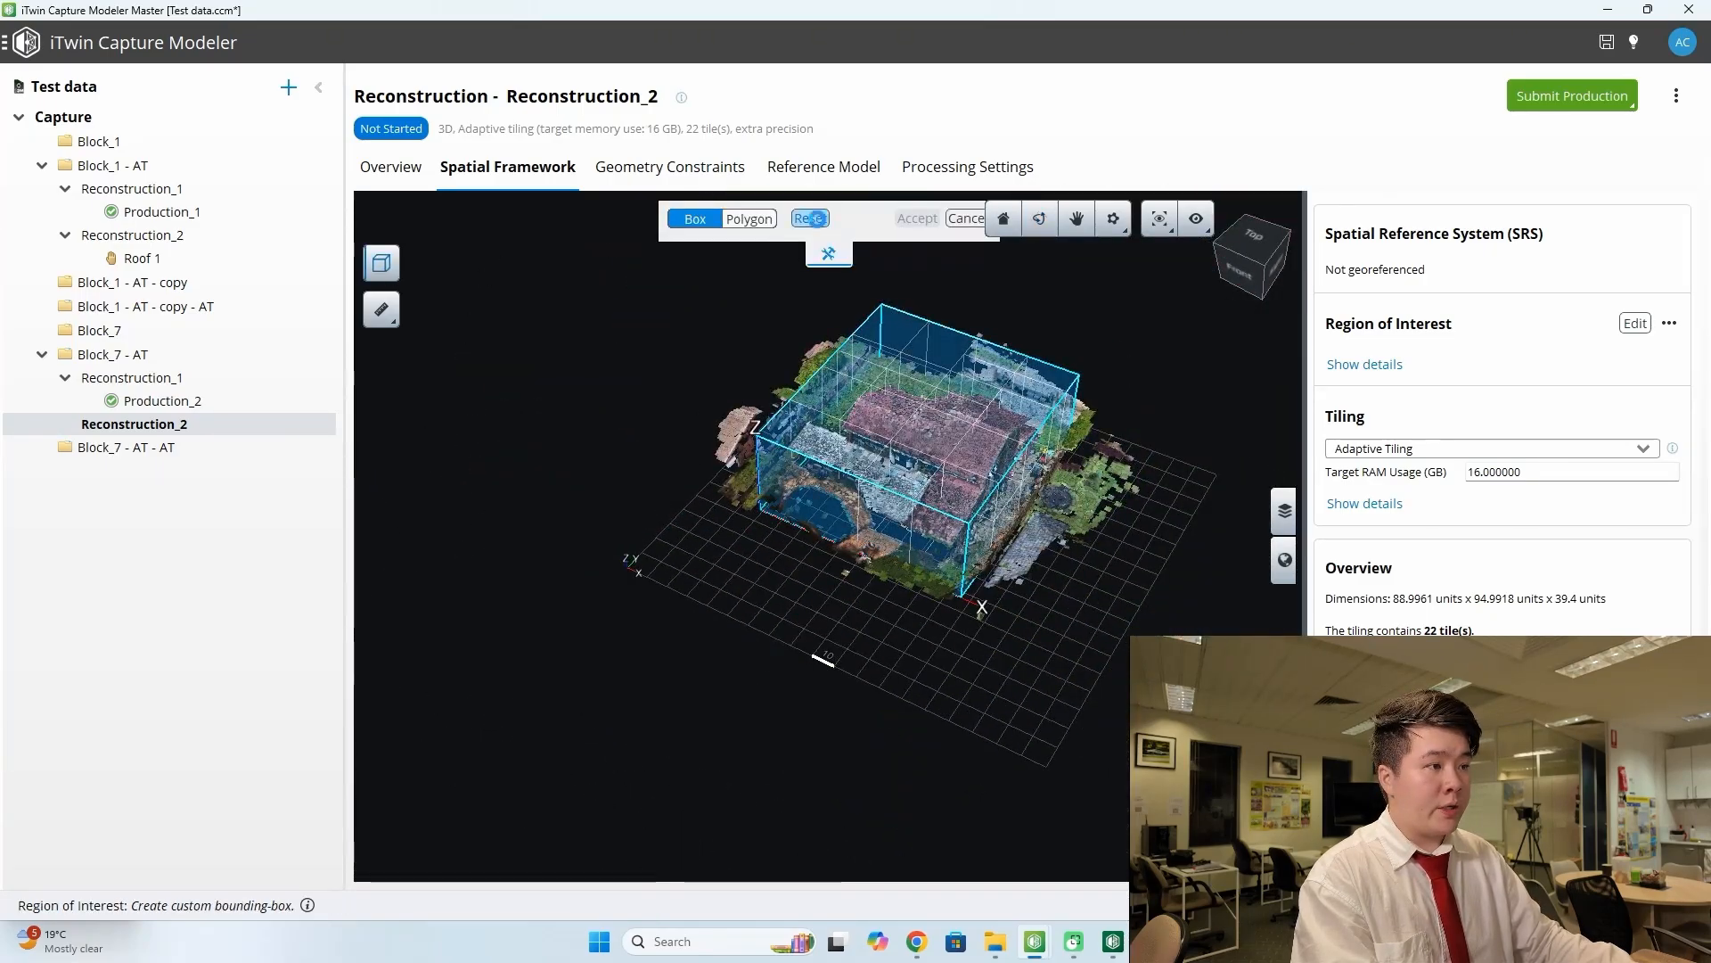
{"action": "left_click", "coordinate": [814, 218]}
{"action": "left_click", "coordinate": [917, 218]}
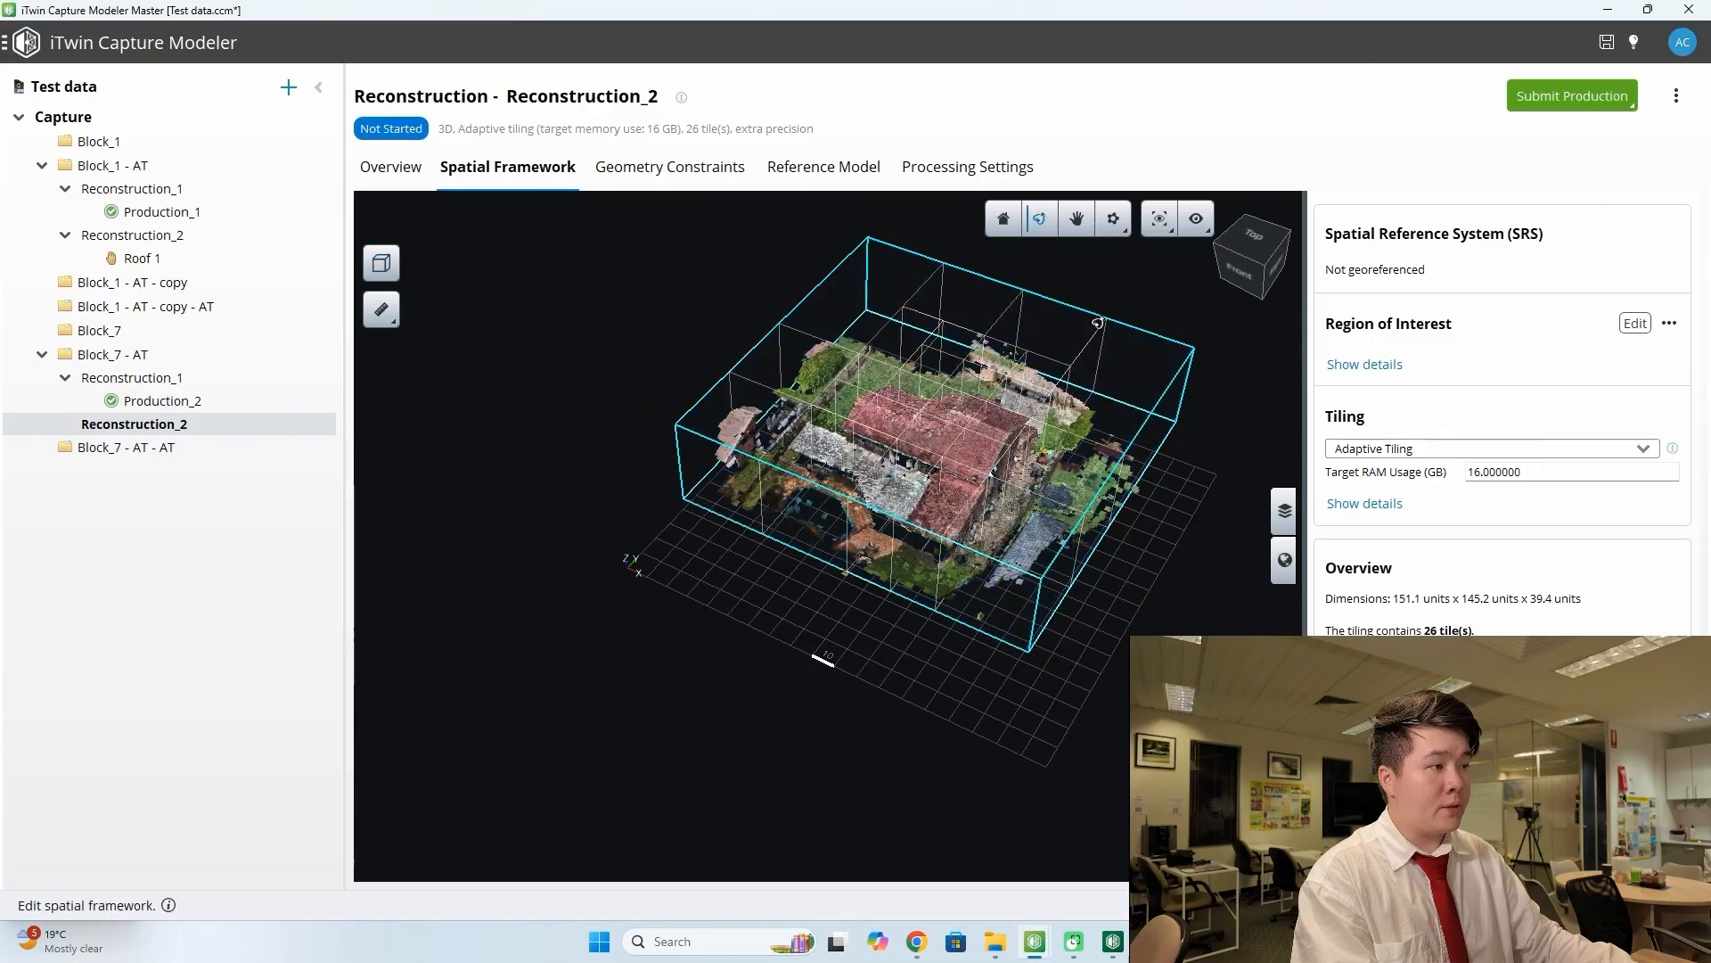
{"action": "left_click_drag", "start_coordinate": [1185, 503], "coordinate": [1080, 278]}
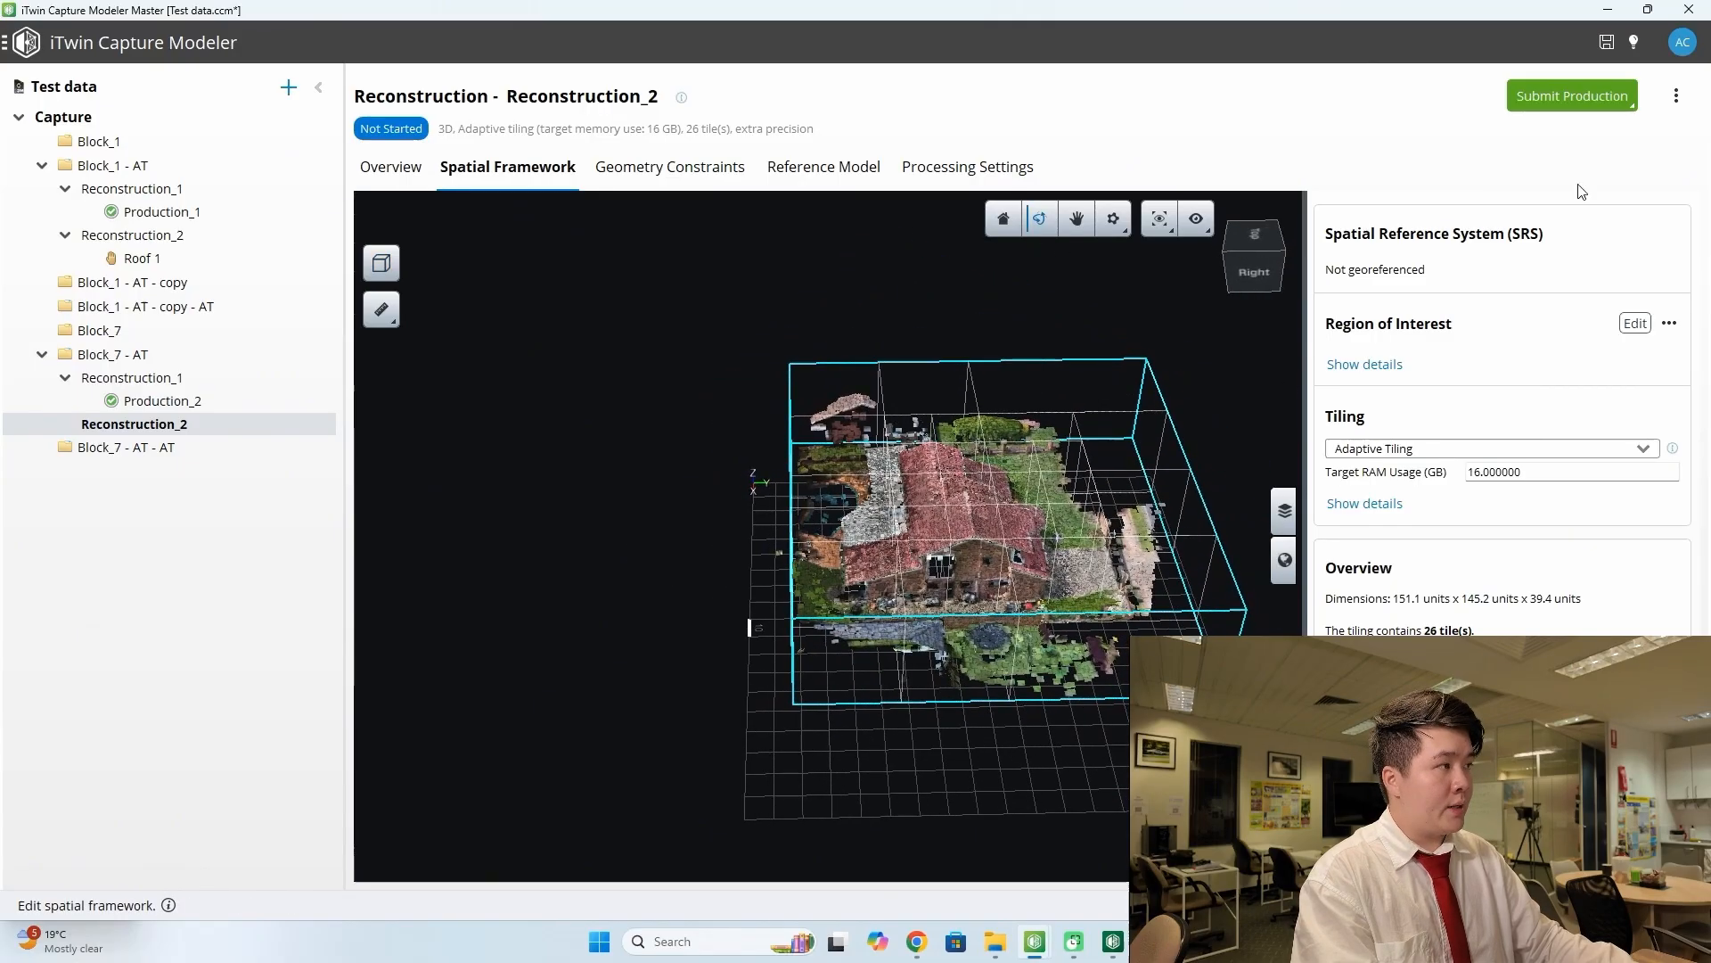
- Start defining a new production for Reconstruction_2 and name it "Roof with more detail"
{"action": "left_click", "coordinate": [1544, 96]}
{"action": "left_click", "coordinate": [1479, 146]}
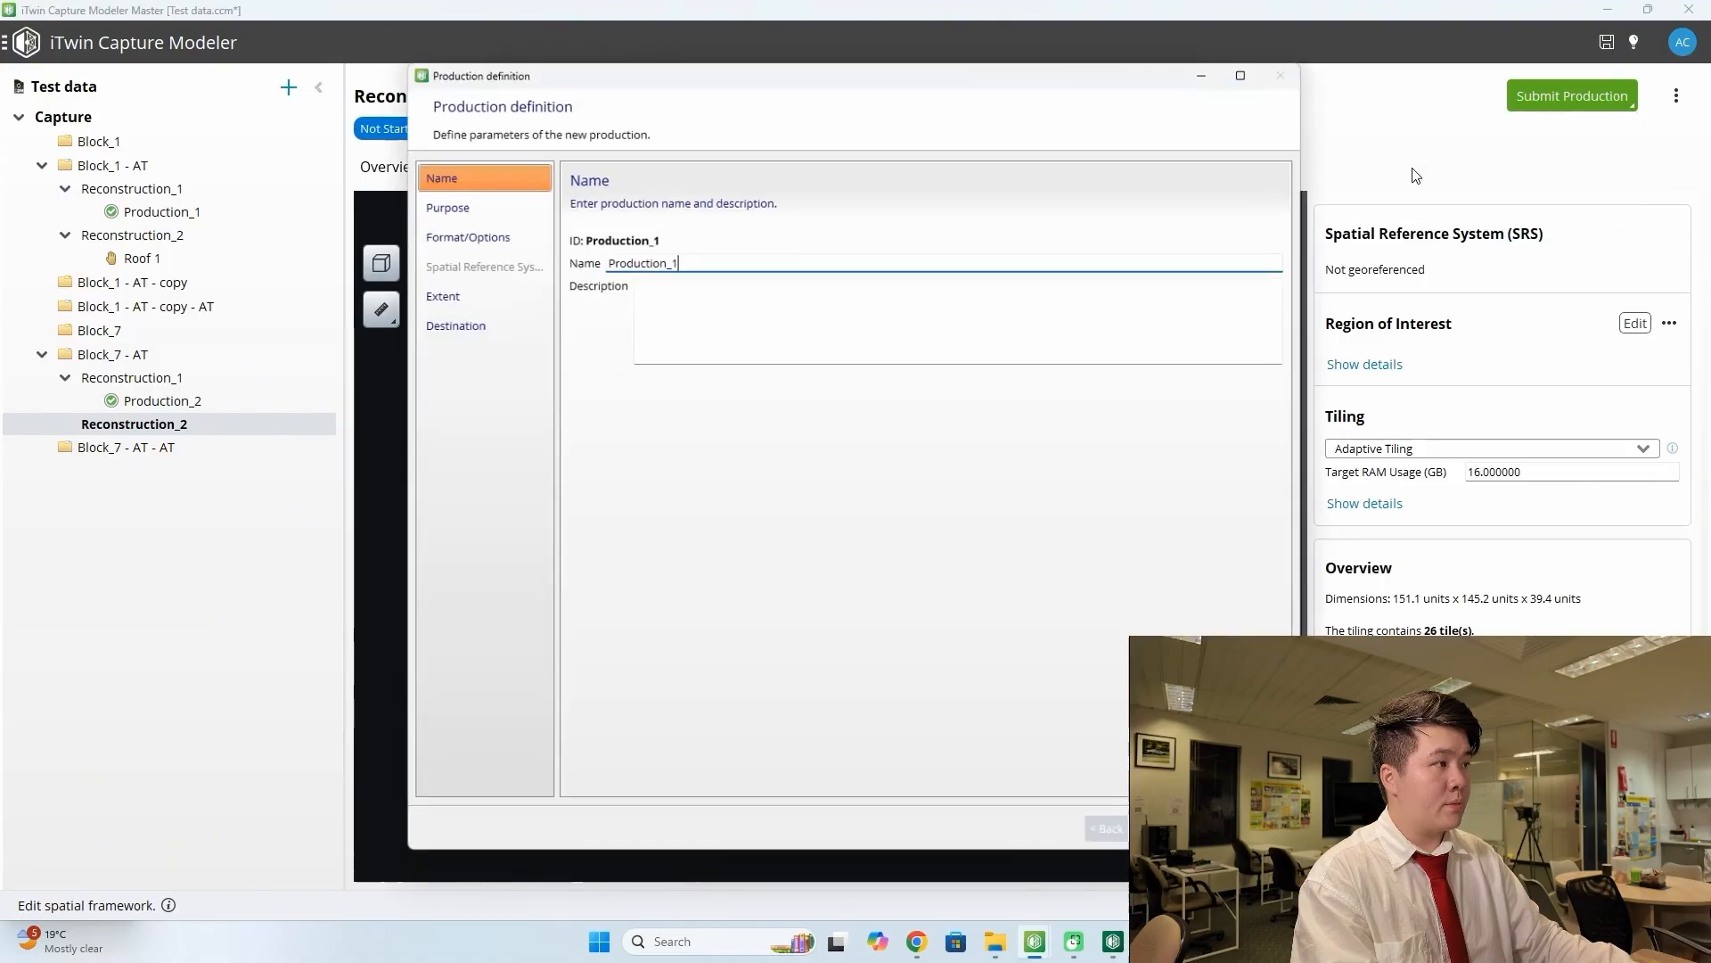
{"action": "key", "text": "ctrl+a"}
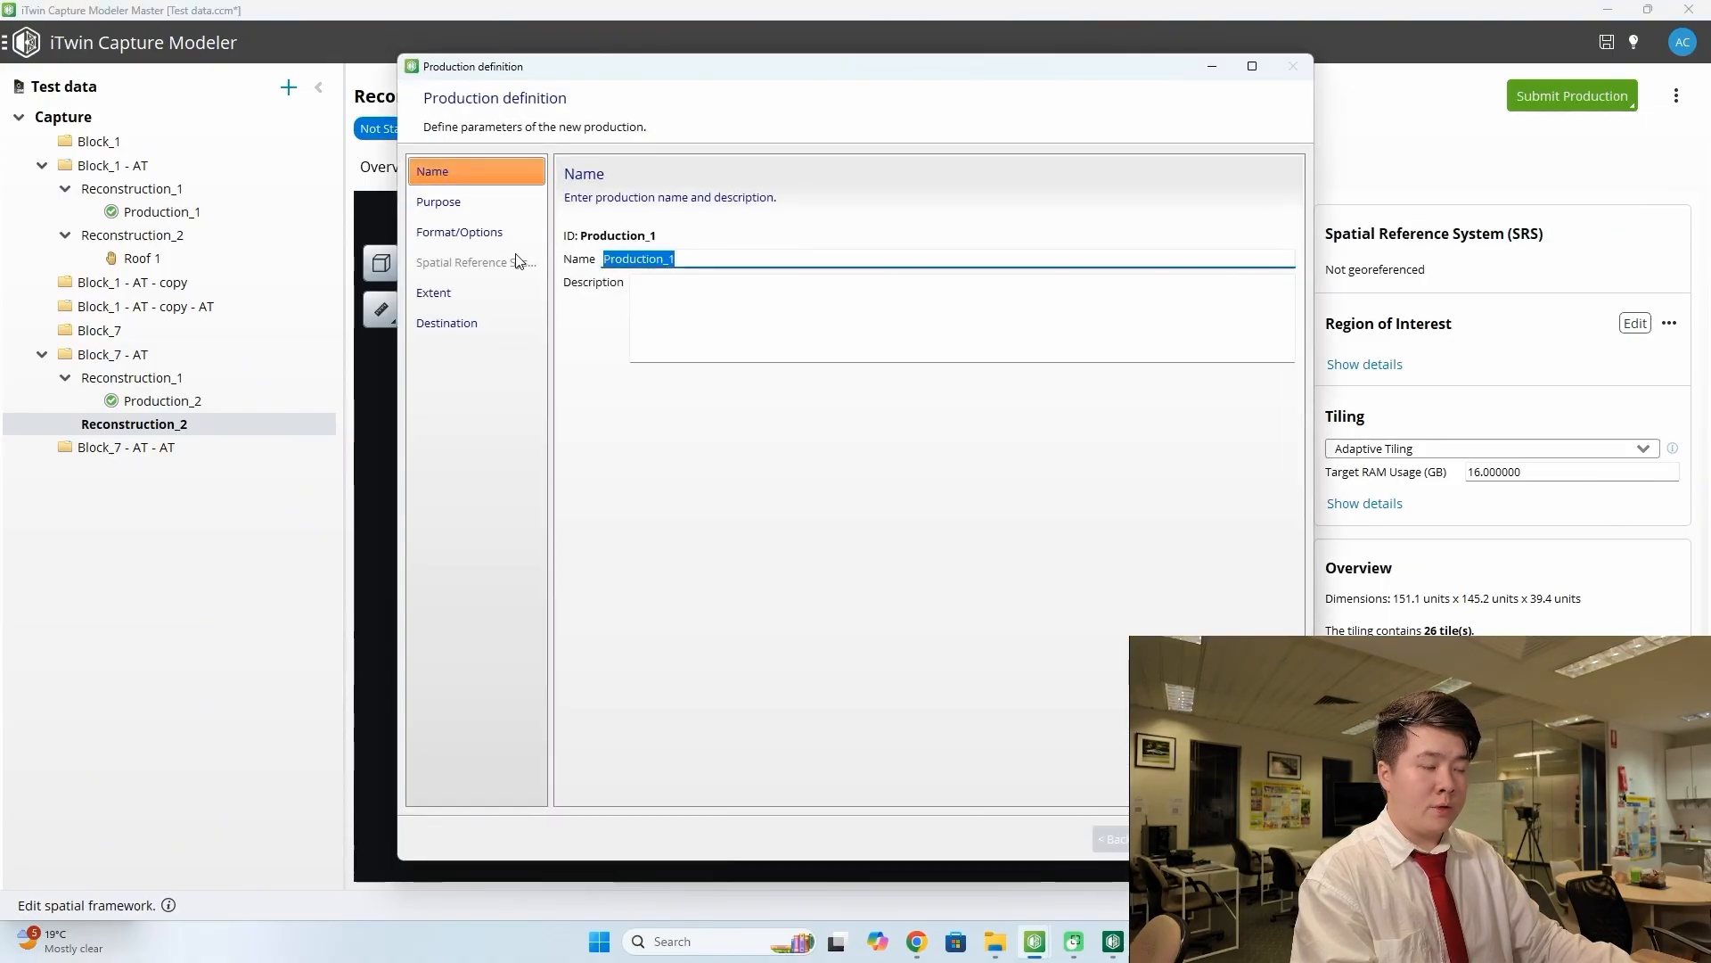
{"action": "type", "text": "R"}
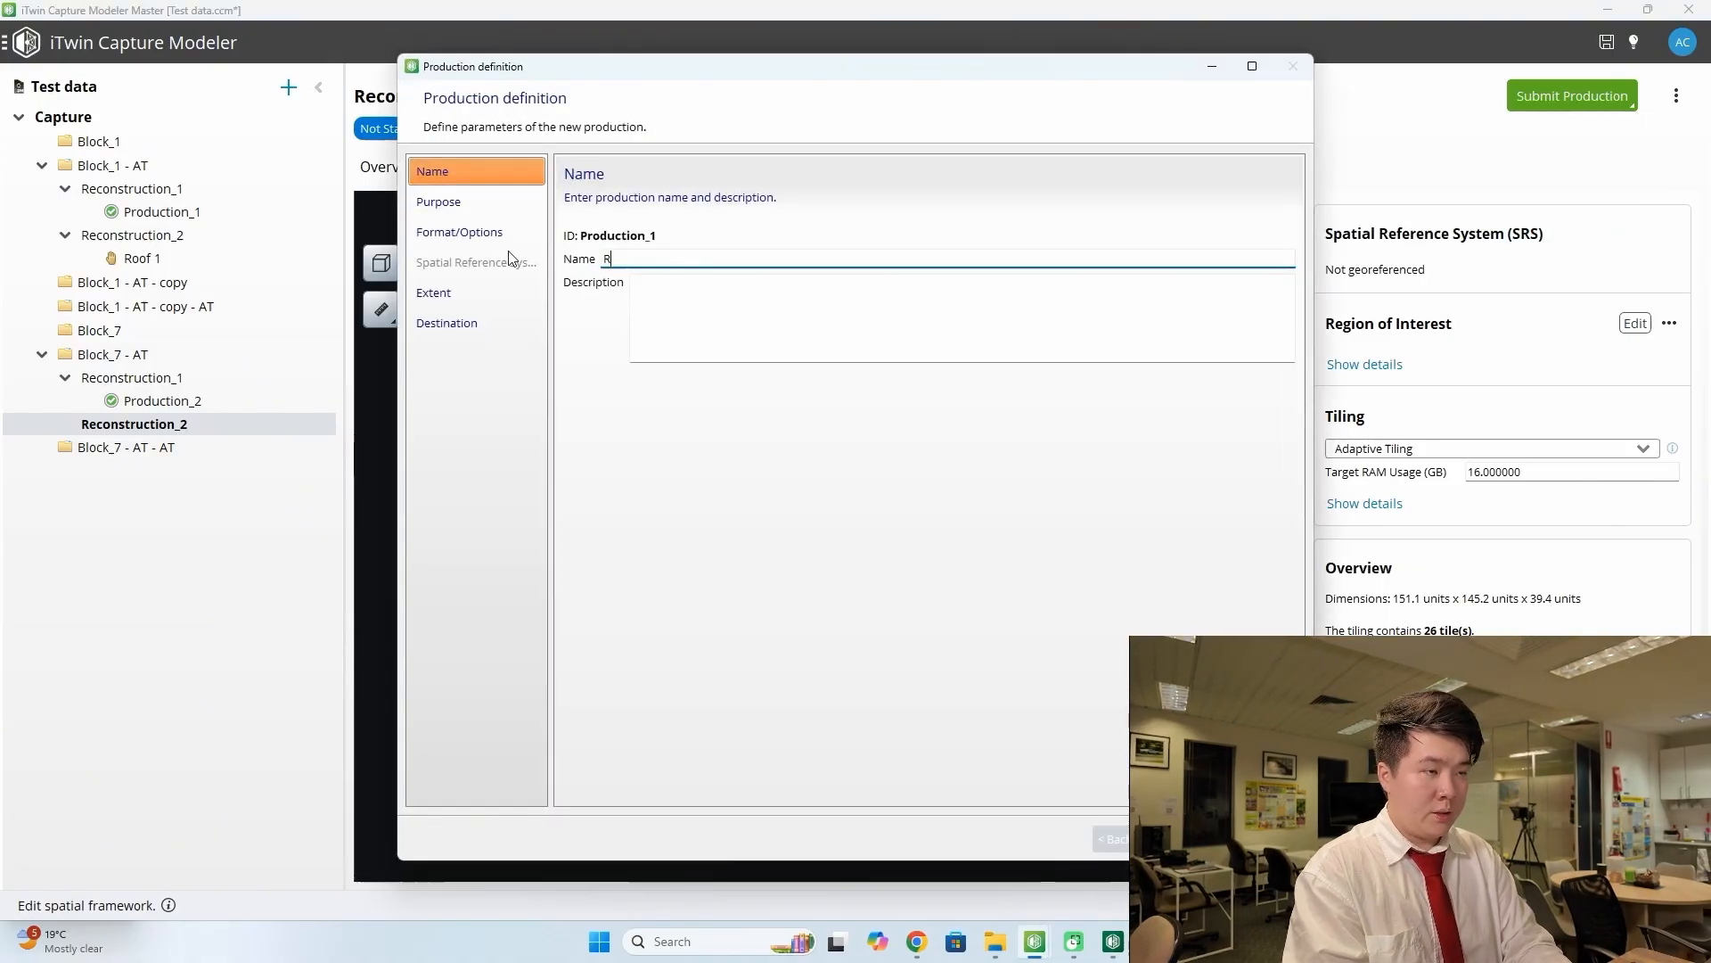
{"action": "type", "text": "oof with"}
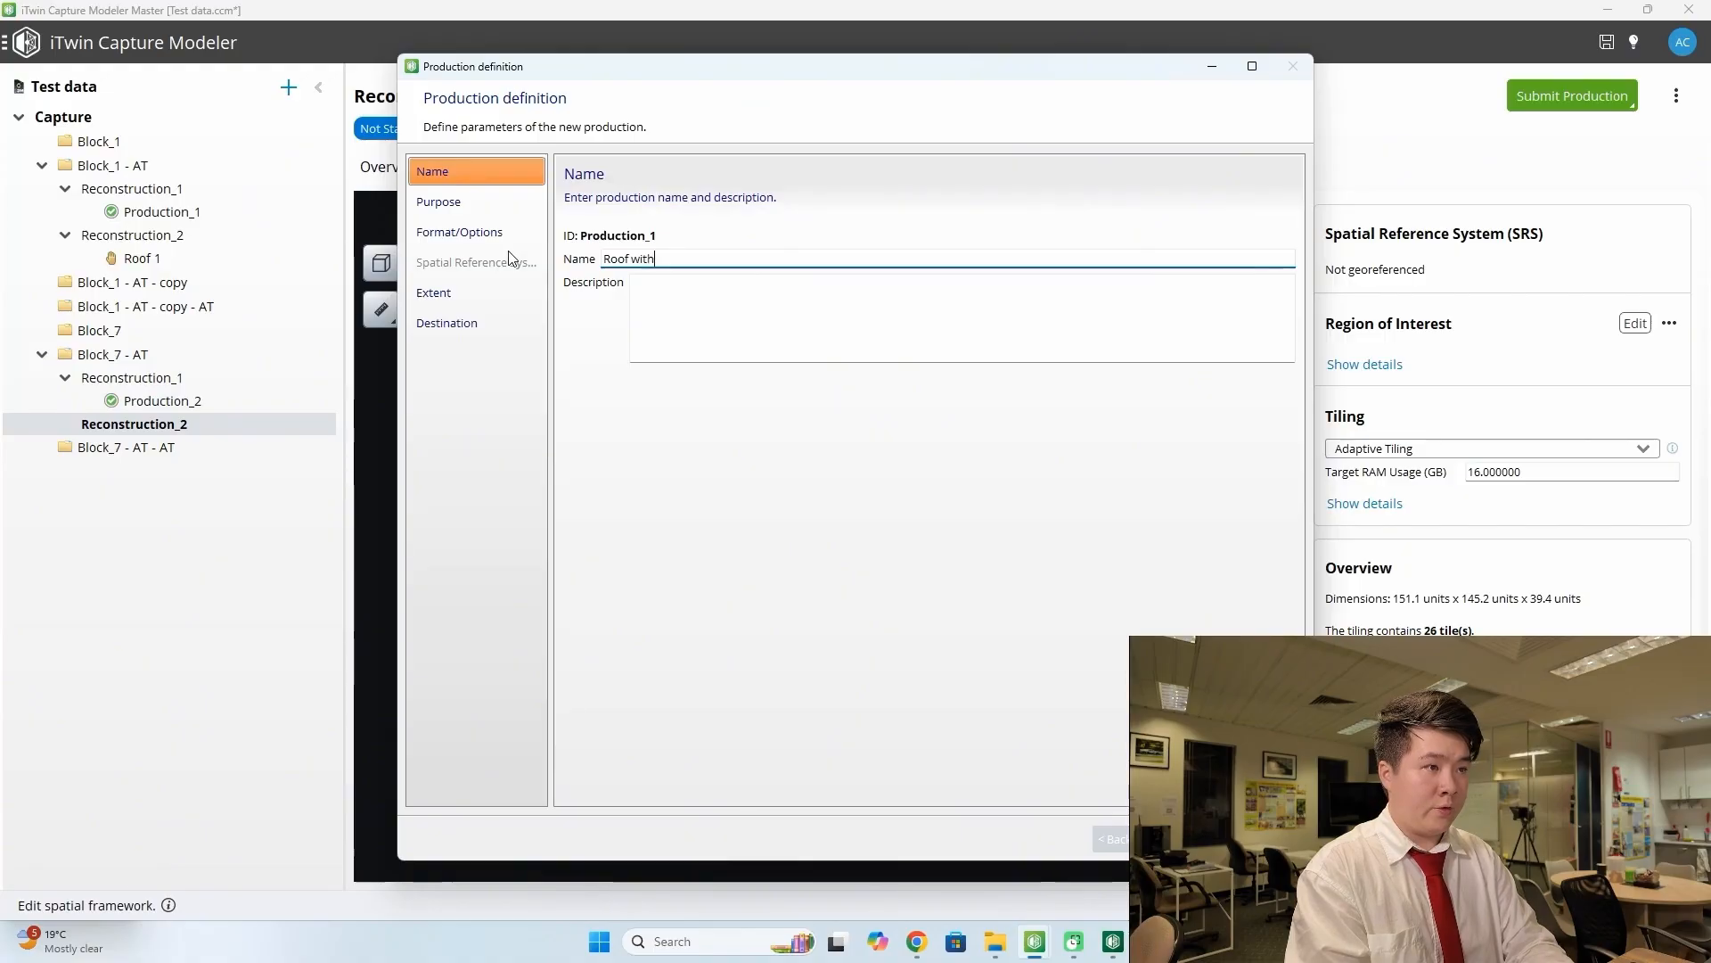
{"action": "type", "text": " more de"}
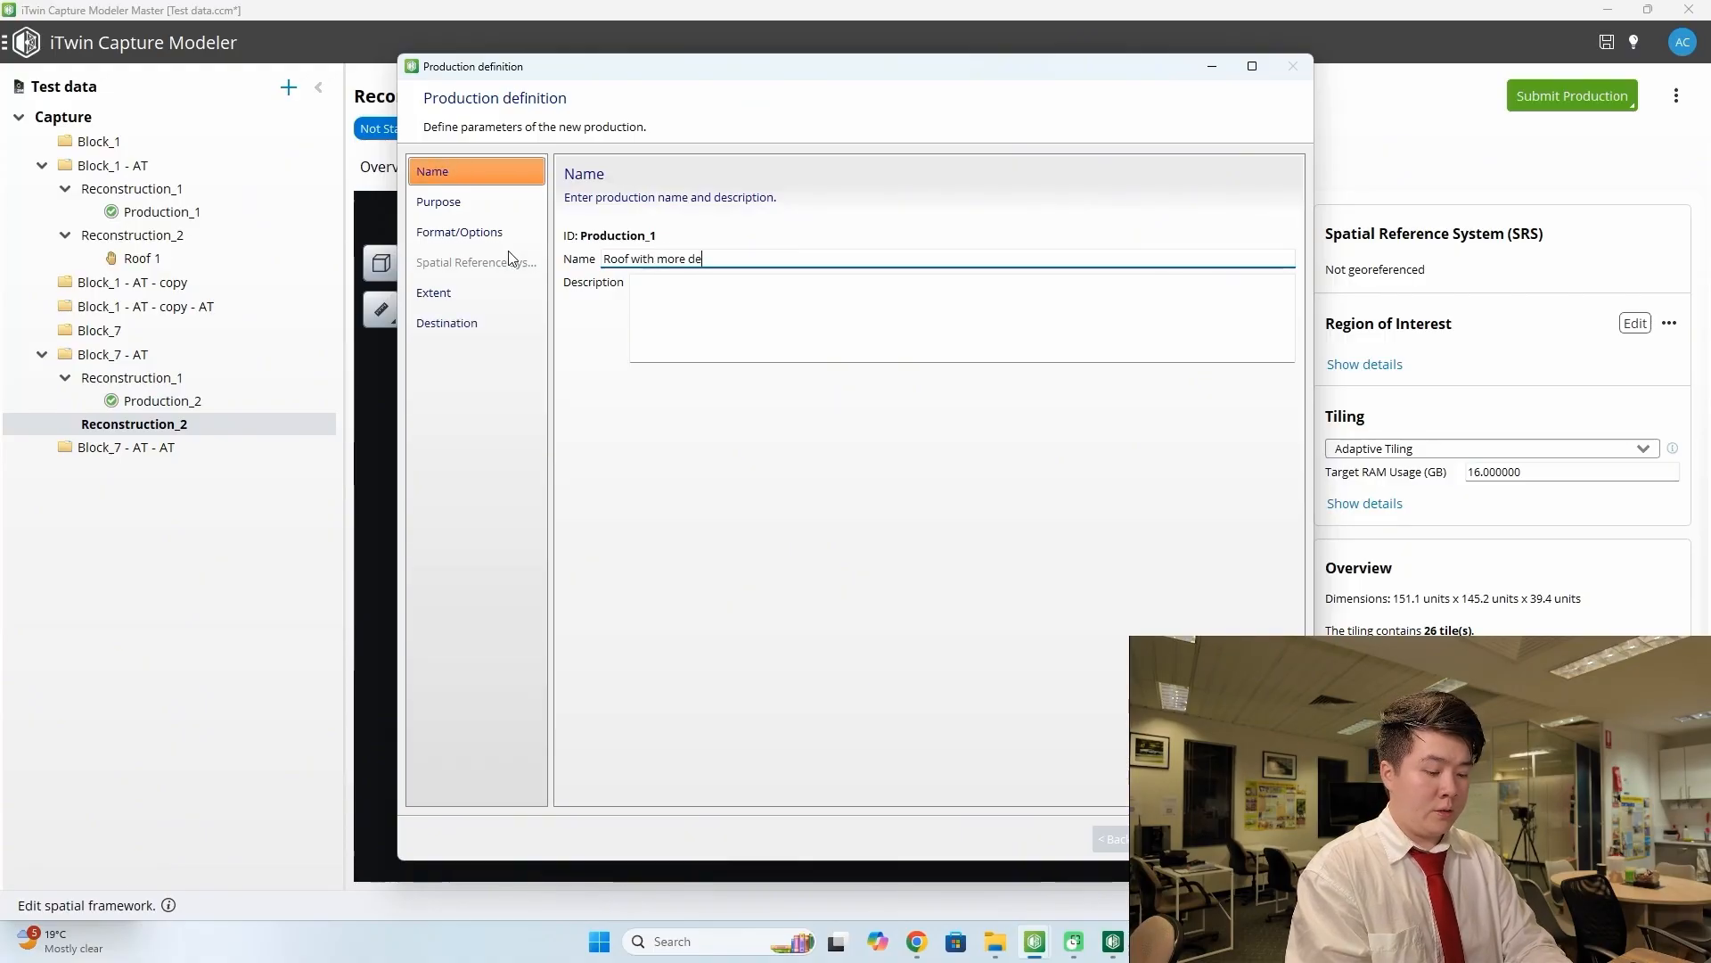
{"action": "type", "text": "tail"}
- Review the production's purpose, format options, extent and destination, and submit it
{"action": "left_click", "coordinate": [446, 202]}
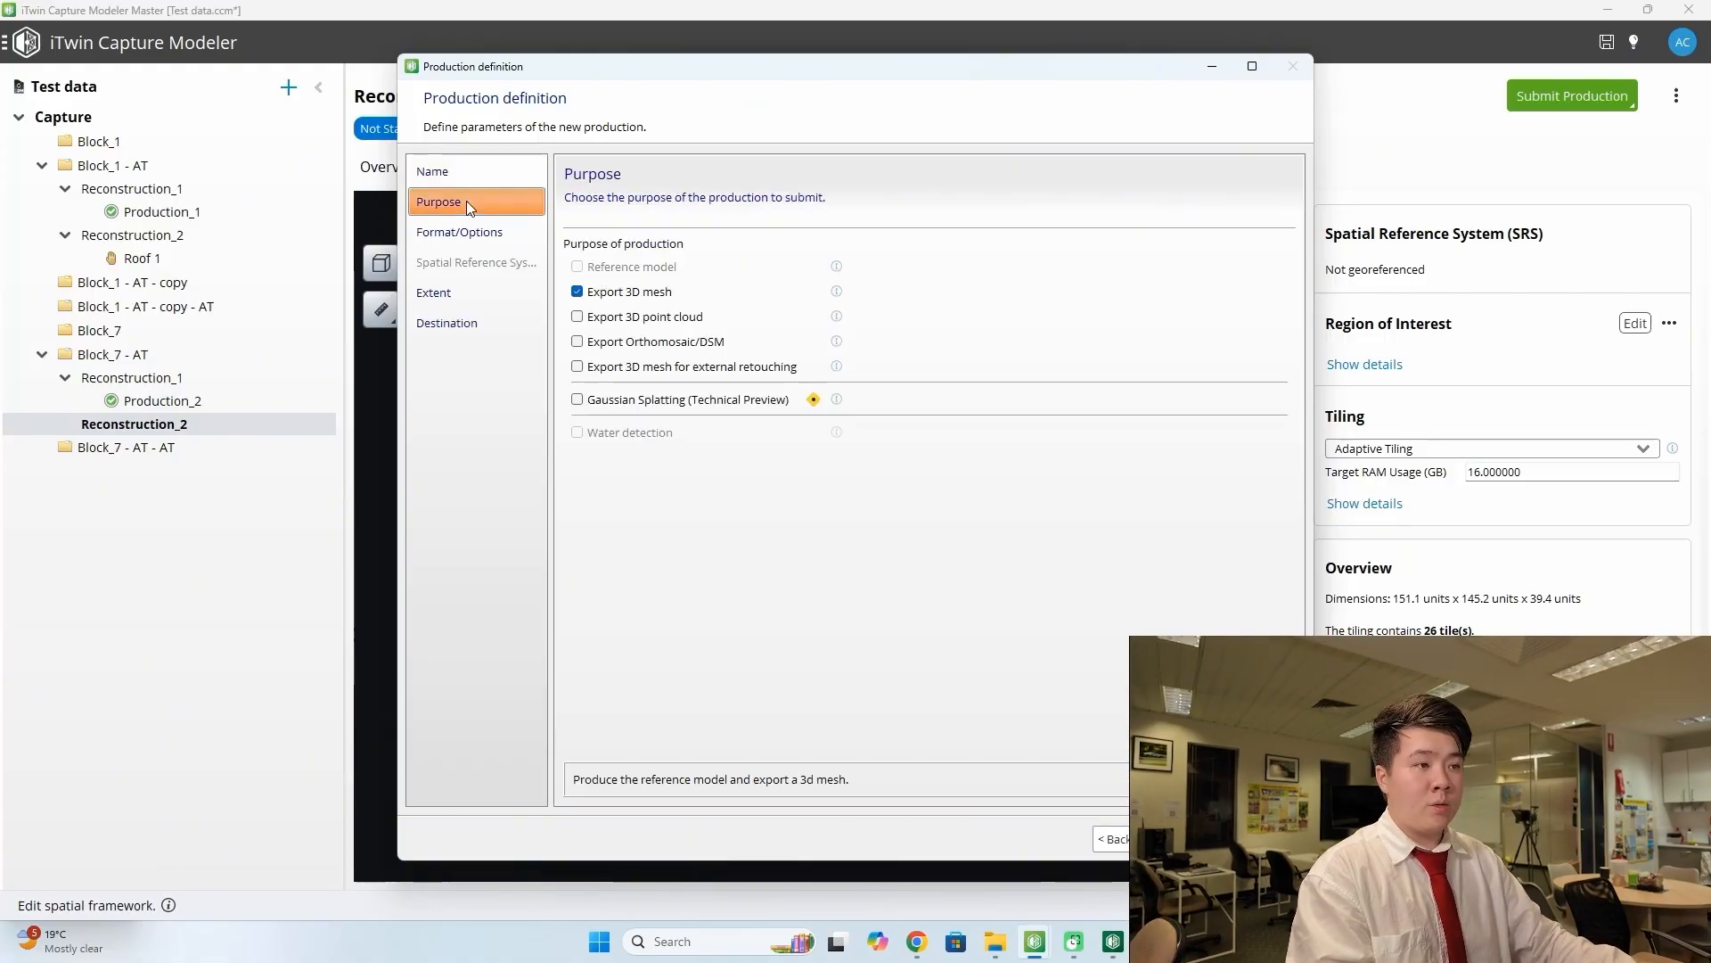
{"action": "left_click", "coordinate": [438, 241]}
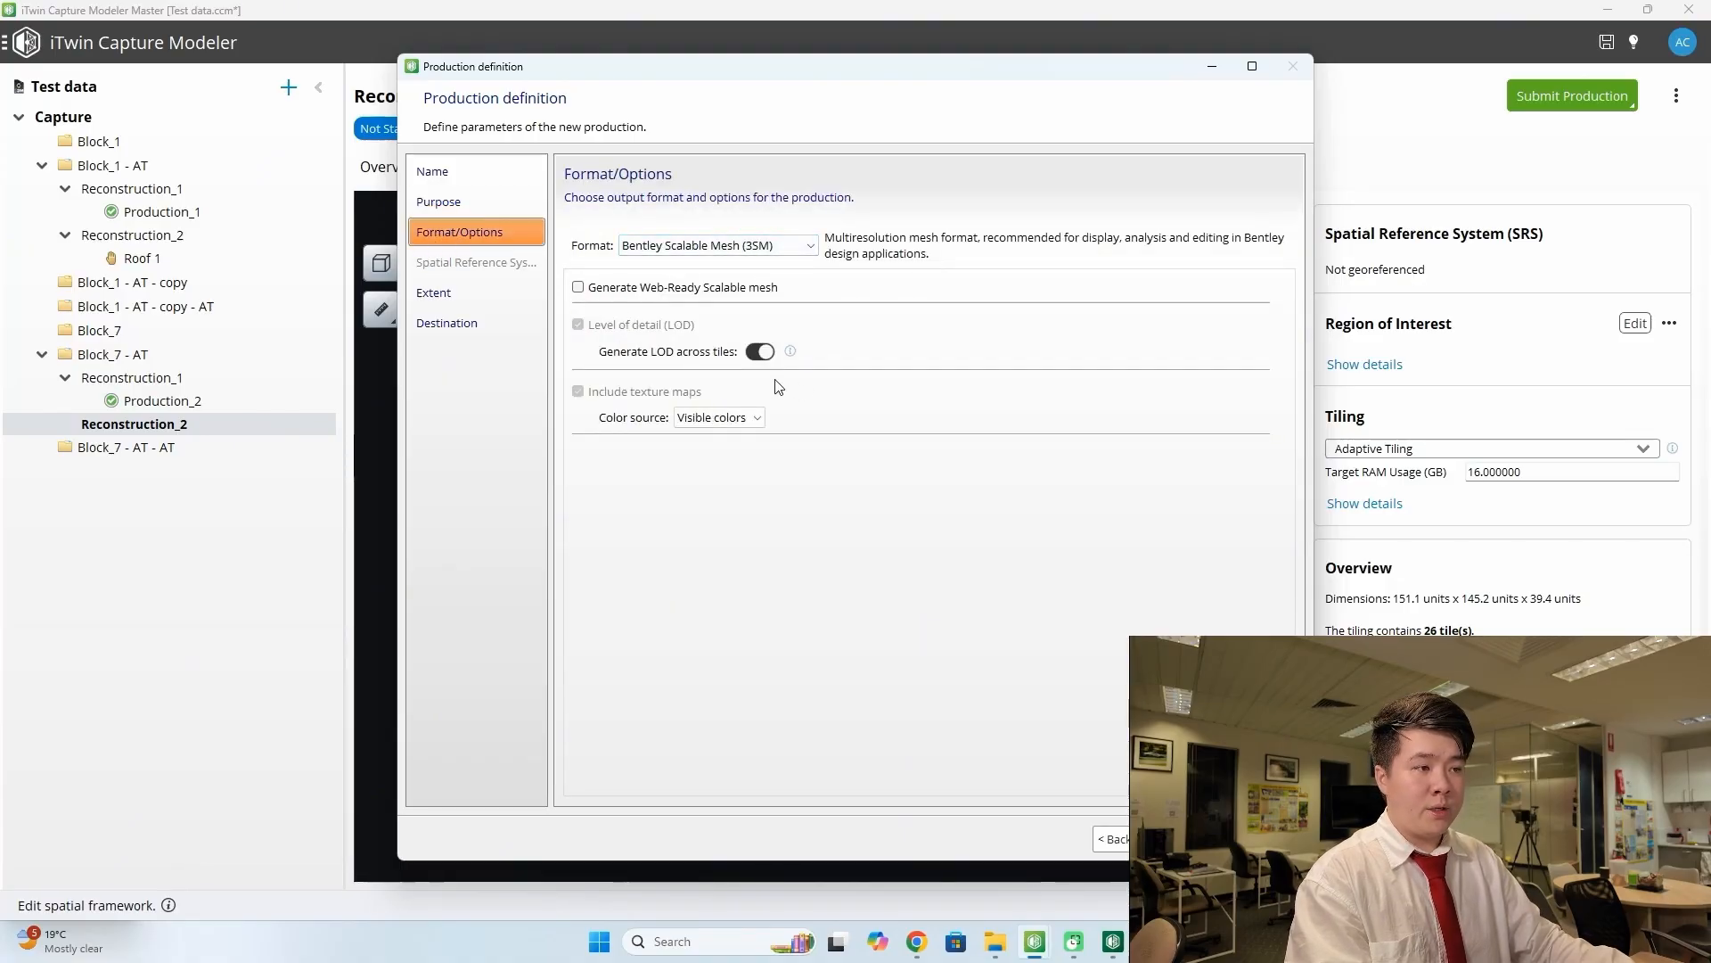
{"action": "left_click", "coordinate": [482, 307]}
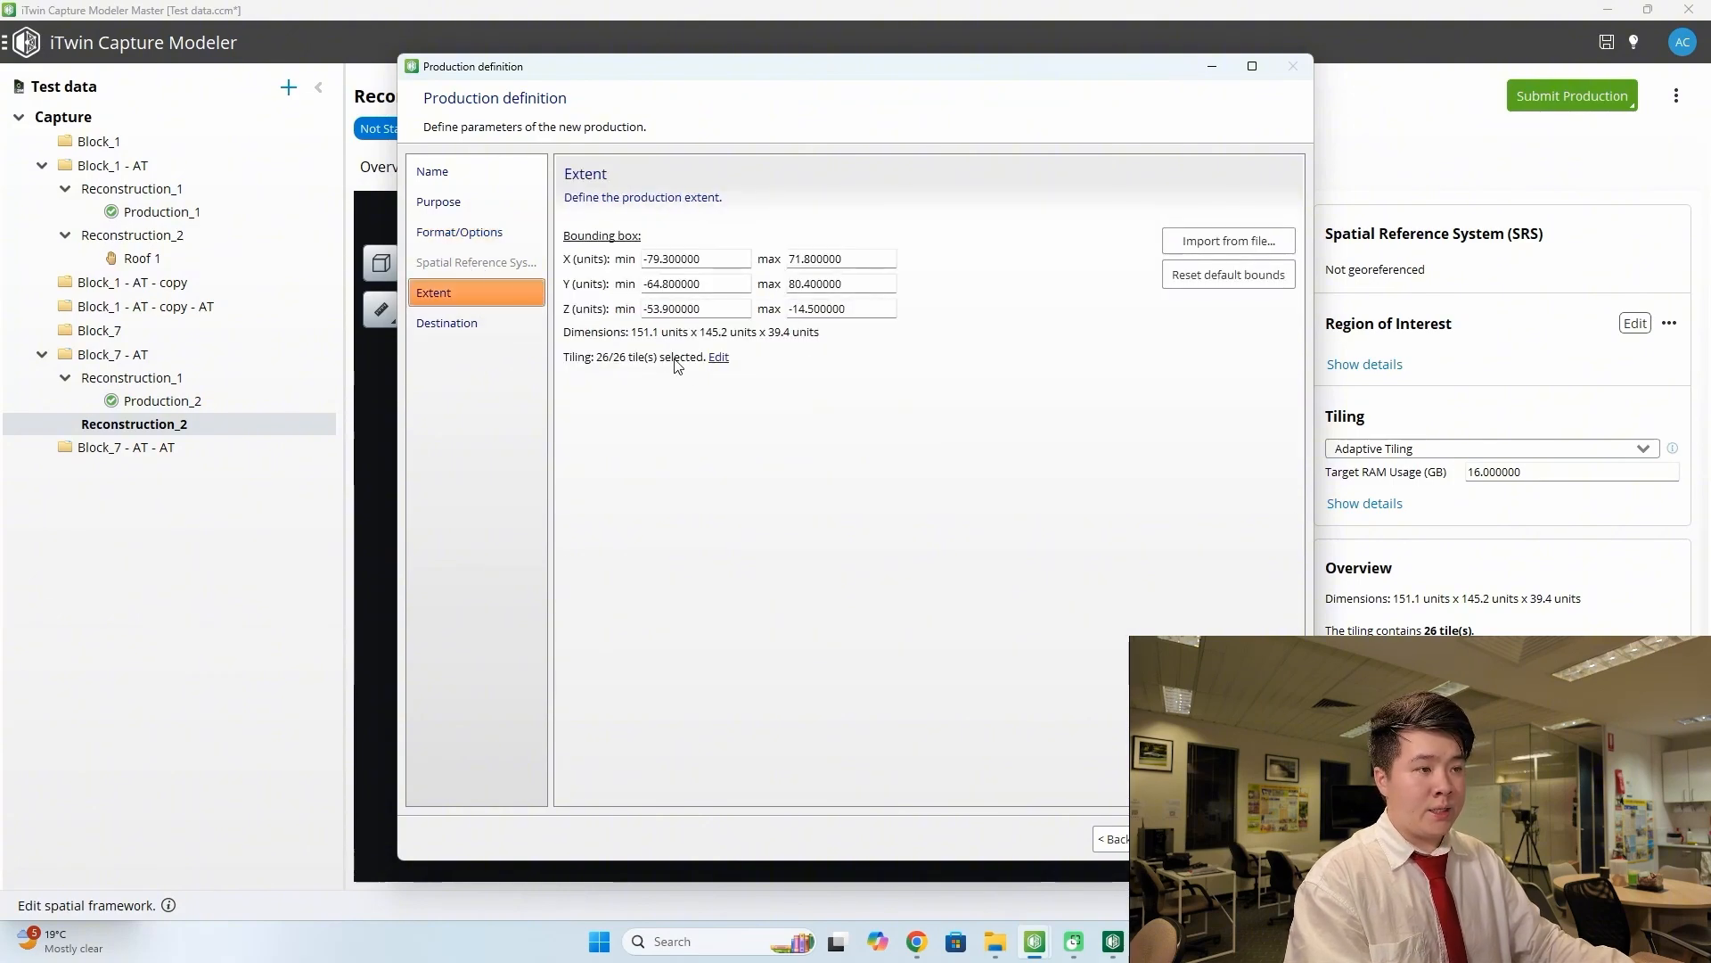
{"action": "left_click", "coordinate": [472, 326]}
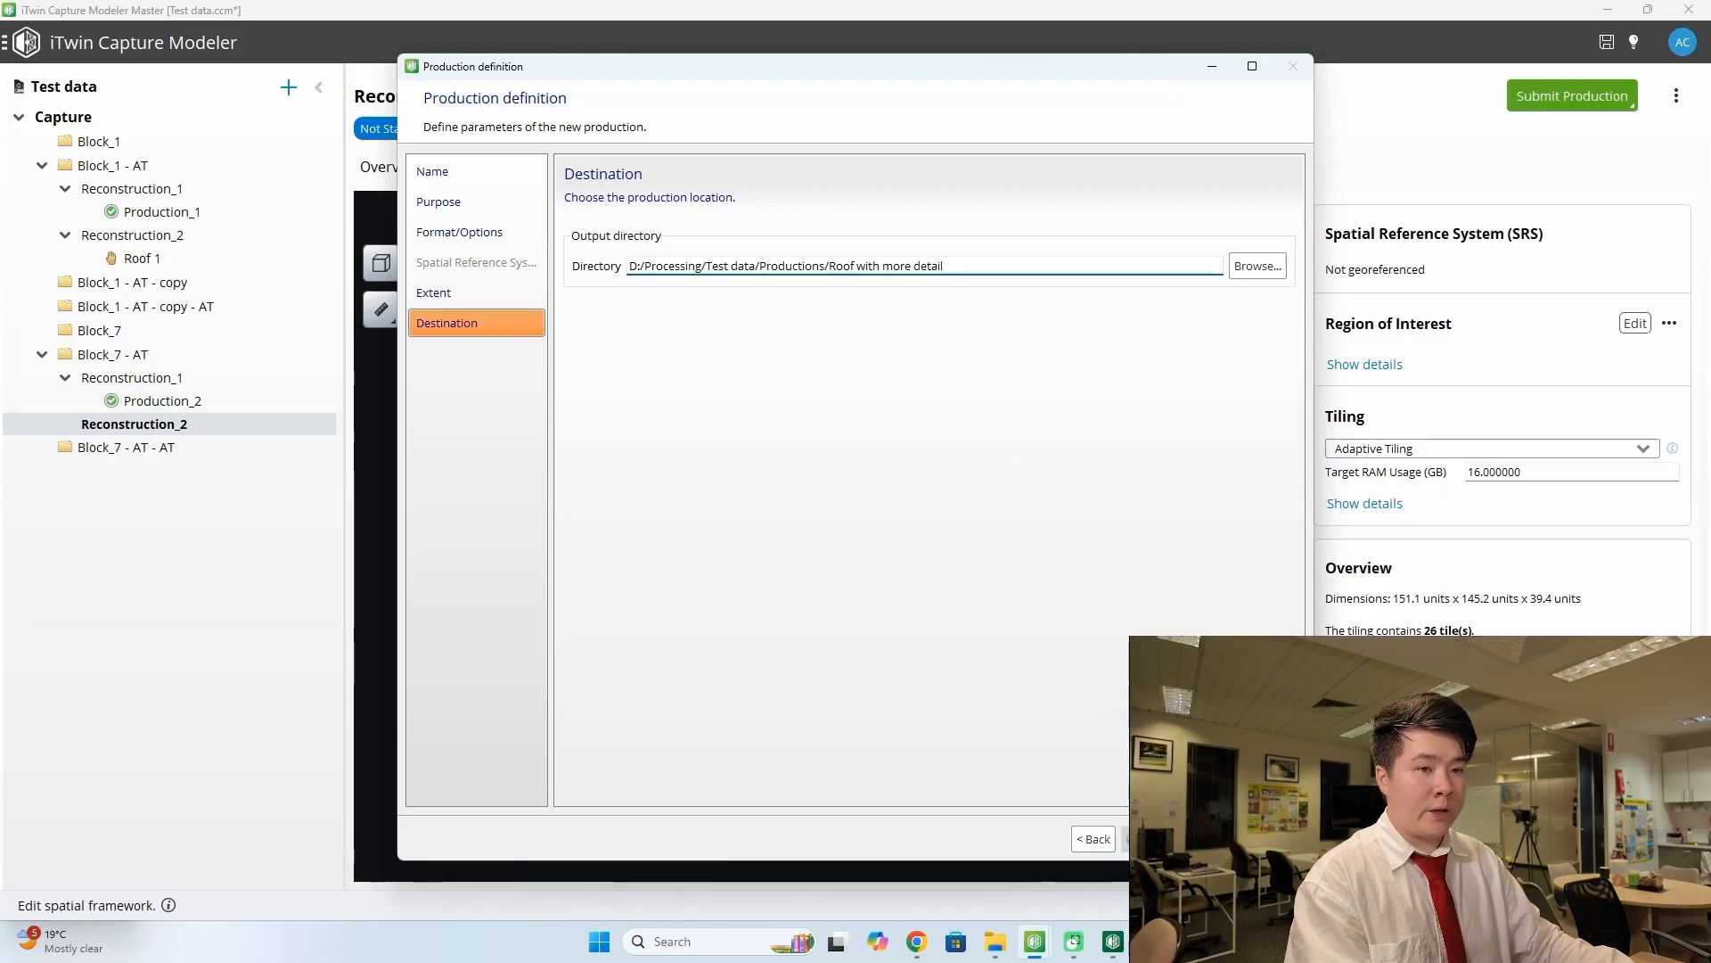
{"action": "left_click", "coordinate": [1151, 838]}
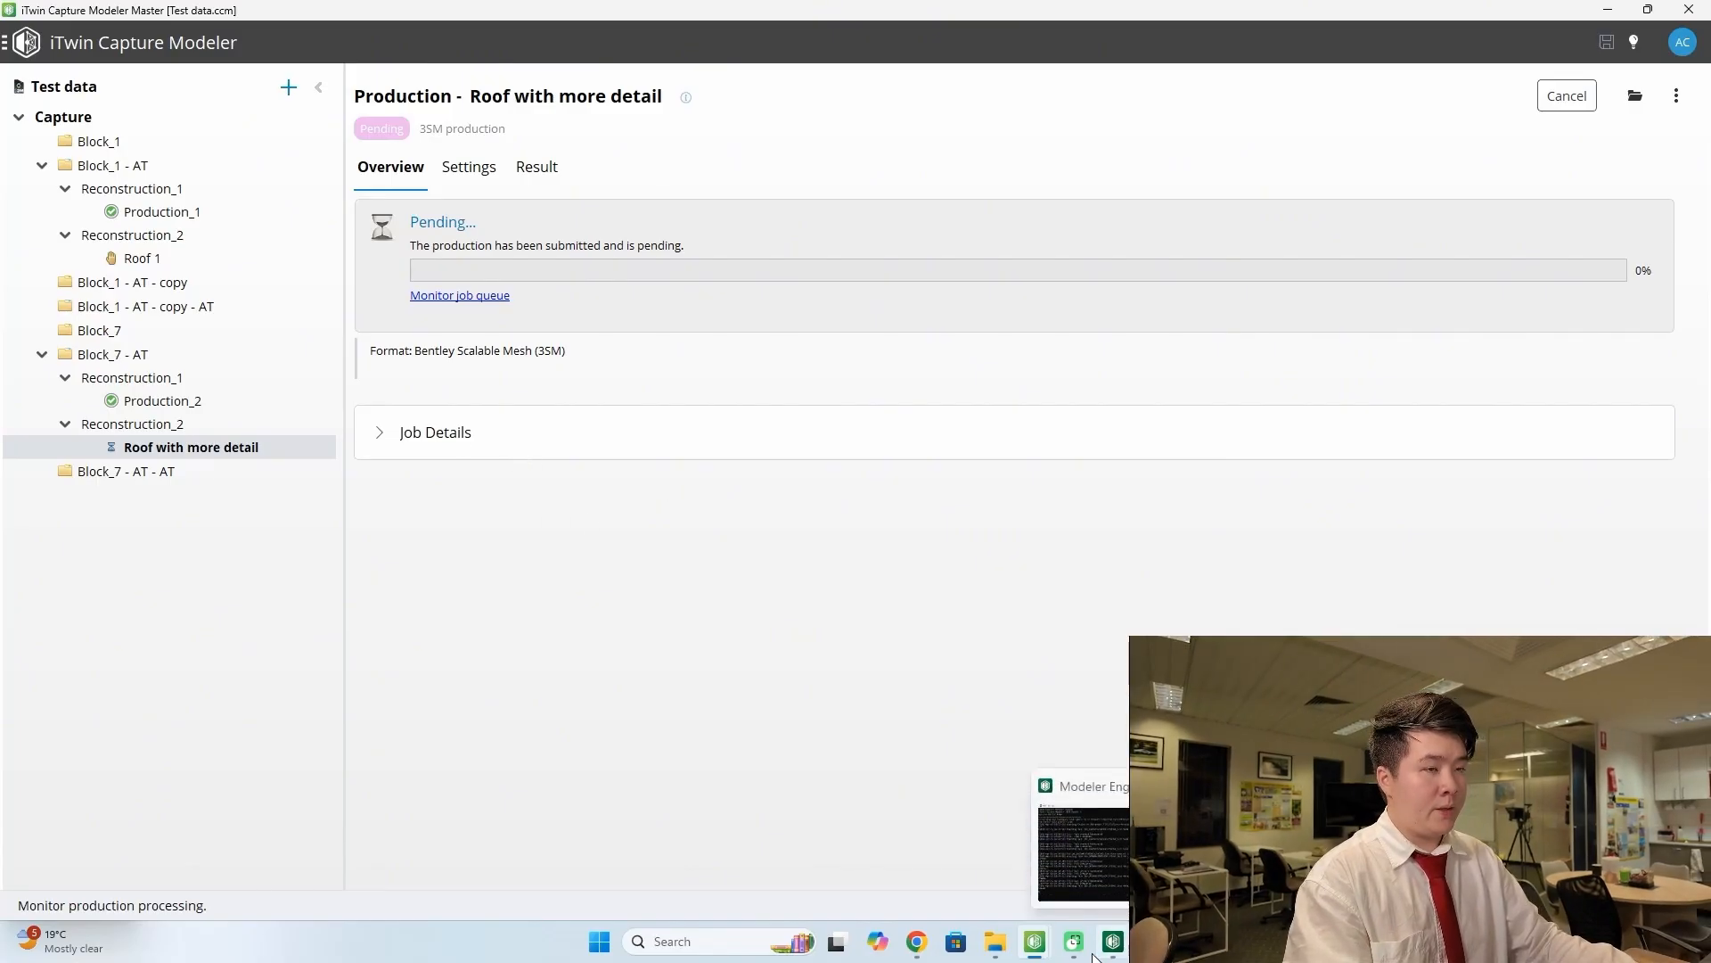
- Check the job in the Modeler Engine console, minimise it, and cancel the running "Roof with more detail" production
{"action": "mouse_move", "coordinate": [1114, 942]}
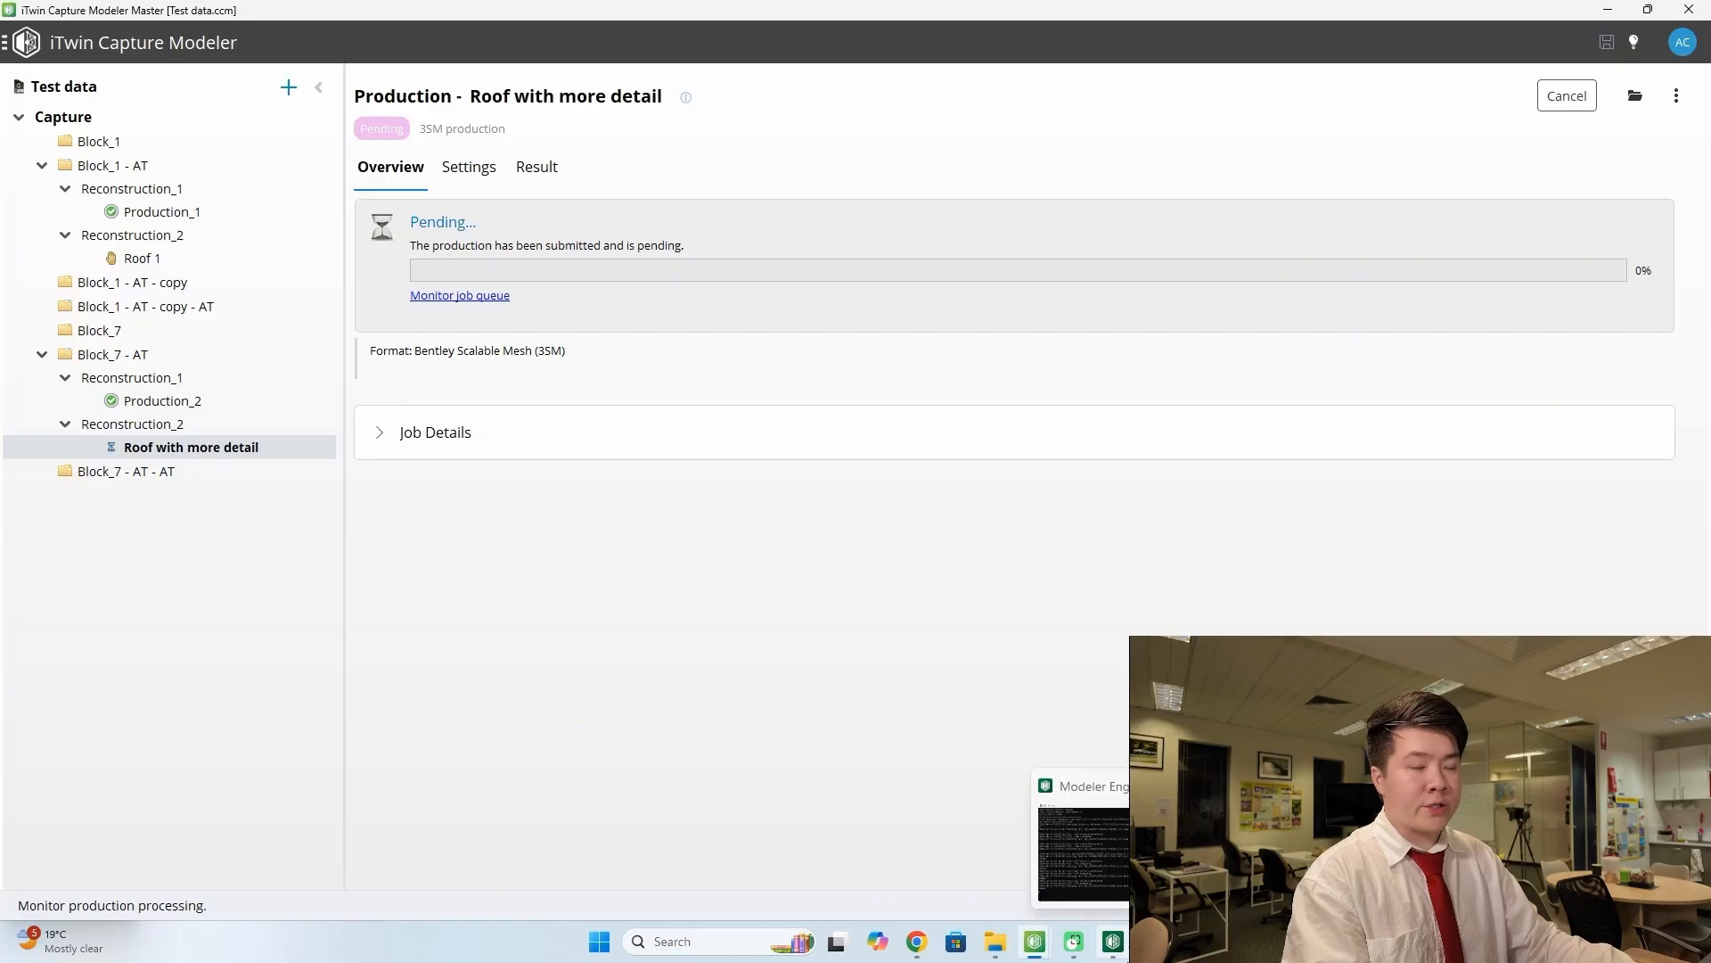
{"action": "left_click", "coordinate": [1114, 847]}
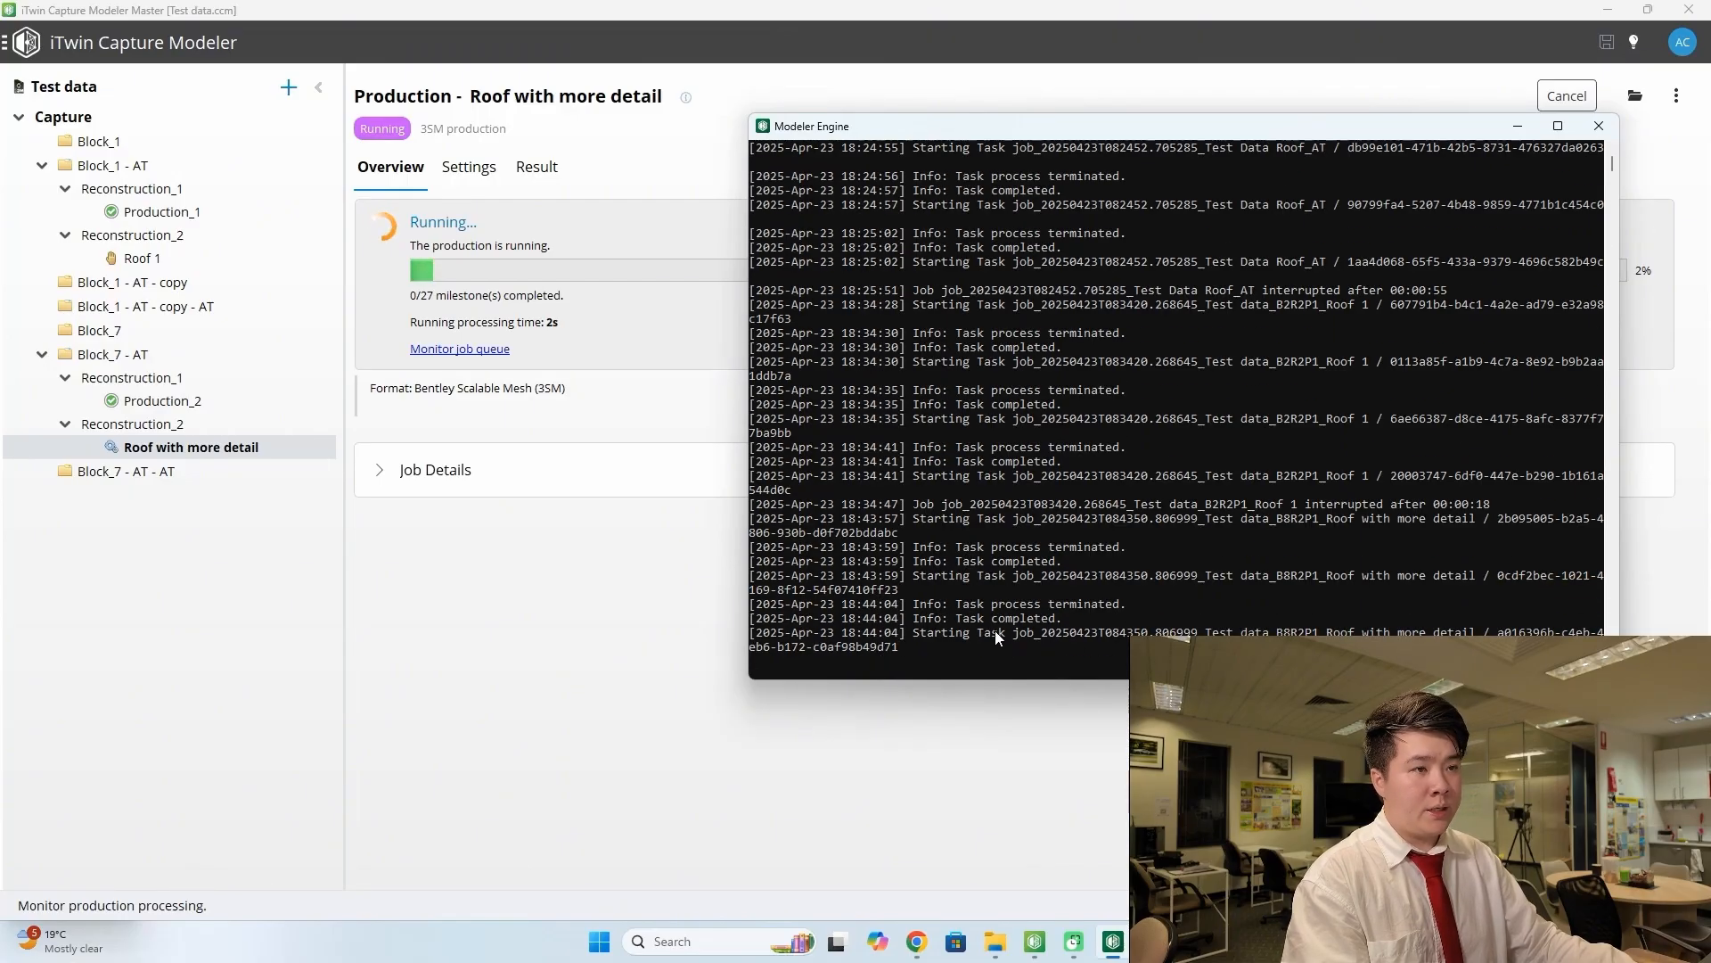
{"action": "left_click", "coordinate": [1522, 127]}
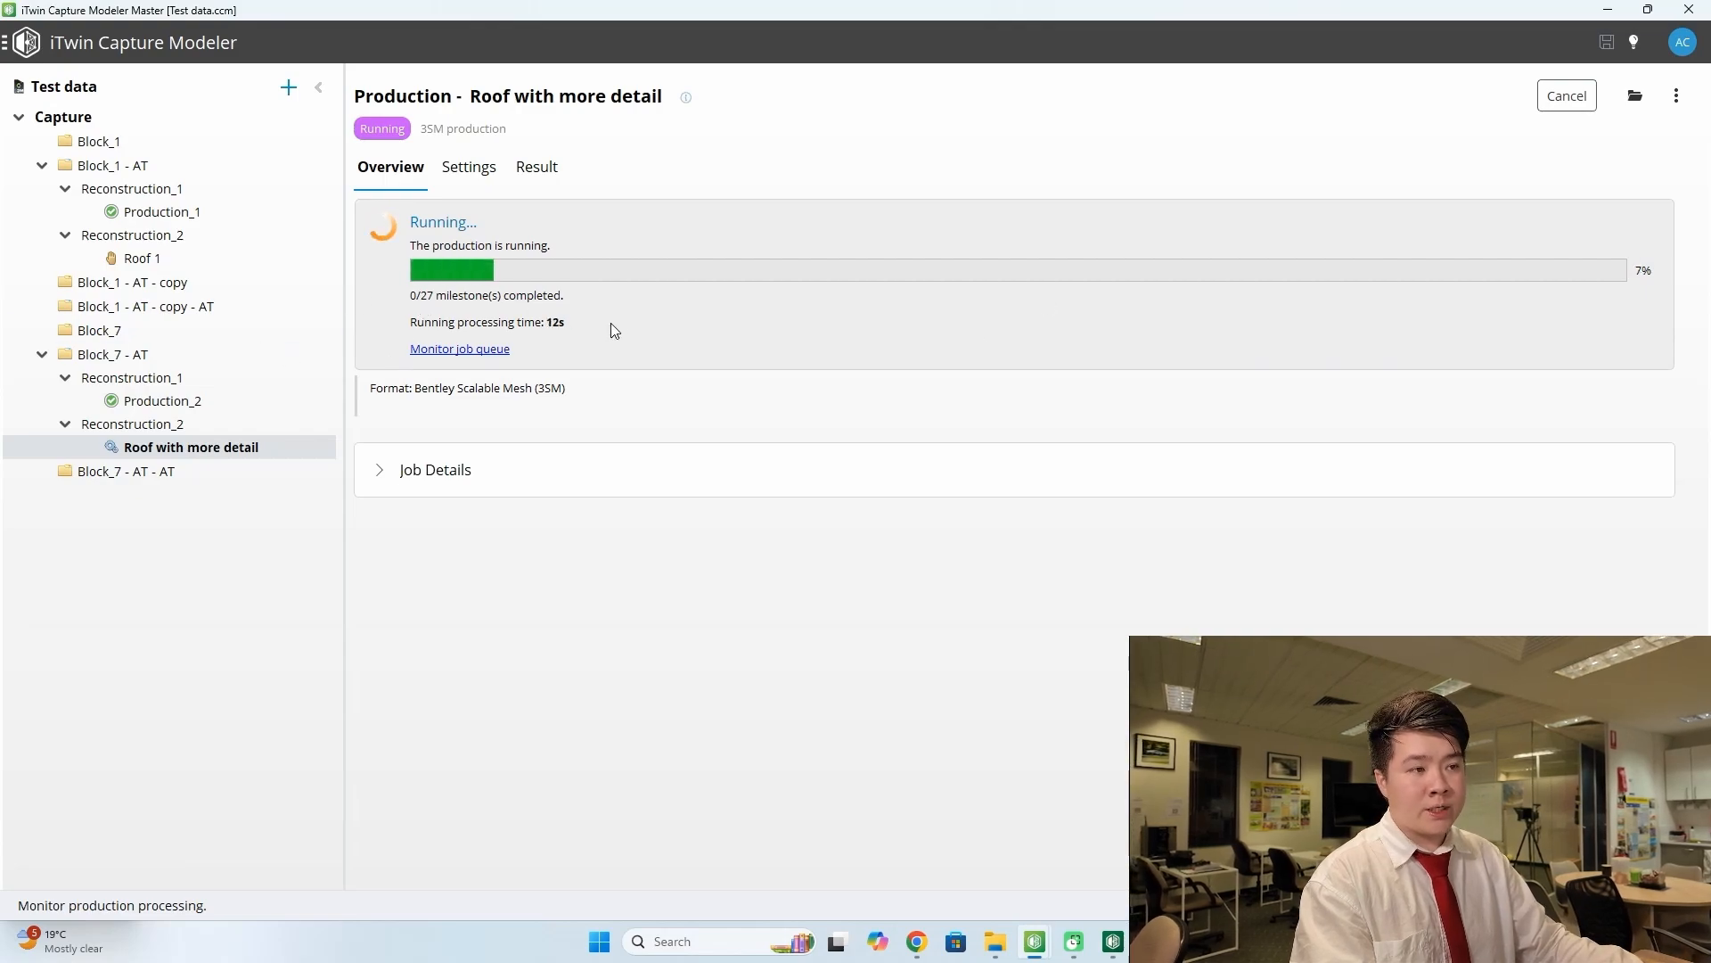
{"action": "left_click", "coordinate": [1568, 97]}
{"action": "left_click", "coordinate": [920, 490]}
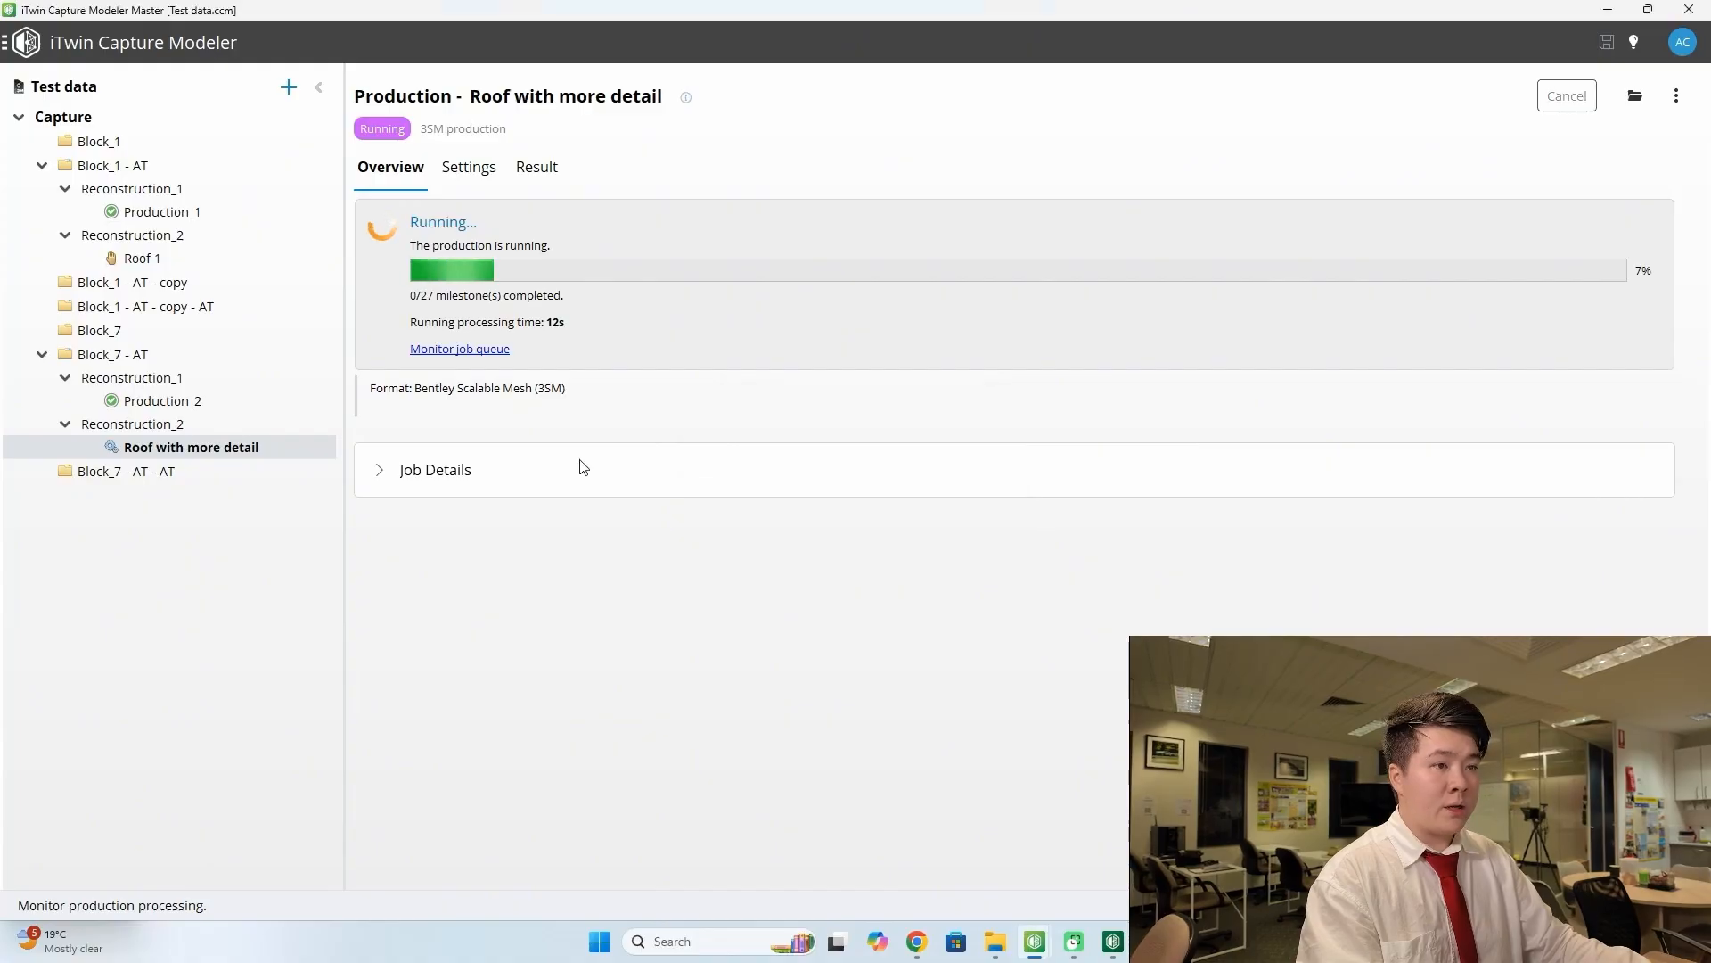
- Inspect the completed Production_2 mesh in 3D, examining the roof surfaces and the windows beneath the roof edges up close
{"action": "left_click", "coordinate": [159, 409]}
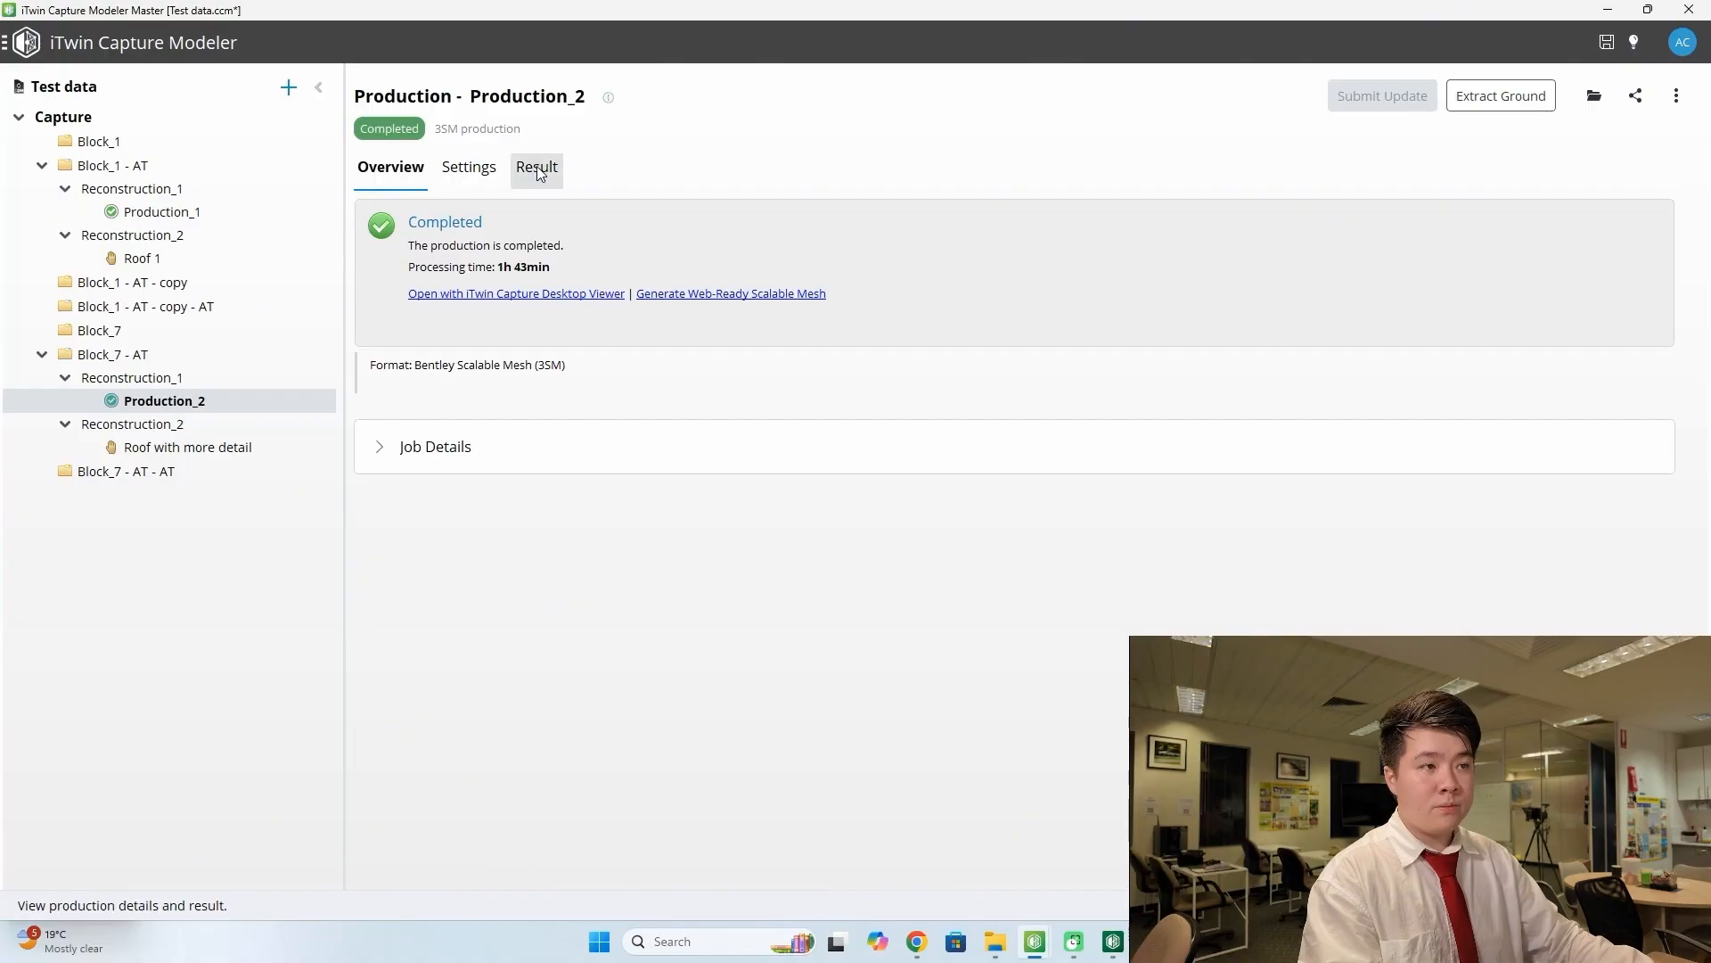
{"action": "left_click", "coordinate": [511, 189]}
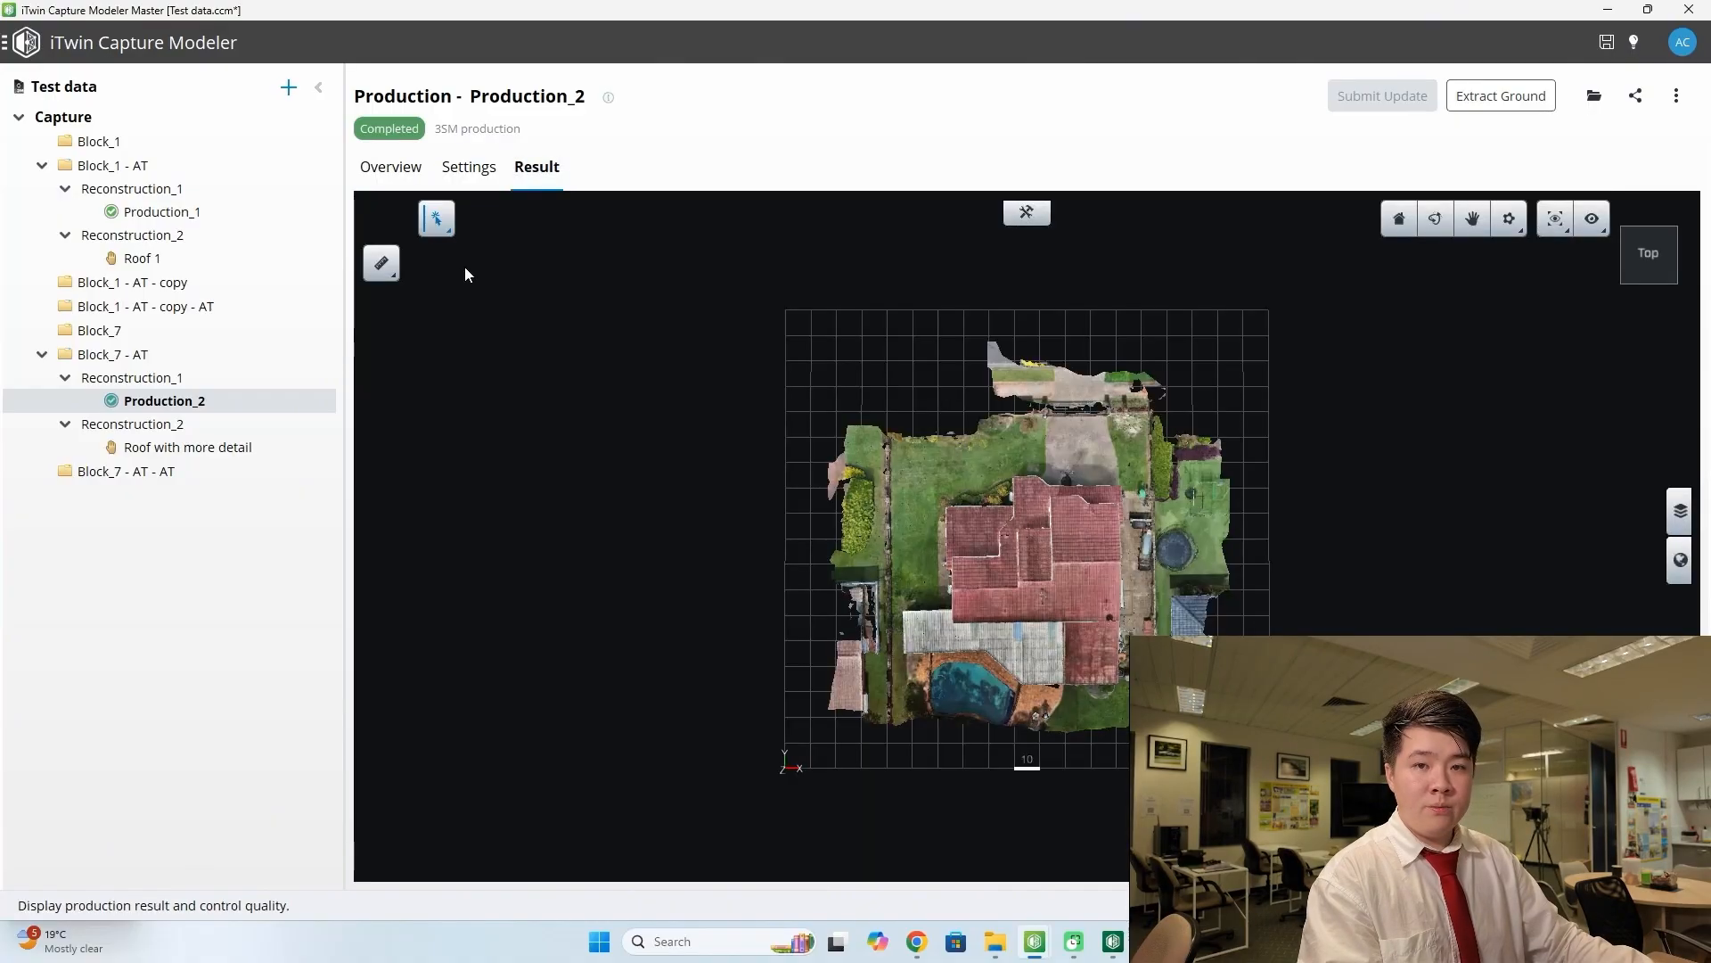
{"action": "left_click_drag", "start_coordinate": [908, 540], "coordinate": [1043, 611]}
{"action": "scroll", "coordinate": [1025, 599], "scroll_direction": "up", "scroll_amount": 10}
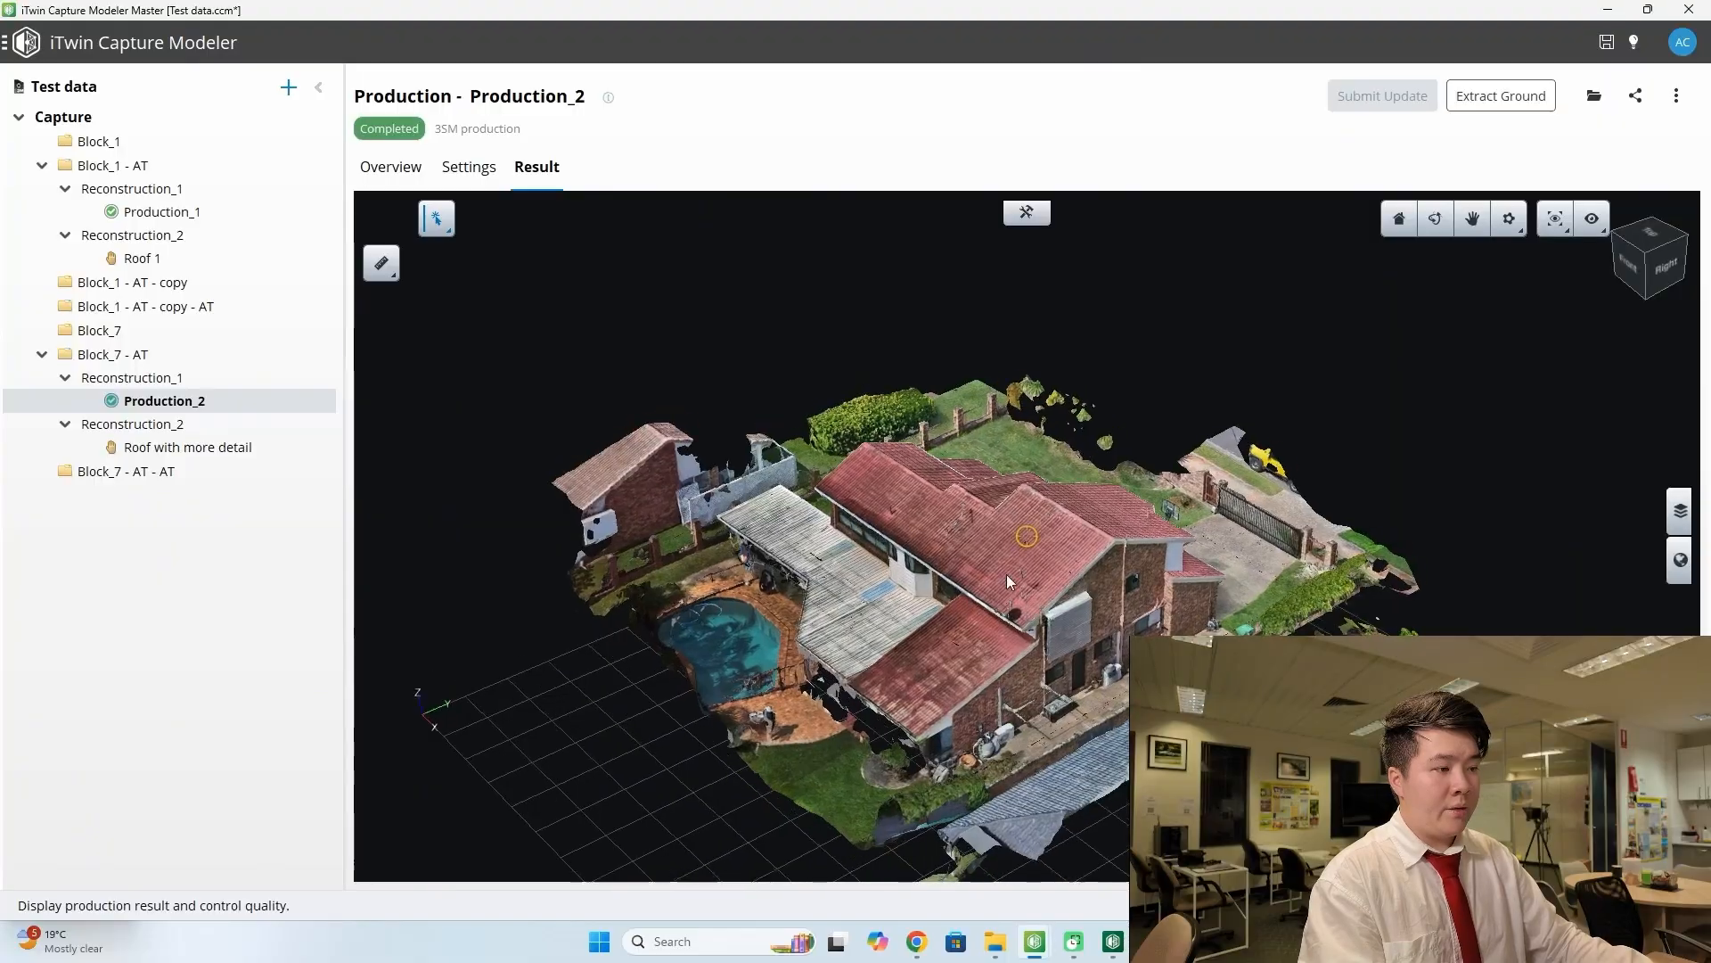
{"action": "left_click_drag", "start_coordinate": [852, 595], "coordinate": [889, 604]}
{"action": "scroll", "coordinate": [746, 603], "scroll_direction": "up", "scroll_amount": 3}
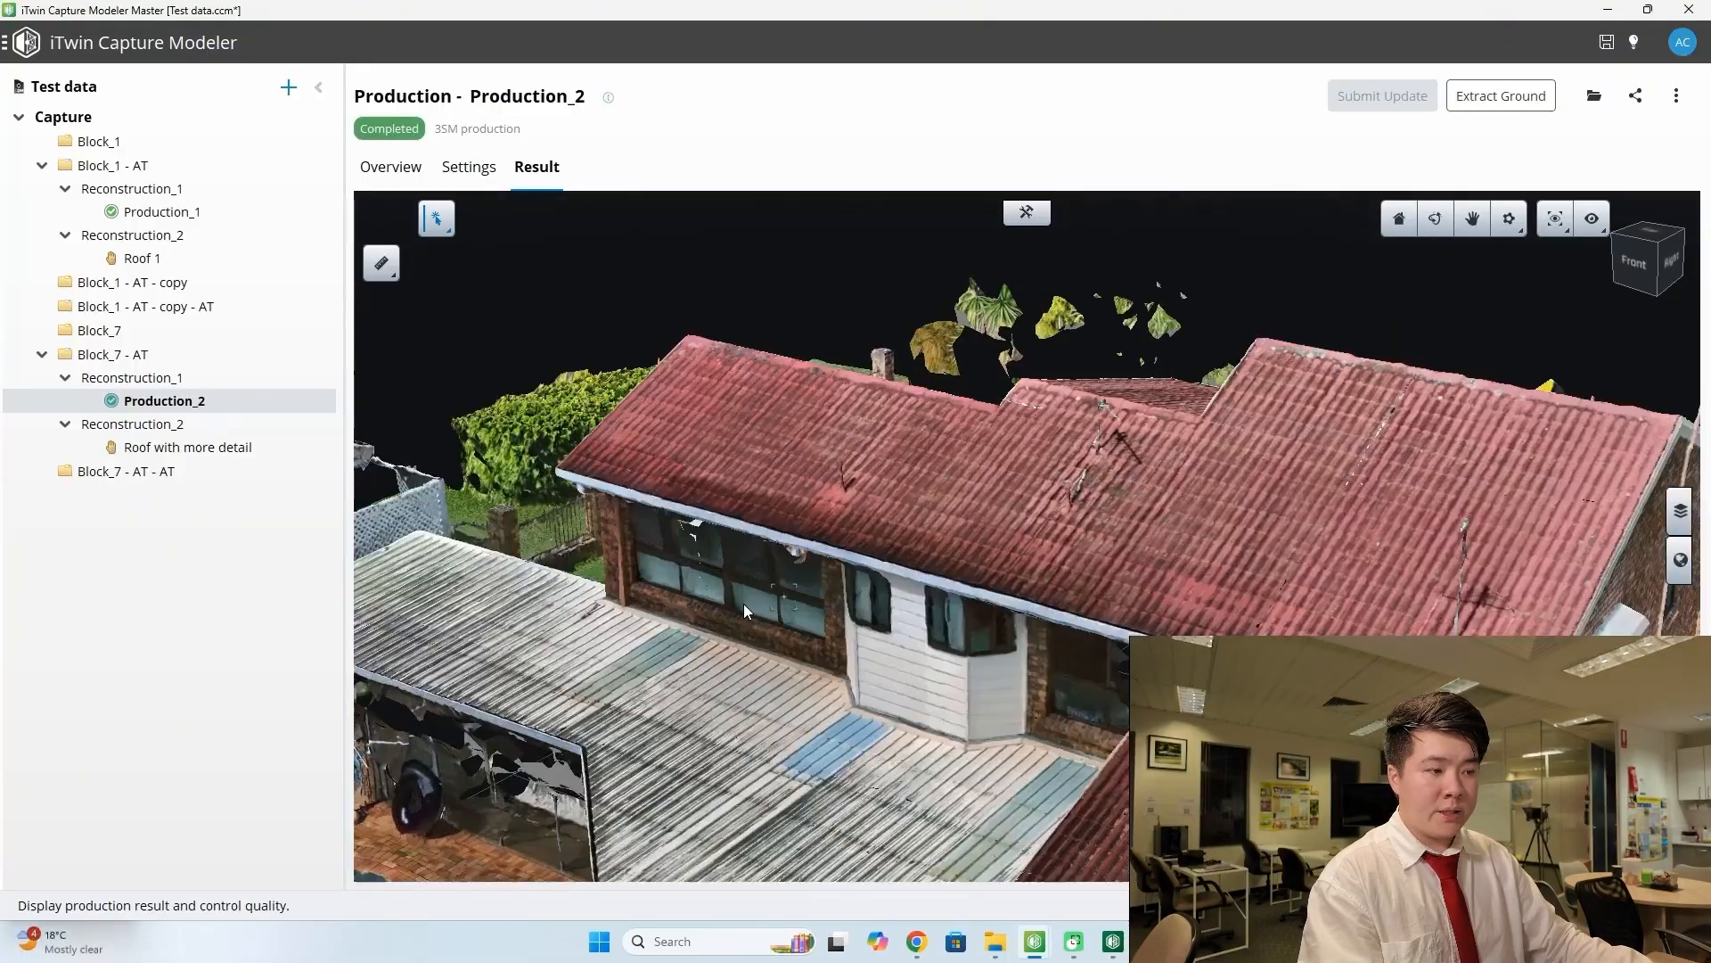
{"action": "left_click_drag", "start_coordinate": [743, 603], "coordinate": [1074, 624]}
{"action": "scroll", "coordinate": [705, 580], "scroll_direction": "up", "scroll_amount": 5}
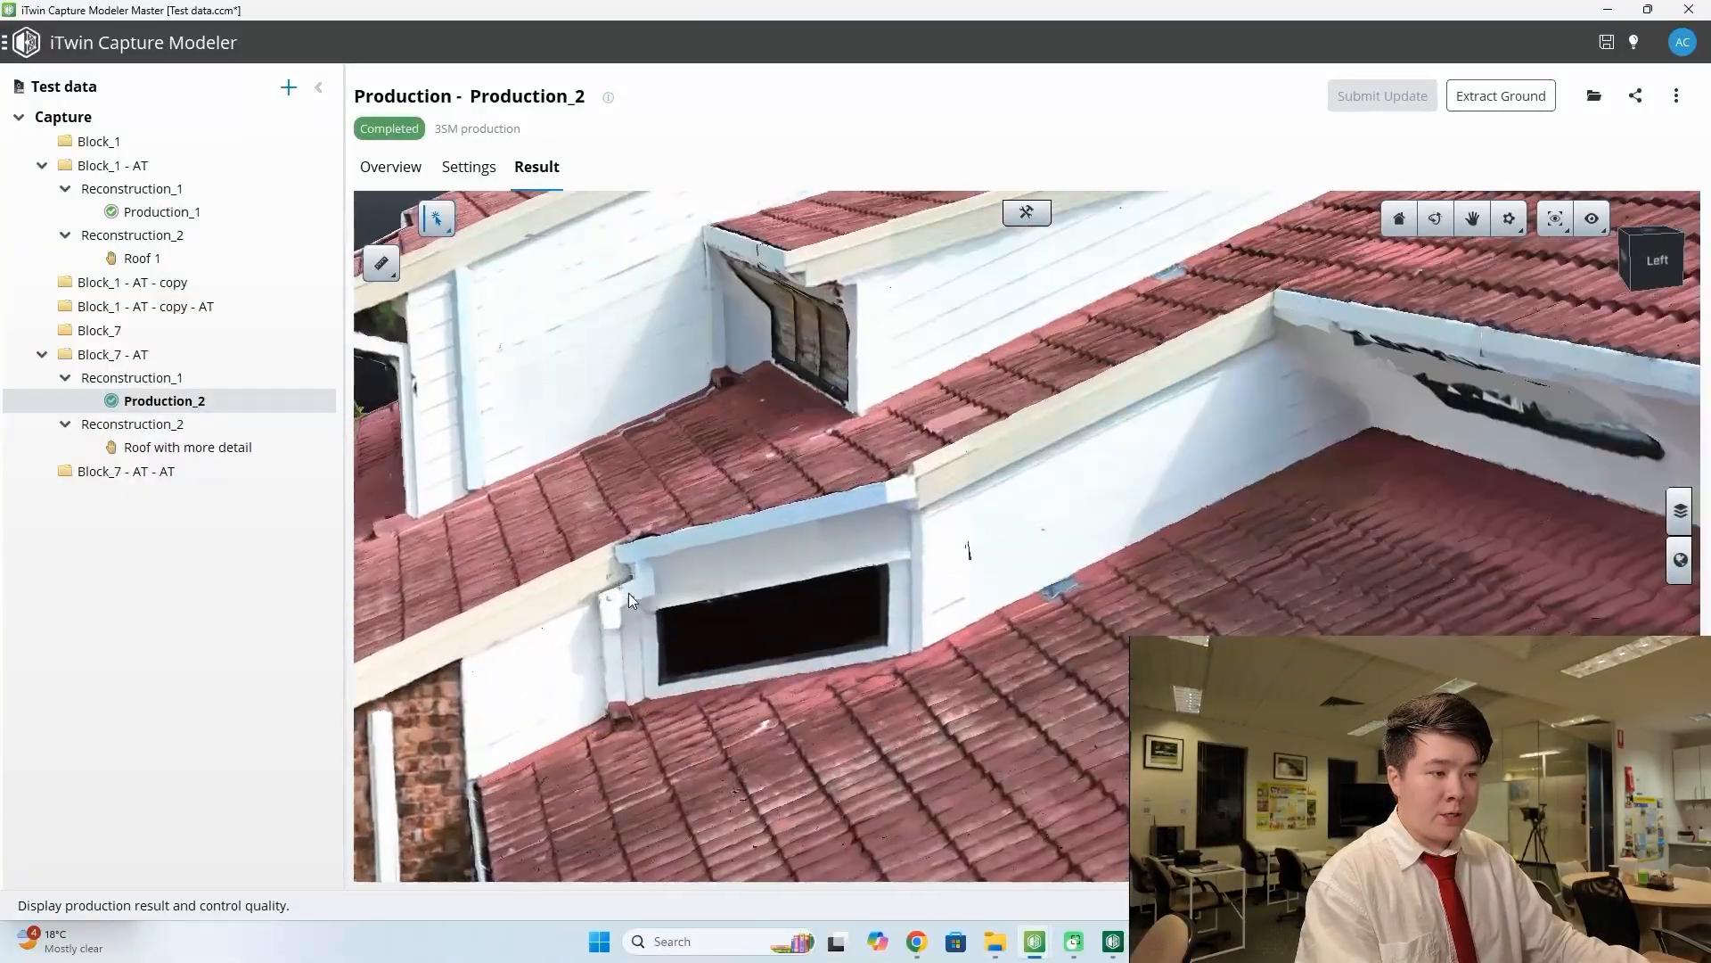
{"action": "left_click_drag", "start_coordinate": [700, 582], "coordinate": [907, 569]}
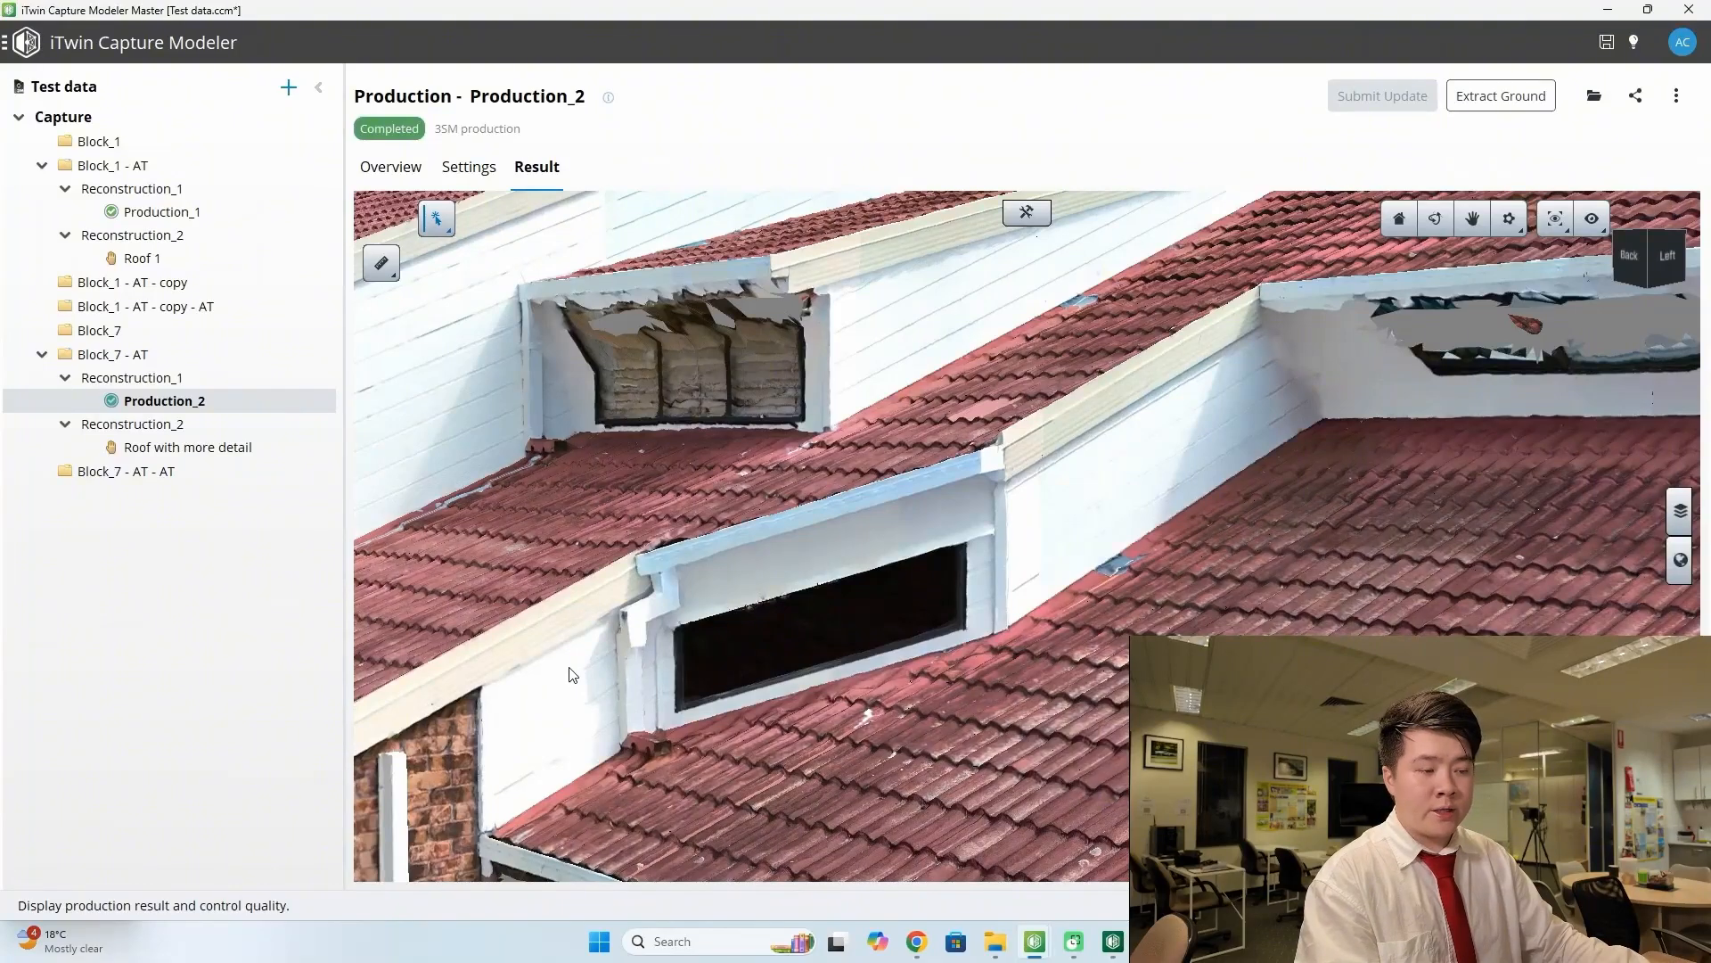
- Open the Production_1 result and inspect its roof edges and the walls and windows beneath them in 3D
{"action": "scroll", "coordinate": [497, 722], "scroll_direction": "down", "scroll_amount": 2}
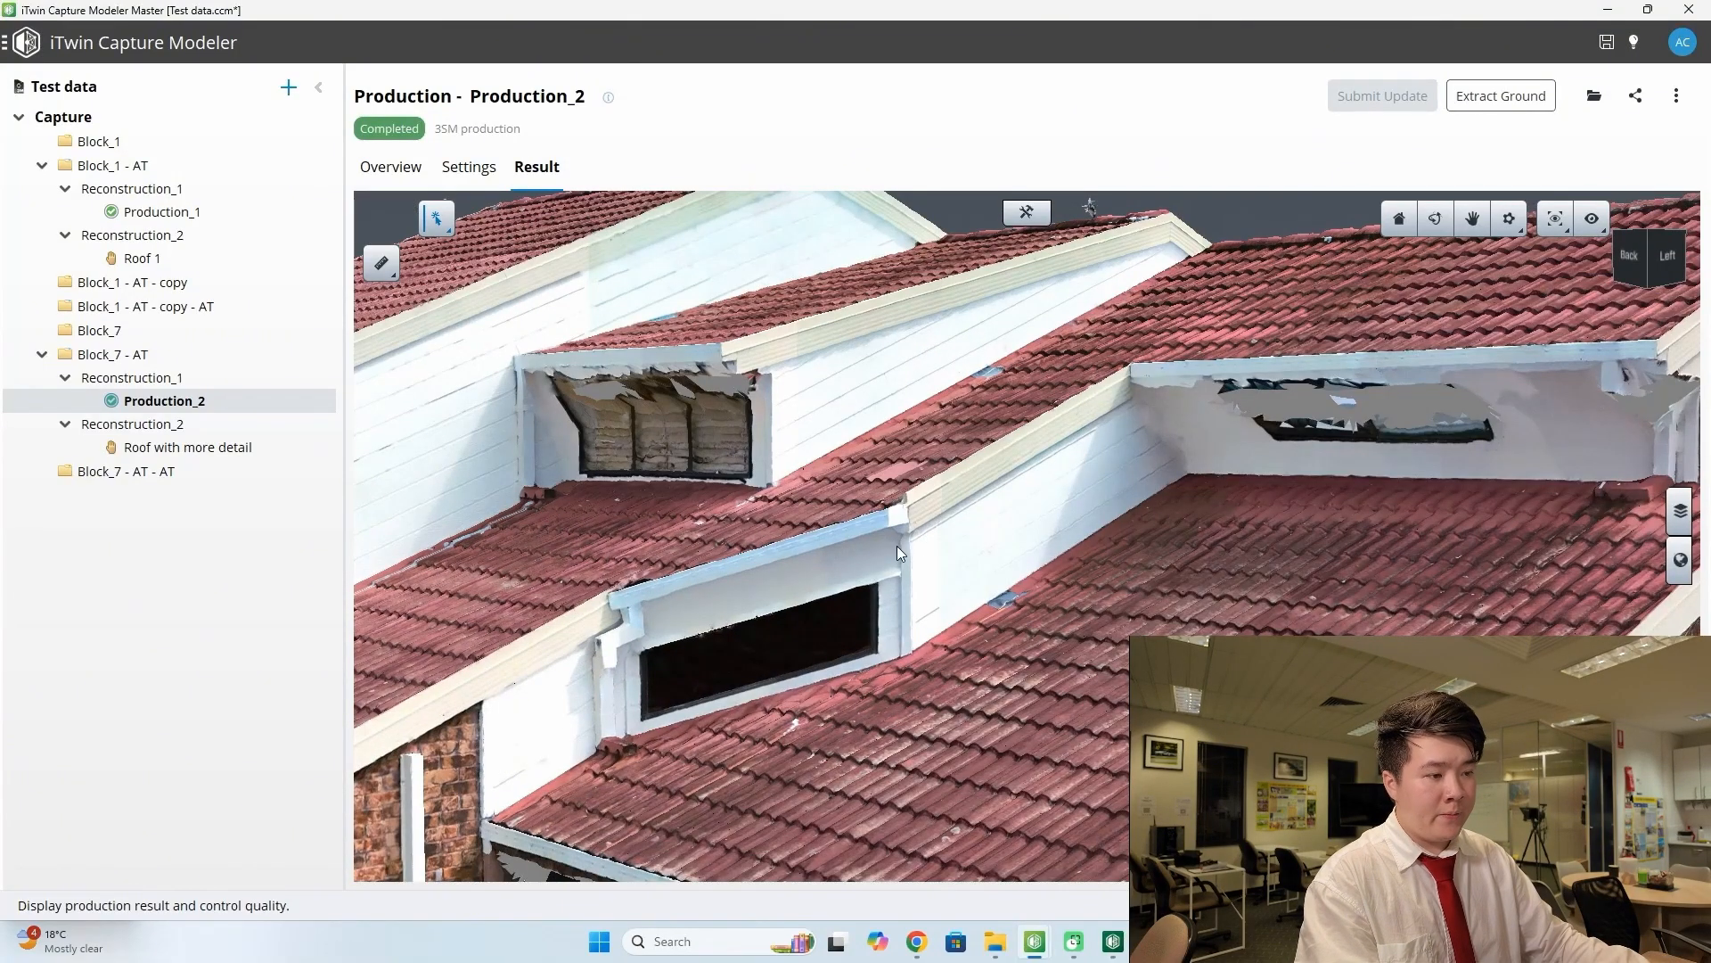
{"action": "left_click", "coordinate": [165, 214]}
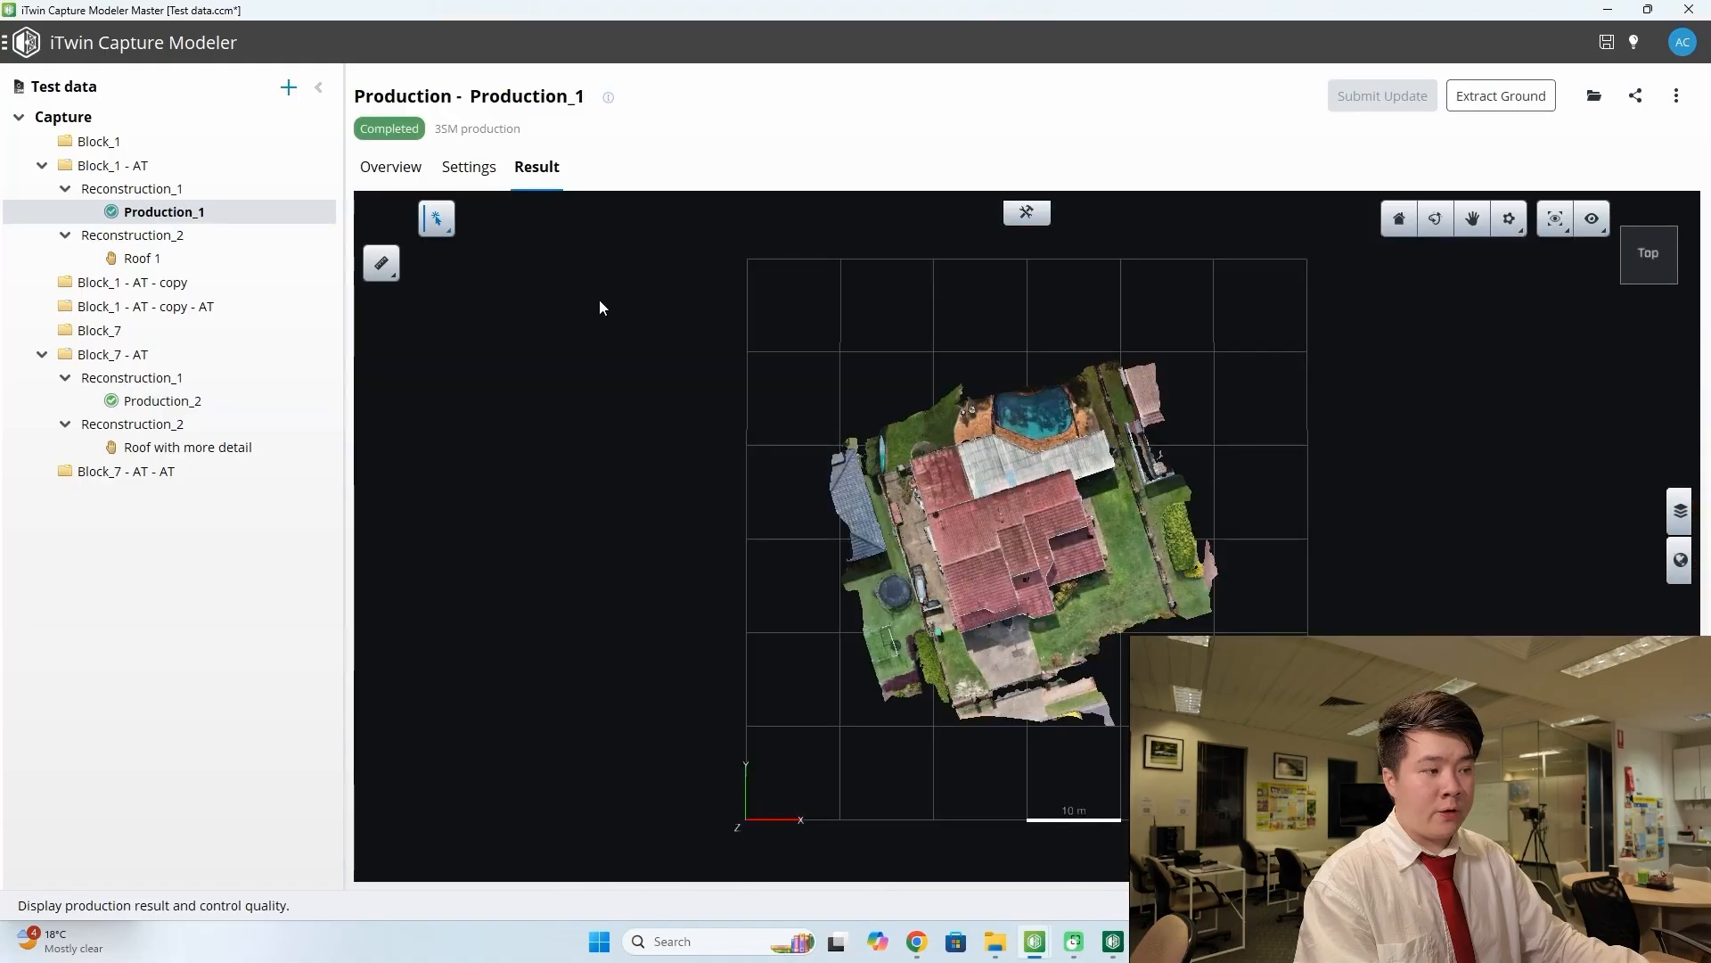
{"action": "left_click_drag", "start_coordinate": [1100, 623], "coordinate": [772, 410]}
{"action": "scroll", "coordinate": [1023, 573], "scroll_direction": "up", "scroll_amount": 6}
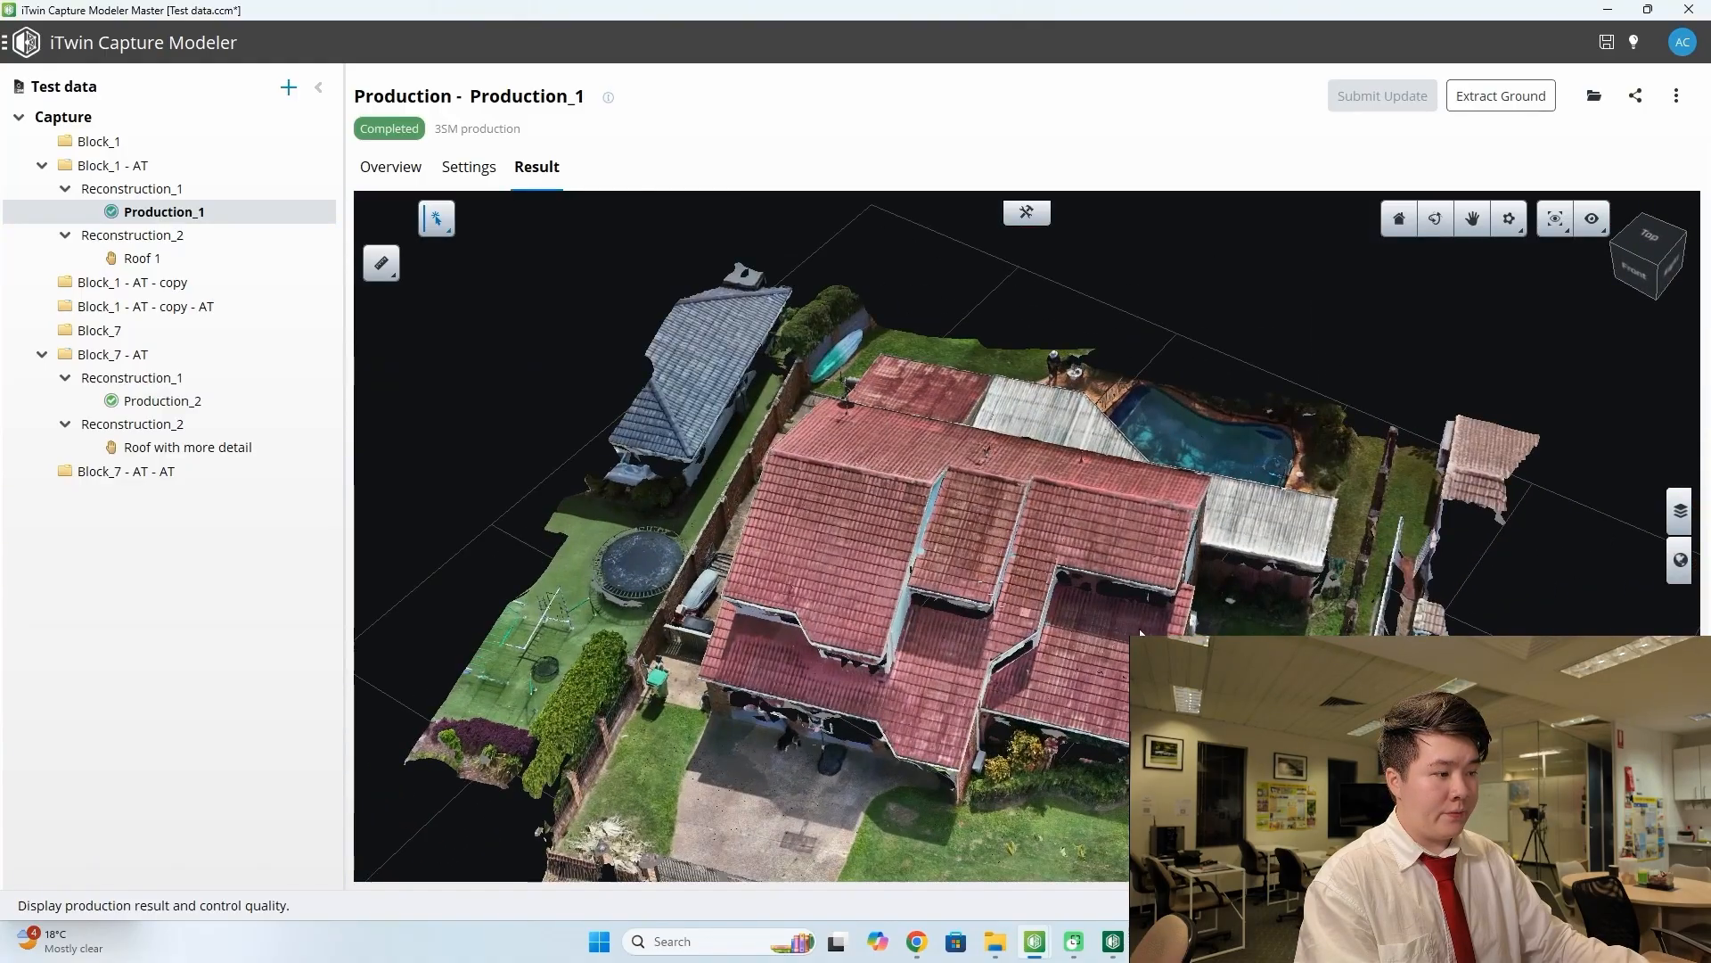
{"action": "left_click_drag", "start_coordinate": [1139, 628], "coordinate": [977, 635]}
{"action": "scroll", "coordinate": [981, 643], "scroll_direction": "up", "scroll_amount": 5}
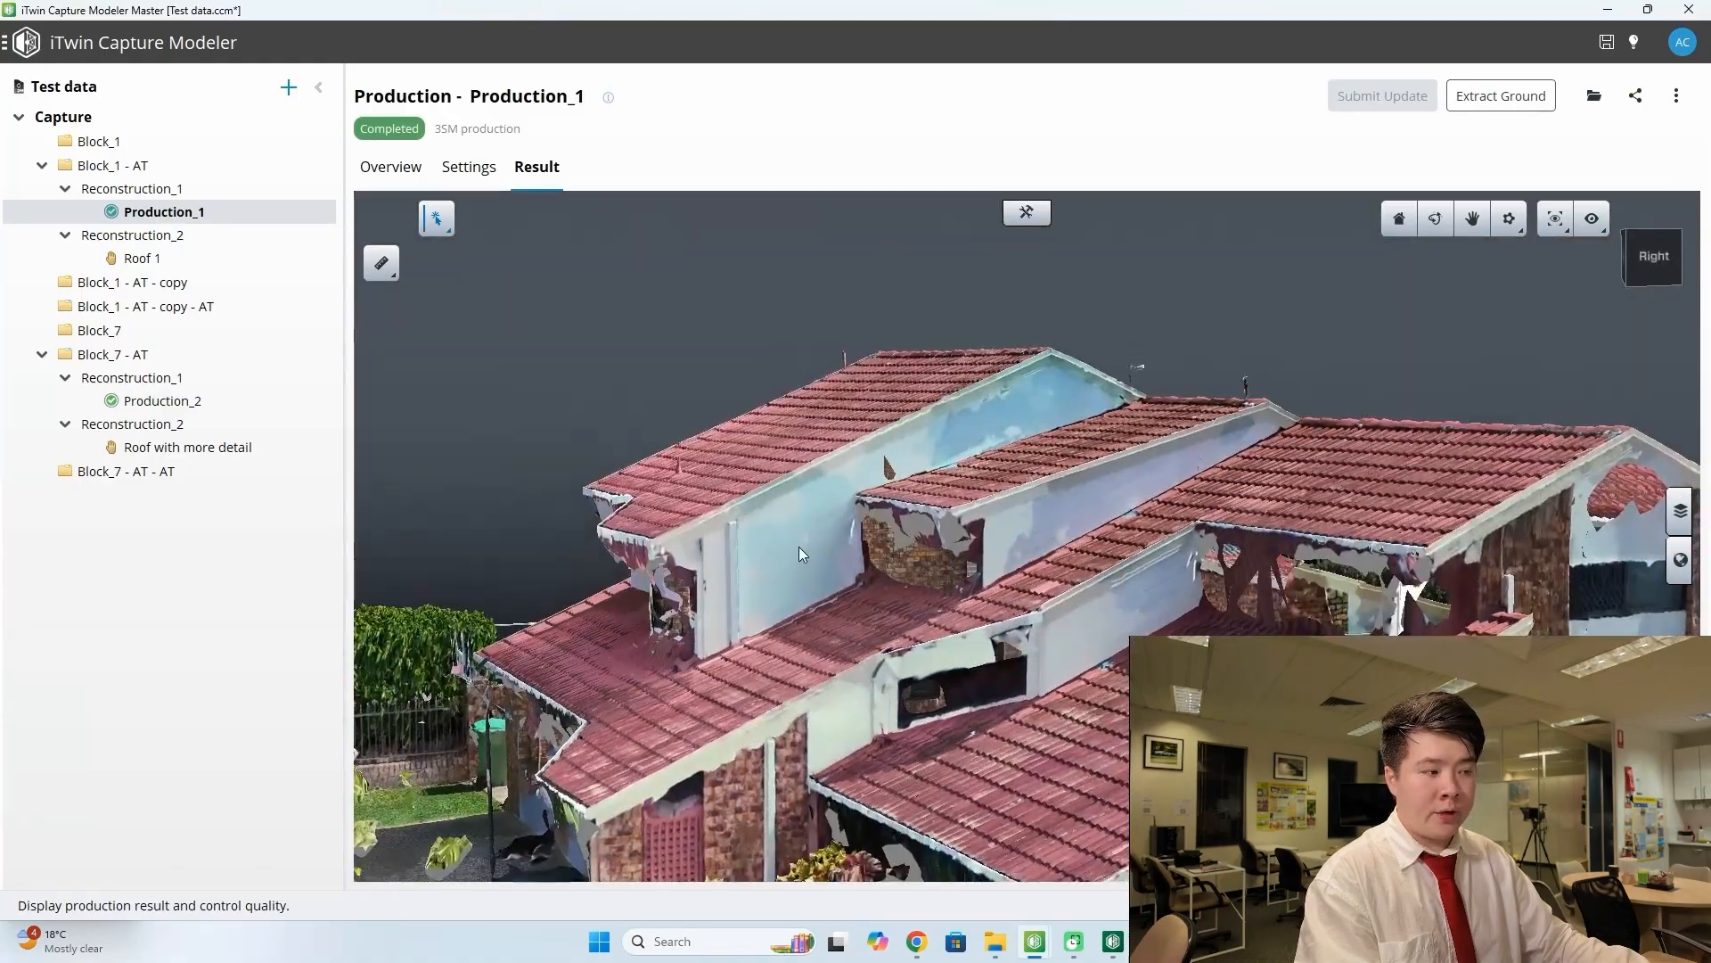
{"action": "left_click_drag", "start_coordinate": [798, 547], "coordinate": [574, 551]}
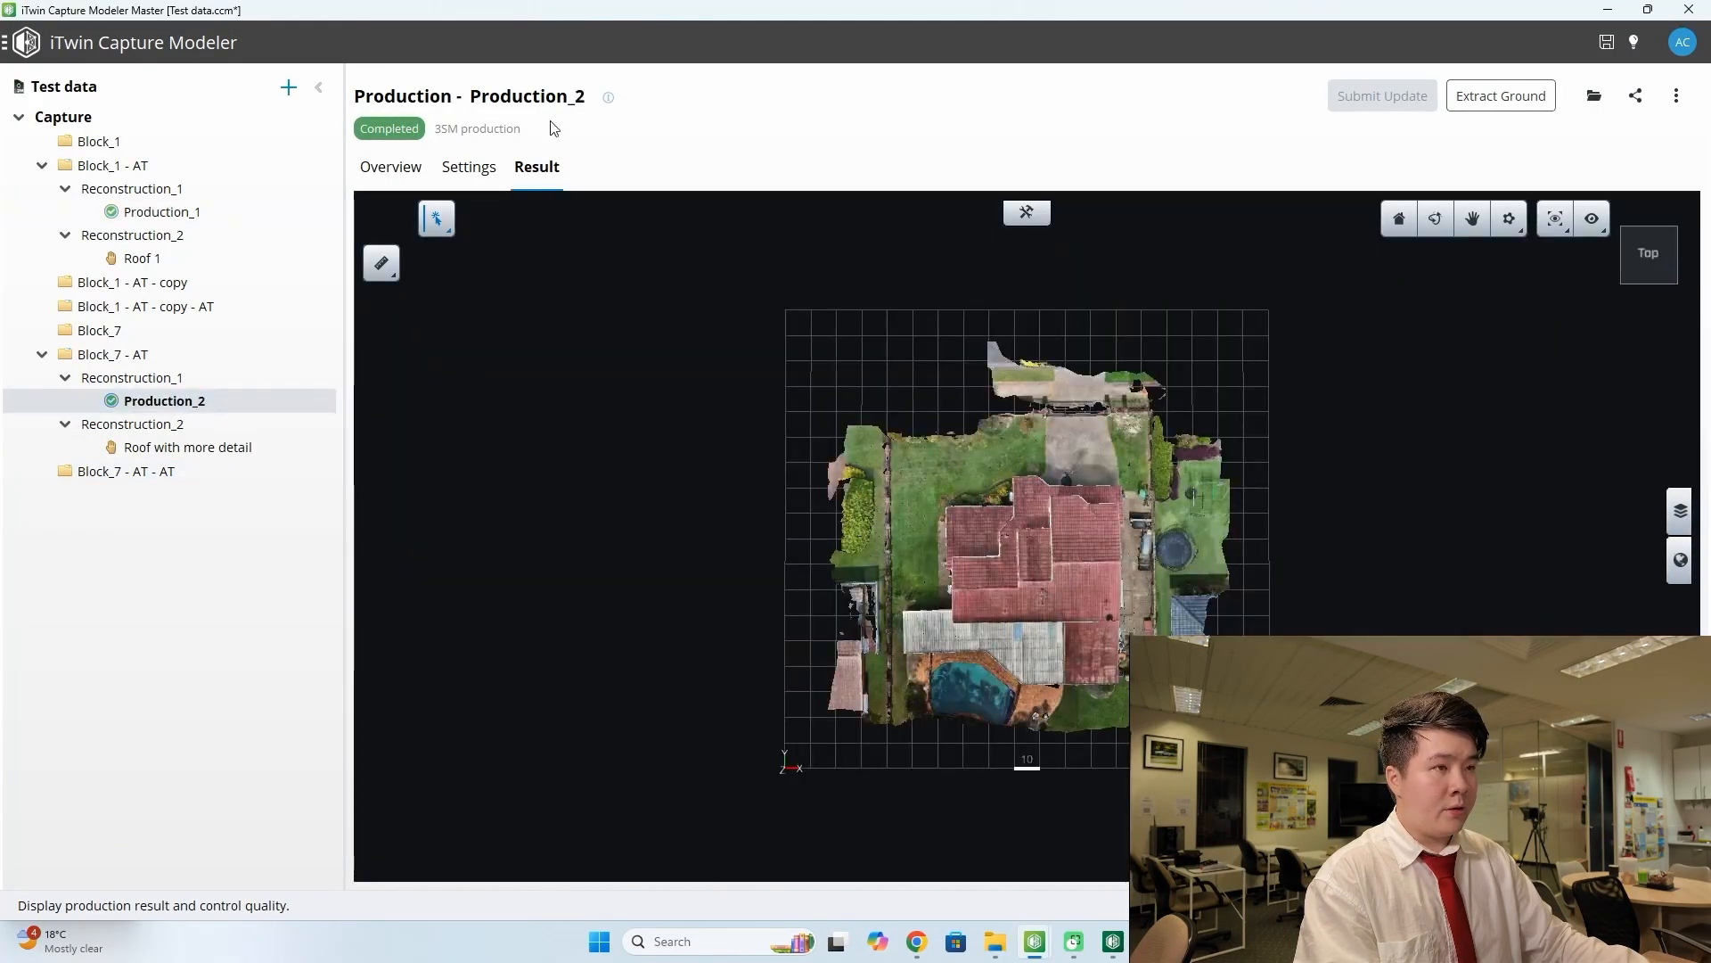
- Return to the Production_2 result and examine the same roof edges and windows up close for comparison
{"action": "left_click_drag", "start_coordinate": [1103, 462], "coordinate": [1364, 572]}
{"action": "scroll", "coordinate": [972, 564], "scroll_direction": "up", "scroll_amount": 2}
{"action": "scroll", "coordinate": [970, 579], "scroll_direction": "up", "scroll_amount": 5}
{"action": "left_click_drag", "start_coordinate": [944, 580], "coordinate": [1146, 493]}
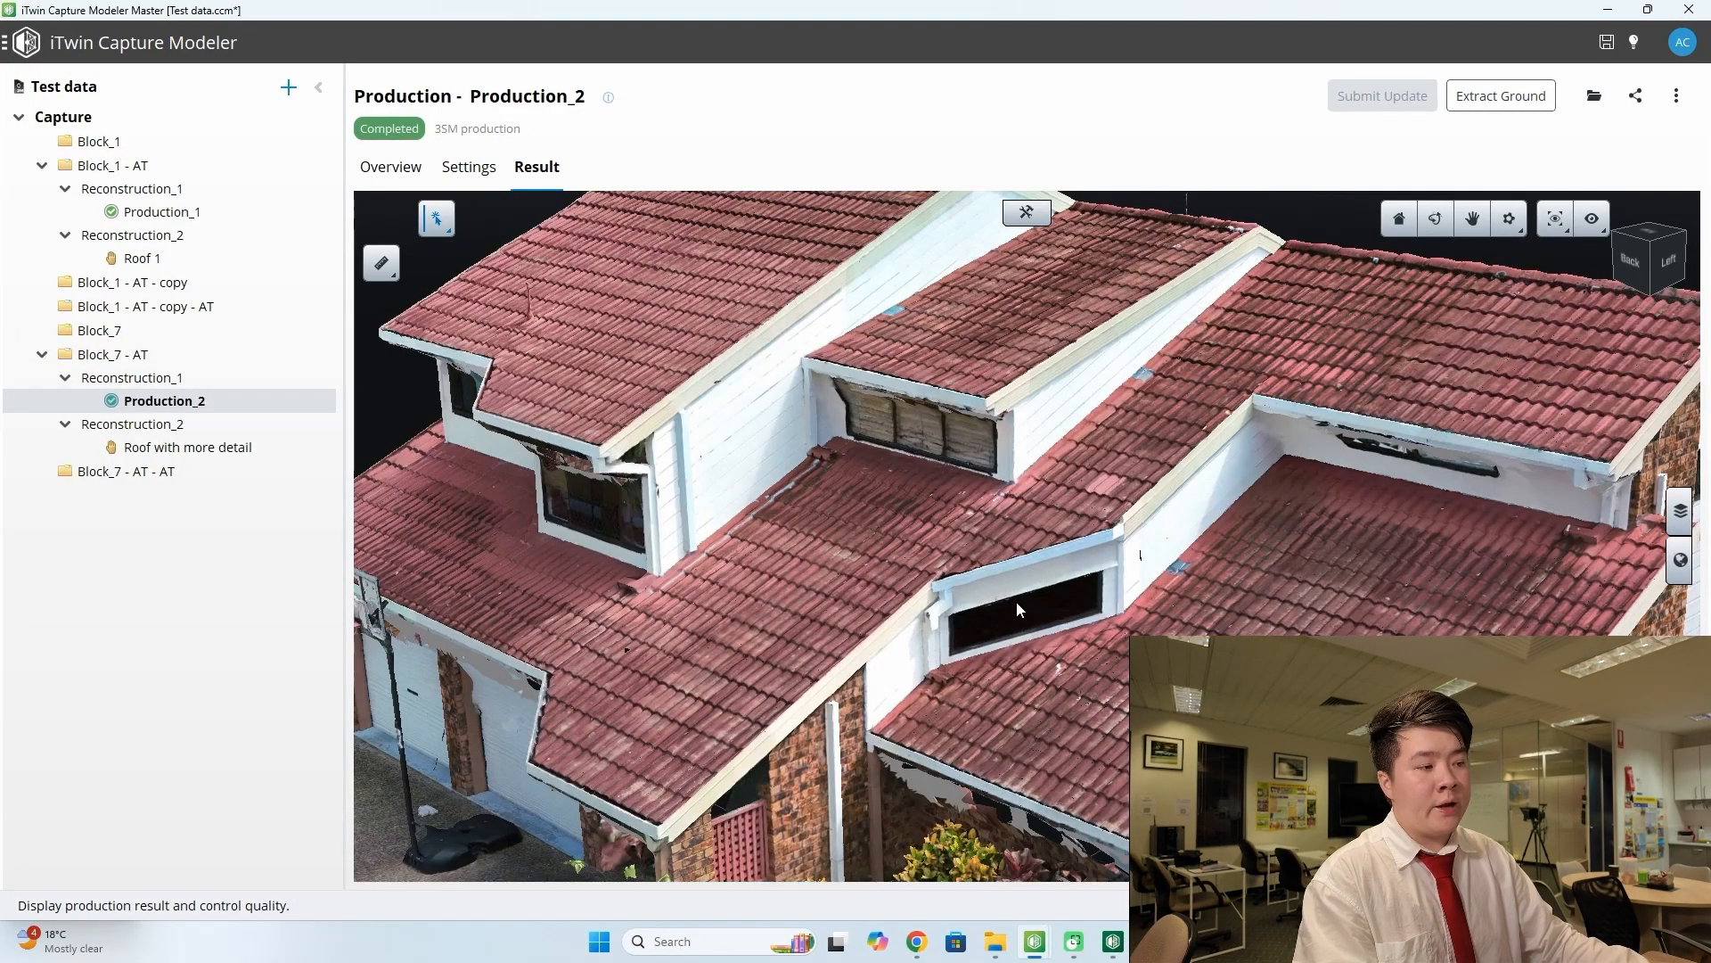
{"action": "left_click_drag", "start_coordinate": [1016, 600], "coordinate": [806, 623]}
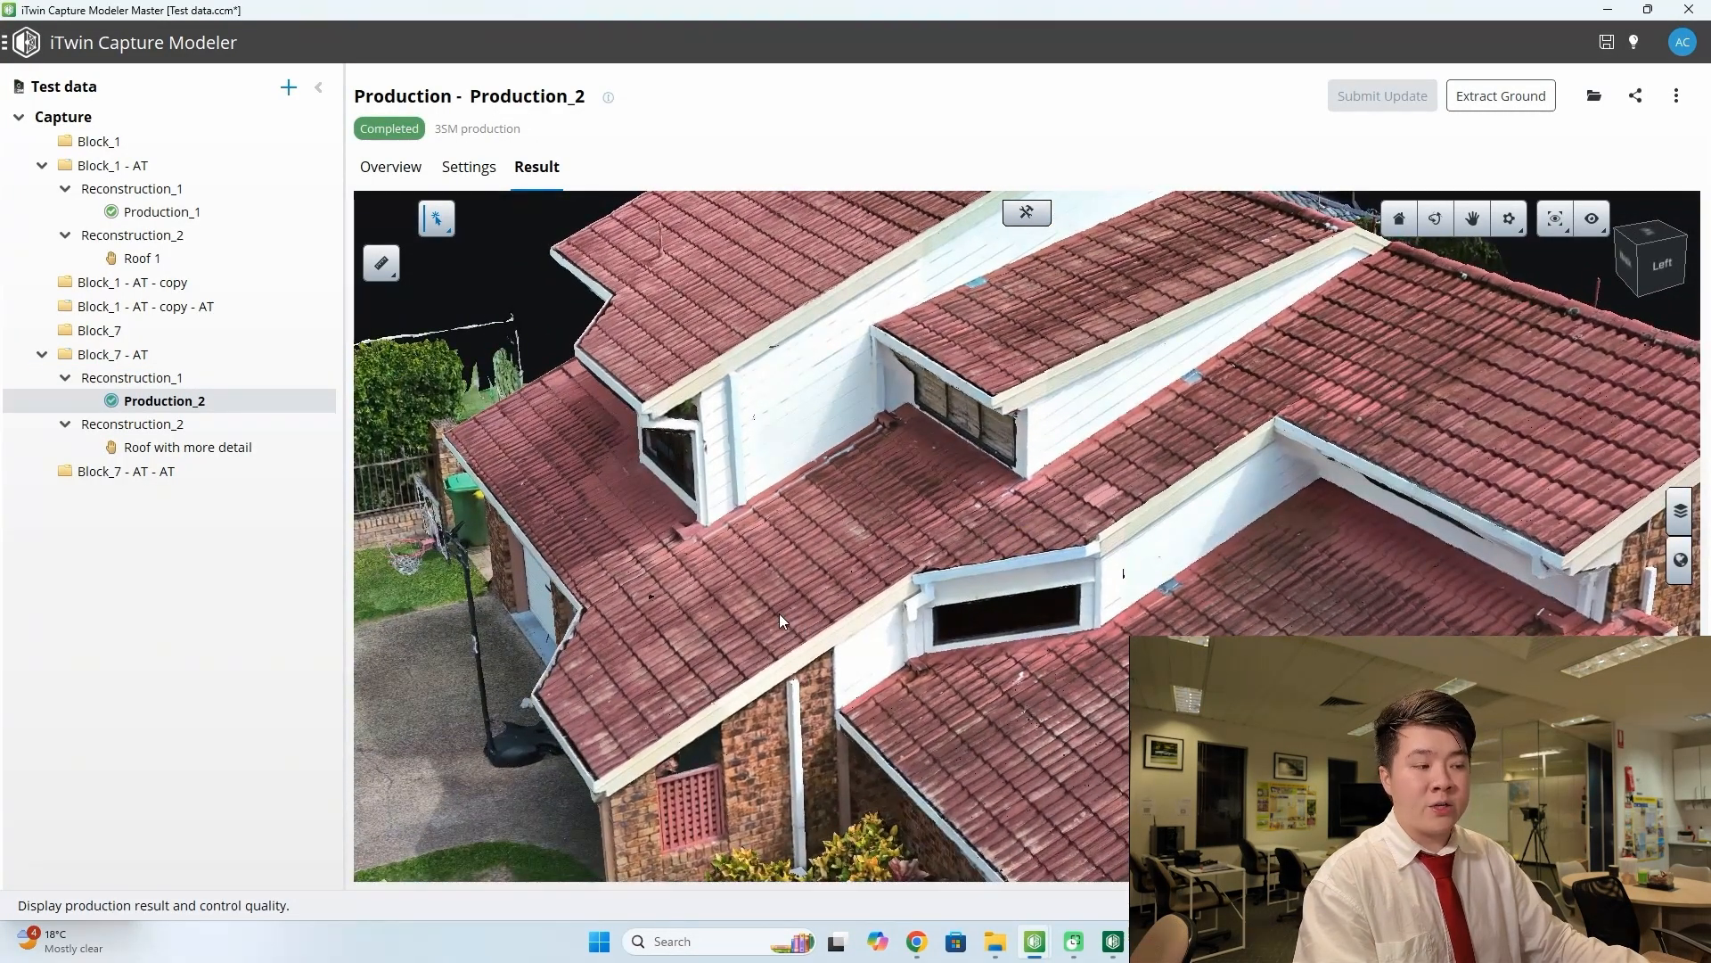
- Reopen the Production_1 result and check its roof once more against the other mesh
{"action": "left_click", "coordinate": [163, 216]}
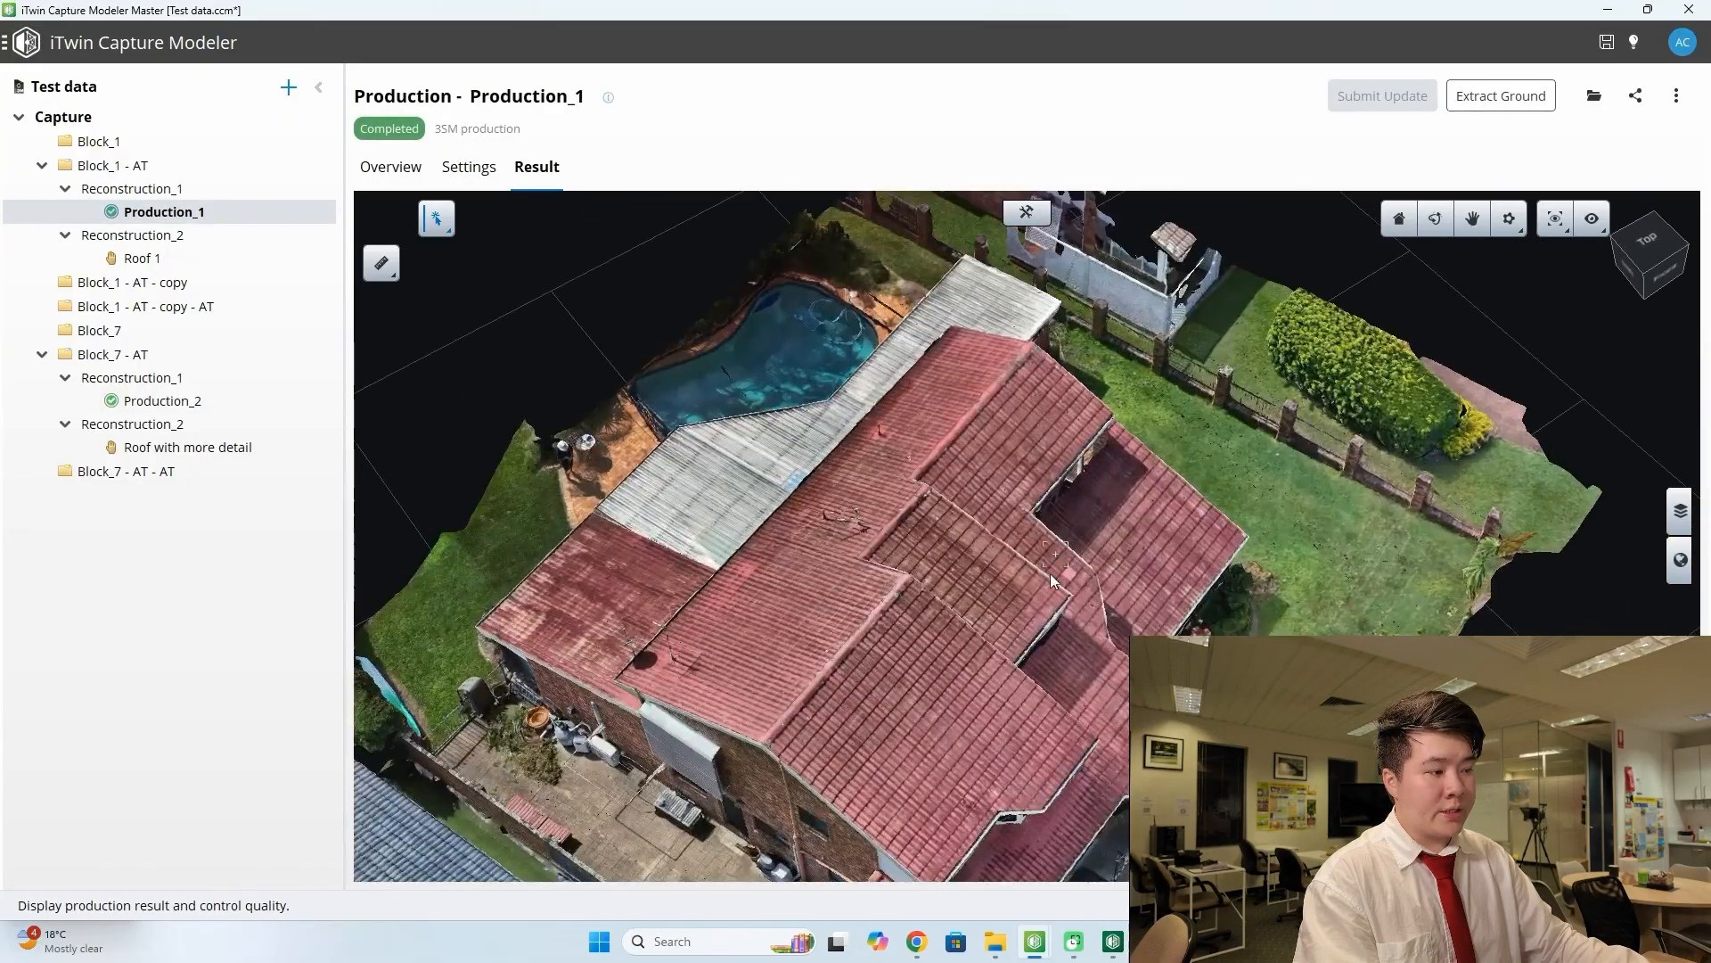
{"action": "left_click_drag", "start_coordinate": [1050, 574], "coordinate": [534, 462]}
{"action": "scroll", "coordinate": [740, 526], "scroll_direction": "up", "scroll_amount": 3}
- Reopen the Production_2 result and inspect the house sides, the paved pool area and fence, and the metal patio roof
{"action": "left_click", "coordinate": [141, 406]}
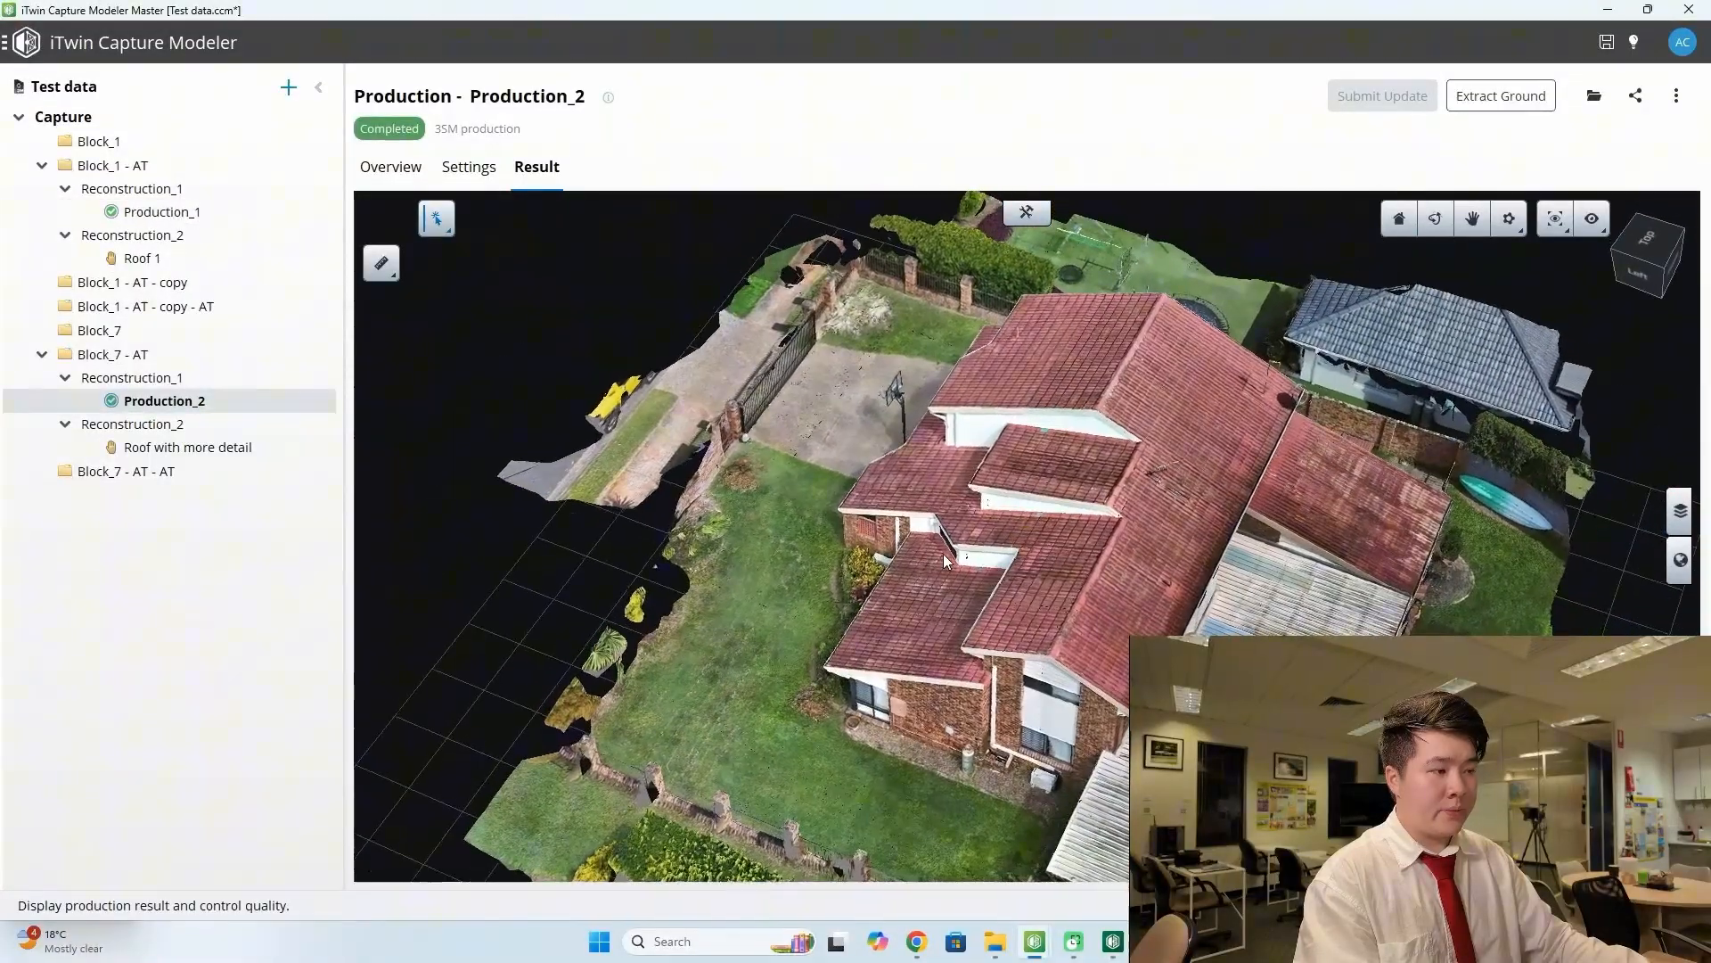
{"action": "left_click_drag", "start_coordinate": [943, 555], "coordinate": [902, 649]}
{"action": "scroll", "coordinate": [1012, 517], "scroll_direction": "up", "scroll_amount": 3}
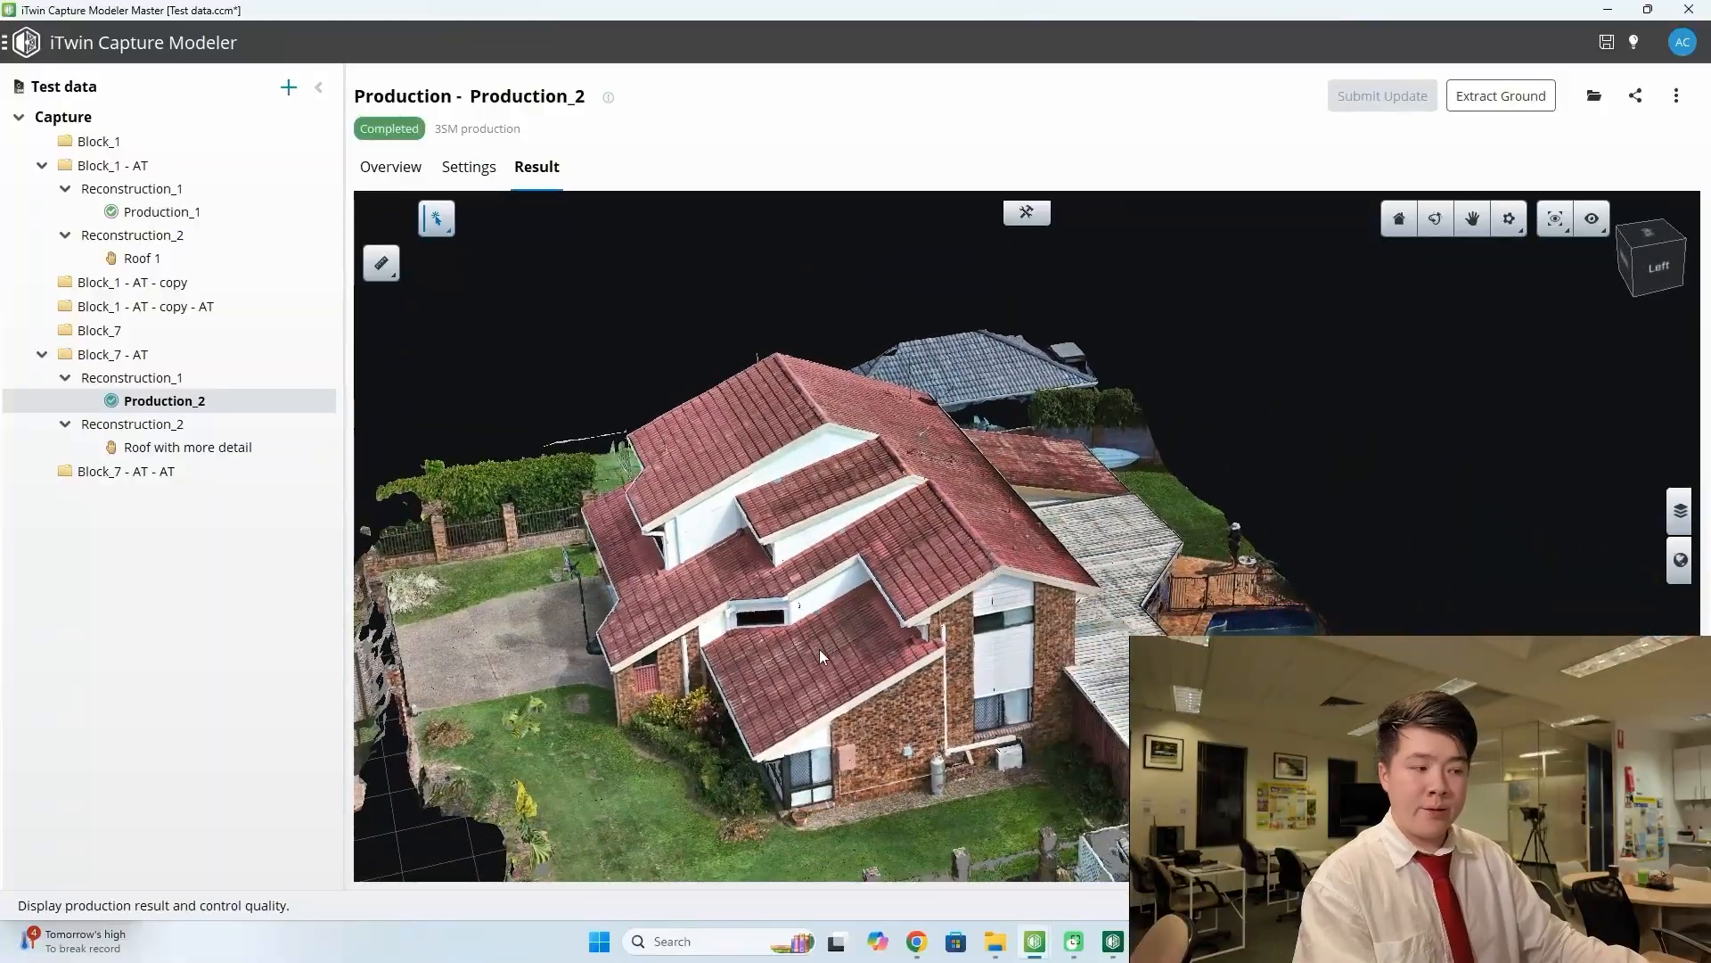
{"action": "left_click_drag", "start_coordinate": [1220, 633], "coordinate": [597, 655]}
{"action": "scroll", "coordinate": [1150, 758], "scroll_direction": "up", "scroll_amount": 5}
{"action": "scroll", "coordinate": [1417, 748], "scroll_direction": "up", "scroll_amount": 3}
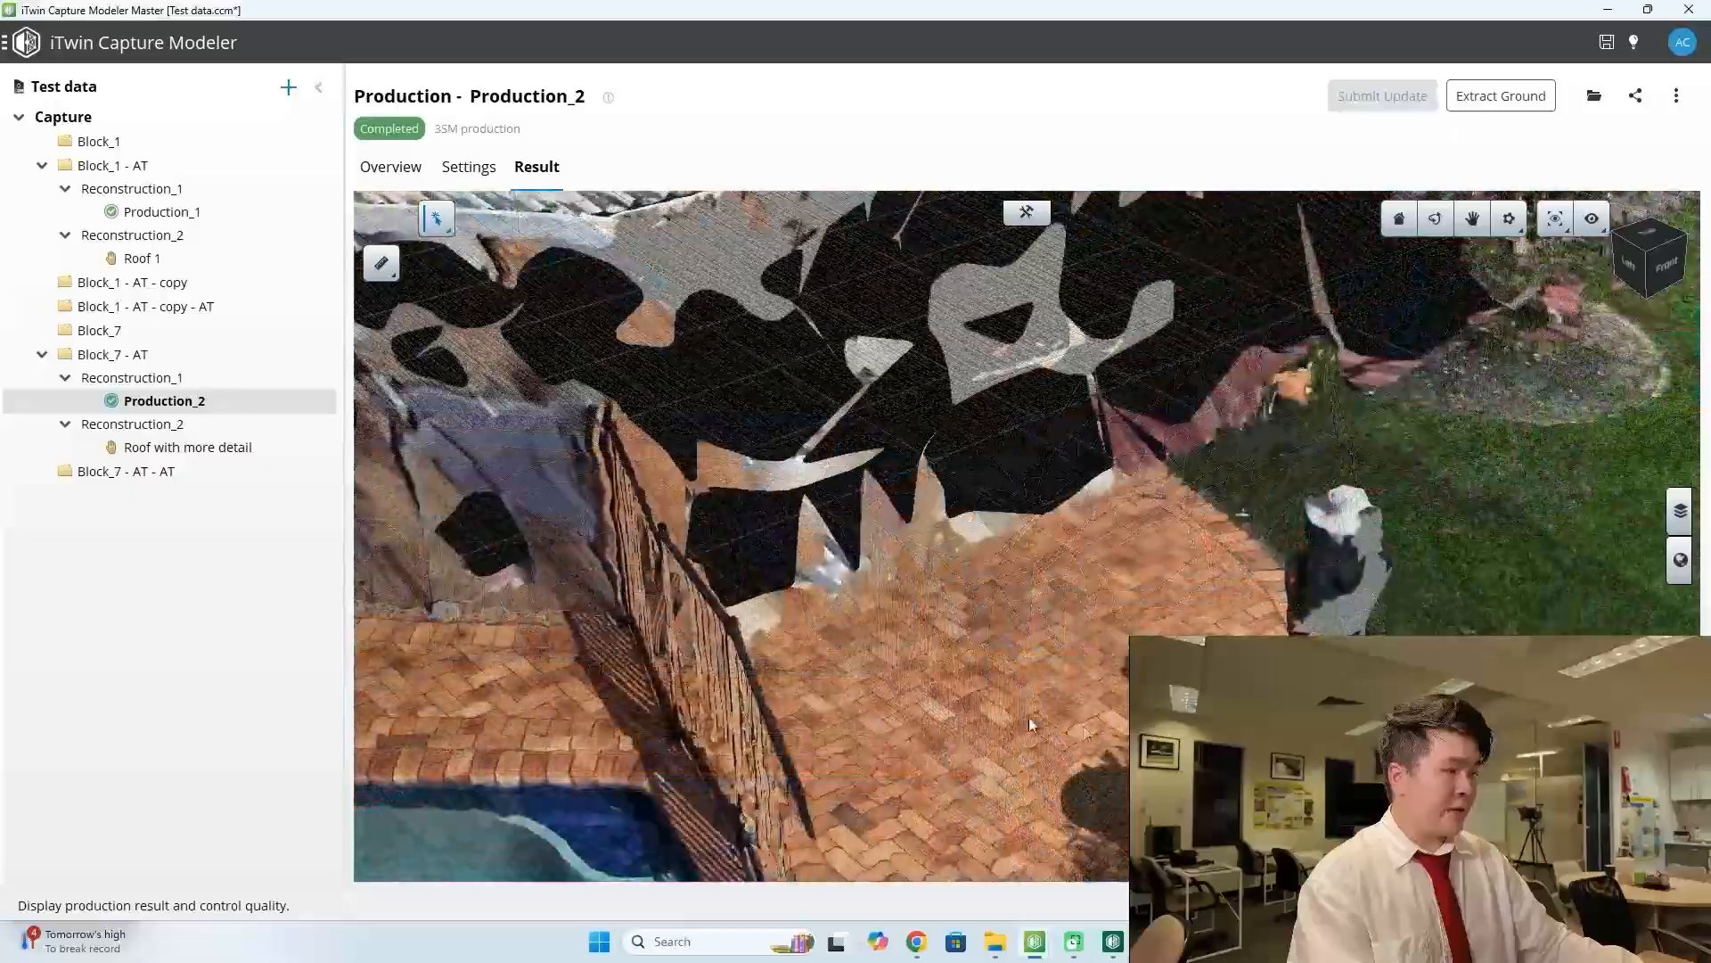
{"action": "left_click_drag", "start_coordinate": [1027, 724], "coordinate": [1101, 695]}
{"action": "scroll", "coordinate": [1181, 646], "scroll_direction": "down", "scroll_amount": 4}
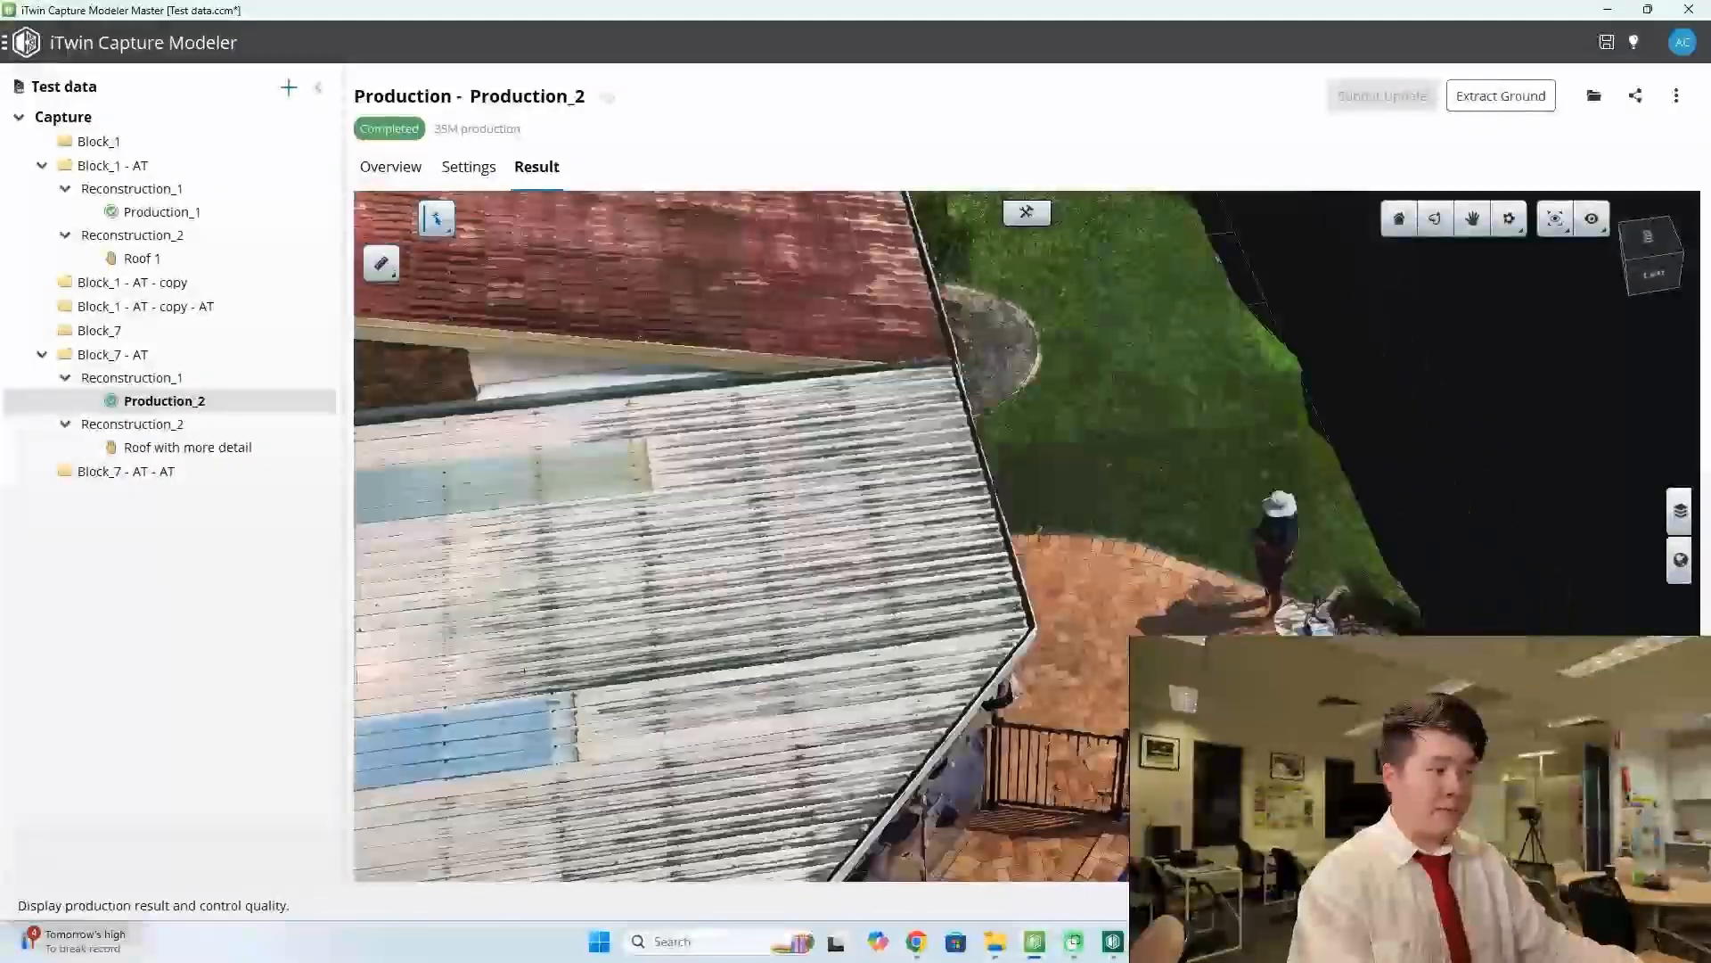
{"action": "middle_click_drag", "start_coordinate": [637, 764], "coordinate": [1030, 660]}
{"action": "left_click_drag", "start_coordinate": [1030, 661], "coordinate": [988, 531]}
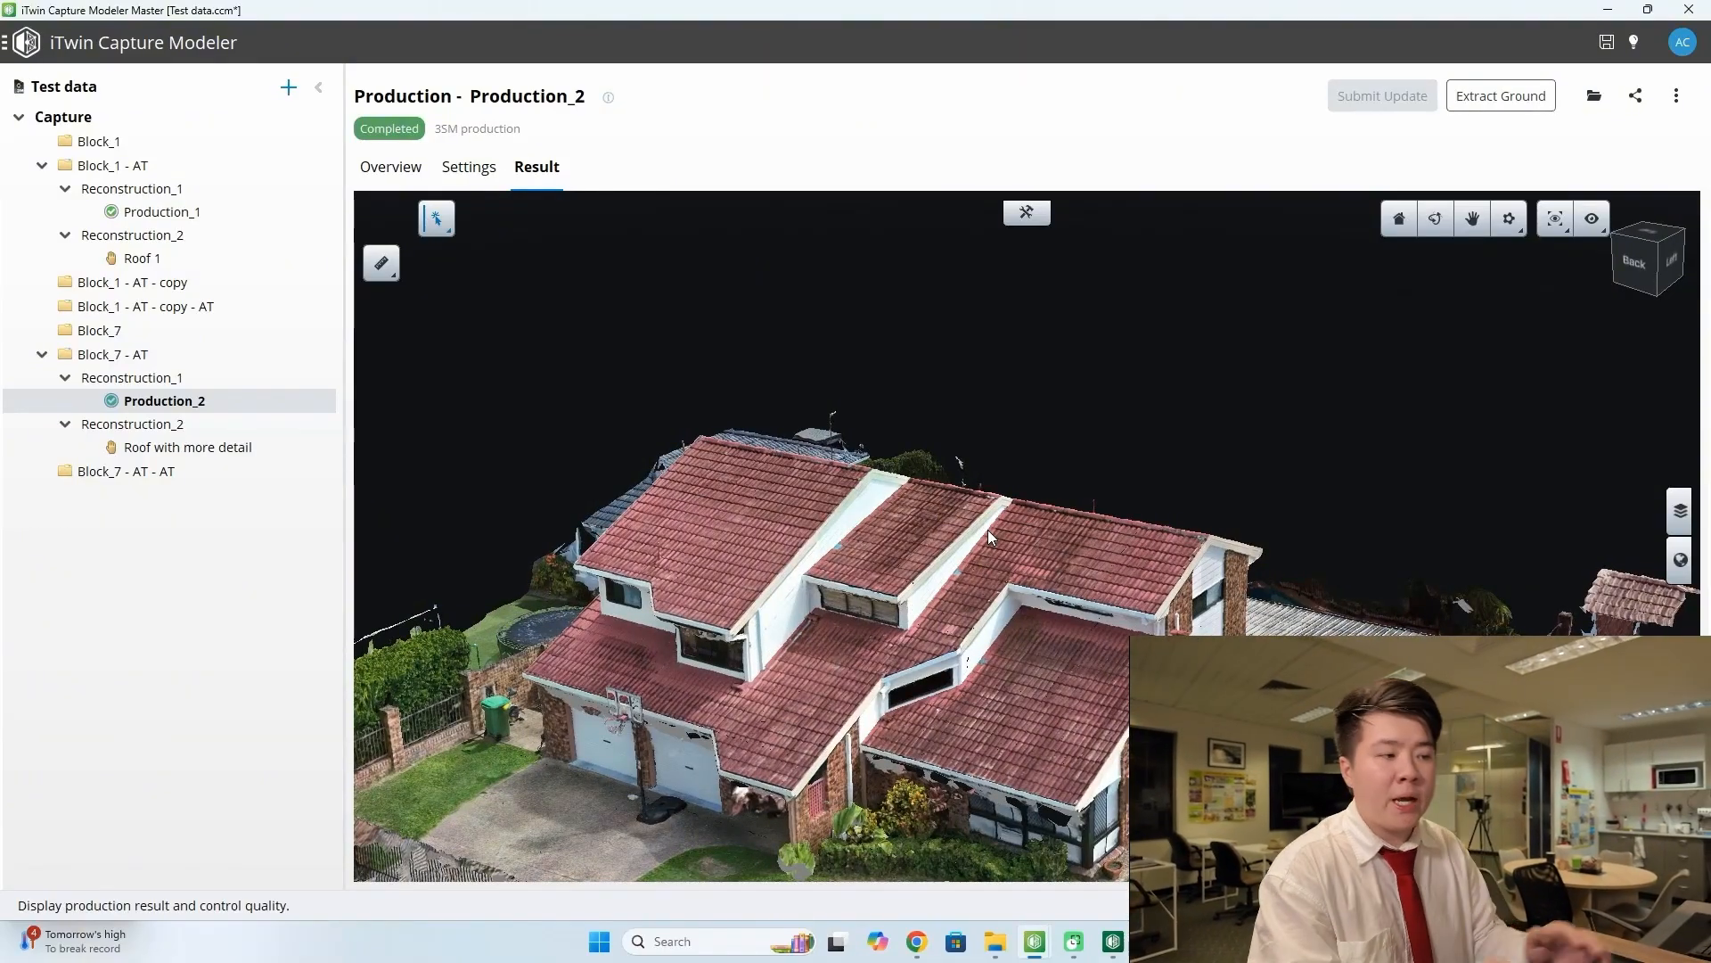
- Activate the Orbit tool and examine the Production_2 mesh from above, covering the tiled roof, antennas and metal patio roof
{"action": "scroll", "coordinate": [933, 609], "scroll_direction": "up", "scroll_amount": 2}
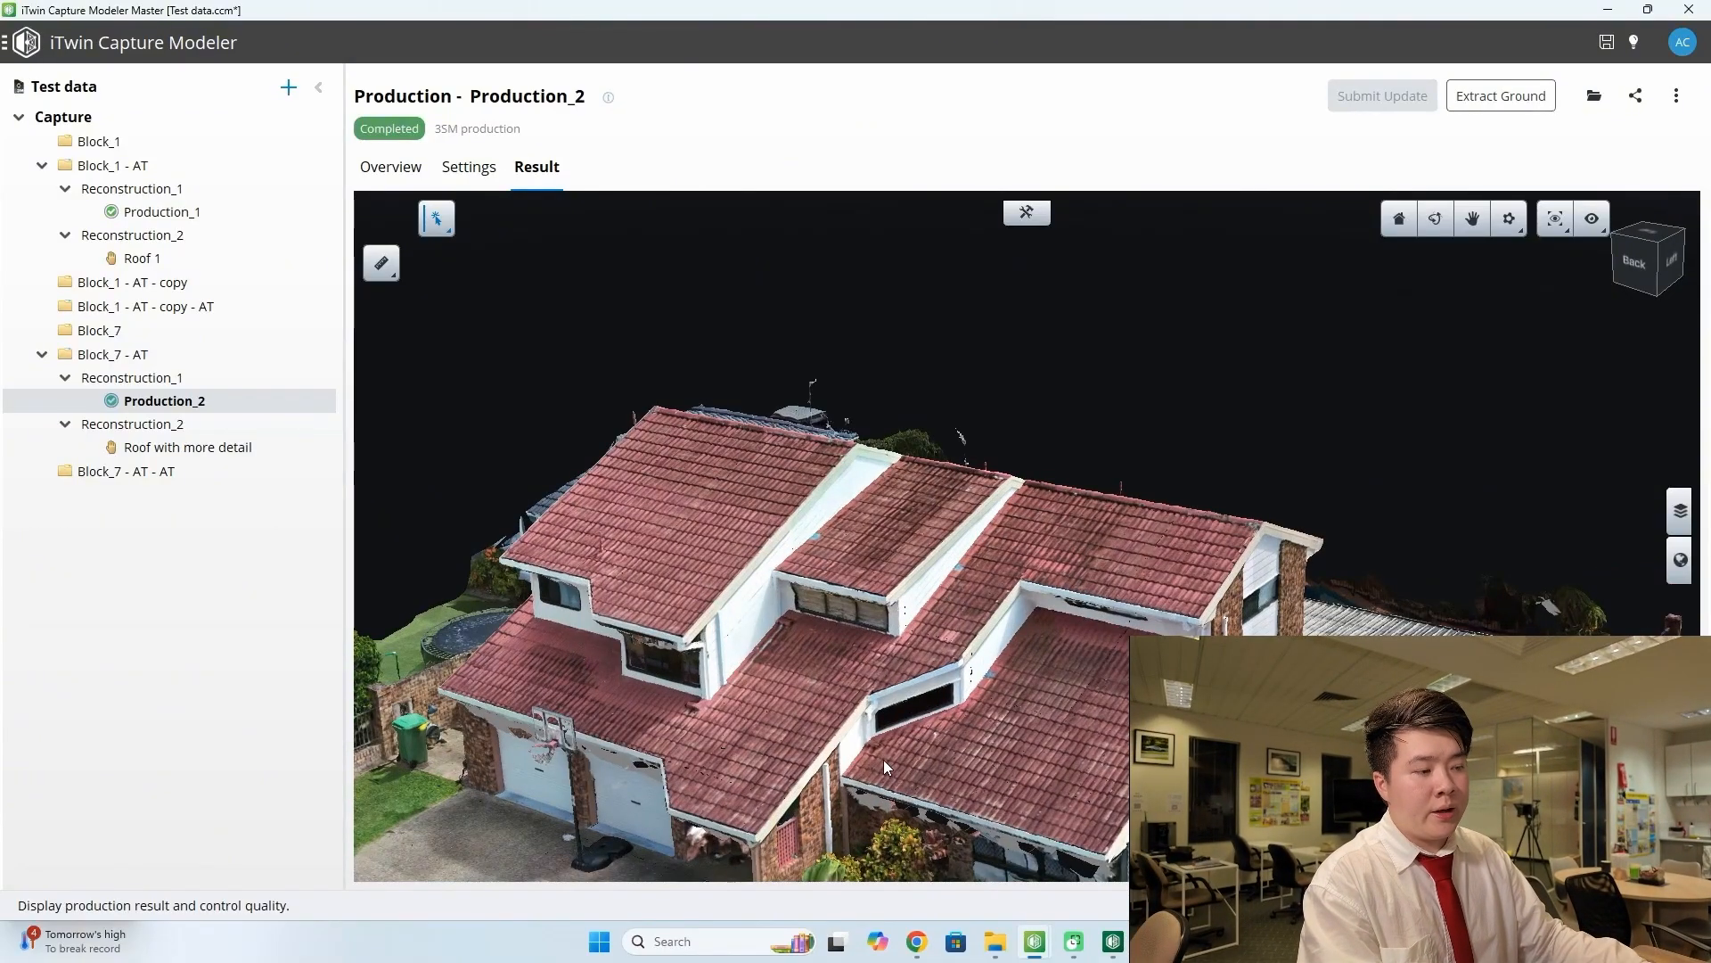
{"action": "scroll", "coordinate": [884, 759], "scroll_direction": "up", "scroll_amount": 3}
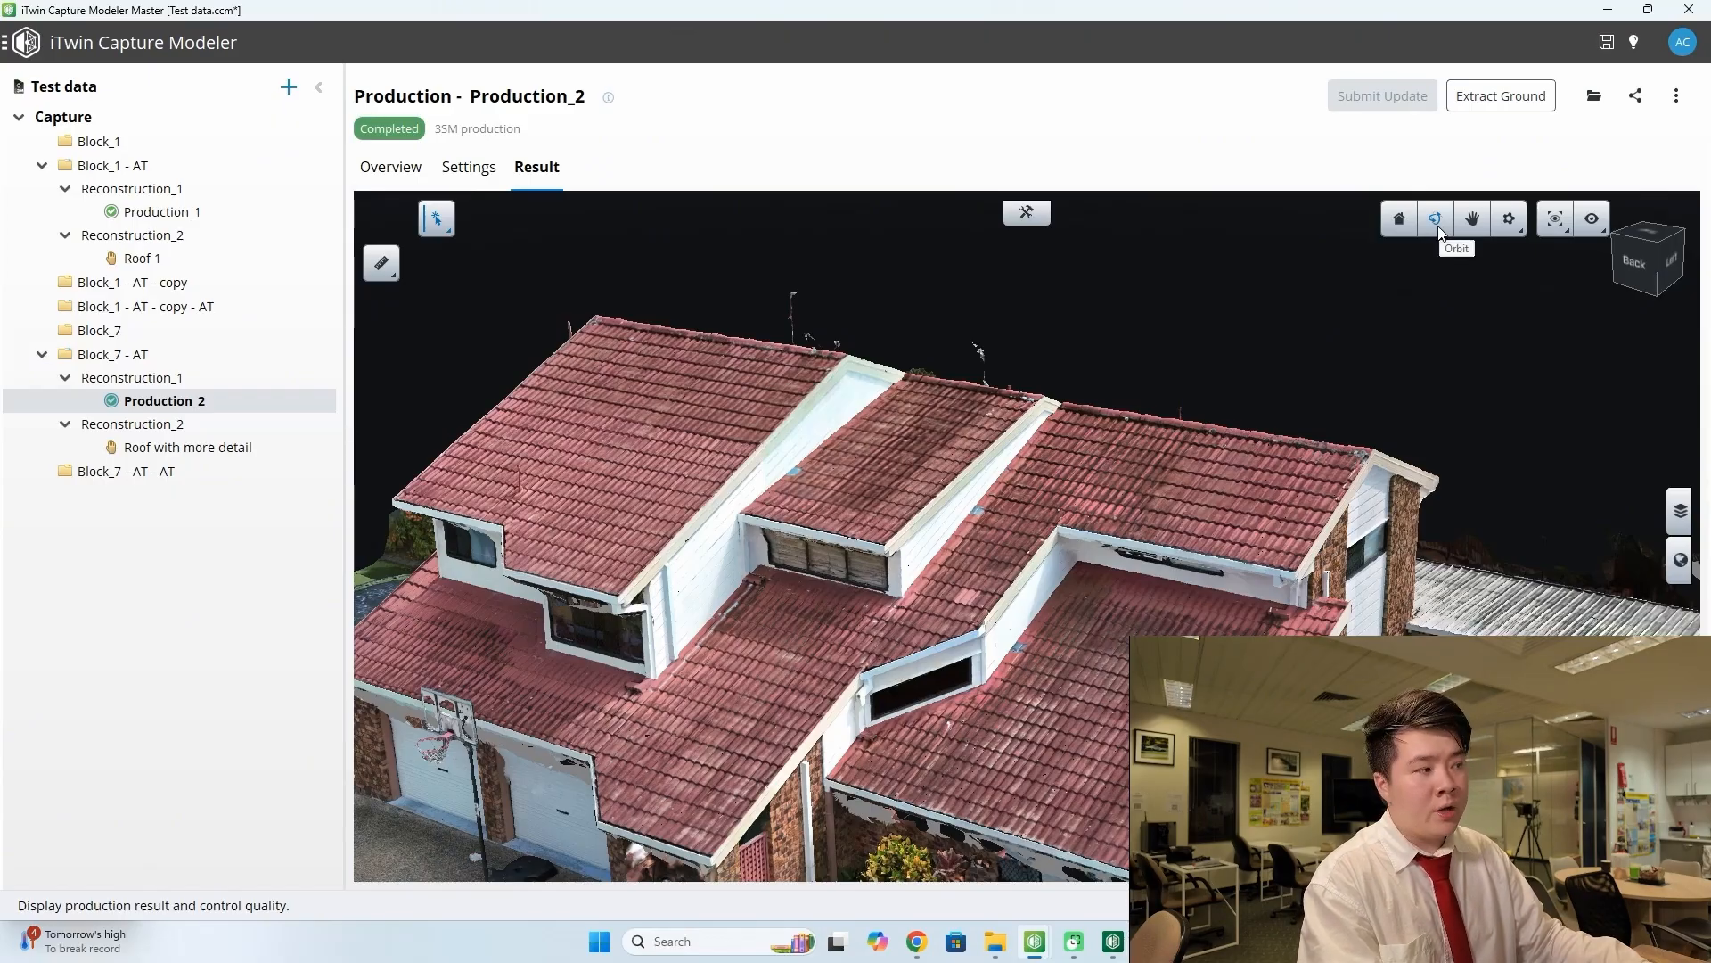
{"action": "left_click_drag", "start_coordinate": [1242, 356], "coordinate": [990, 617]}
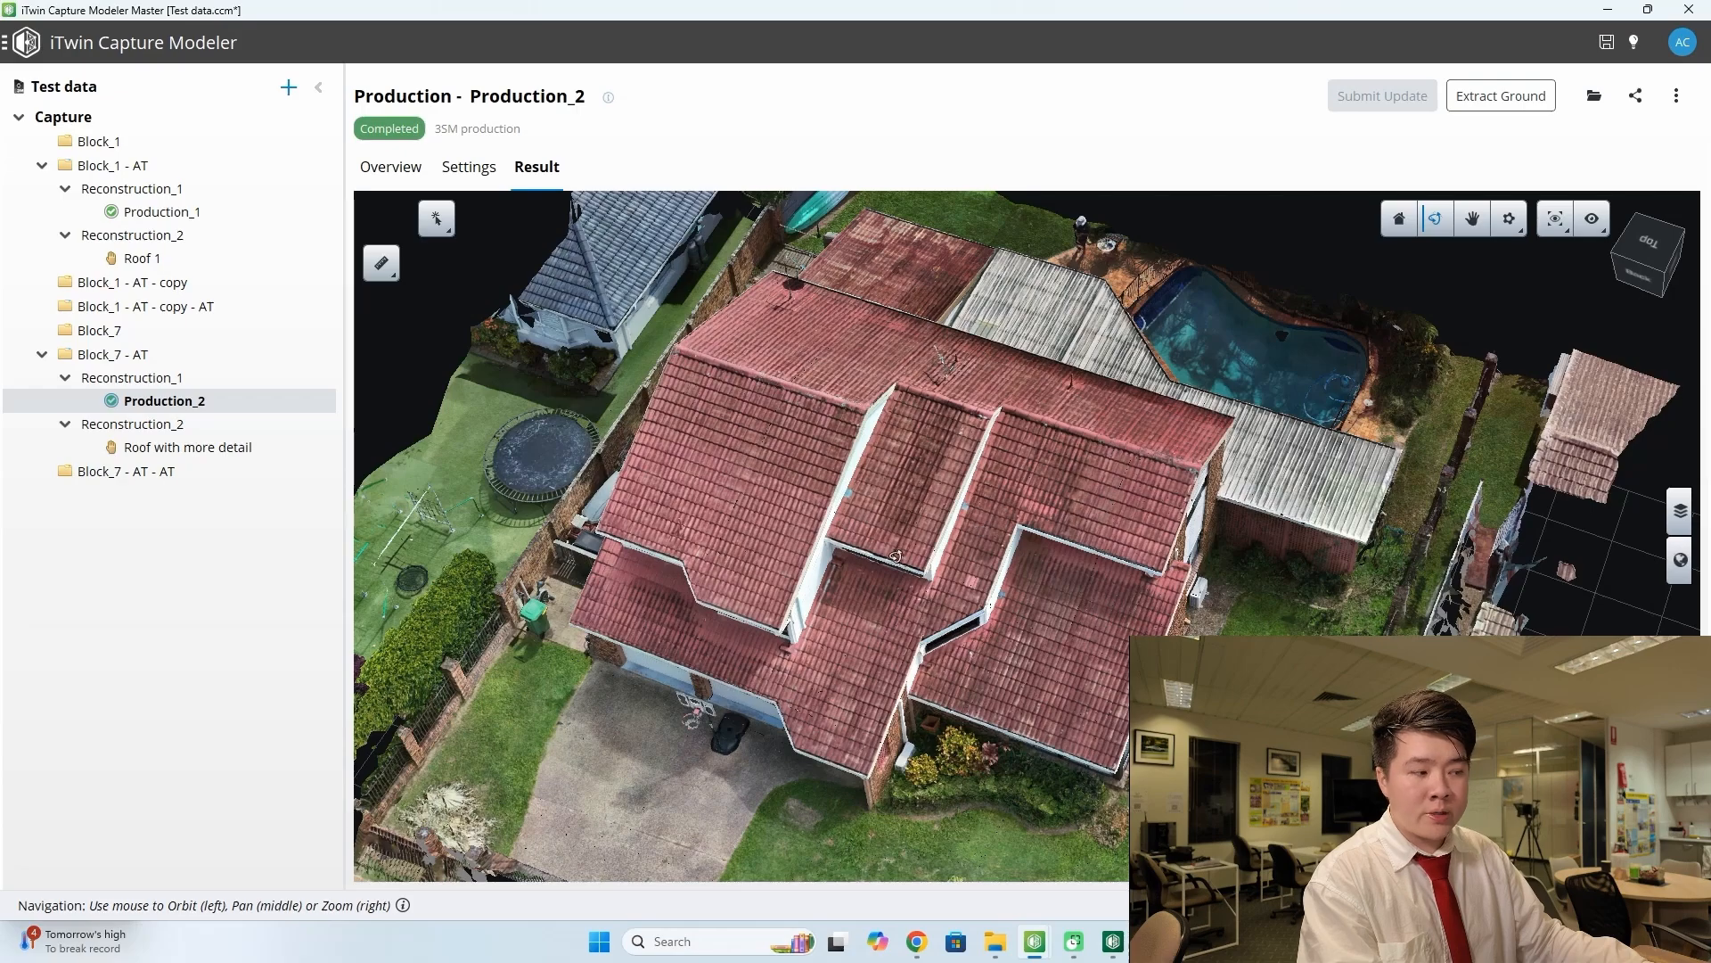
{"action": "left_click_drag", "start_coordinate": [895, 556], "coordinate": [990, 587]}
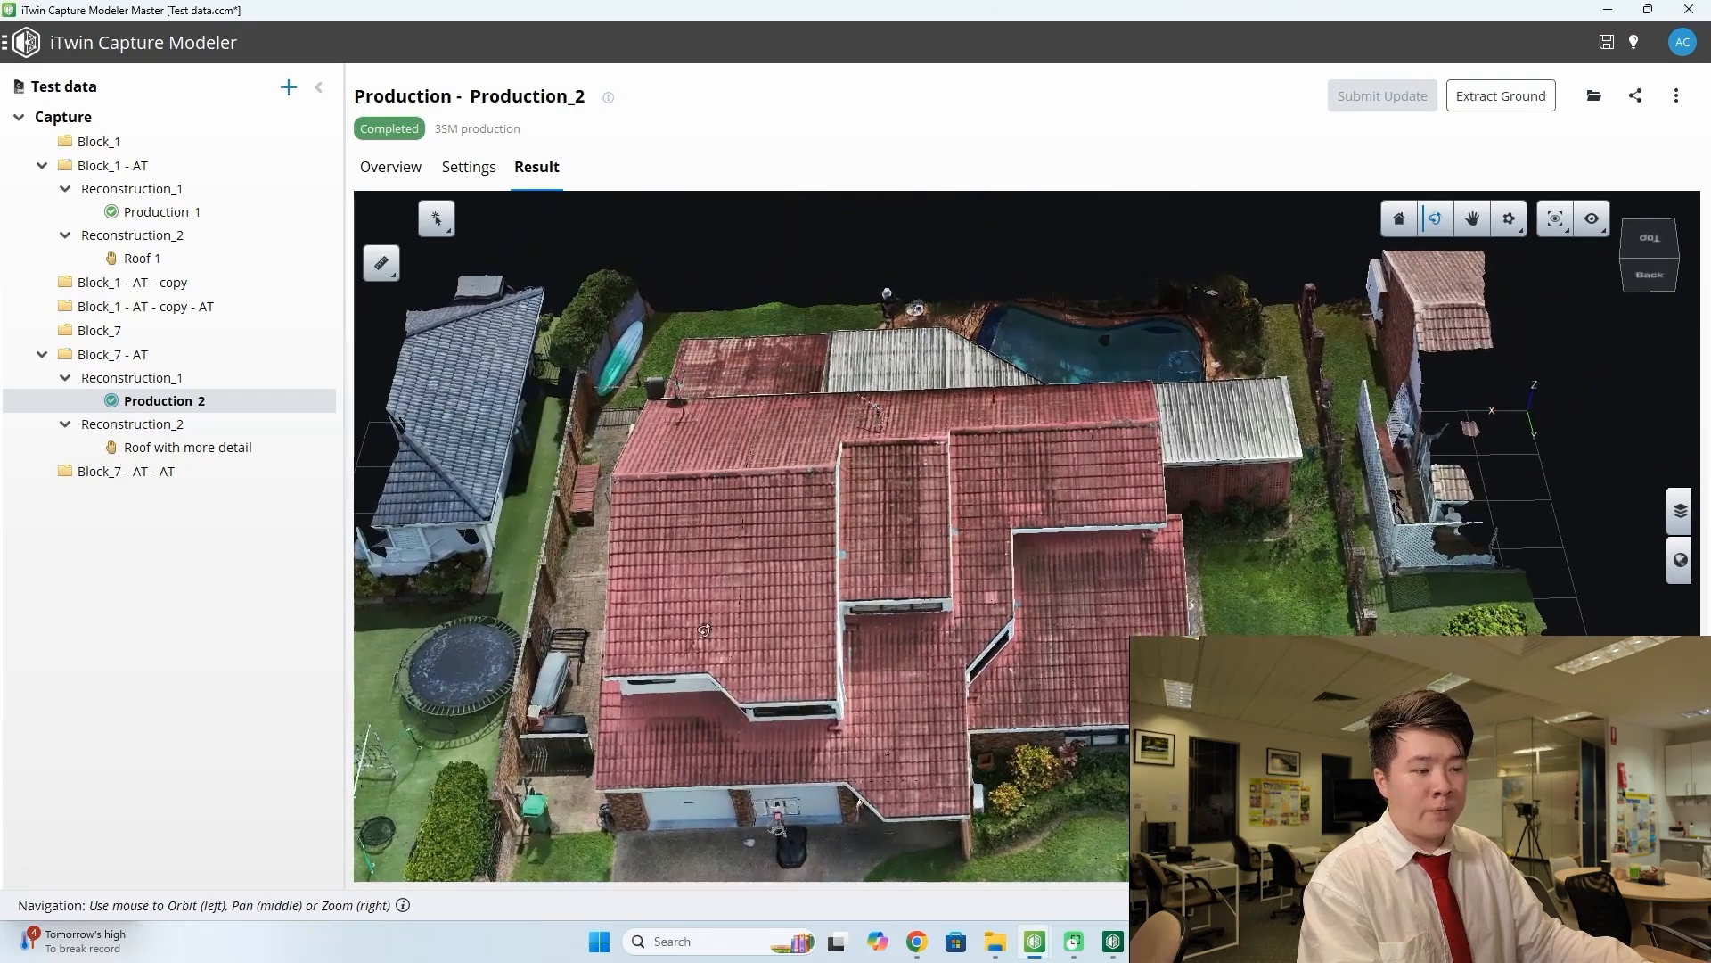
{"action": "scroll", "coordinate": [705, 629], "scroll_direction": "up", "scroll_amount": 1}
{"action": "left_click_drag", "start_coordinate": [675, 632], "coordinate": [744, 608]}
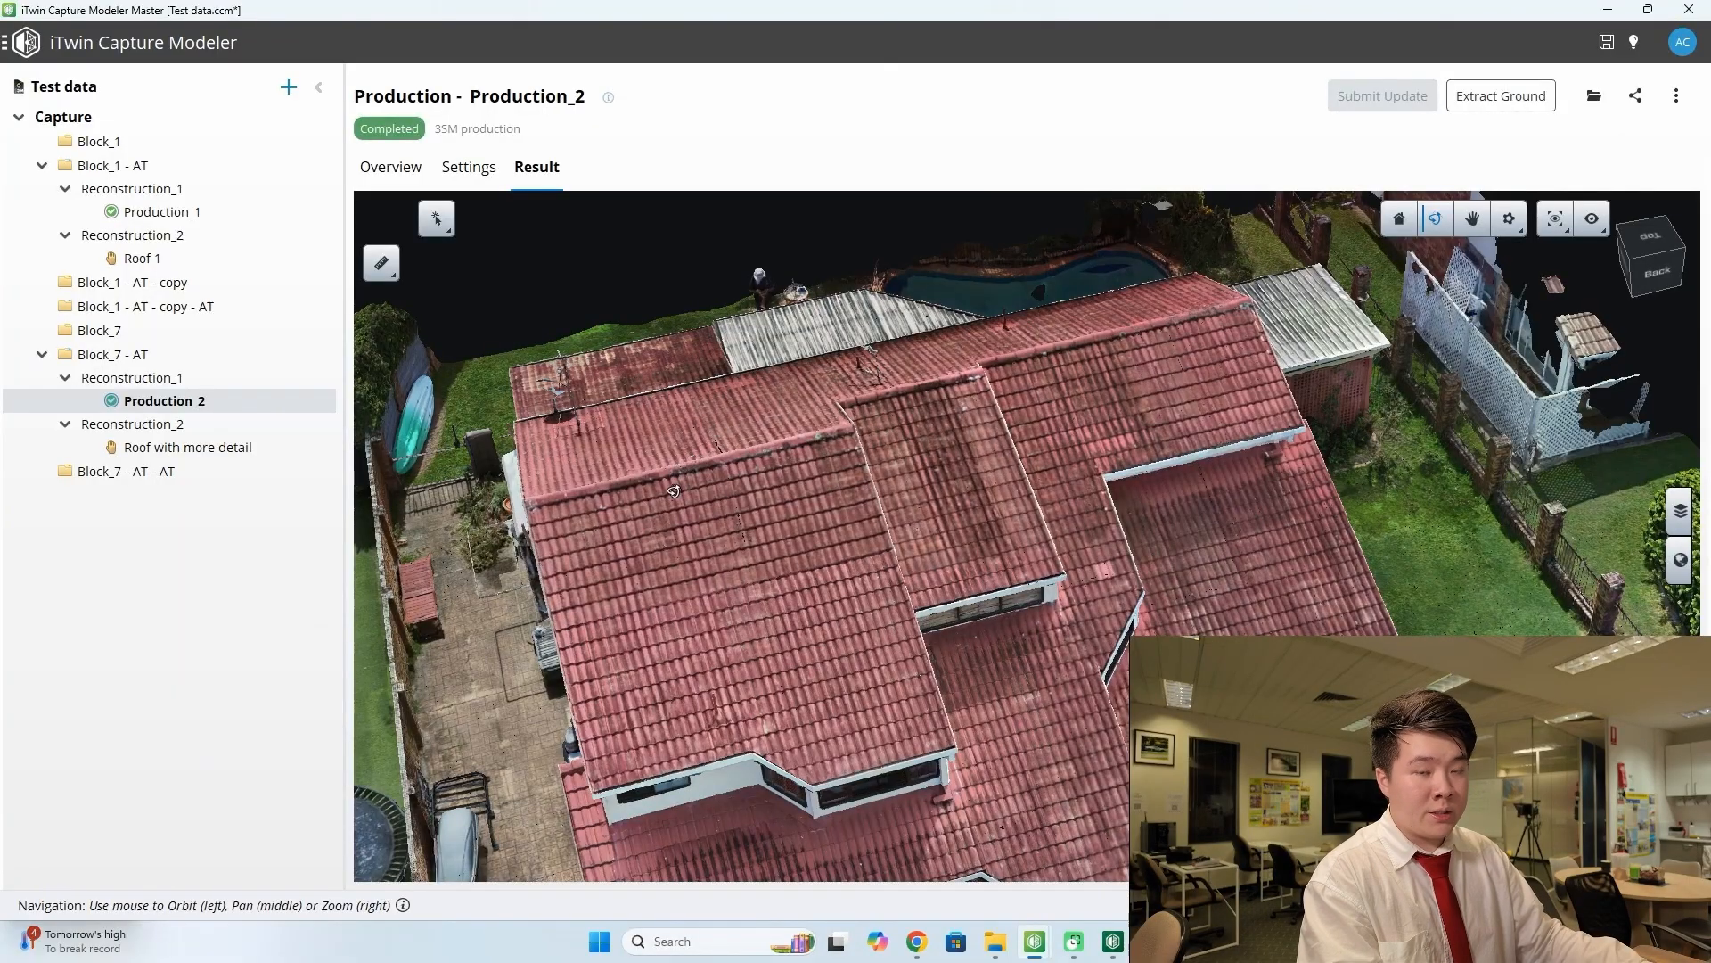
{"action": "left_click_drag", "start_coordinate": [682, 488], "coordinate": [699, 441]}
{"action": "middle_click_drag", "start_coordinate": [699, 441], "coordinate": [973, 671]}
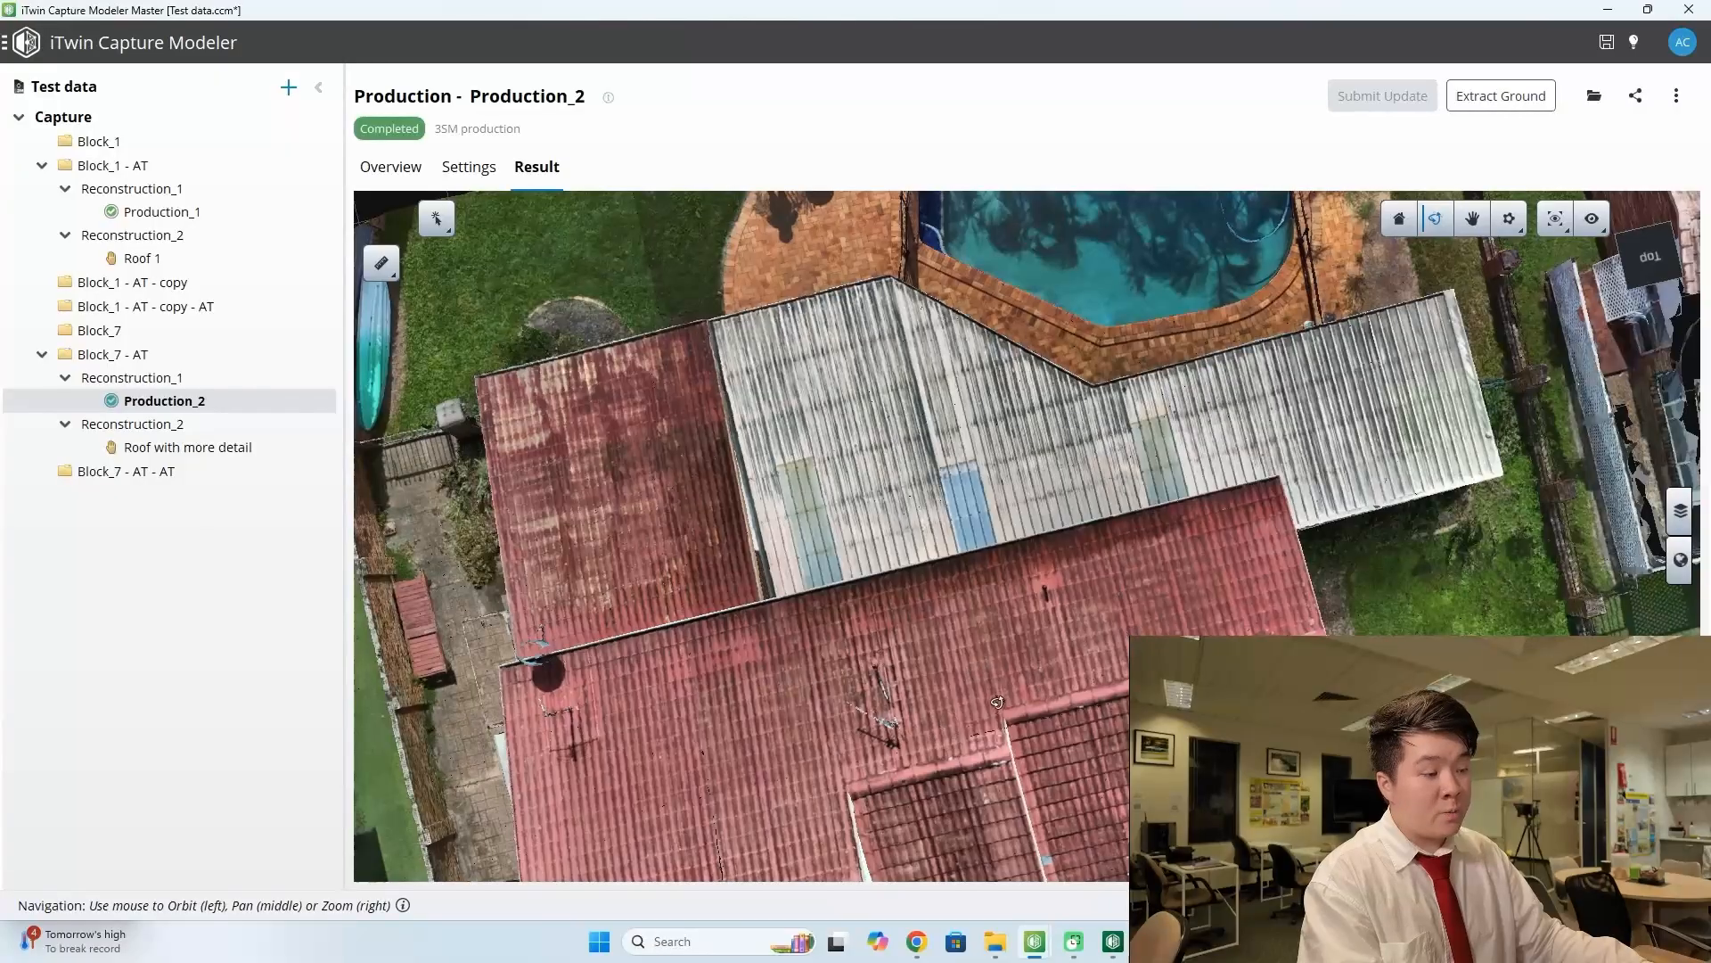
{"action": "mouse_move", "coordinate": [849, 781]}
{"action": "left_mouse_down"}
{"action": "mouse_move", "coordinate": [900, 652]}
{"action": "mouse_move", "coordinate": [1035, 815]}
{"action": "left_mouse_up"}
{"action": "scroll", "coordinate": [1122, 718], "scroll_direction": "down", "scroll_amount": 5}
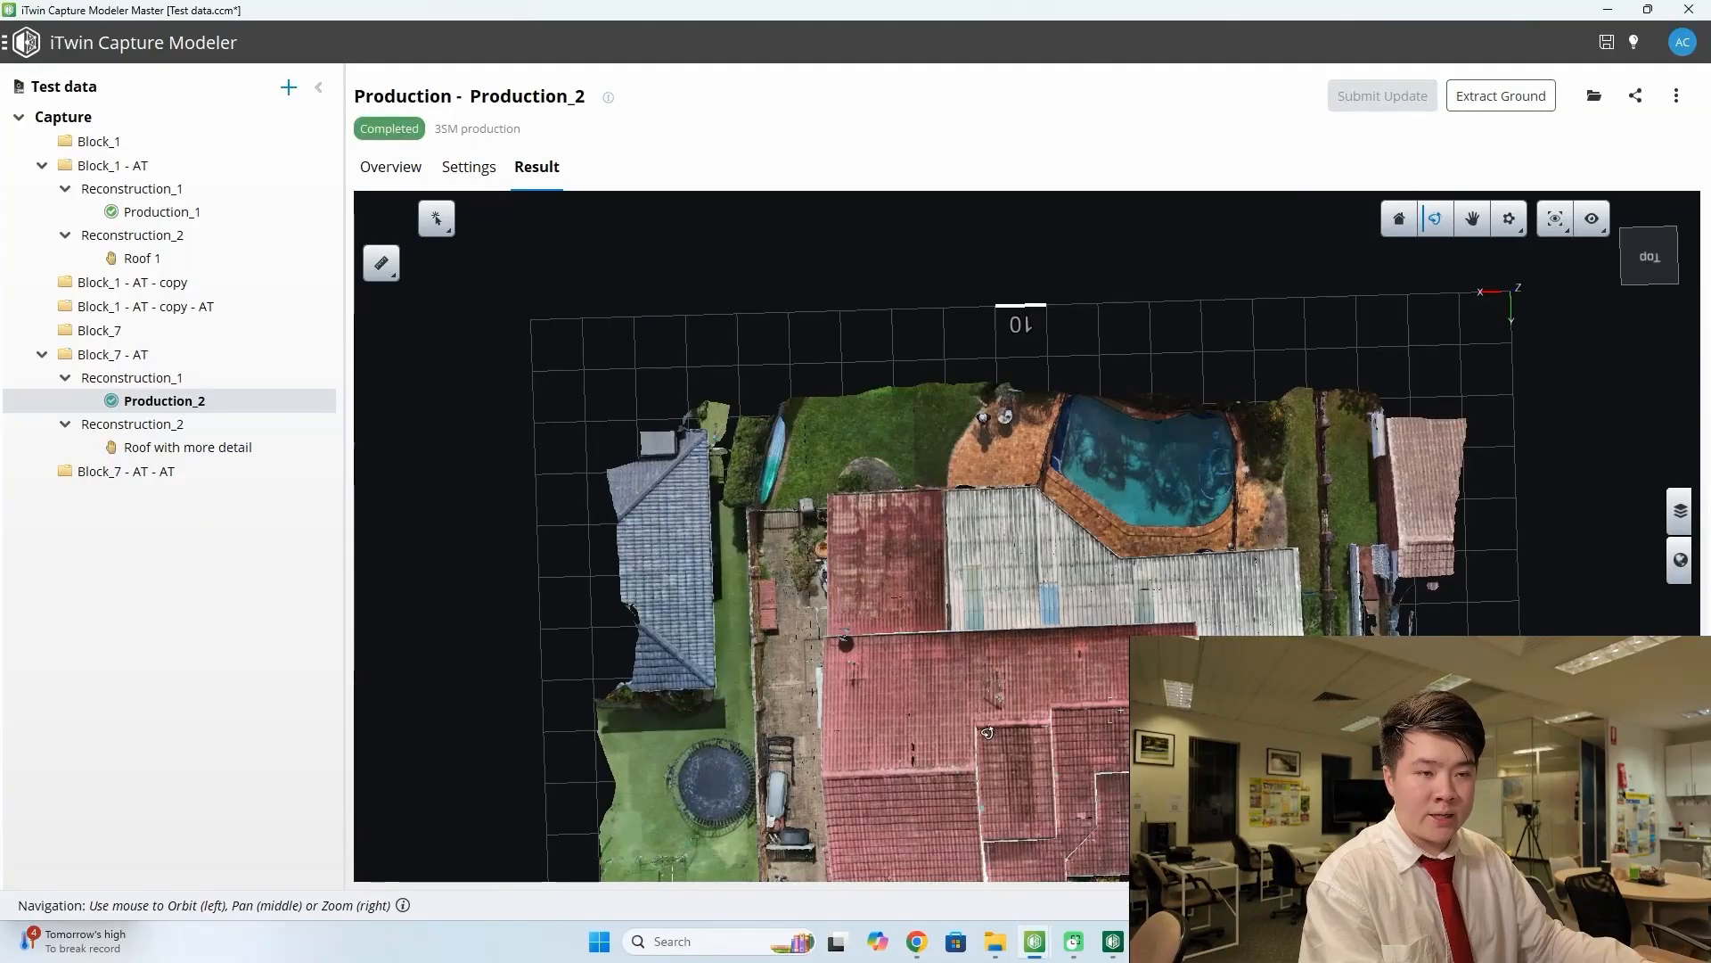
- Examine the overlapping front roof sections of Production_2 from above and the windows between them at an angle
{"action": "mouse_move", "coordinate": [1025, 571]}
{"action": "left_mouse_down"}
{"action": "mouse_move", "coordinate": [756, 509]}
{"action": "mouse_move", "coordinate": [771, 538]}
{"action": "left_mouse_up"}
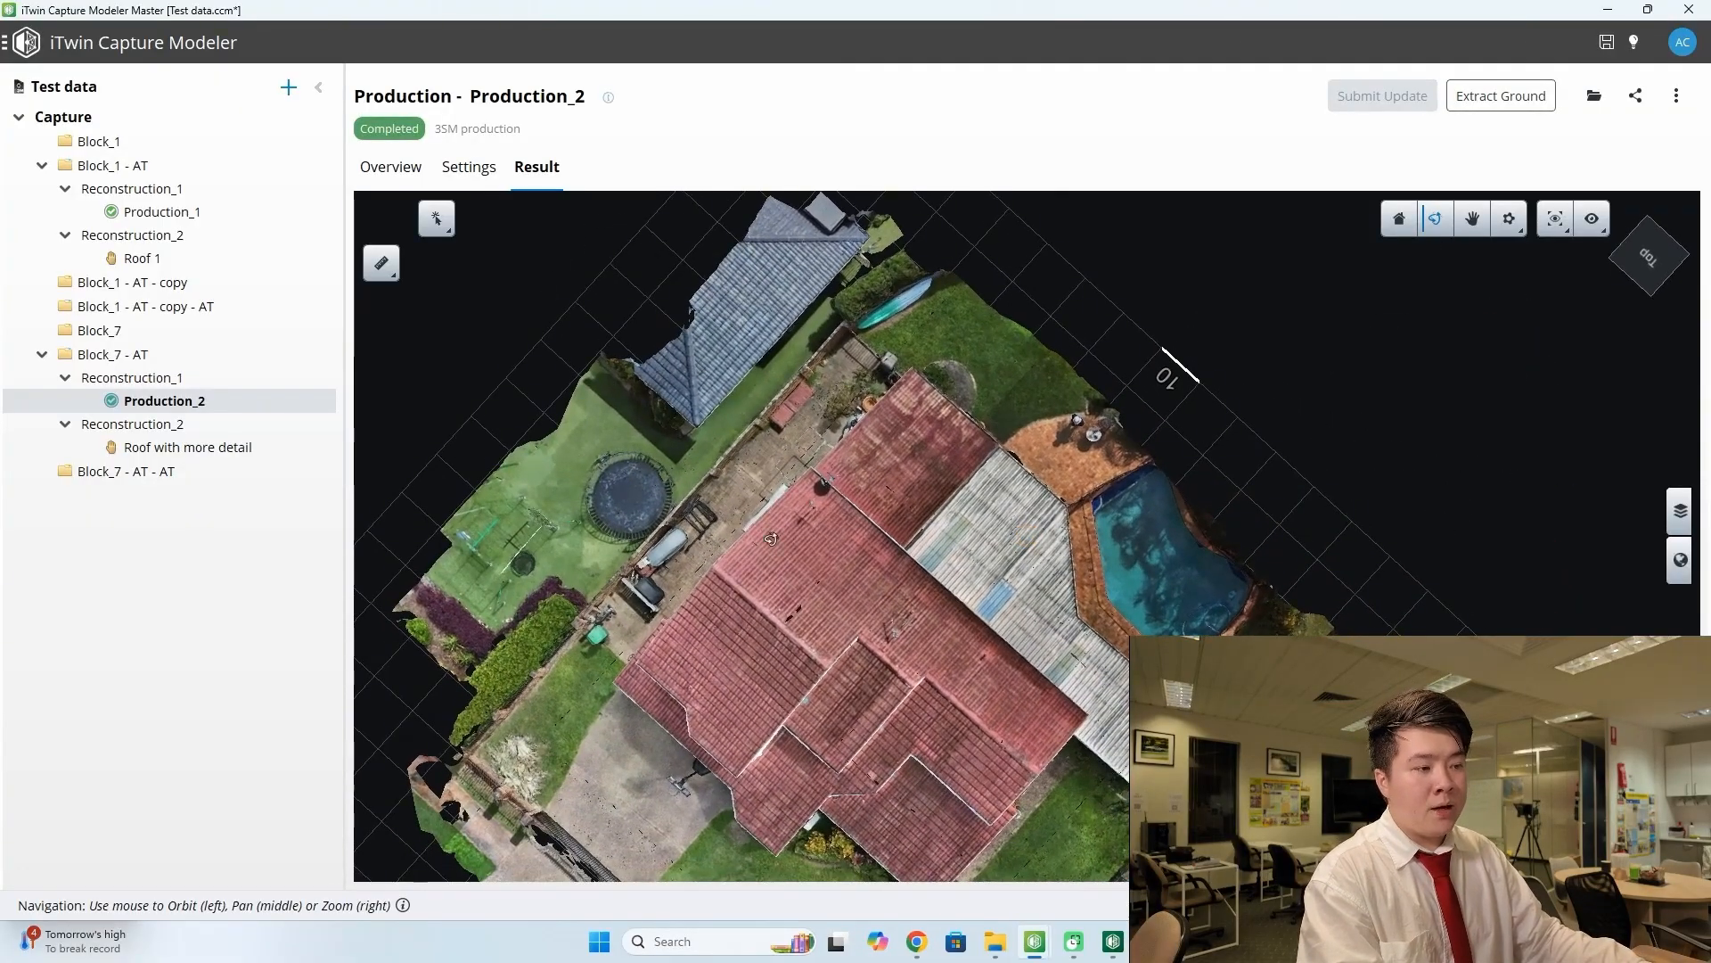
{"action": "scroll", "coordinate": [919, 525], "scroll_direction": "up", "scroll_amount": 5}
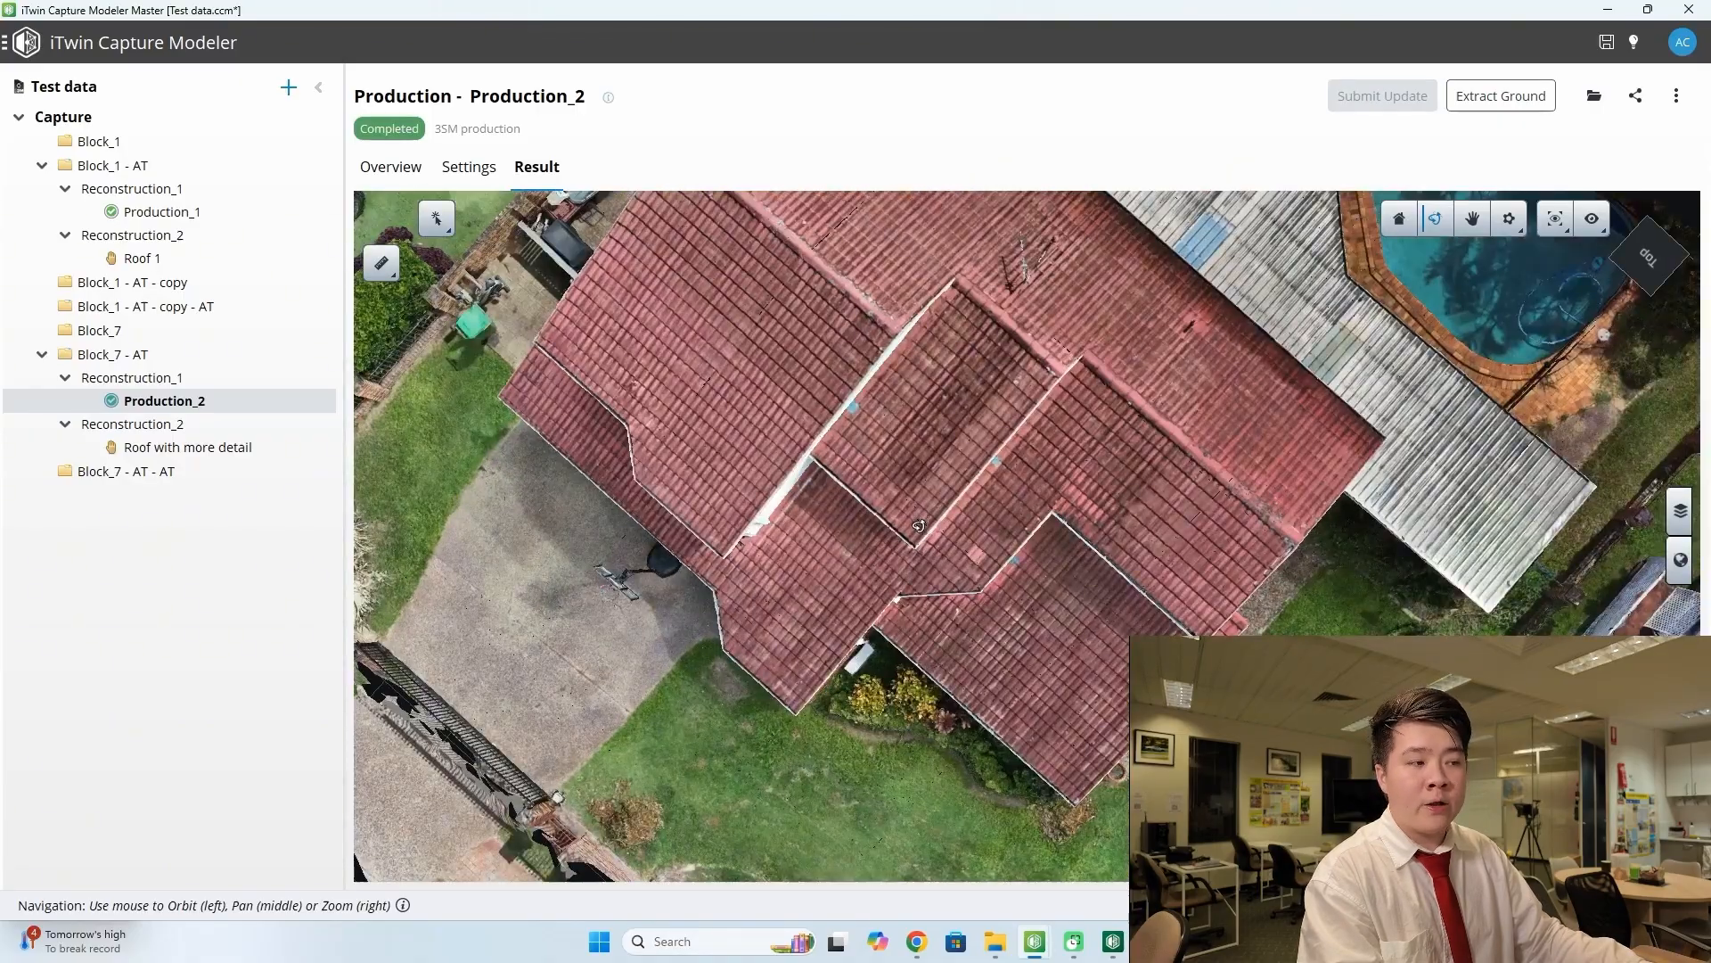
{"action": "scroll", "coordinate": [919, 526], "scroll_direction": "up", "scroll_amount": 2}
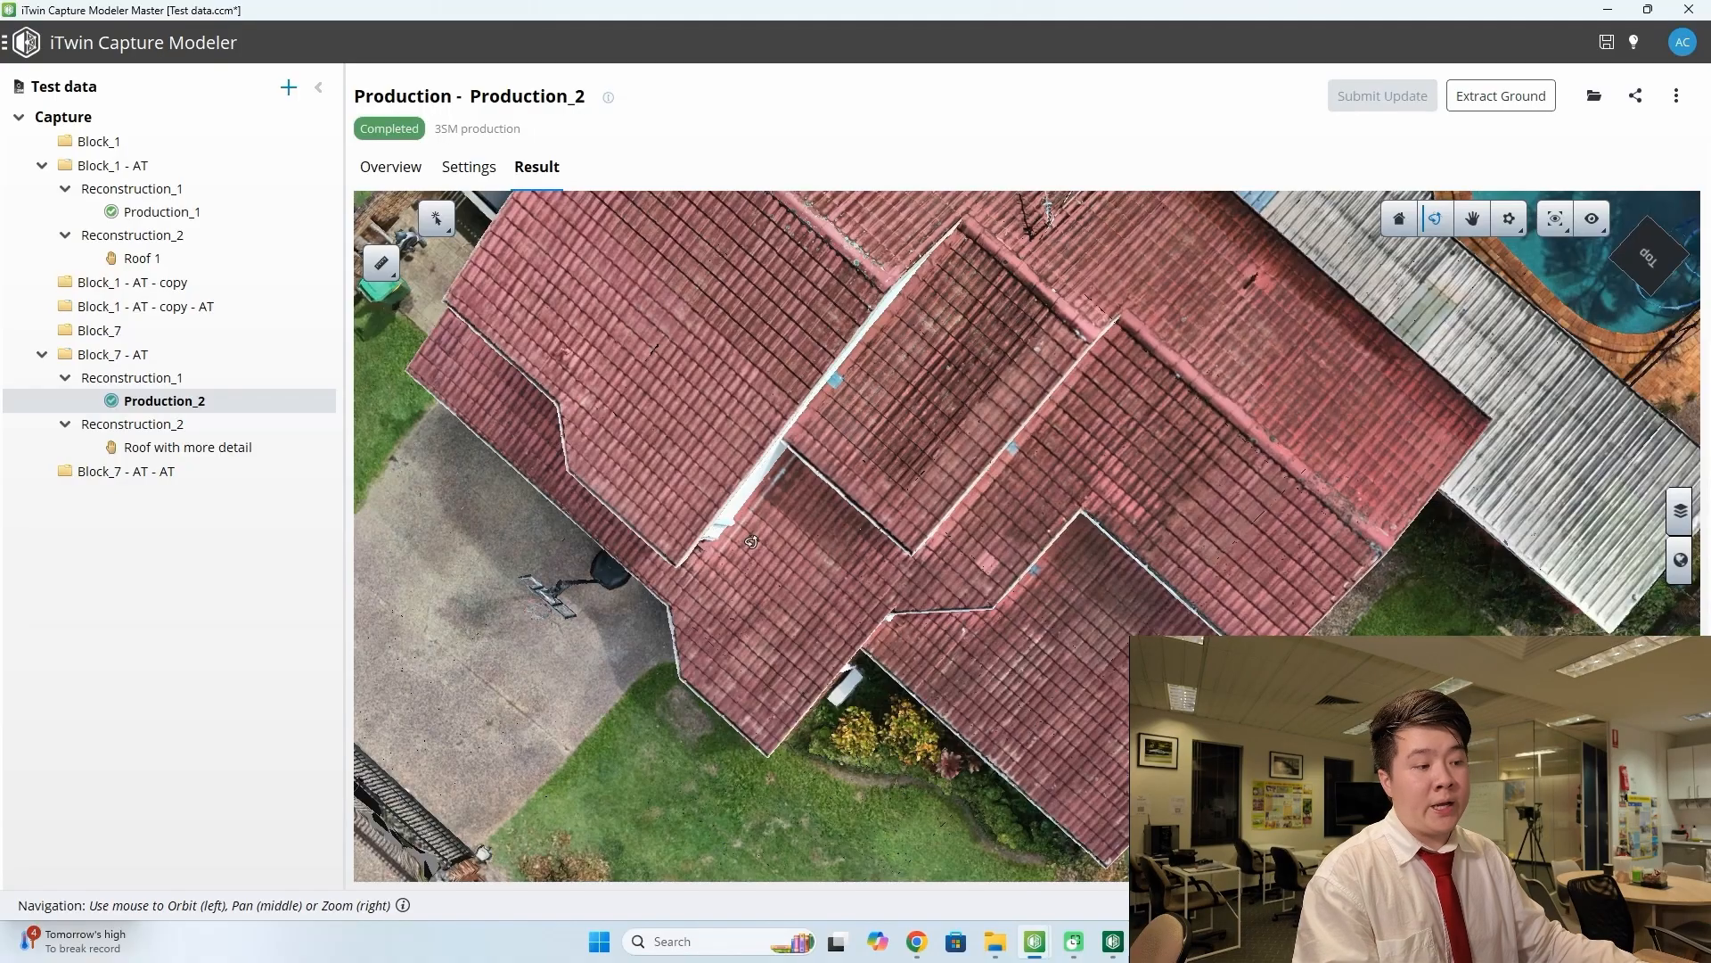
{"action": "left_click_drag", "start_coordinate": [752, 541], "coordinate": [615, 650]}
{"action": "scroll", "coordinate": [847, 669], "scroll_direction": "up", "scroll_amount": 4}
{"action": "left_click_drag", "start_coordinate": [842, 664], "coordinate": [758, 682]}
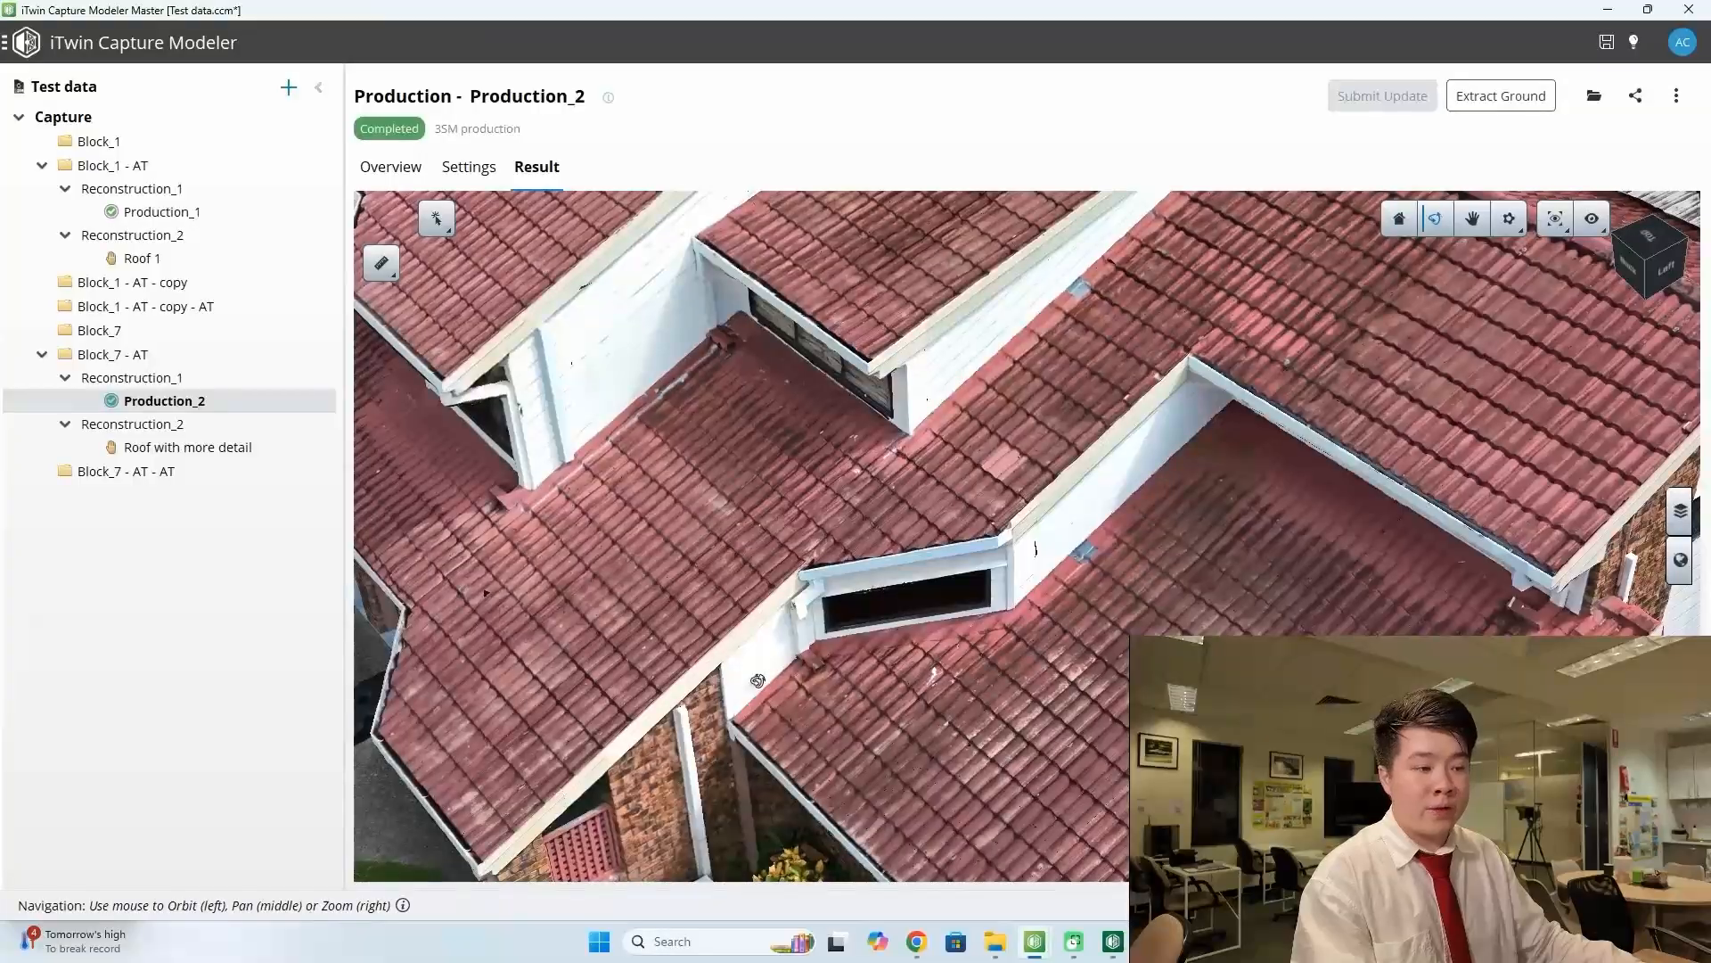